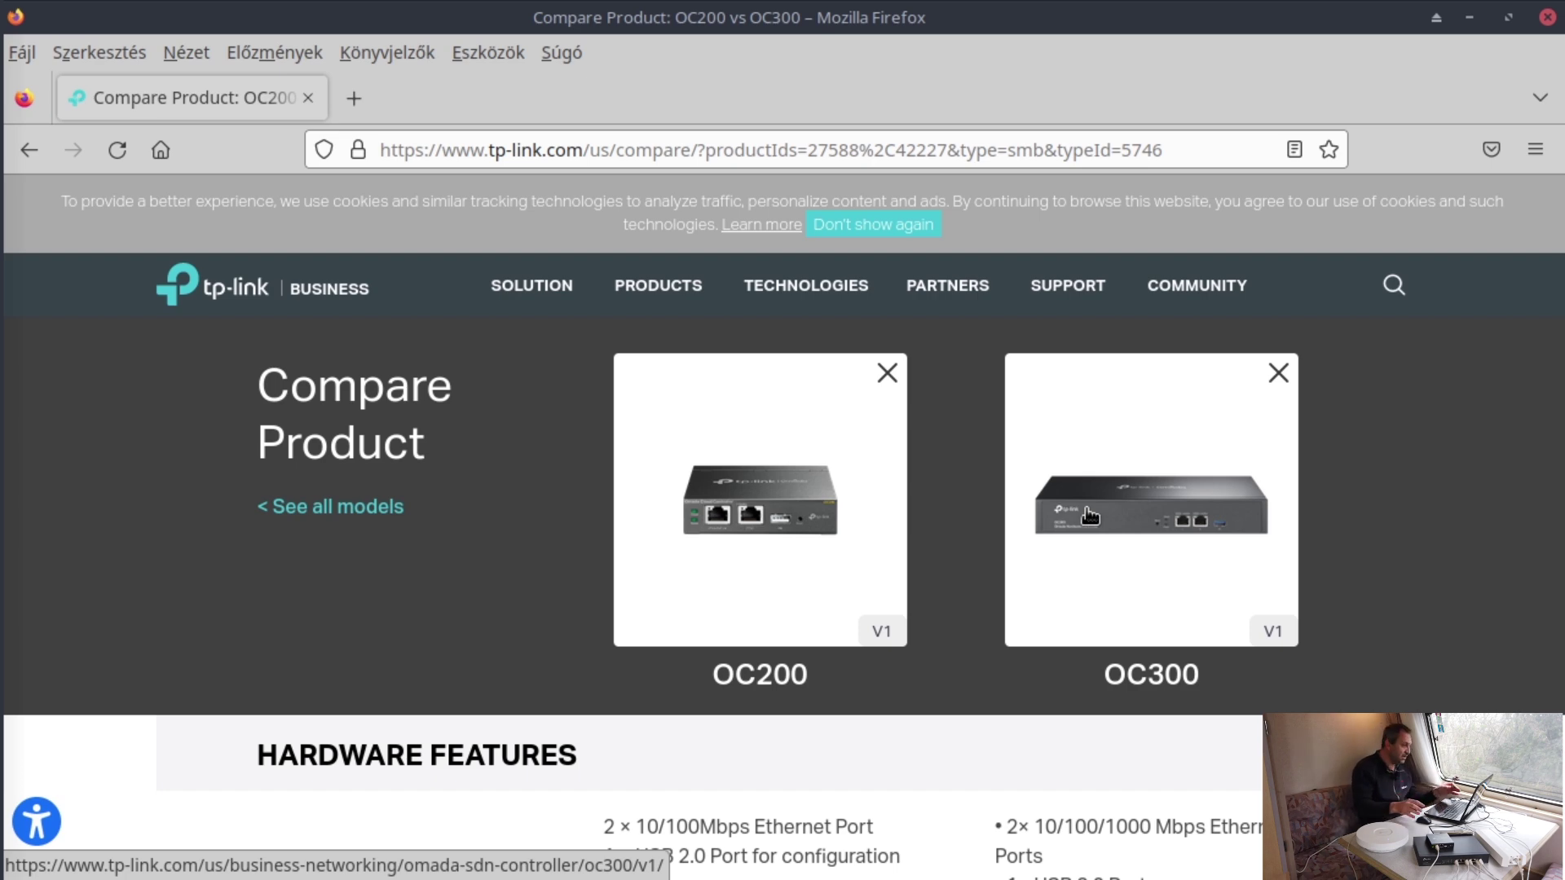
# - Bring the arp-scan Terminal window forward and select the 10.0.0.30 result line
pyautogui.moveTo(4, 326)
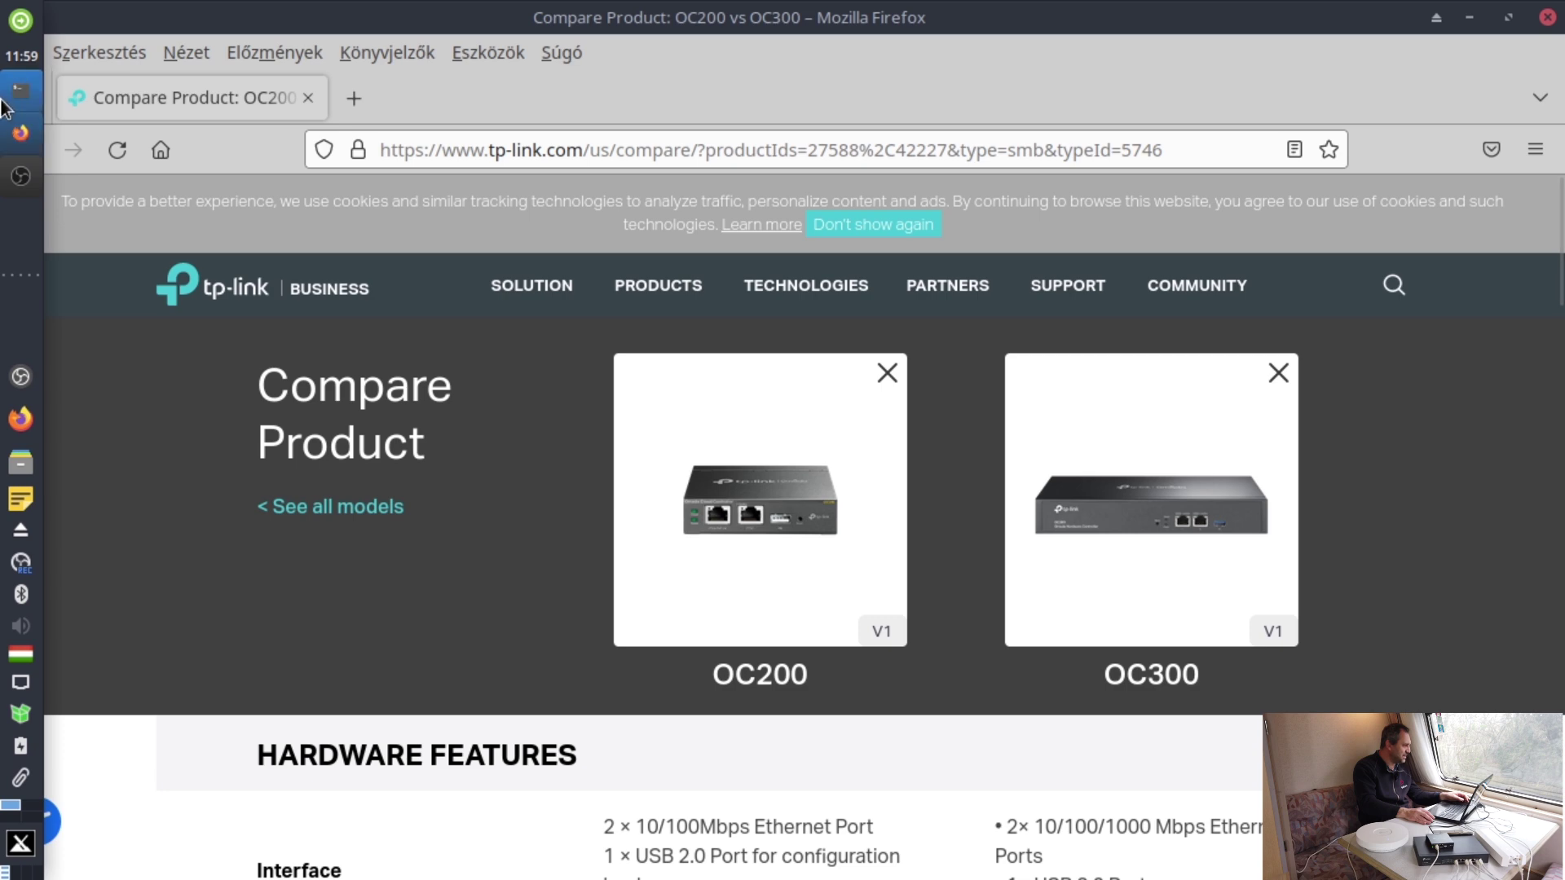
pyautogui.click(20, 90)
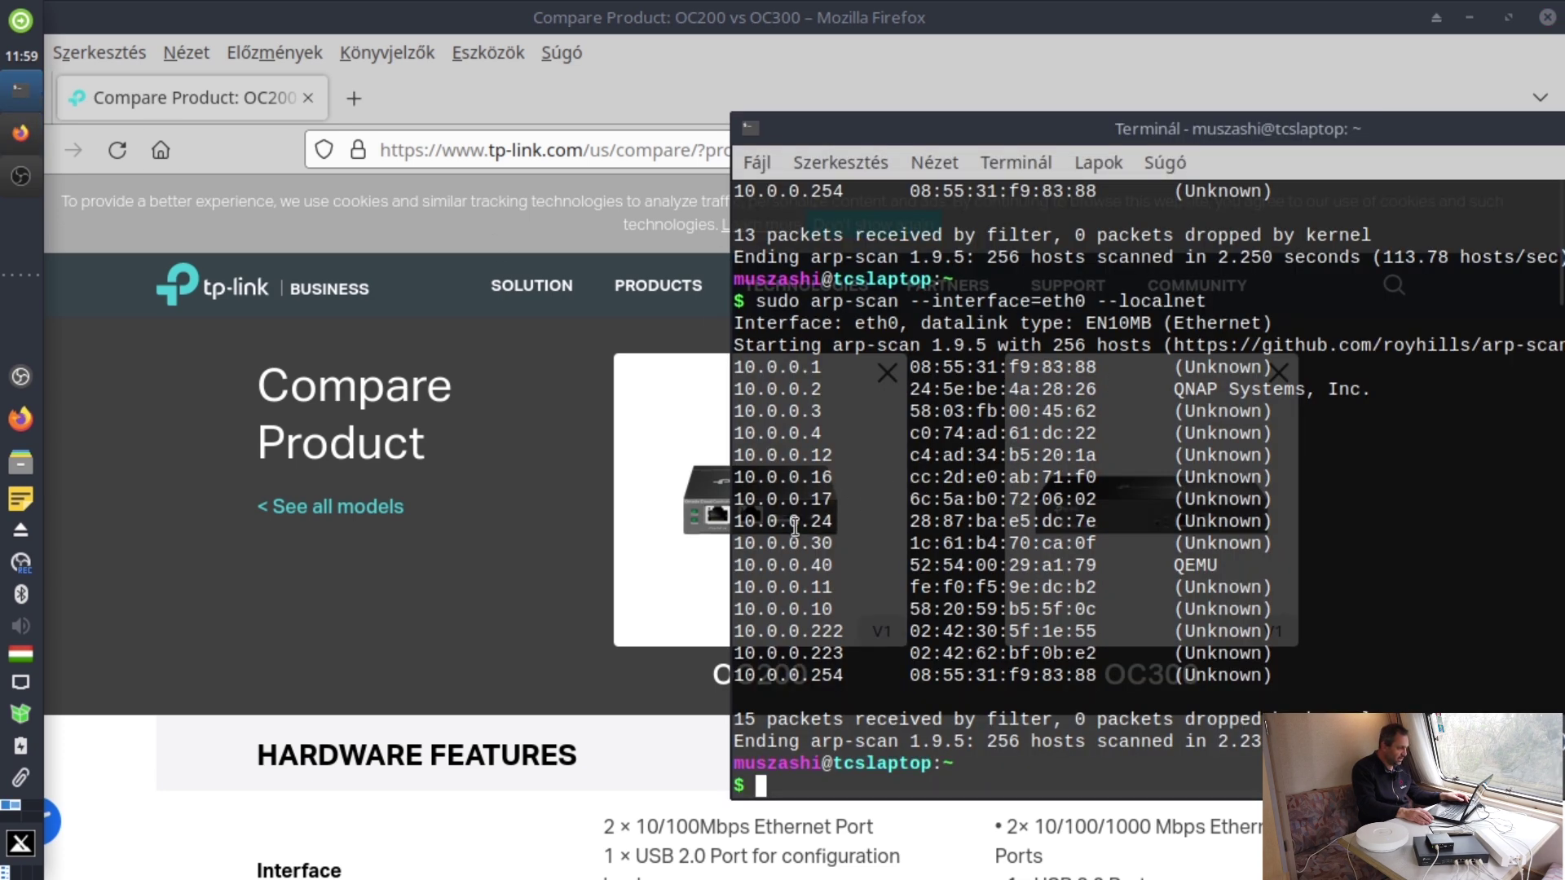
pyautogui.moveTo(740, 544); pyautogui.dragTo(1151, 542)
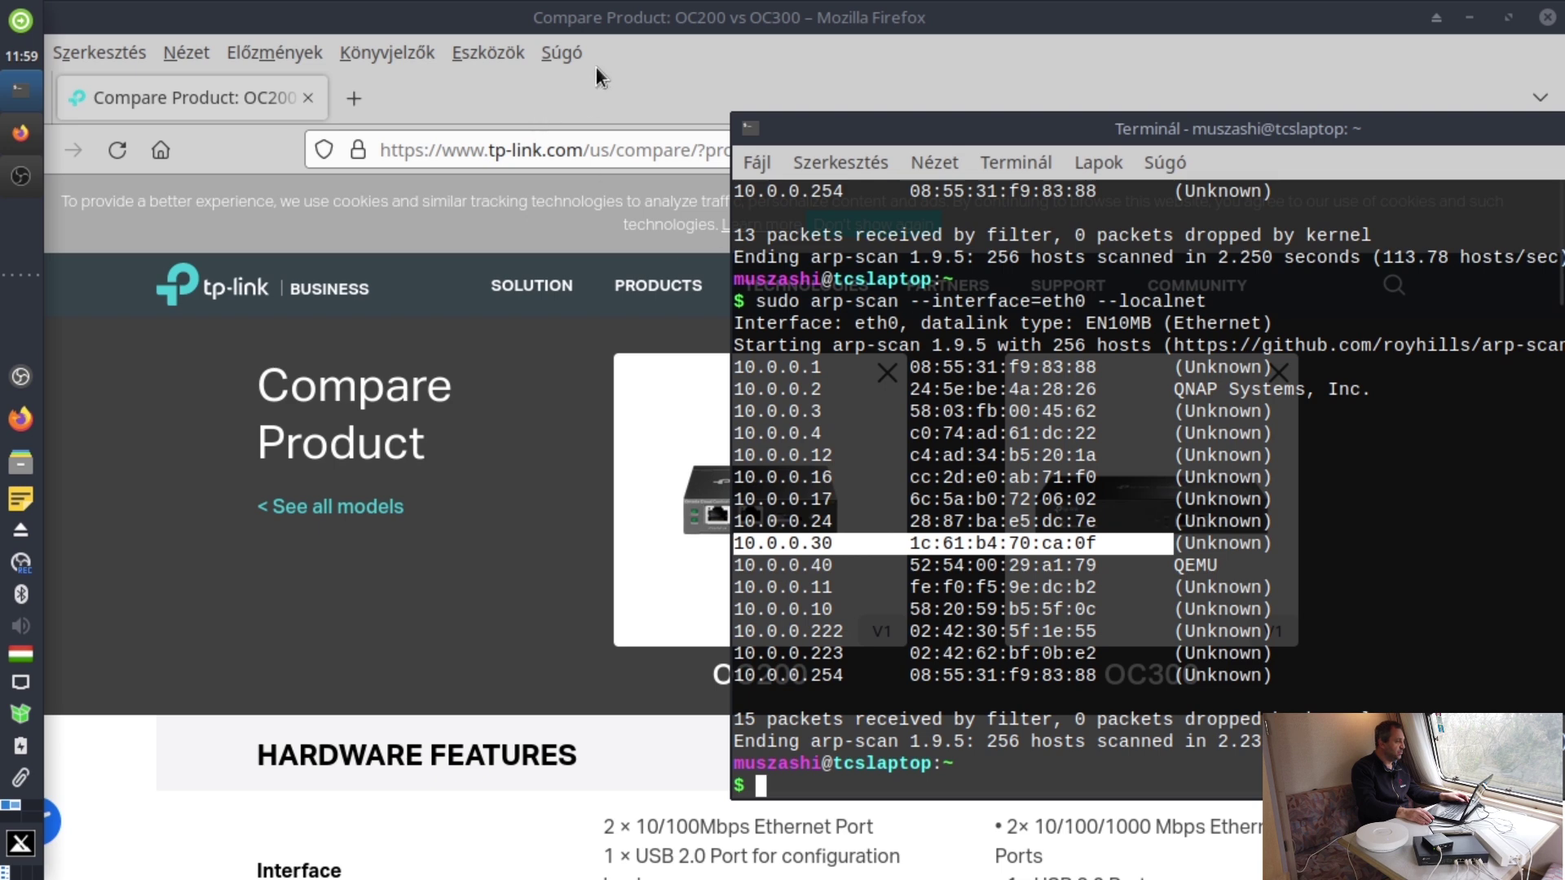
# - Load the controller at 10.0.0.30, dismiss the cookie notice and start the setup wizard
pyautogui.click(605, 145)
pyautogui.write('10.0.0.')
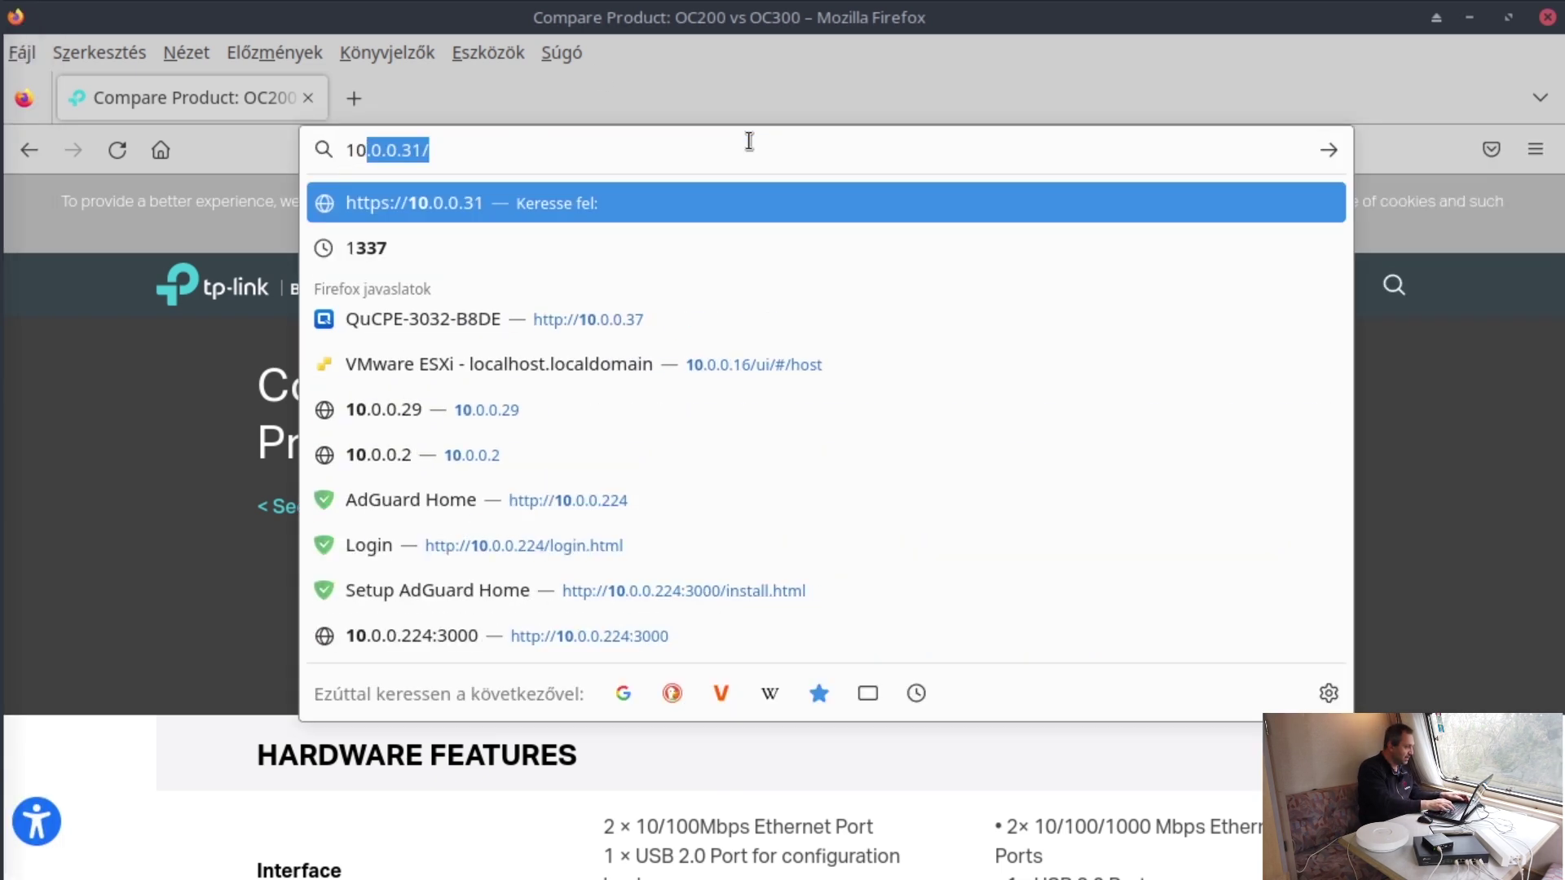
pyautogui.write('31')
pyautogui.press('BackSpace')
pyautogui.press('BackSpace')
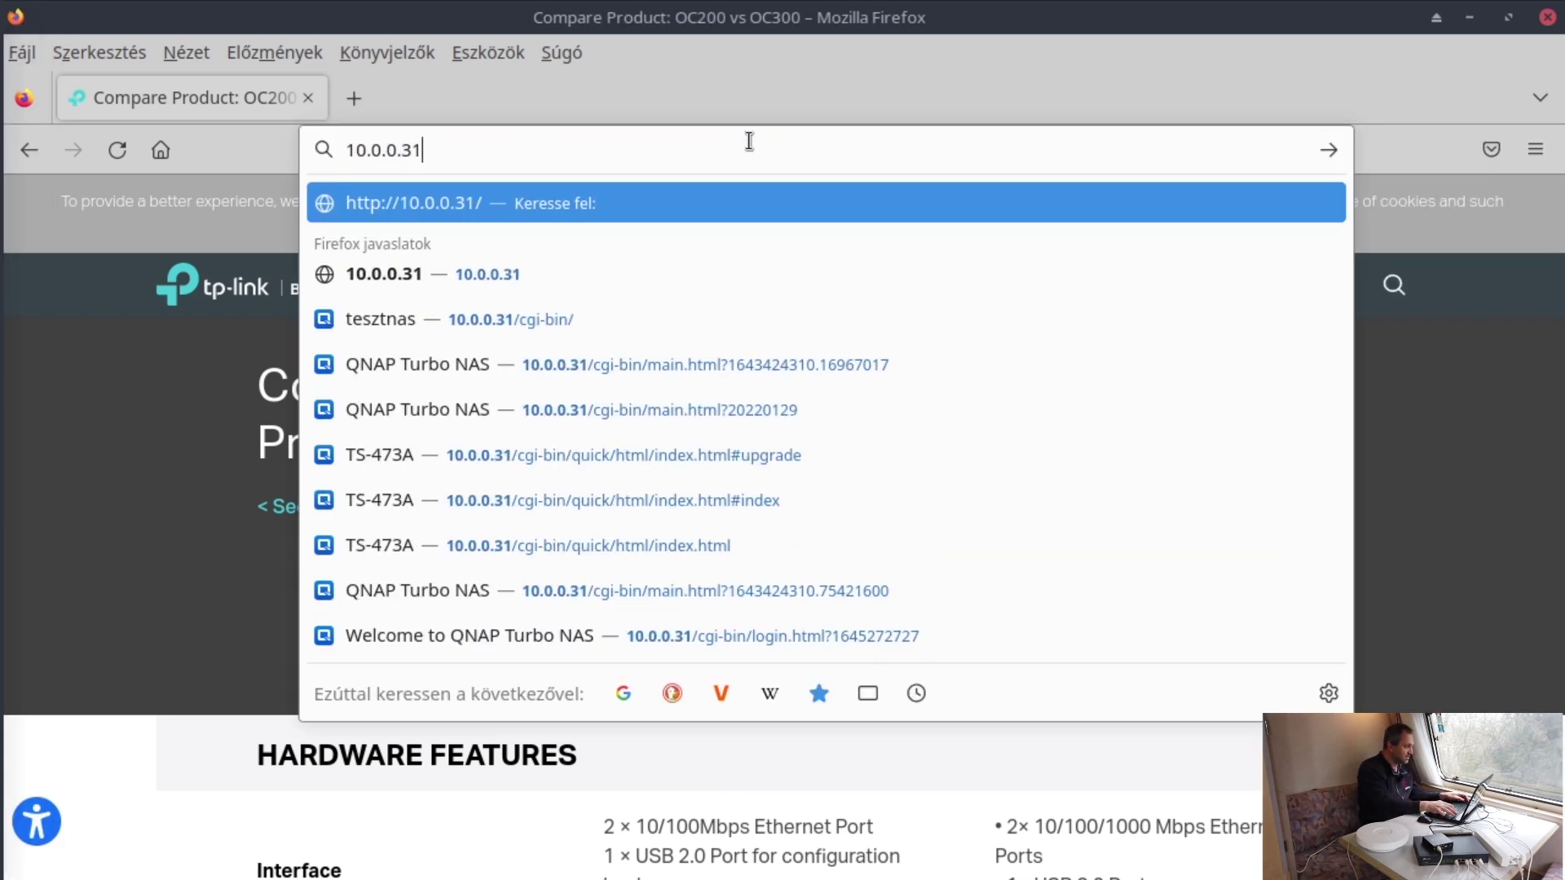
pyautogui.write('0')
pyautogui.press('Return')
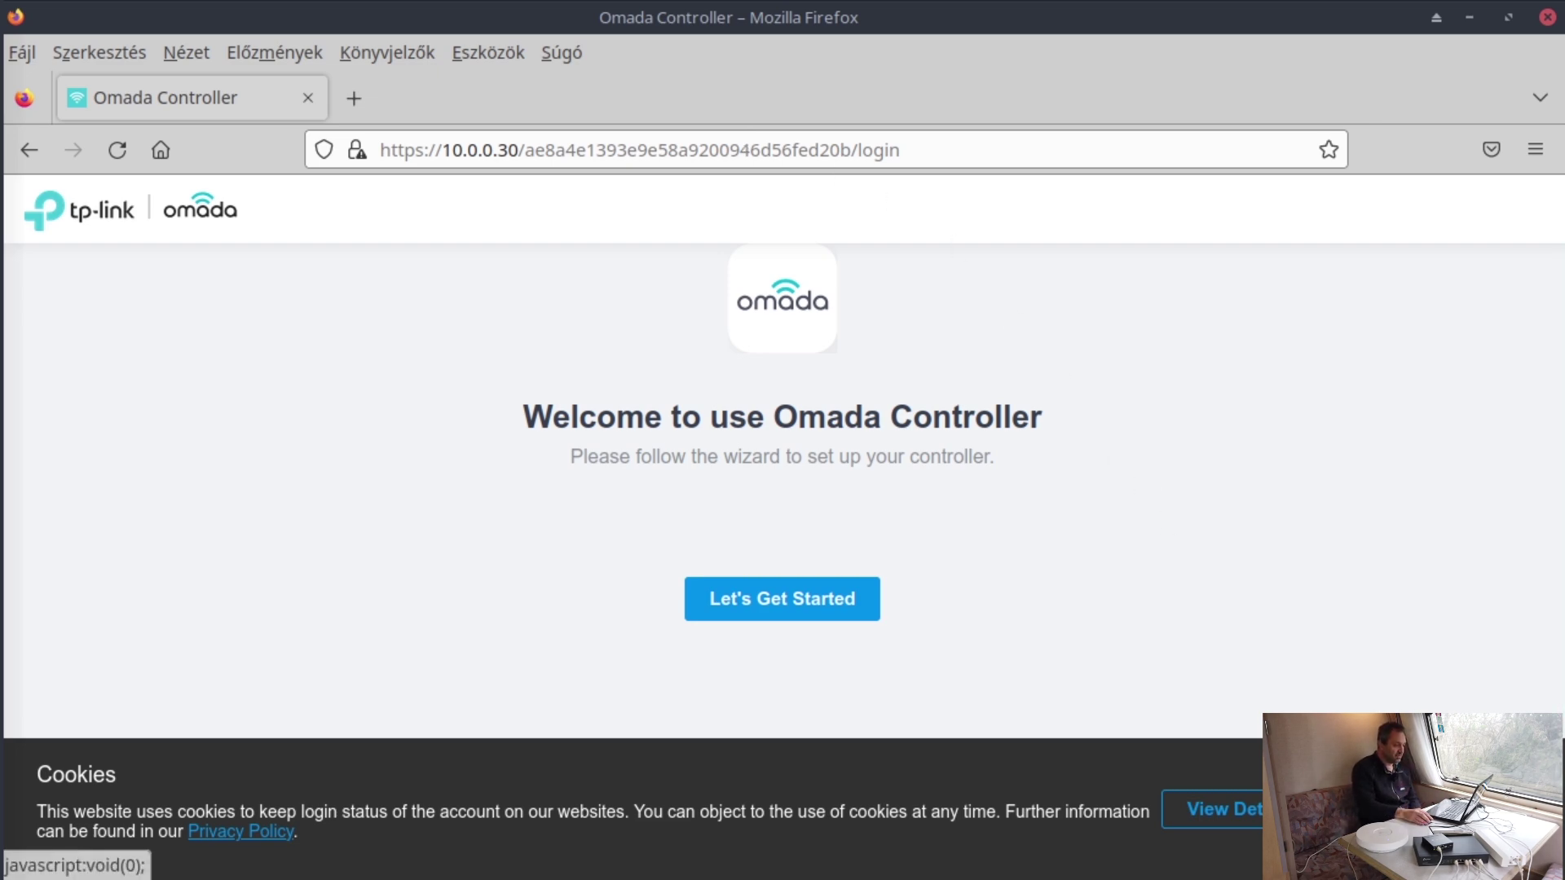
pyautogui.click(1377, 810)
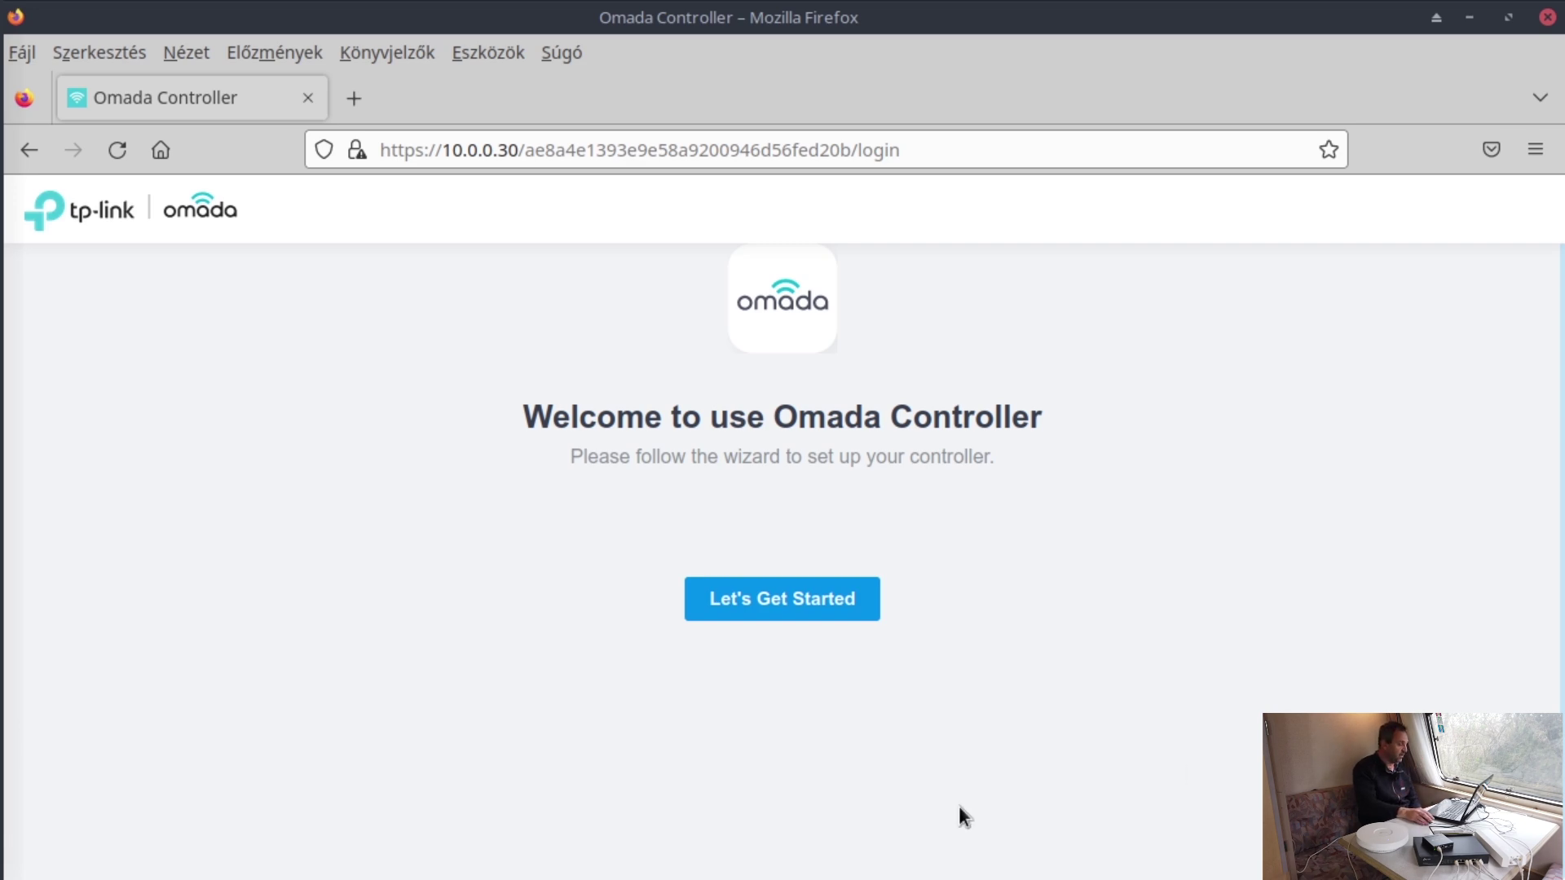
pyautogui.click(819, 621)
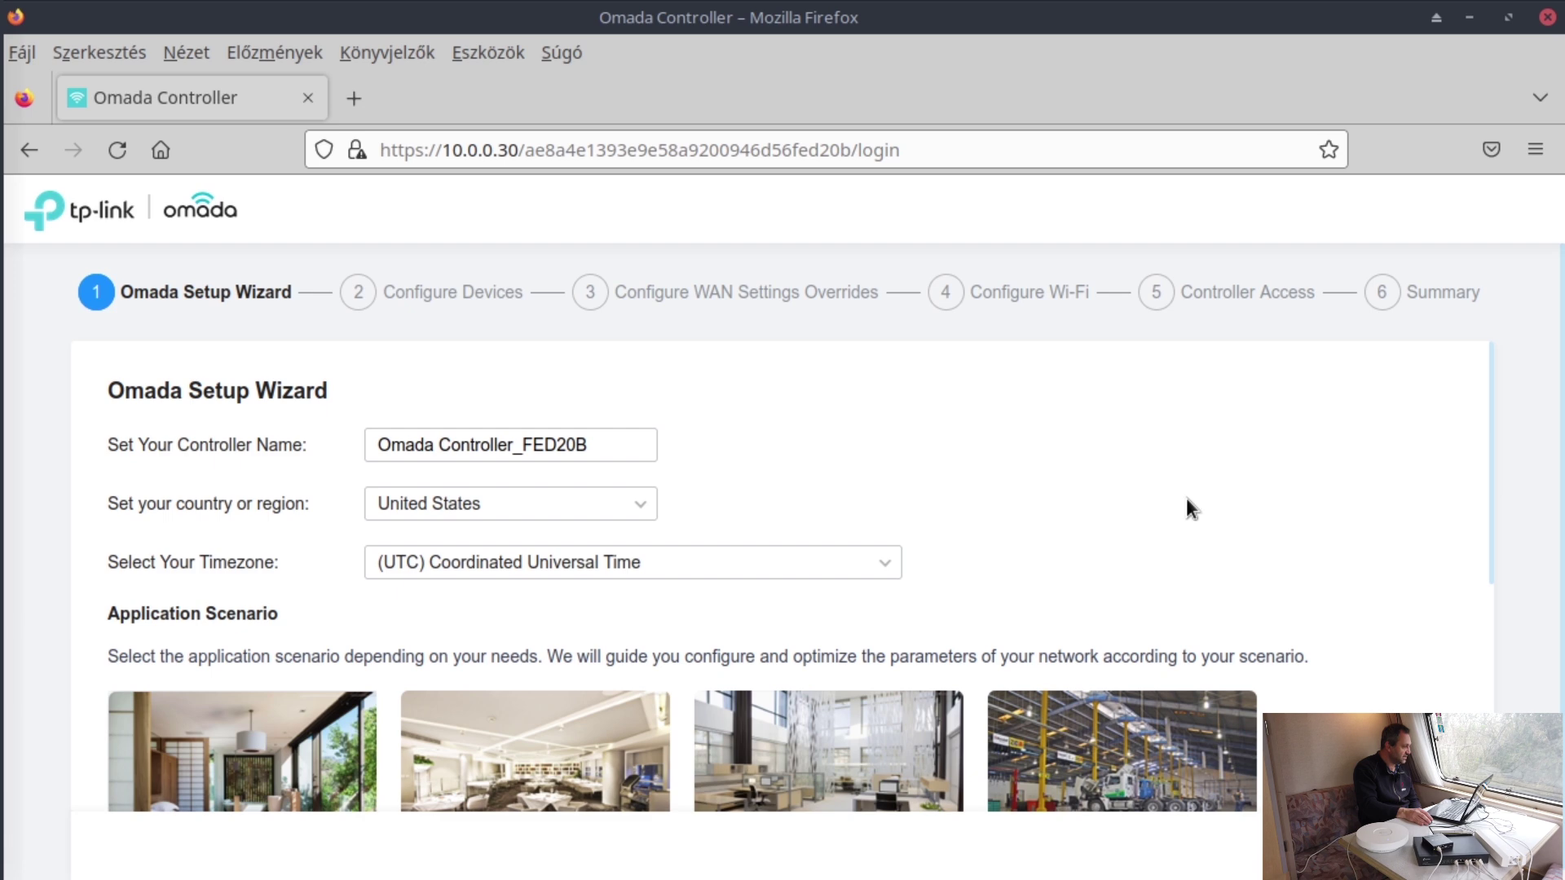
# - Set the country to Hungary by searching 'hu' in the country list
pyautogui.click(637, 453)
pyautogui.click(931, 459)
pyautogui.click(646, 505)
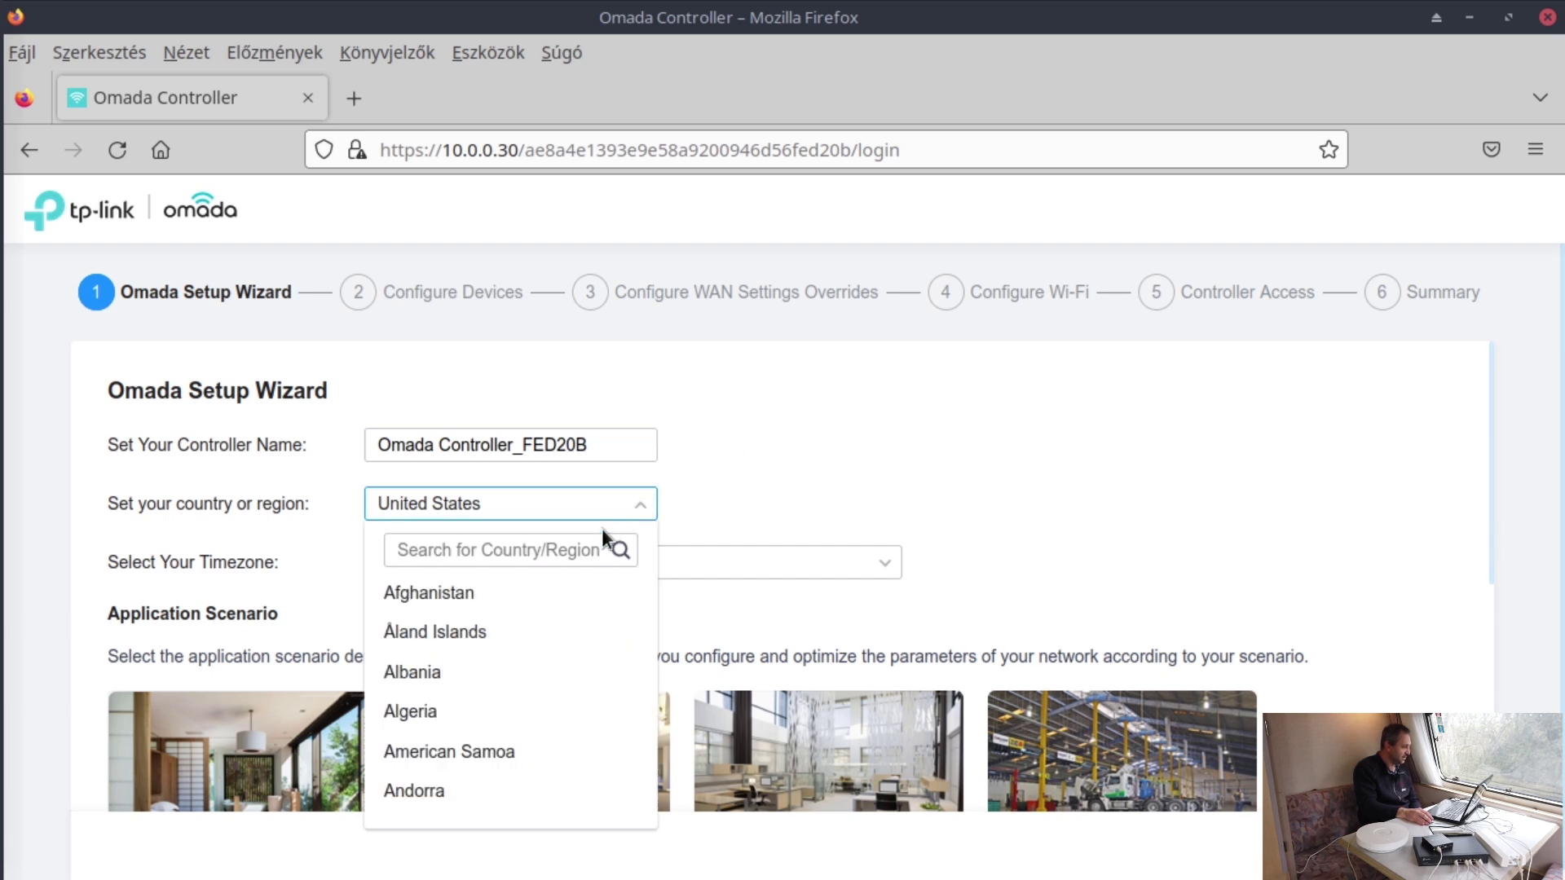
pyautogui.click(569, 547)
pyautogui.write('hu')
pyautogui.click(448, 640)
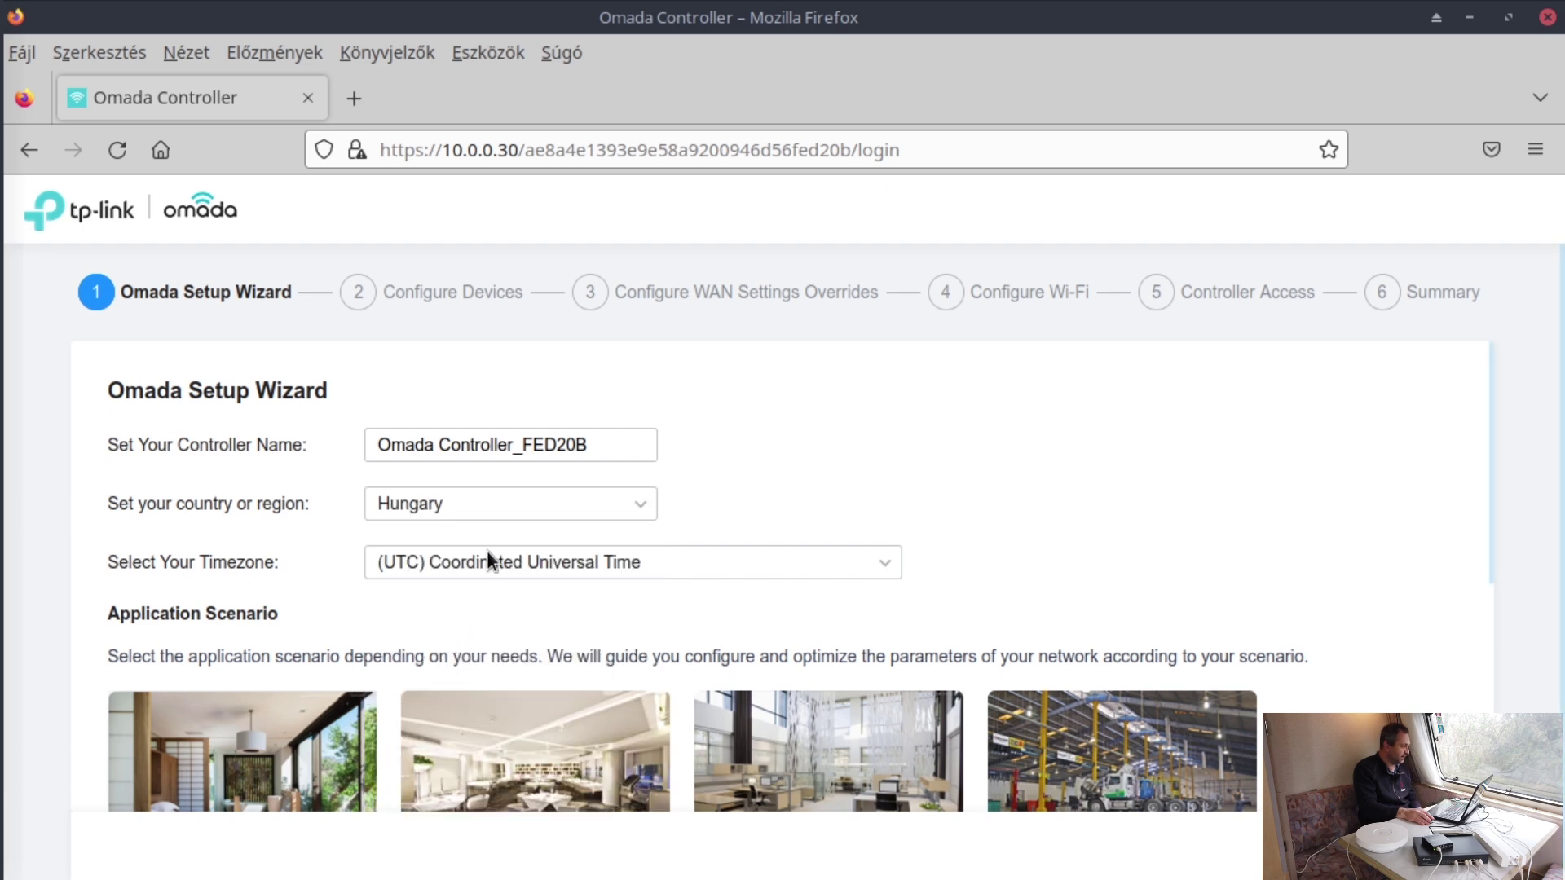
# - Replace the controller name with oc200_kernel_panik
pyautogui.moveTo(621, 444); pyautogui.dragTo(84, 398)
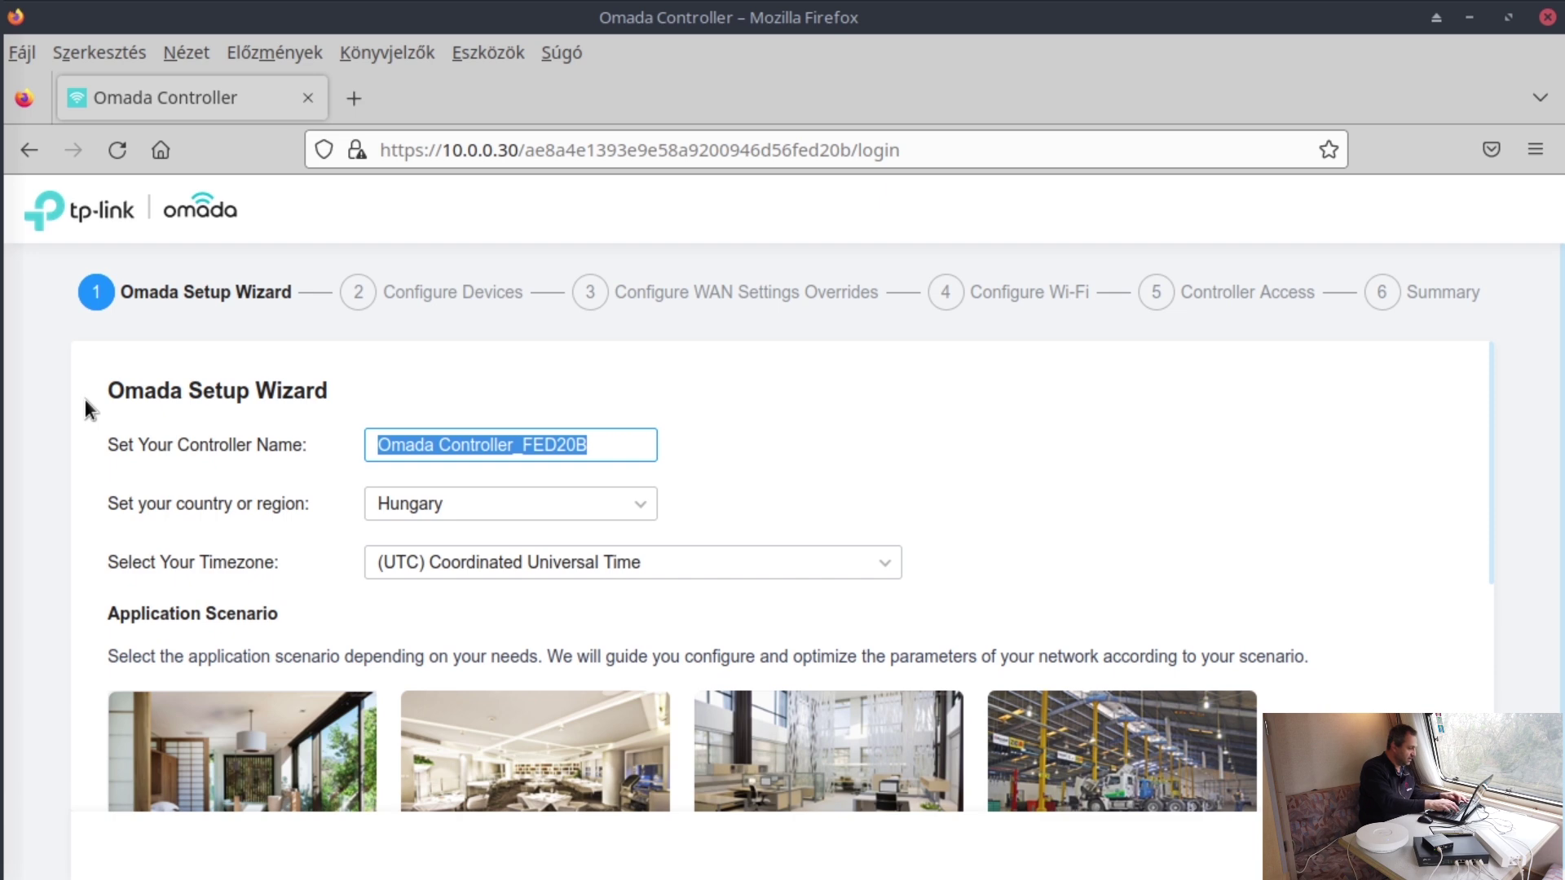
pyautogui.write('oc200')
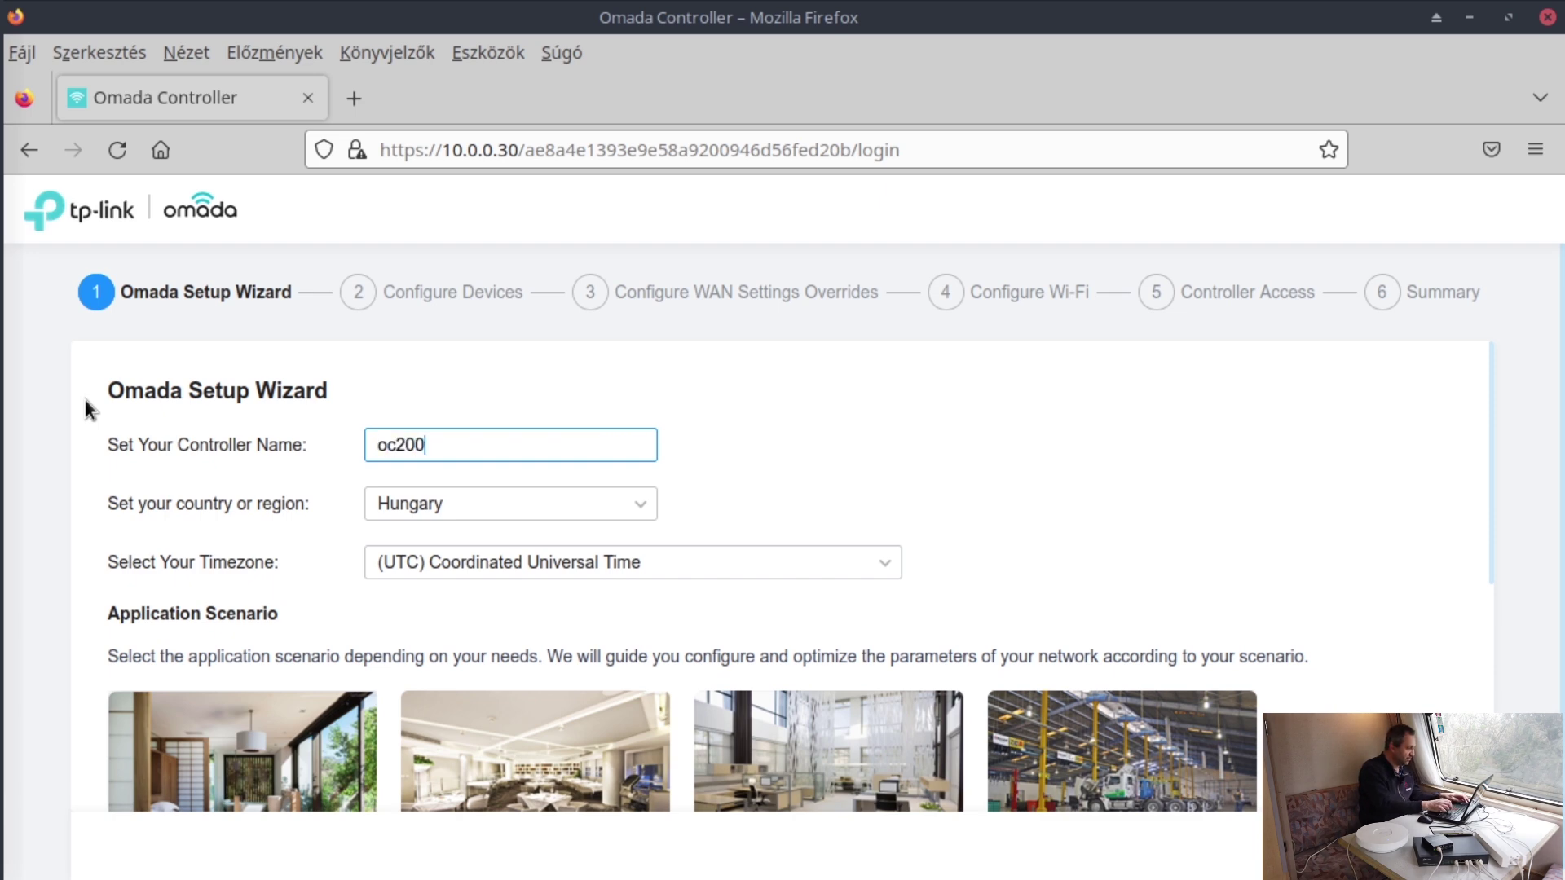
pyautogui.write('_kernel')
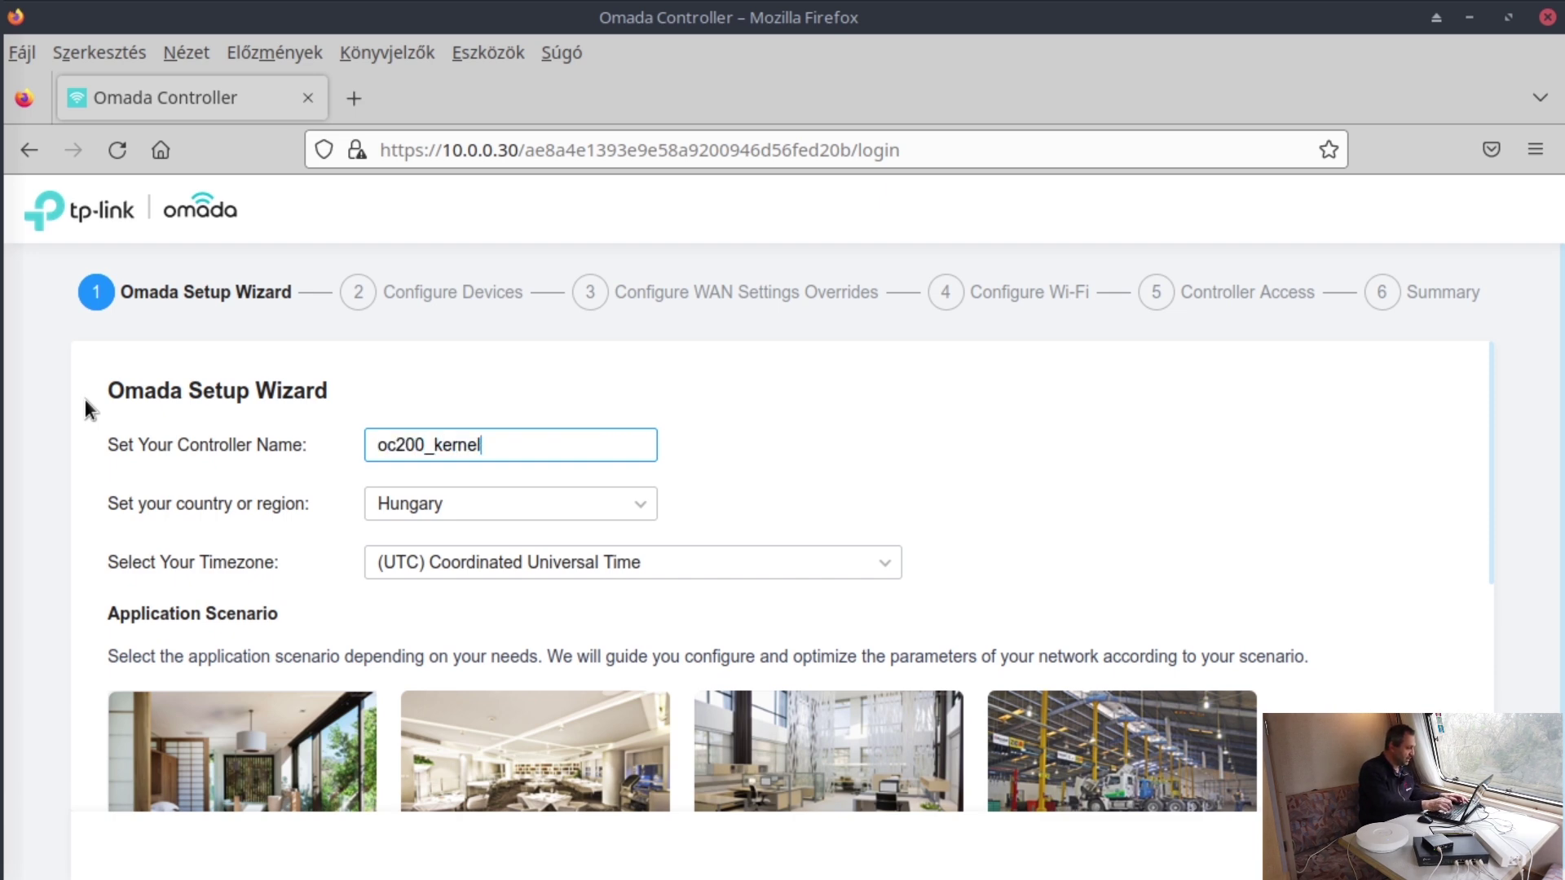
pyautogui.write('_pan')
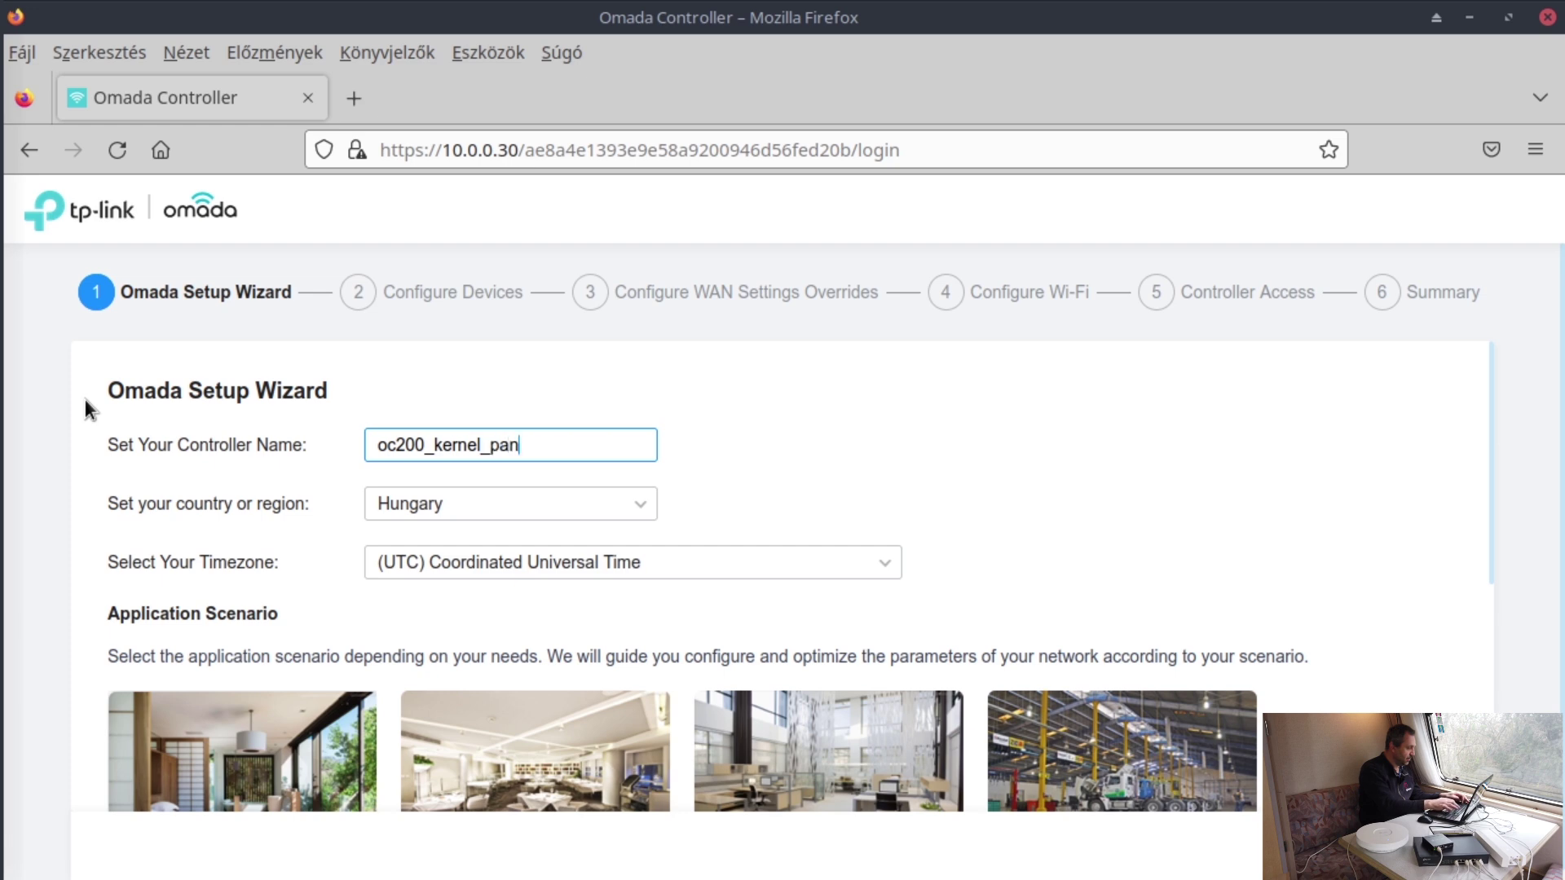
pyautogui.write('ik')
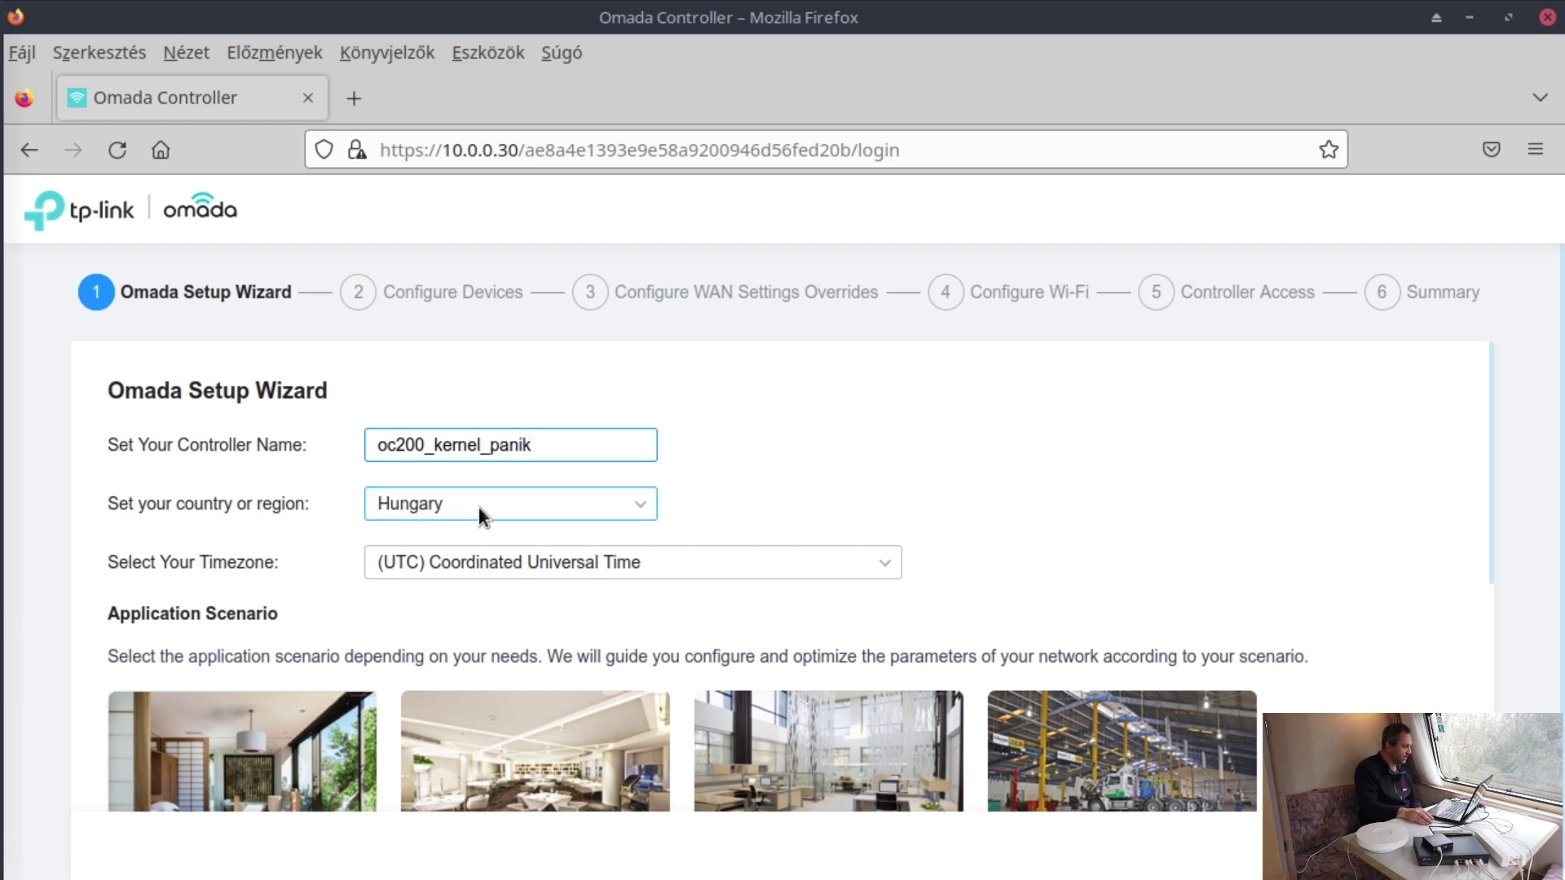
pyautogui.scroll(-2, 906, 558)
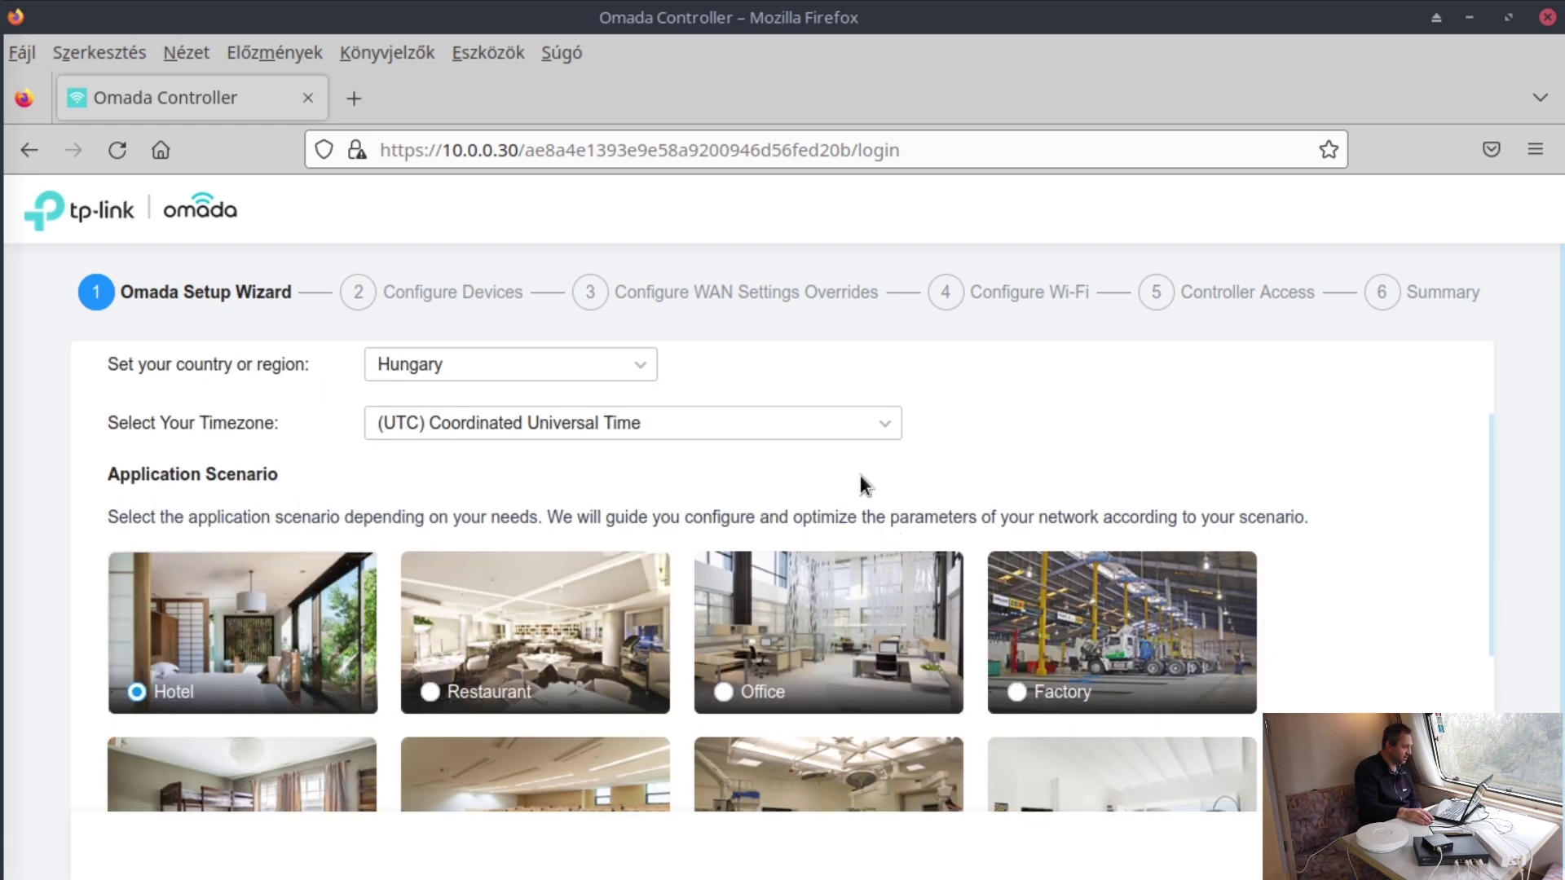
# - Set the timezone to (UTC+01:00) Belgrade, Bratislava, Budapest
pyautogui.click(870, 423)
pyautogui.scroll(-10, 668, 501)
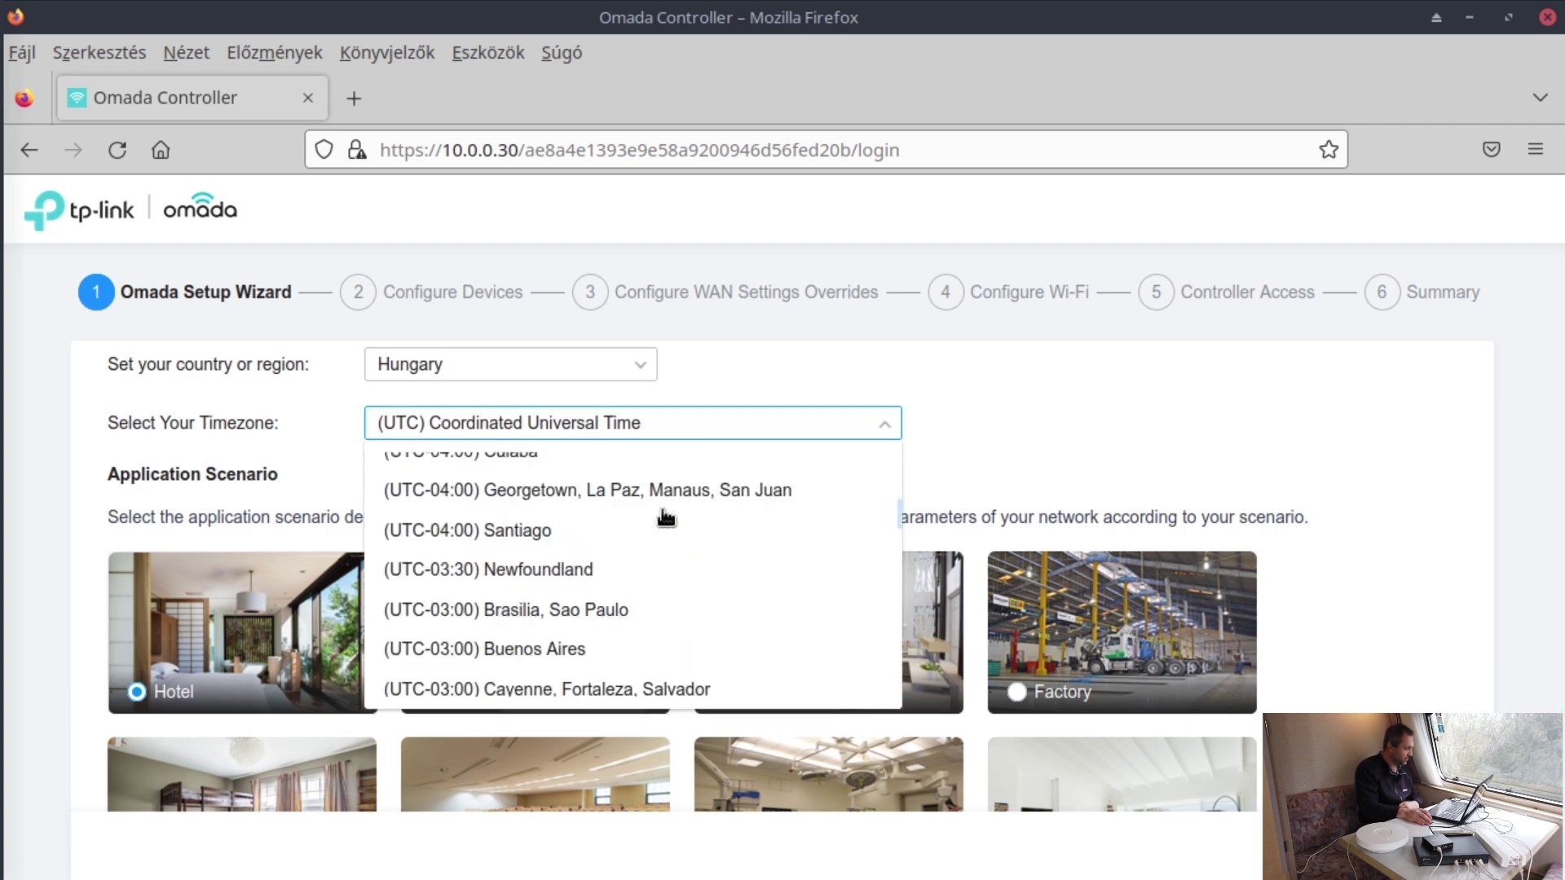
pyautogui.scroll(-2, 652, 524)
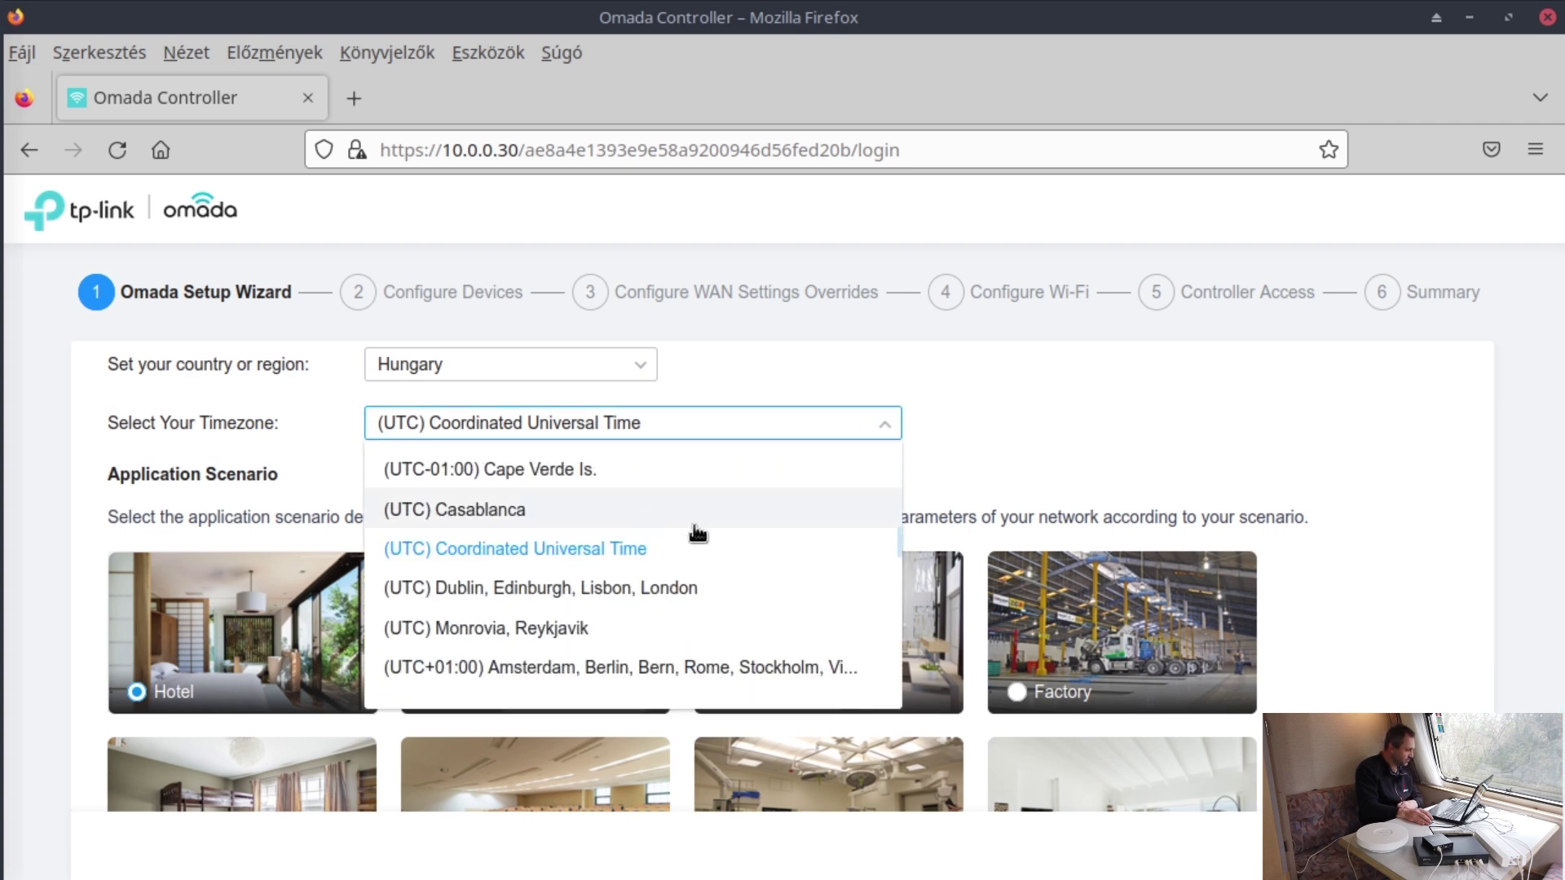
pyautogui.scroll(-2, 717, 538)
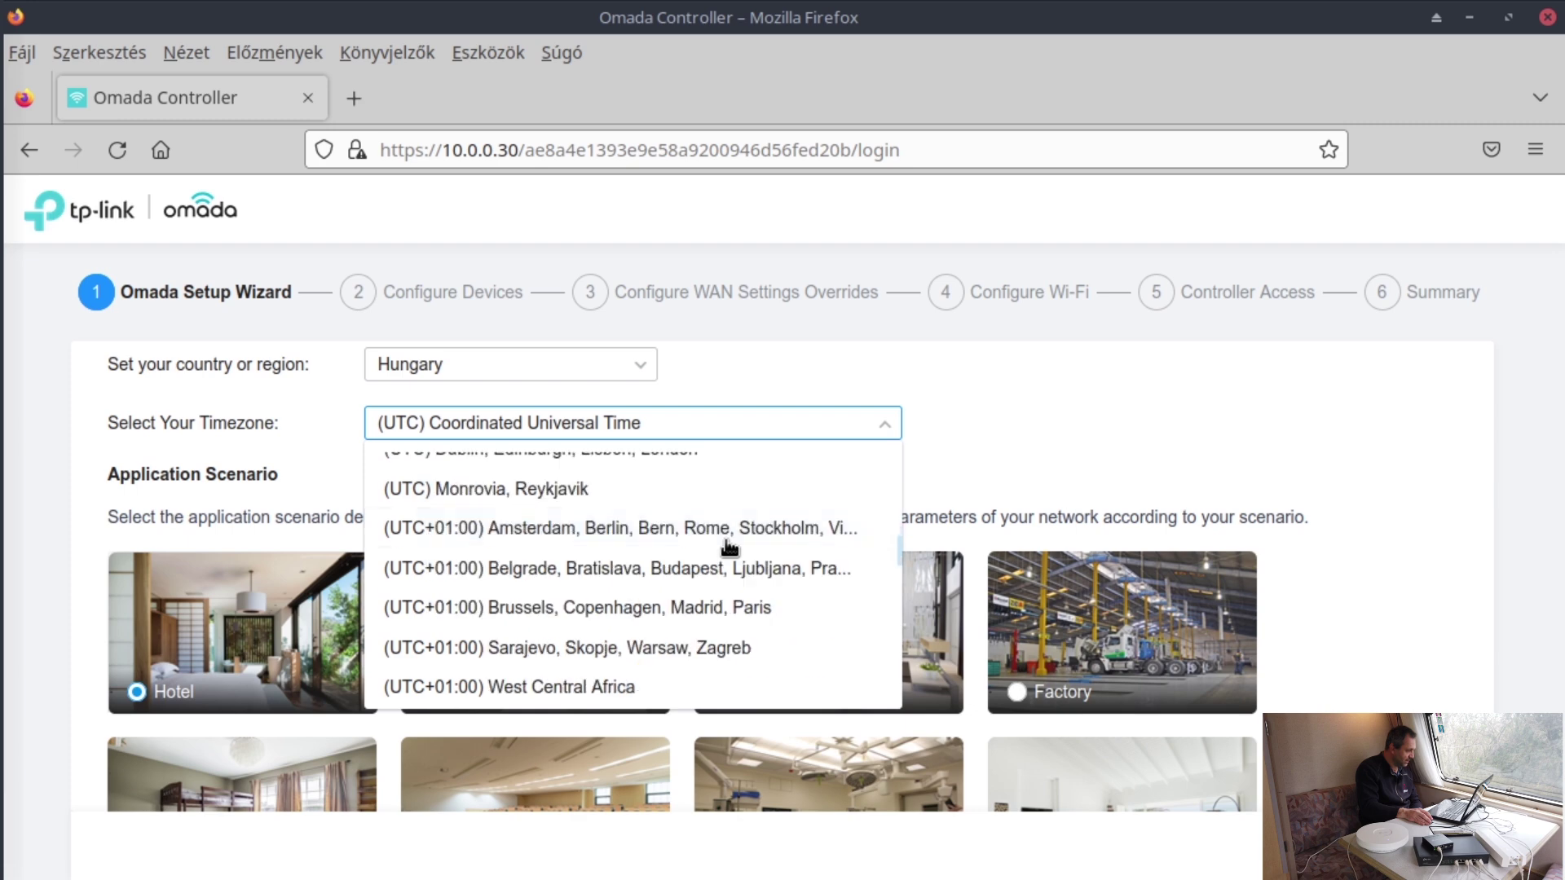
pyautogui.click(787, 568)
# - Choose the Home application scenario and continue to Configure Devices
pyautogui.scroll(-3, 1412, 578)
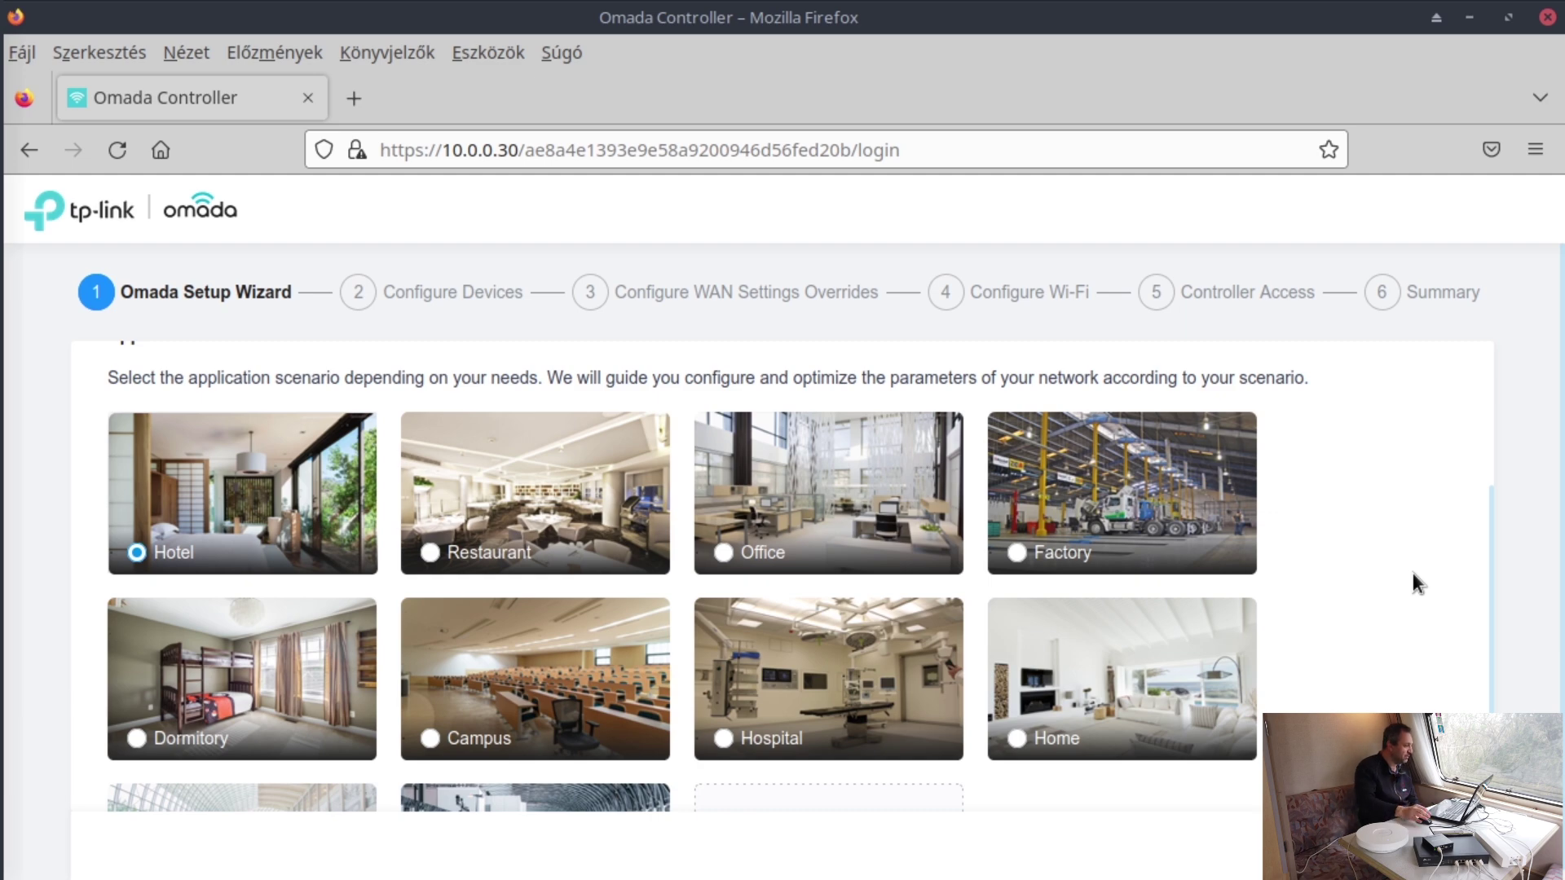
pyautogui.scroll(-2, 1215, 558)
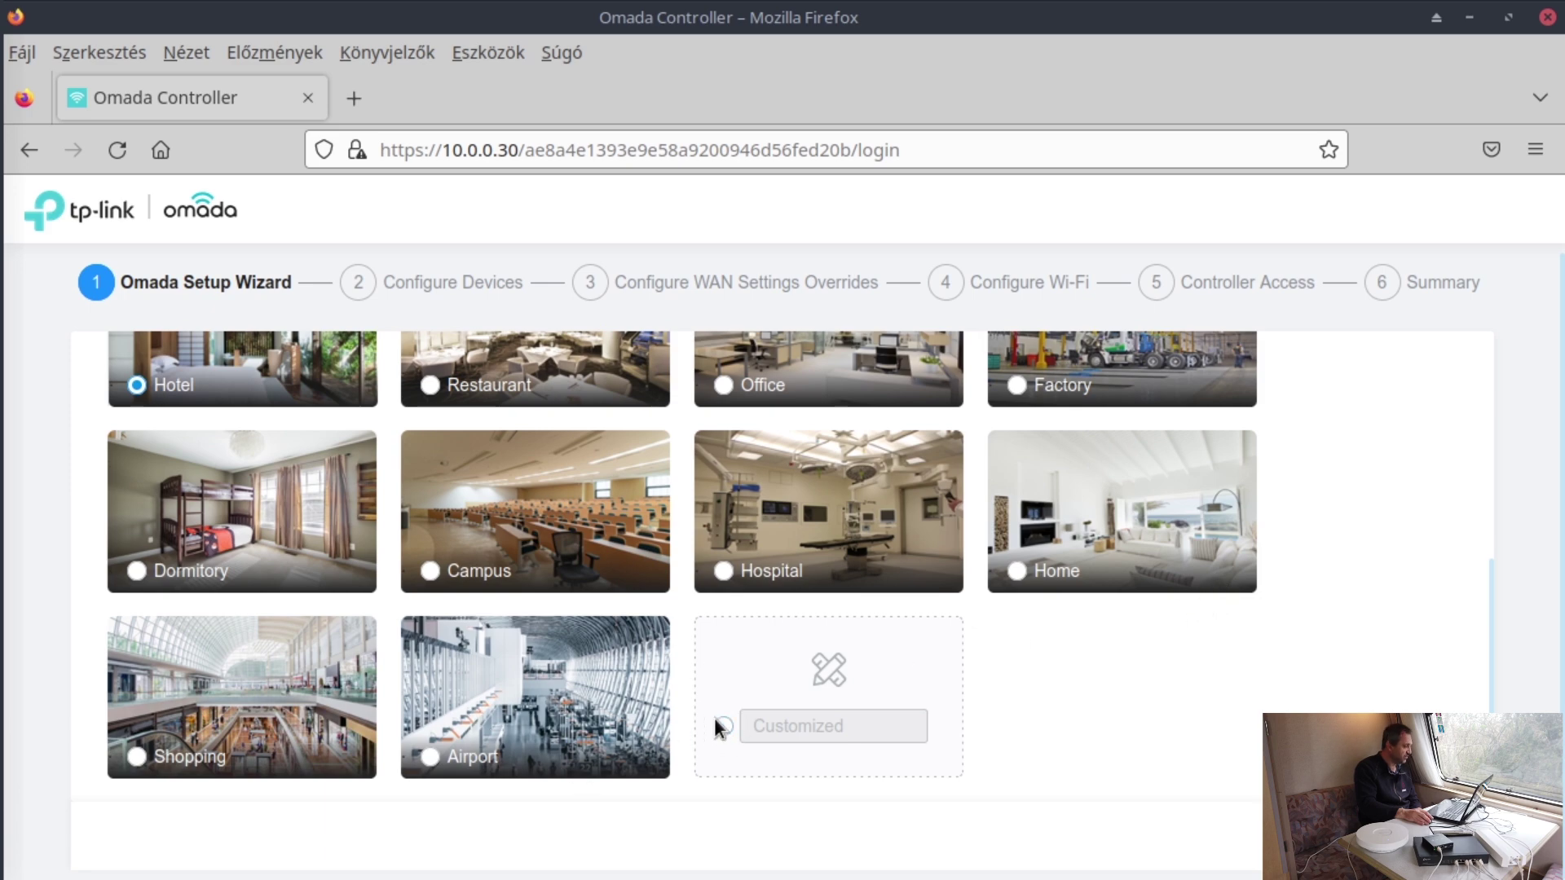
pyautogui.scroll(2, 959, 719)
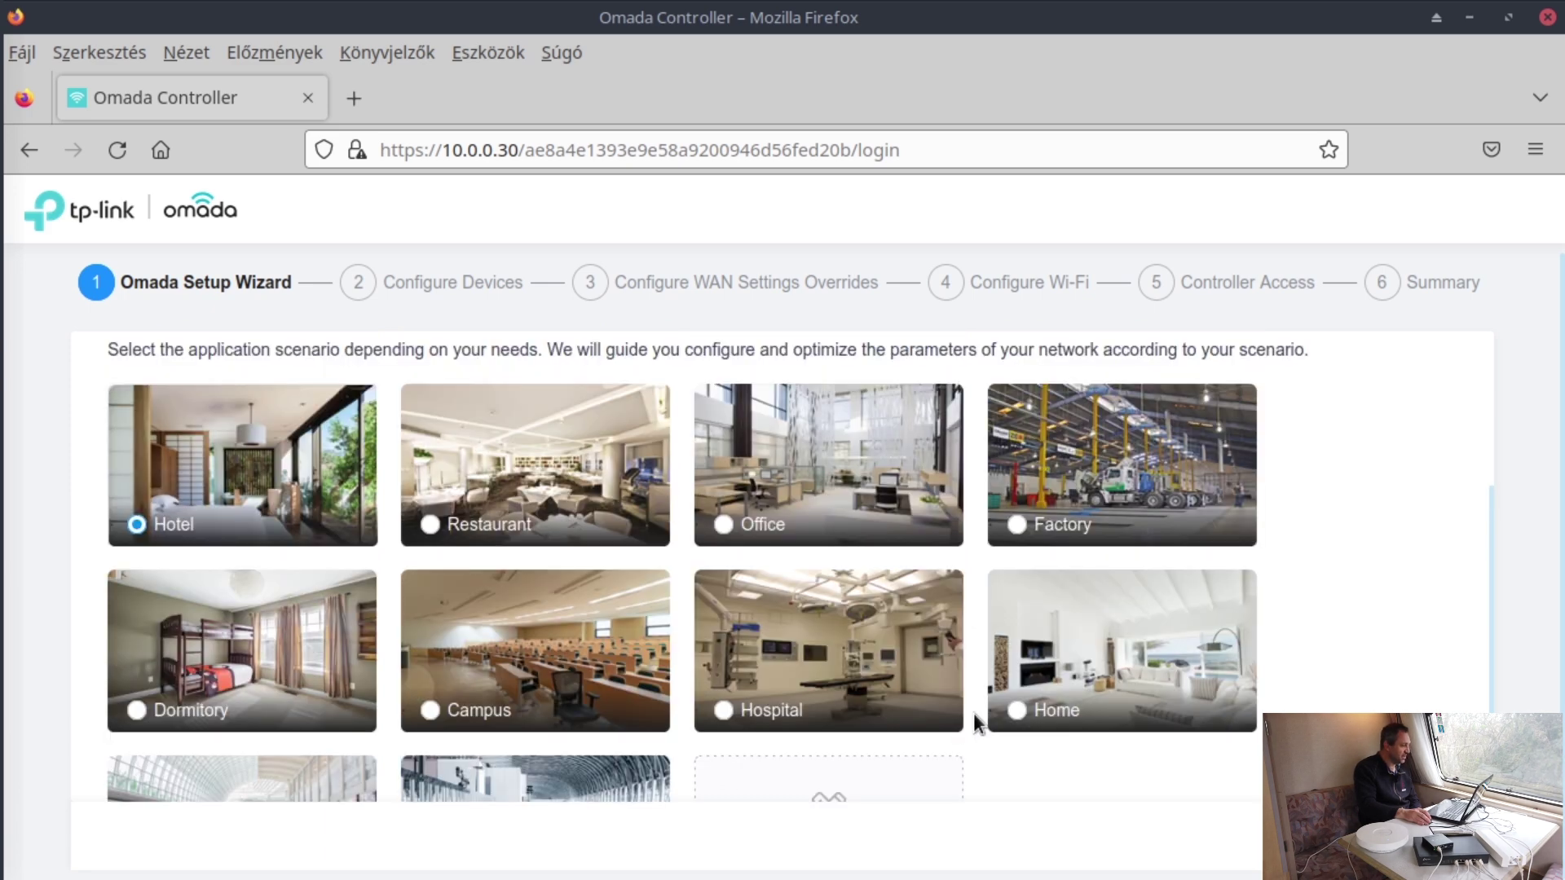
pyautogui.scroll(-2, 1214, 720)
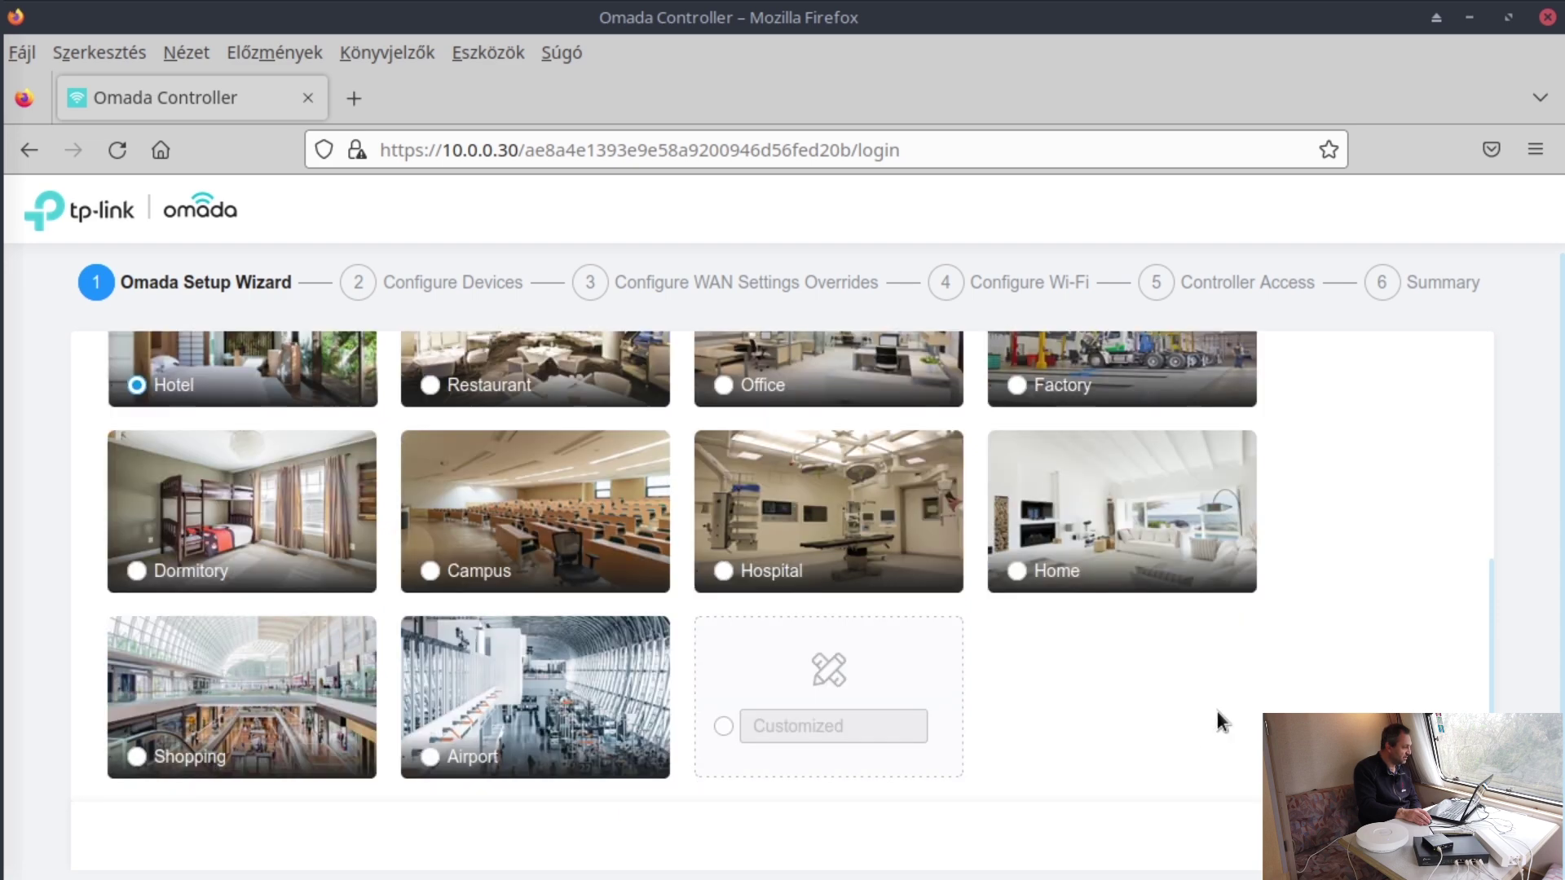
pyautogui.scroll(2, 1221, 717)
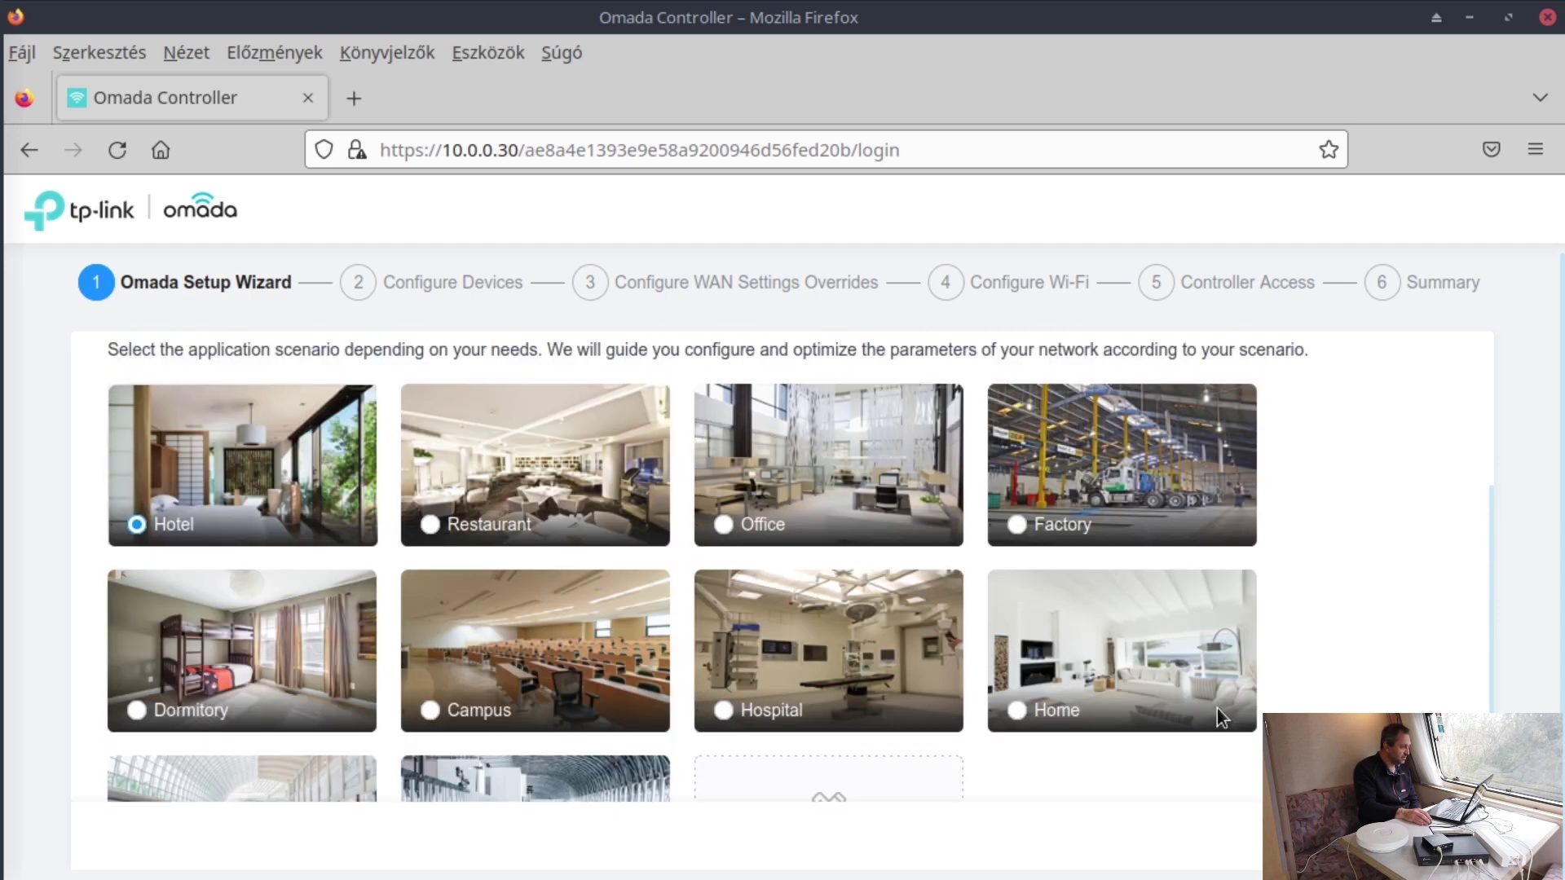
pyautogui.click(1131, 675)
pyautogui.scroll(-2, 1211, 663)
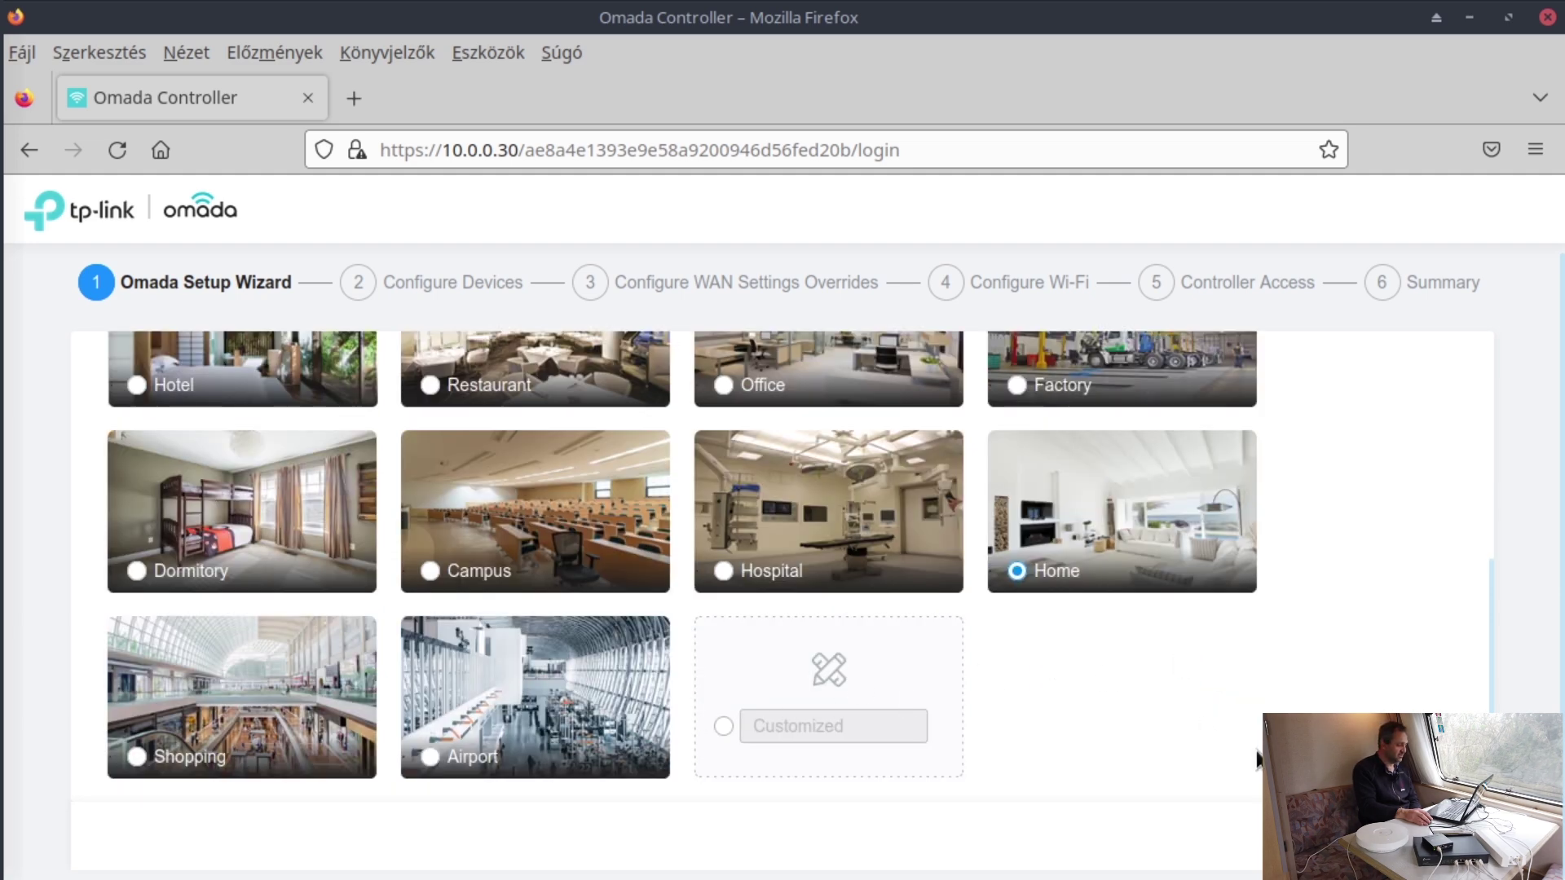
pyautogui.click(1418, 845)
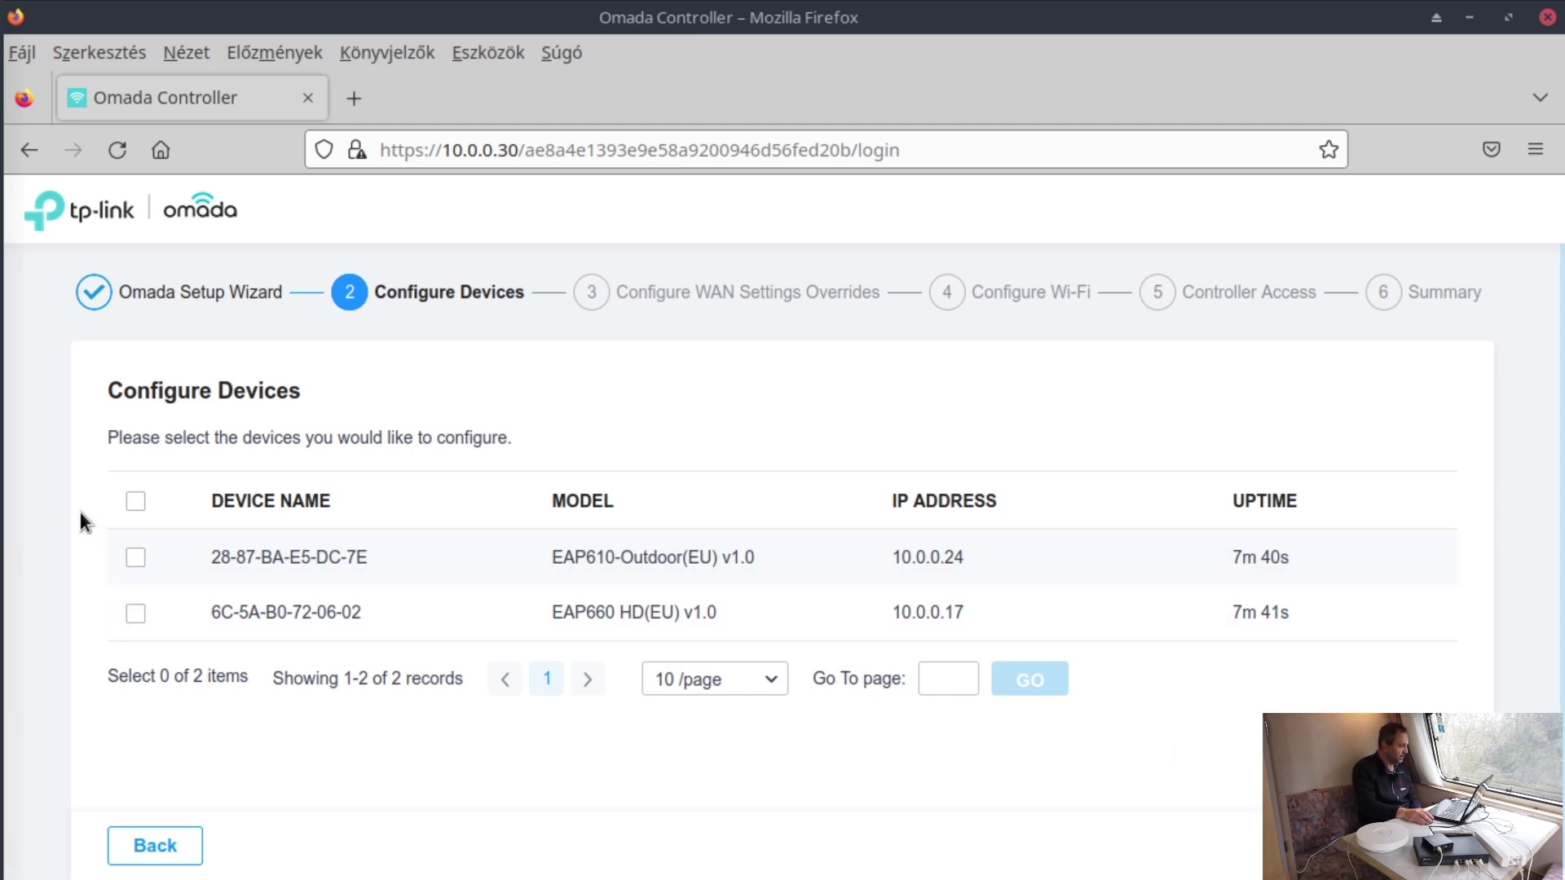
# - Select both discovered EAPs and advance to WAN Settings Overrides, leaving it off
pyautogui.click(134, 501)
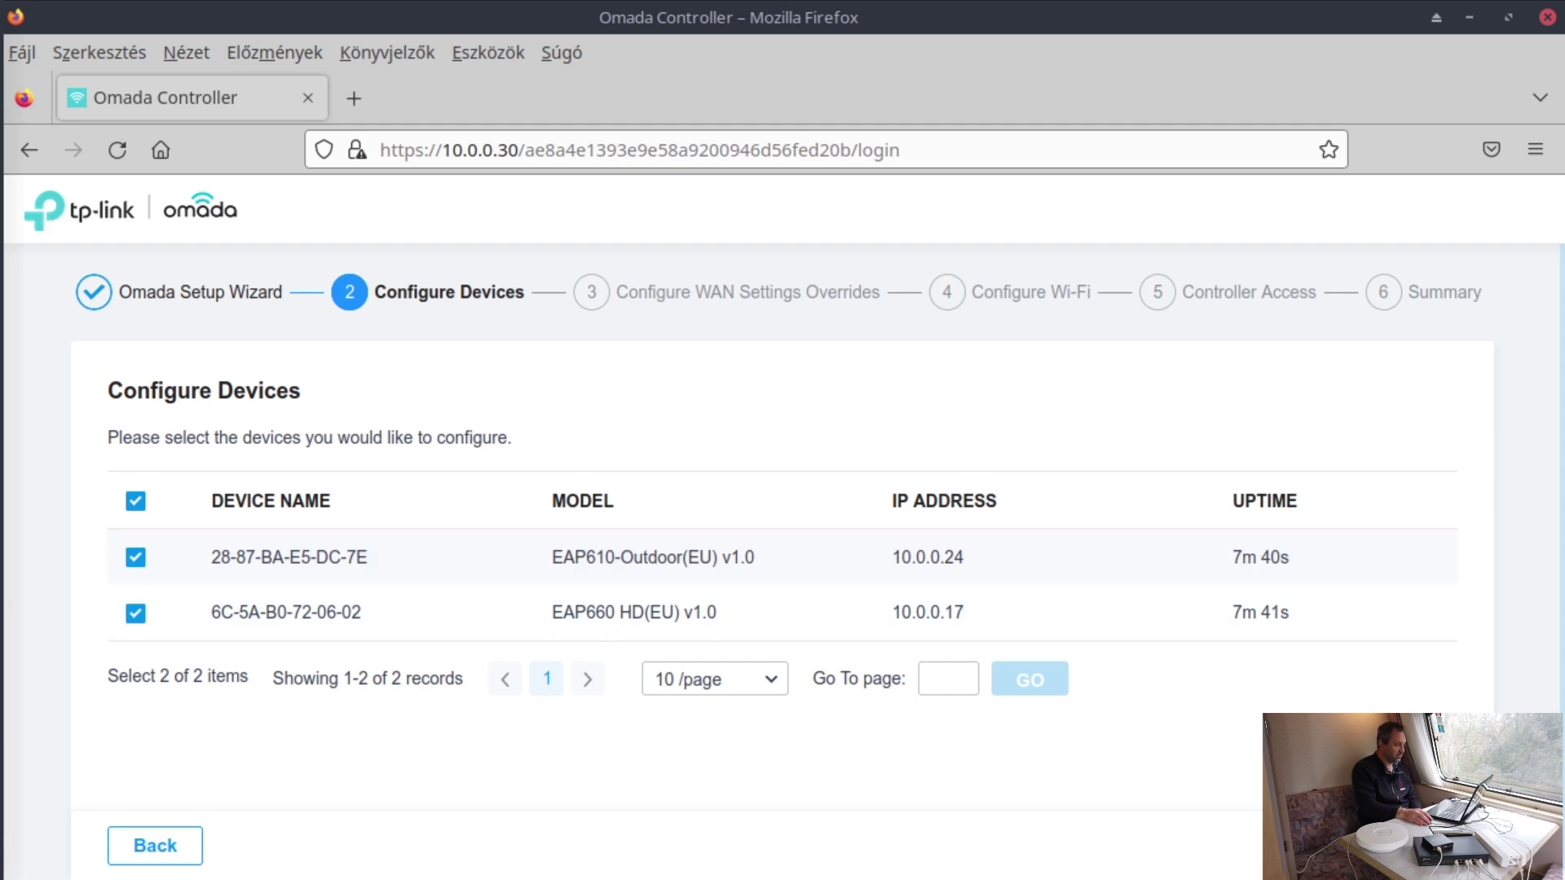
pyautogui.click(1439, 845)
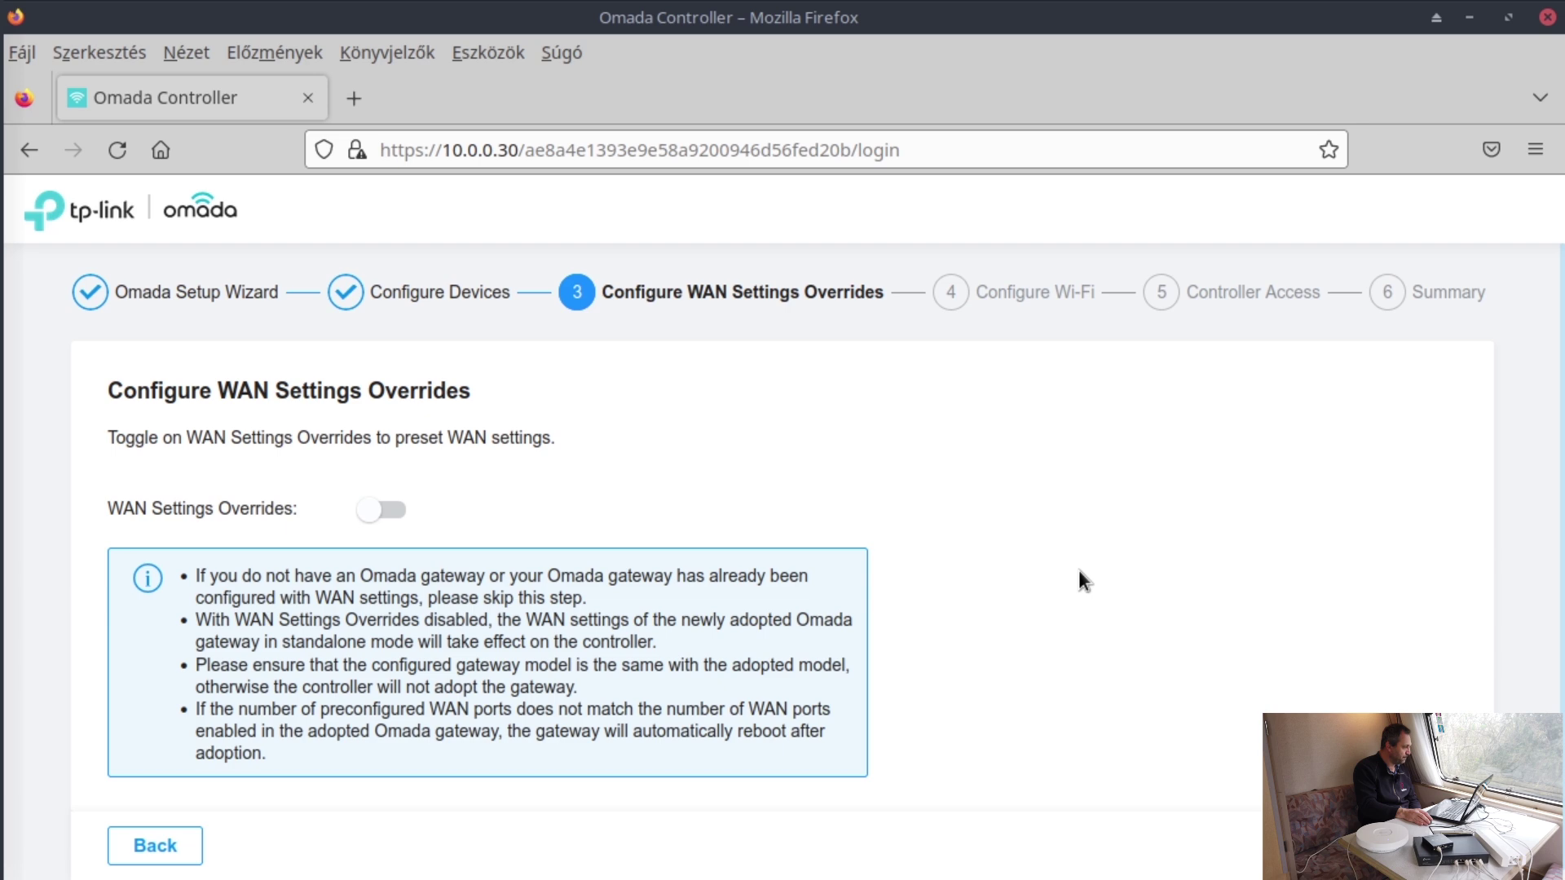
pyautogui.scroll(-1, 1081, 566)
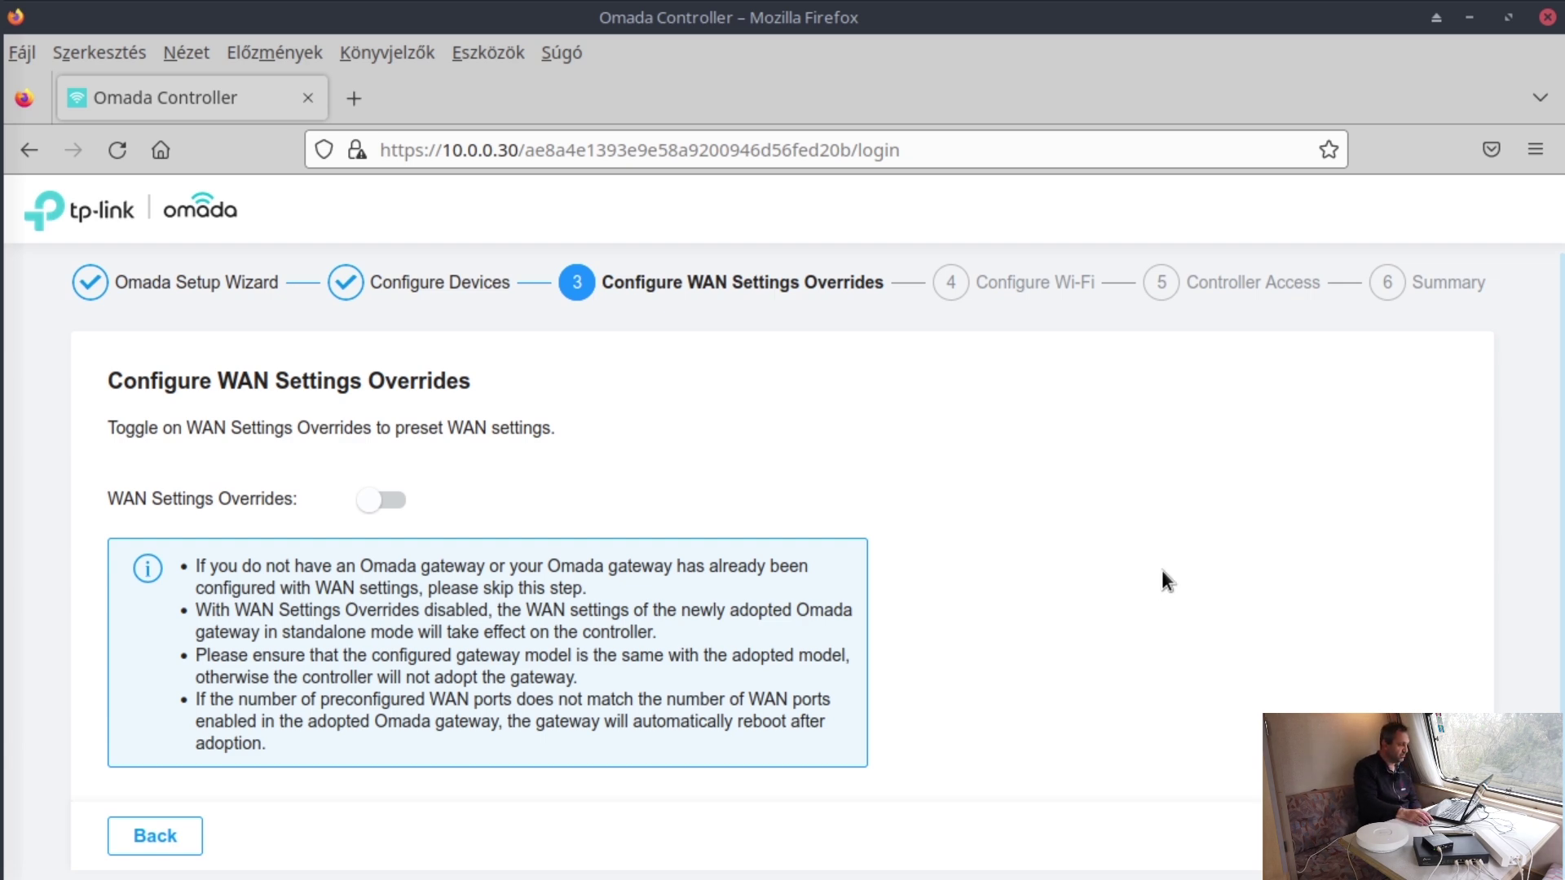
# - Create Wi-Fi network teszthalozat with a verified password, then continue to Controller Access
pyautogui.click(1459, 835)
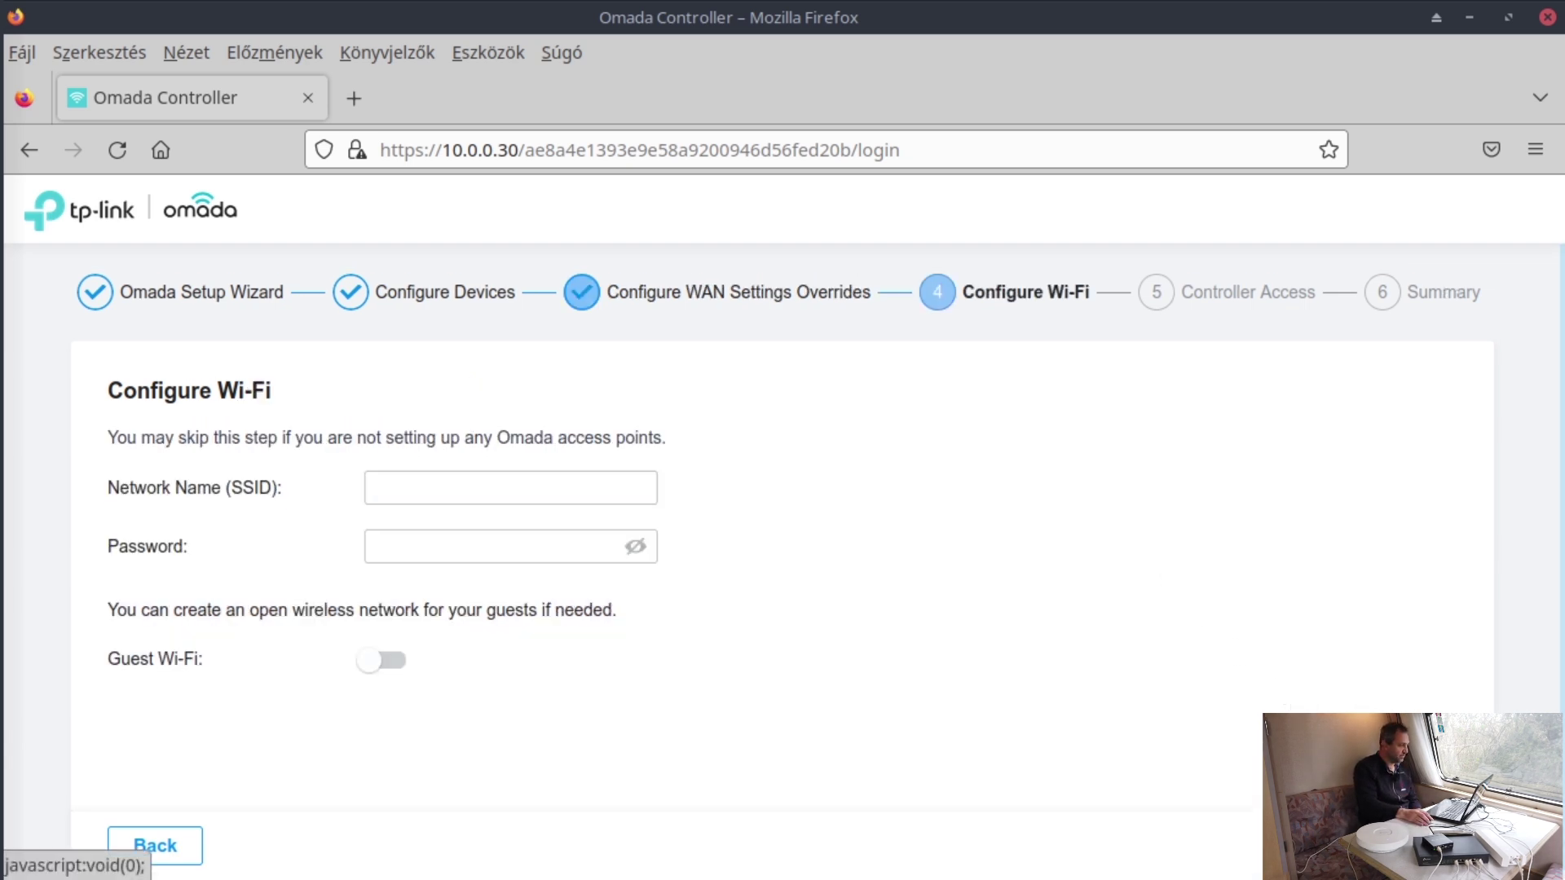
pyautogui.click(553, 489)
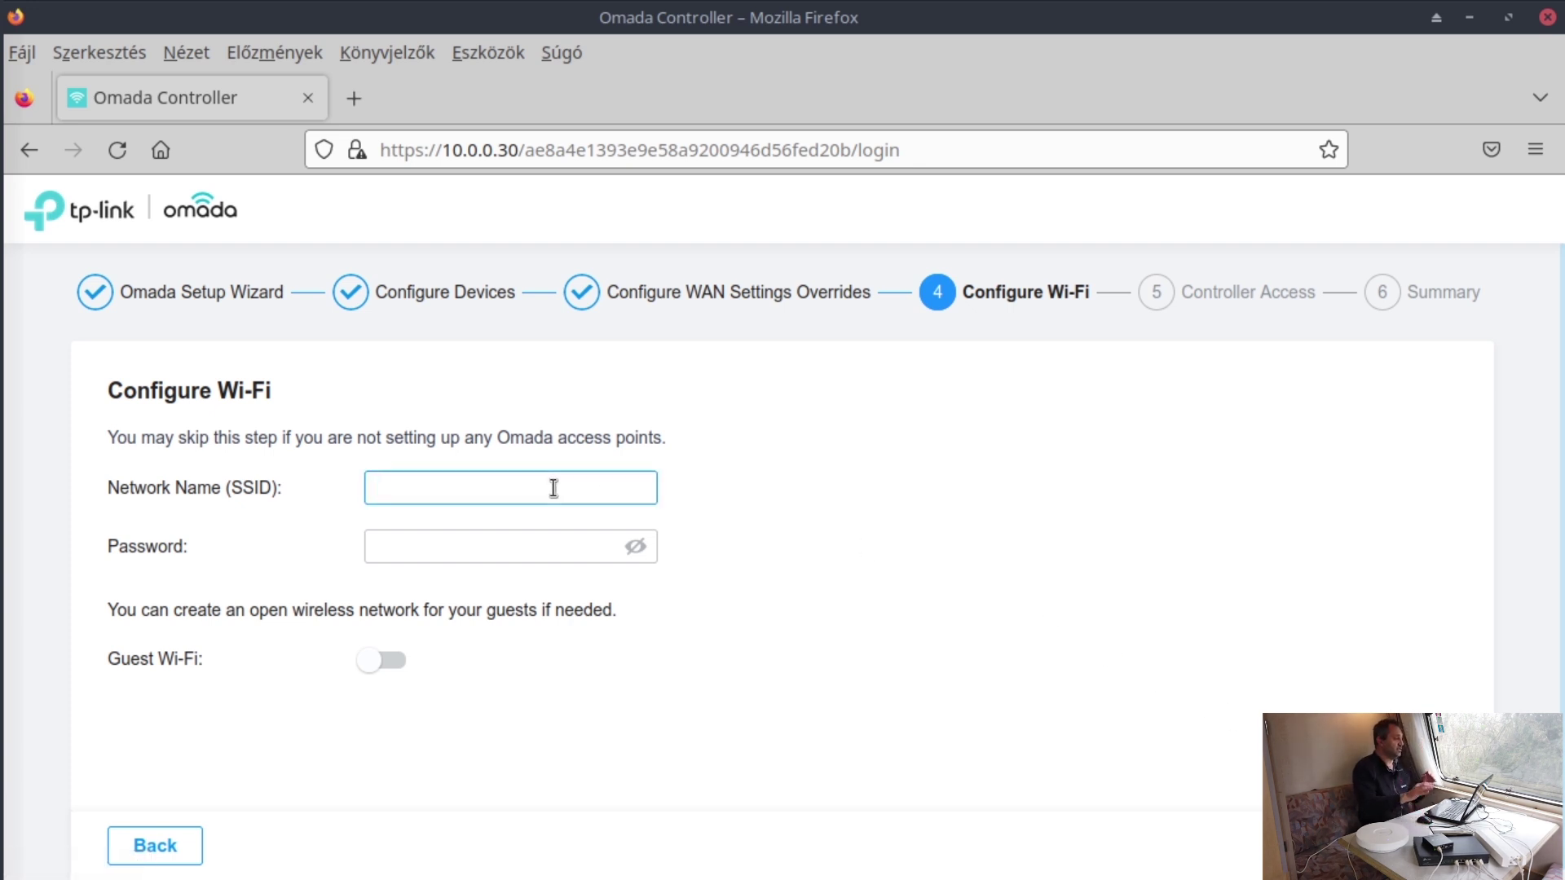
pyautogui.write('tesz')
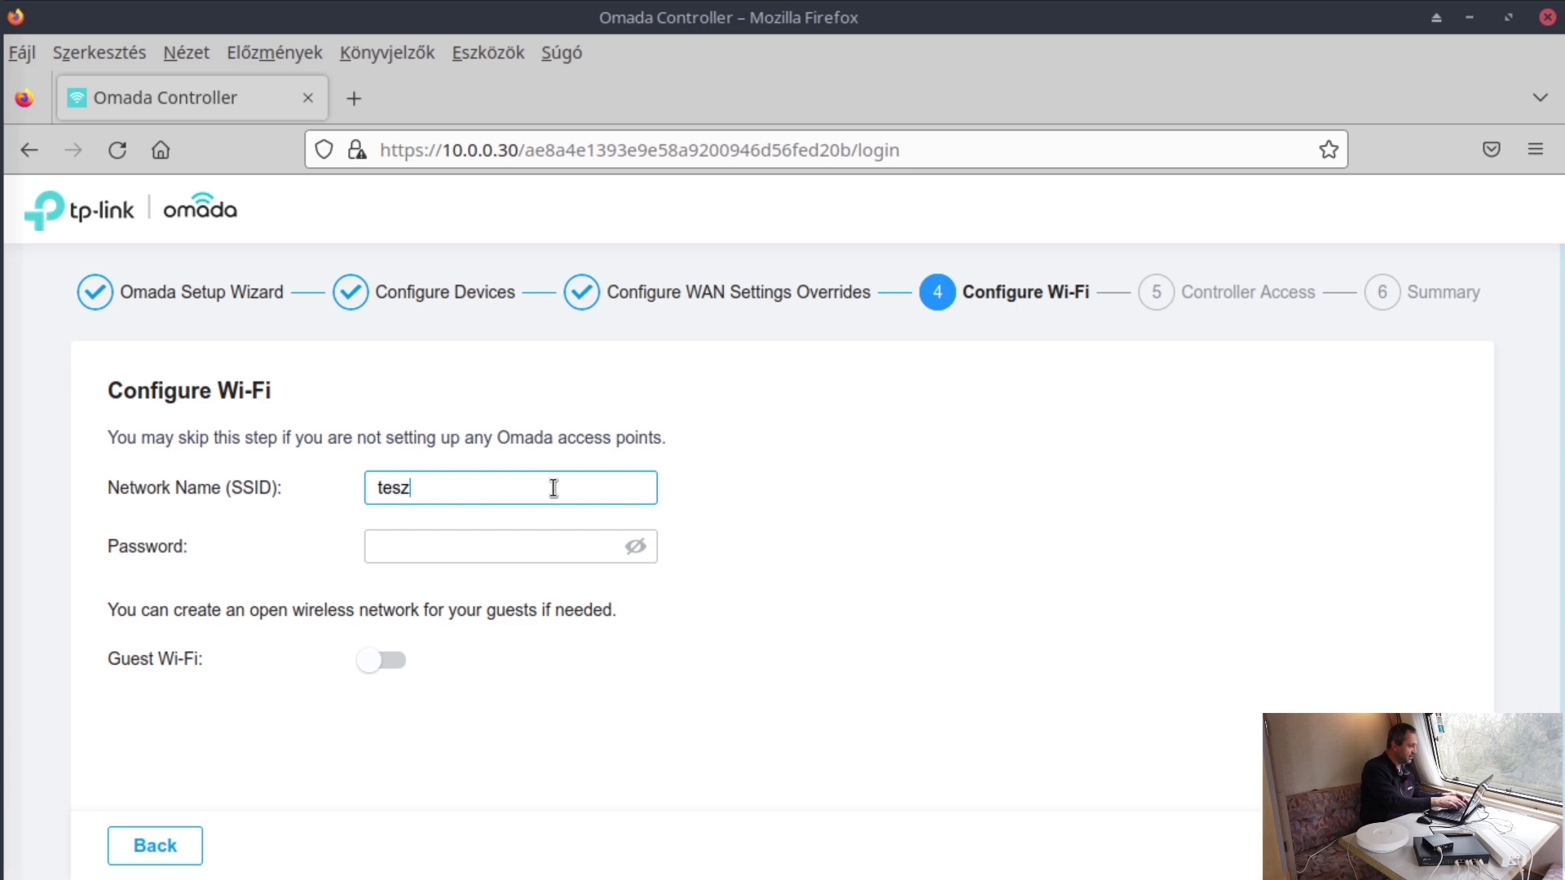
pyautogui.write('thalozat')
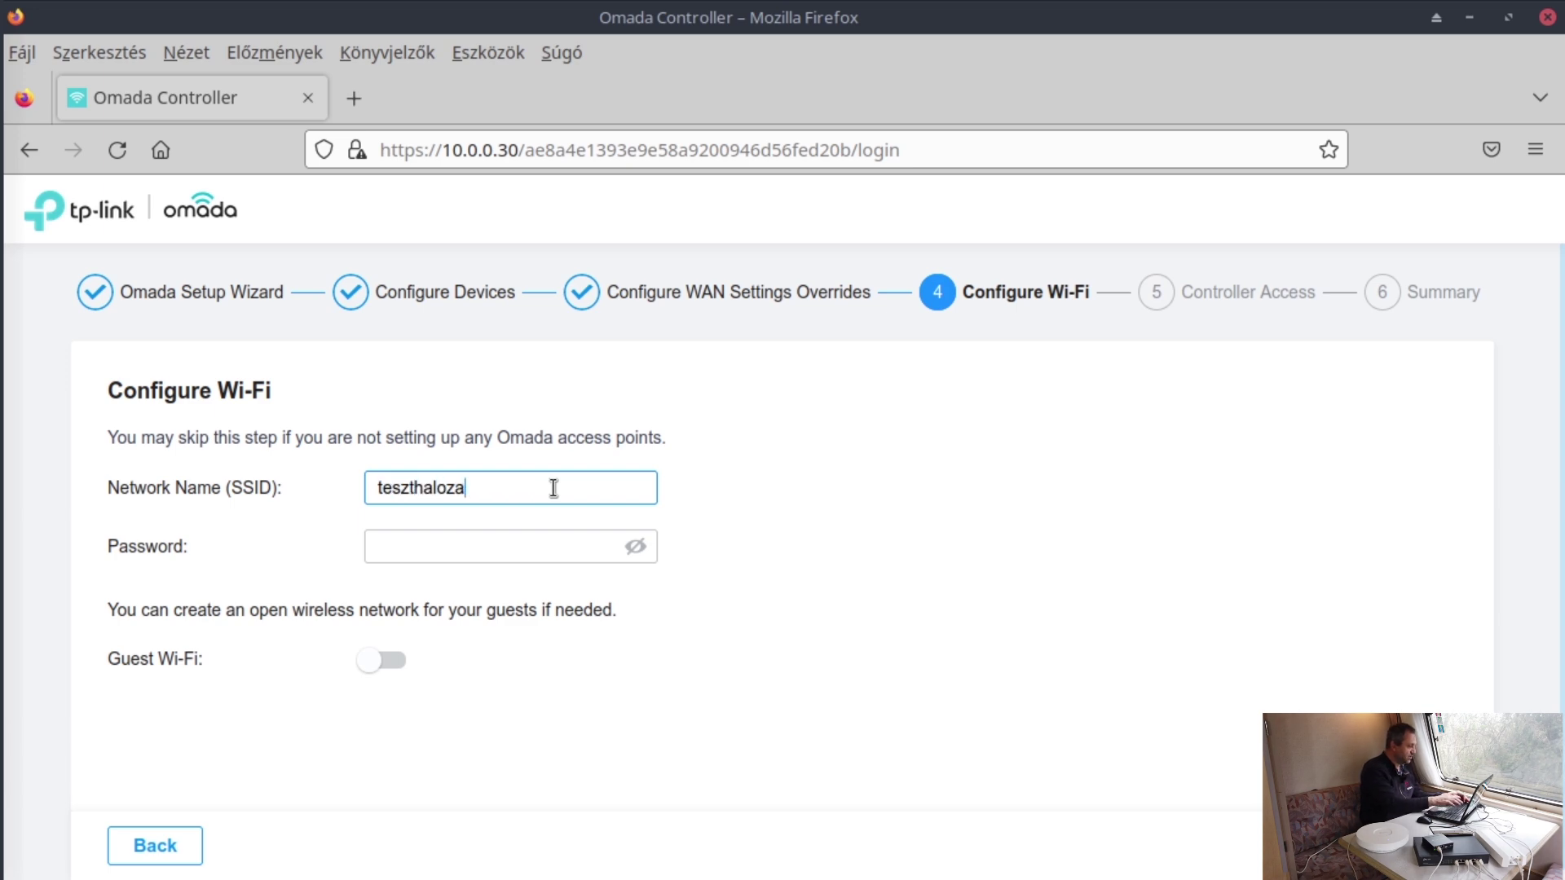
pyautogui.click(541, 547)
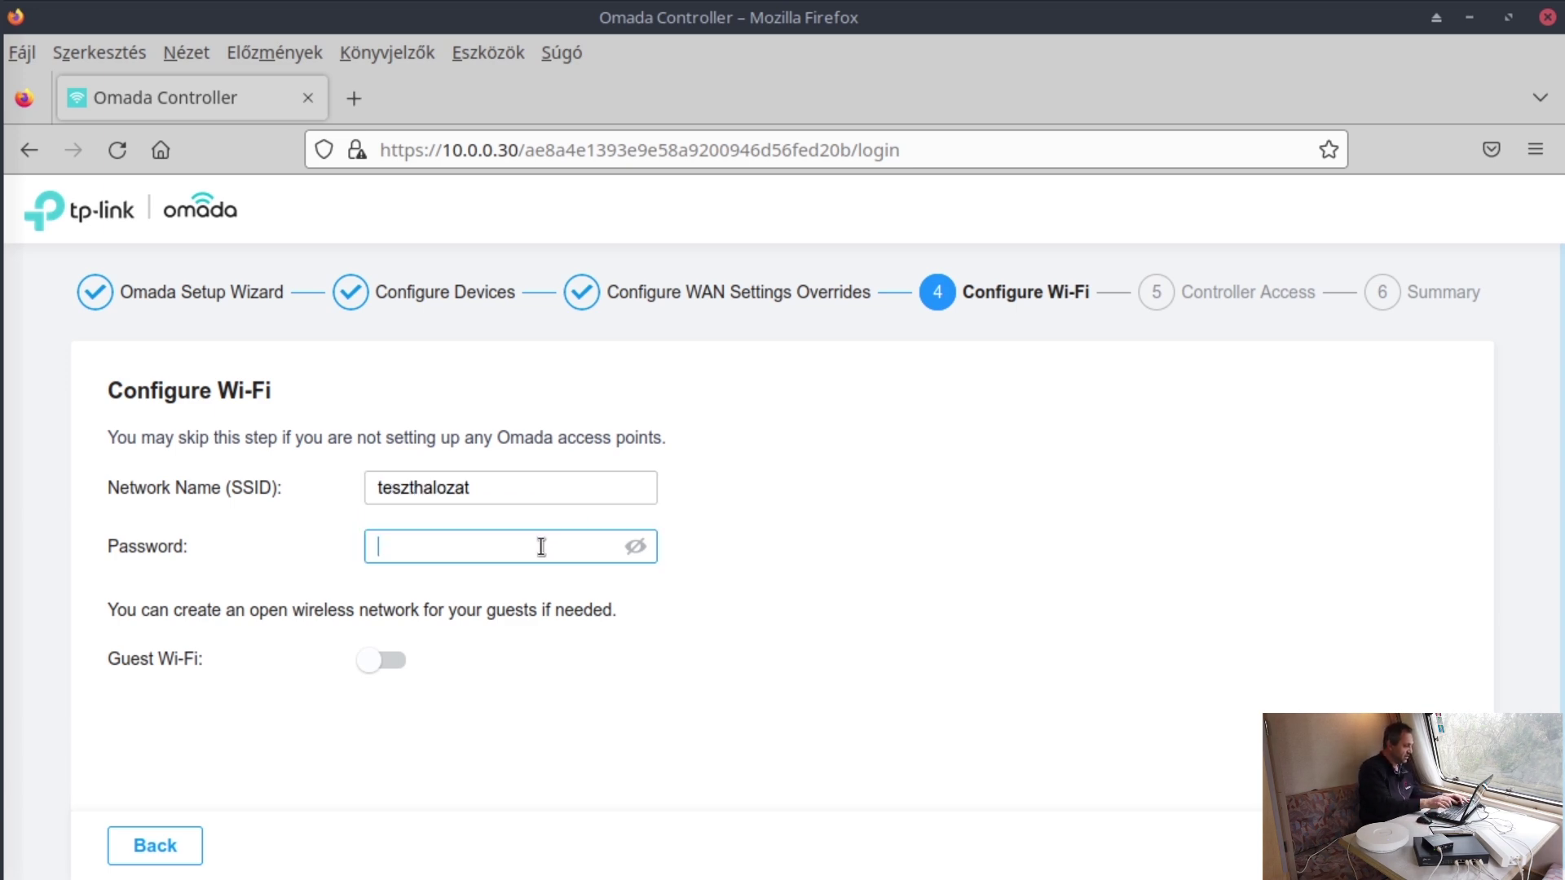
pyautogui.write('••••')
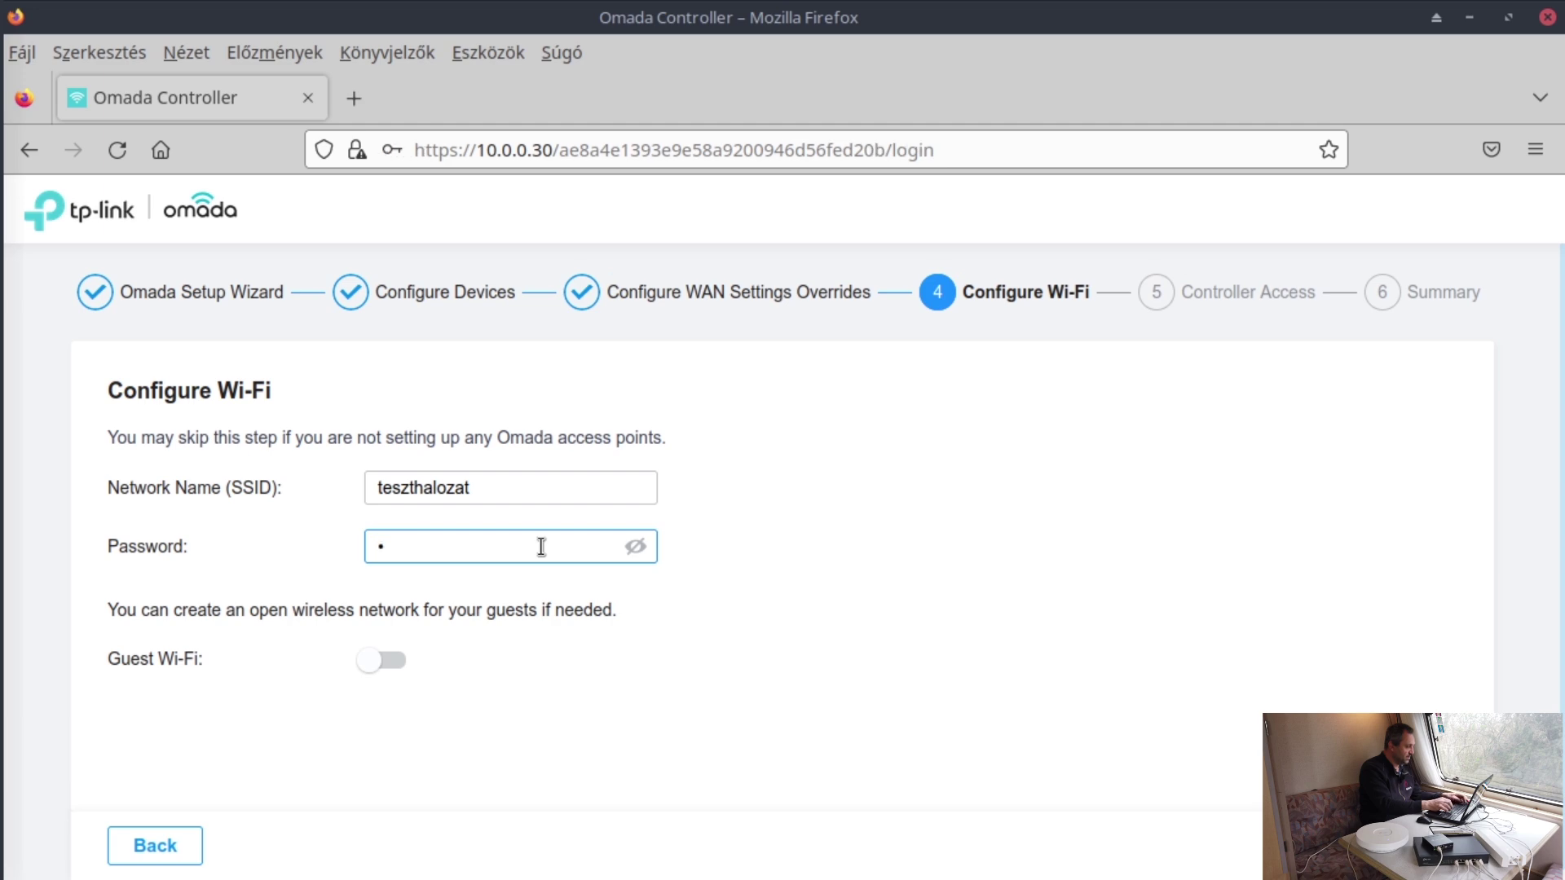
pyautogui.write('••••••••••')
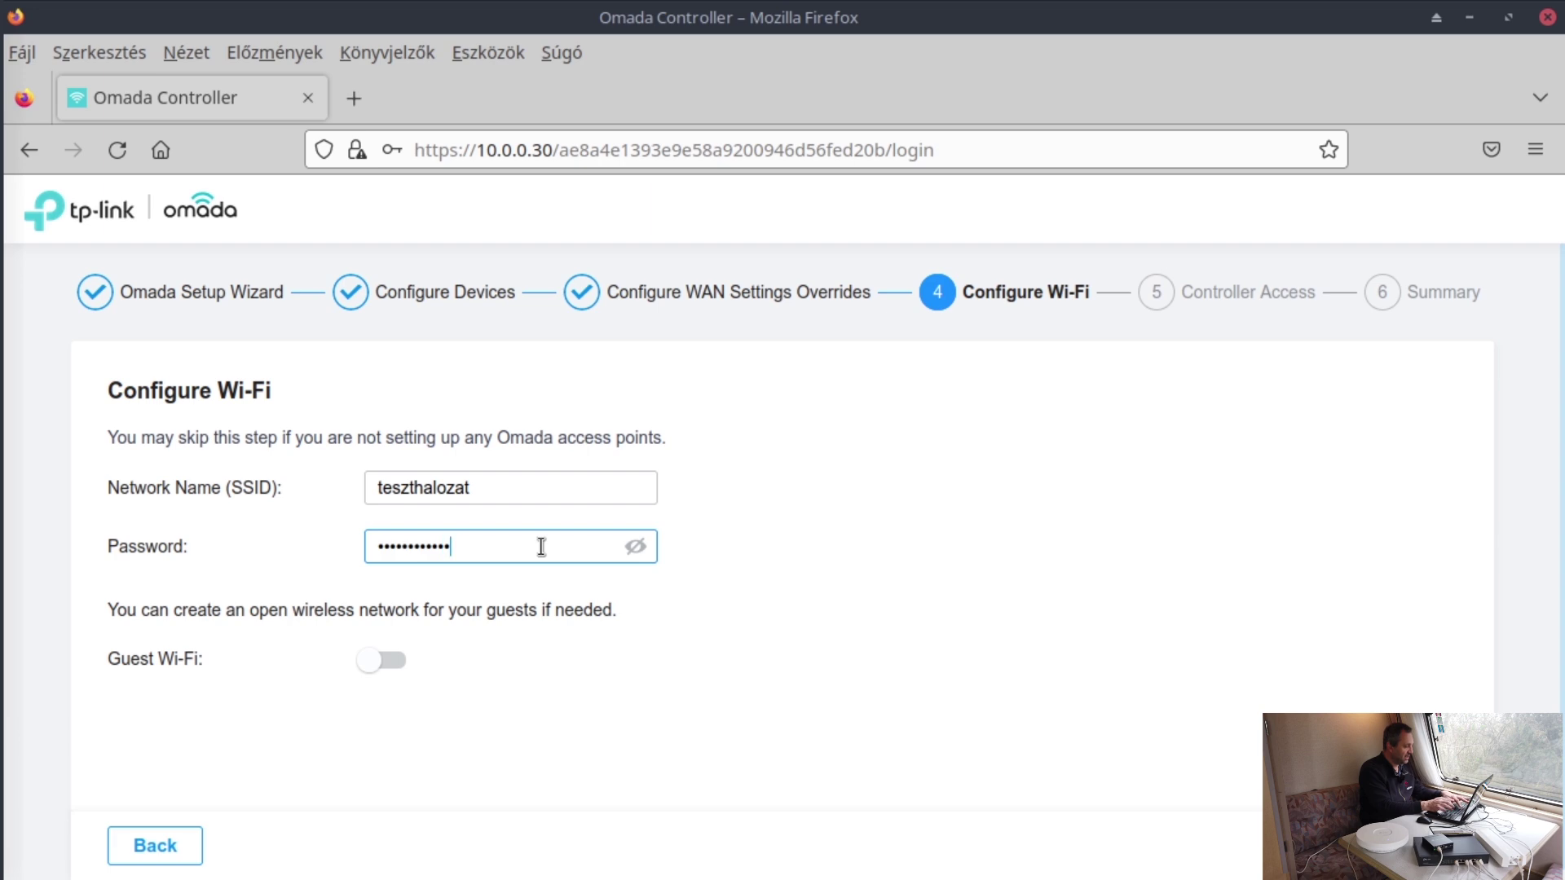
pyautogui.click(638, 548)
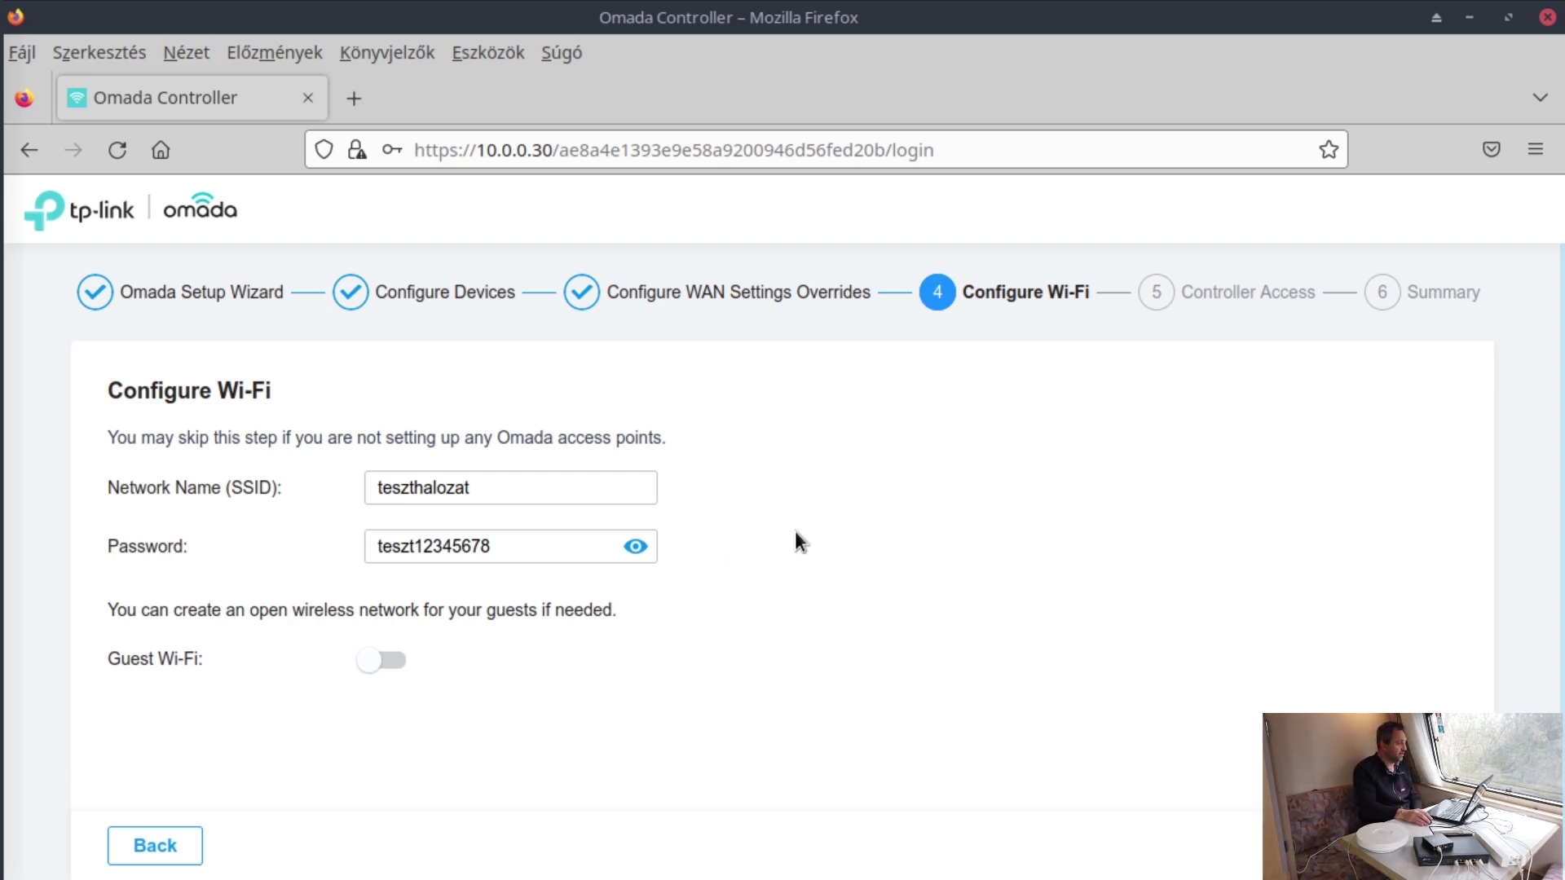
pyautogui.scroll(-1, 840, 514)
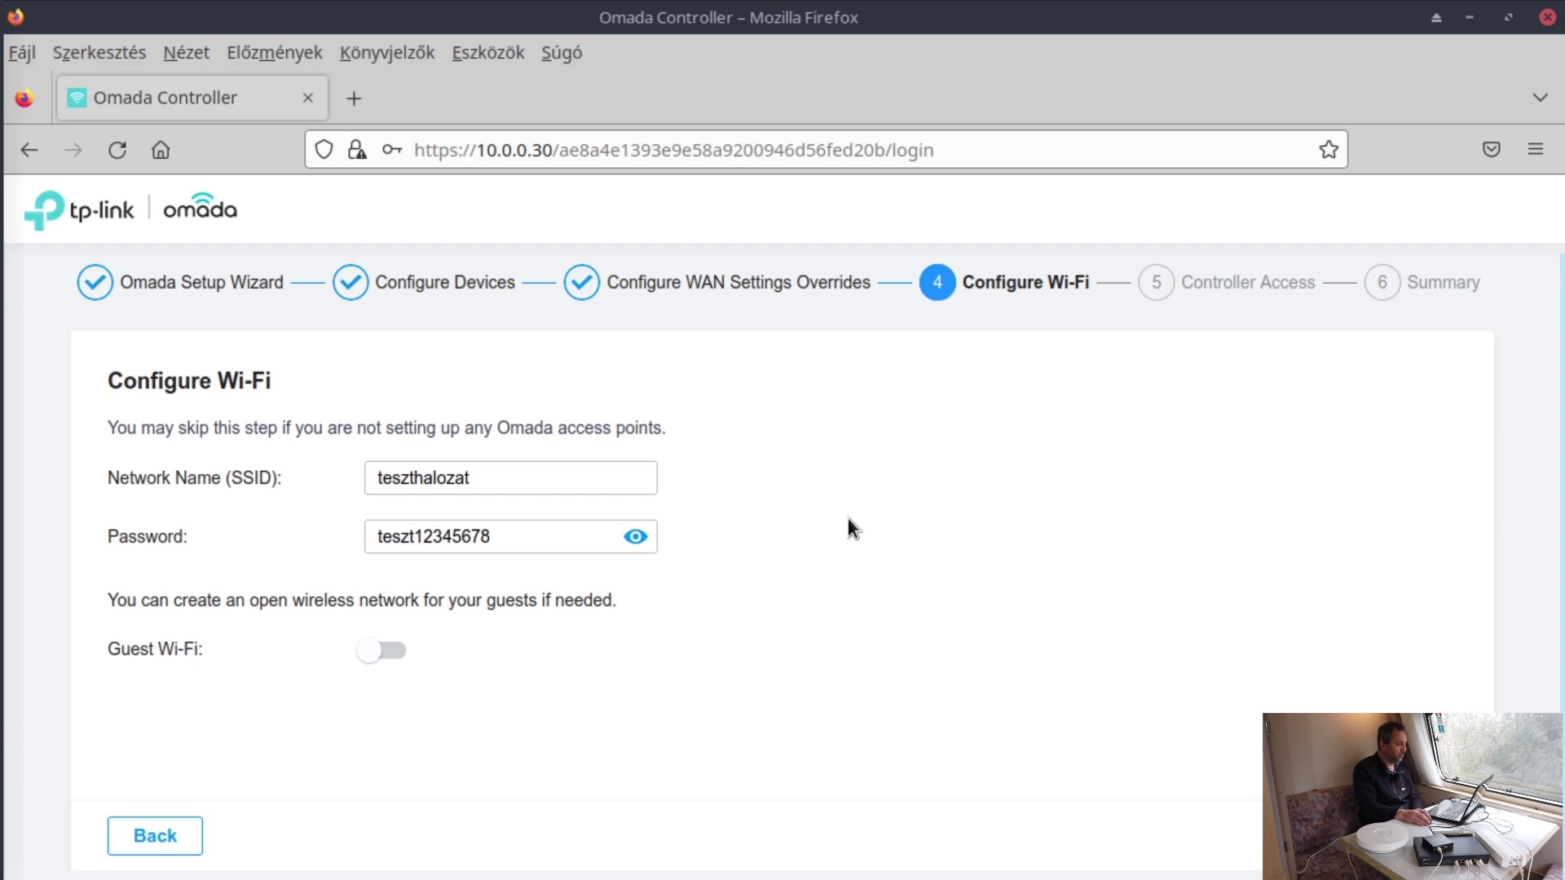
pyautogui.click(1419, 837)
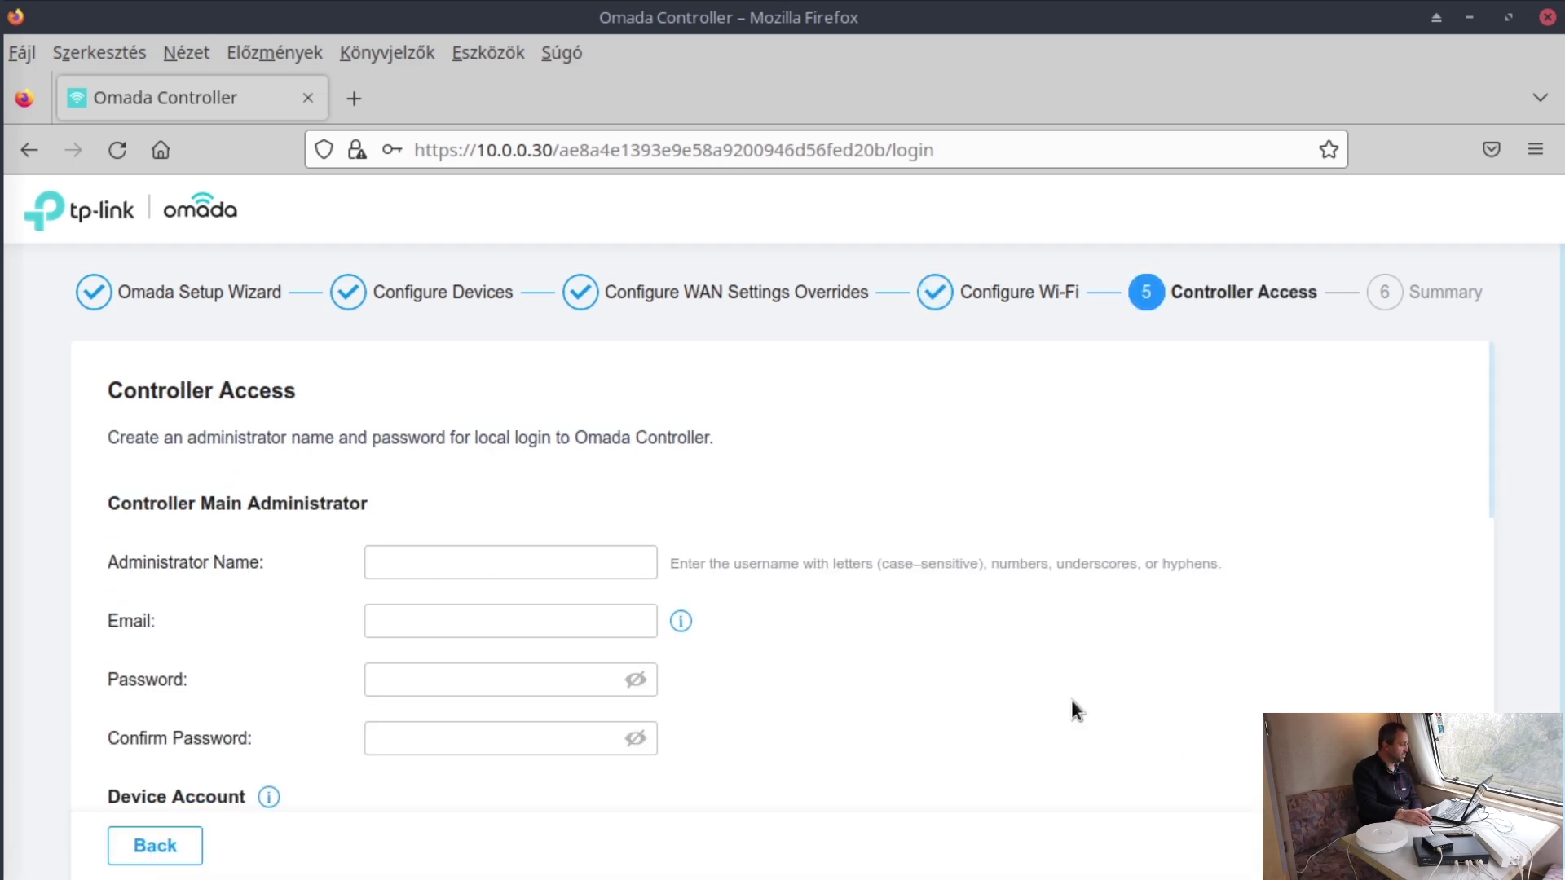
# - Create administrator admin with a password and matching confirmation
pyautogui.click(458, 551)
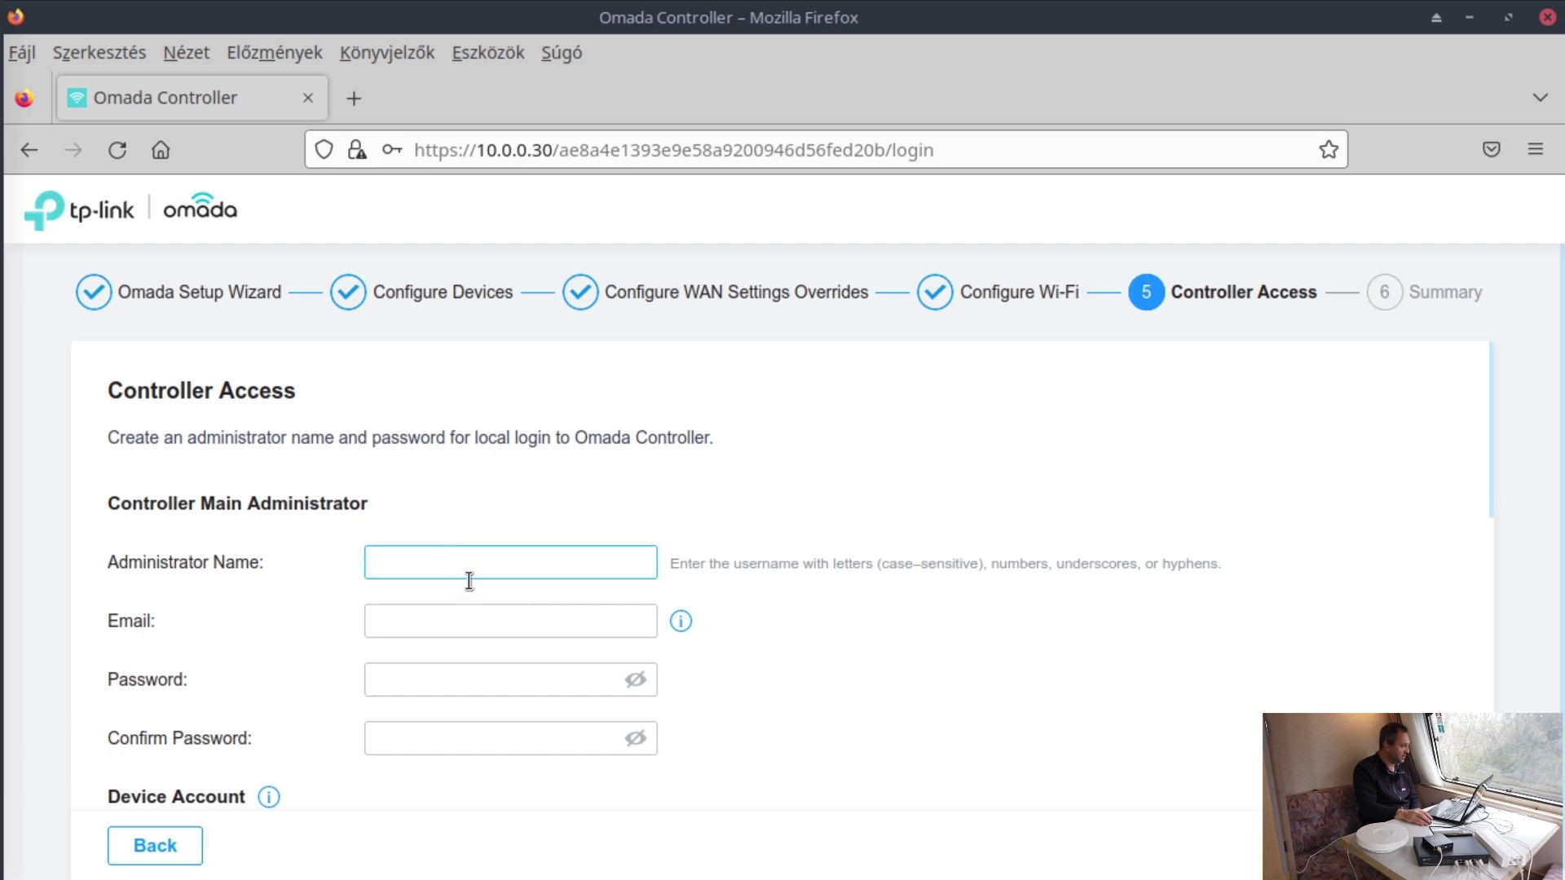
pyautogui.write('admin')
pyautogui.press('Tab')
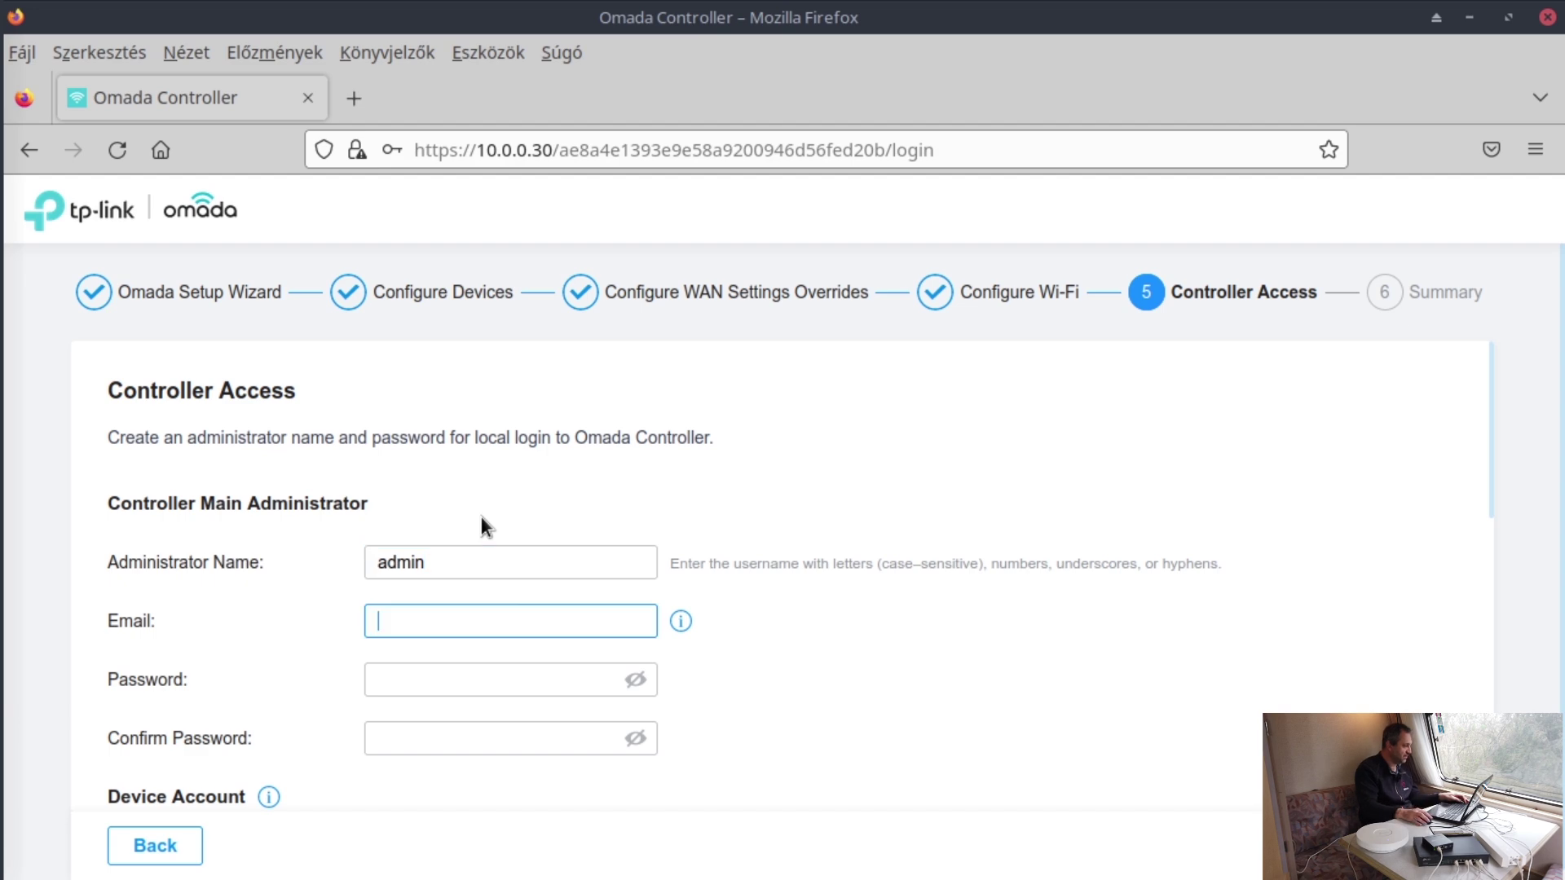
pyautogui.moveTo(679, 621)
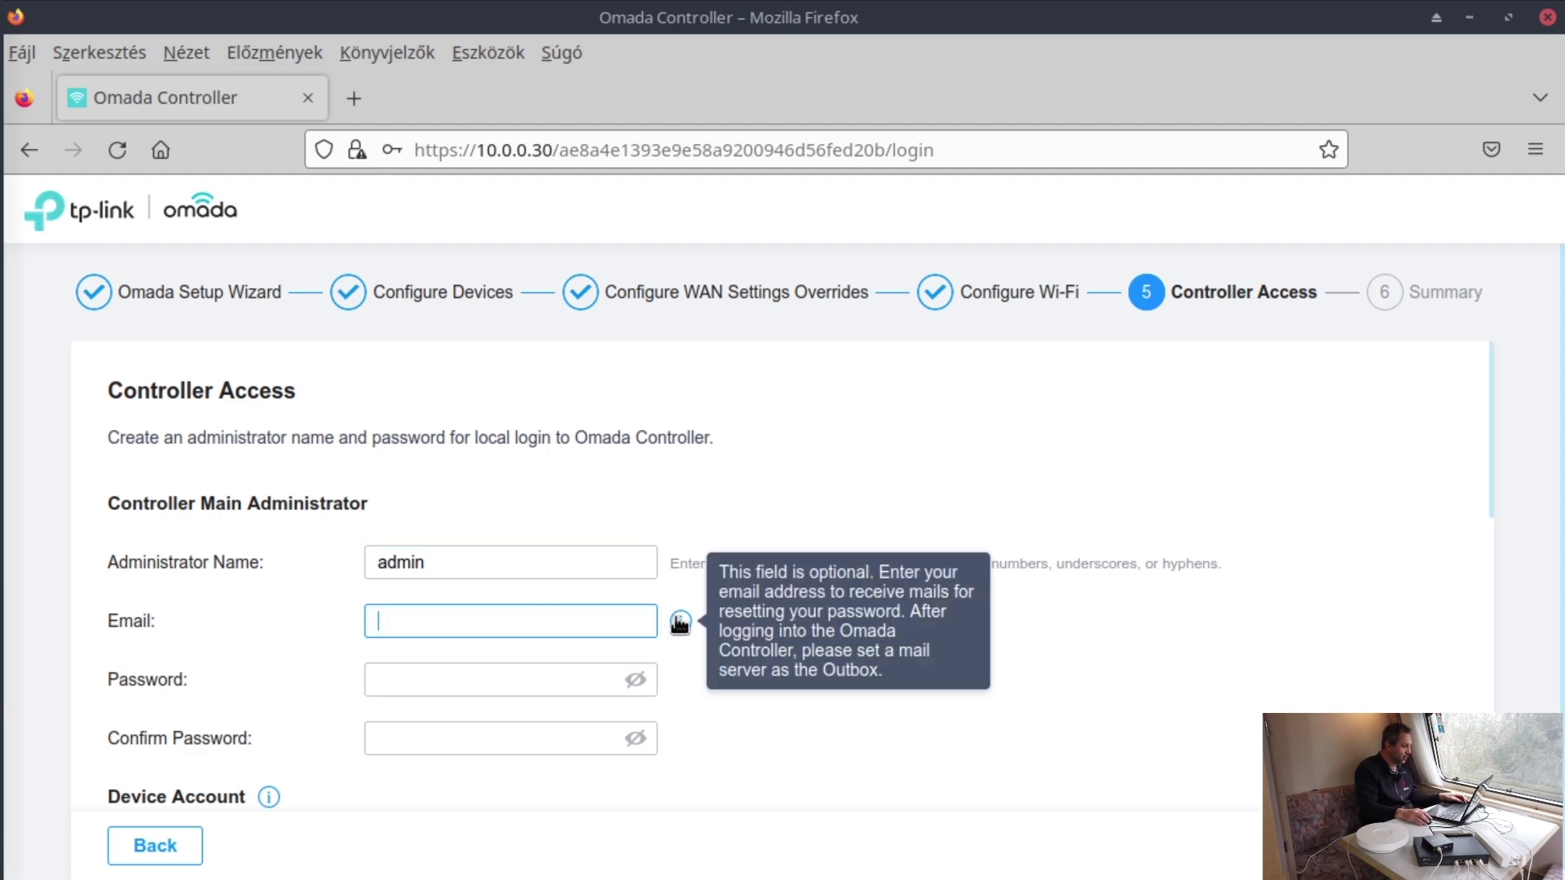
pyautogui.click(501, 683)
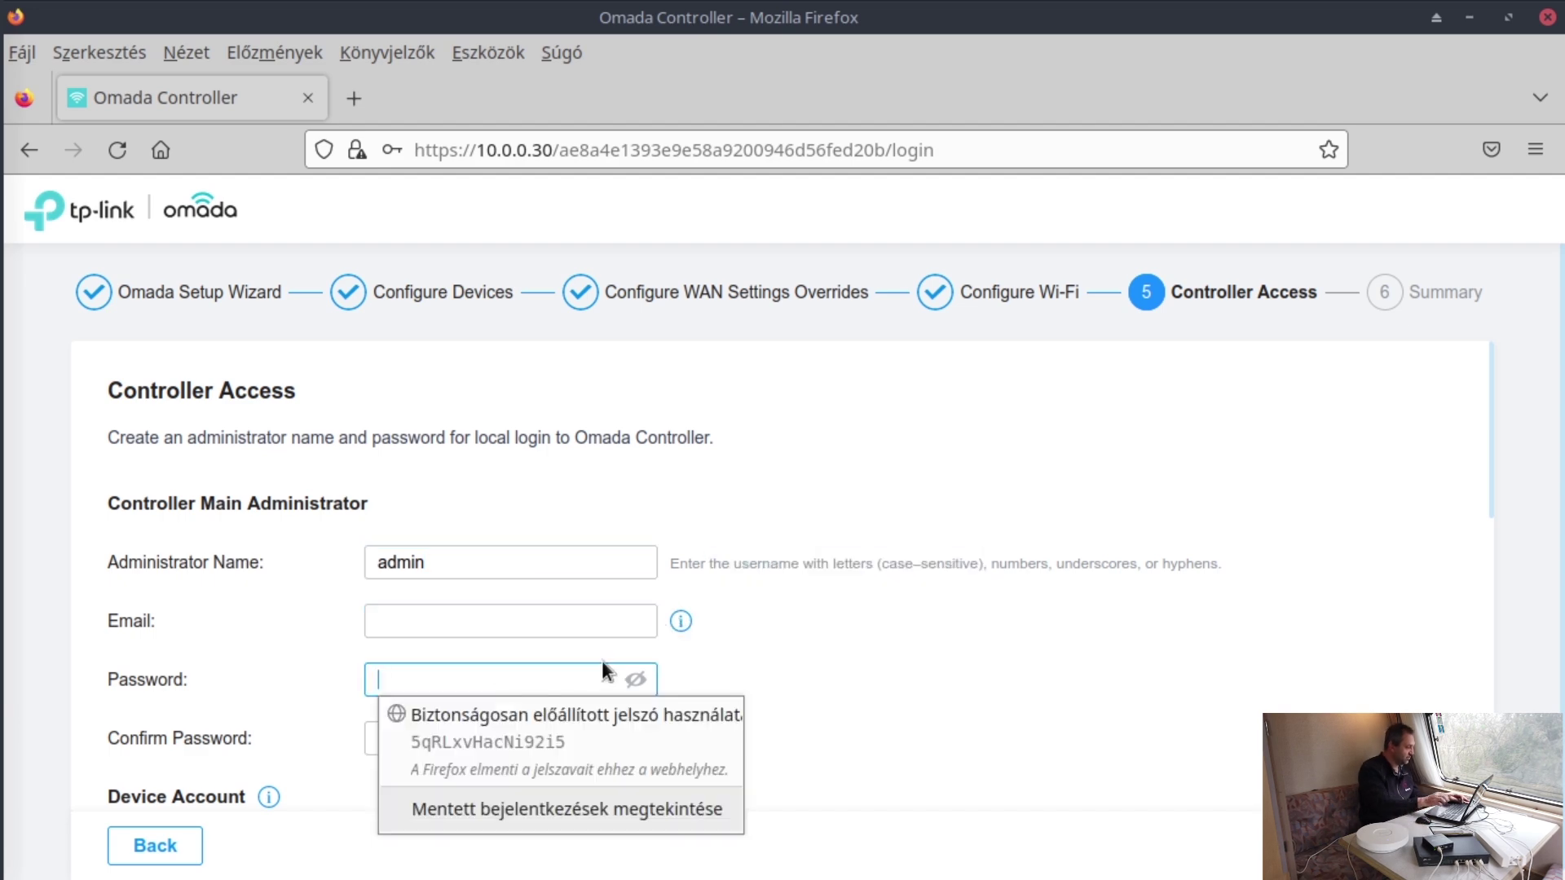
pyautogui.write('***********')
pyautogui.press('Tab')
pyautogui.write('*****')
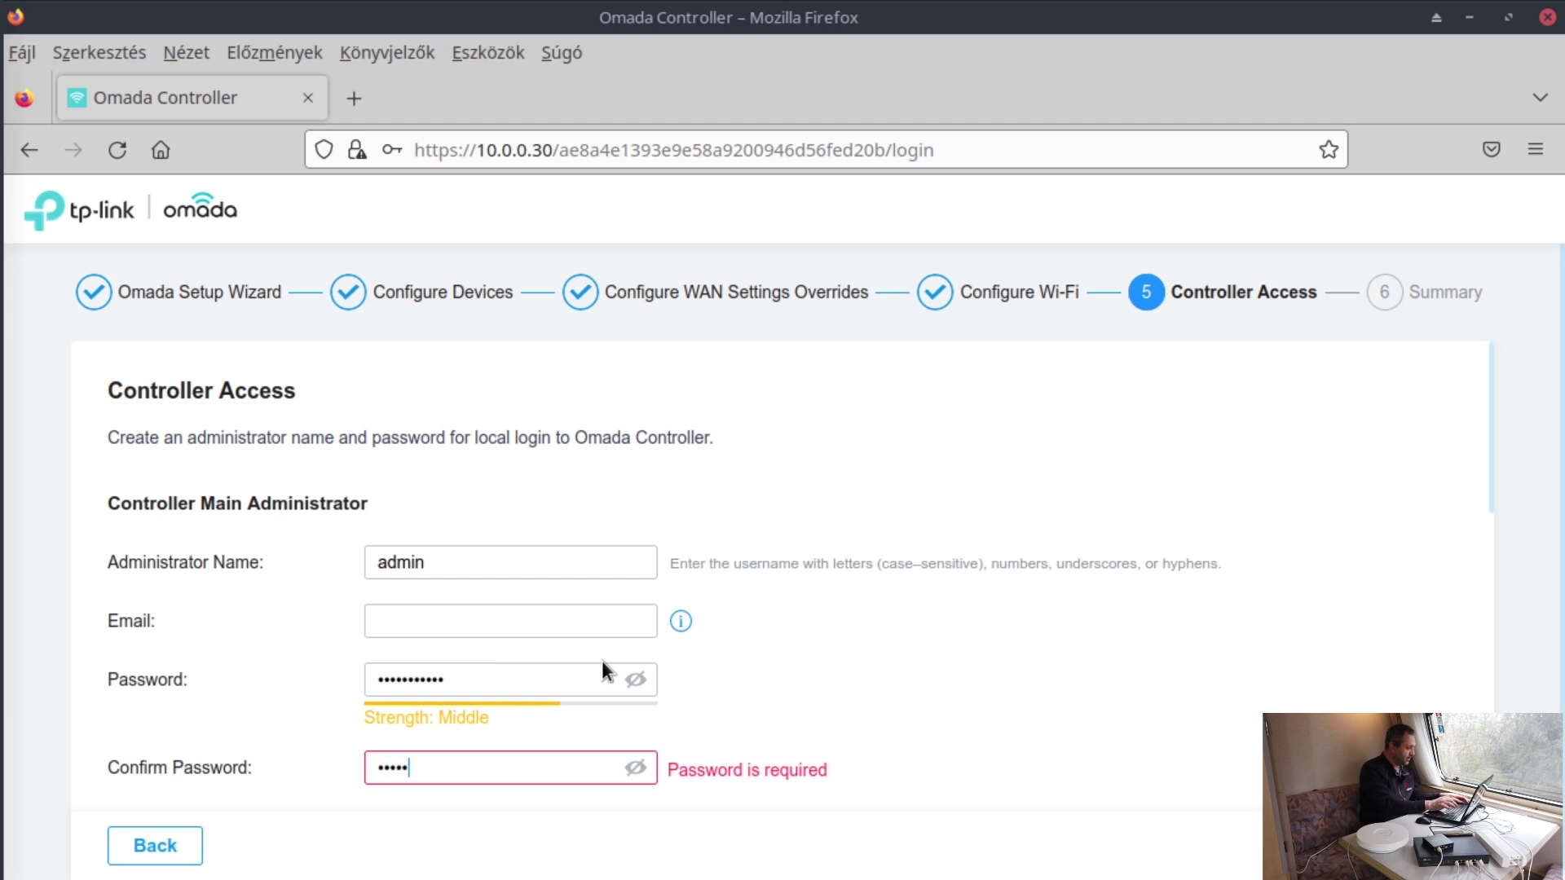
pyautogui.write('***')
pyautogui.write('•••')
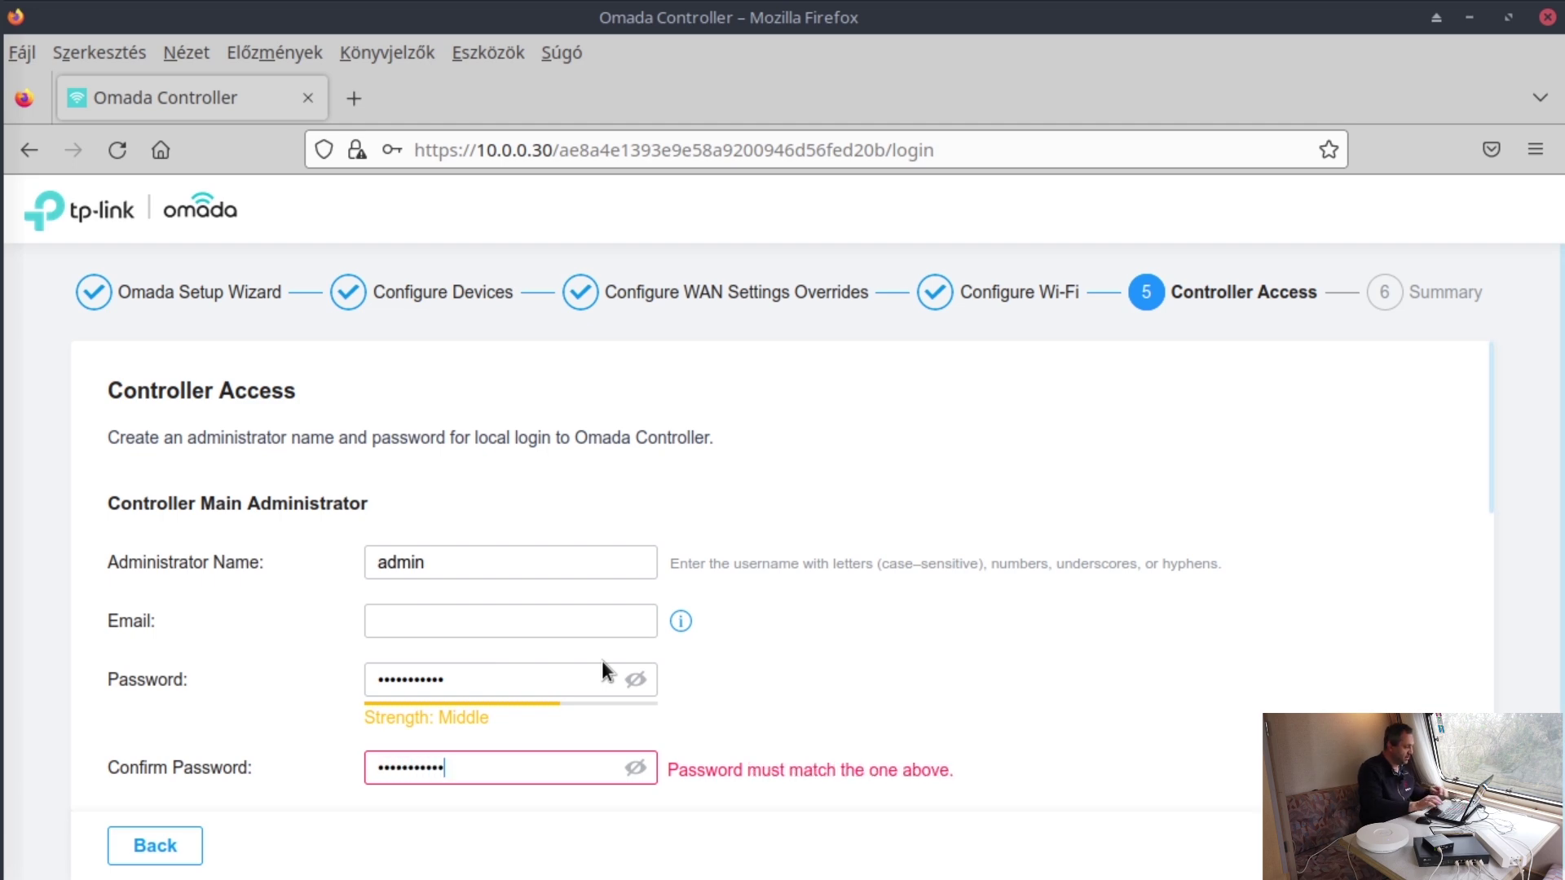
# - Switch Cloud Access off and agree to the Terms of Use and privacy policy
pyautogui.scroll(-3, 1256, 711)
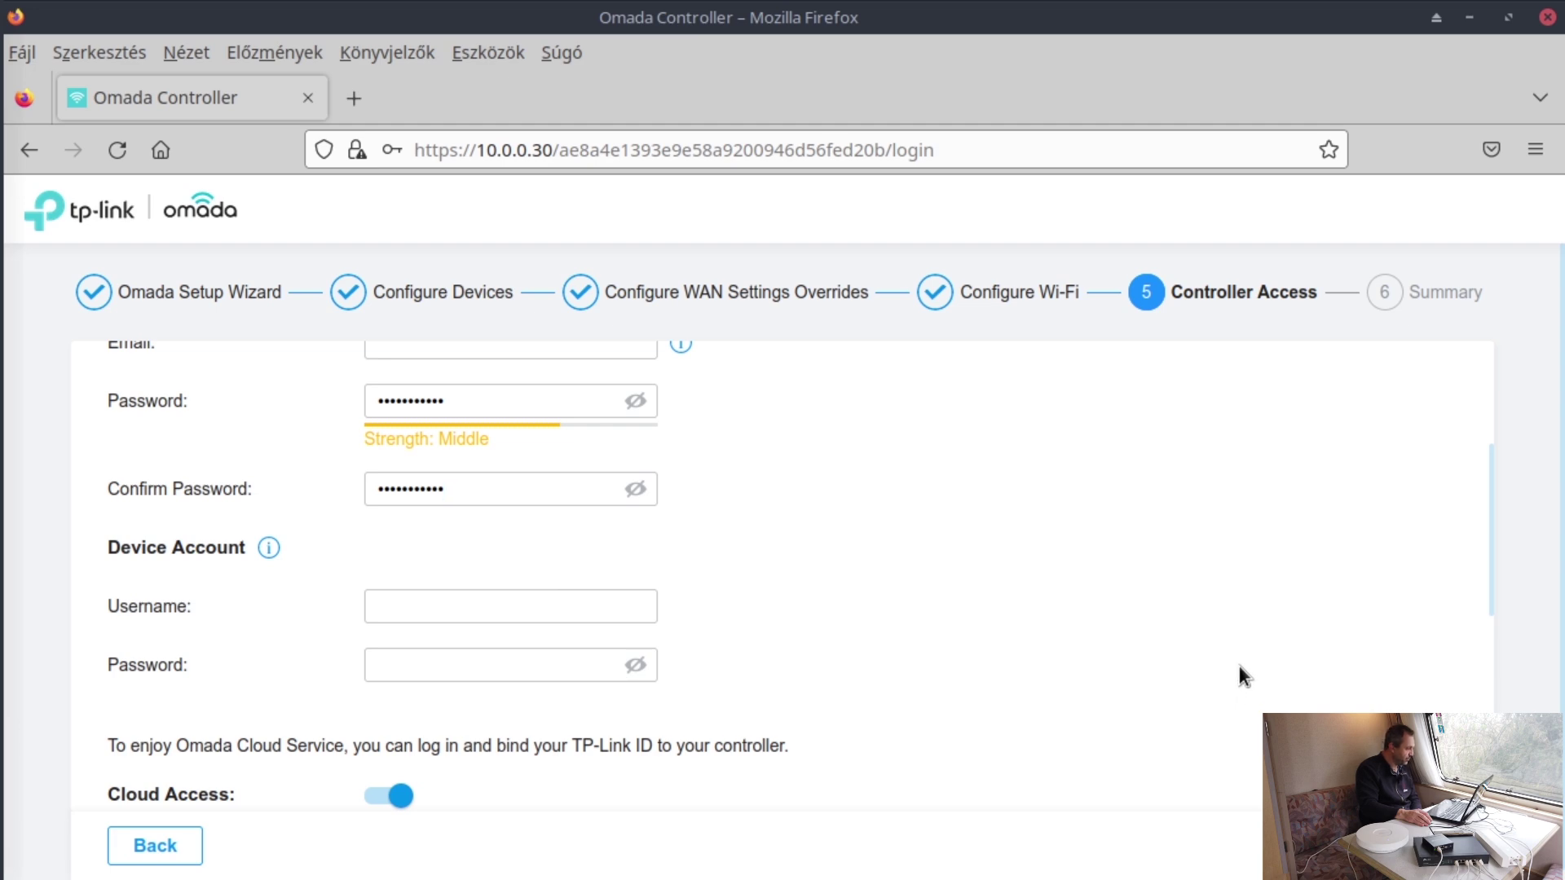
pyautogui.scroll(-5, 1235, 663)
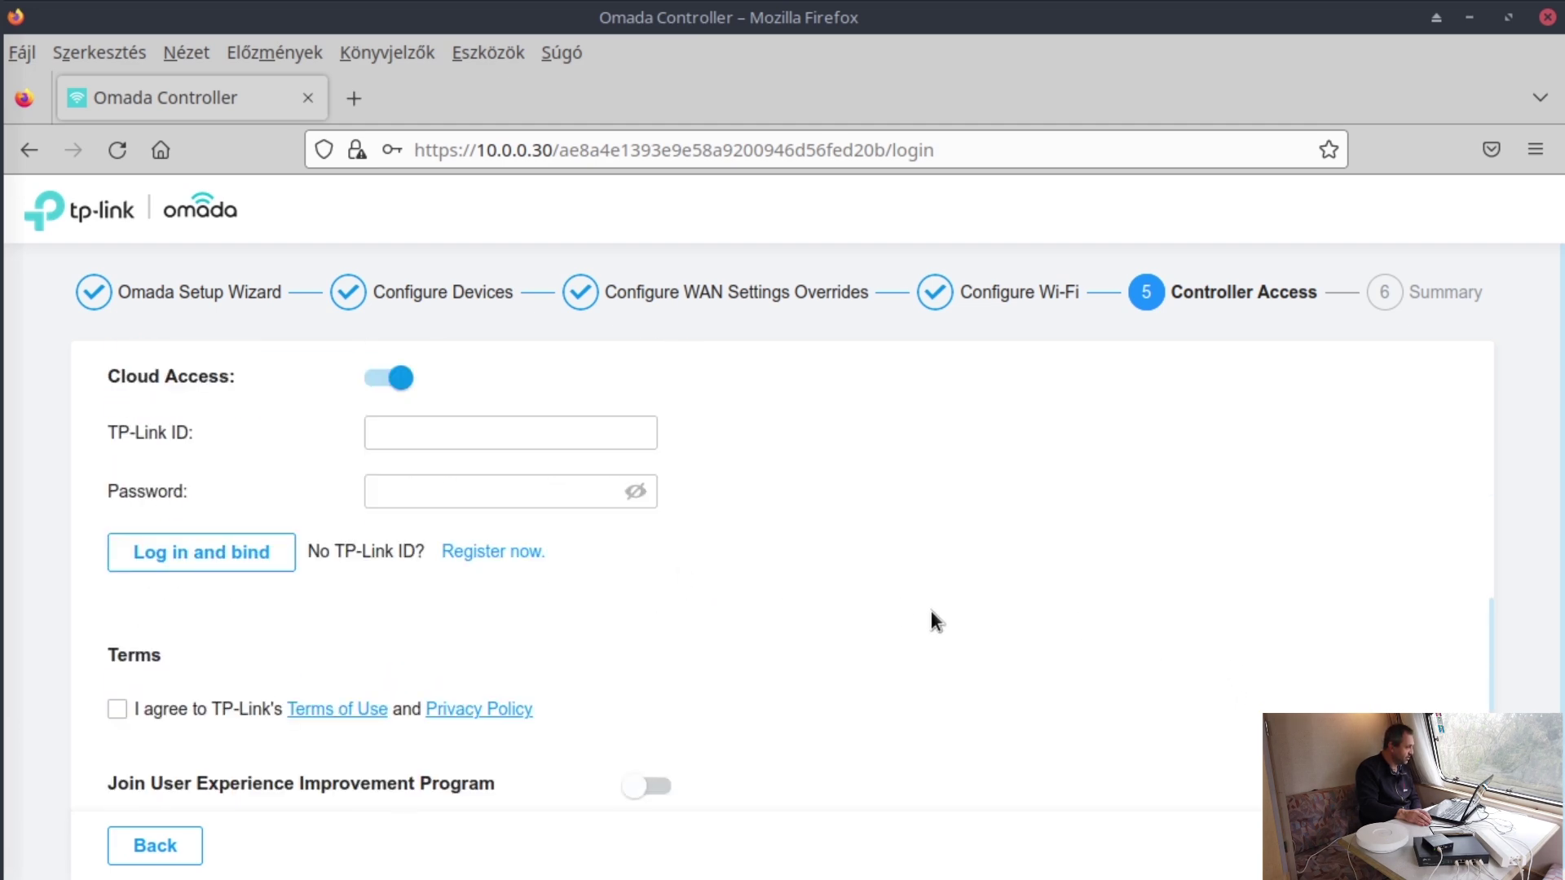
pyautogui.scroll(2, 932, 610)
pyautogui.click(377, 523)
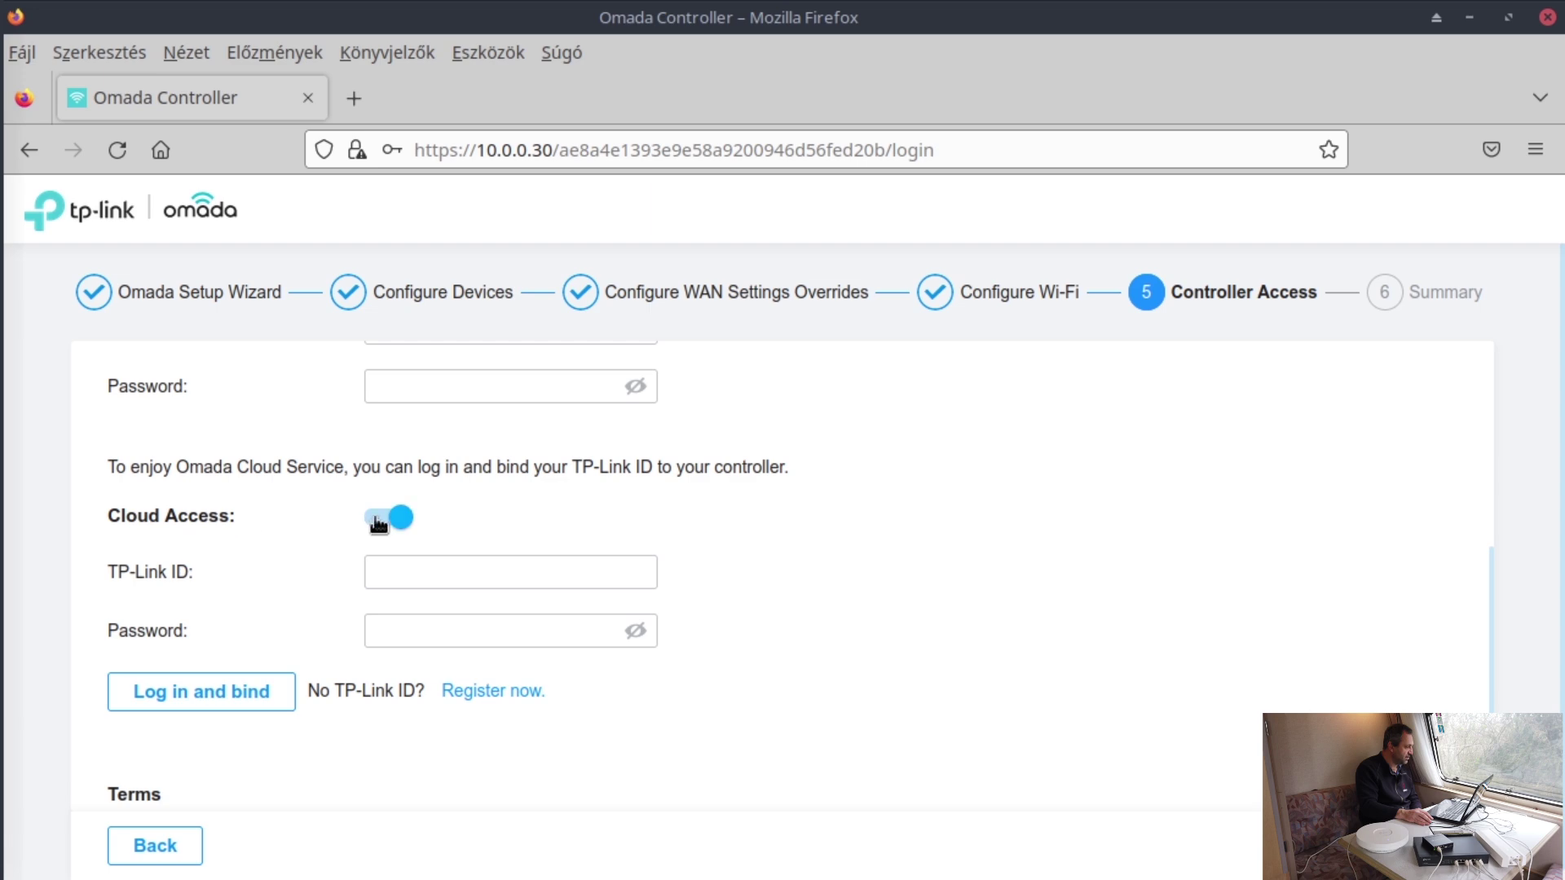
pyautogui.scroll(-1, 1052, 597)
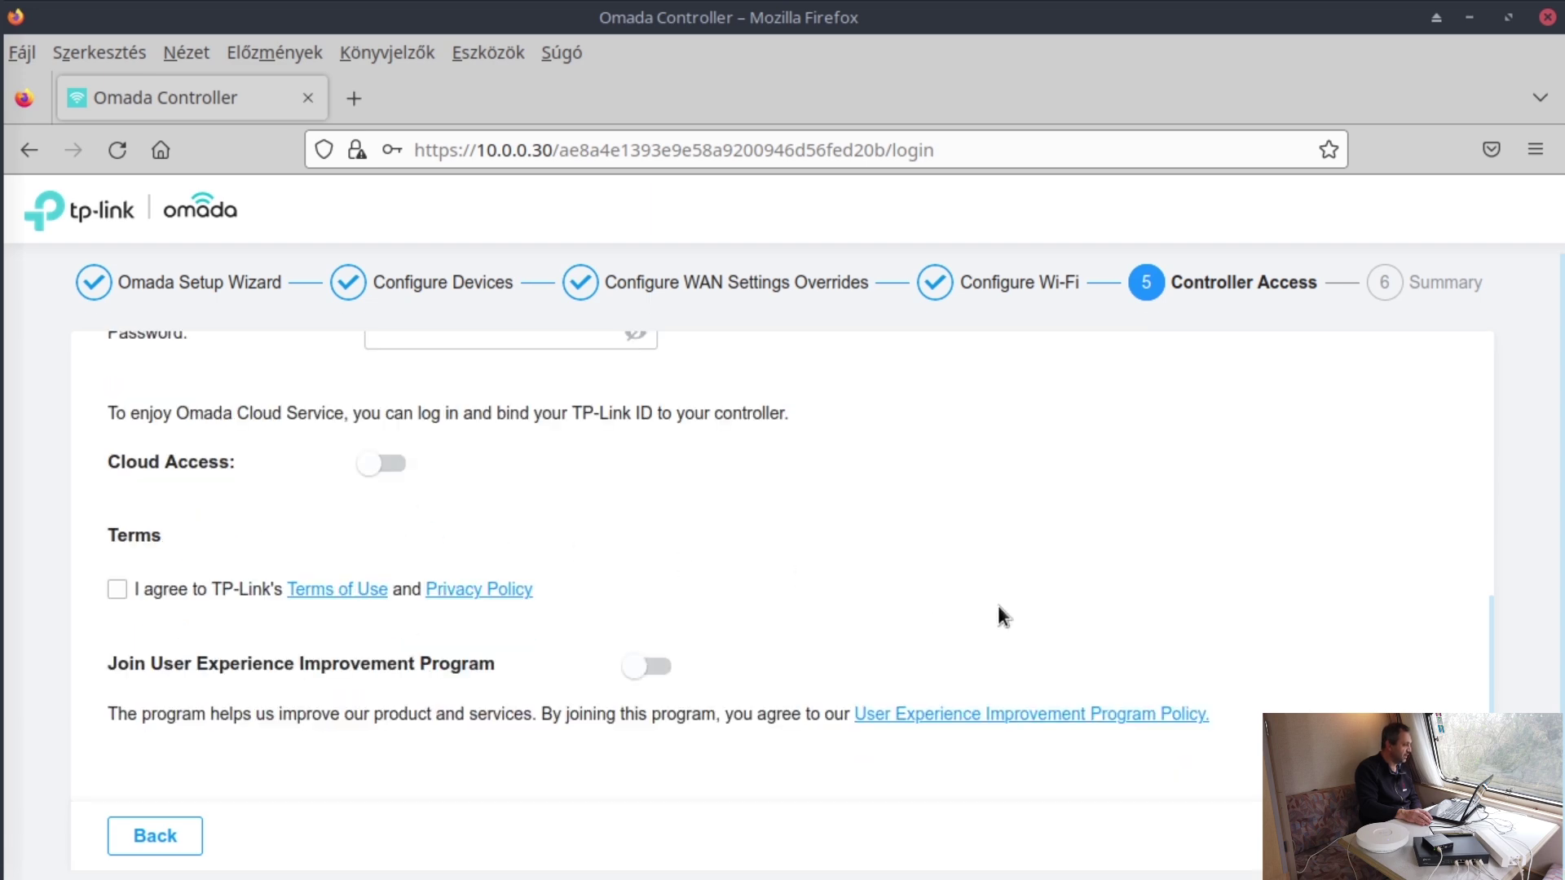
pyautogui.click(118, 589)
pyautogui.scroll(5, 1108, 699)
pyautogui.scroll(-5, 1108, 705)
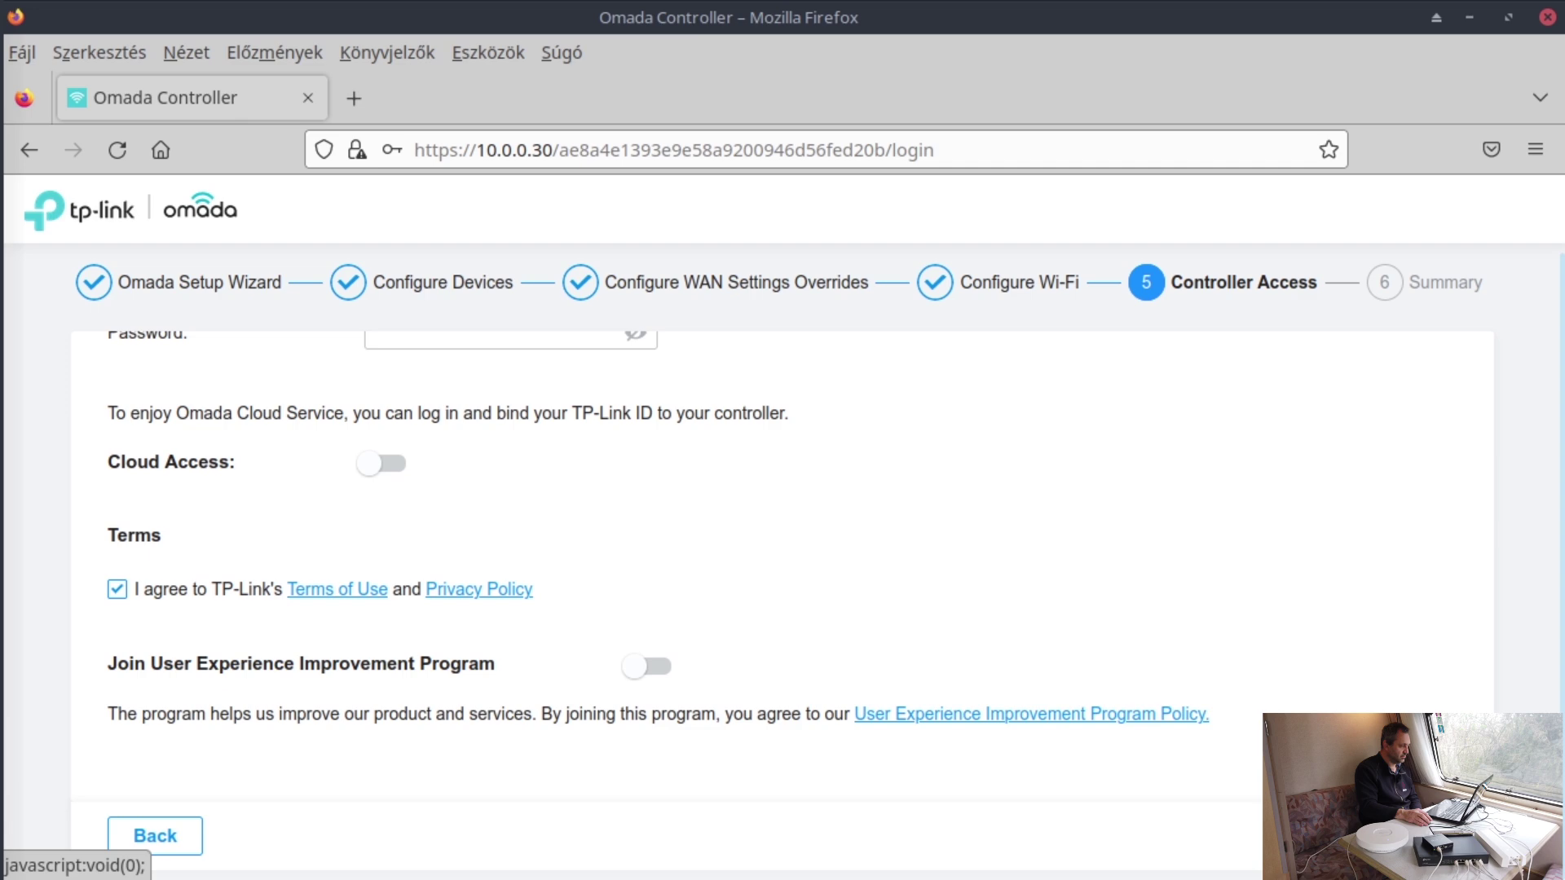
pyautogui.scroll(10, 1311, 594)
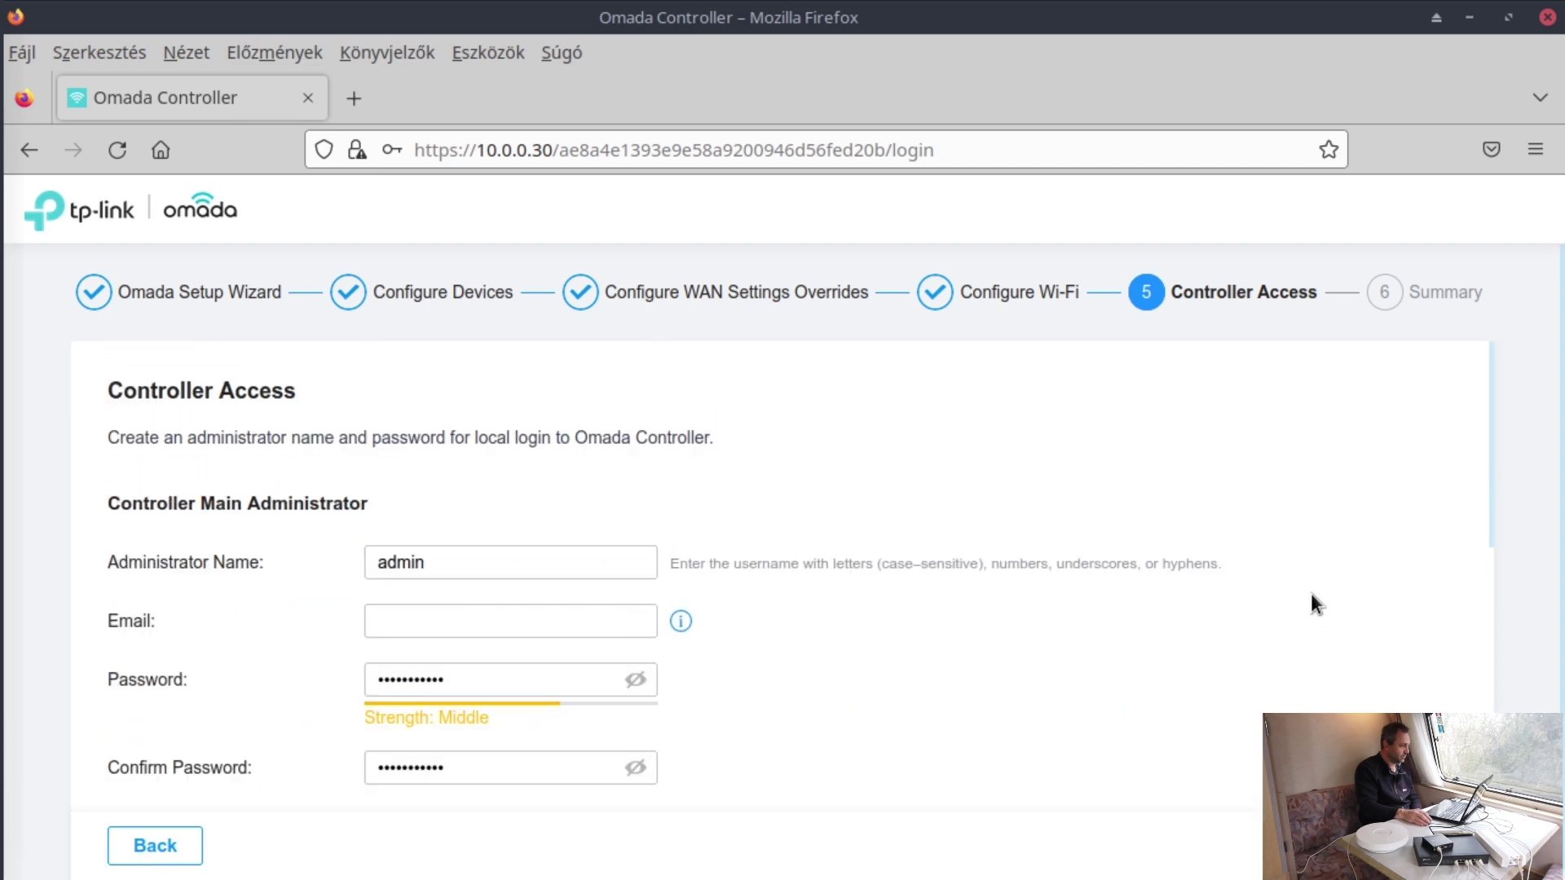
pyautogui.scroll(-7, 717, 624)
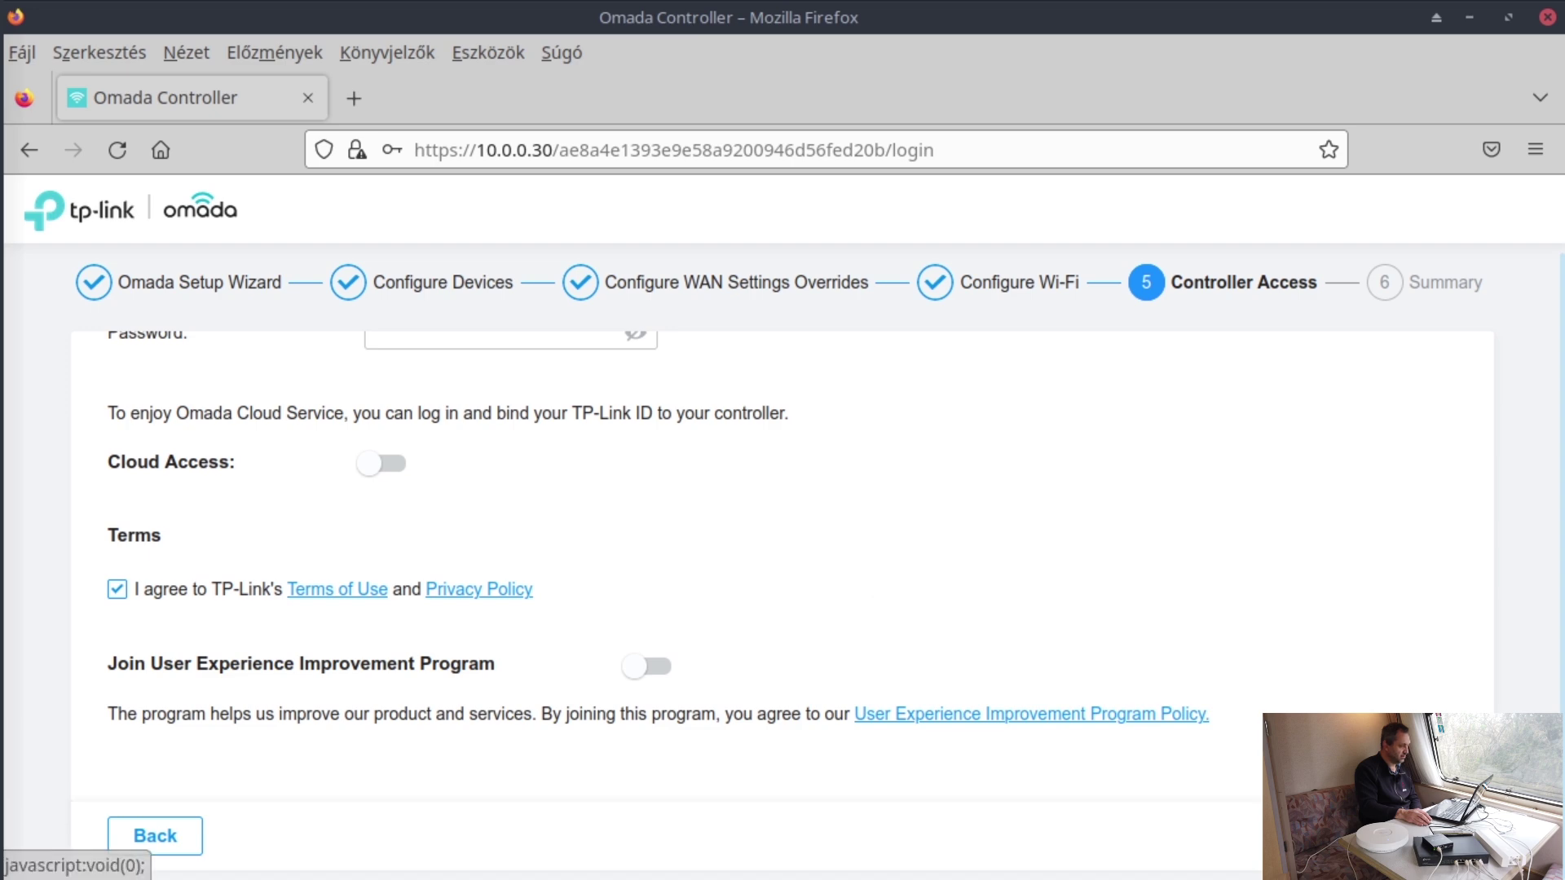
pyautogui.scroll(5, 1313, 638)
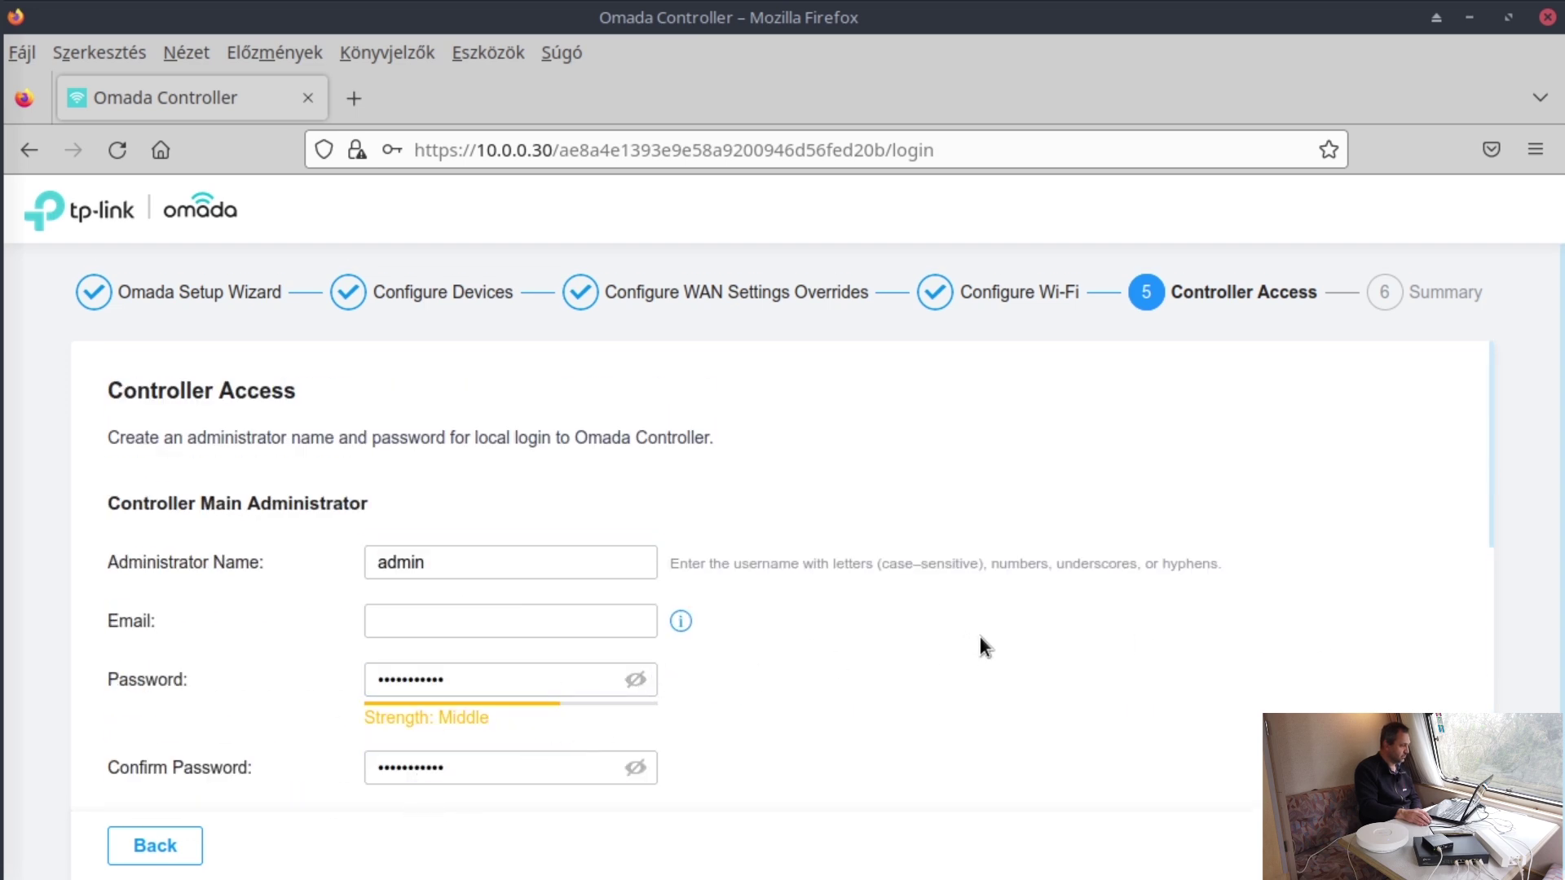
pyautogui.scroll(-5, 980, 635)
pyautogui.scroll(3, 457, 618)
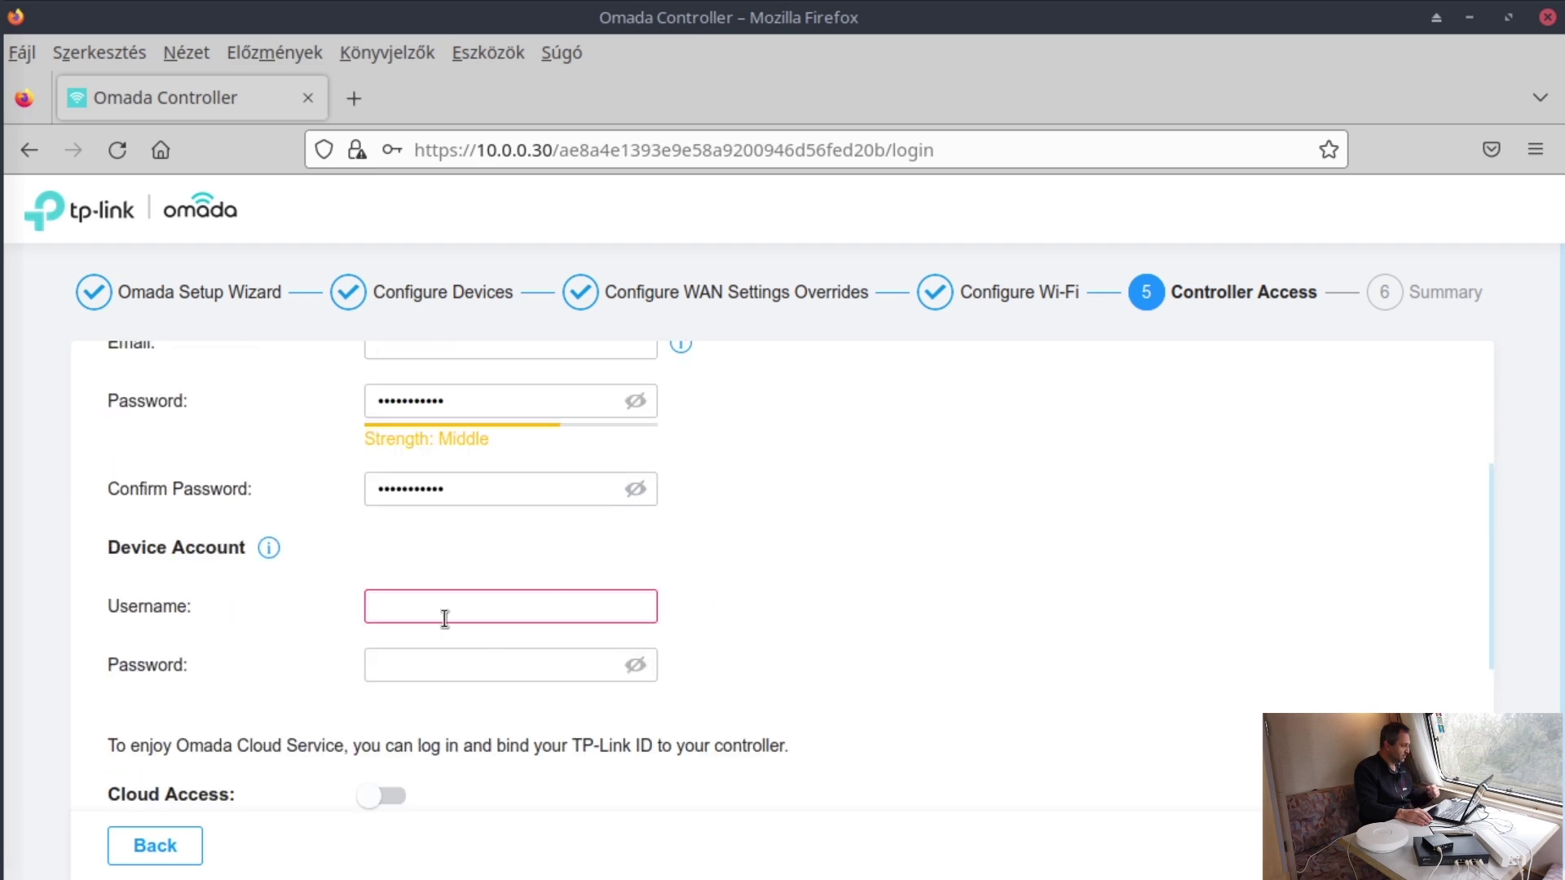
pyautogui.scroll(3, 522, 617)
pyautogui.scroll(2, 530, 616)
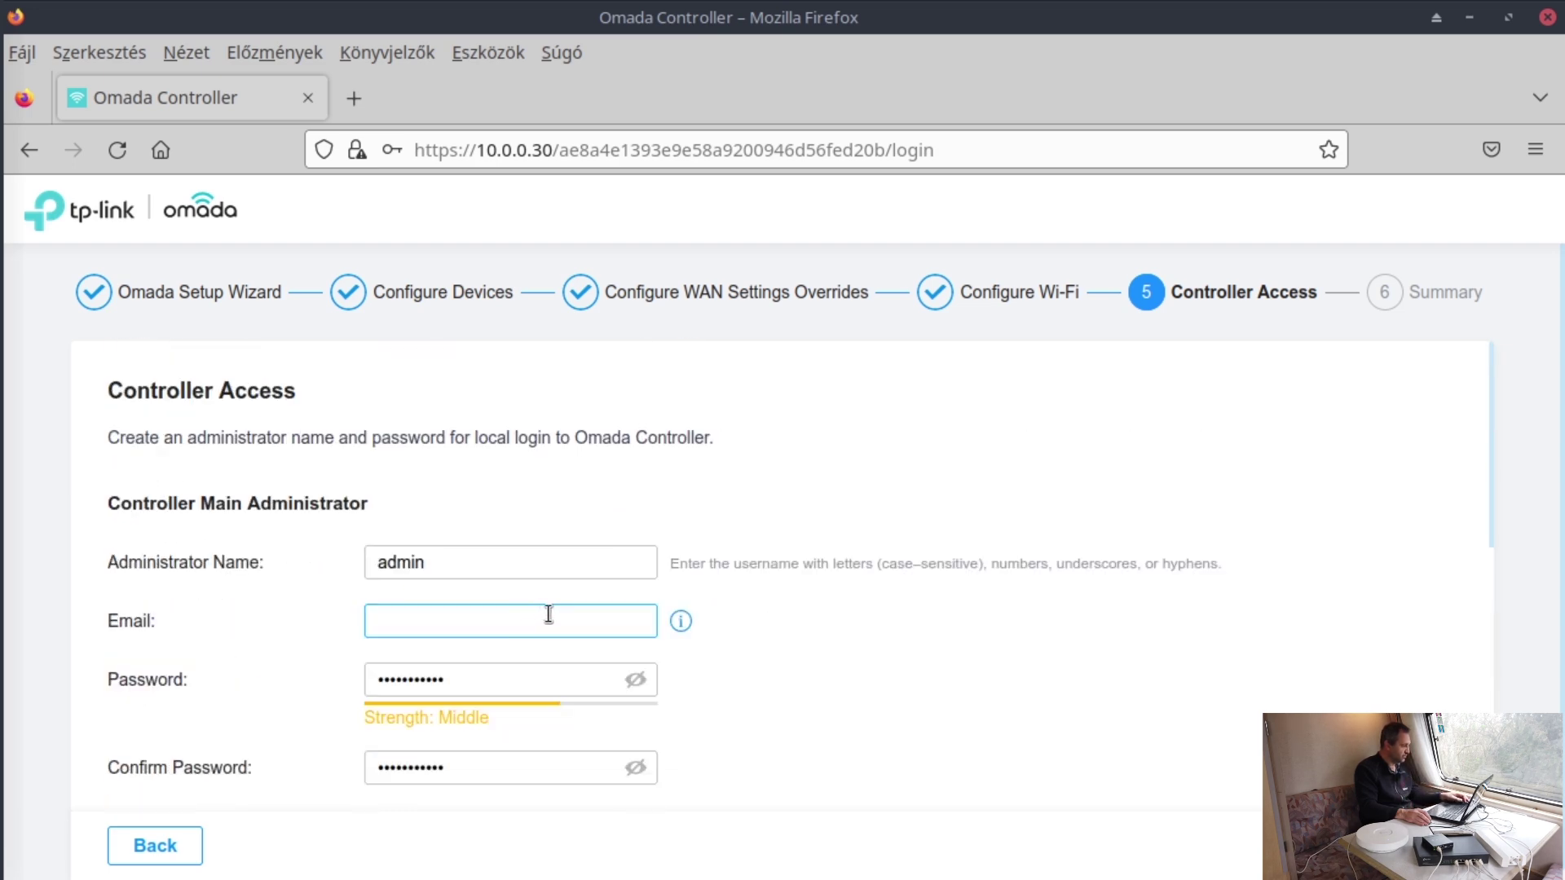
pyautogui.scroll(-2, 826, 652)
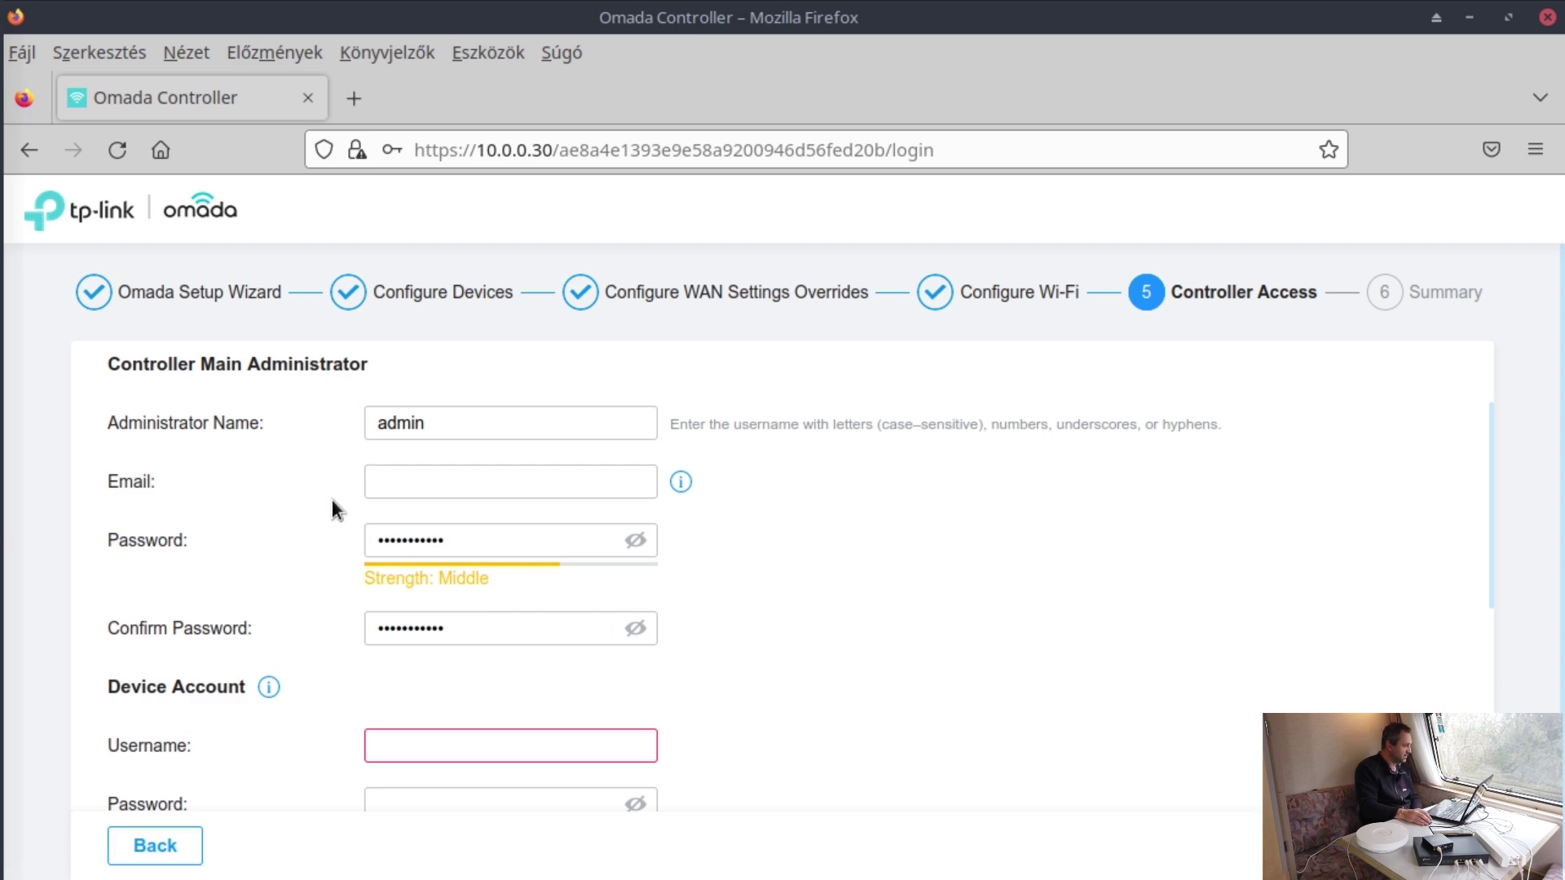
pyautogui.scroll(-2, 331, 499)
pyautogui.moveTo(273, 558)
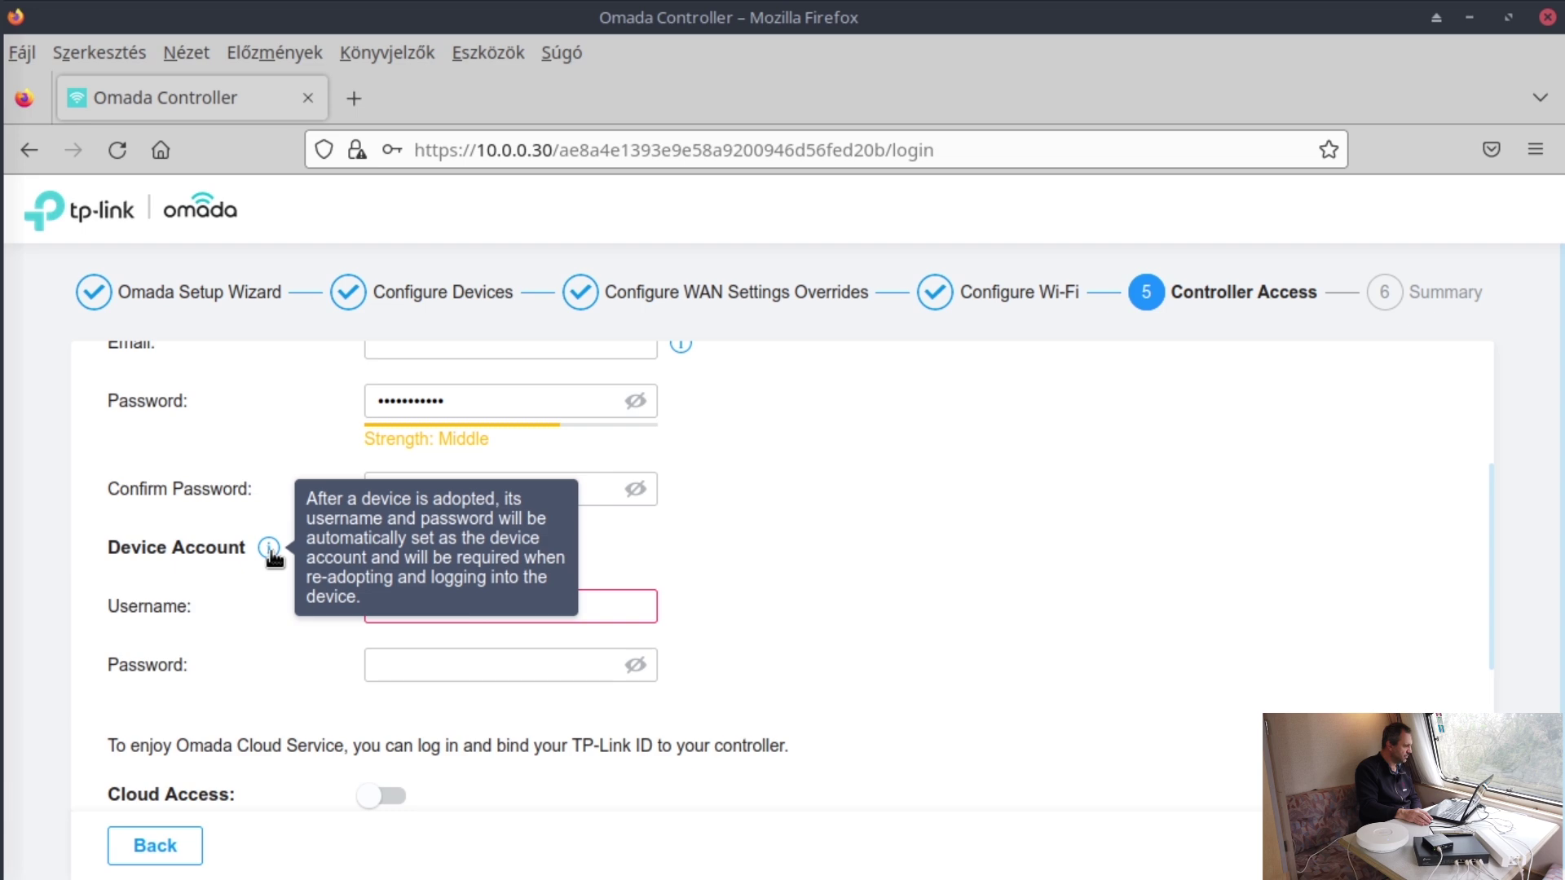
pyautogui.click(469, 604)
pyautogui.write('admin')
pyautogui.press('Tab')
pyautogui.write('adminadmin')
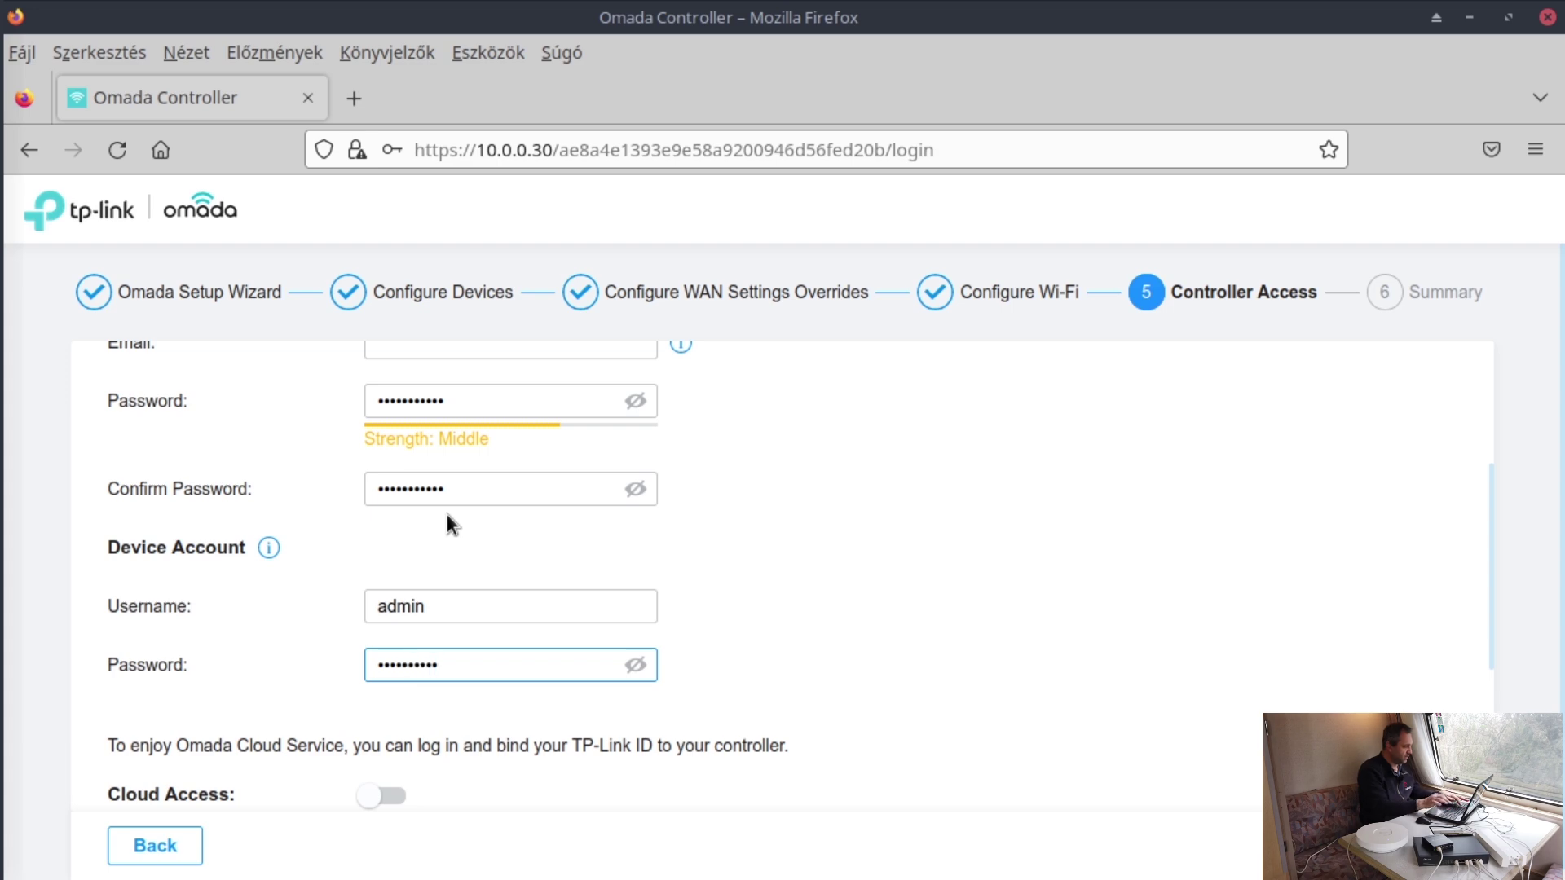
pyautogui.scroll(3, 890, 582)
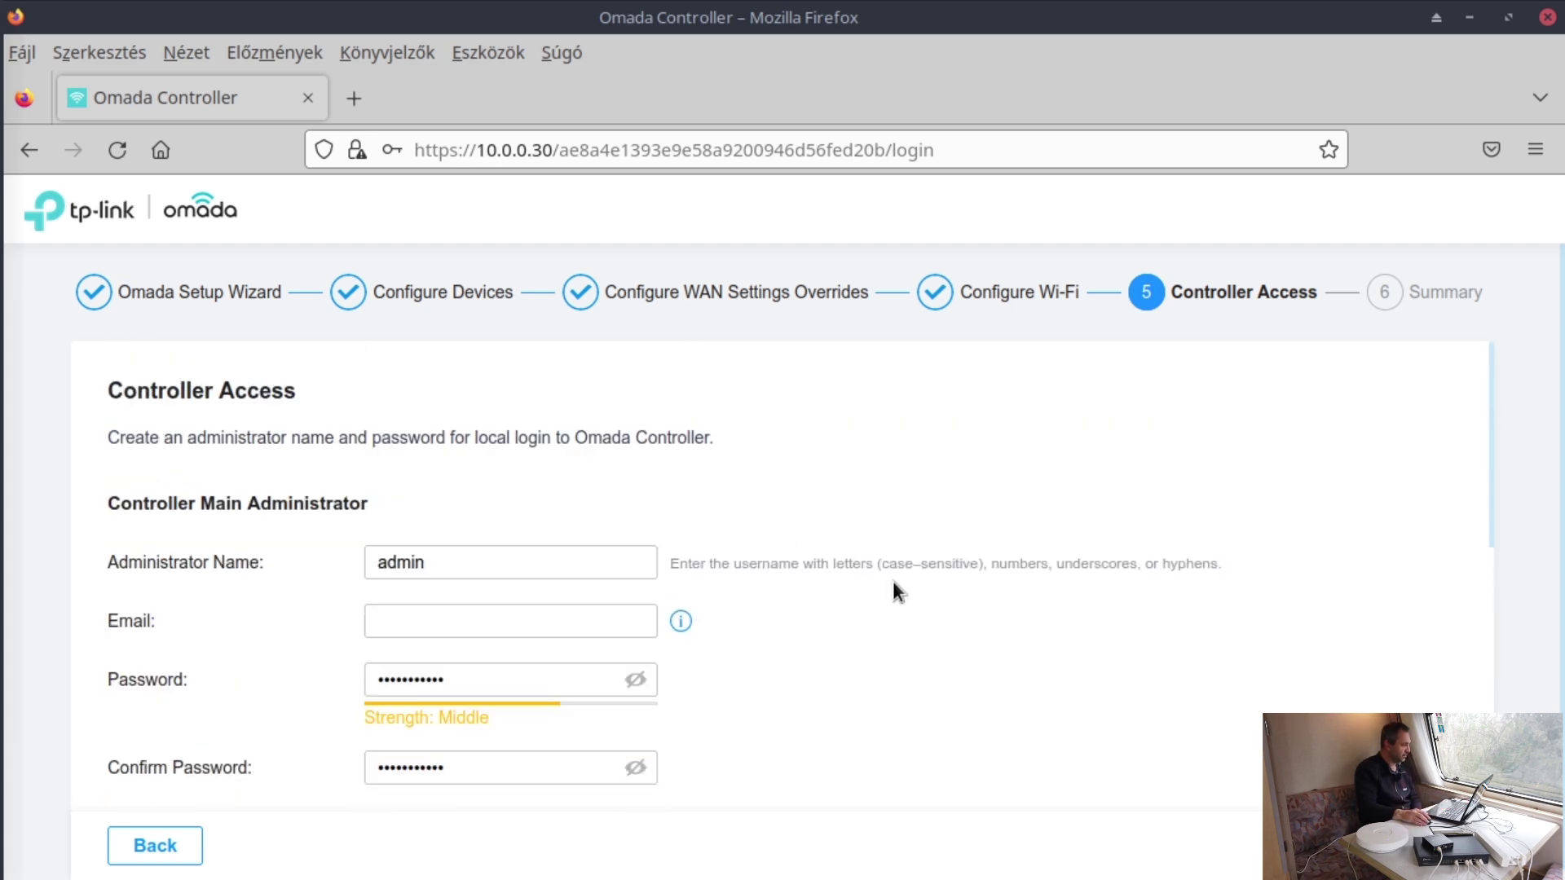
pyautogui.scroll(-2, 894, 584)
pyautogui.scroll(-2, 897, 548)
pyautogui.scroll(-4, 921, 561)
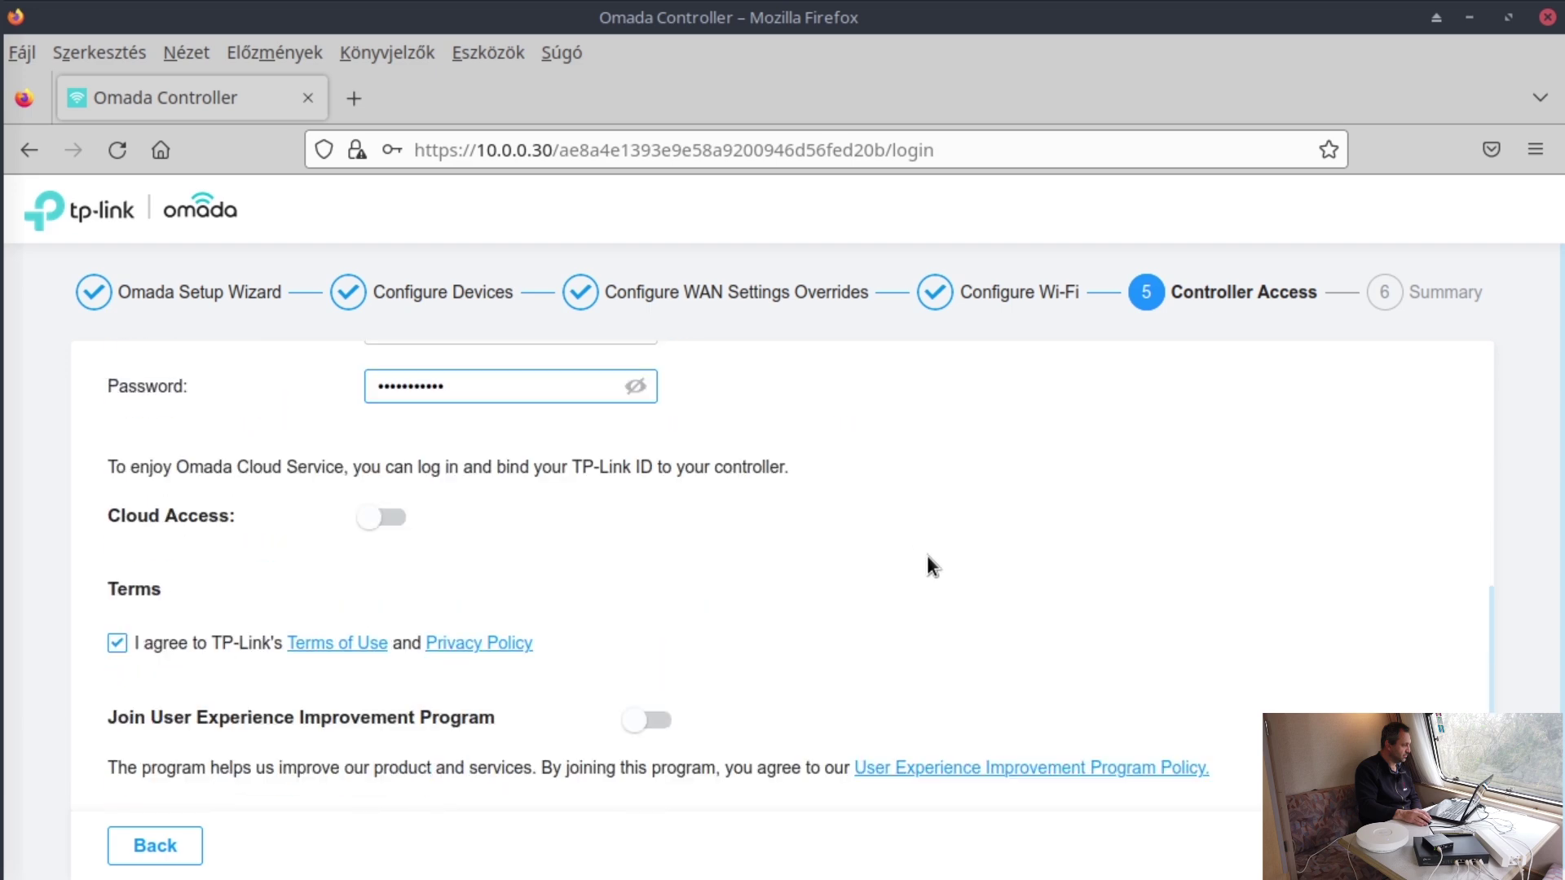
# - Advance to the Summary and review its settings and the 2 added EAPs
pyautogui.click(1435, 835)
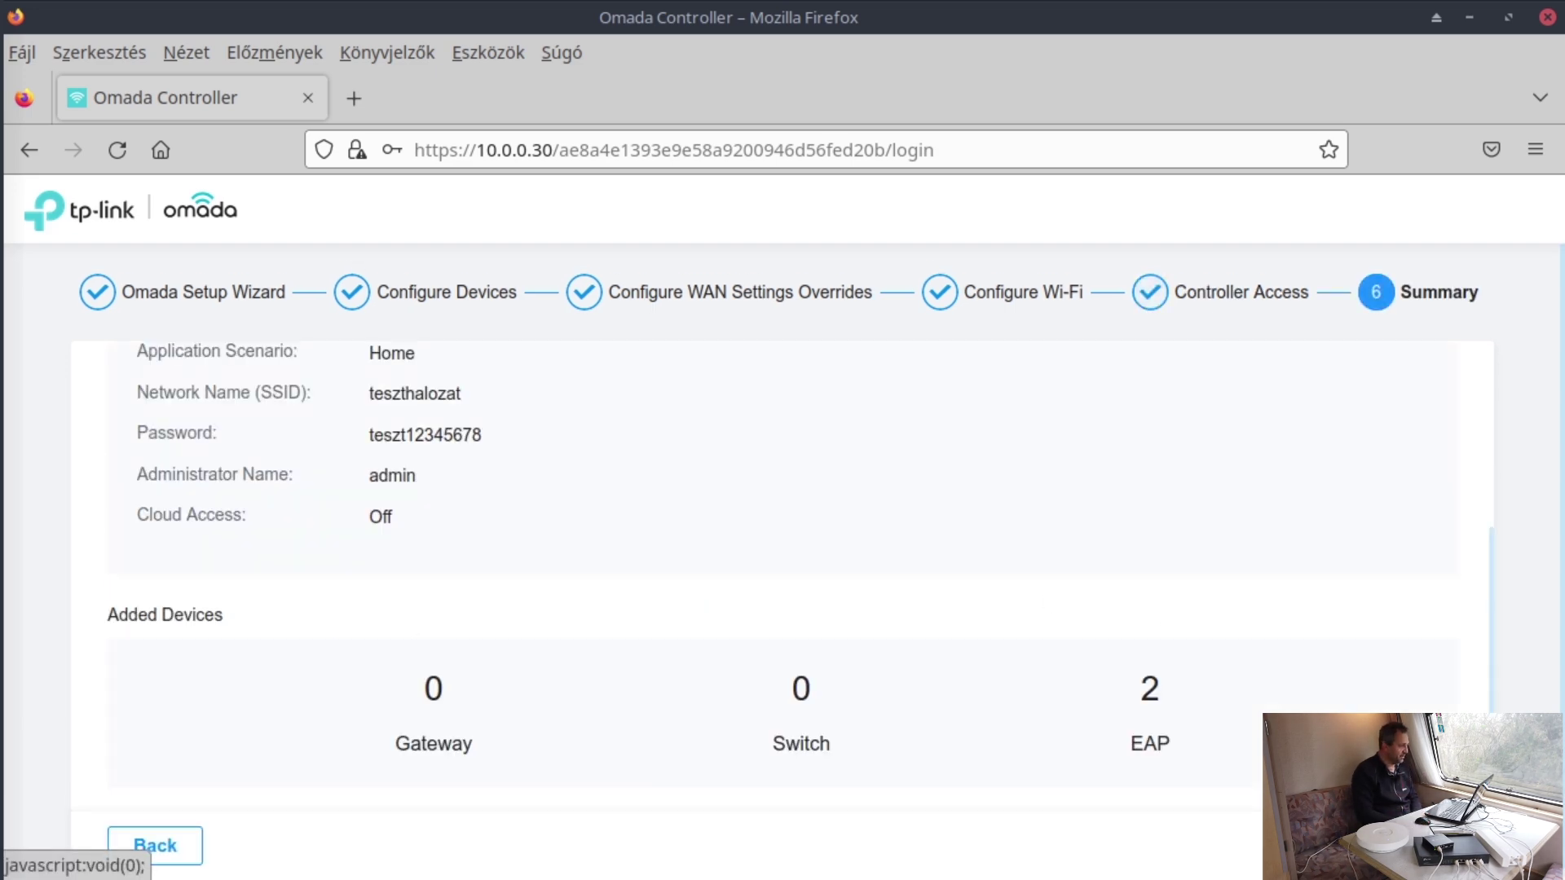
pyautogui.scroll(4, 966, 711)
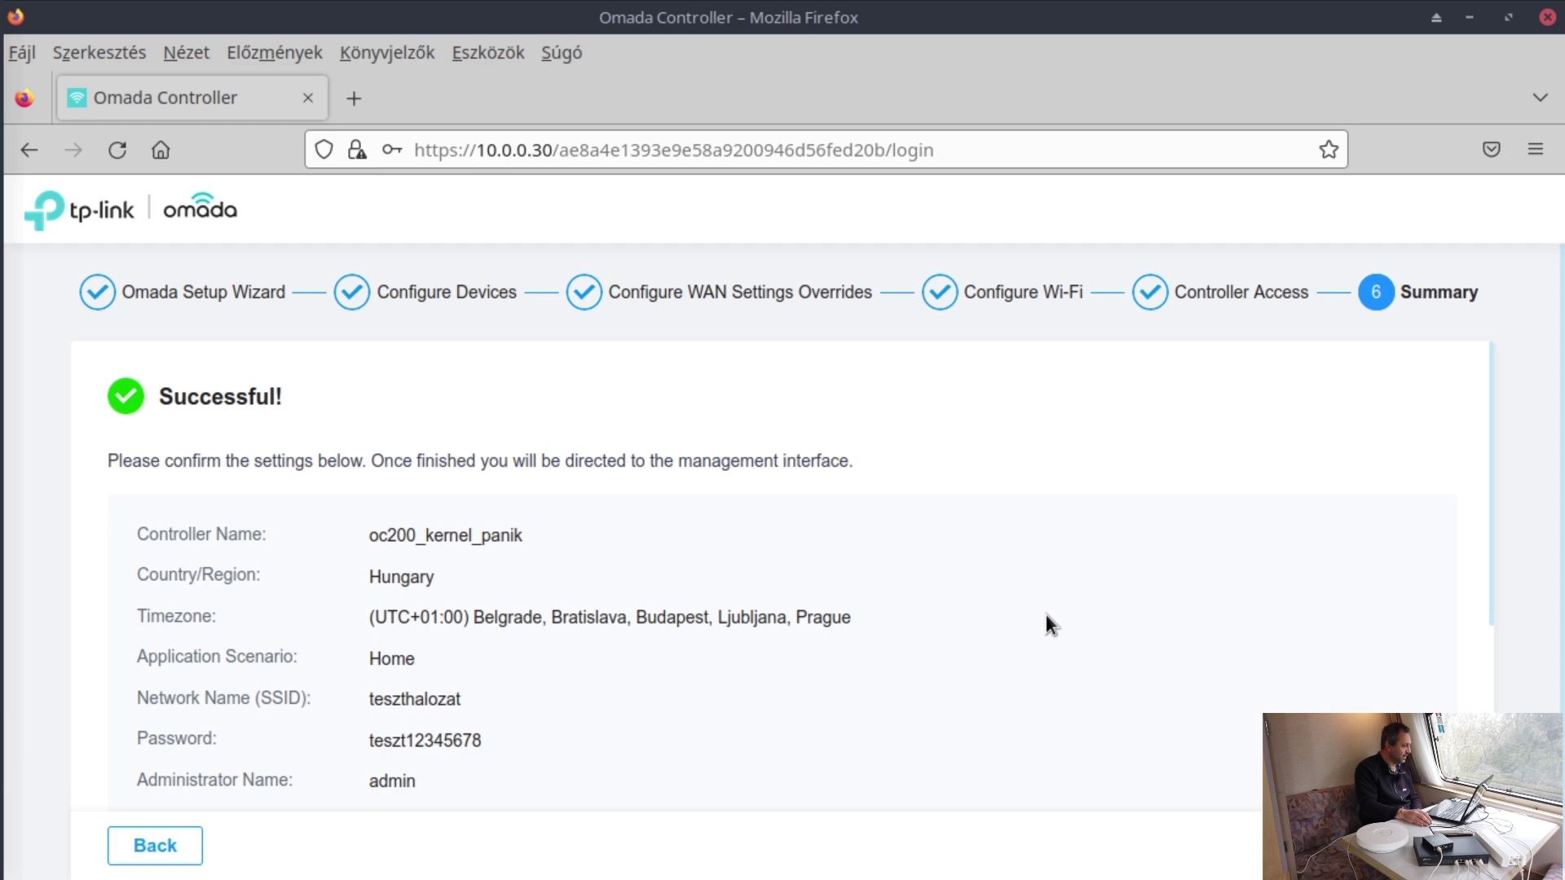
pyautogui.scroll(-4, 1047, 619)
pyautogui.scroll(-1, 1048, 614)
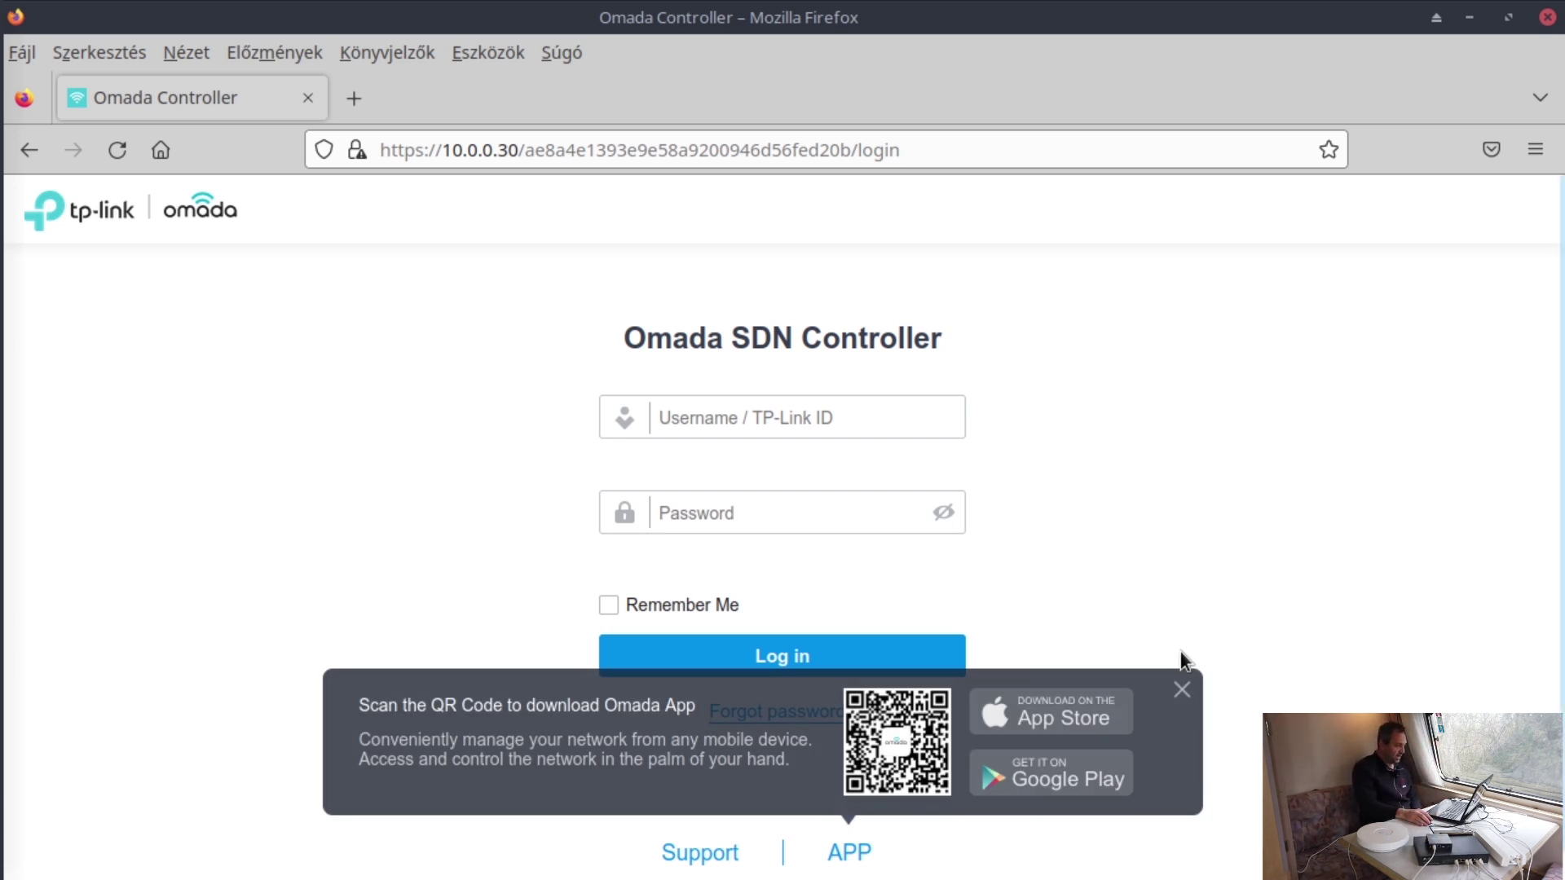
# - Close the app download popup and sign in as admin with the administrator password
pyautogui.click(1182, 691)
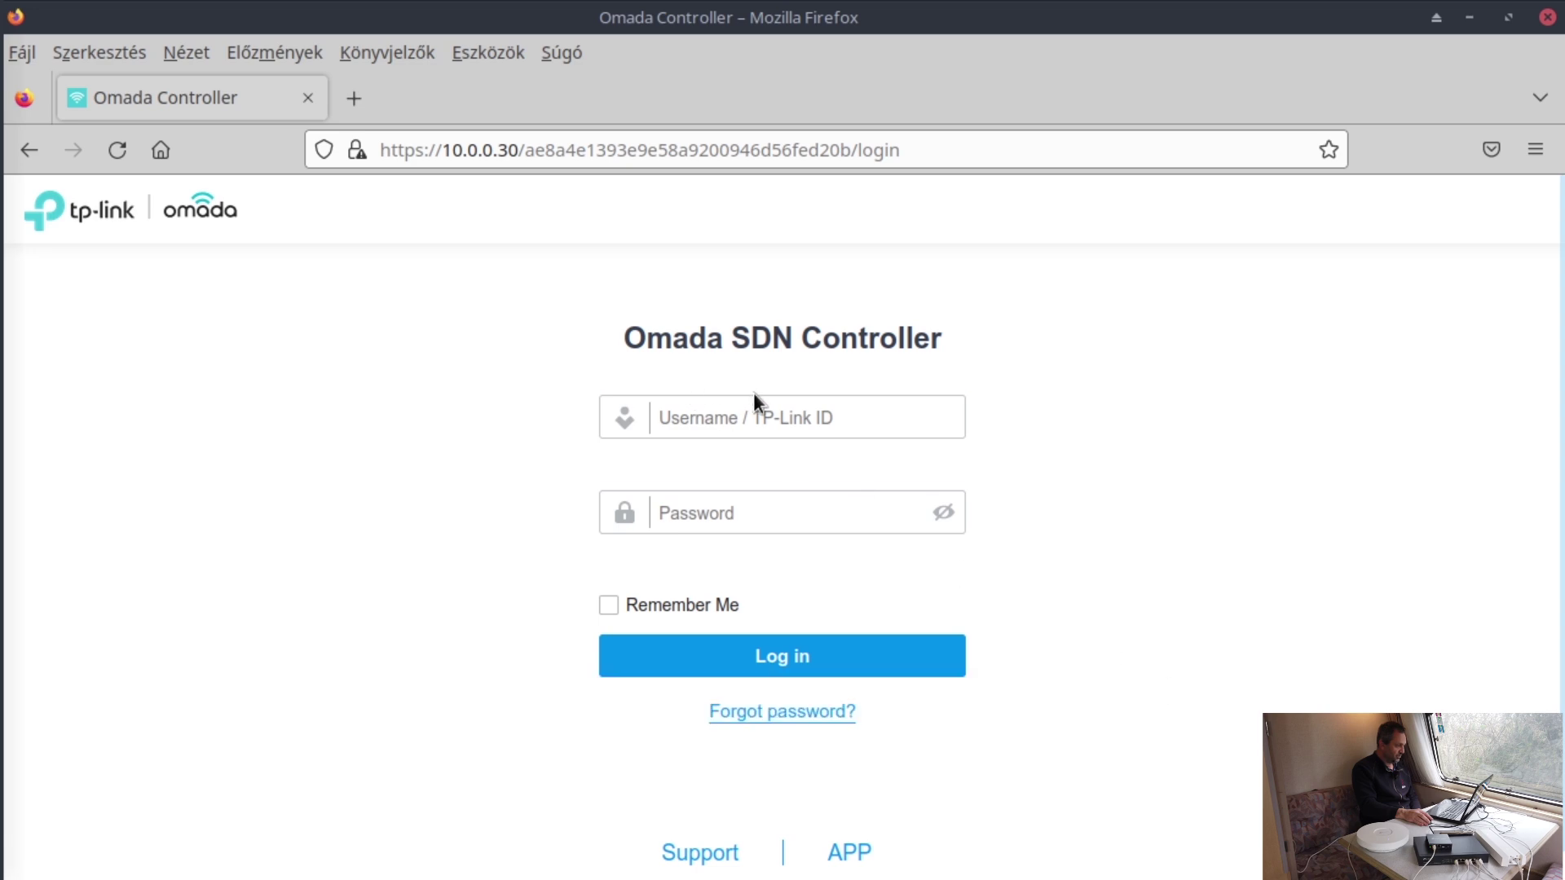
pyautogui.click(761, 415)
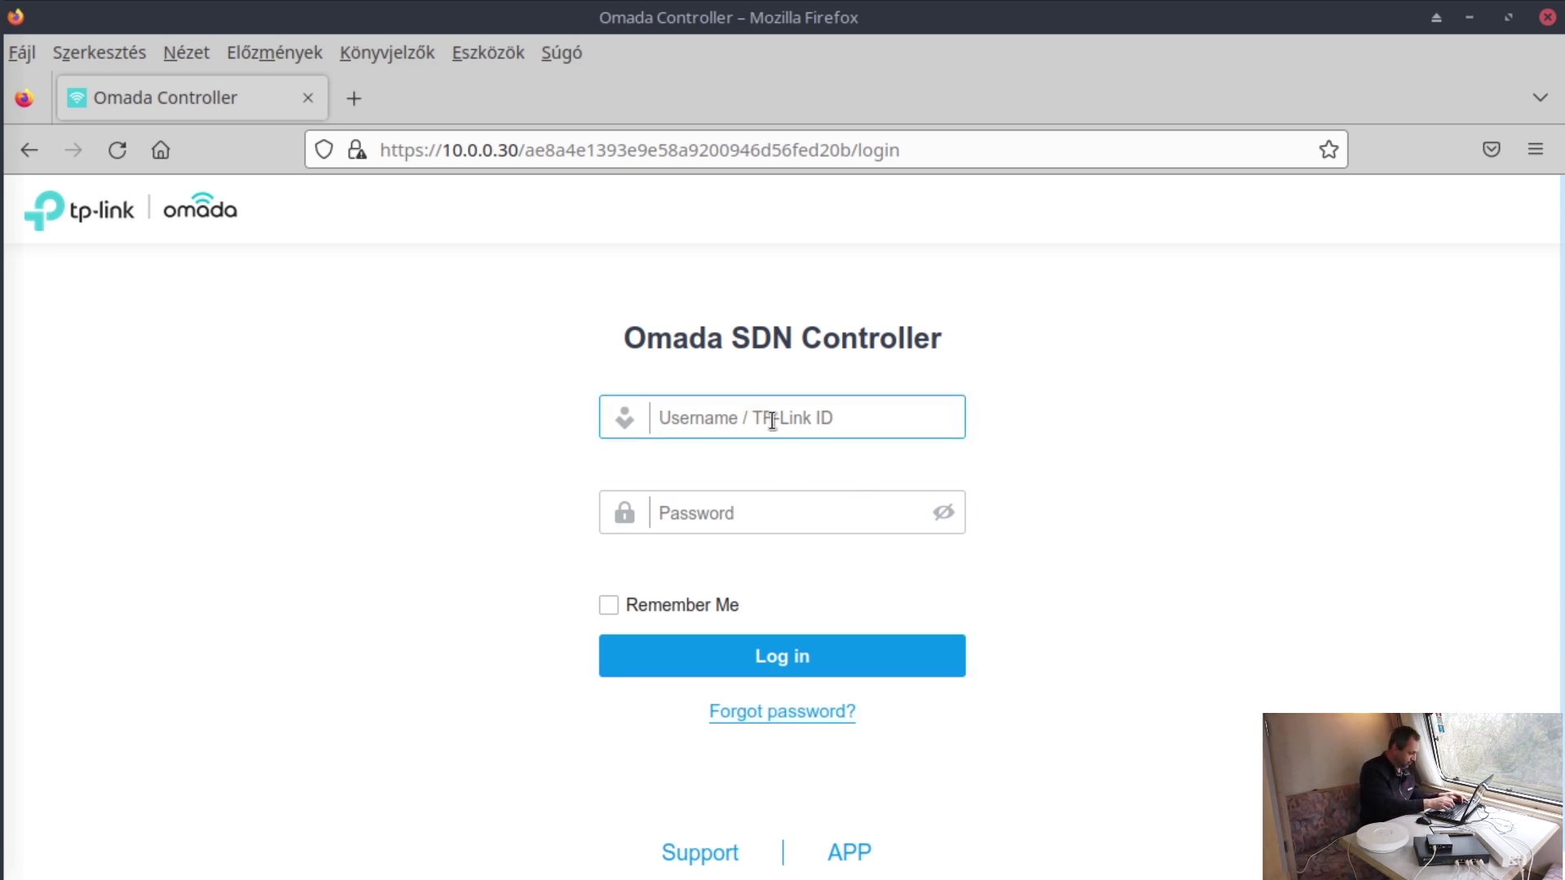
pyautogui.write('admin')
pyautogui.press('Tab')
pyautogui.write('admin')
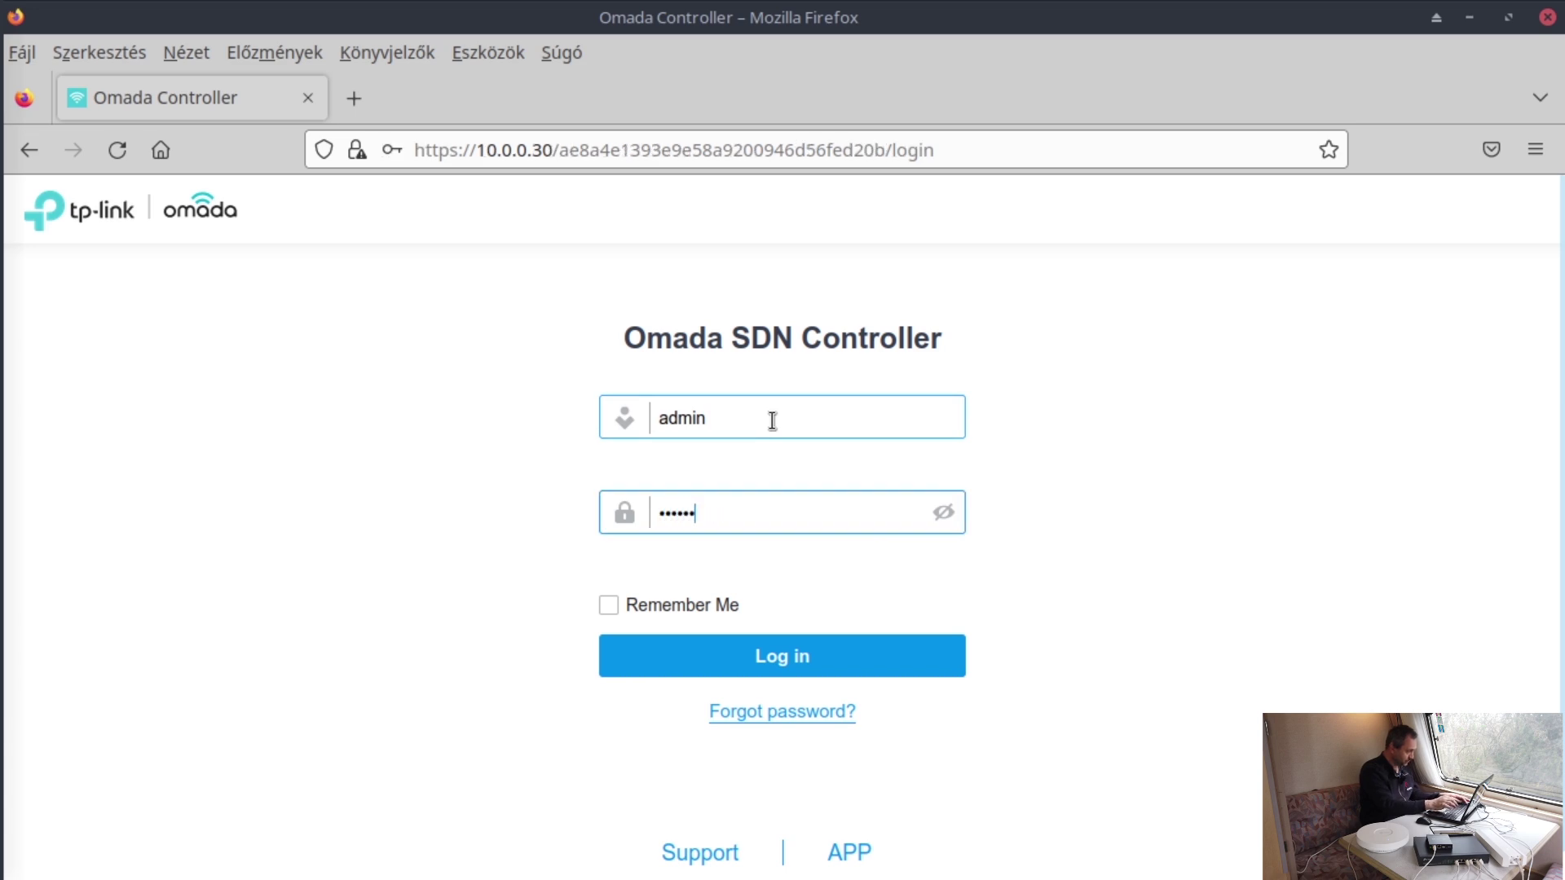
pyautogui.write('••')
pyautogui.press('Return')
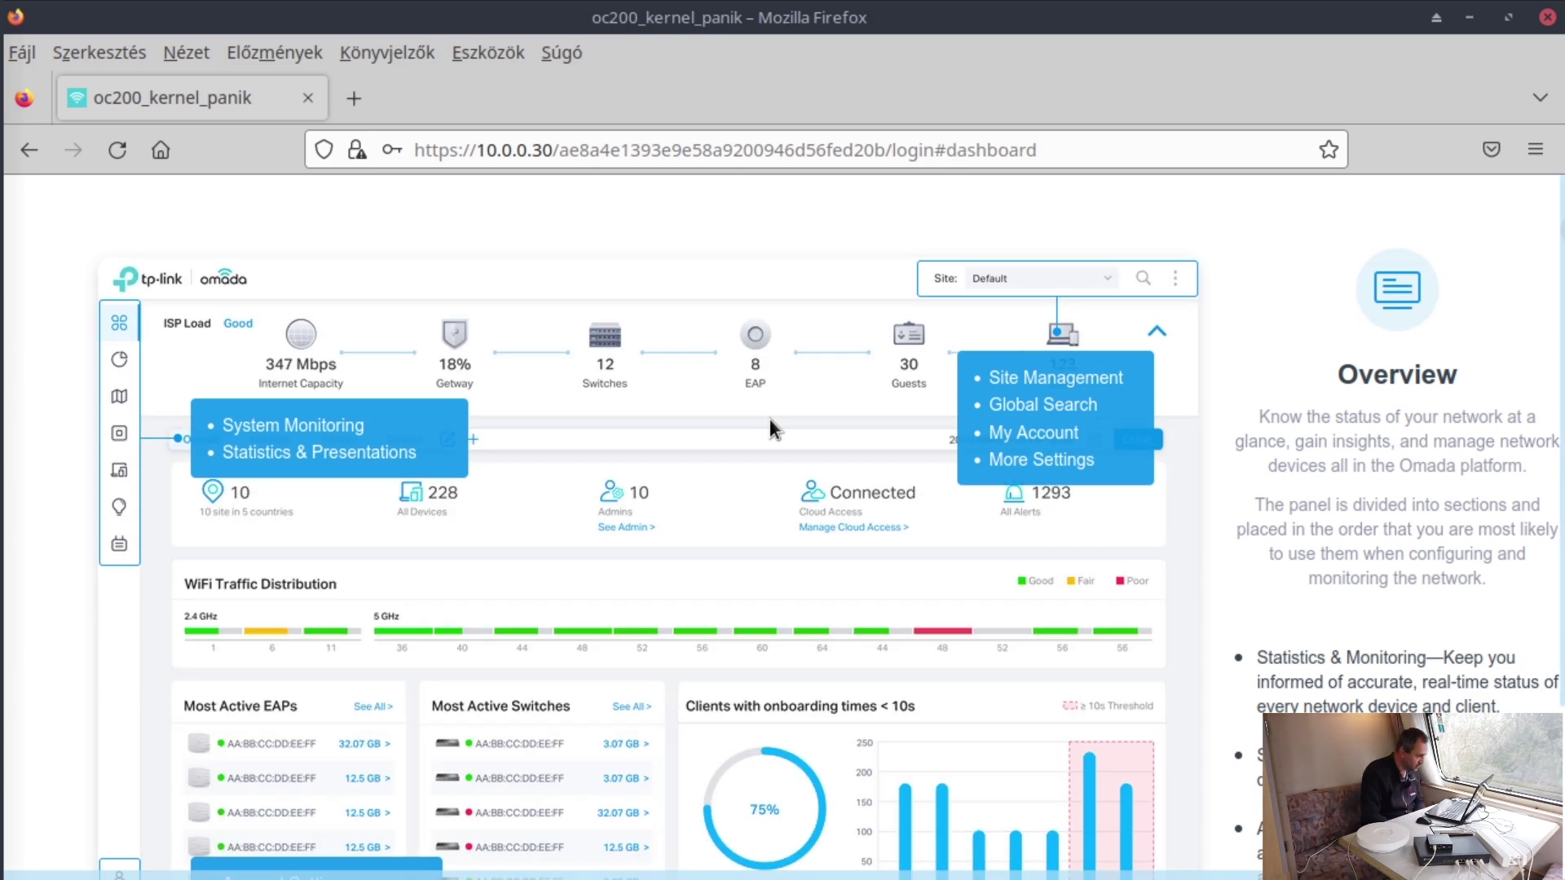
# - Switch the browser to fullscreen with F11
pyautogui.scroll(-3, 953, 335)
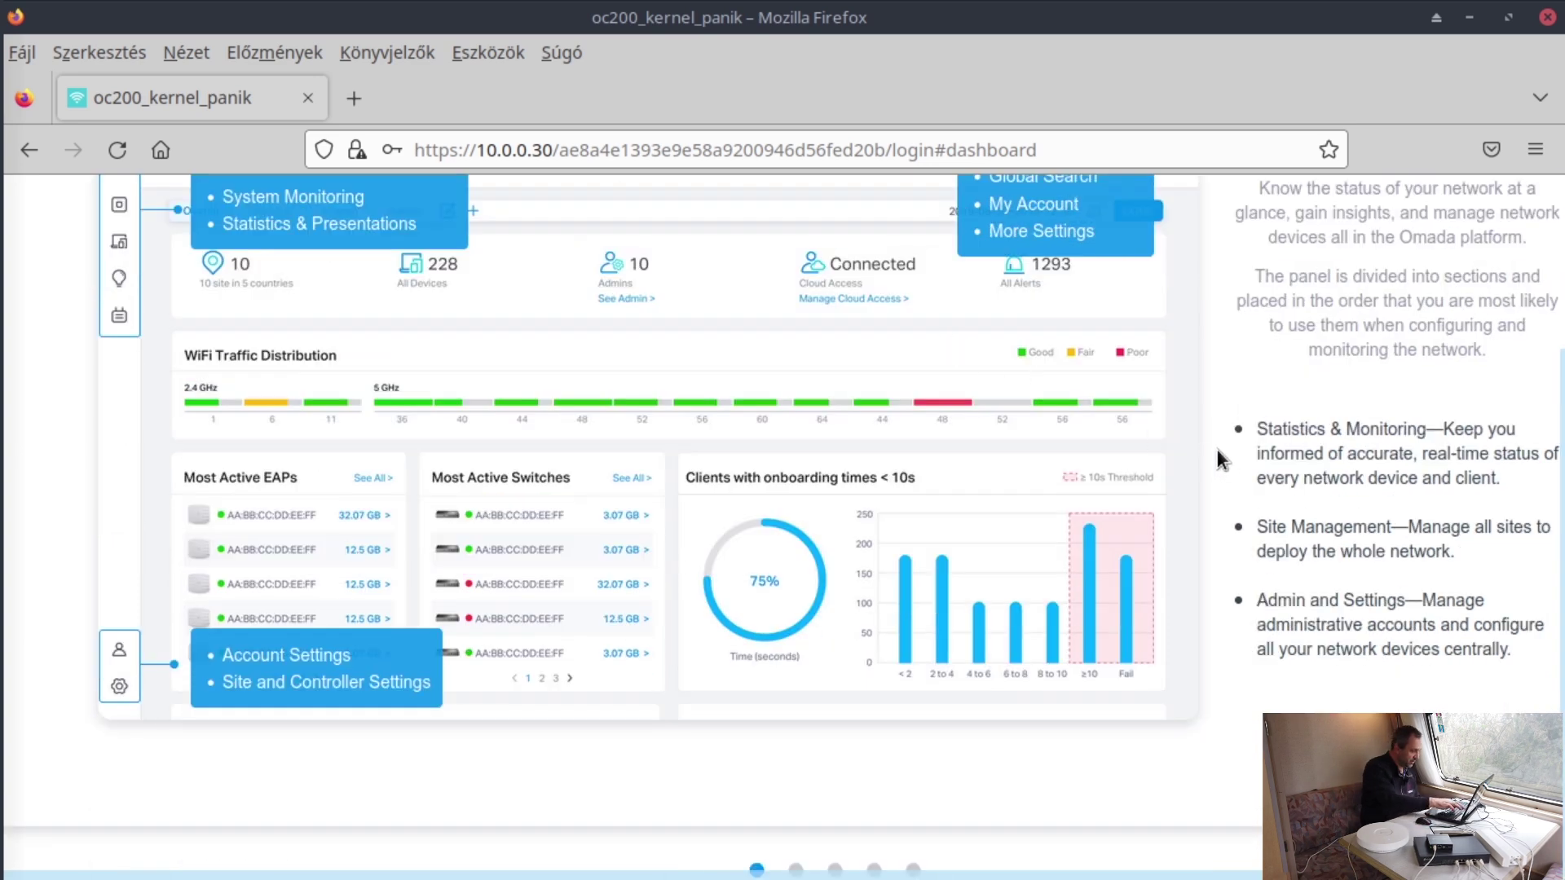
pyautogui.press('F11')
pyautogui.scroll(3, 980, 470)
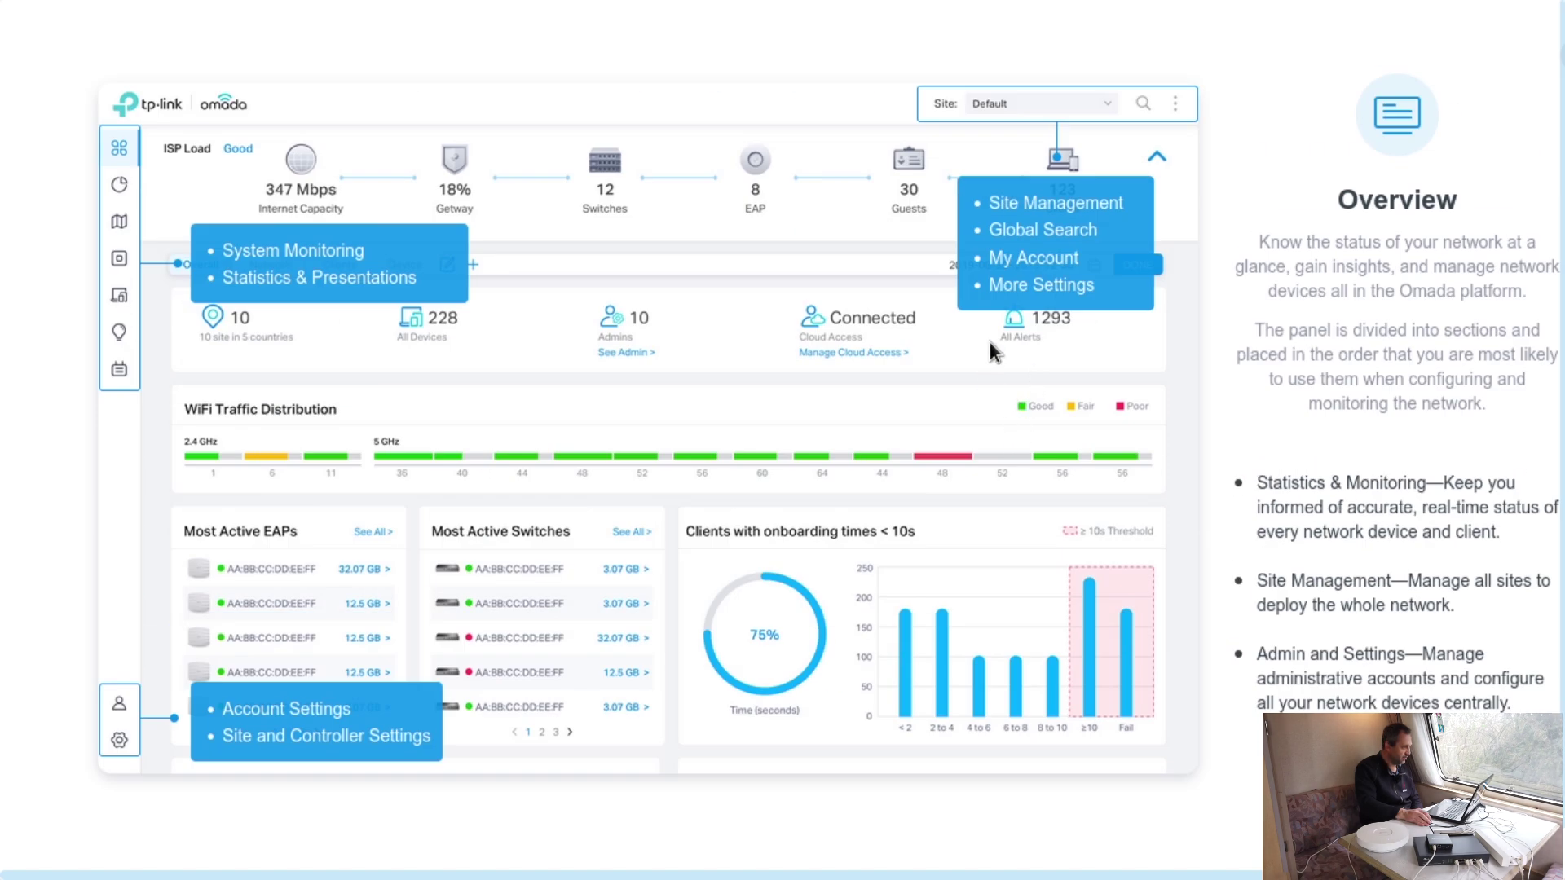
pyautogui.scroll(-1, 899, 408)
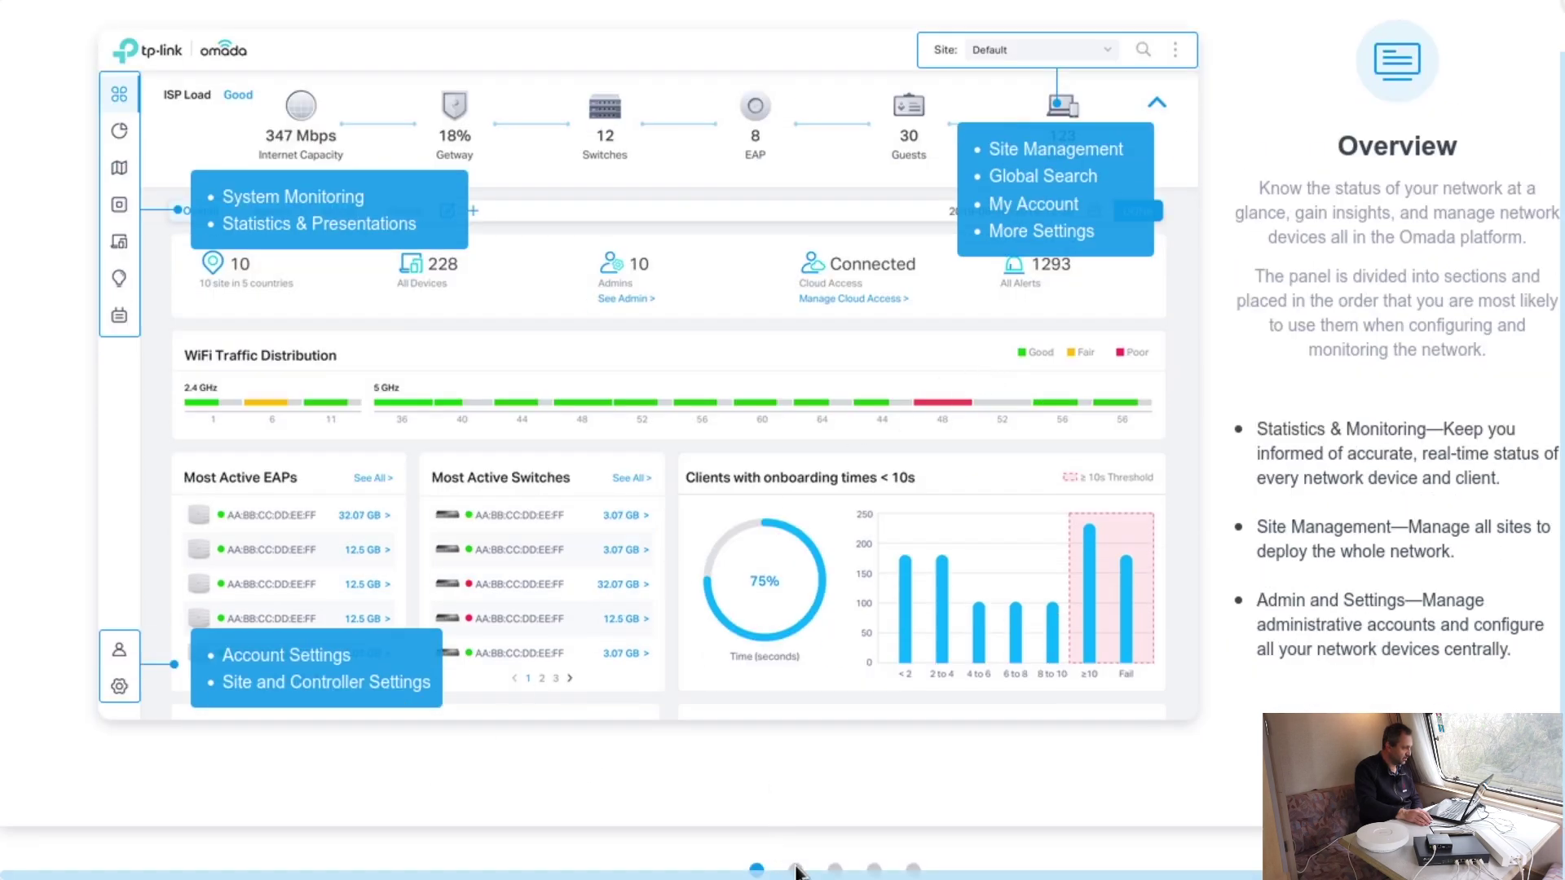
pyautogui.hscroll(2, 797, 871)
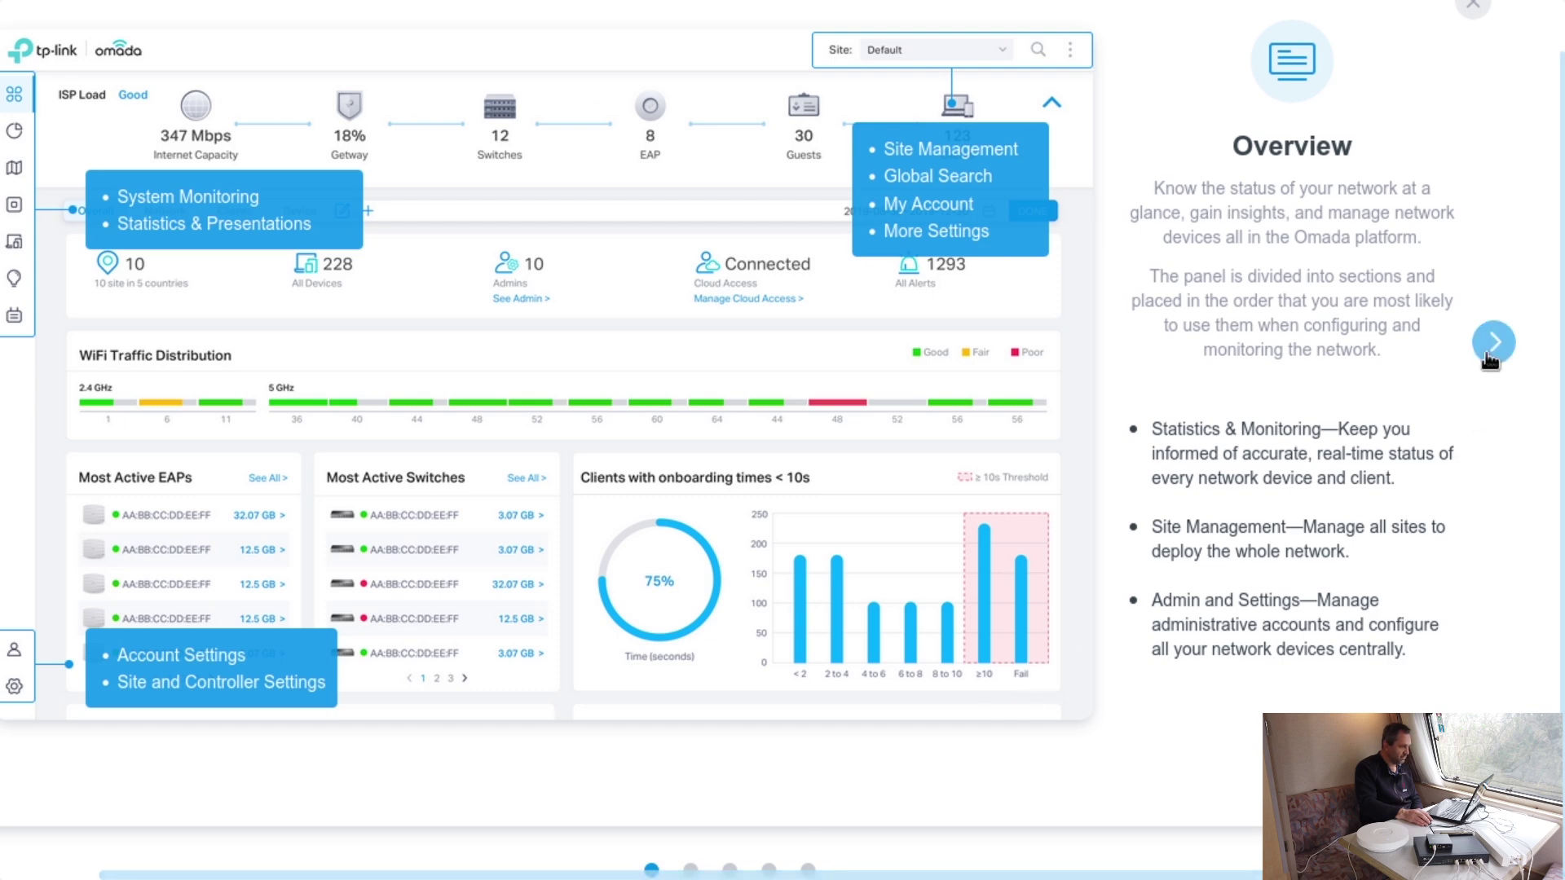
# - Step through the tour slides through monitoring, accounts and settings, then close it
pyautogui.click(1492, 342)
pyautogui.click(1497, 351)
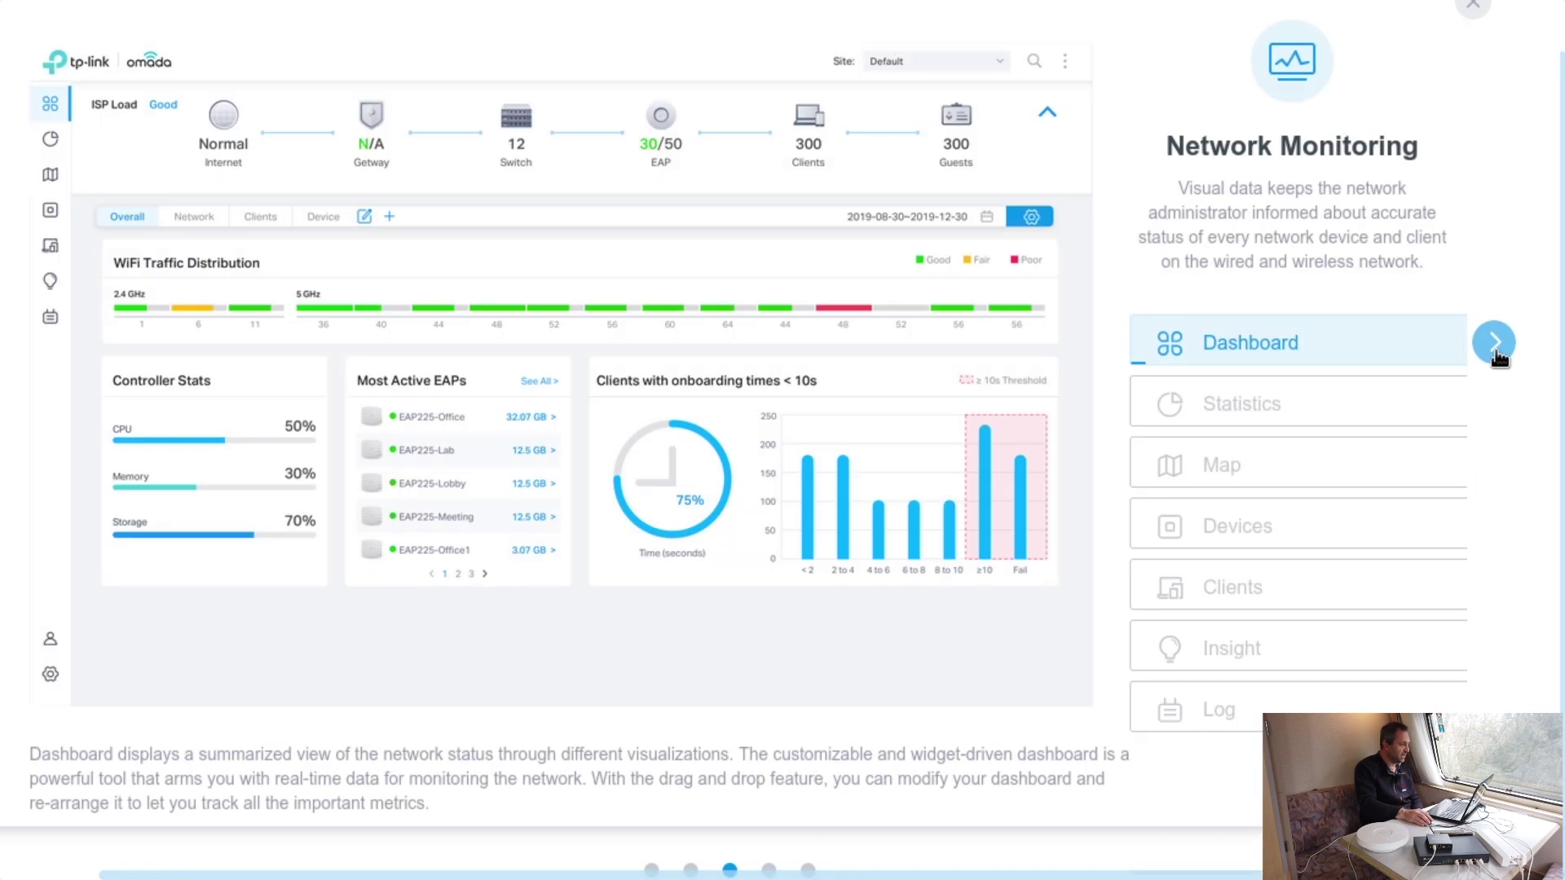
pyautogui.click(1497, 350)
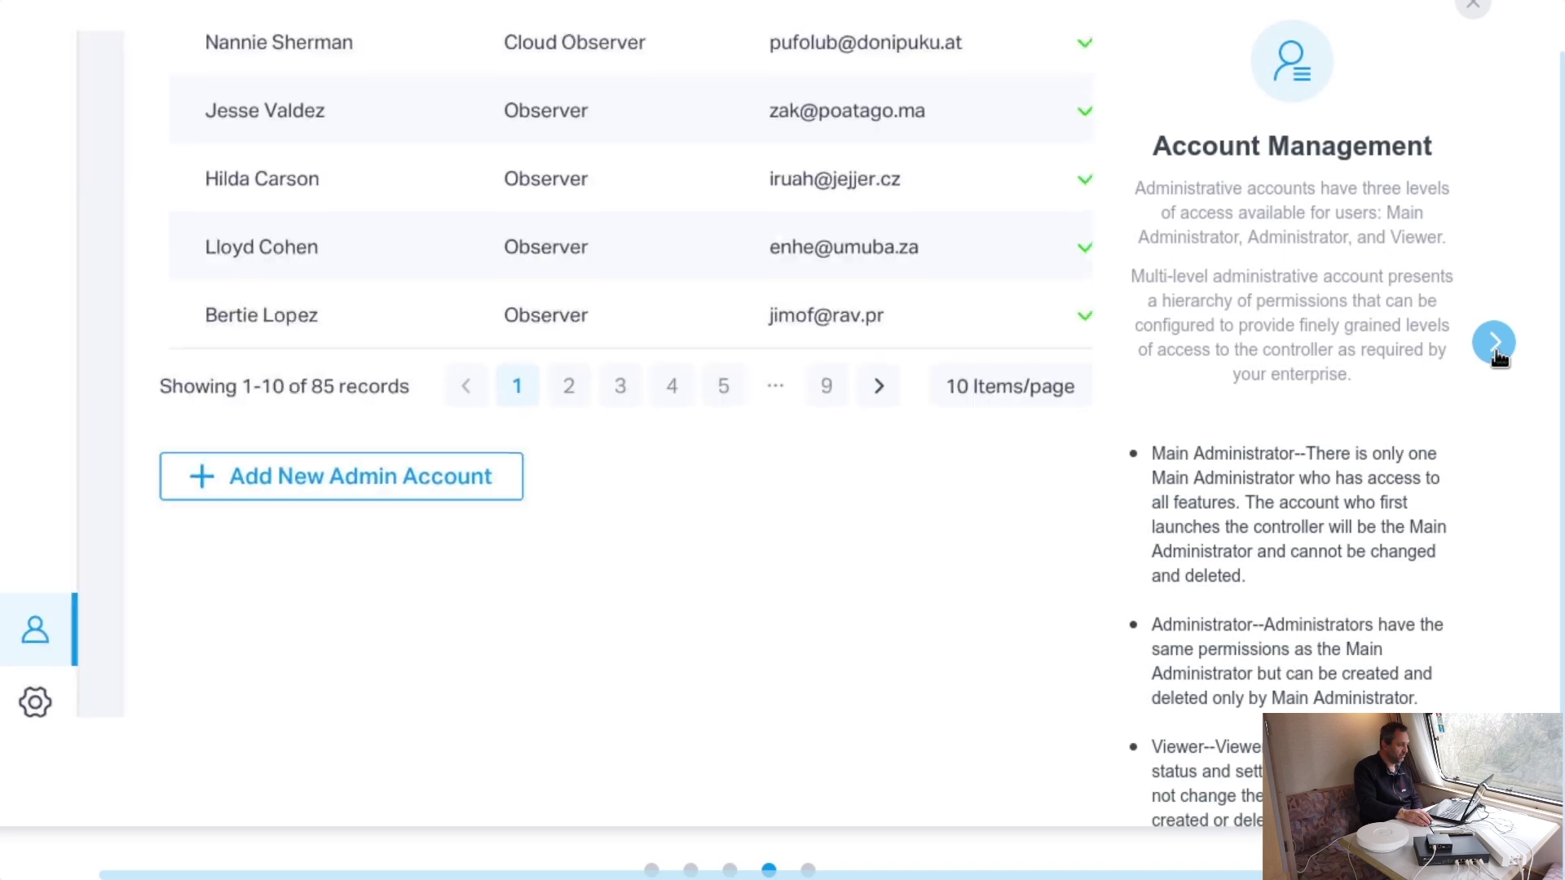
pyautogui.scroll(1, 1508, 367)
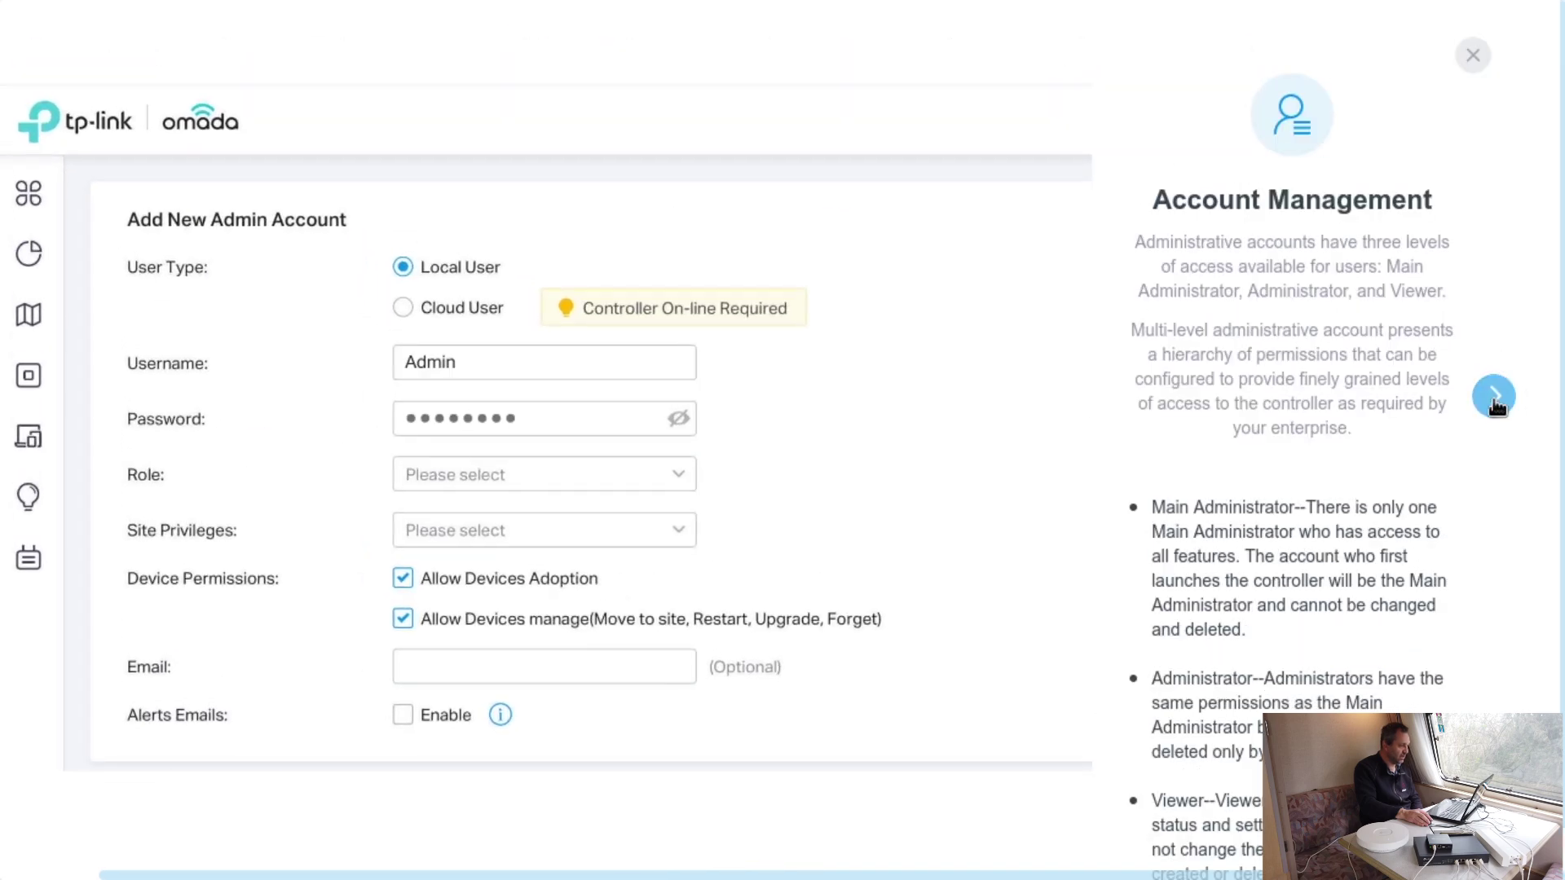
pyautogui.click(1495, 395)
pyautogui.click(1475, 161)
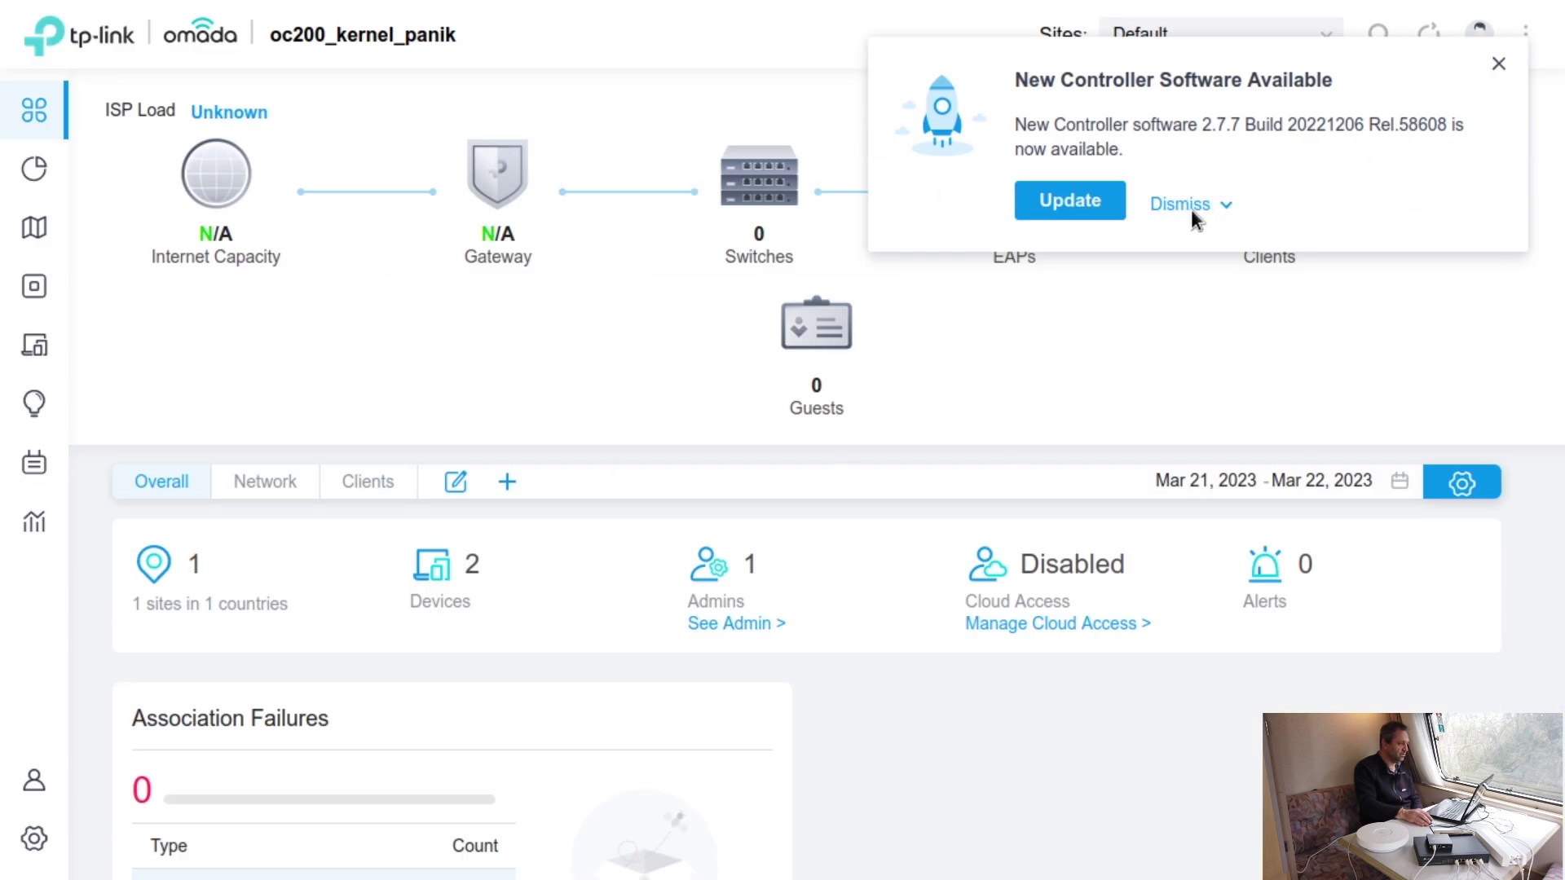
# - Update the controller to the newly available software version and confirm Upgrade Now
pyautogui.click(1100, 210)
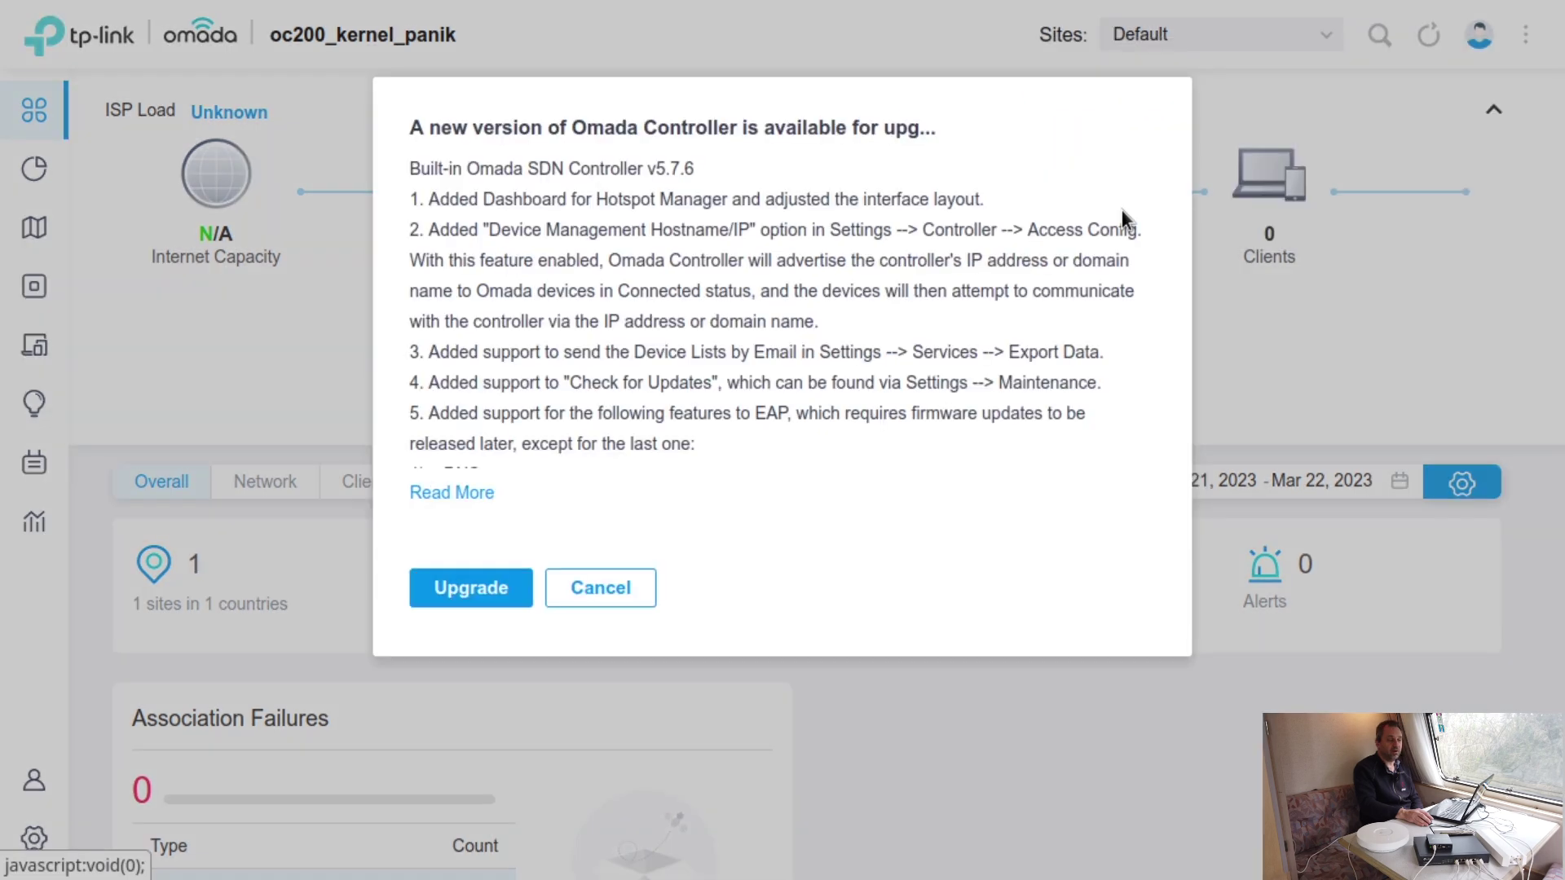
pyautogui.click(460, 586)
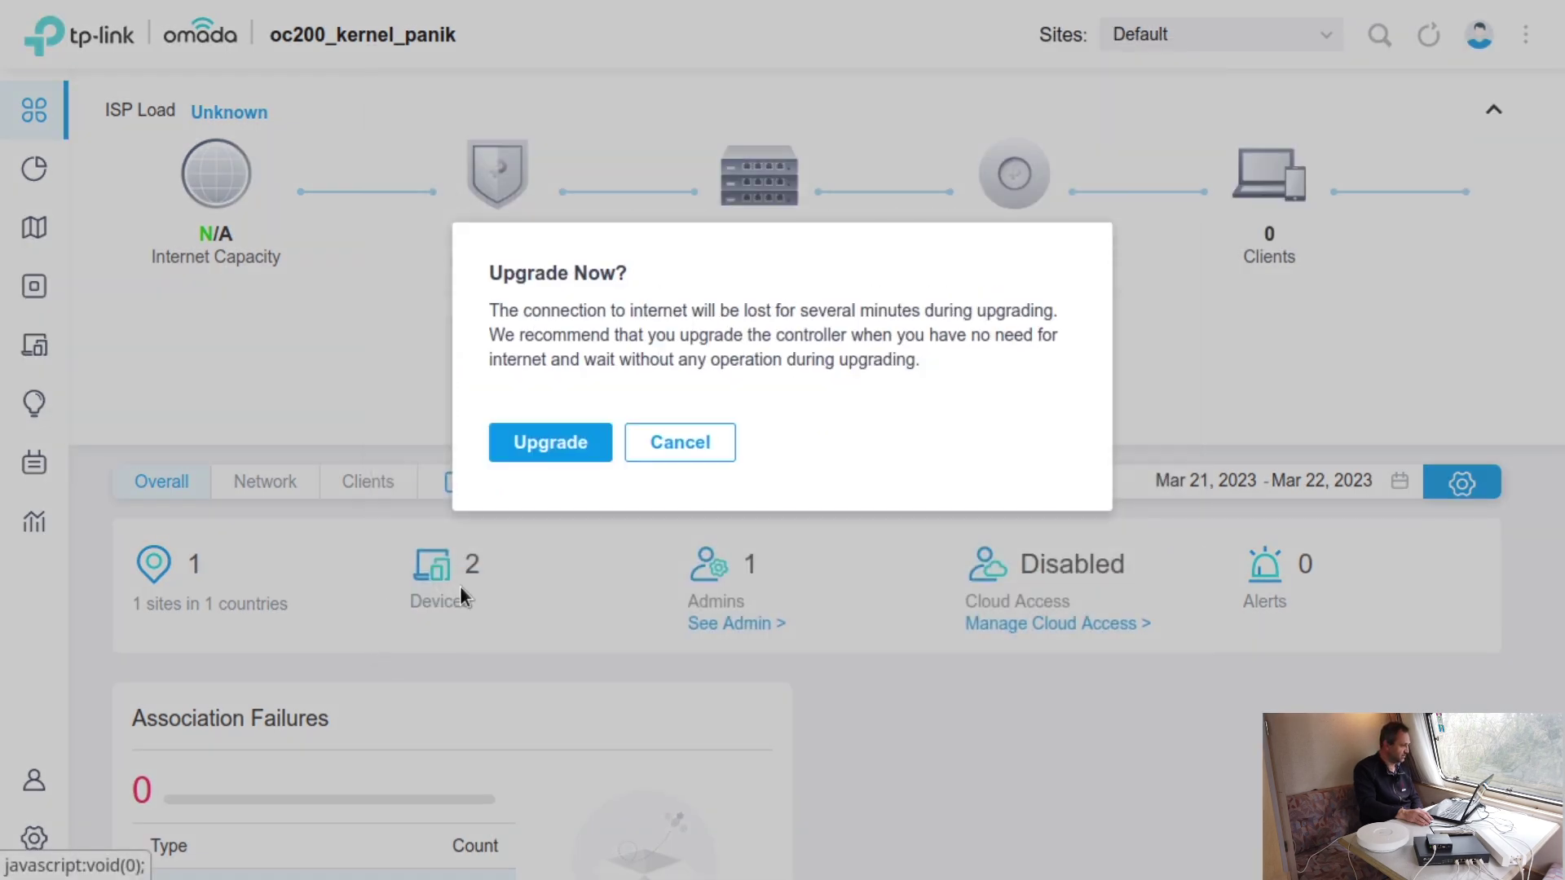
pyautogui.click(550, 440)
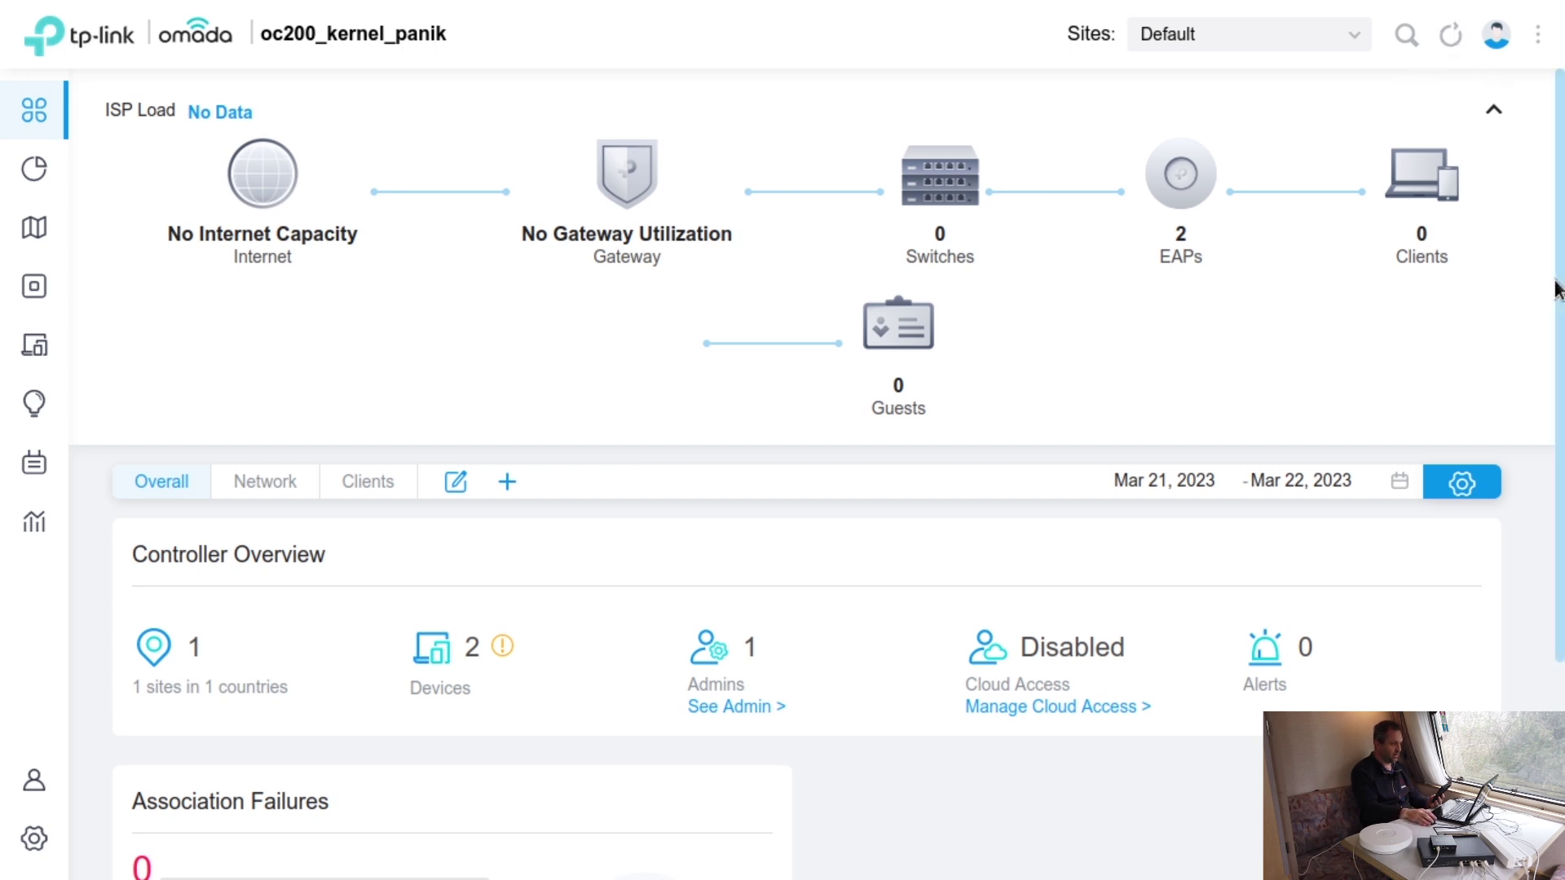
# - Refresh the dashboard so it counts one client, then open the Clients list
pyautogui.click(1456, 41)
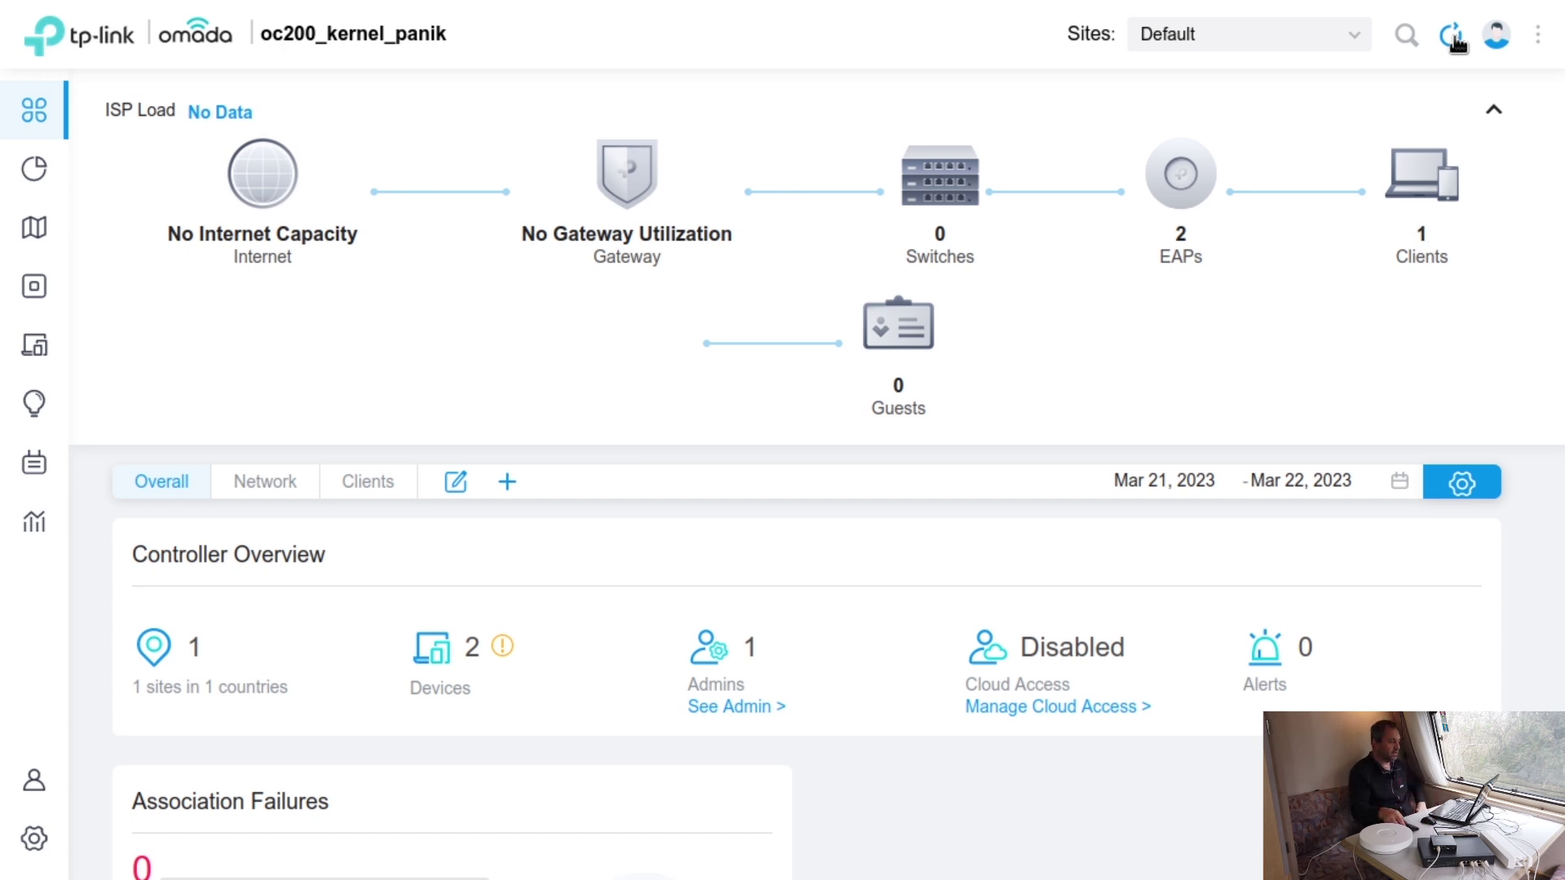
pyautogui.moveTo(1445, 204)
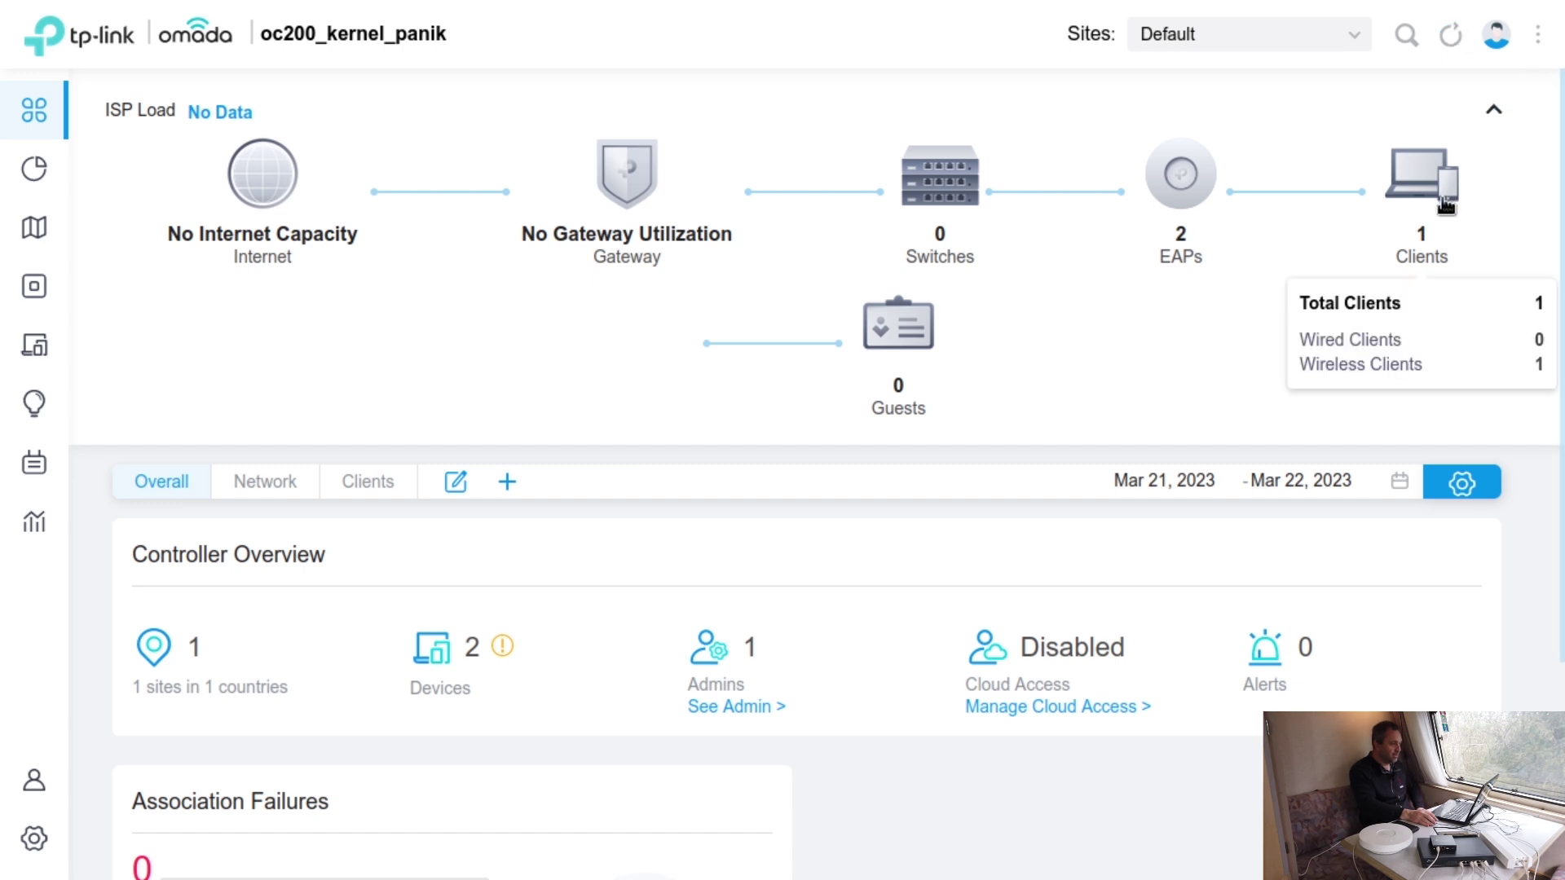
pyautogui.click(1442, 204)
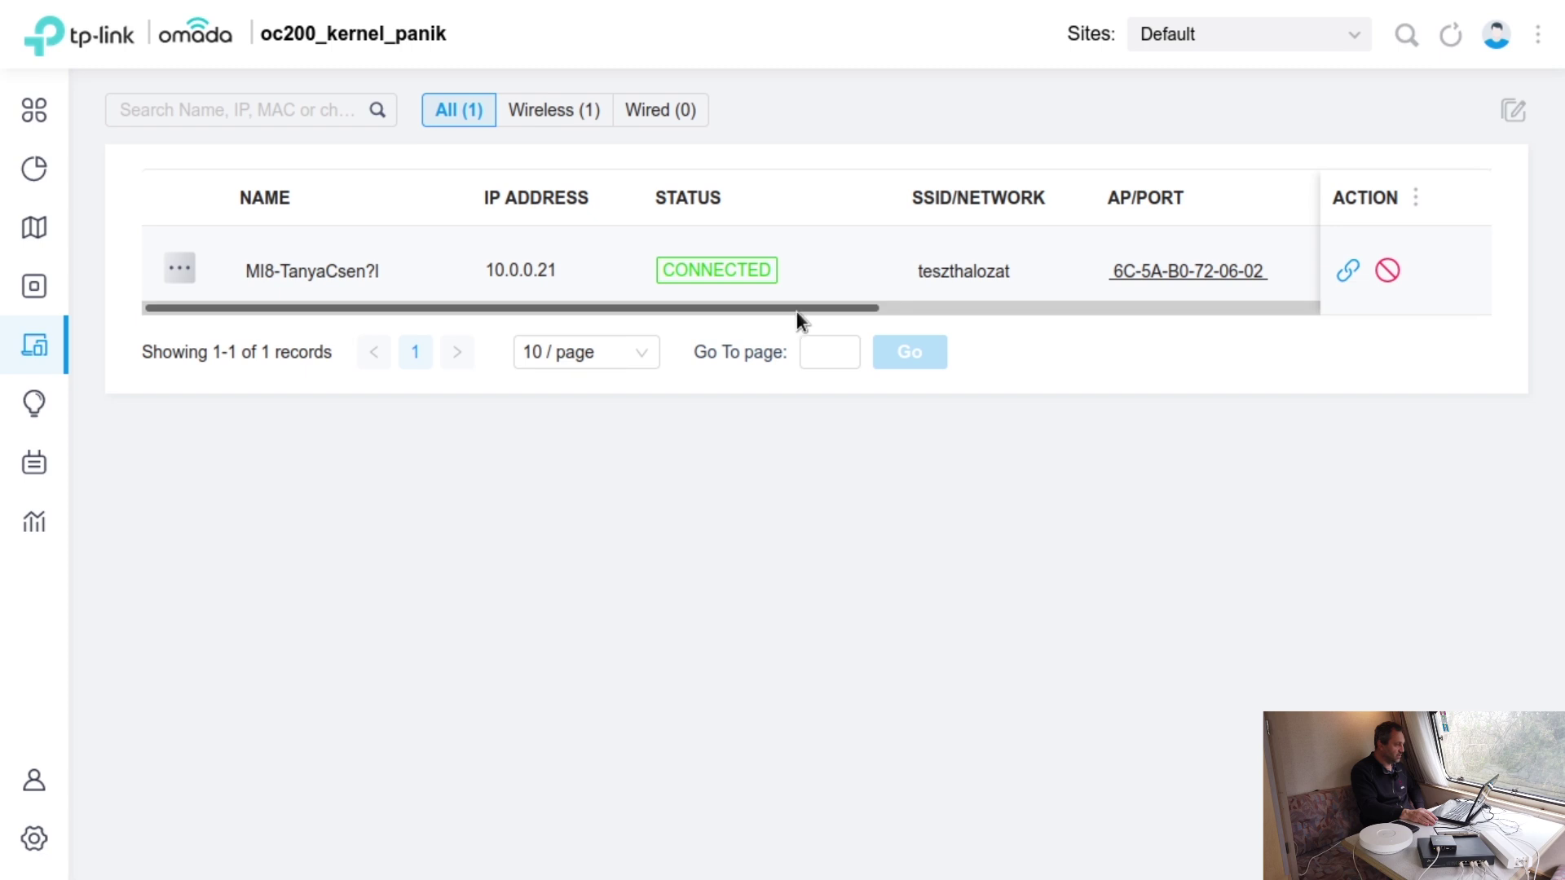
pyautogui.moveTo(798, 310); pyautogui.dragTo(1304, 328)
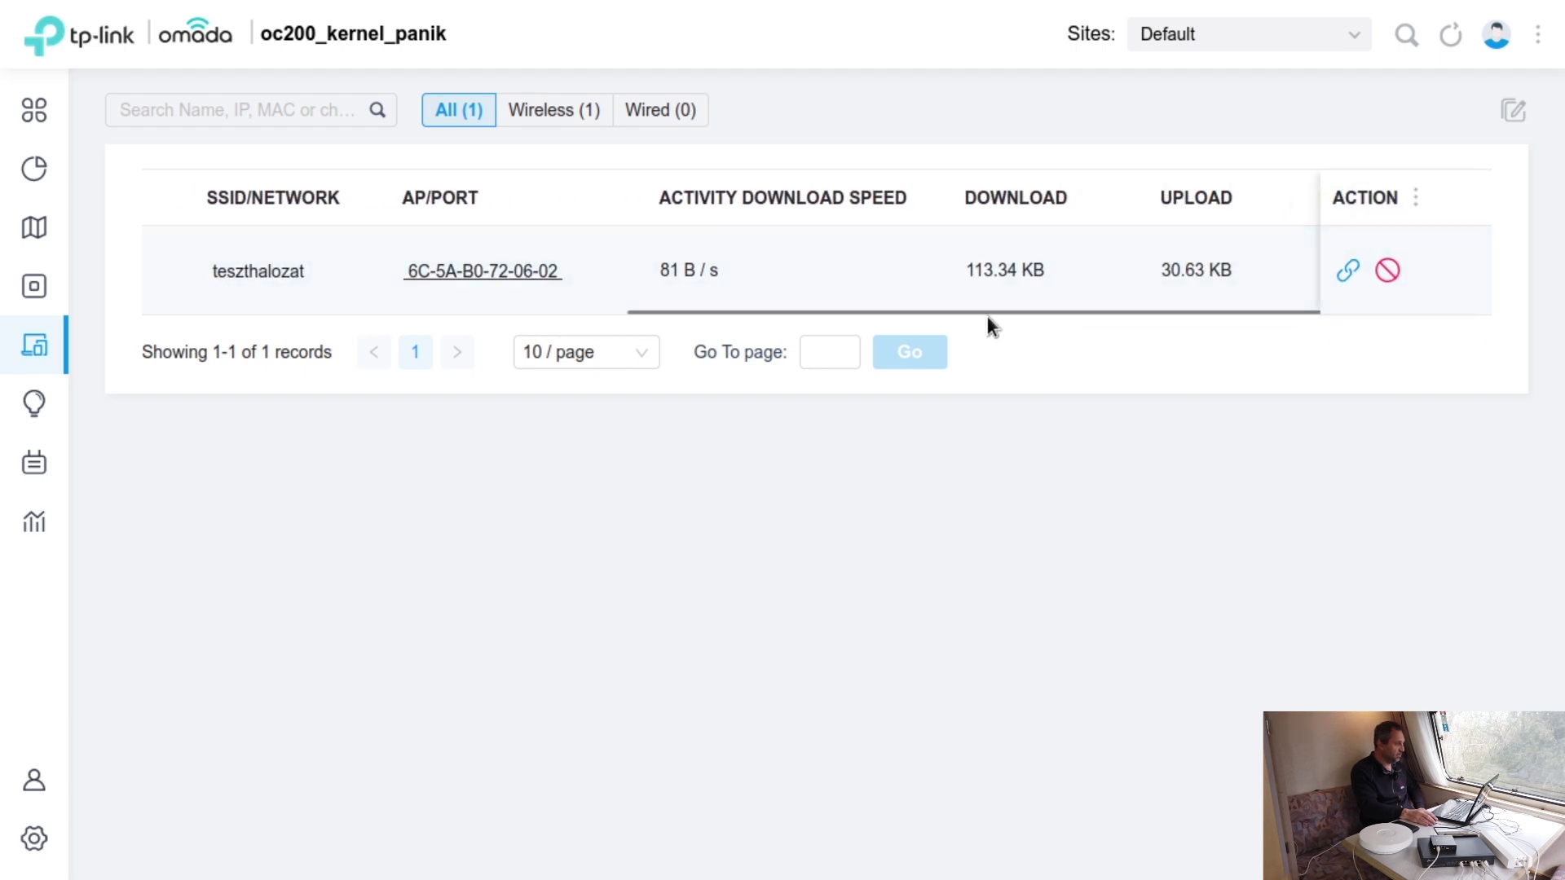
pyautogui.moveTo(925, 308); pyautogui.dragTo(371, 307)
pyautogui.moveTo(34, 110)
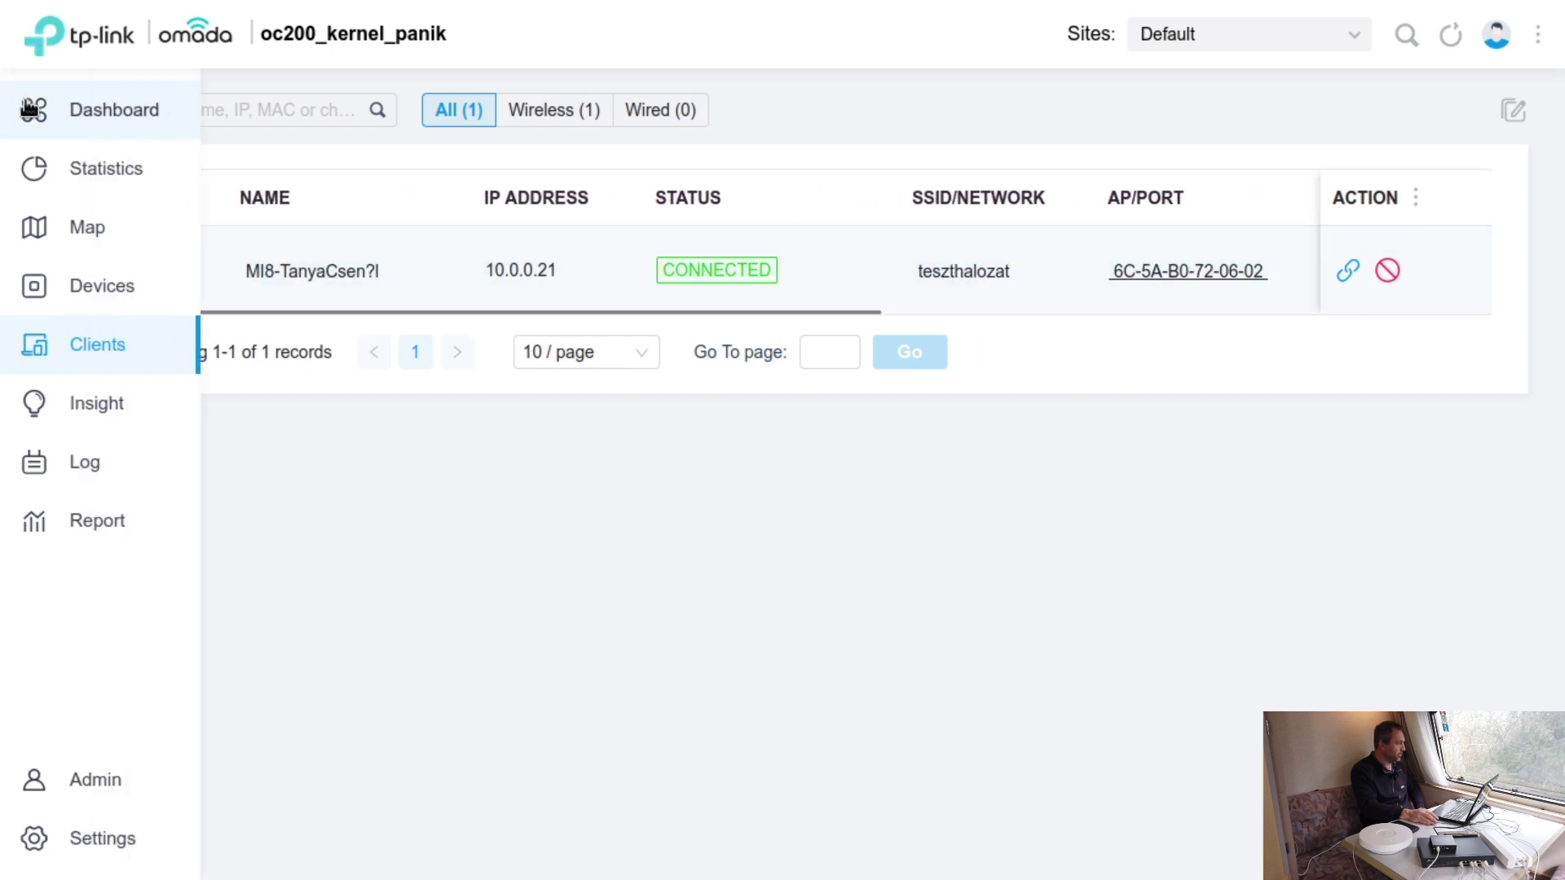
# - Return to the Dashboard and open the Devices list filtered to the two EAPs
pyautogui.click(115, 109)
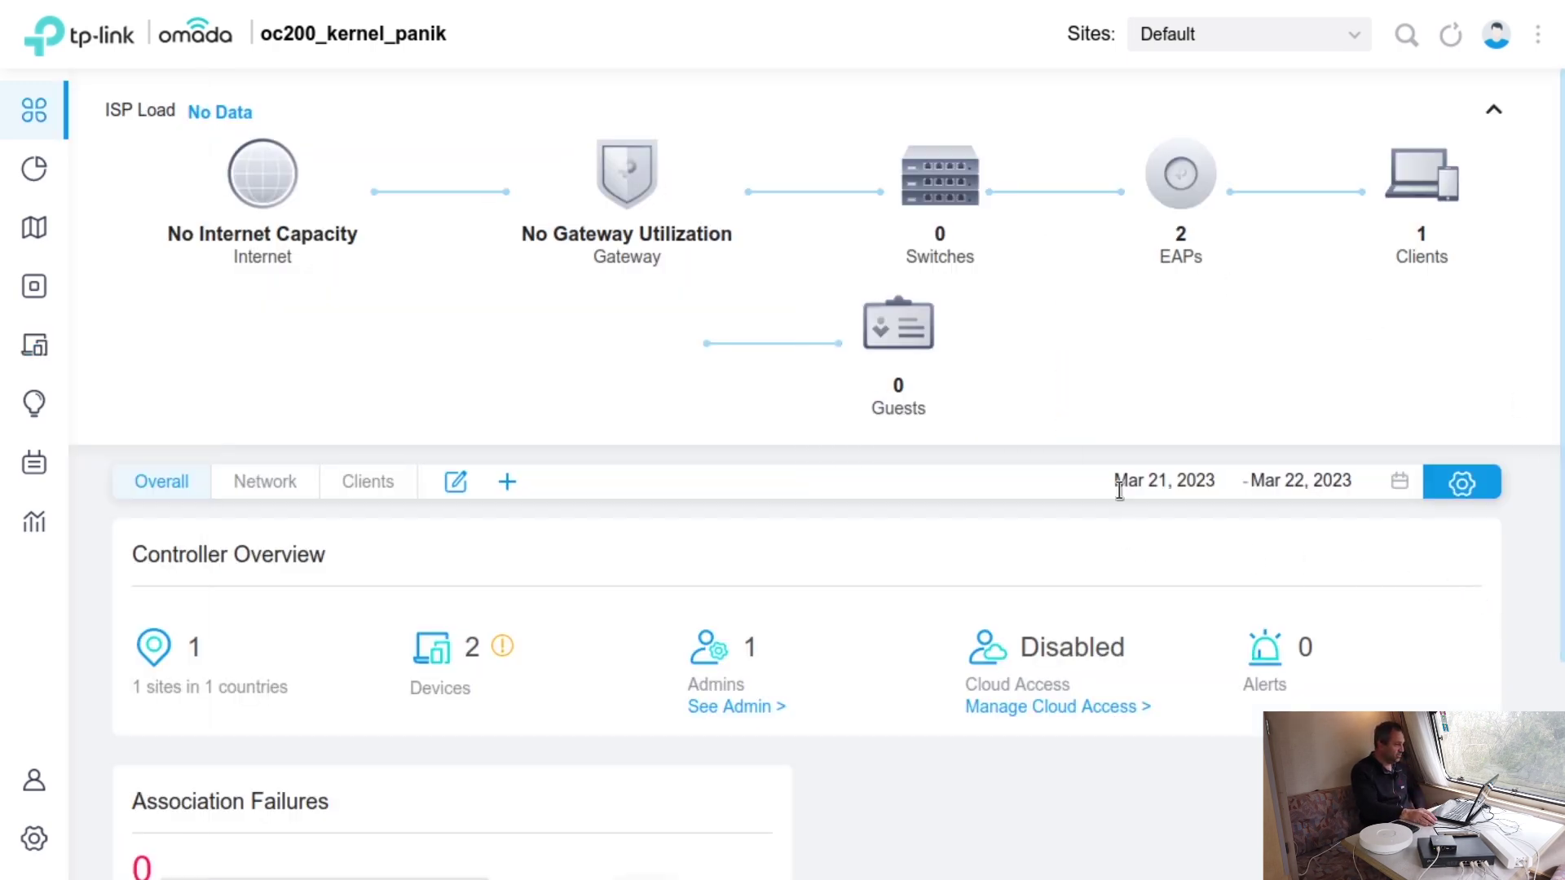
pyautogui.moveTo(1179, 167)
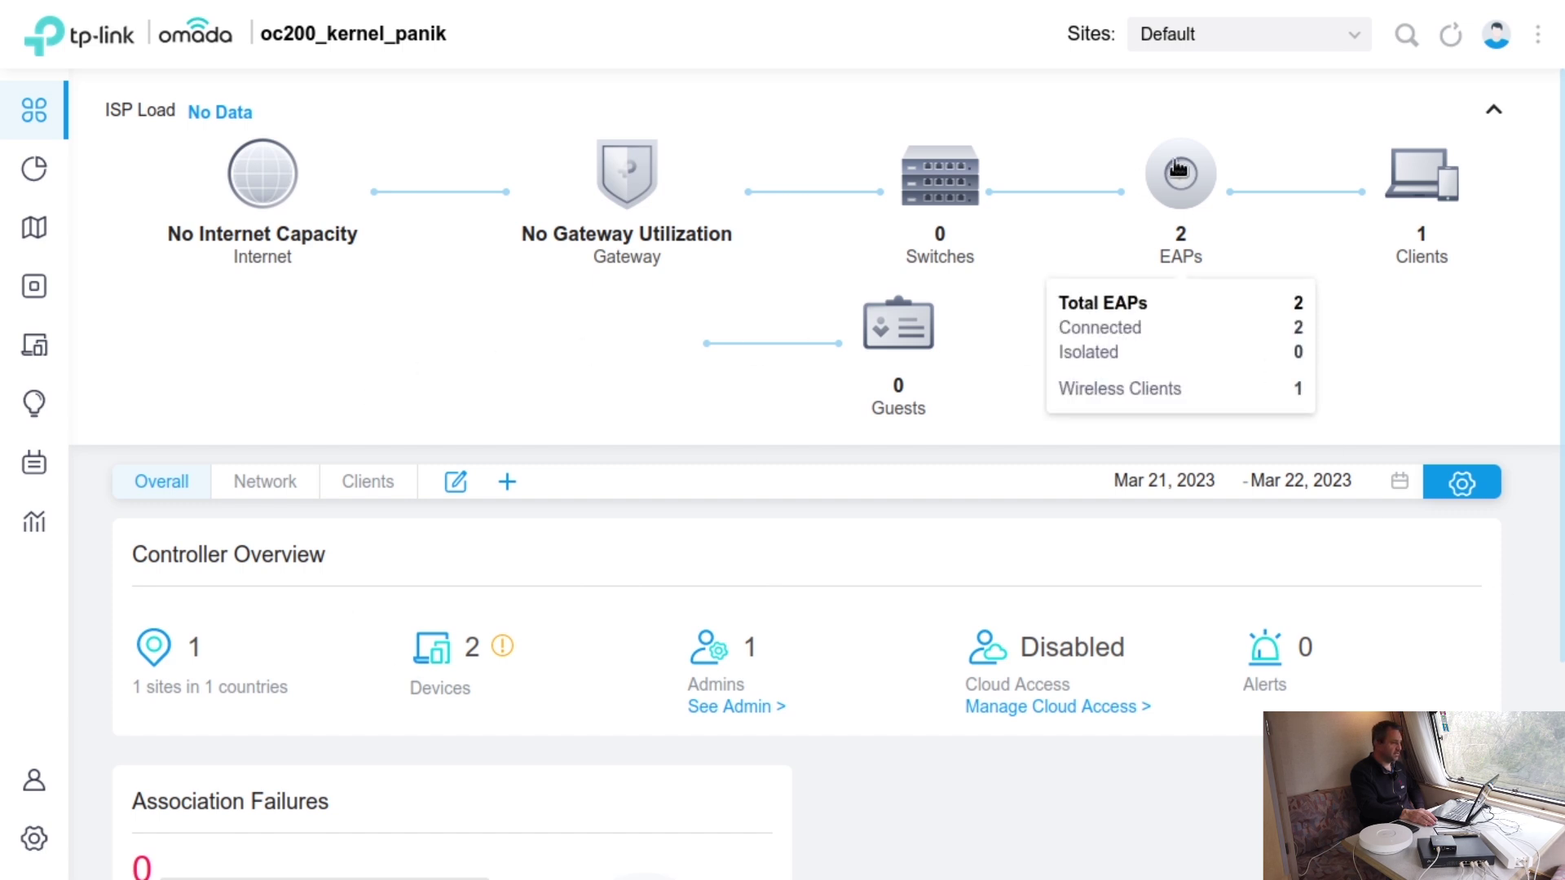
pyautogui.click(1178, 168)
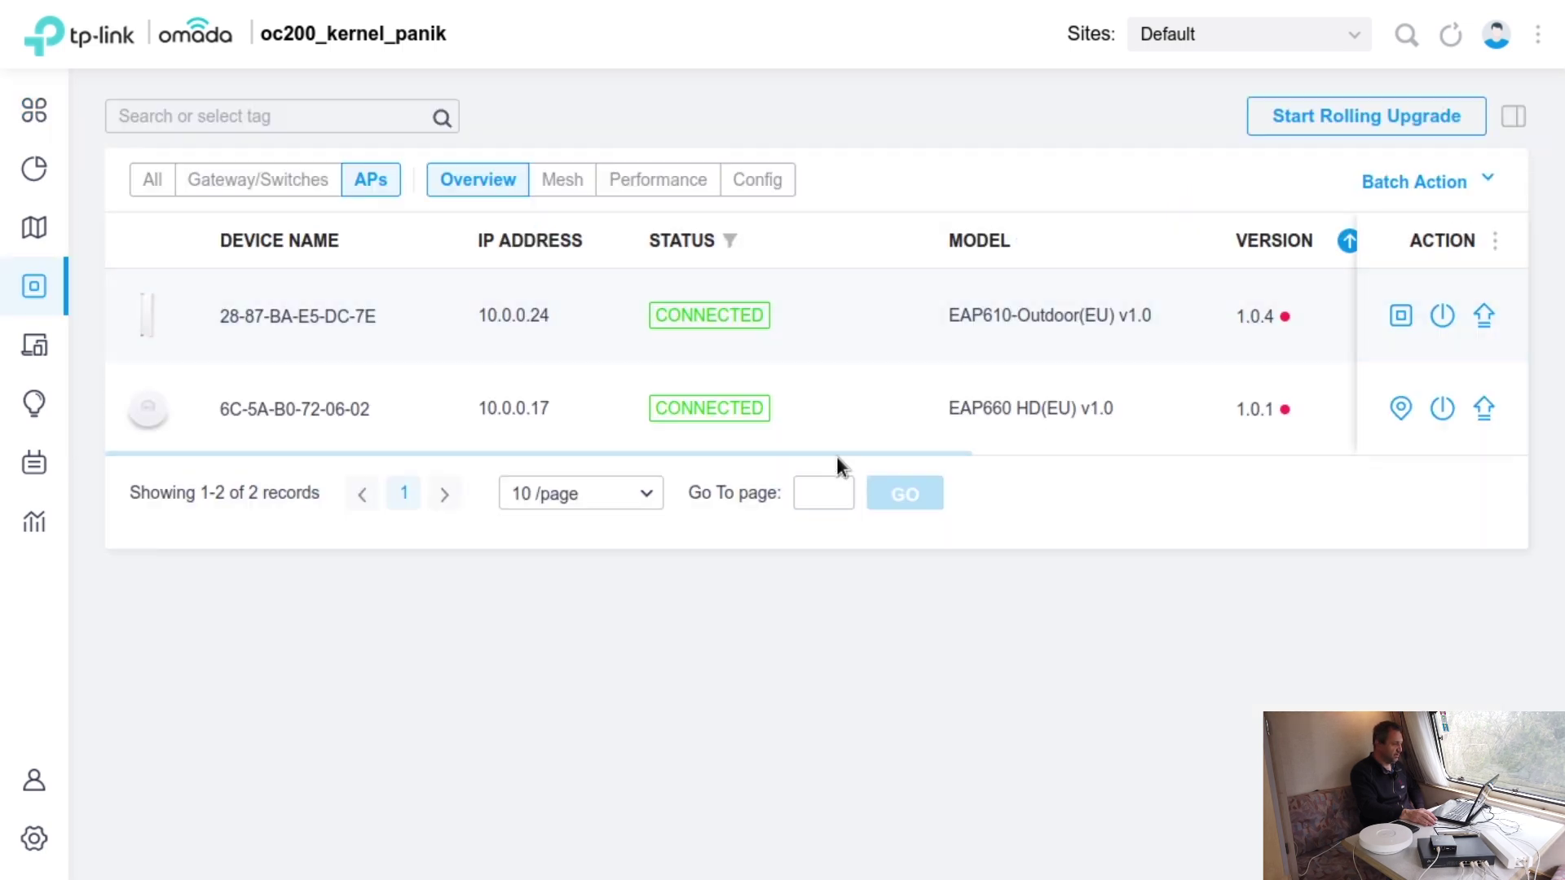
# - Stop locating the Outdoor AP in the access point list
pyautogui.moveTo(842, 447); pyautogui.dragTo(1044, 447)
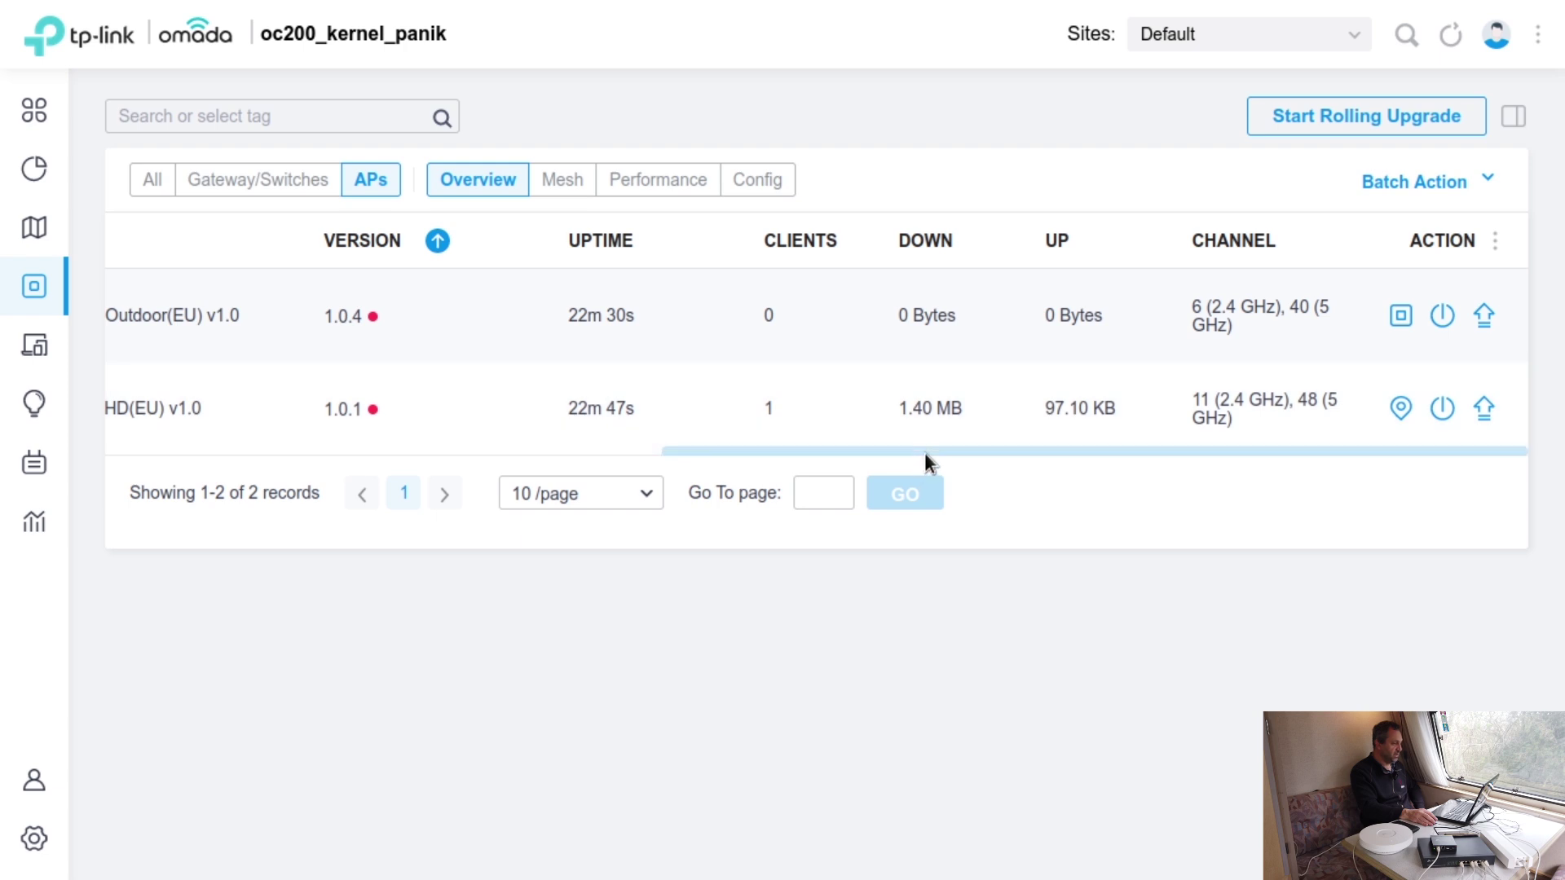
pyautogui.moveTo(924, 447); pyautogui.dragTo(1090, 491)
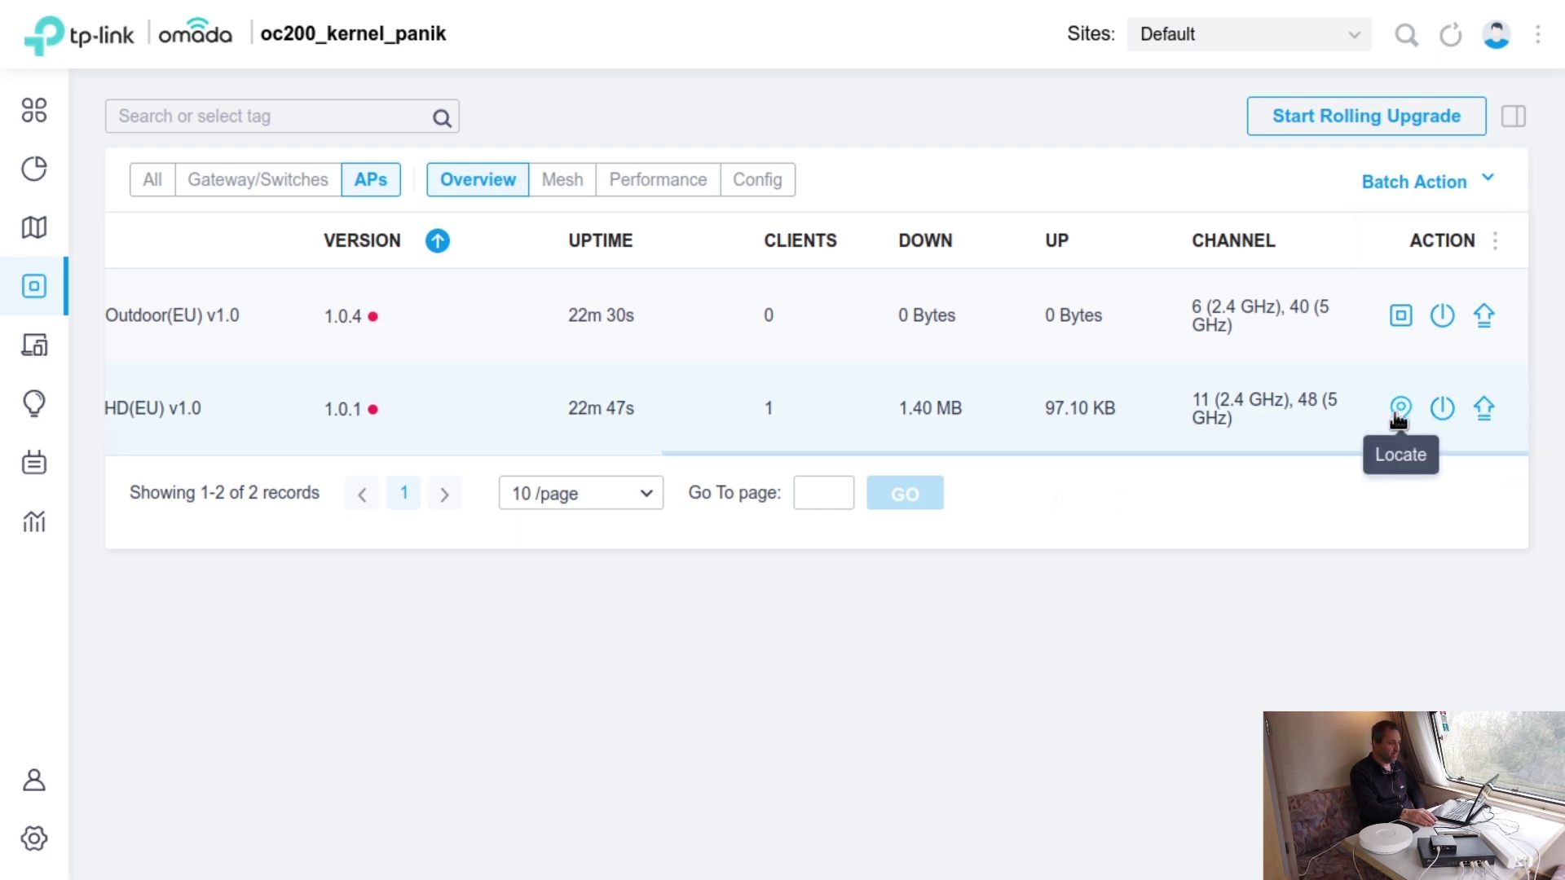
pyautogui.click(1401, 315)
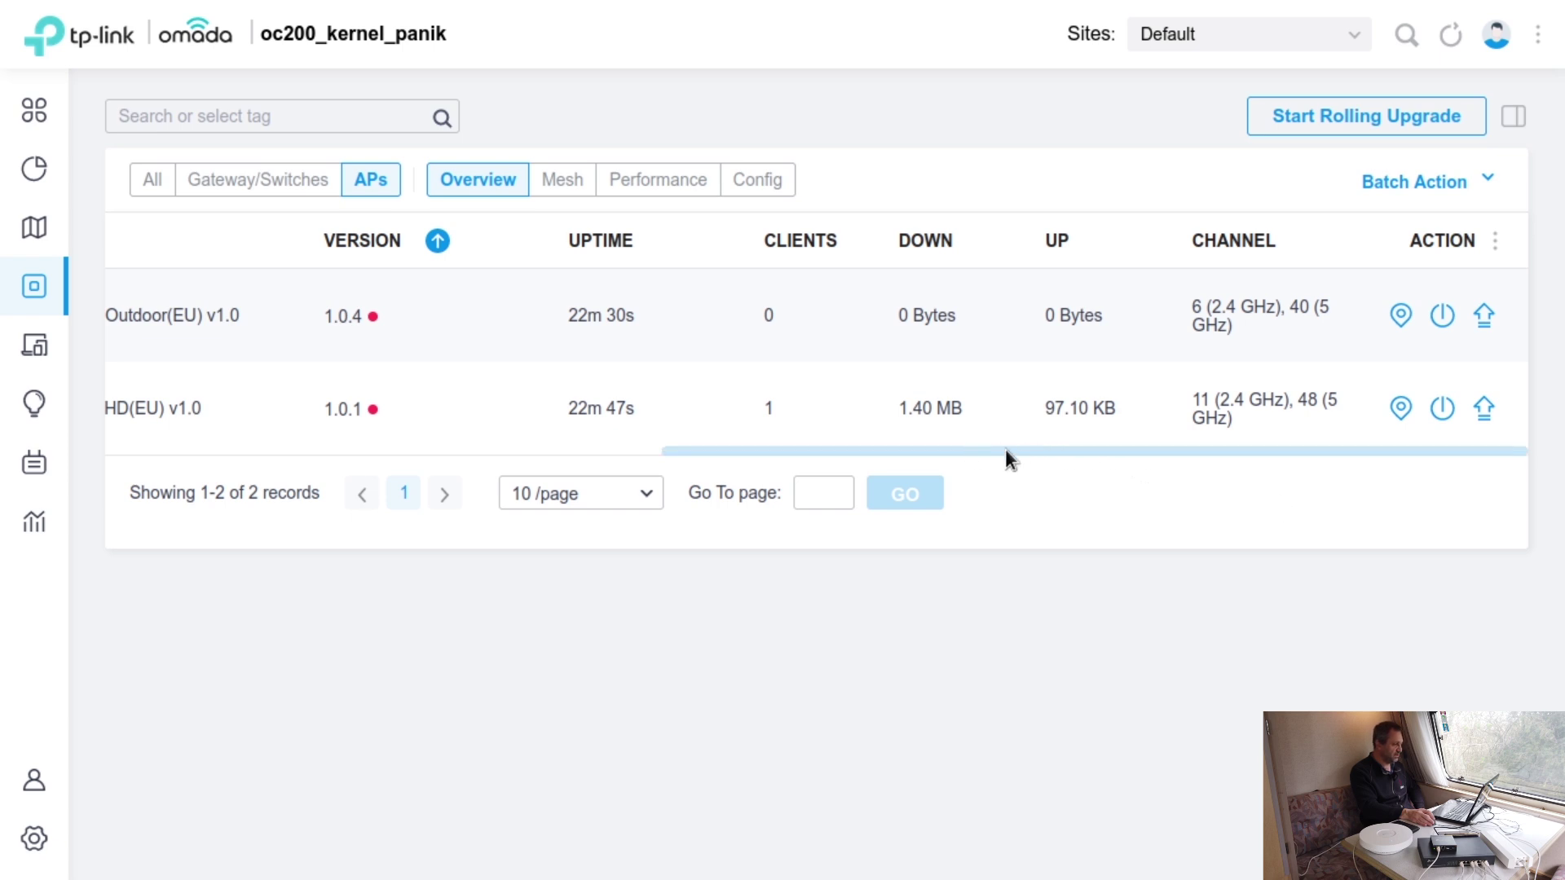
# - Switch the AP table through Mesh and Performance to the Config columns
pyautogui.click(566, 181)
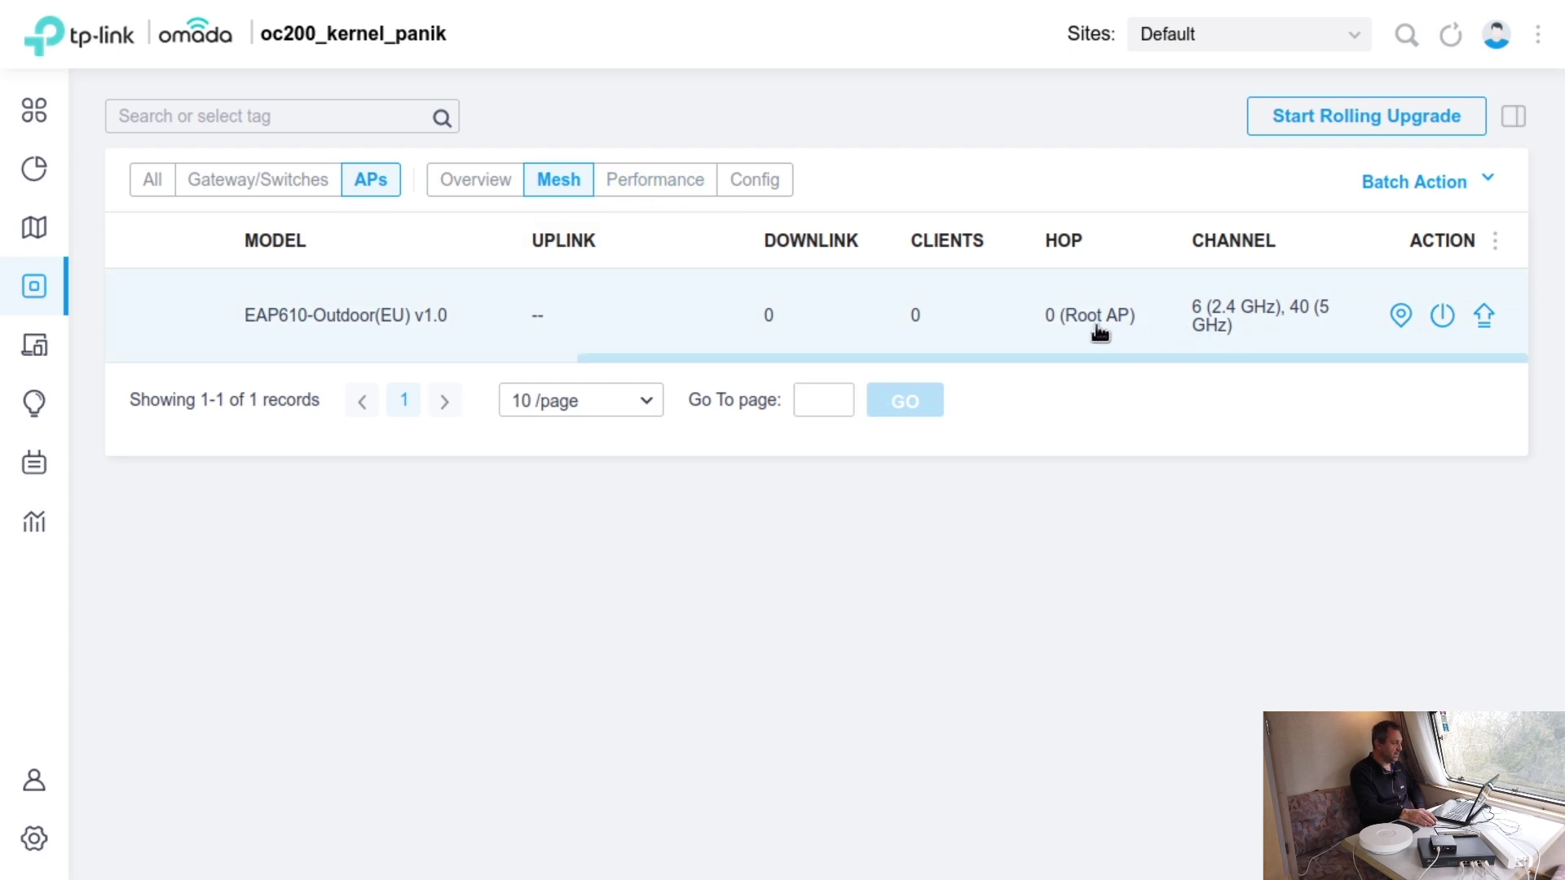
pyautogui.click(694, 194)
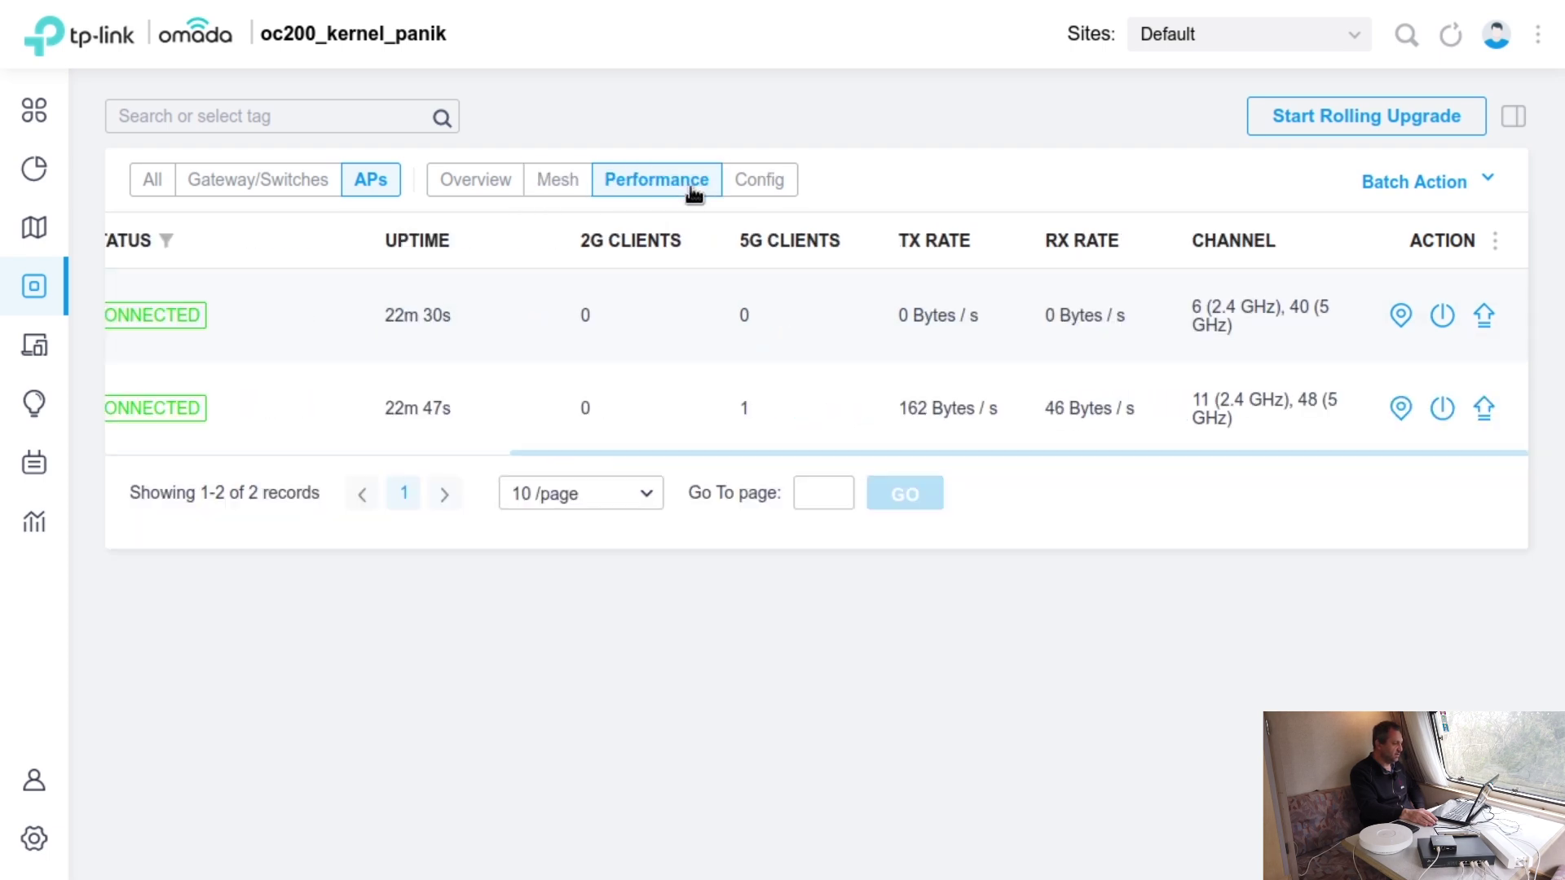
pyautogui.click(739, 189)
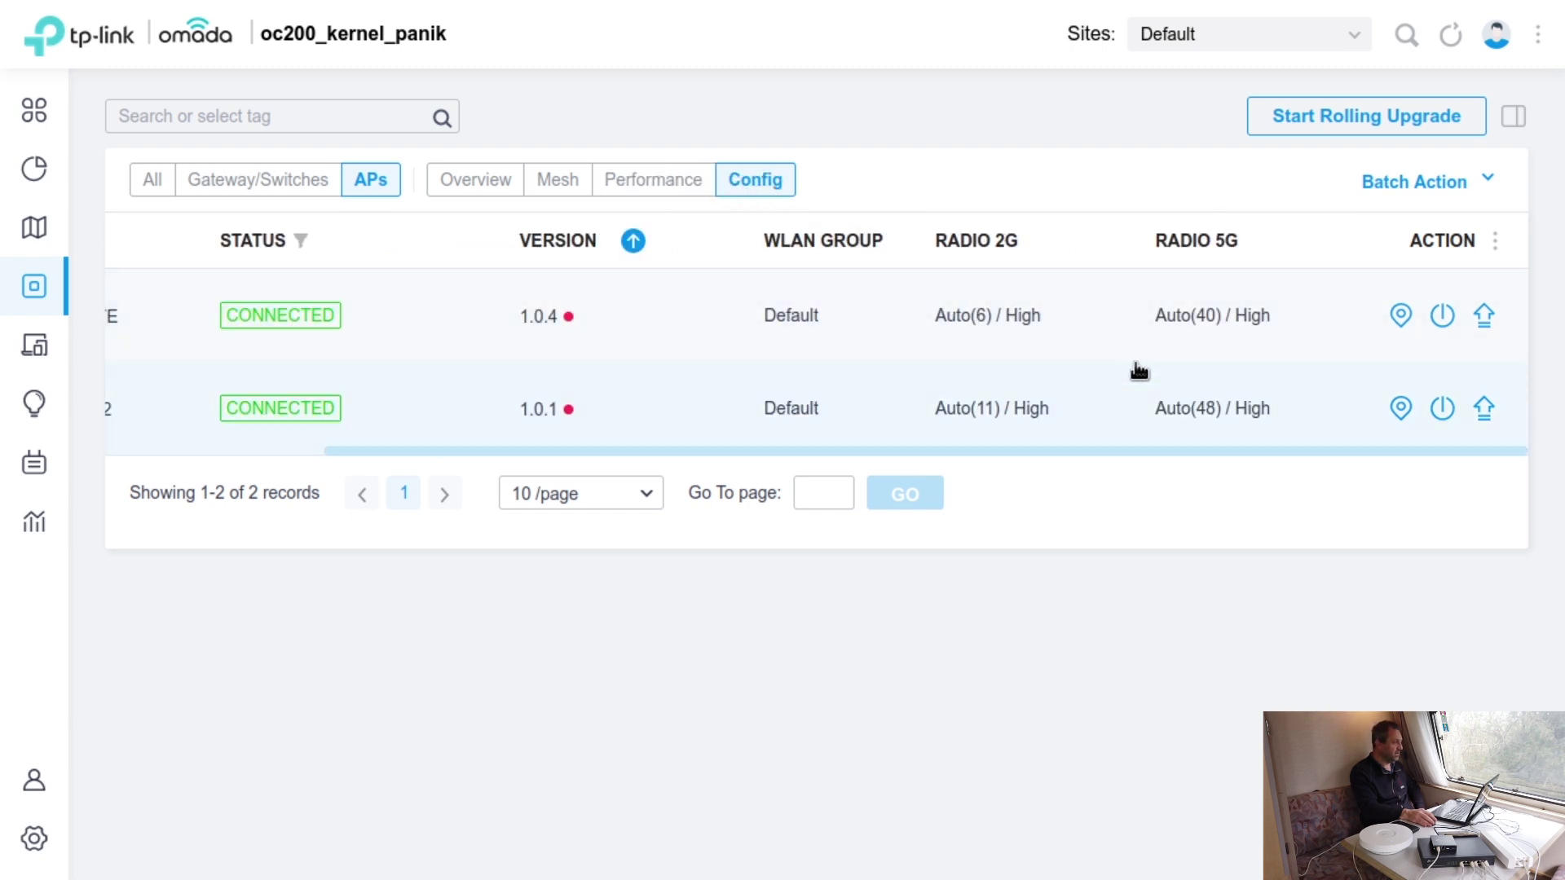
pyautogui.moveTo(1161, 450); pyautogui.dragTo(1343, 446)
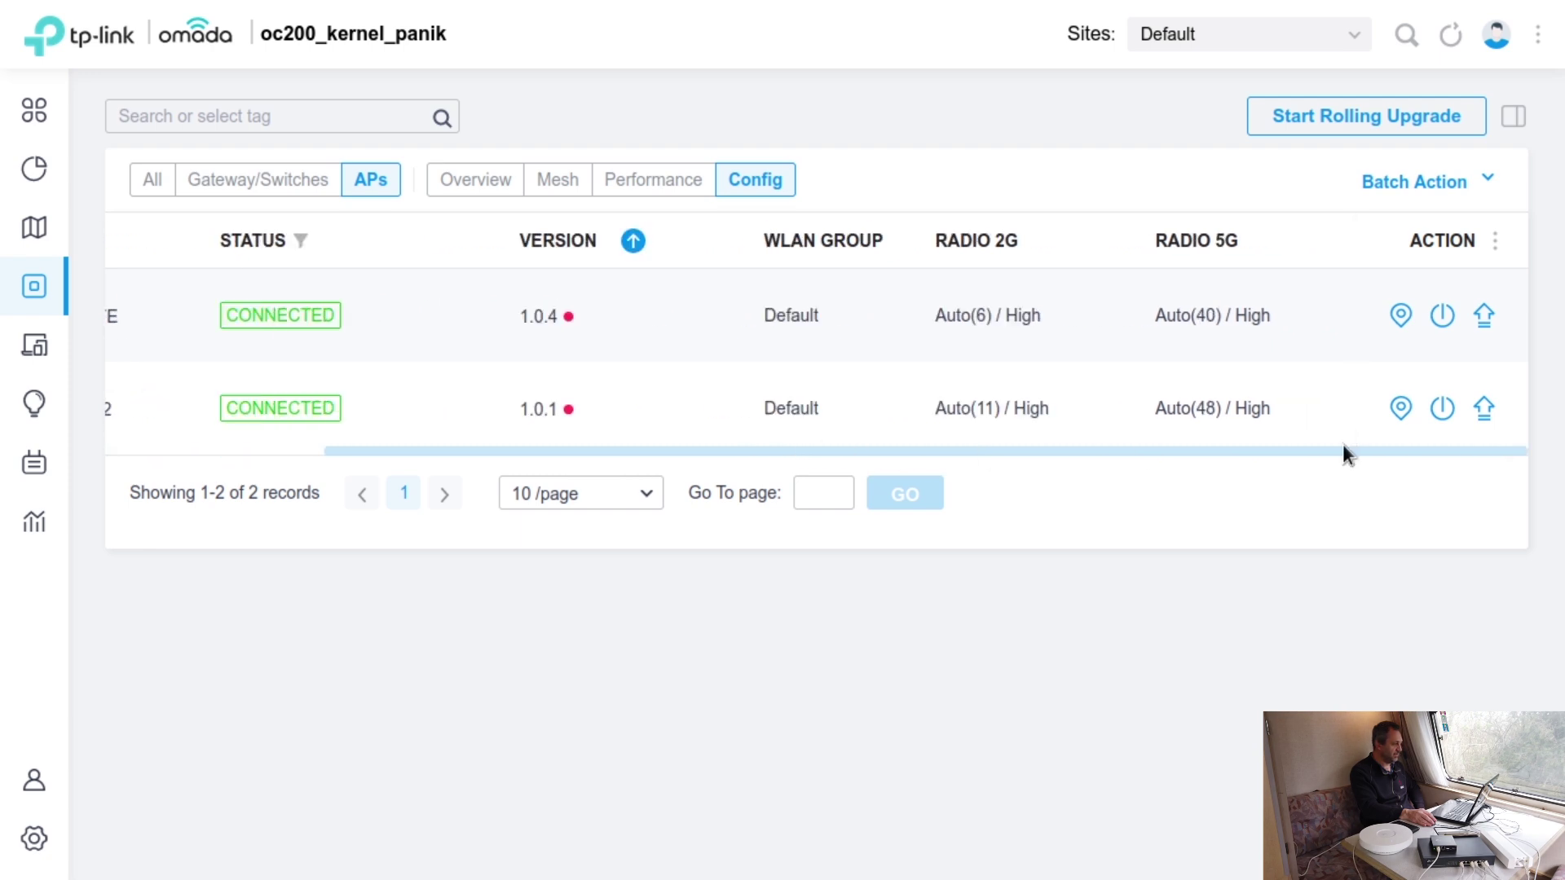
# - Open the EAP610-Outdoor access point's details panel
pyautogui.click(494, 333)
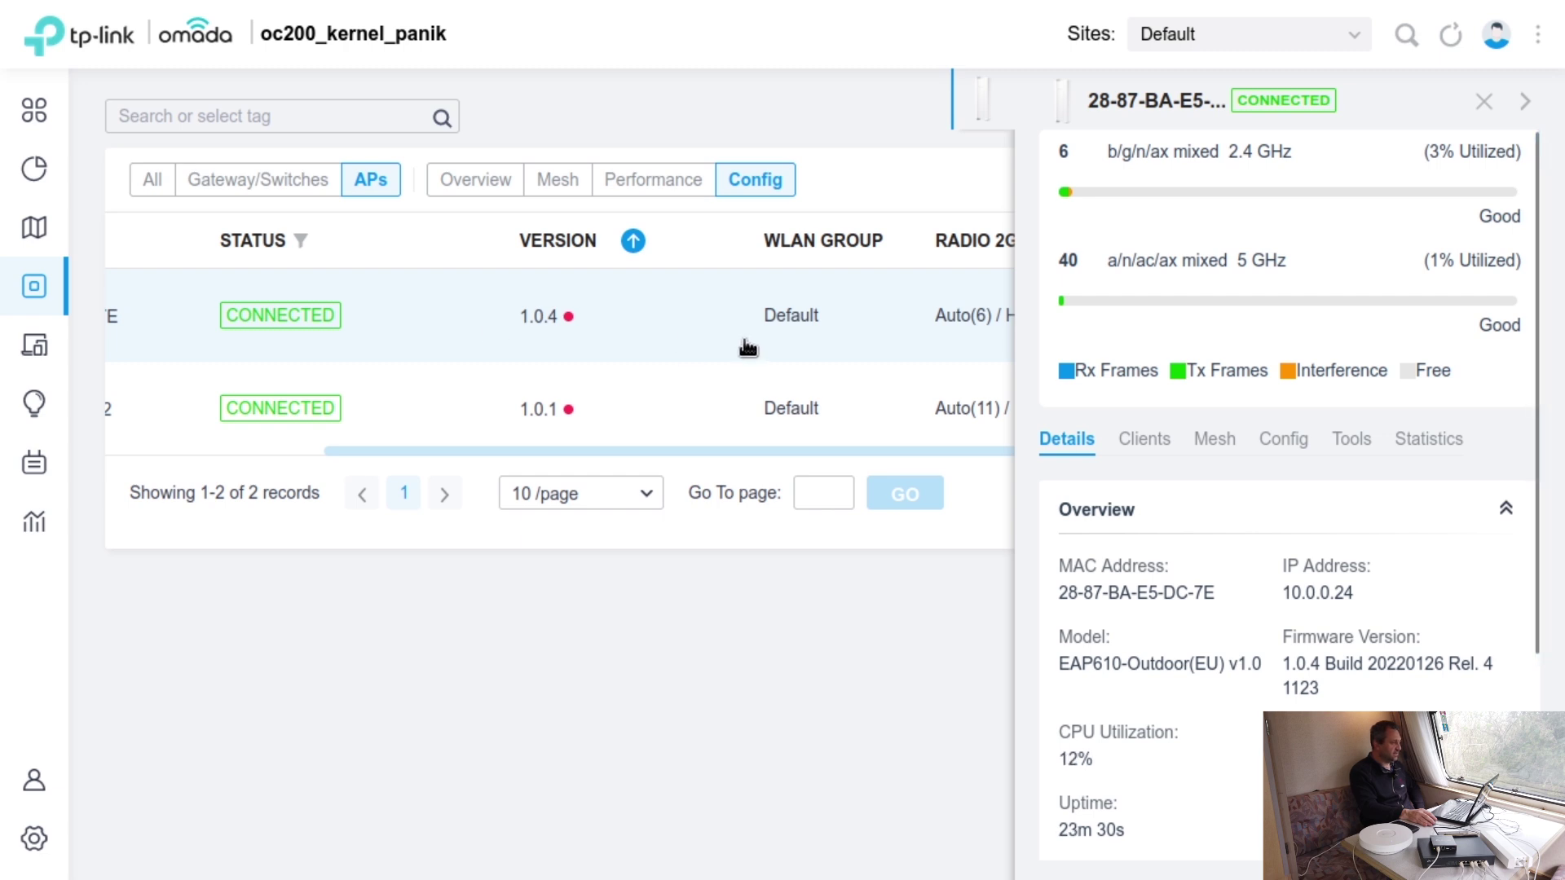
pyautogui.moveTo(647, 451); pyautogui.dragTo(777, 452)
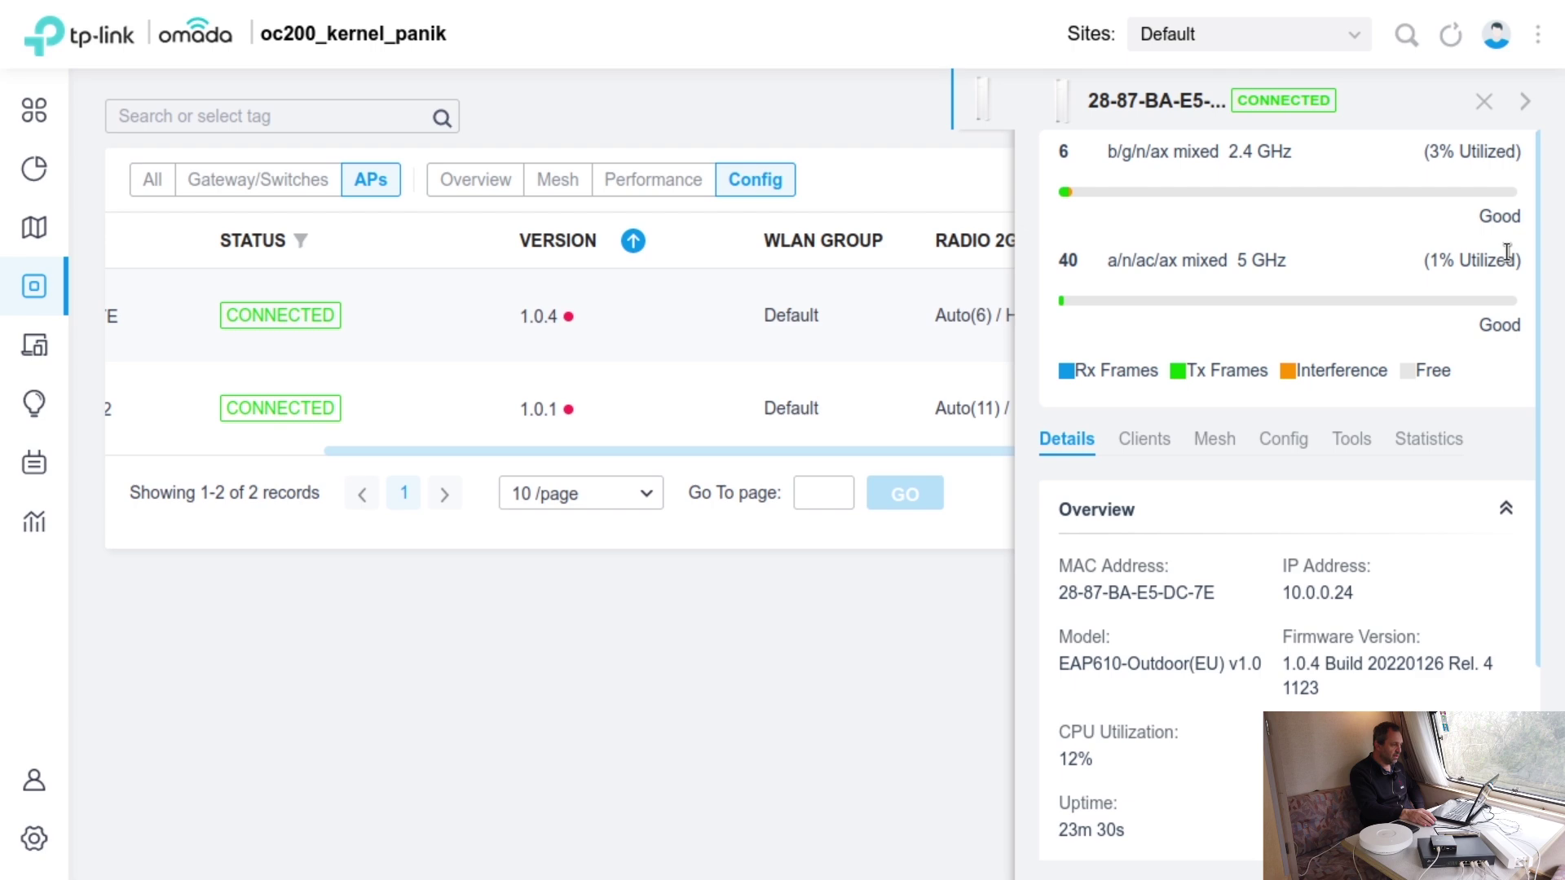
pyautogui.moveTo(1423, 201)
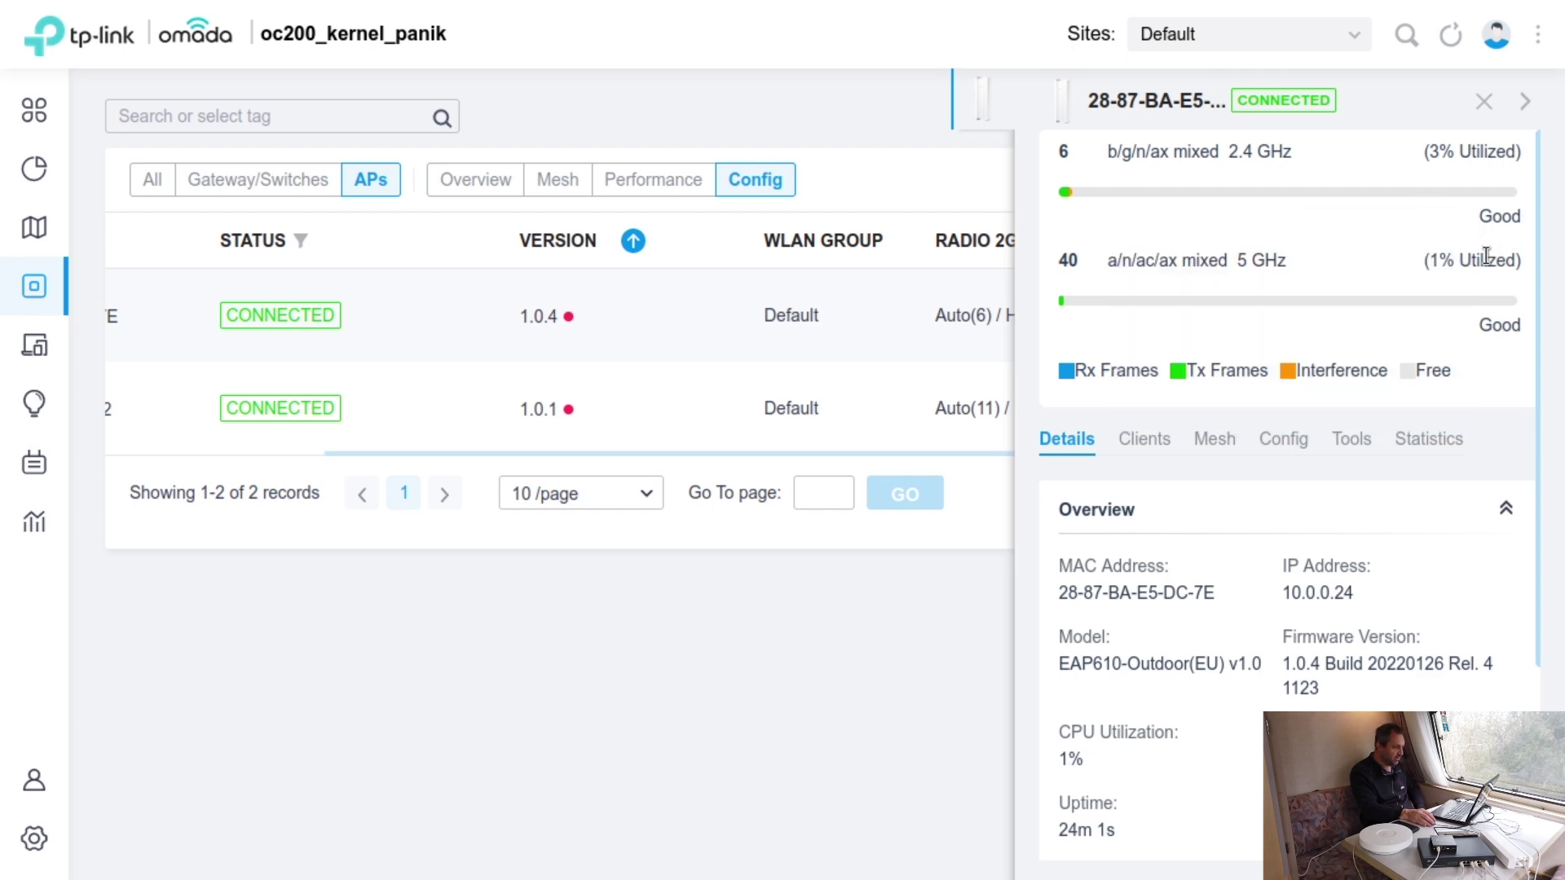
pyautogui.scroll(-3, 1477, 266)
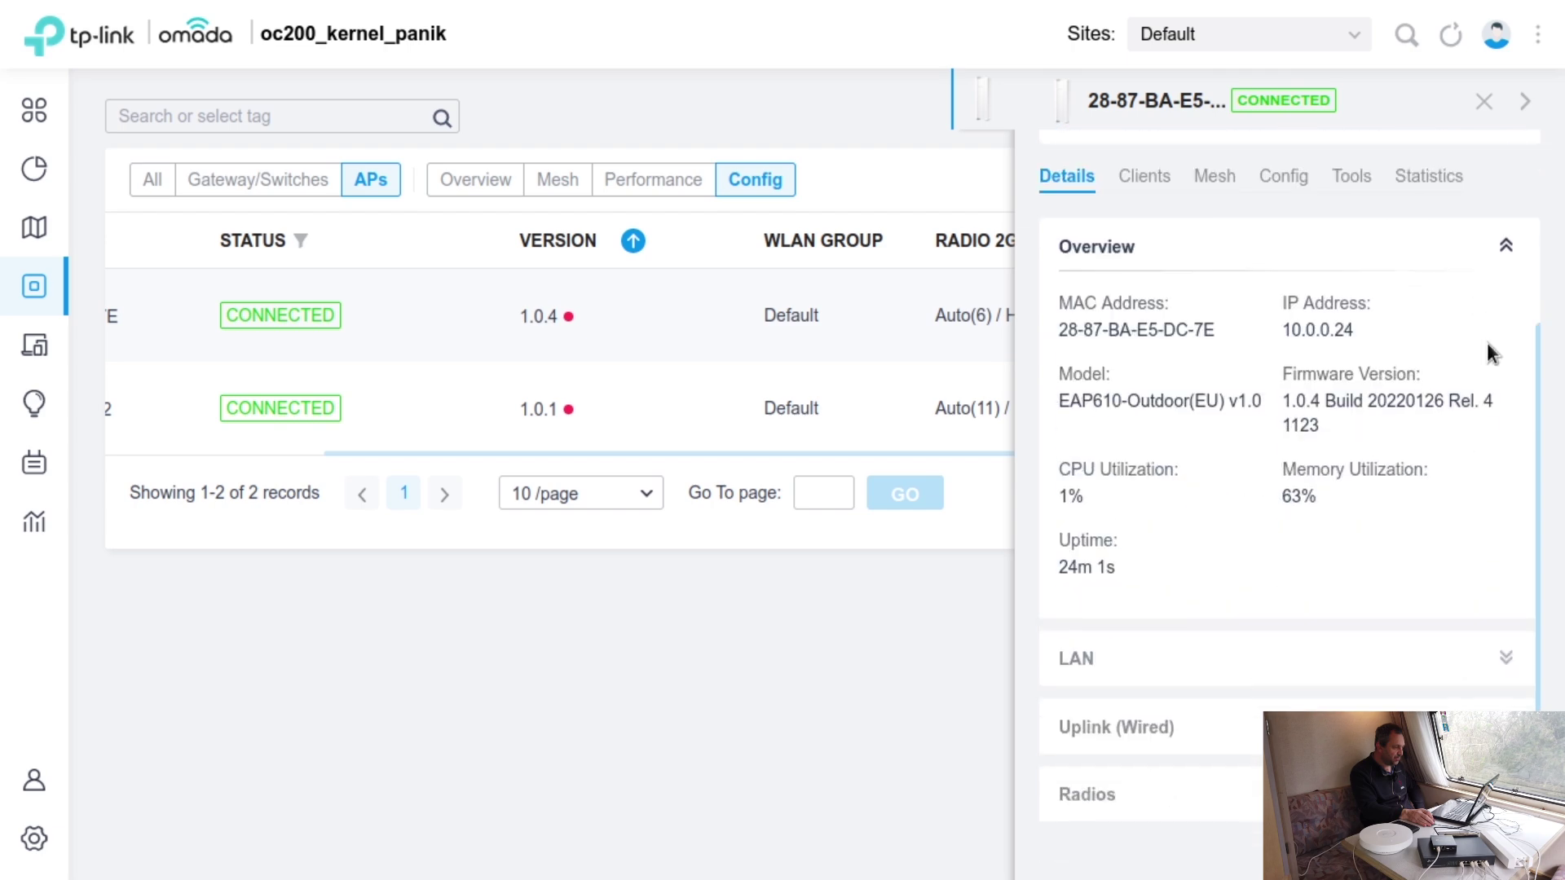
# - Expand LAN, wired Uplink and Radios, checking both 5 GHz and 2.4 GHz radios
pyautogui.click(1507, 661)
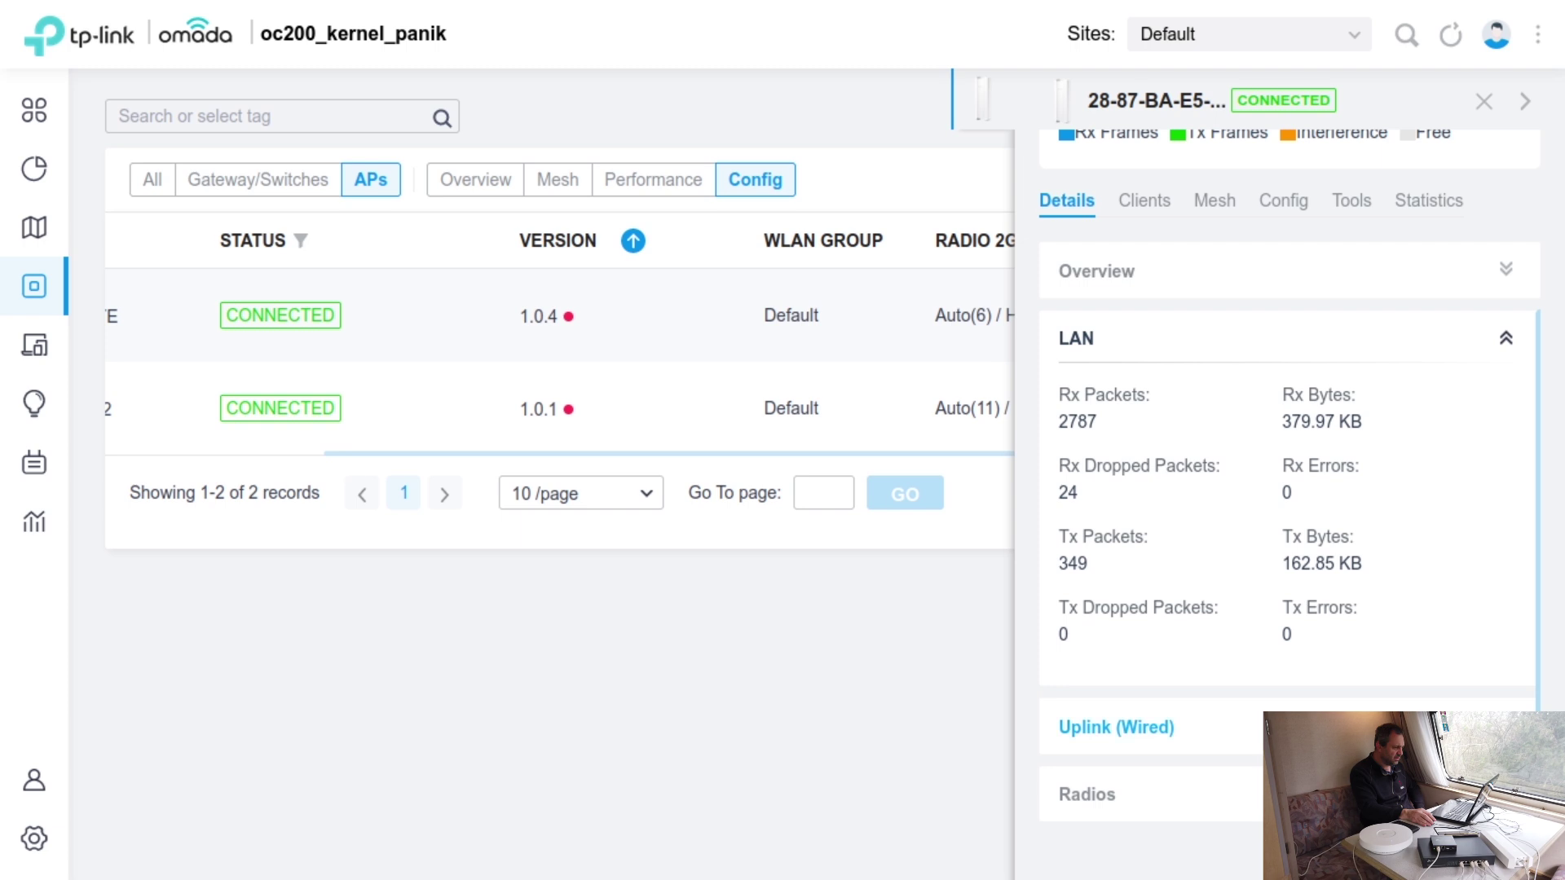
pyautogui.click(1507, 727)
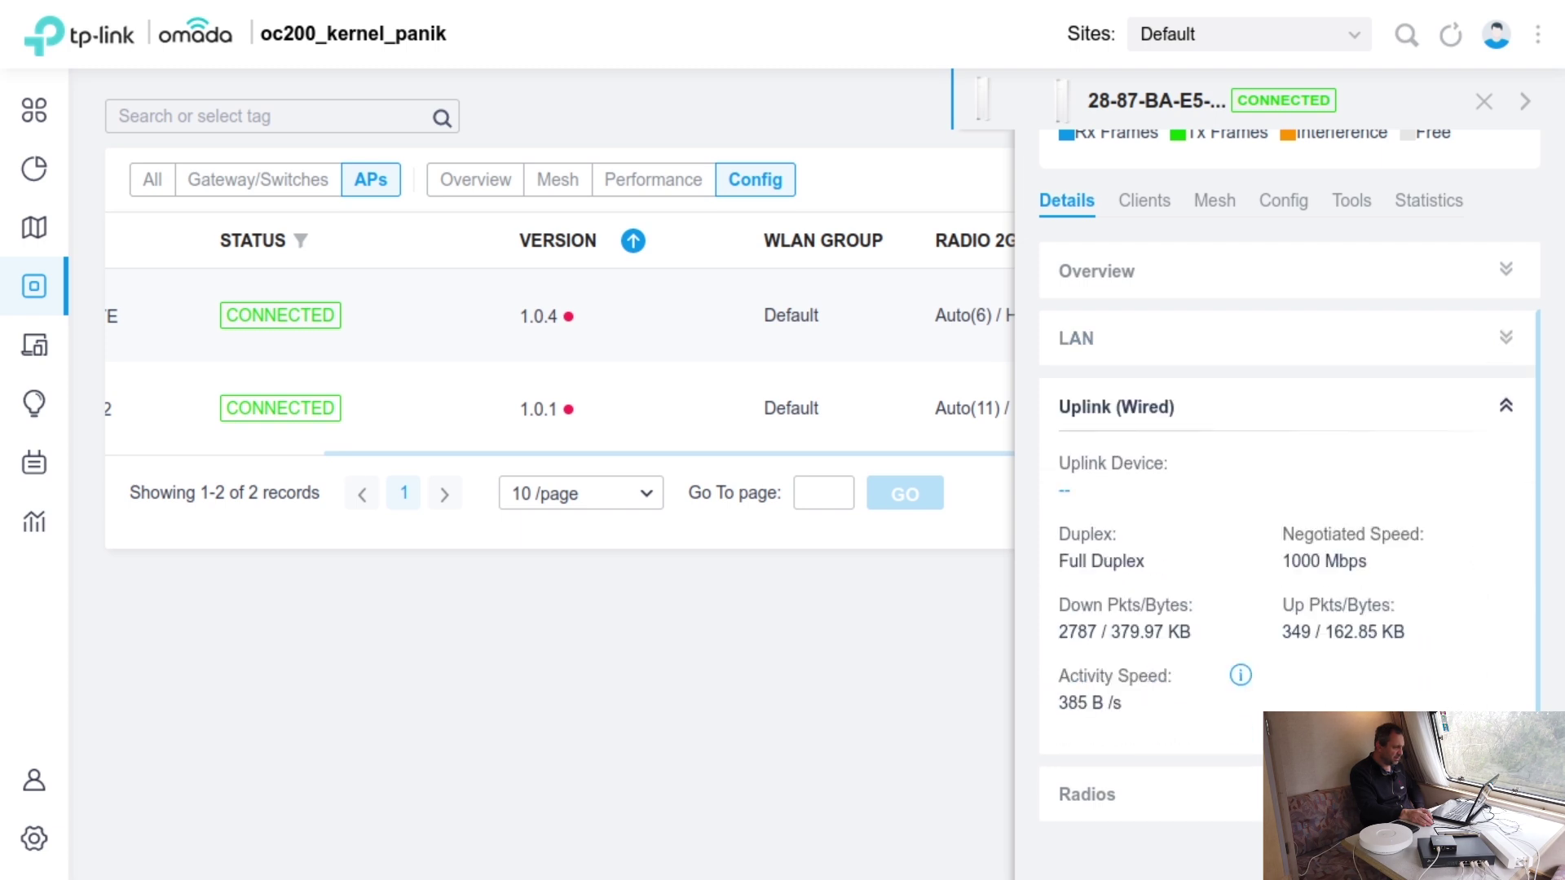
pyautogui.click(1507, 794)
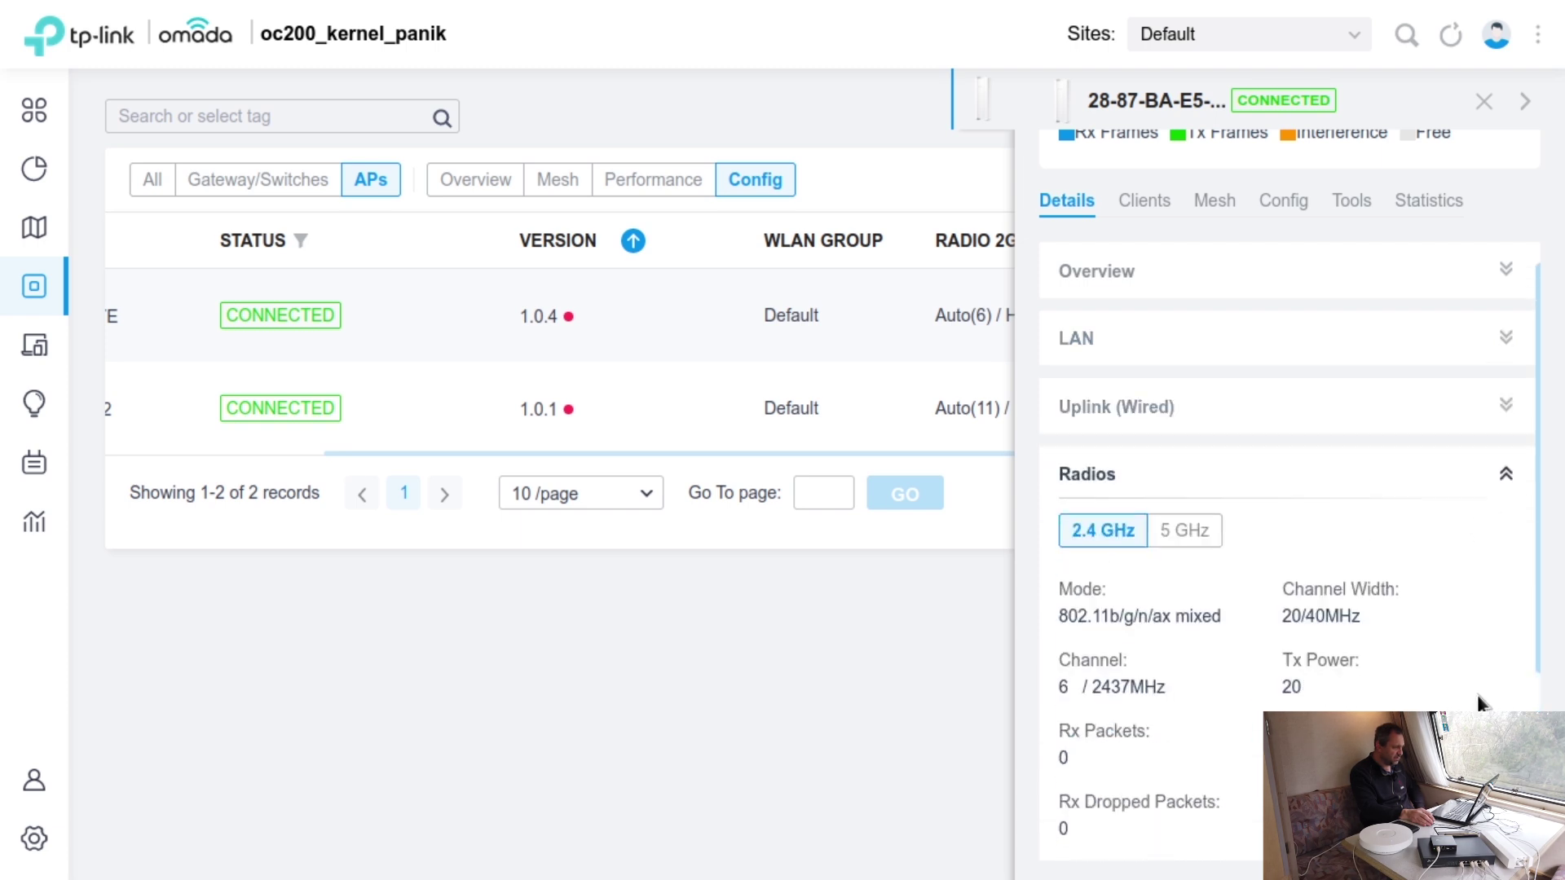
pyautogui.click(1212, 533)
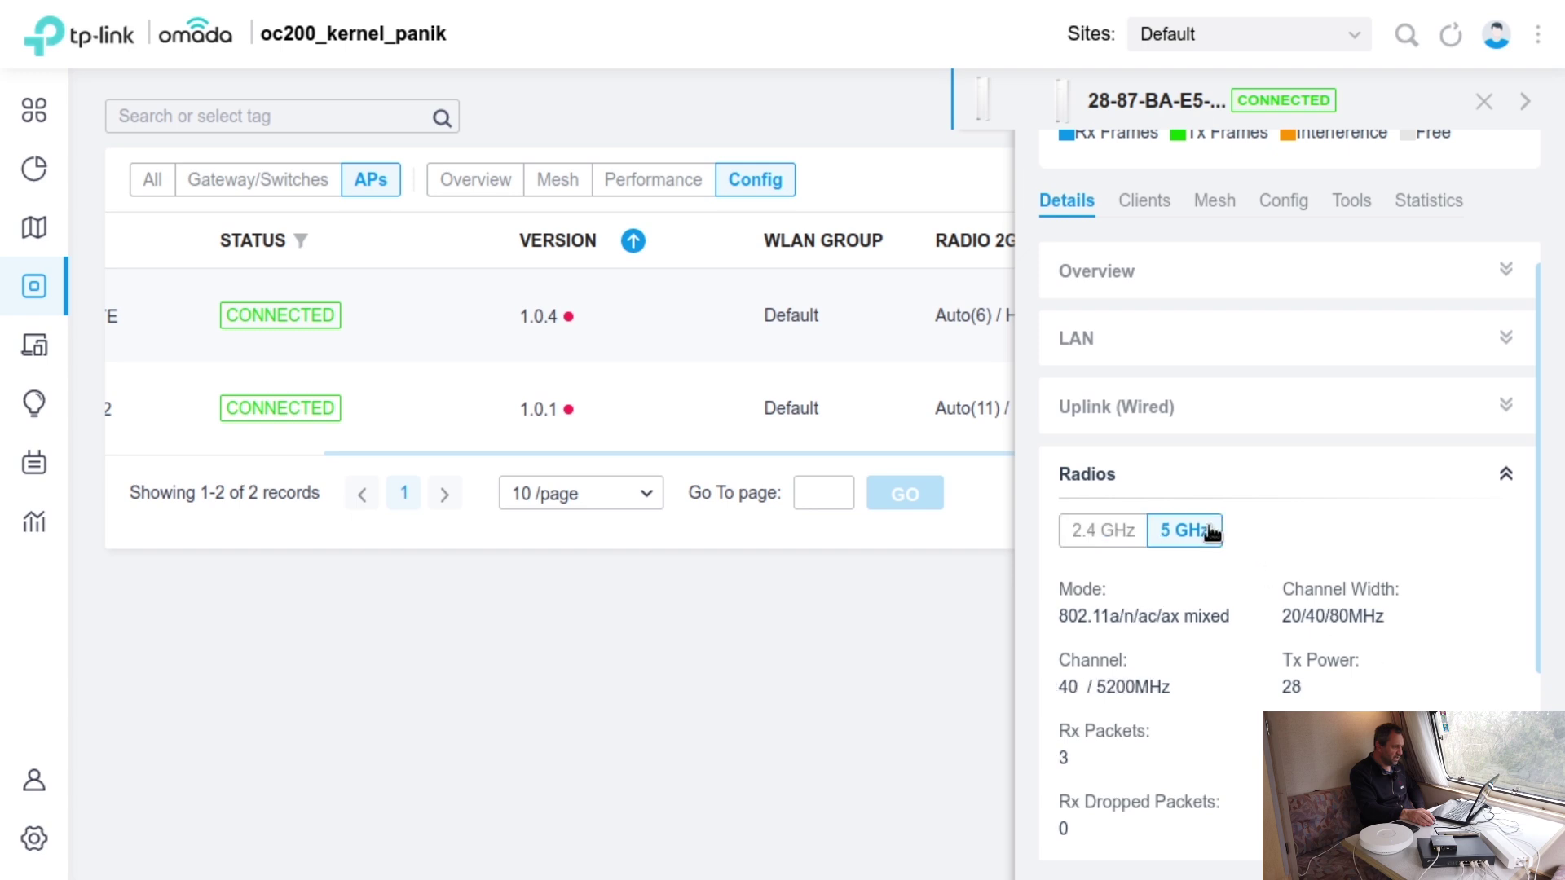
pyautogui.click(1107, 533)
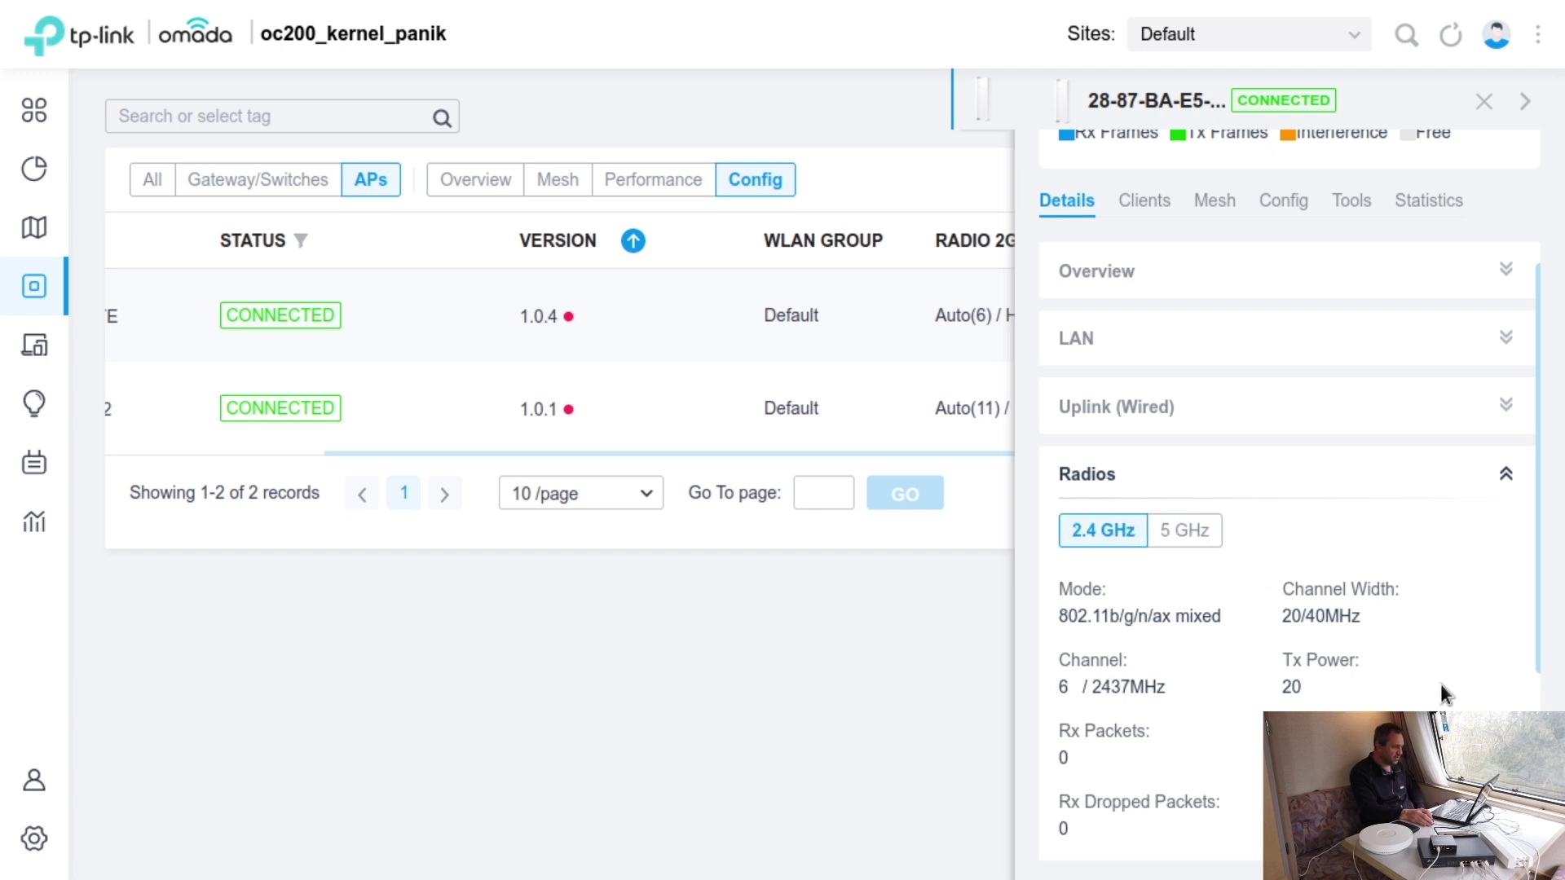
pyautogui.scroll(3, 1125, 489)
# - Review the AP's Clients and Mesh tabs, ending on its Config tab
pyautogui.click(1146, 440)
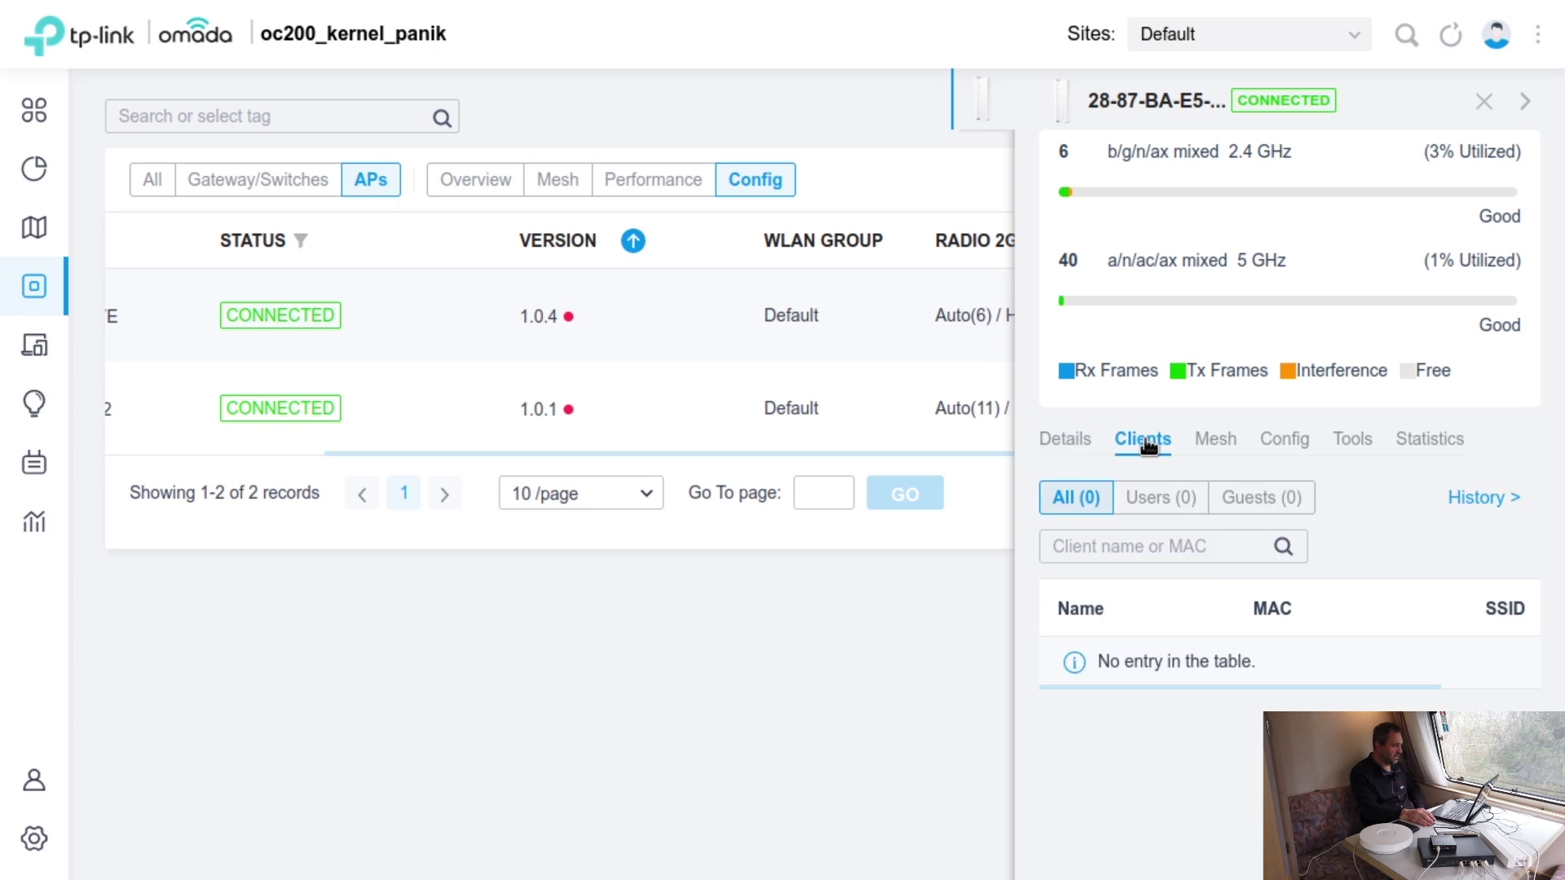
pyautogui.click(1221, 440)
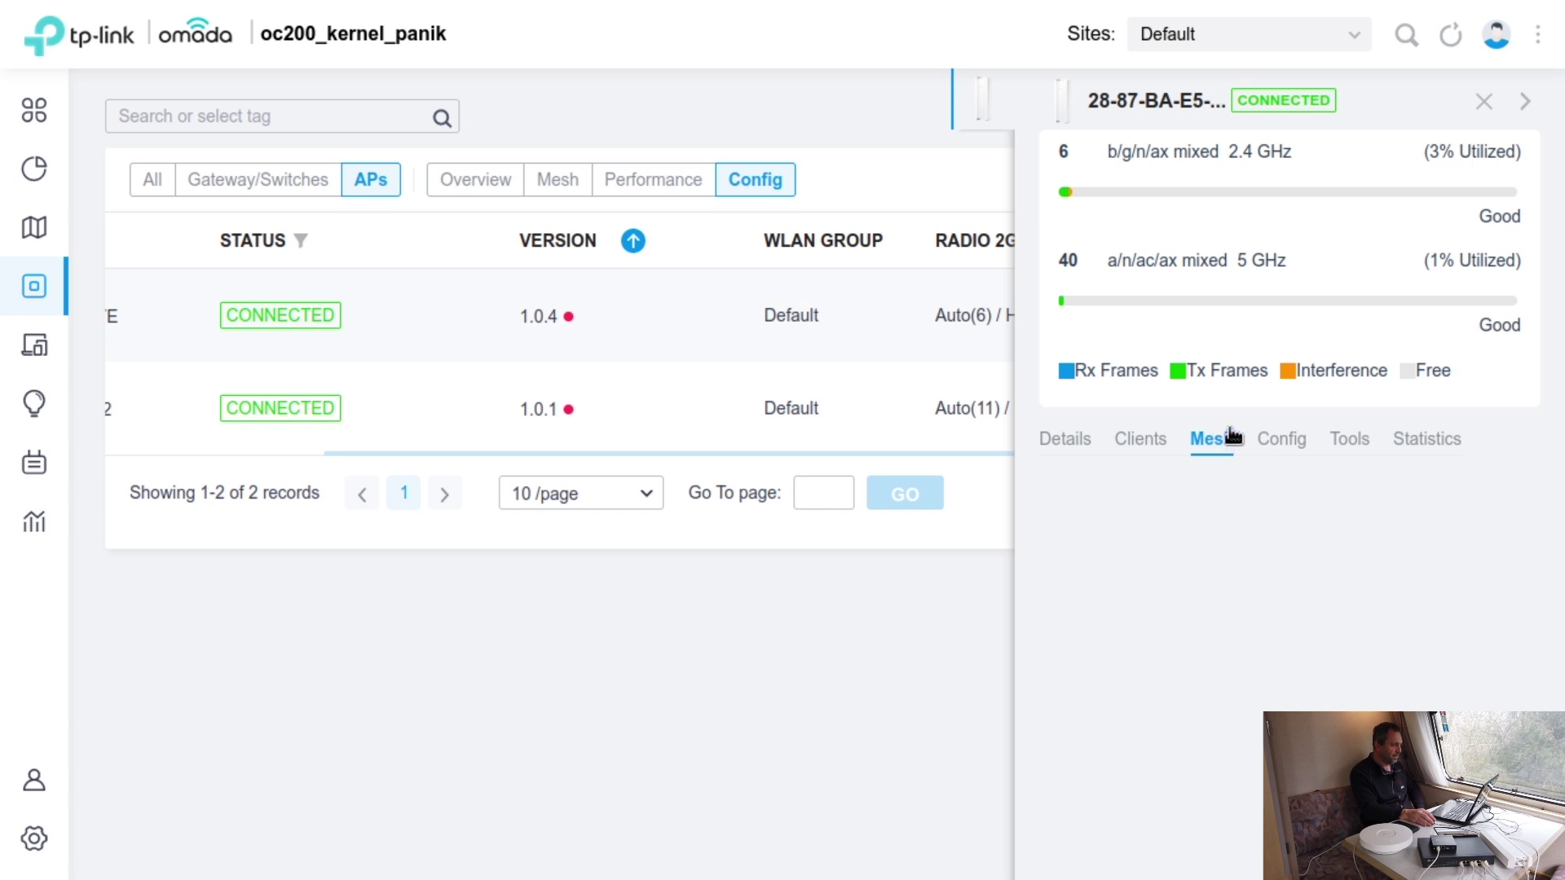
pyautogui.click(1282, 443)
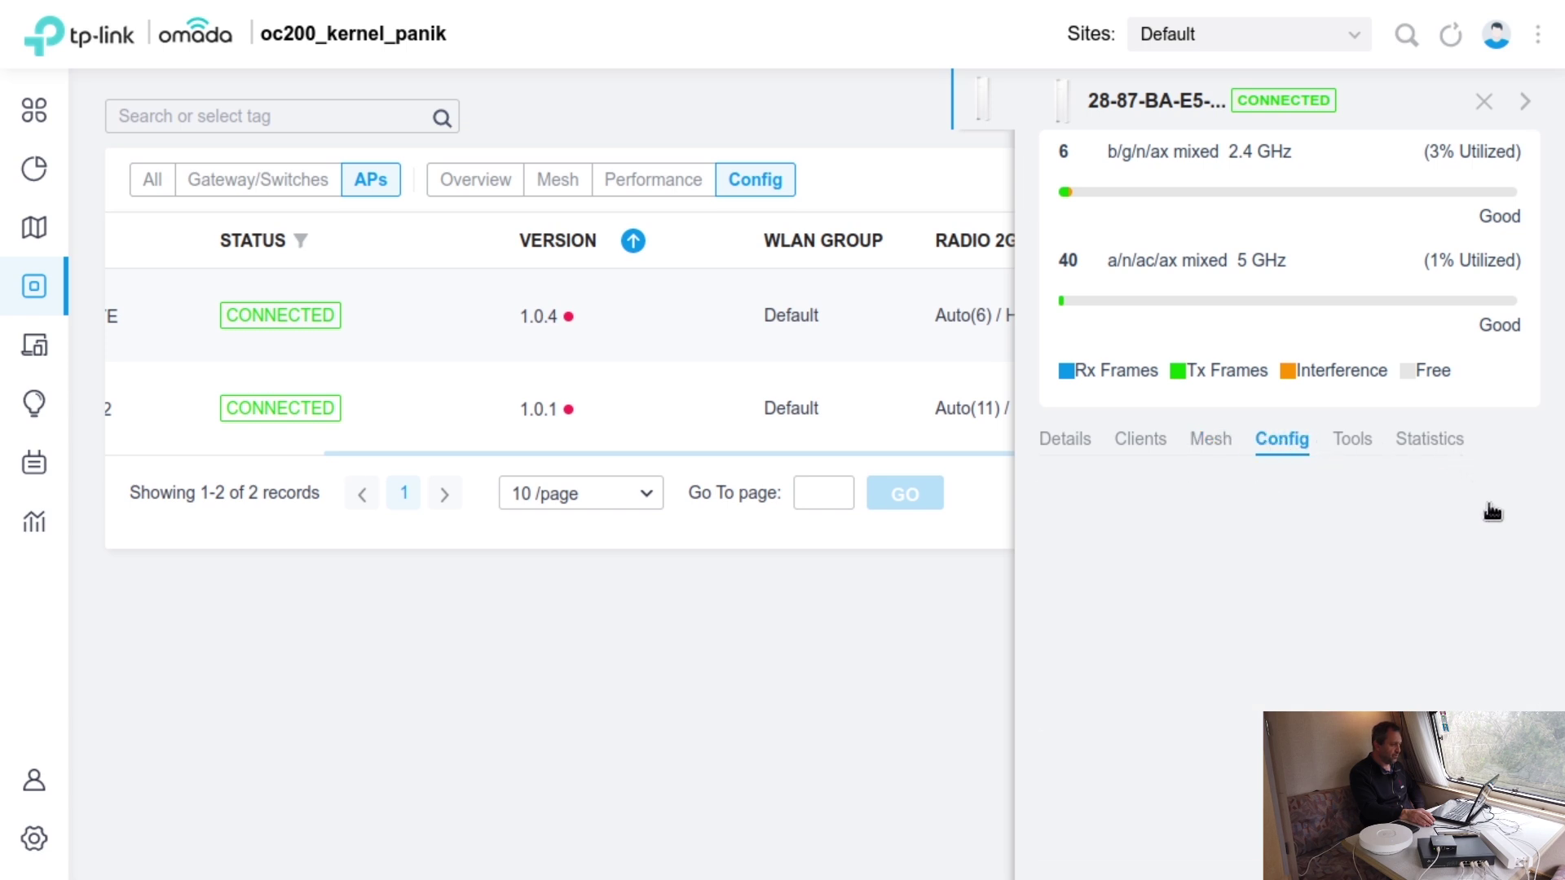
# - Scroll the Config tab and expand the outdoor AP's IP settings
pyautogui.scroll(-1, 1504, 597)
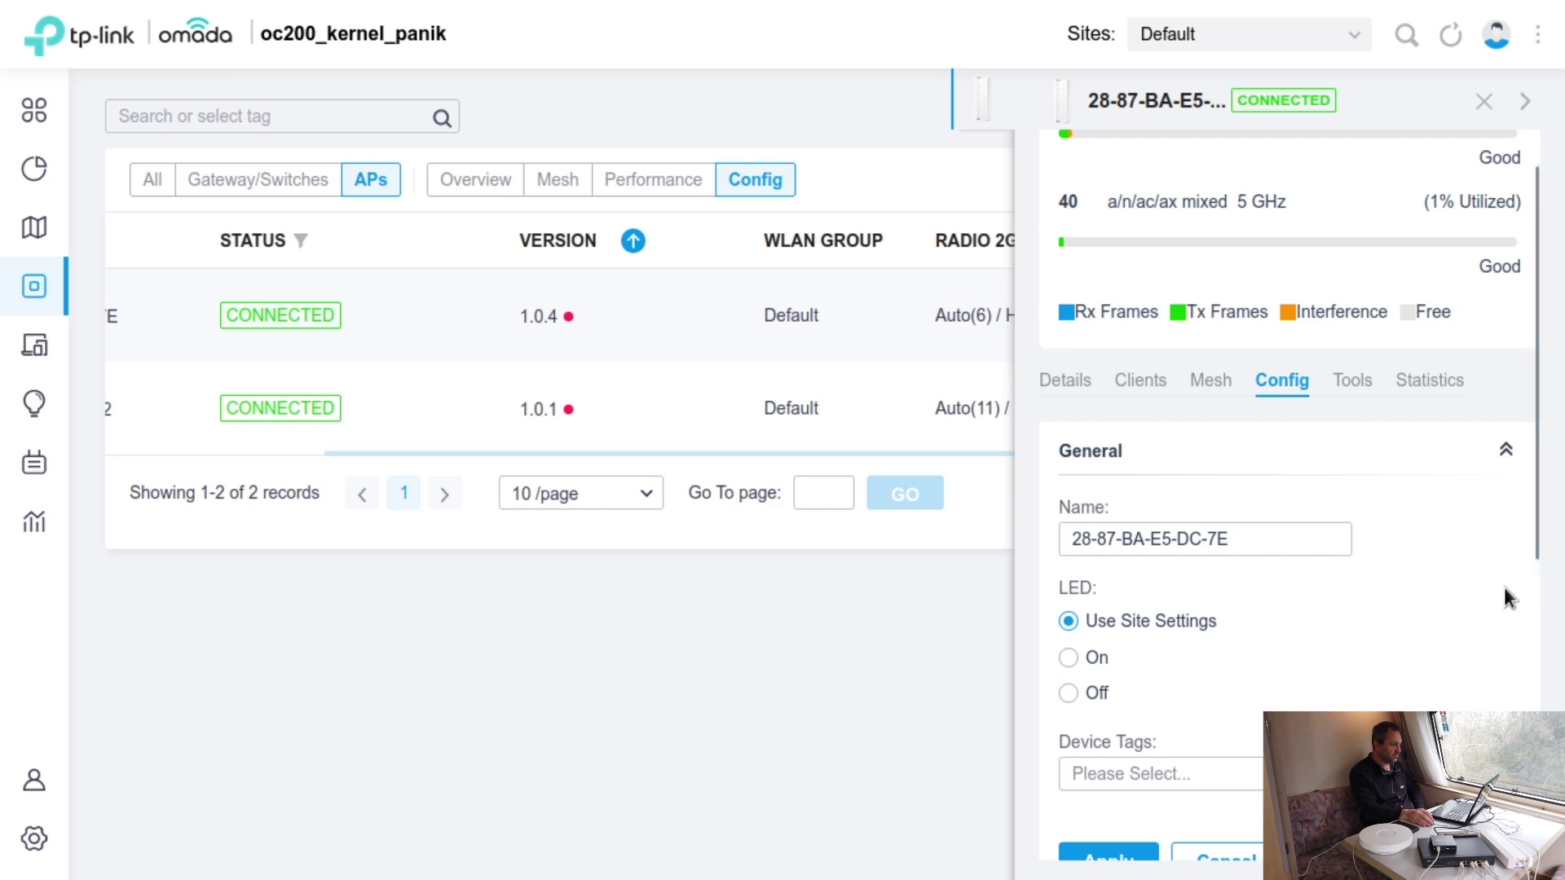
pyautogui.scroll(-1, 1504, 598)
pyautogui.scroll(-4, 1503, 586)
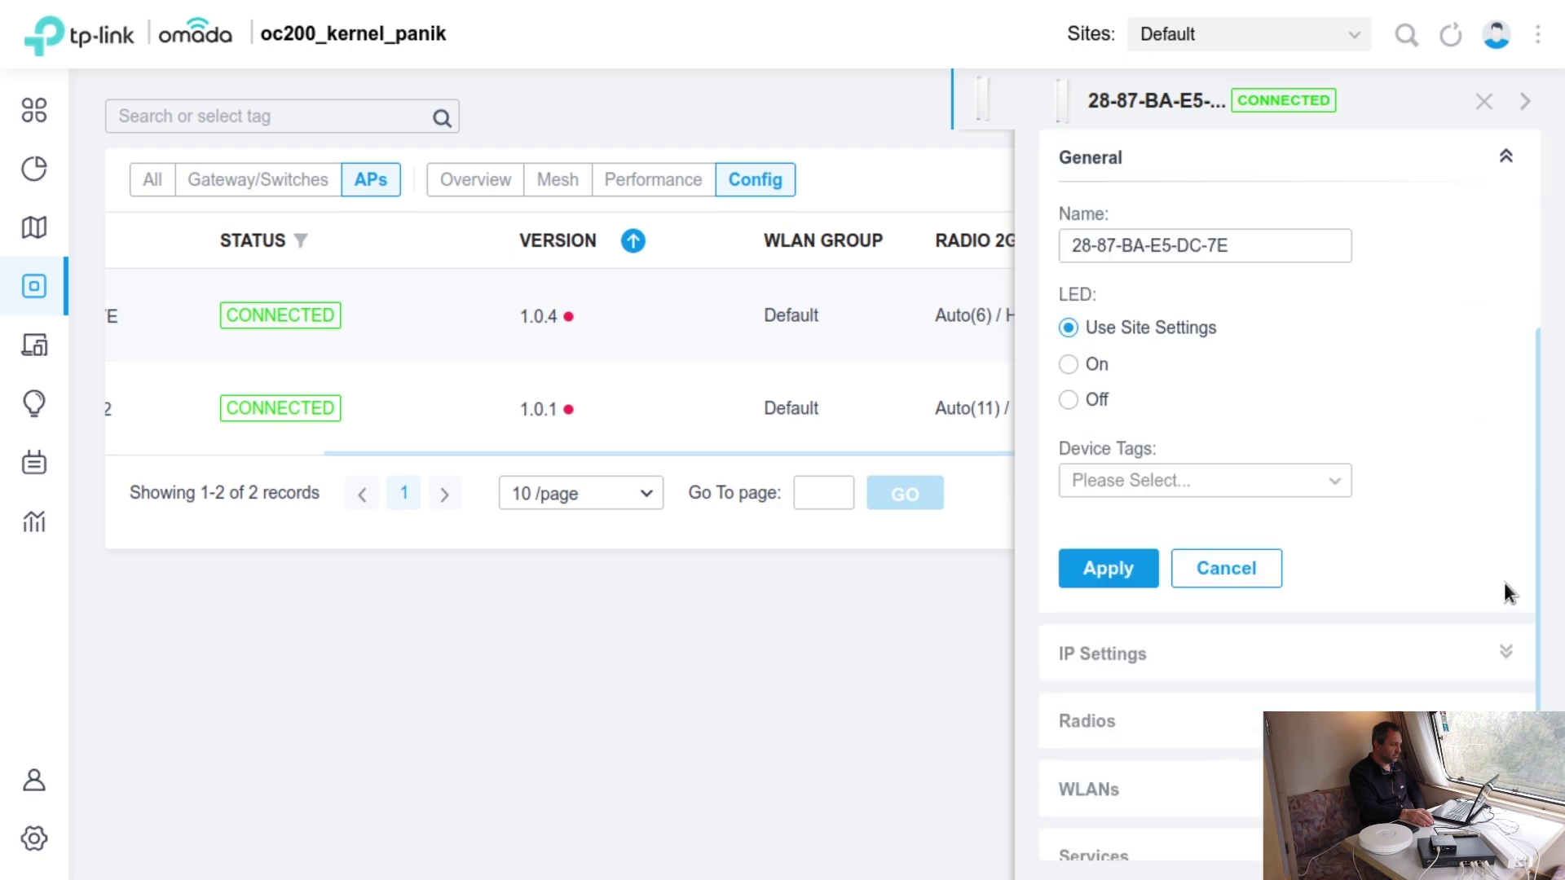
pyautogui.scroll(-3, 1504, 587)
pyautogui.click(1504, 481)
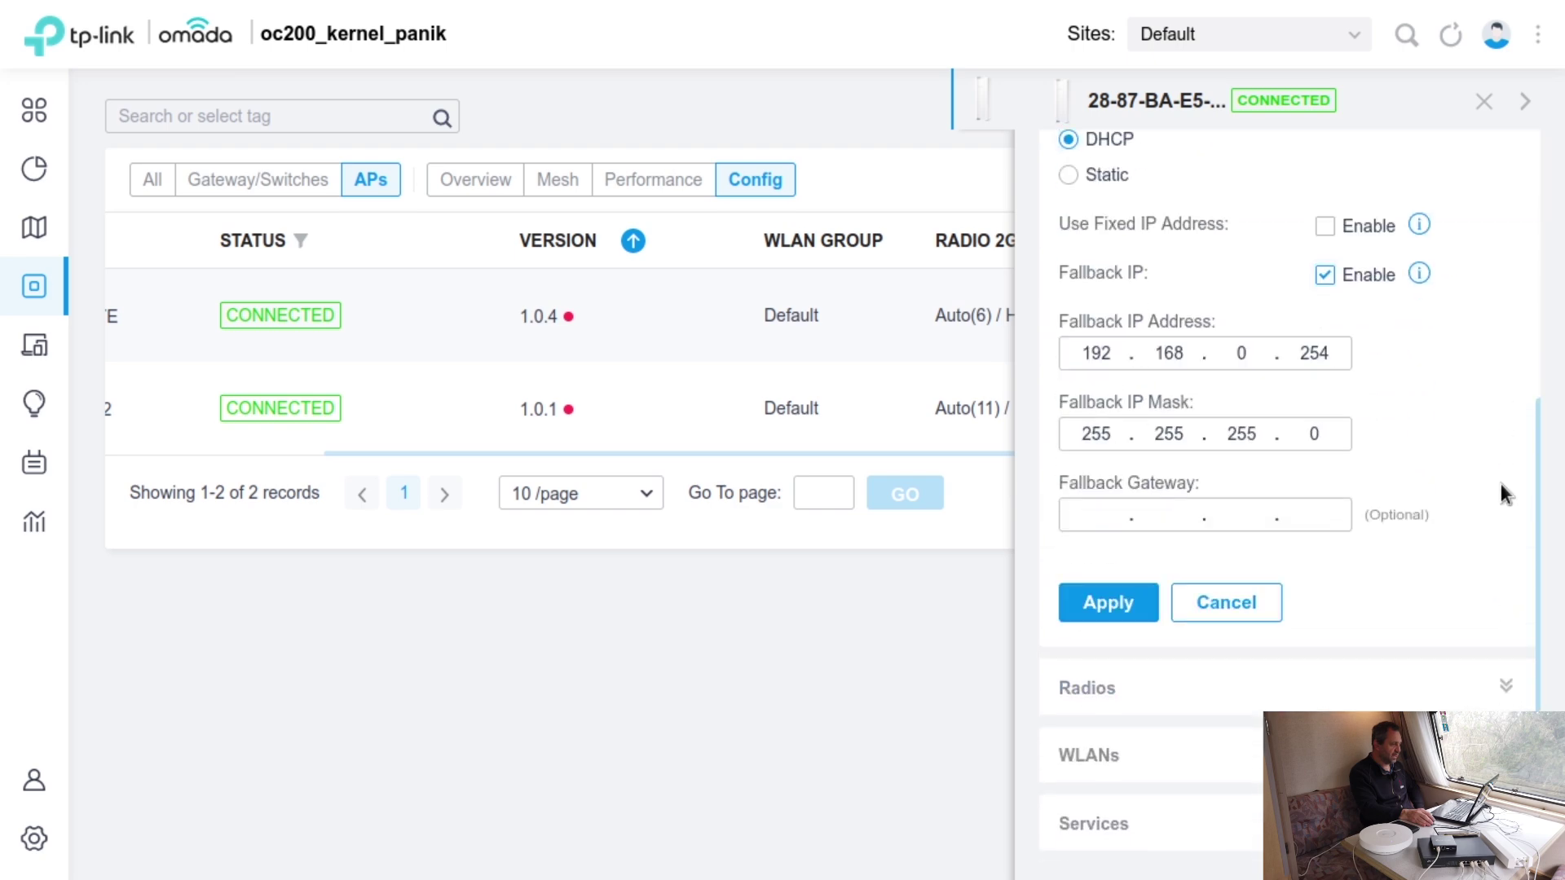
pyautogui.scroll(2, 1509, 488)
pyautogui.scroll(-5, 1509, 496)
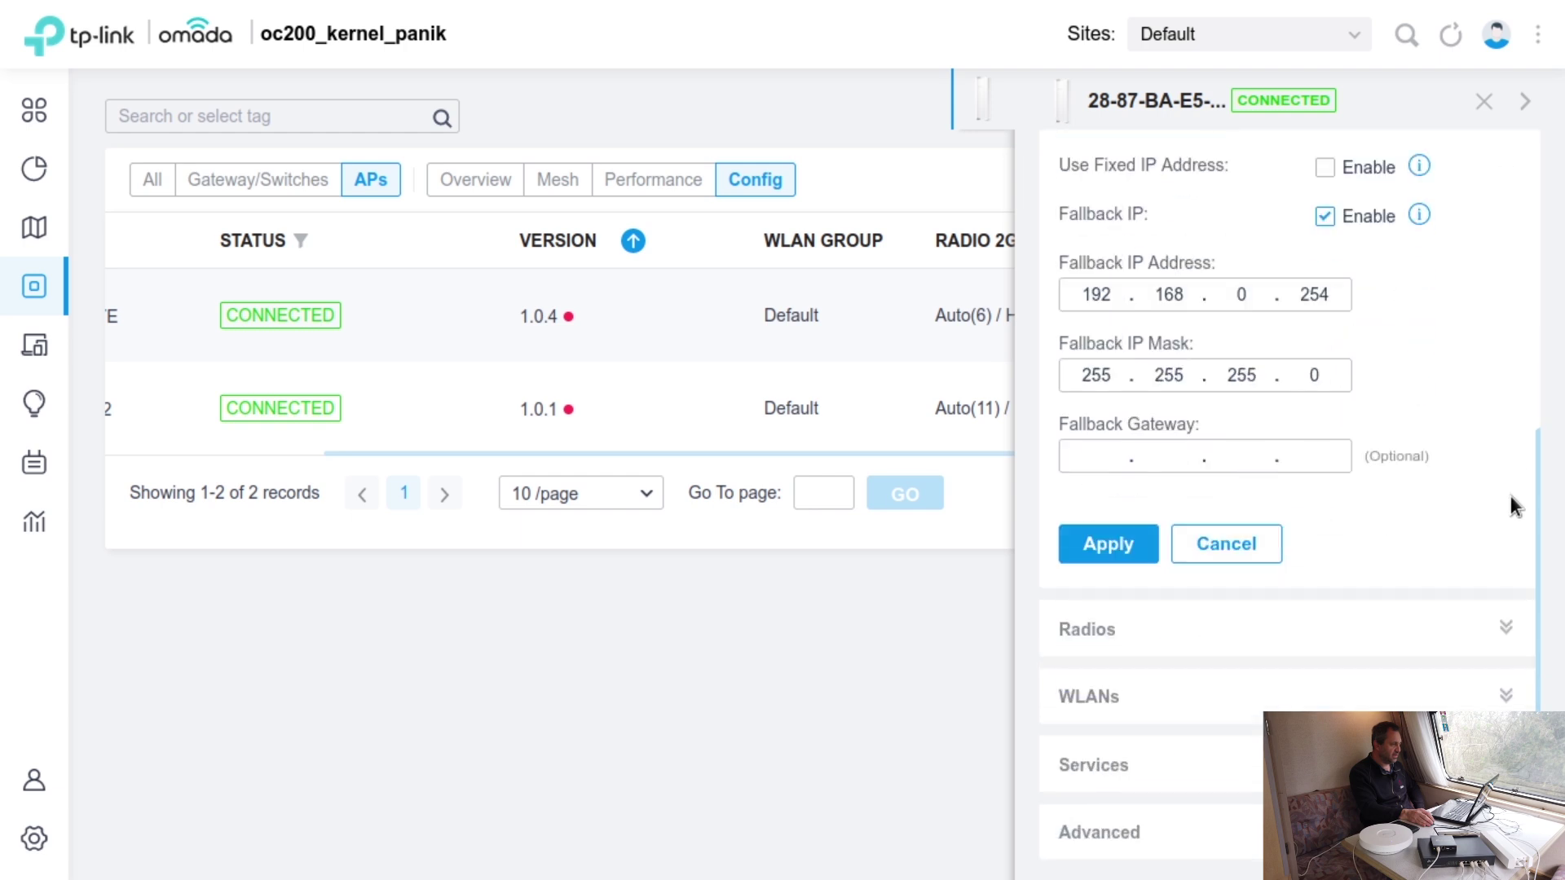
# - Review the AP's radio settings for both 5 GHz and 2.4 GHz
pyautogui.click(1506, 507)
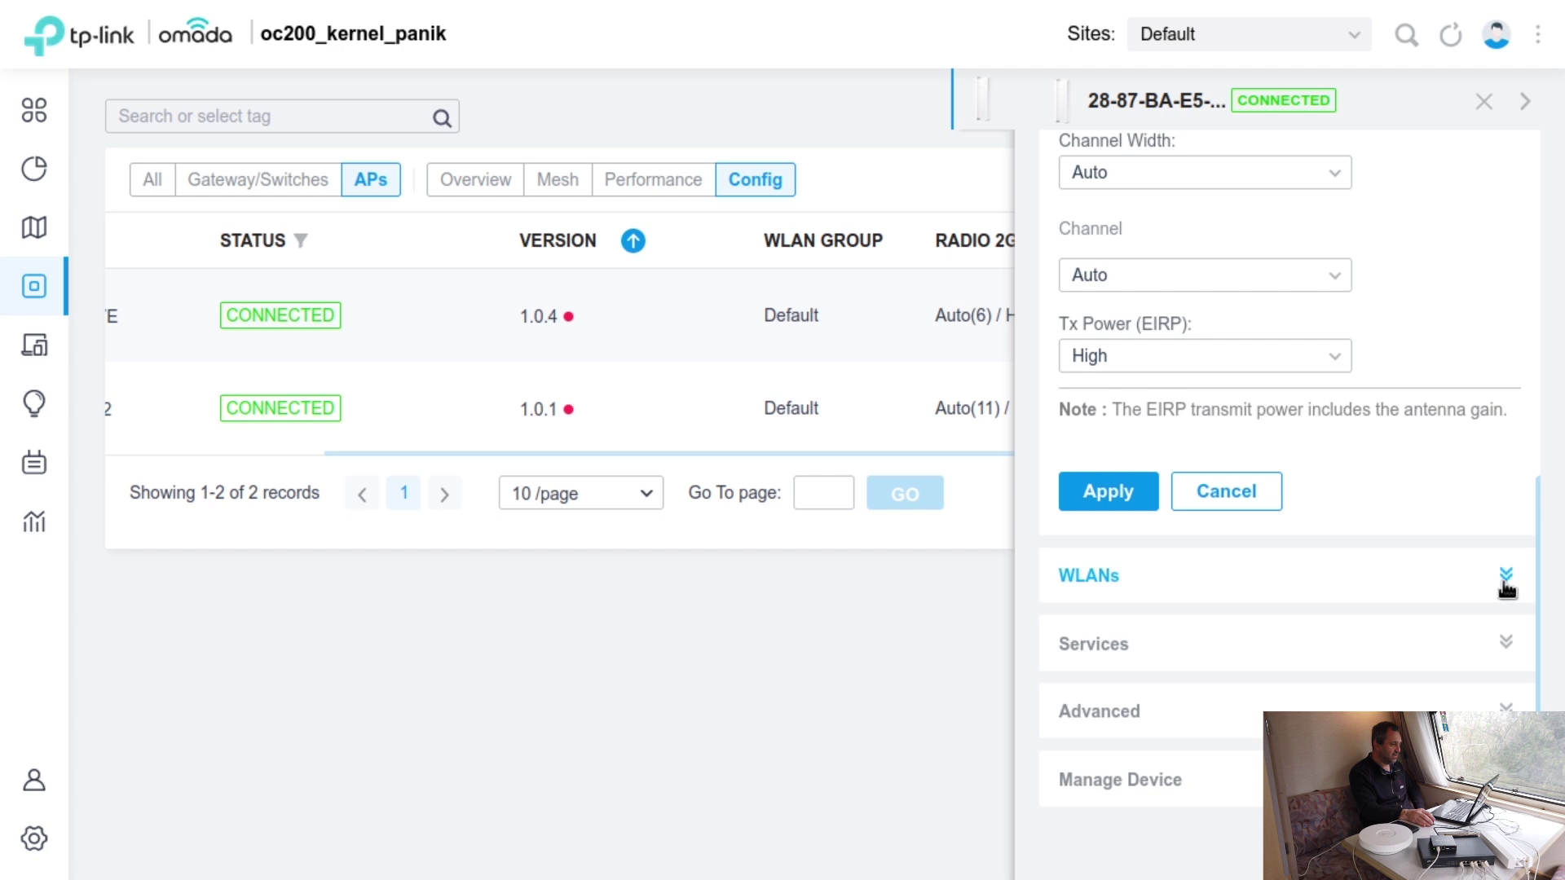
pyautogui.scroll(4, 1510, 489)
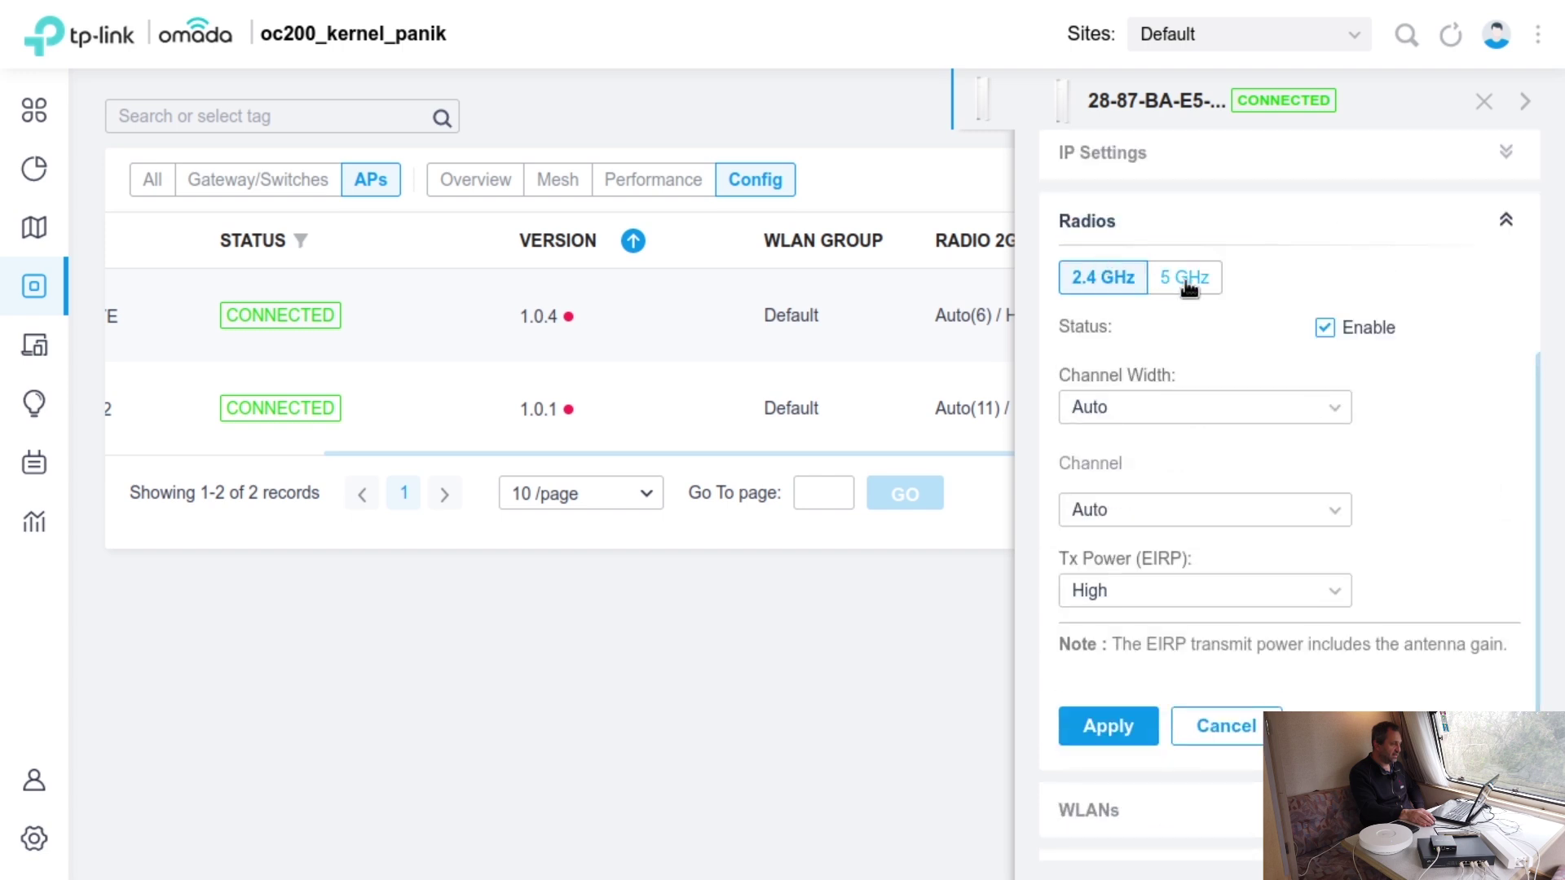
pyautogui.click(1188, 282)
pyautogui.click(1114, 279)
pyautogui.scroll(-4, 1464, 511)
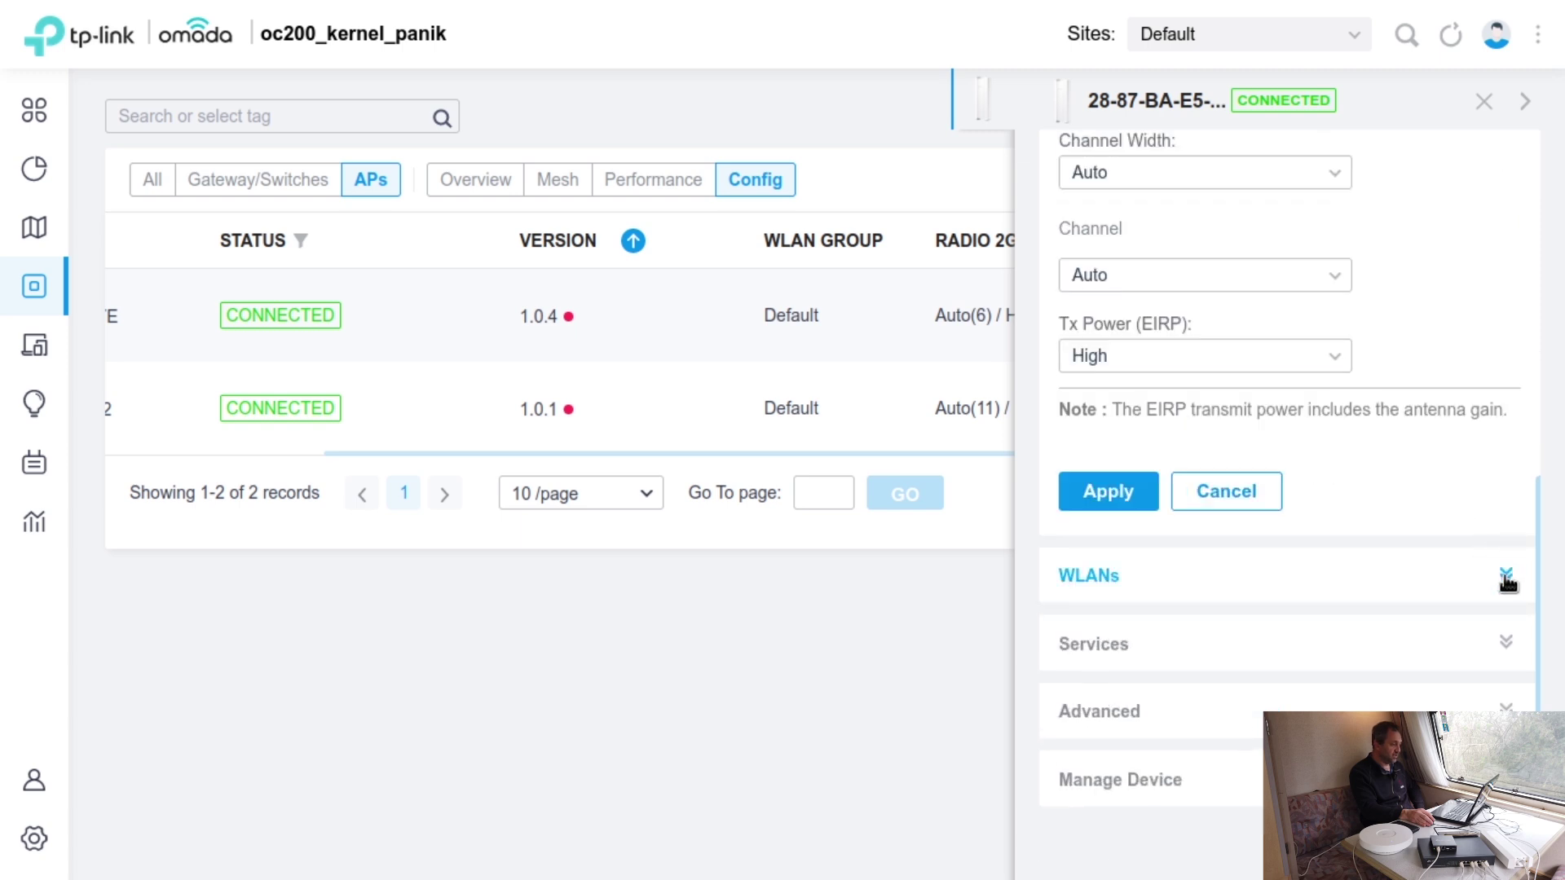
# - Expand WLAN assignments and keep the WLAN group as Default
pyautogui.click(1505, 577)
pyautogui.scroll(-4, 1500, 563)
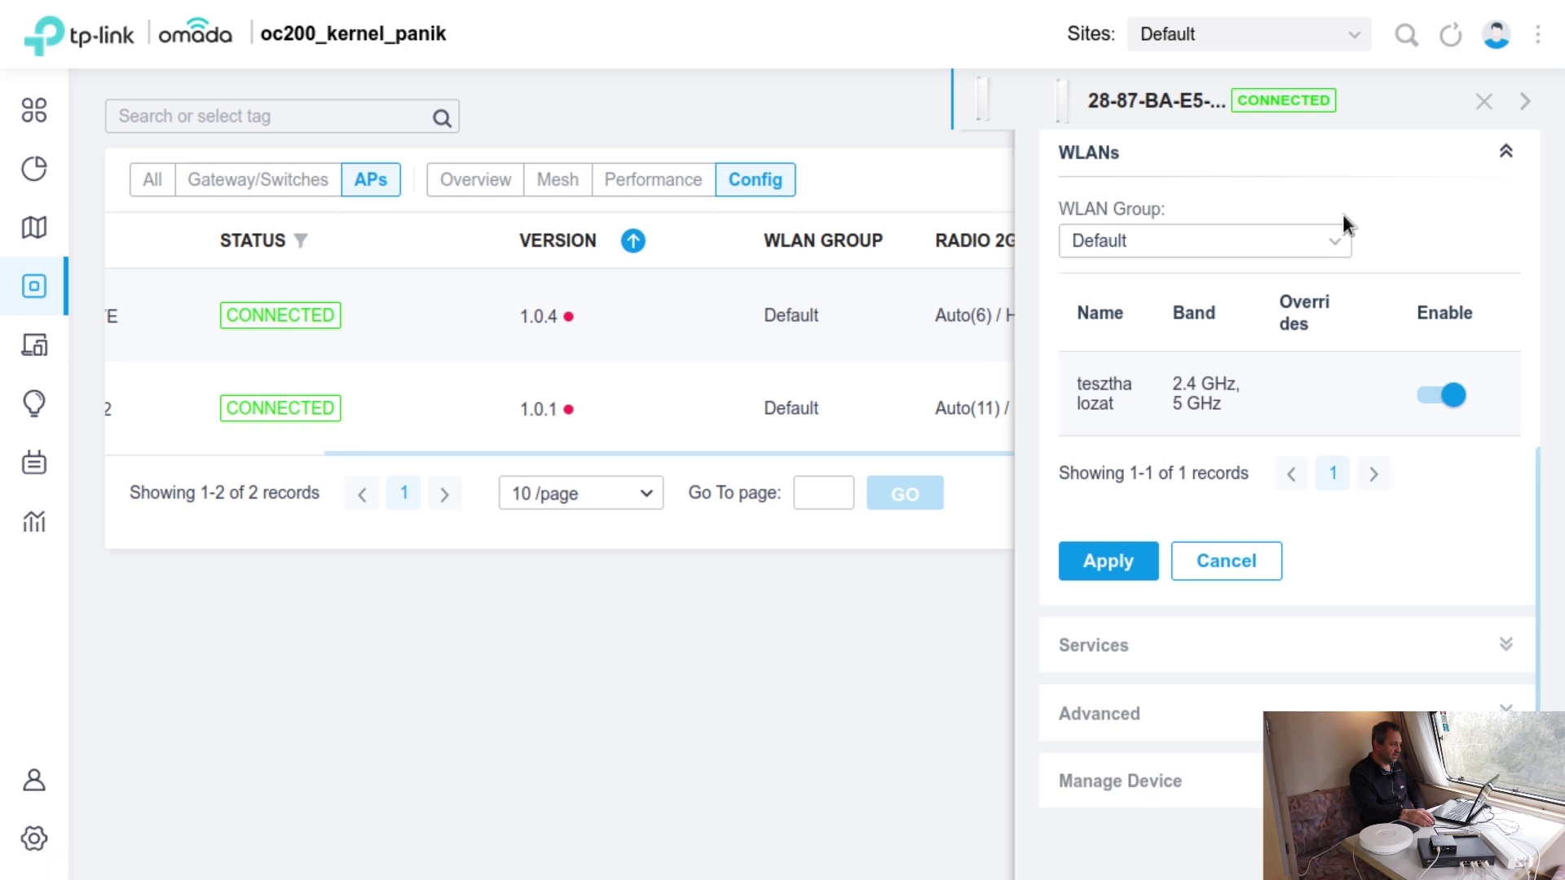
pyautogui.click(1337, 241)
pyautogui.click(1421, 224)
# - Expand Services and Advanced settings, viewing the 5 GHz advanced radio options
pyautogui.click(1495, 648)
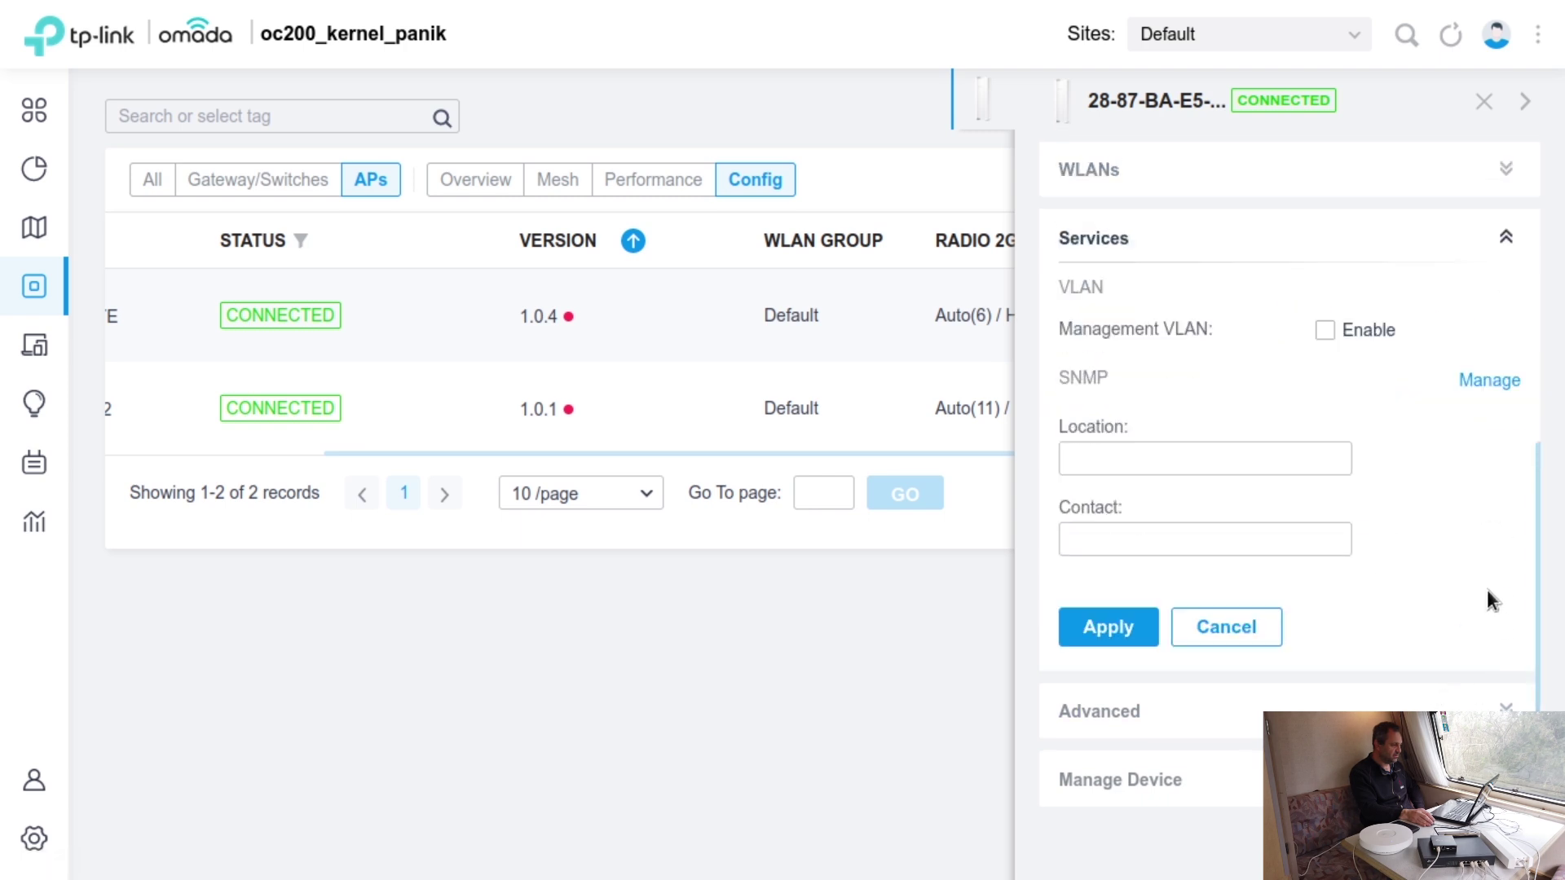
pyautogui.click(1500, 704)
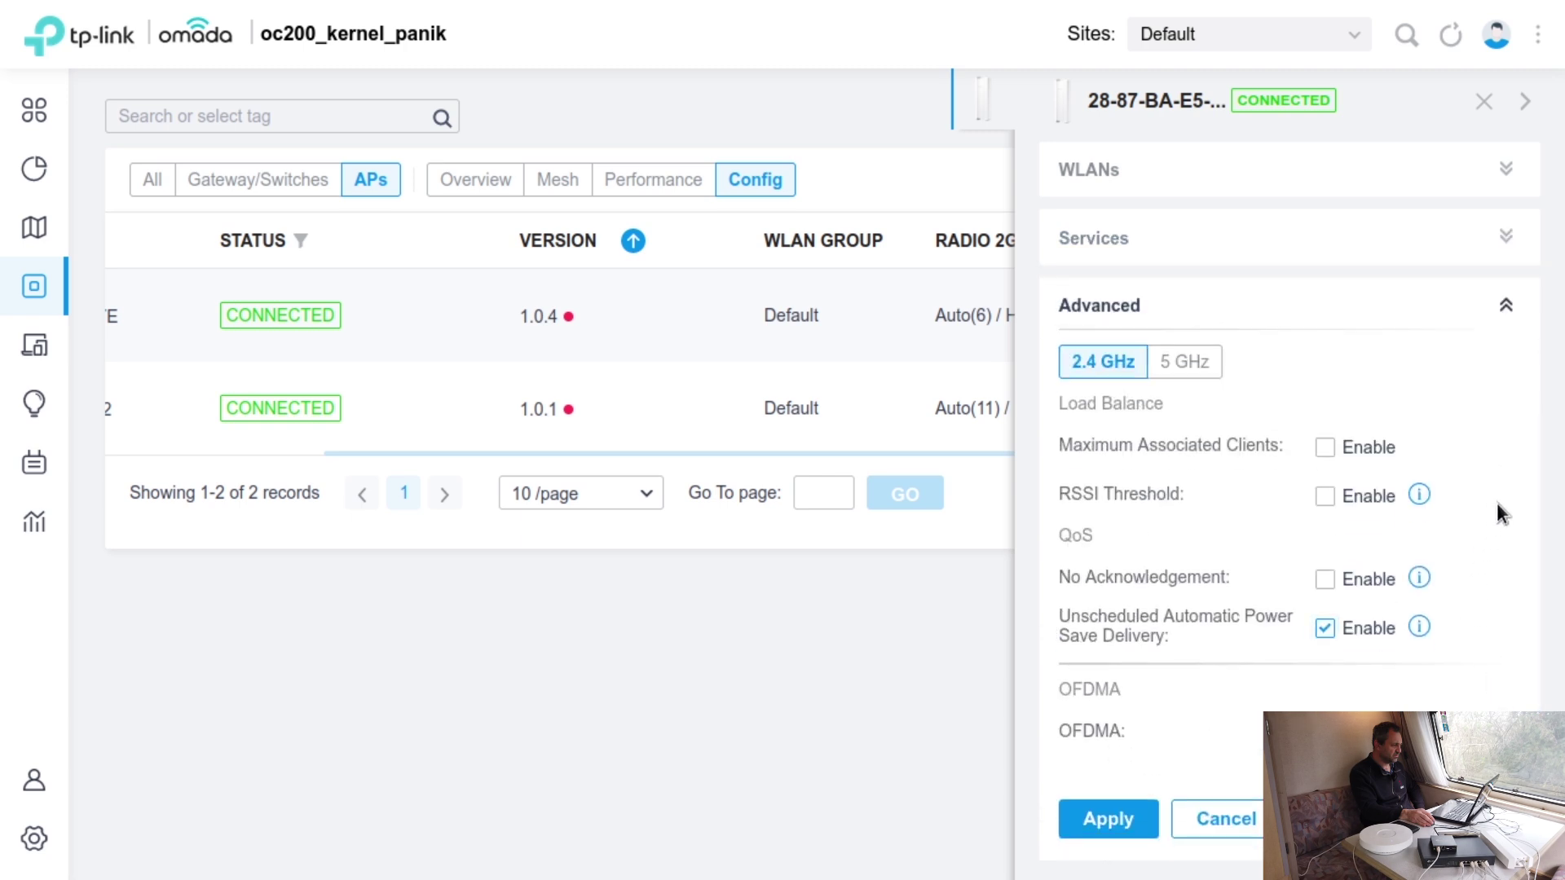
pyautogui.scroll(-1, 1497, 502)
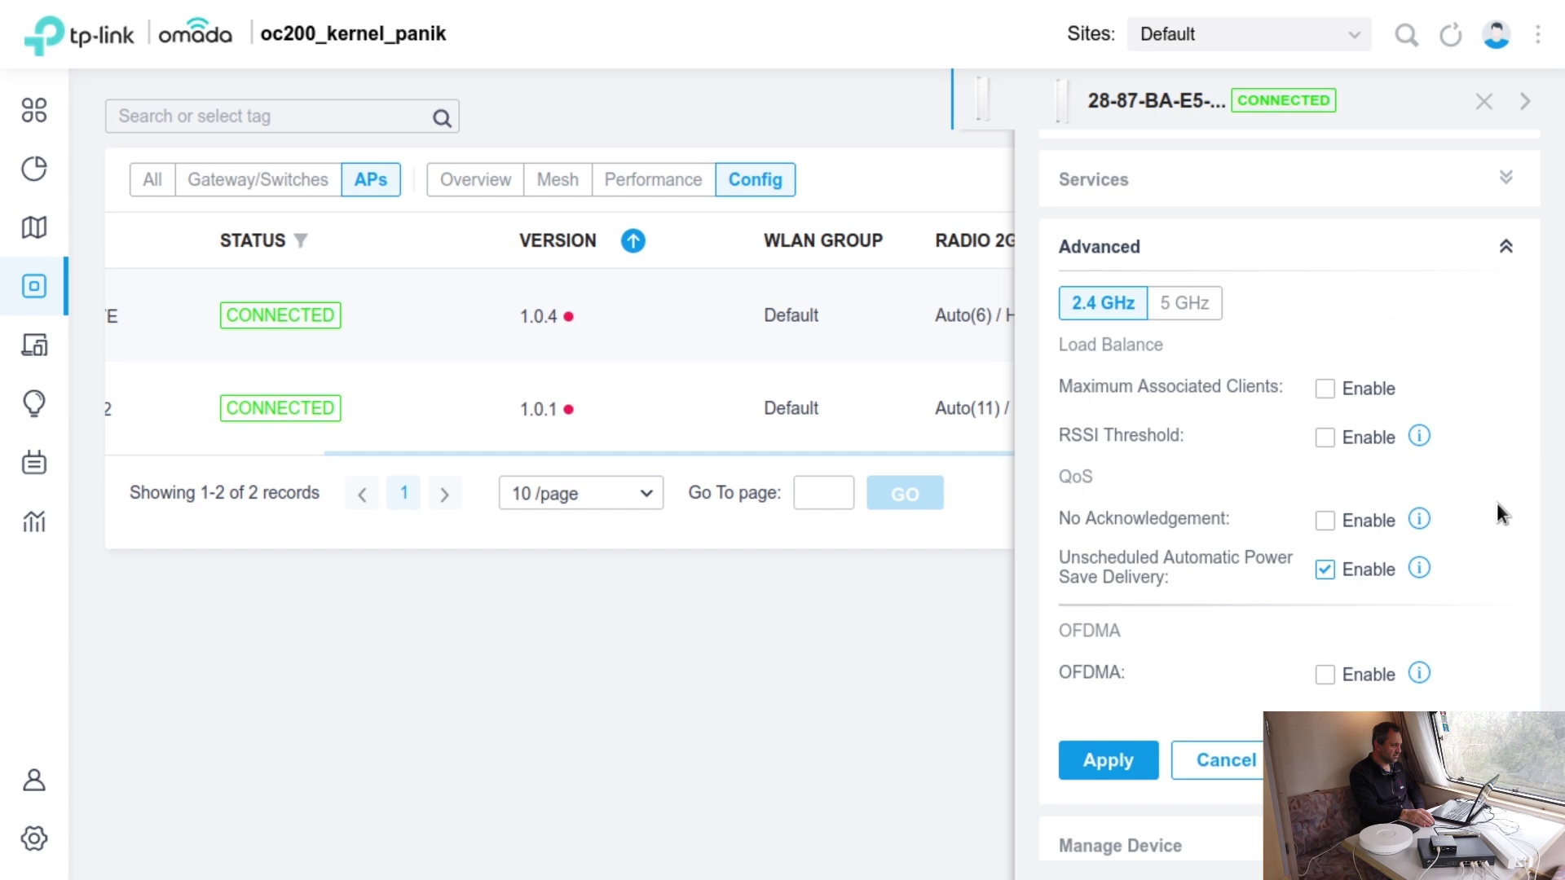
pyautogui.scroll(-1, 1496, 502)
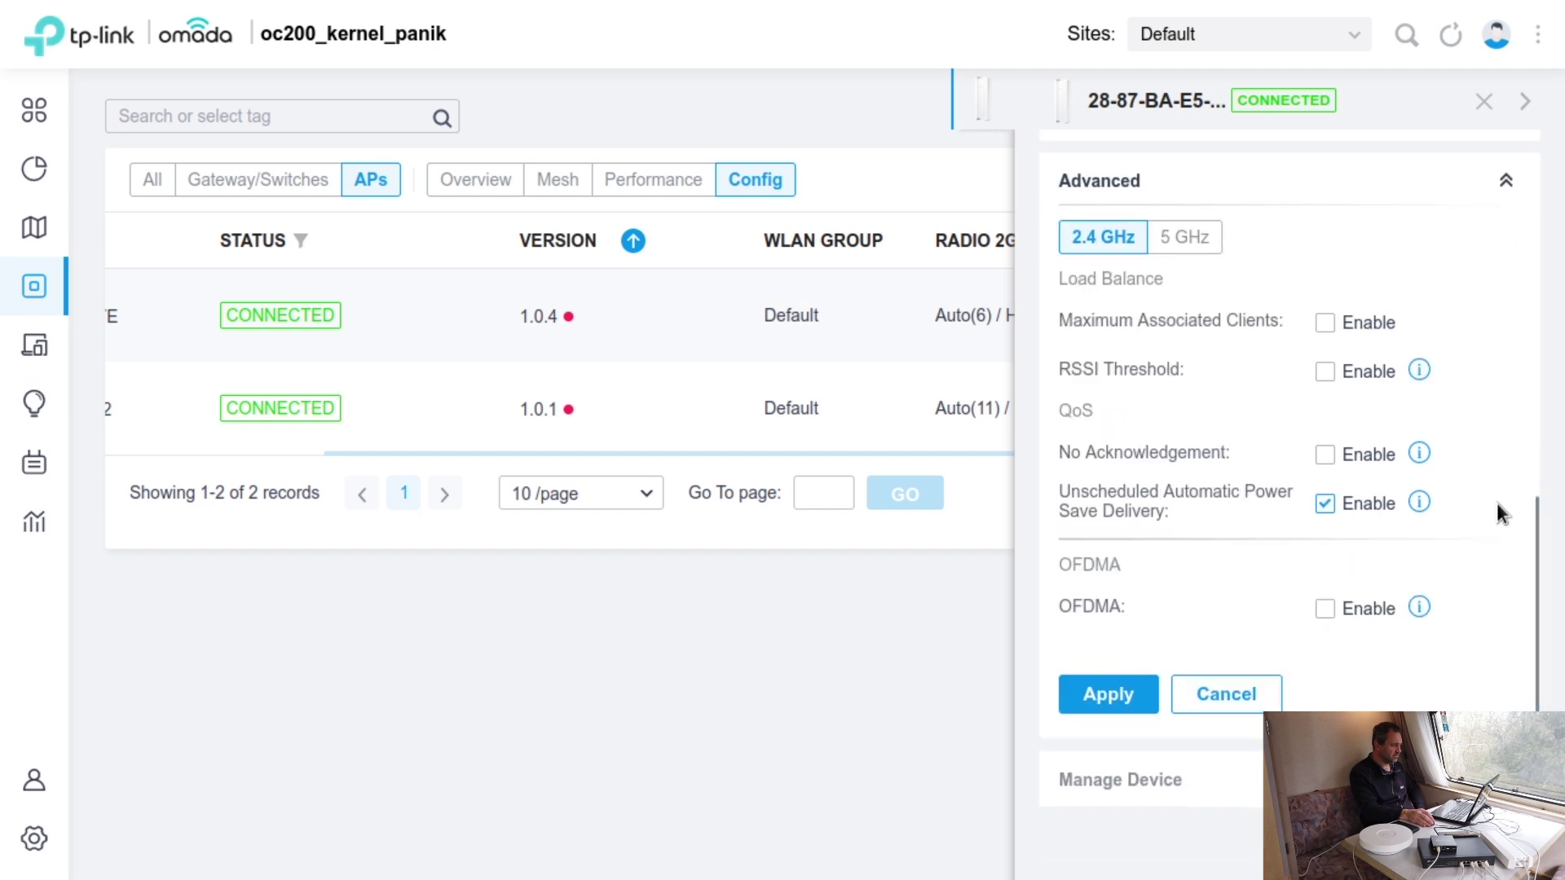
pyautogui.scroll(-1, 1498, 505)
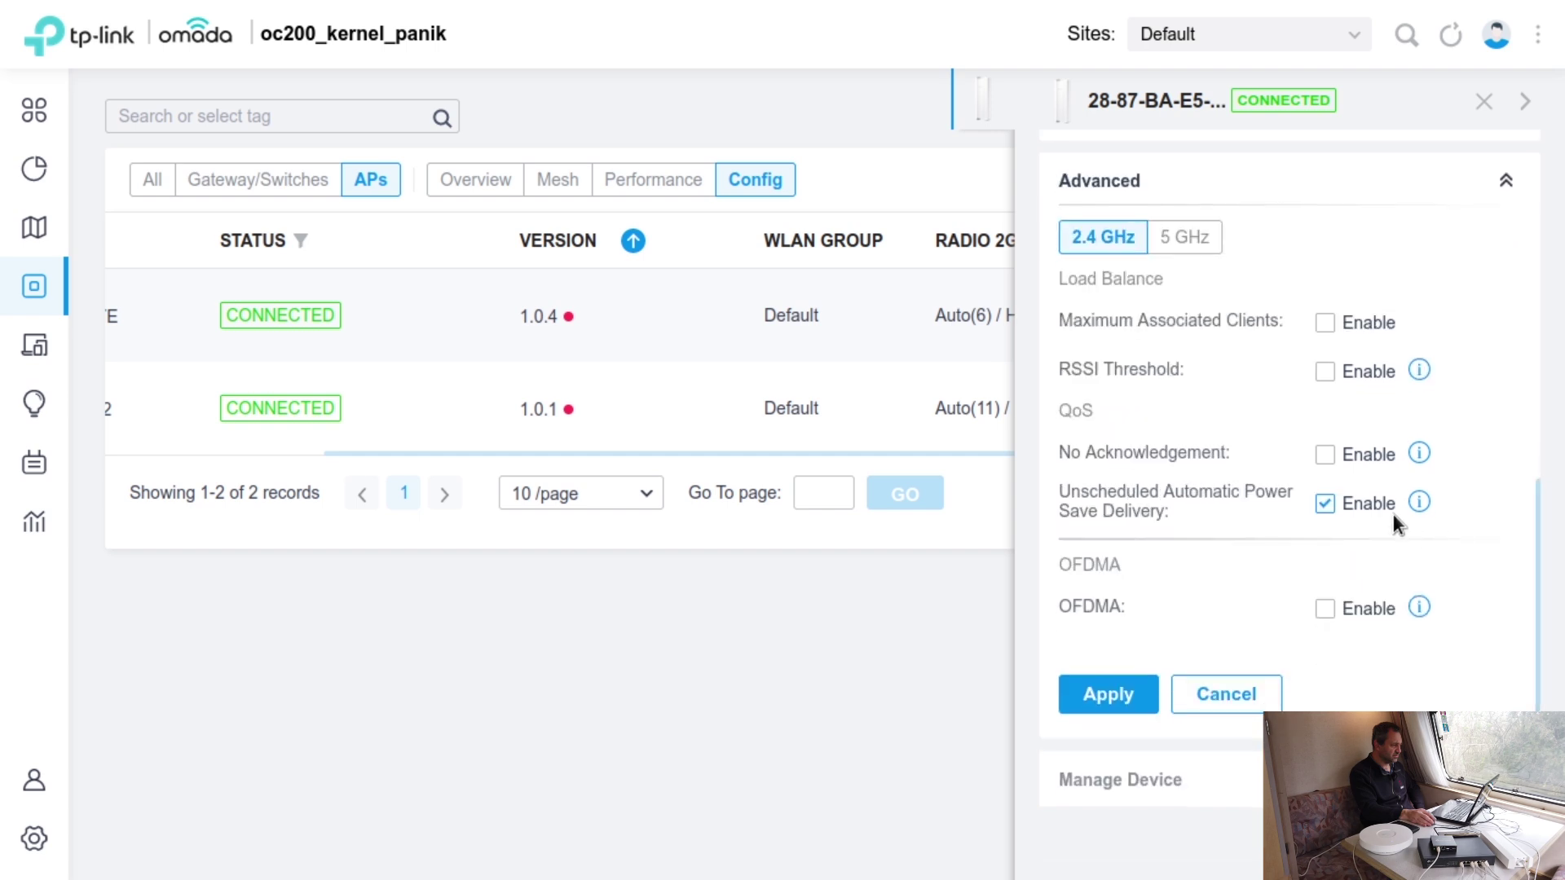
pyautogui.click(1185, 238)
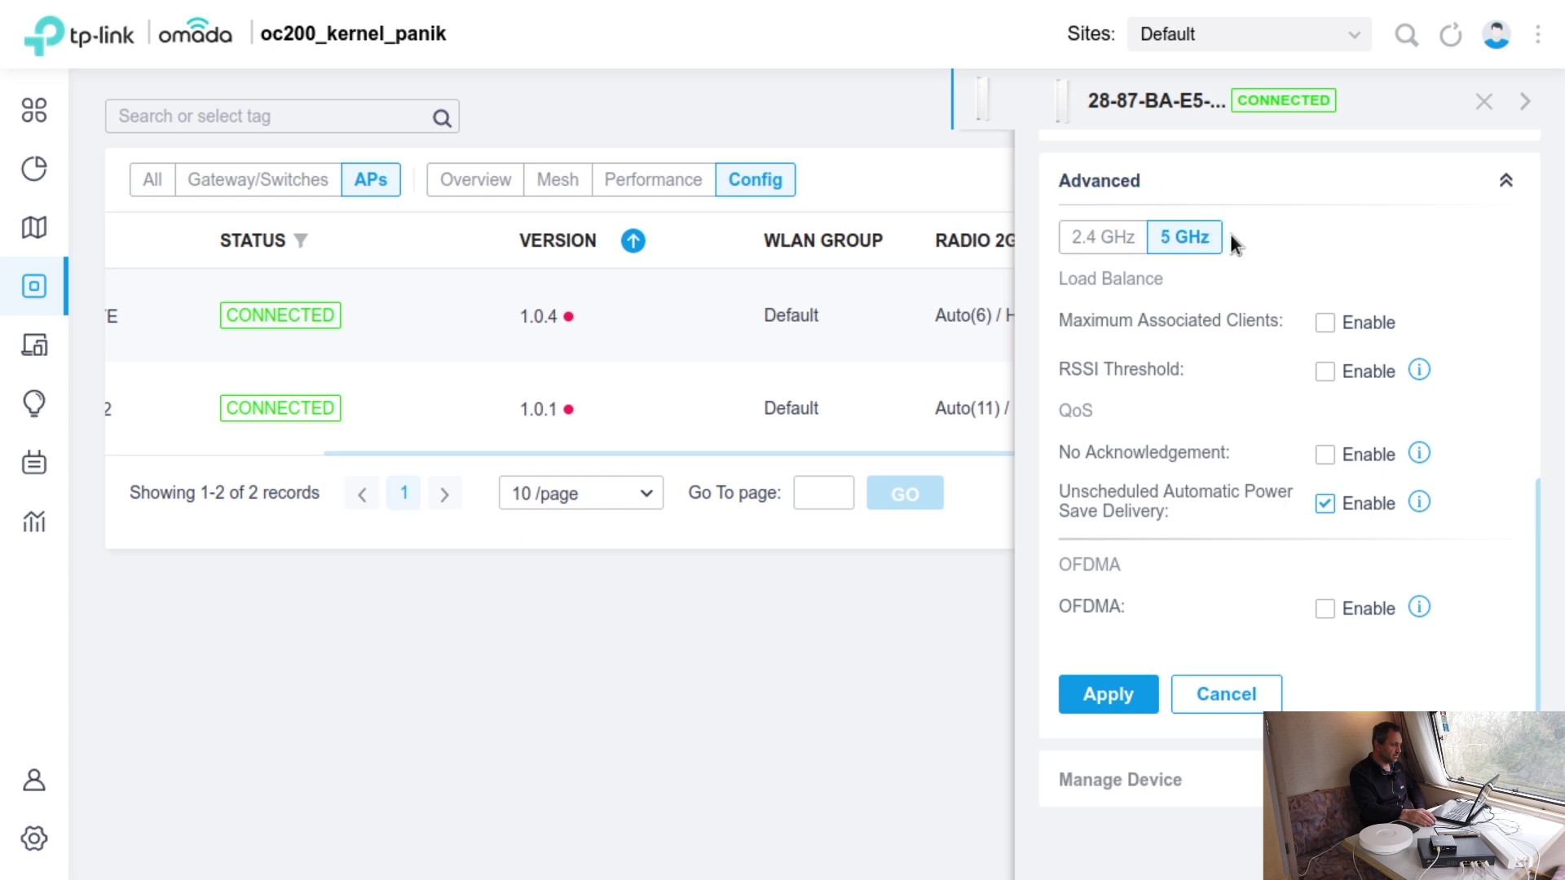
# - Review the Manage Device settings, then close the AP details panel
pyautogui.click(1505, 780)
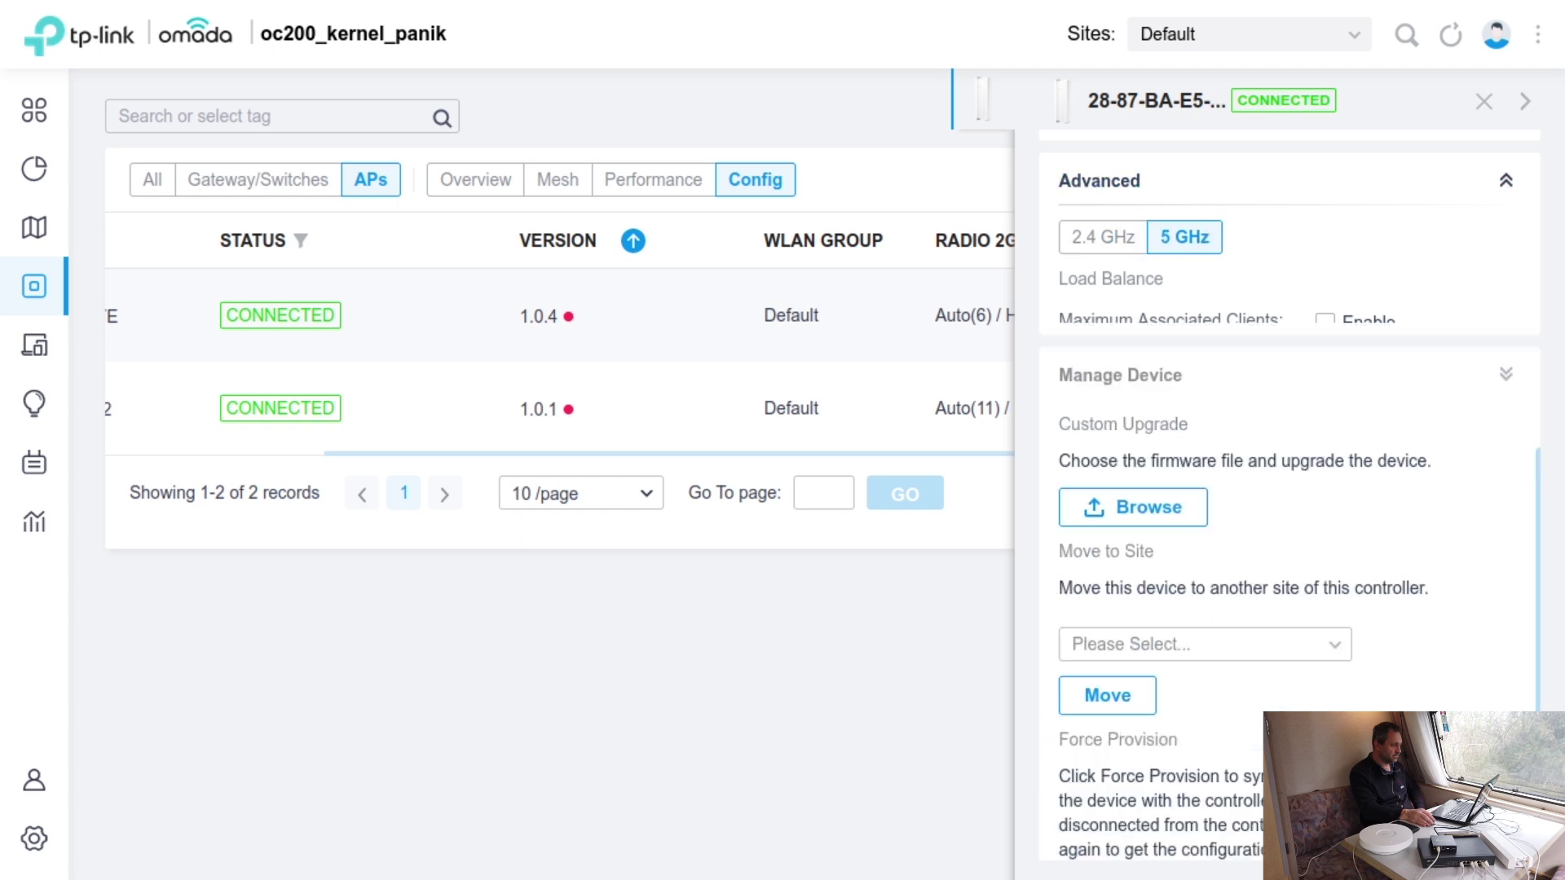
pyautogui.scroll(1, 1491, 599)
pyautogui.scroll(-3, 1493, 604)
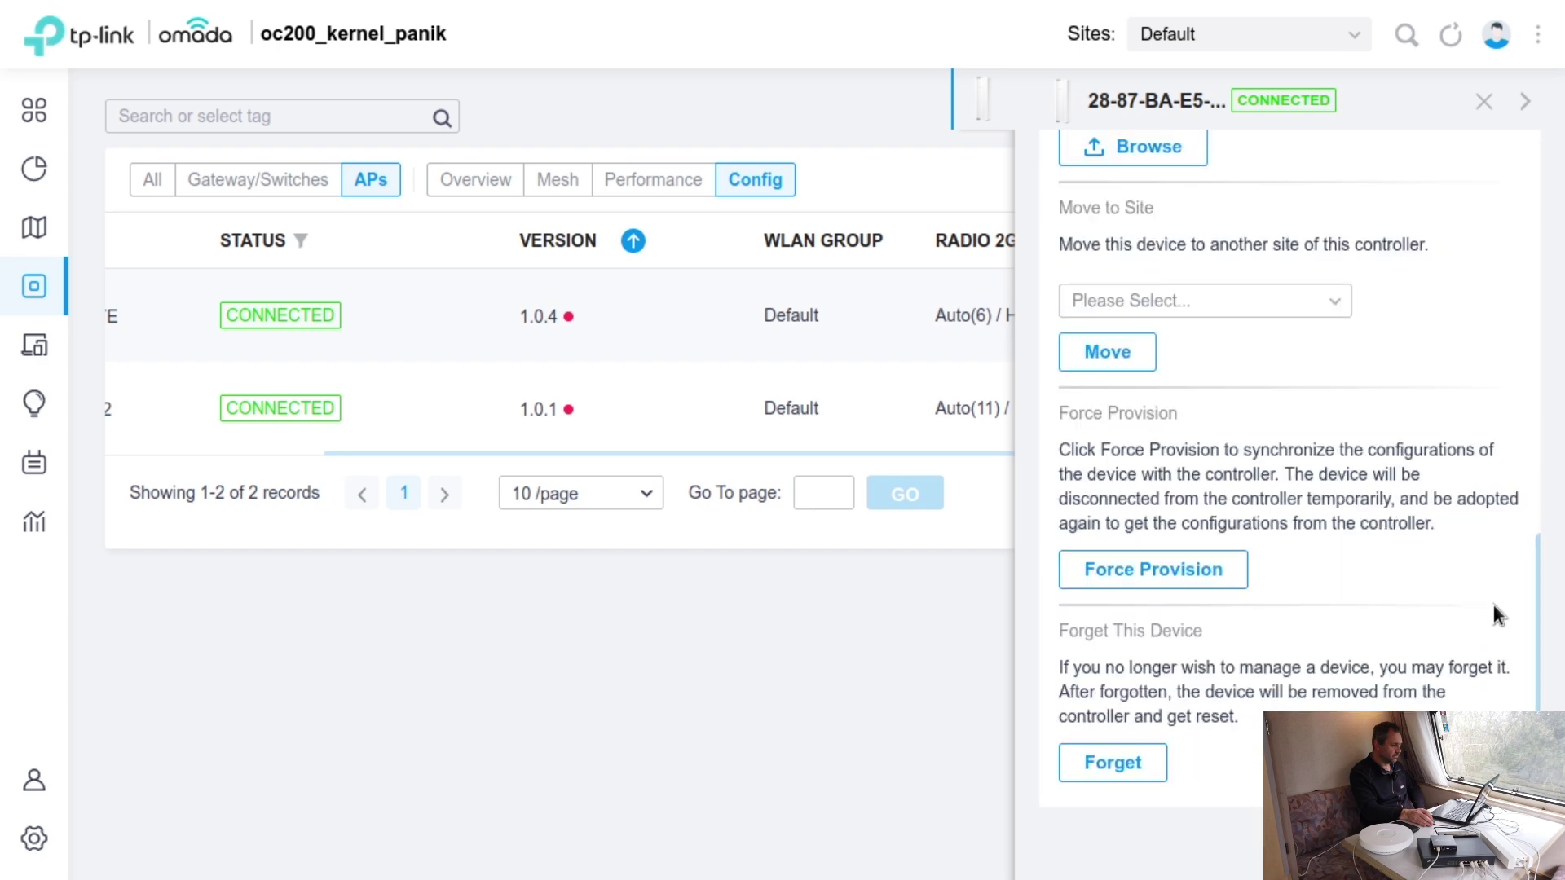
pyautogui.scroll(10, 1487, 619)
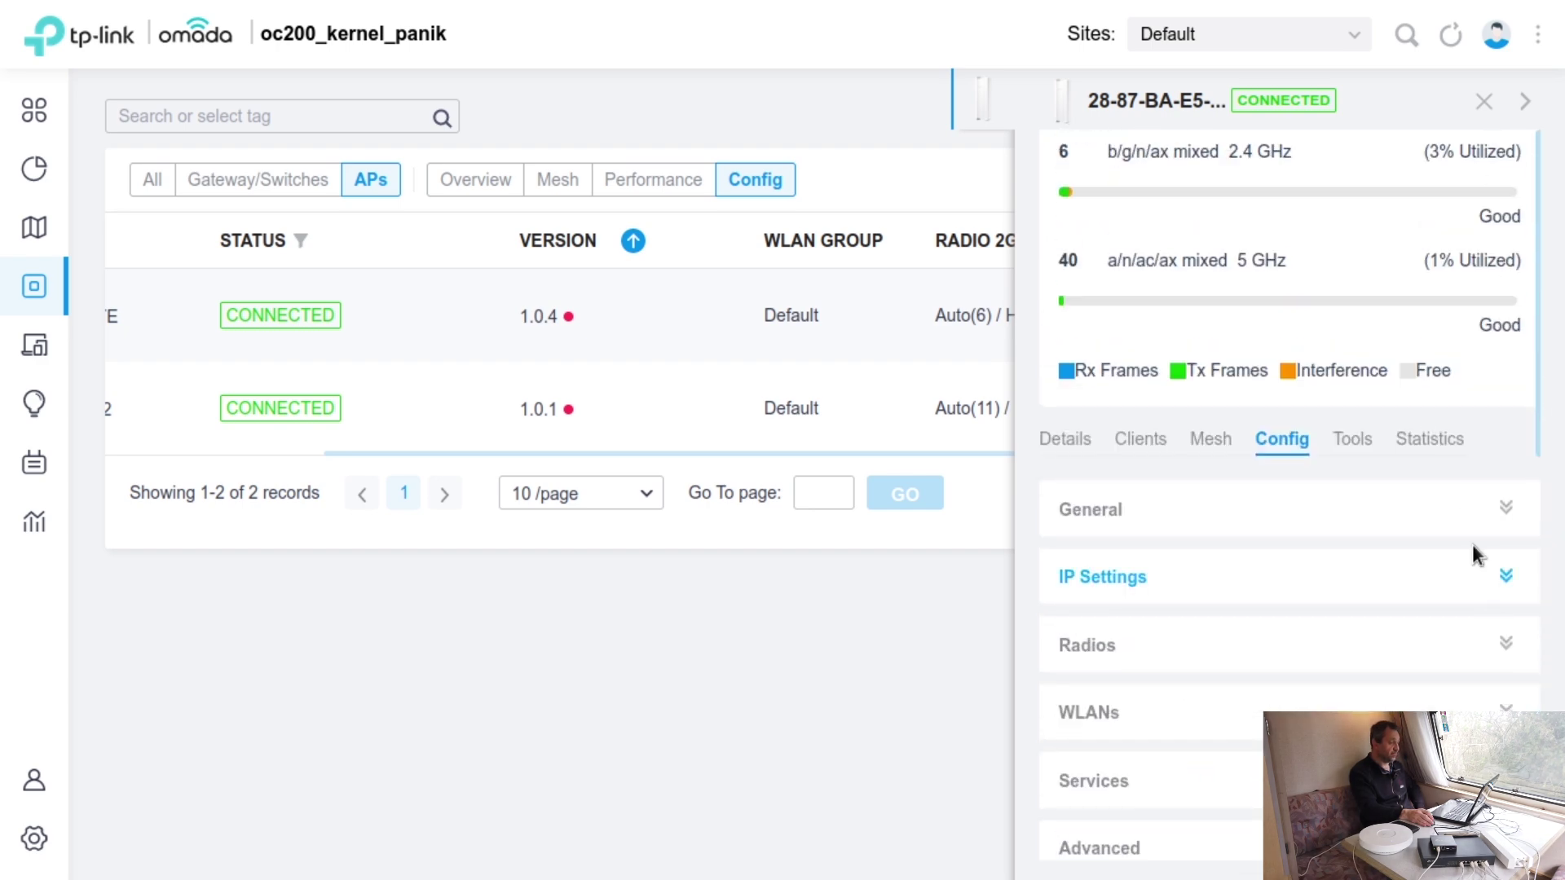
pyautogui.click(1482, 101)
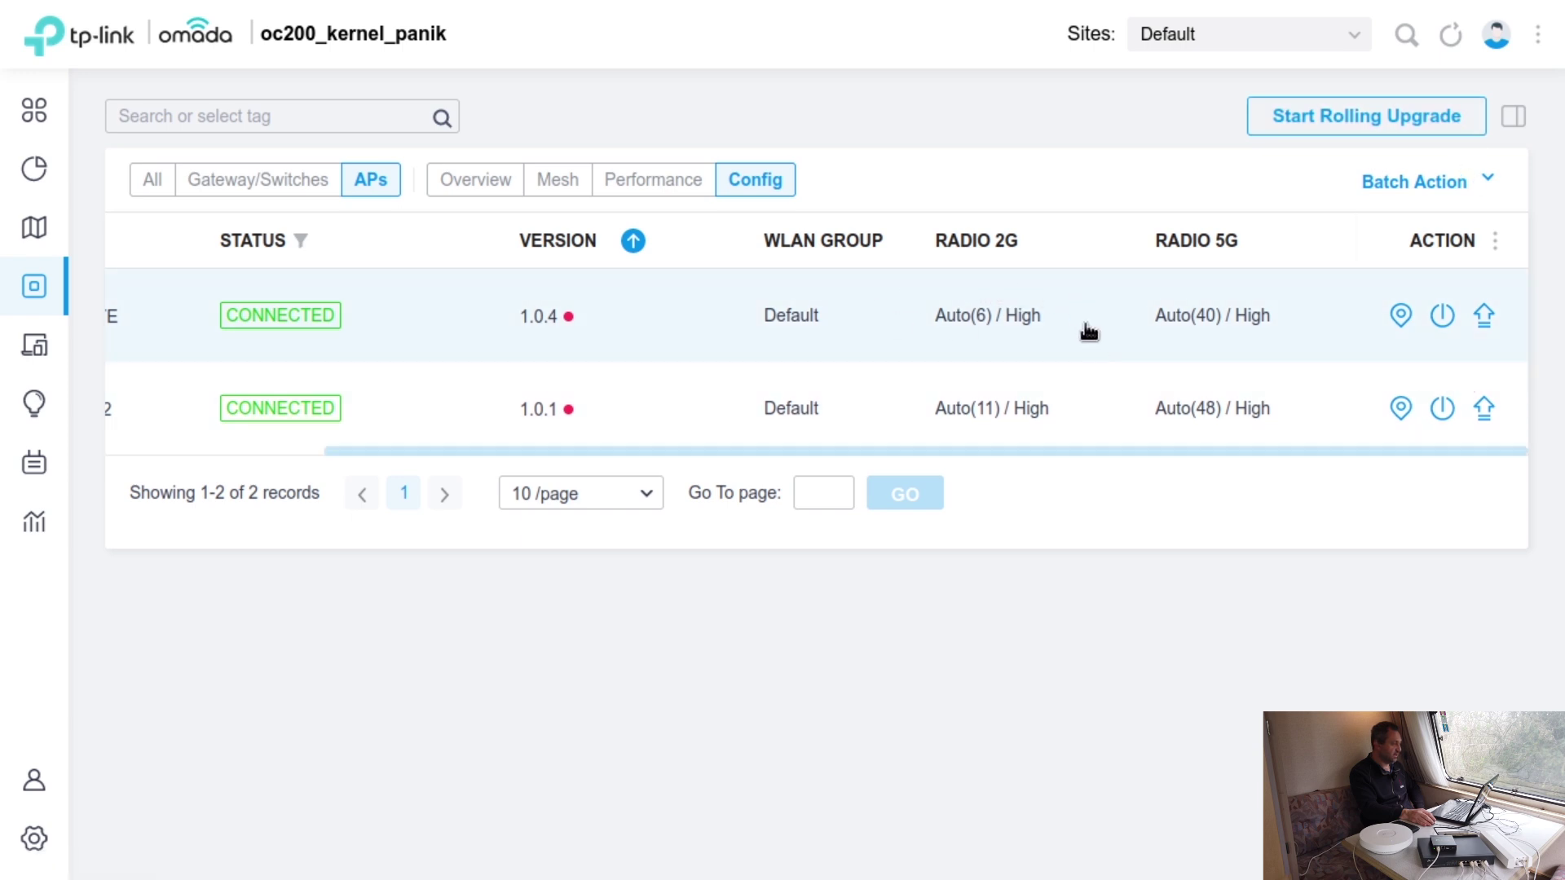
# - Check both APs' IP addresses and models, then open the EAP660 HD (6C-5A-B0-72-06-02) details
pyautogui.click(478, 183)
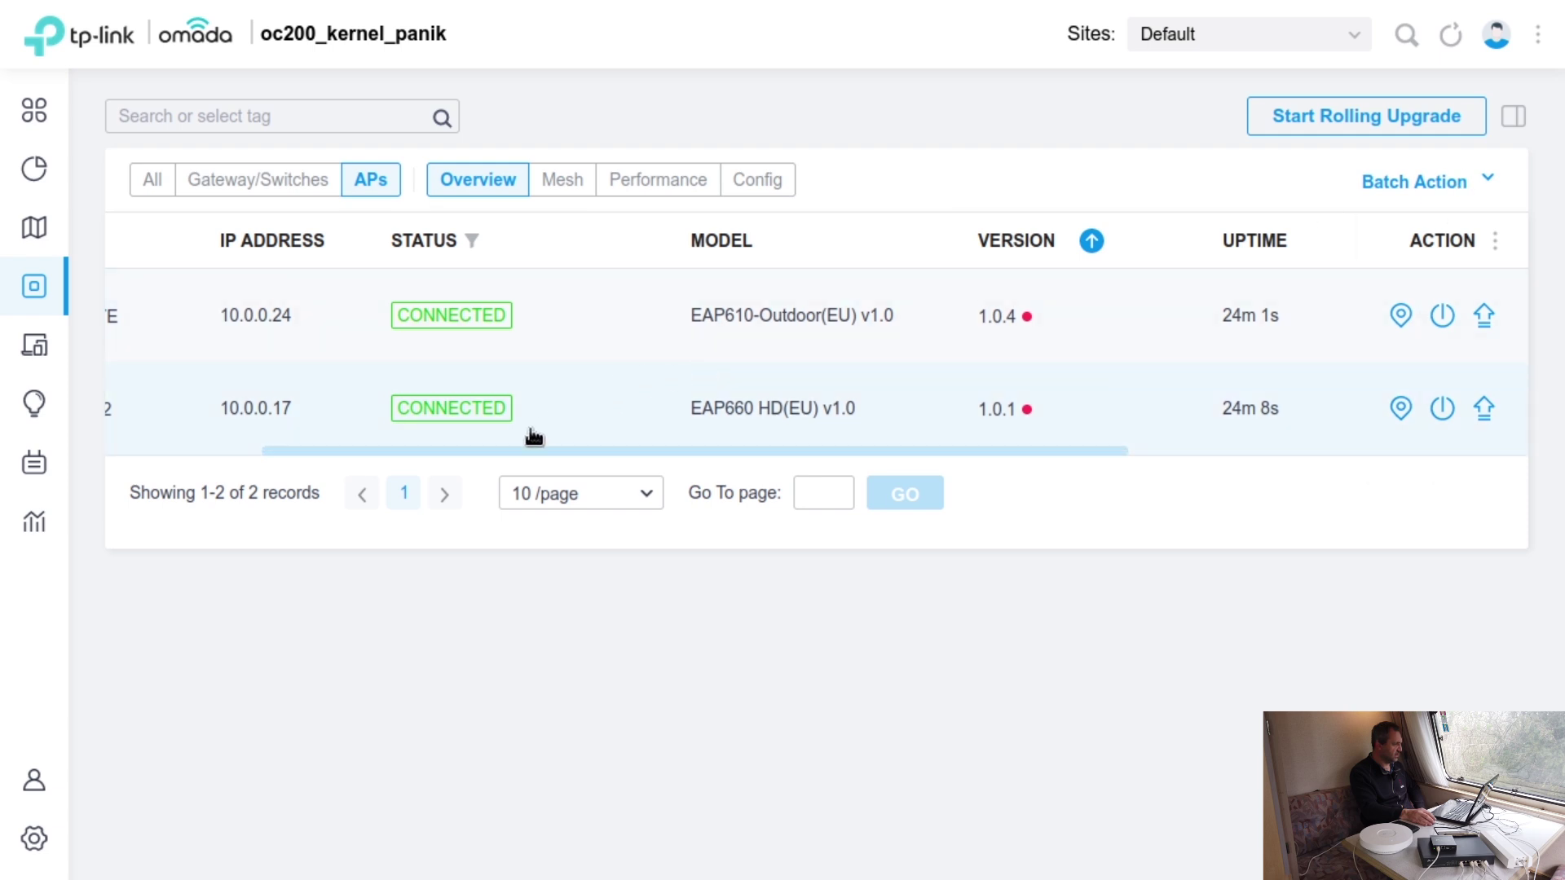
pyautogui.moveTo(536, 452); pyautogui.dragTo(174, 435)
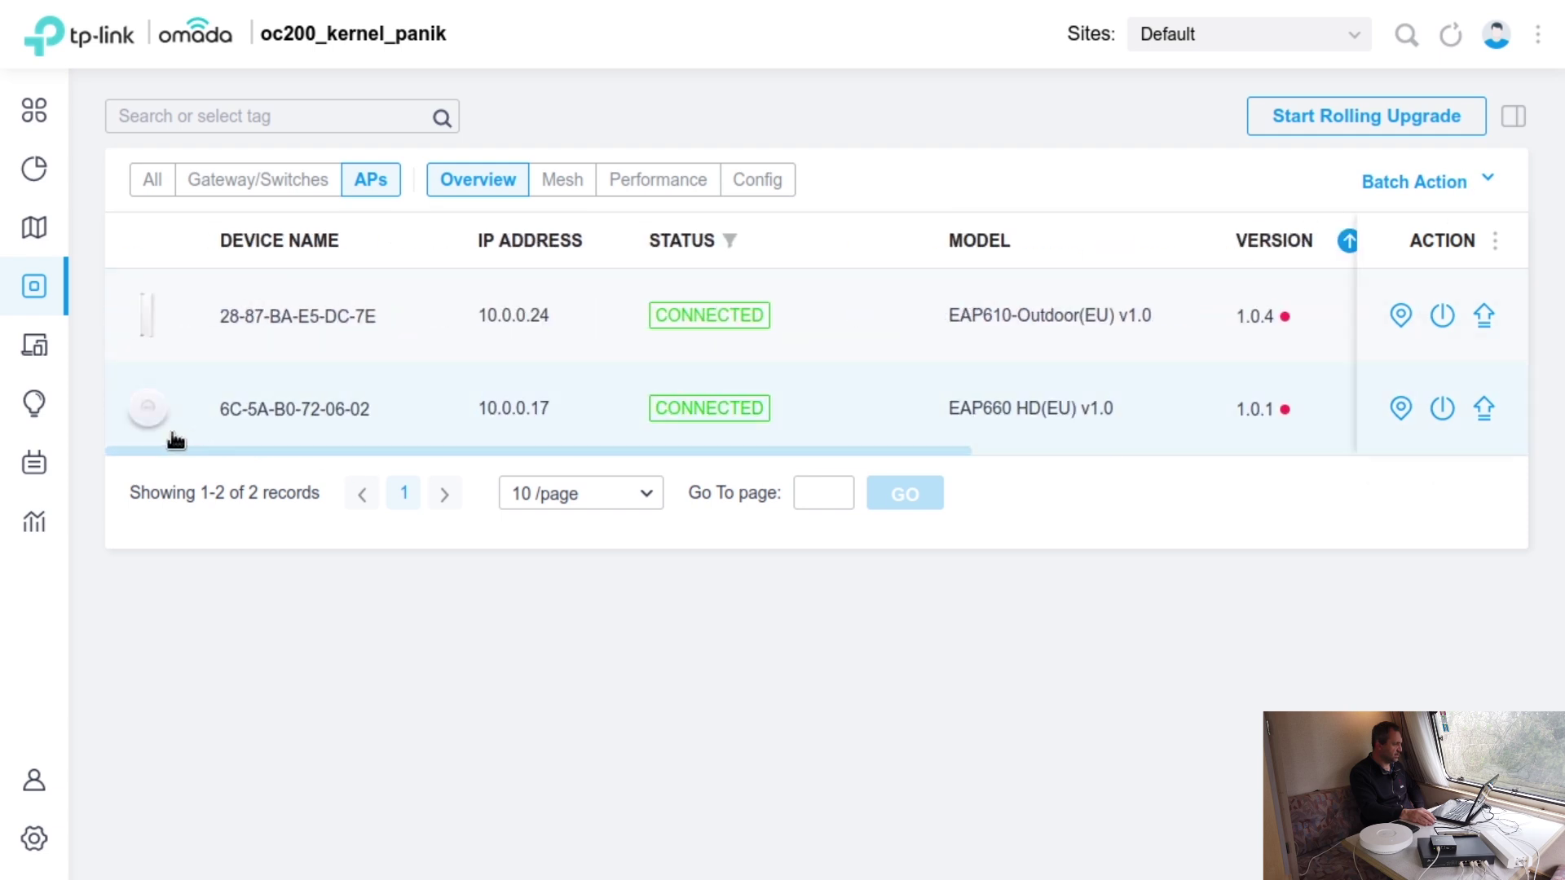
pyautogui.moveTo(37, 167)
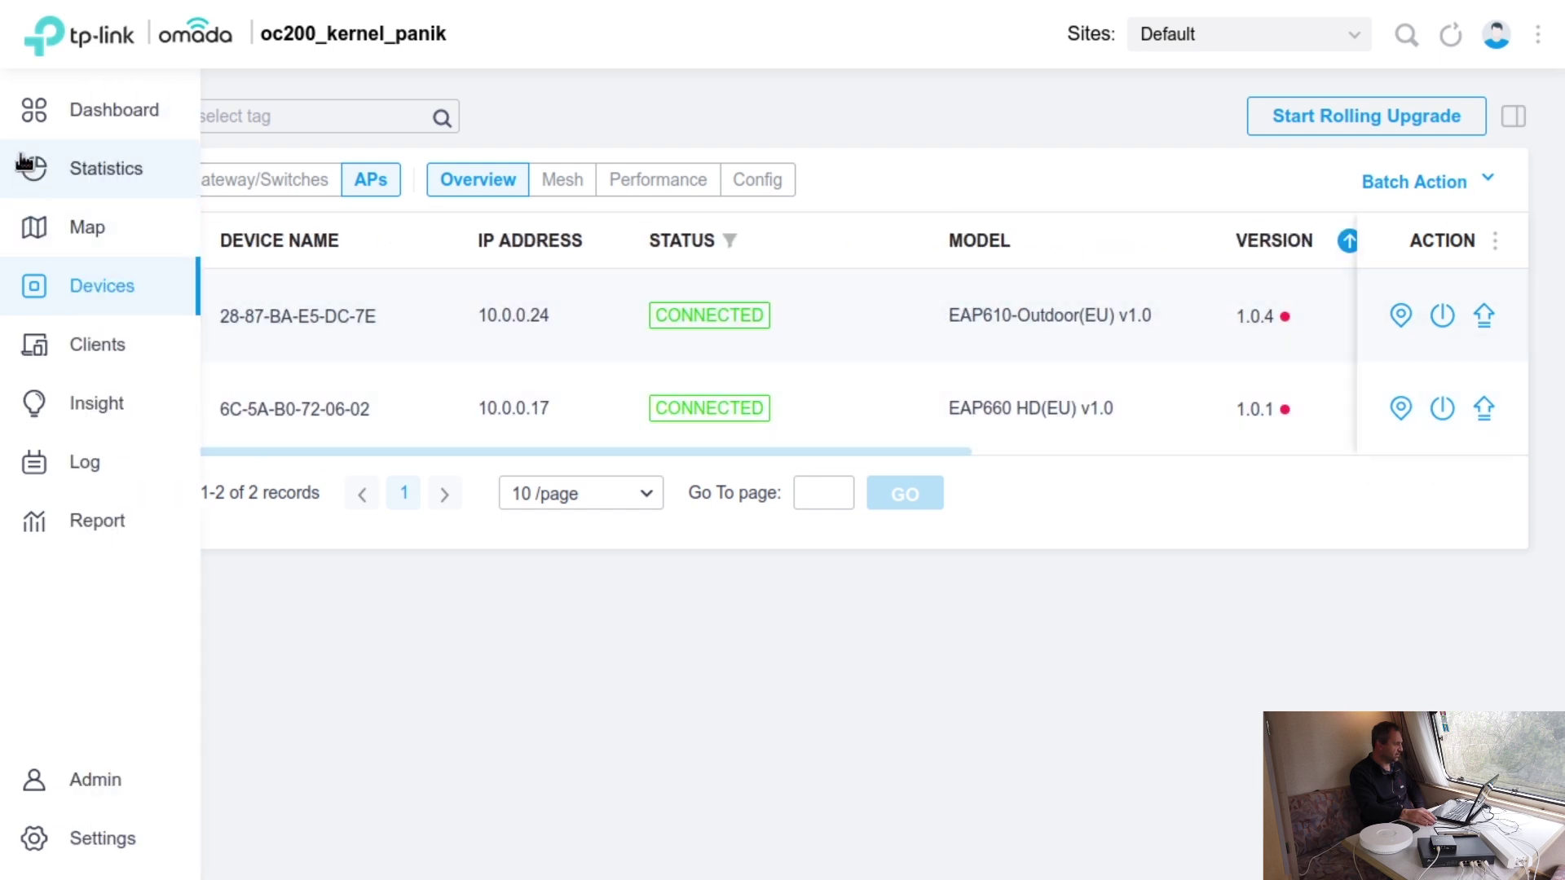
pyautogui.click(54, 114)
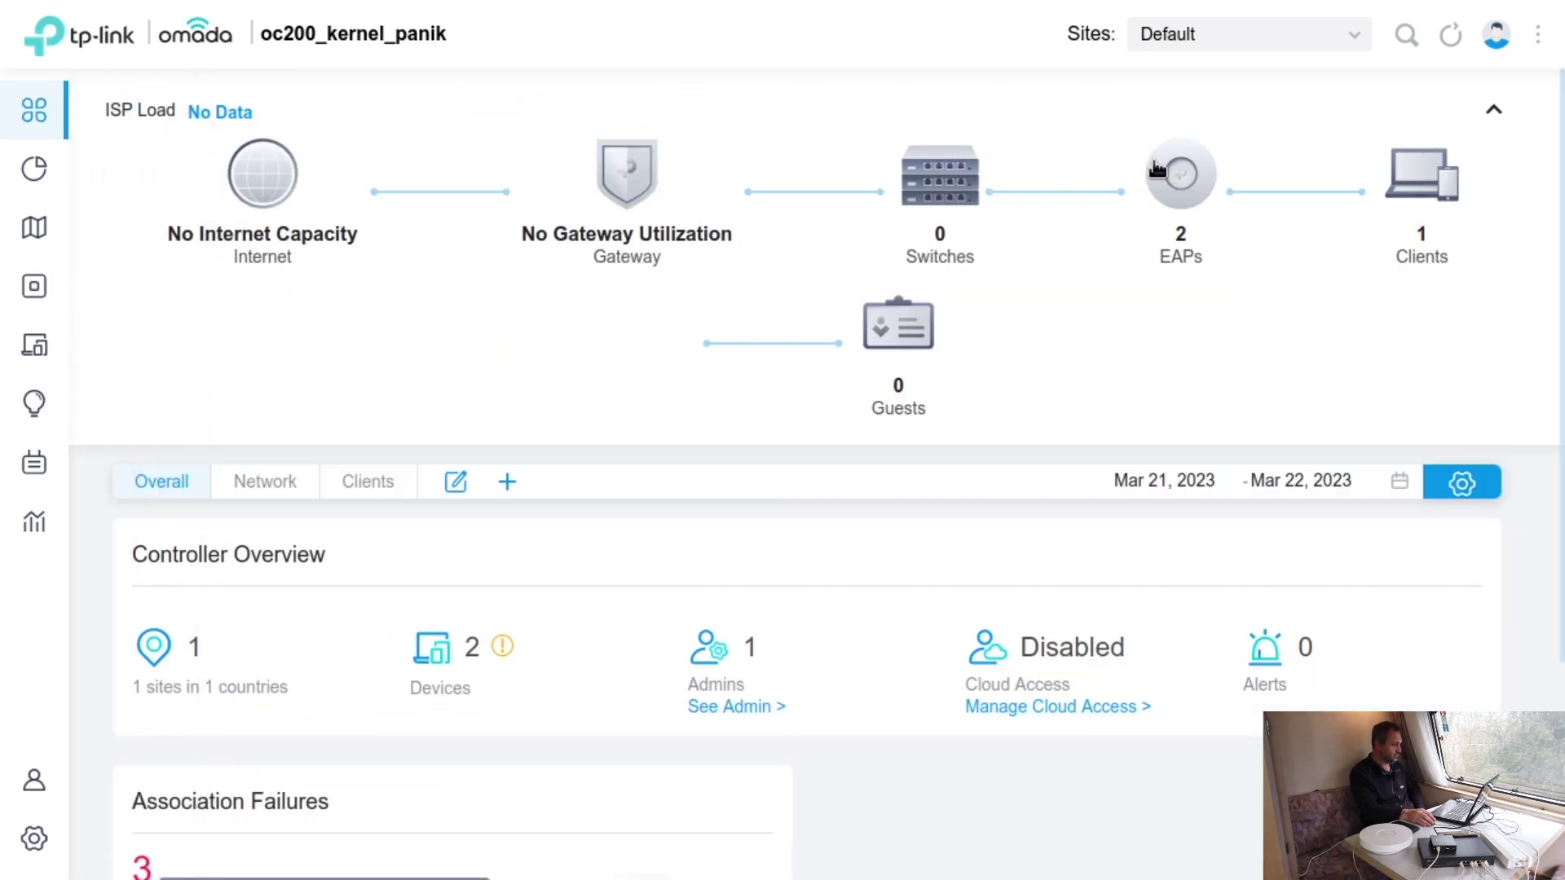
pyautogui.moveTo(1514, 208)
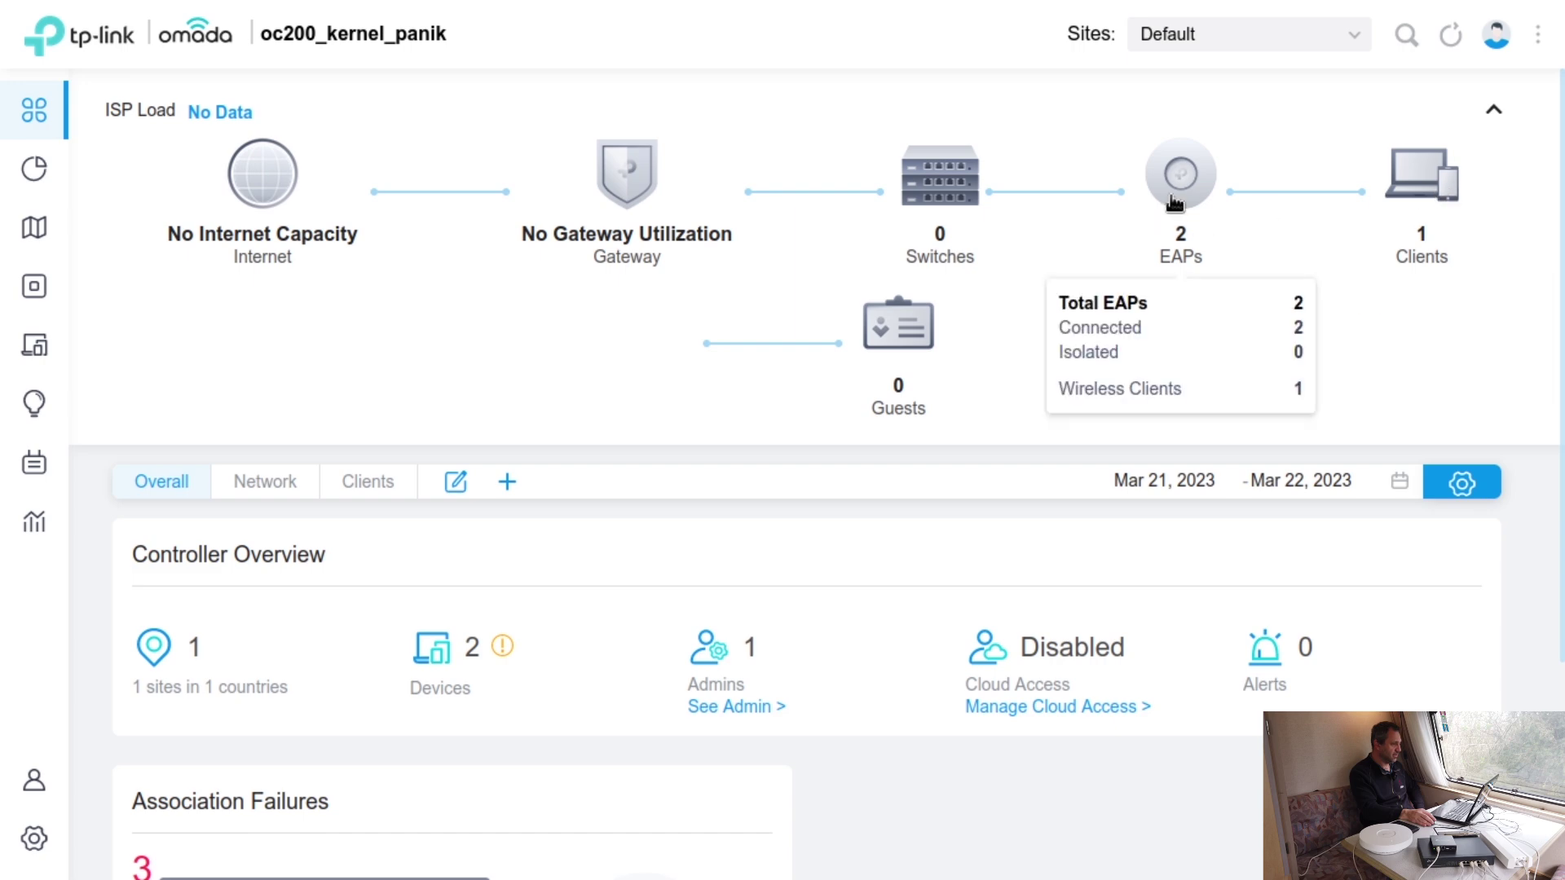
pyautogui.click(1174, 202)
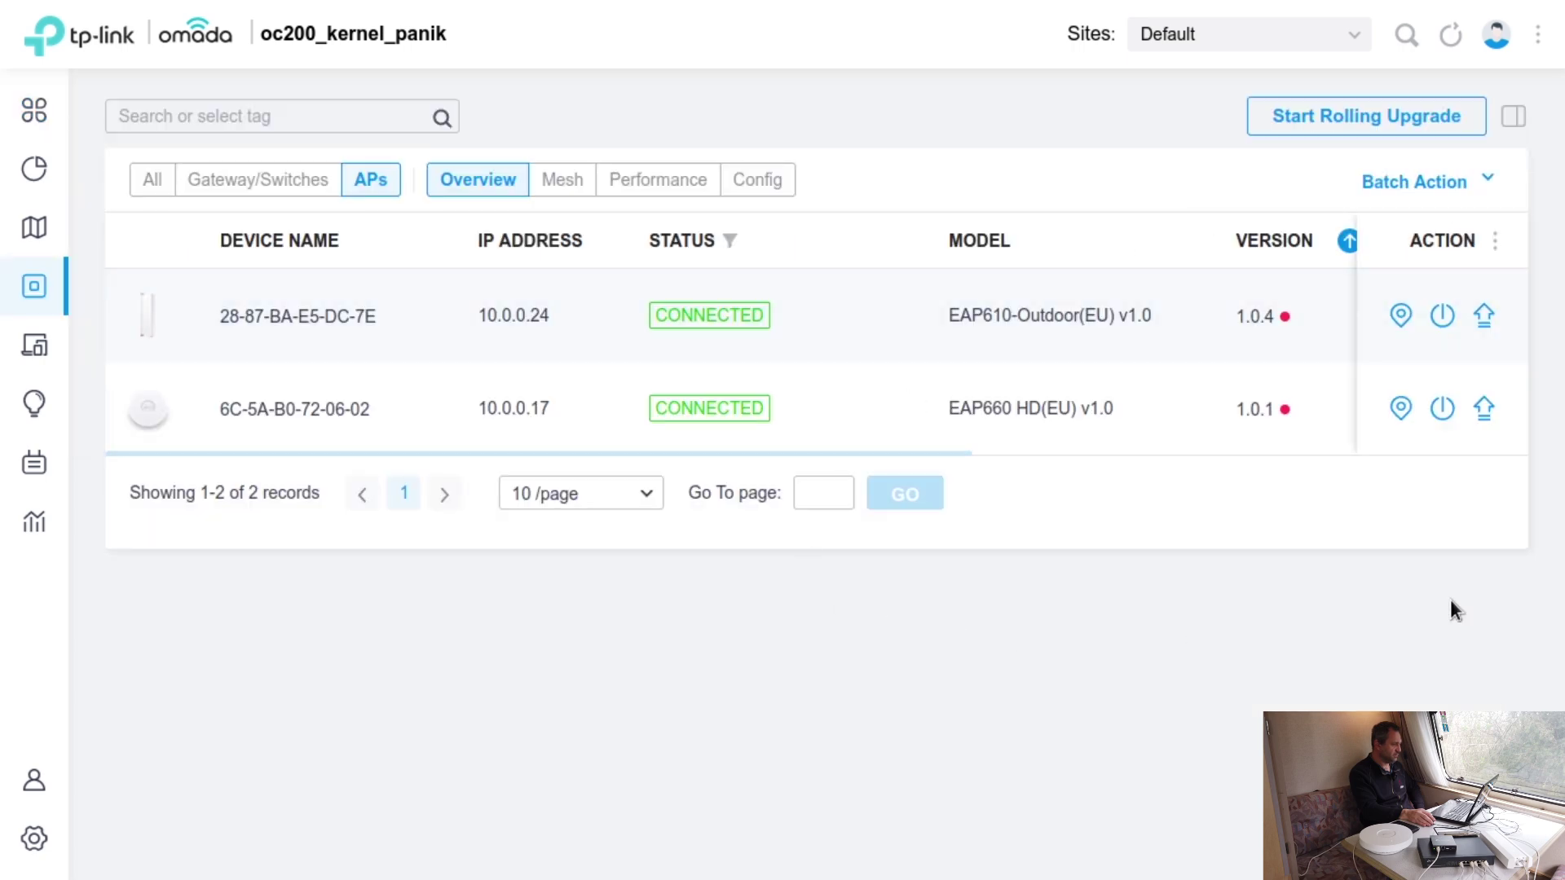
pyautogui.moveTo(868, 448); pyautogui.dragTo(574, 447)
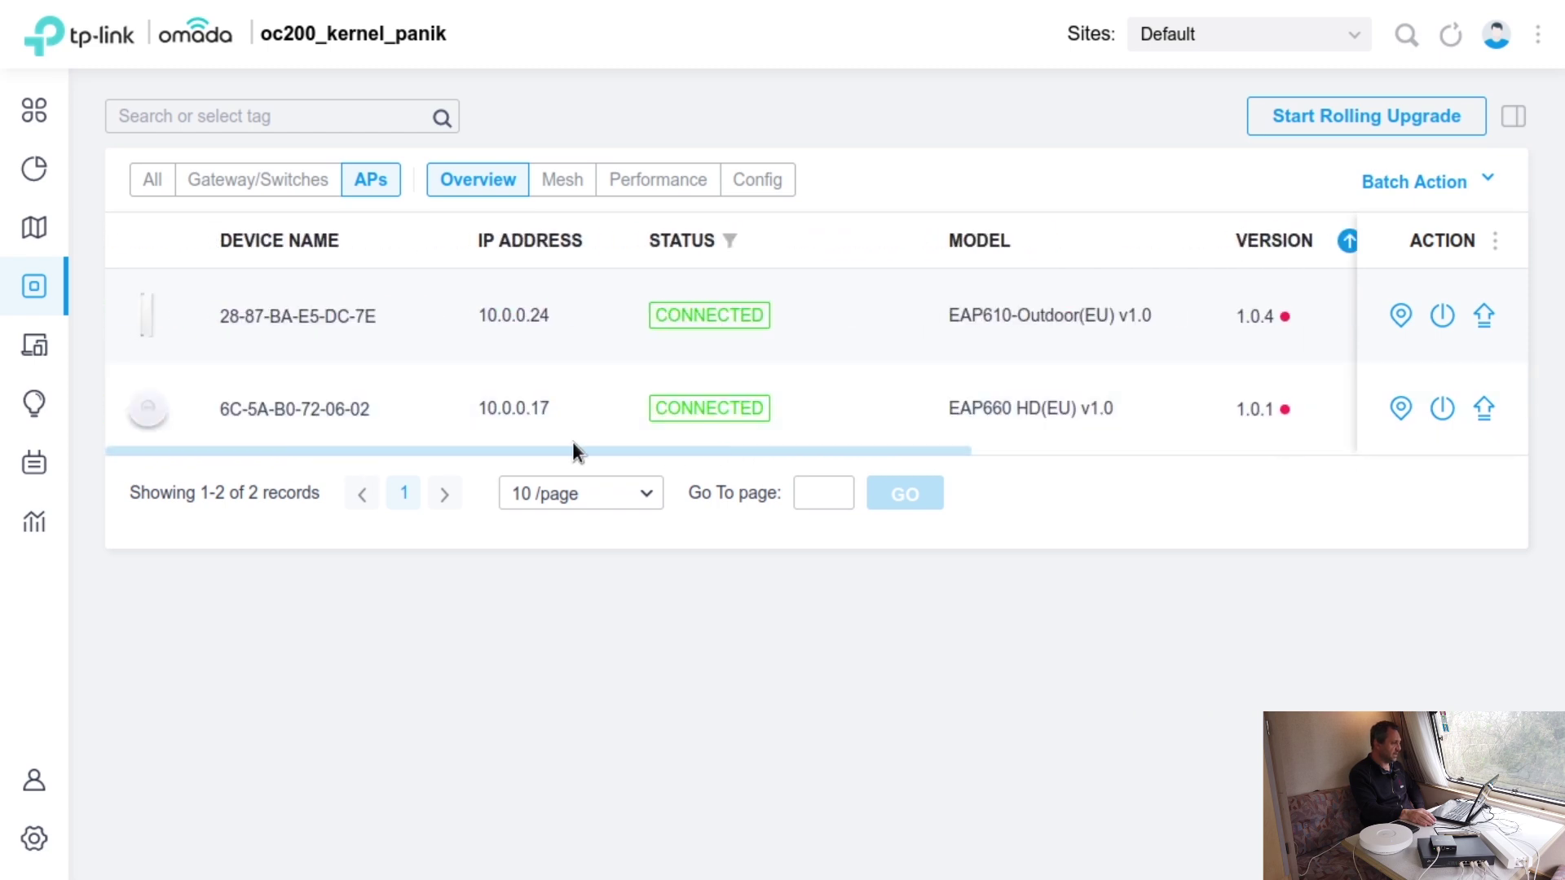
pyautogui.click(316, 409)
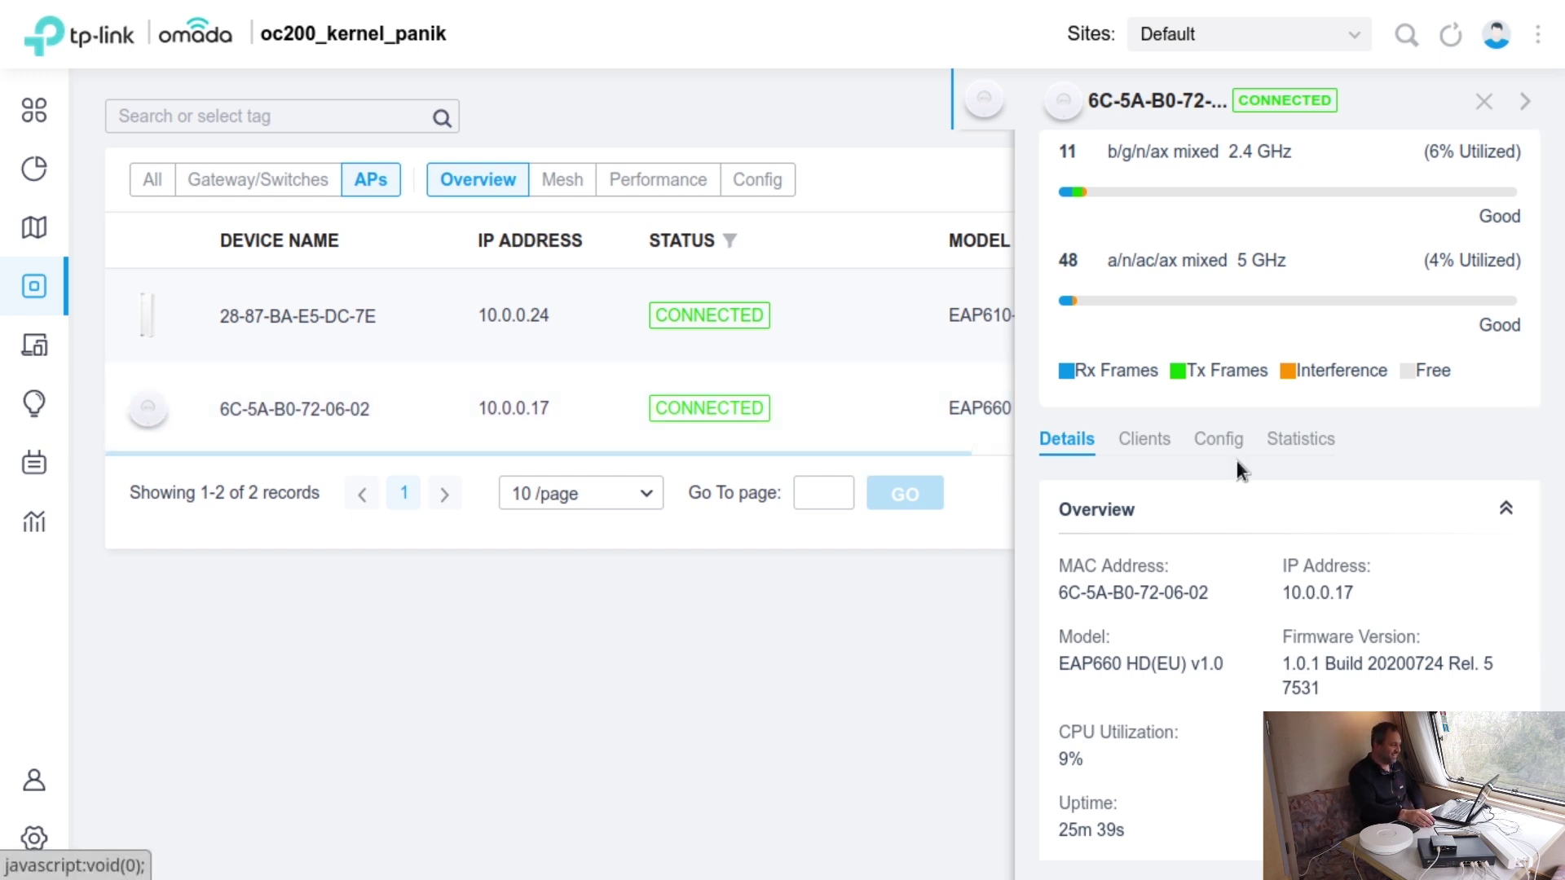
# - Review the EAP660 HD's Clients, Statistics, Config and Details tabs, then close its panel
pyautogui.click(1143, 440)
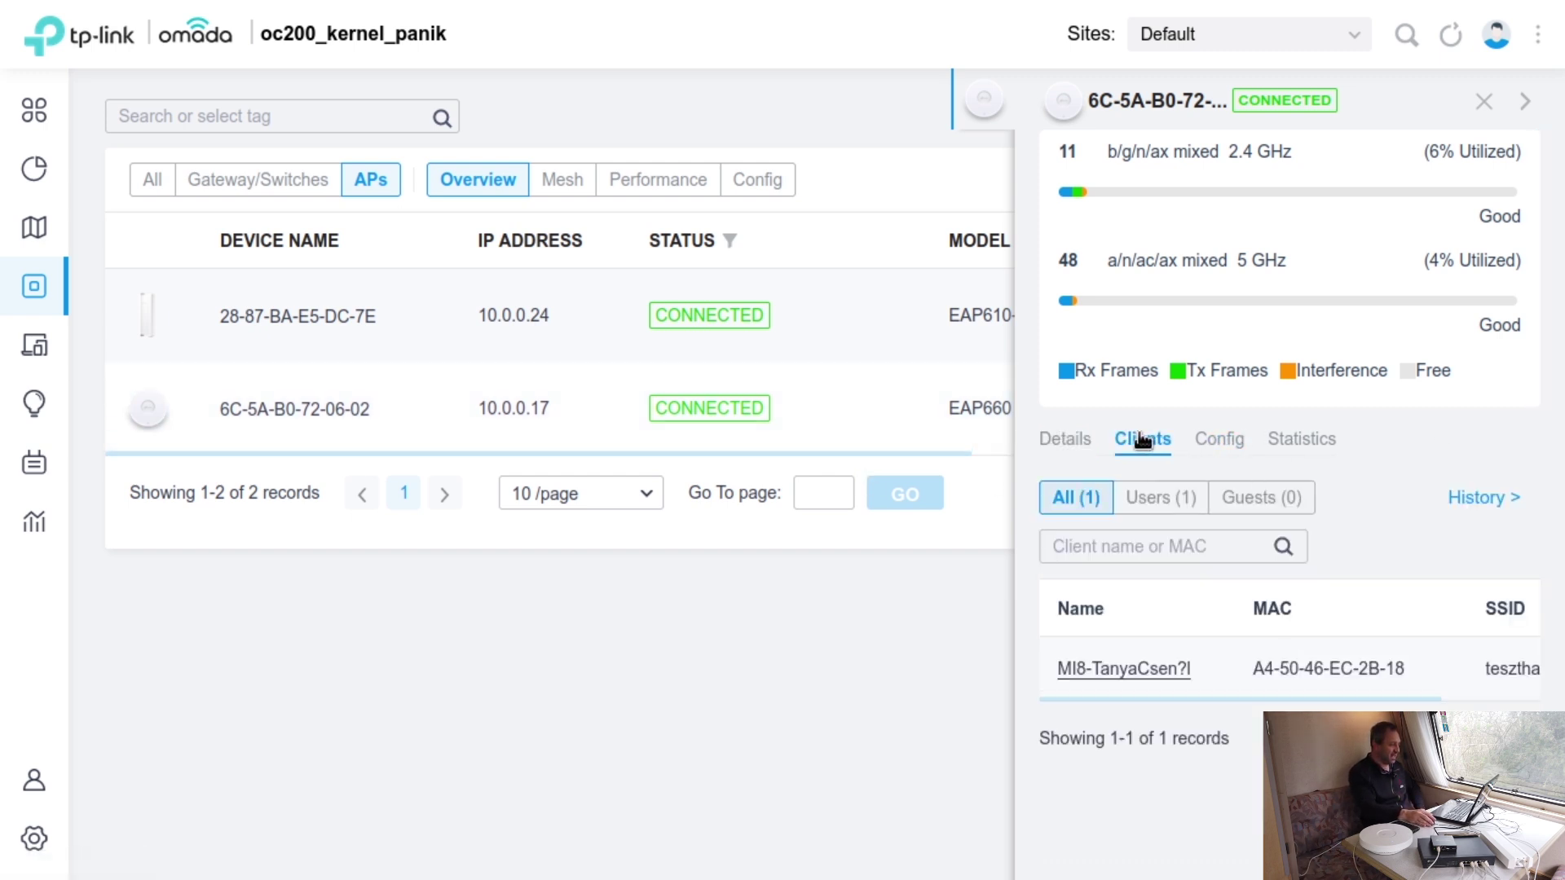
pyautogui.moveTo(1410, 697); pyautogui.dragTo(1282, 705)
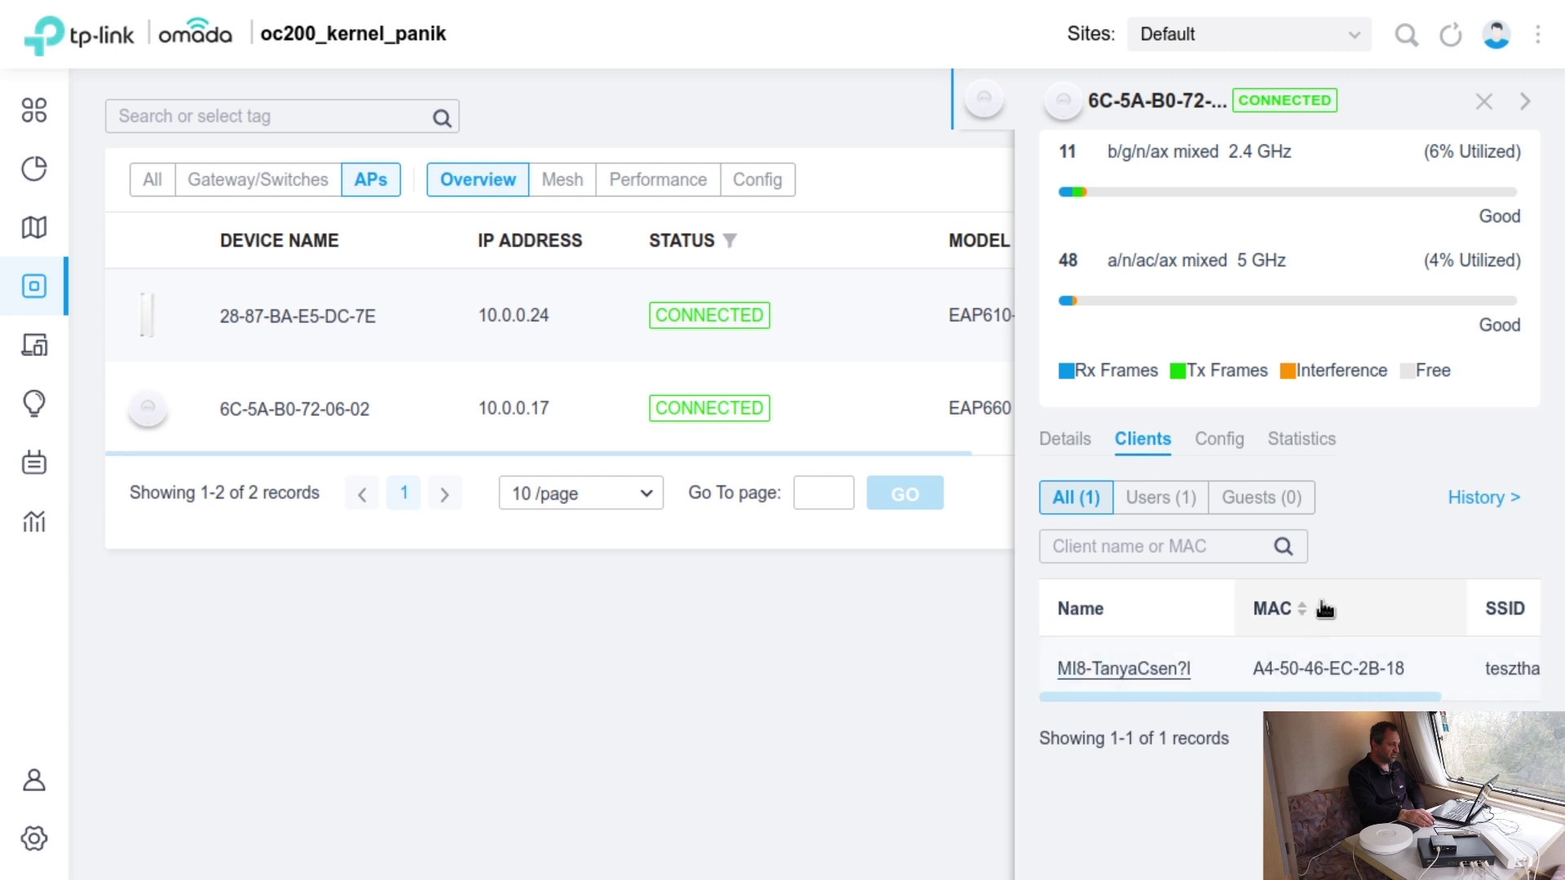
pyautogui.click(1313, 444)
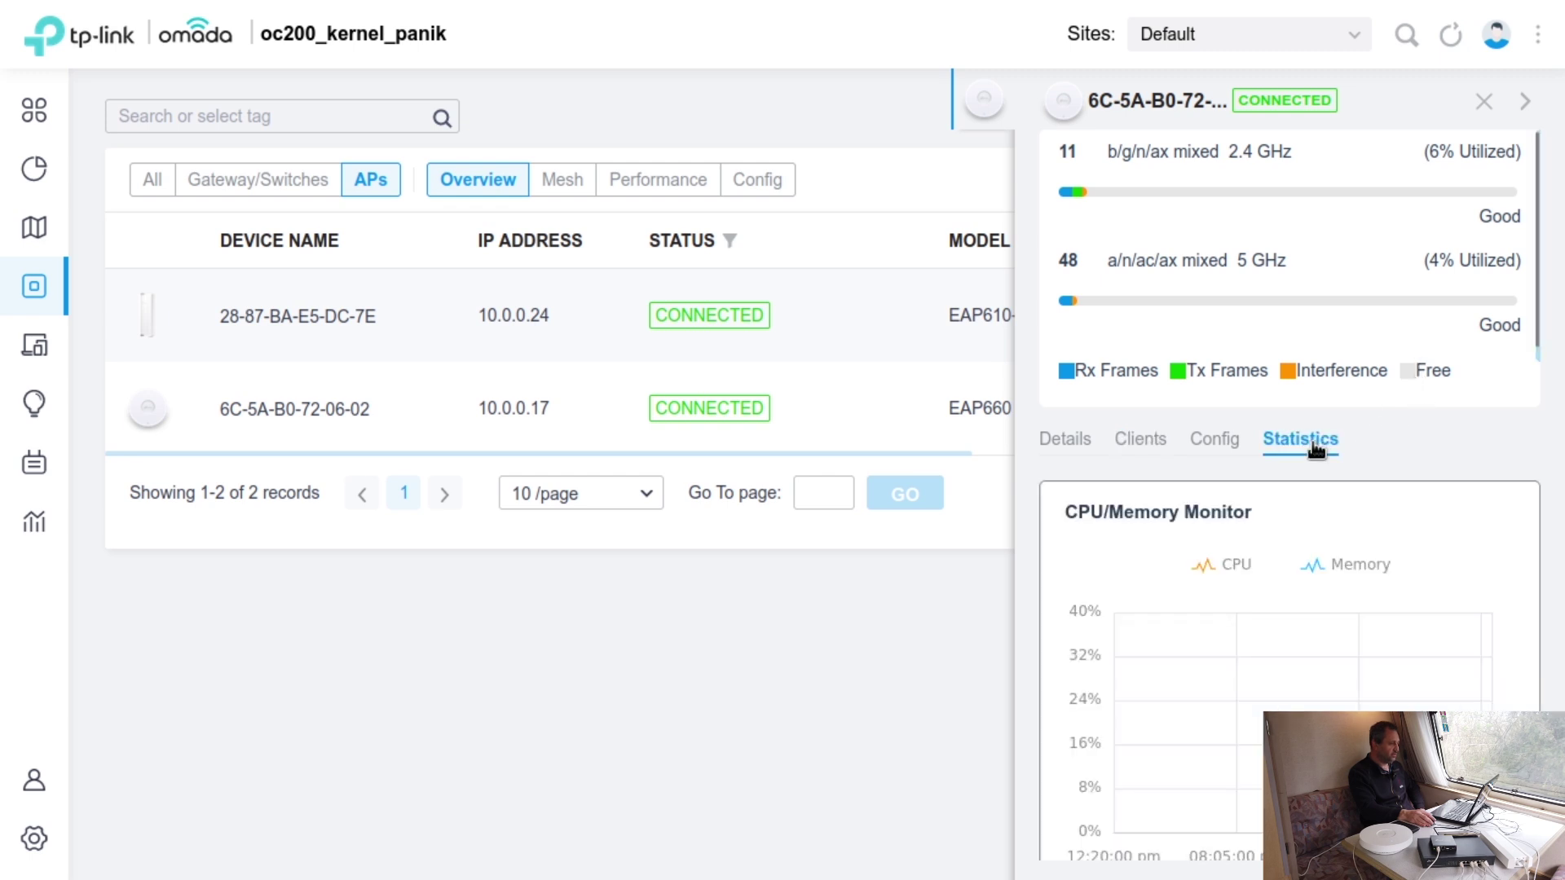
pyautogui.click(1221, 443)
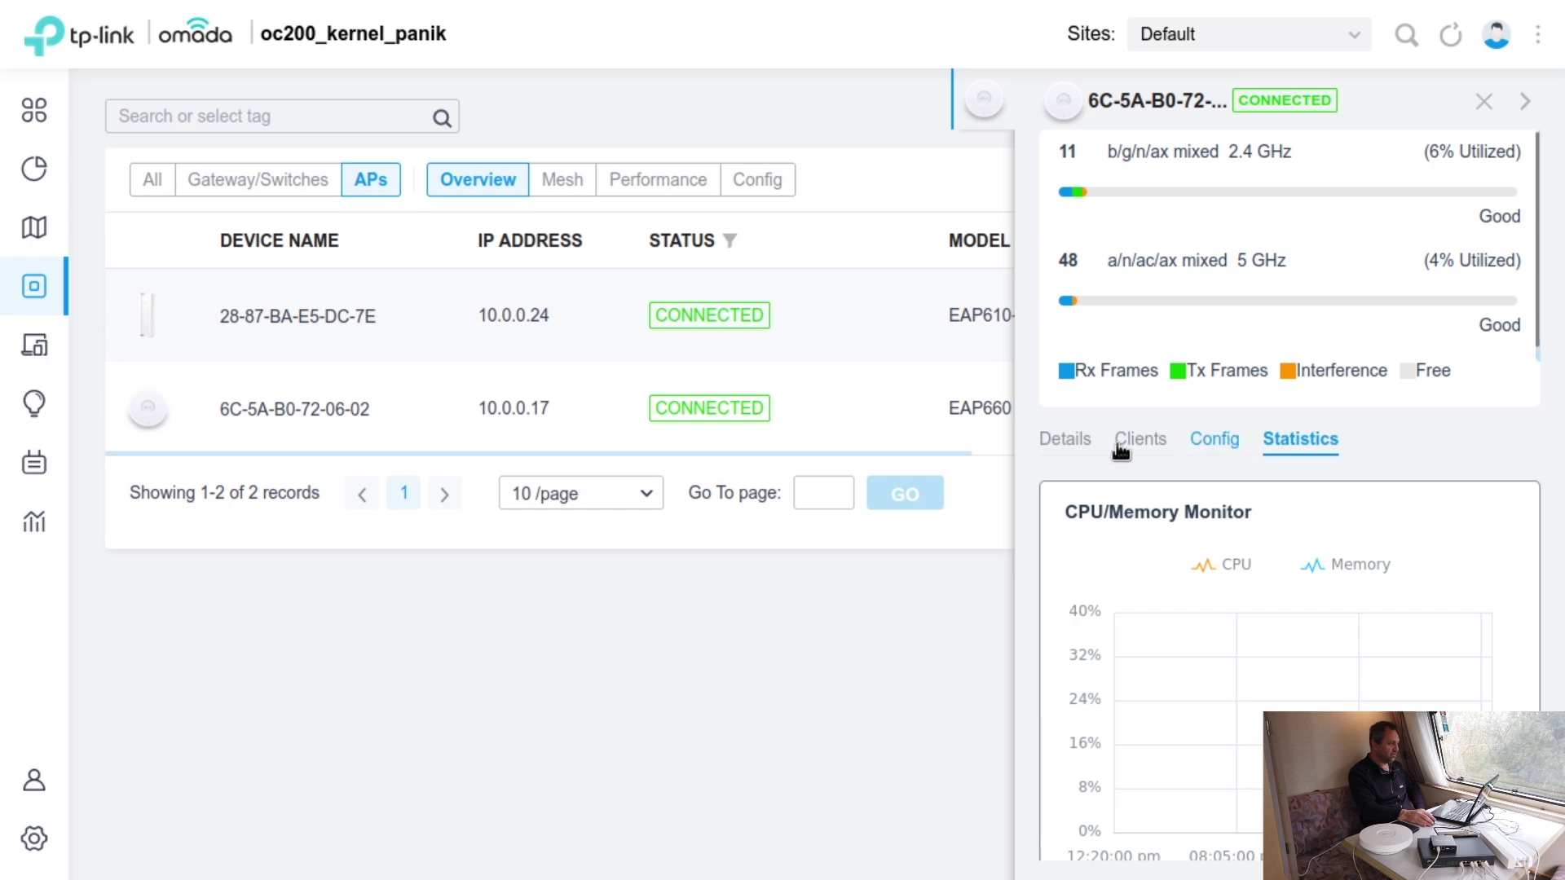
pyautogui.click(1060, 442)
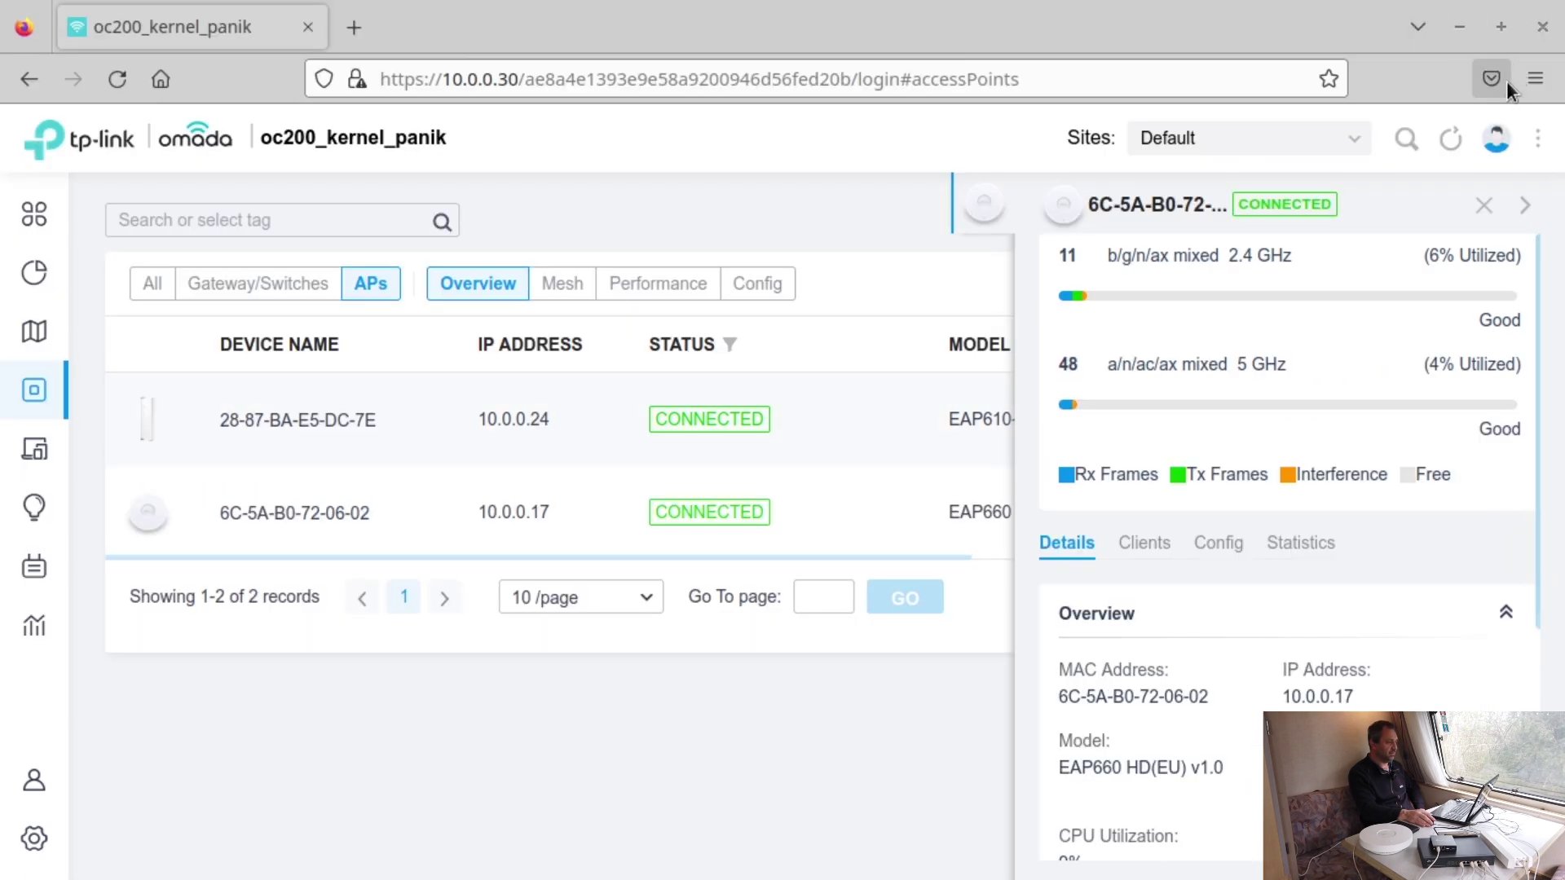
pyautogui.moveTo(1494, 199)
pyautogui.click(1484, 101)
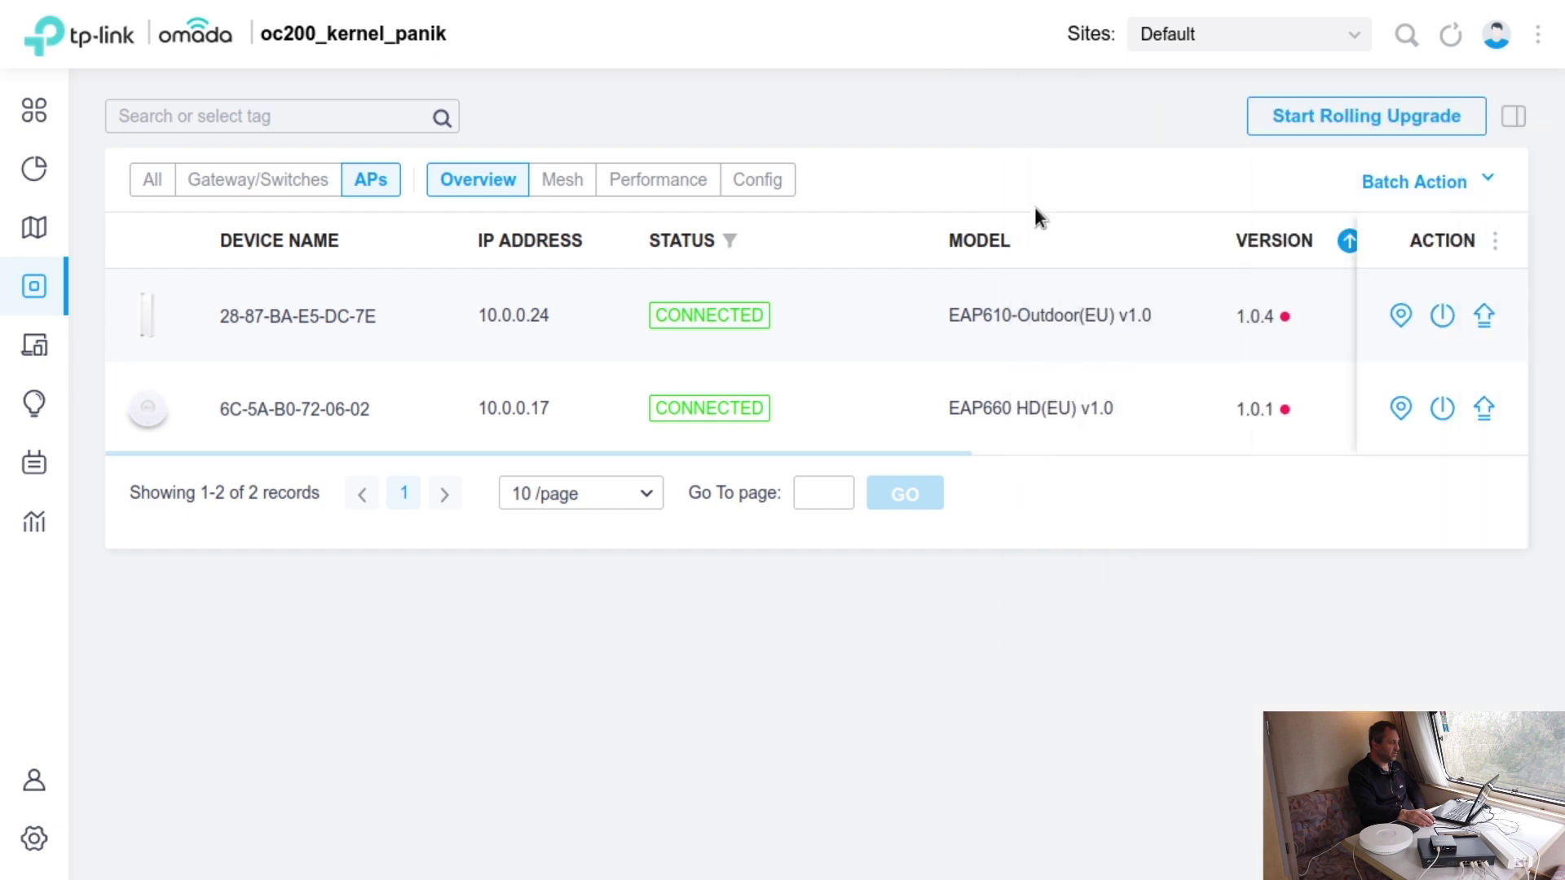
# - Start firmware upgrades on the EAP610-Outdoor and then the EAP660 HD
pyautogui.click(1484, 316)
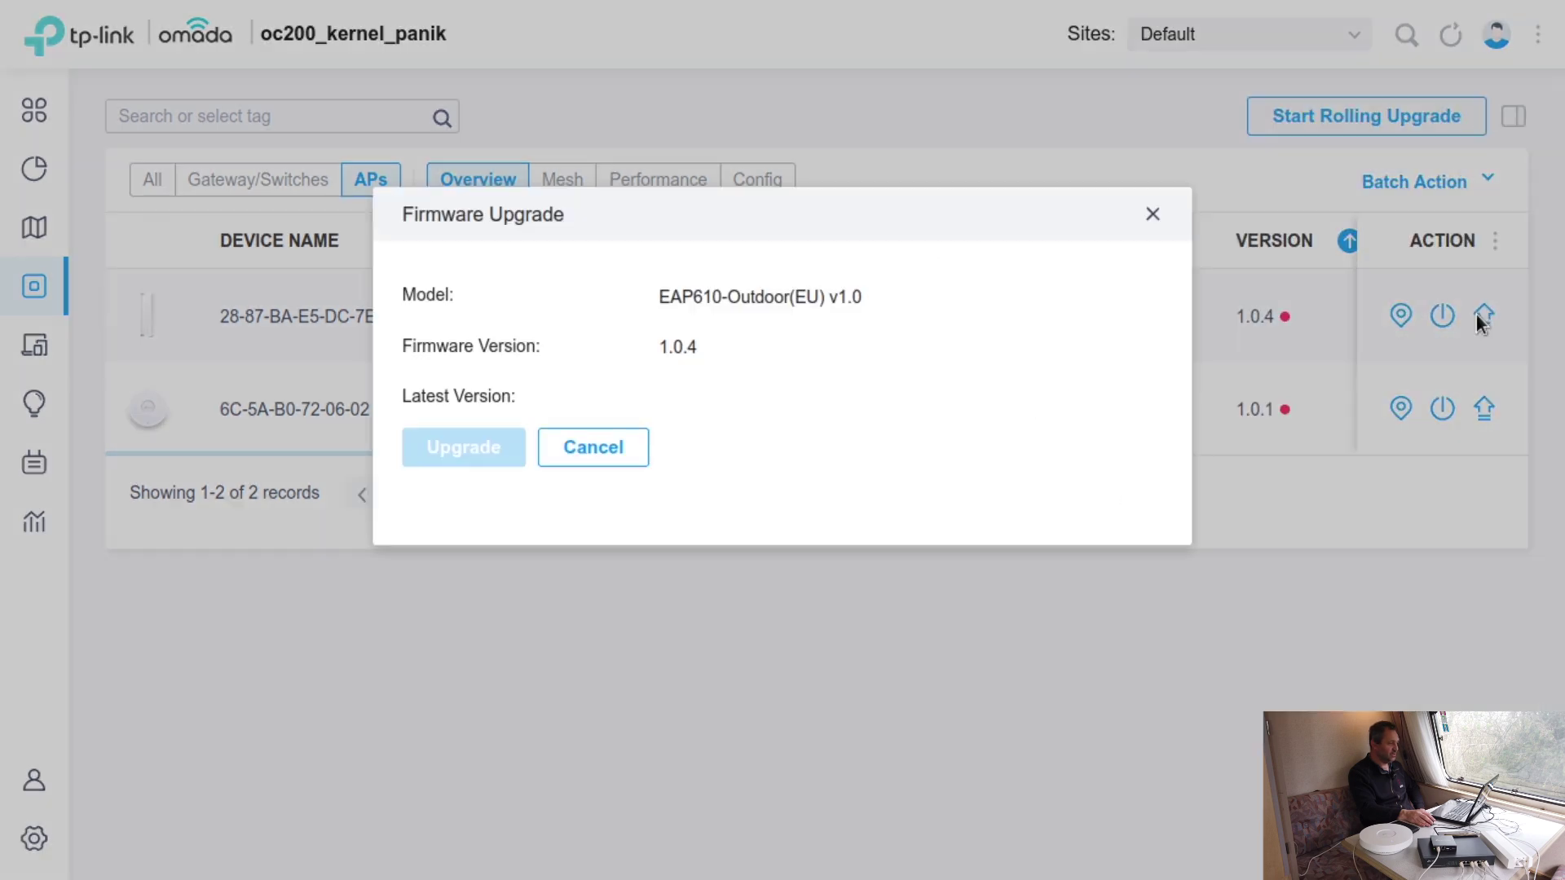
pyautogui.click(506, 824)
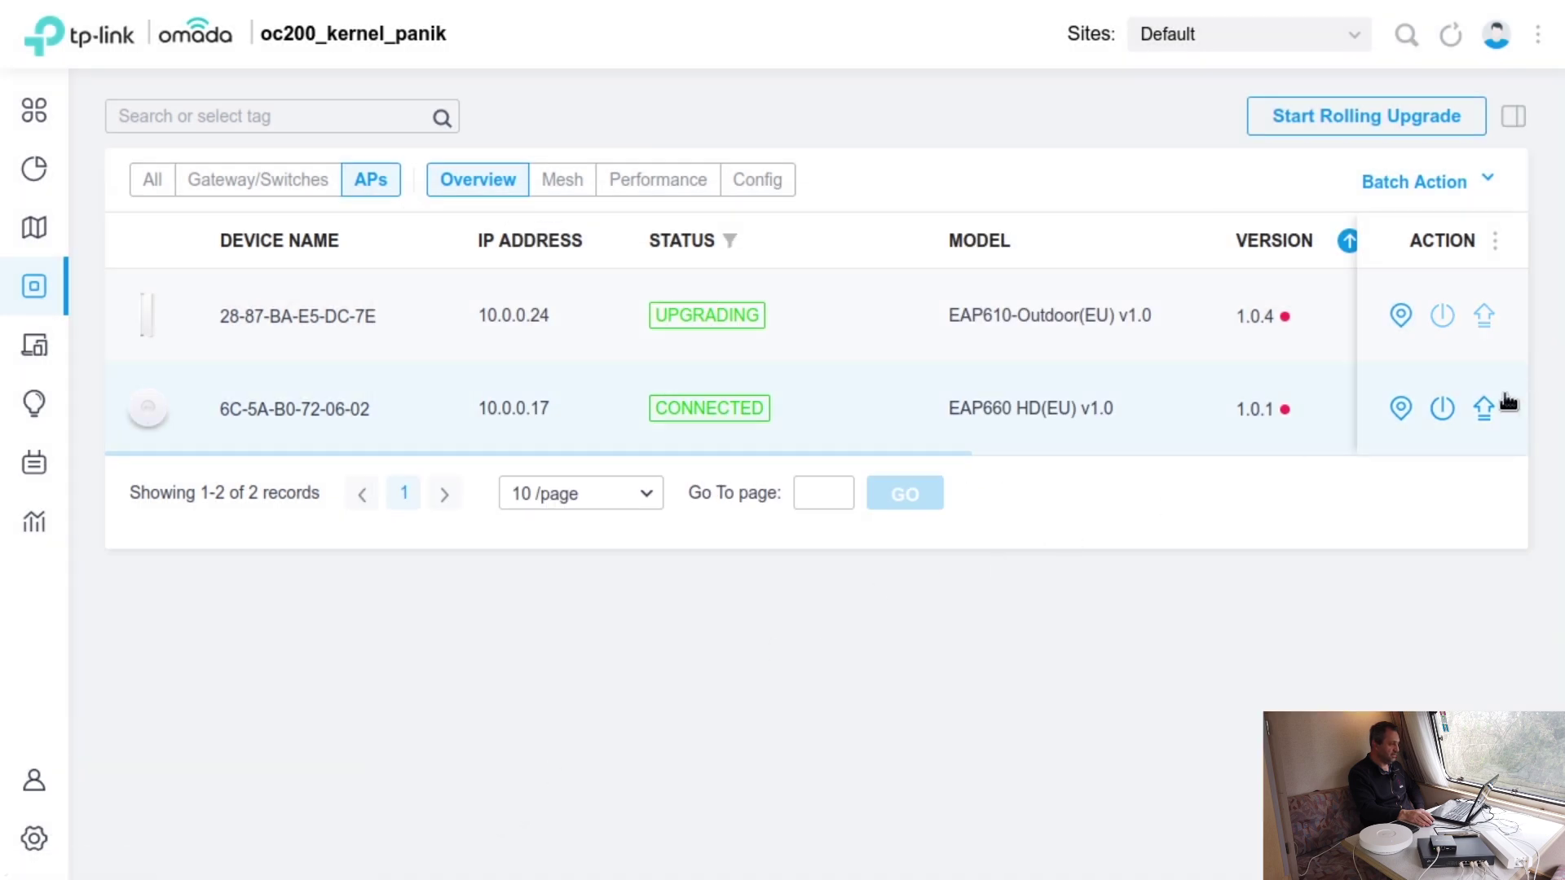
pyautogui.click(1483, 408)
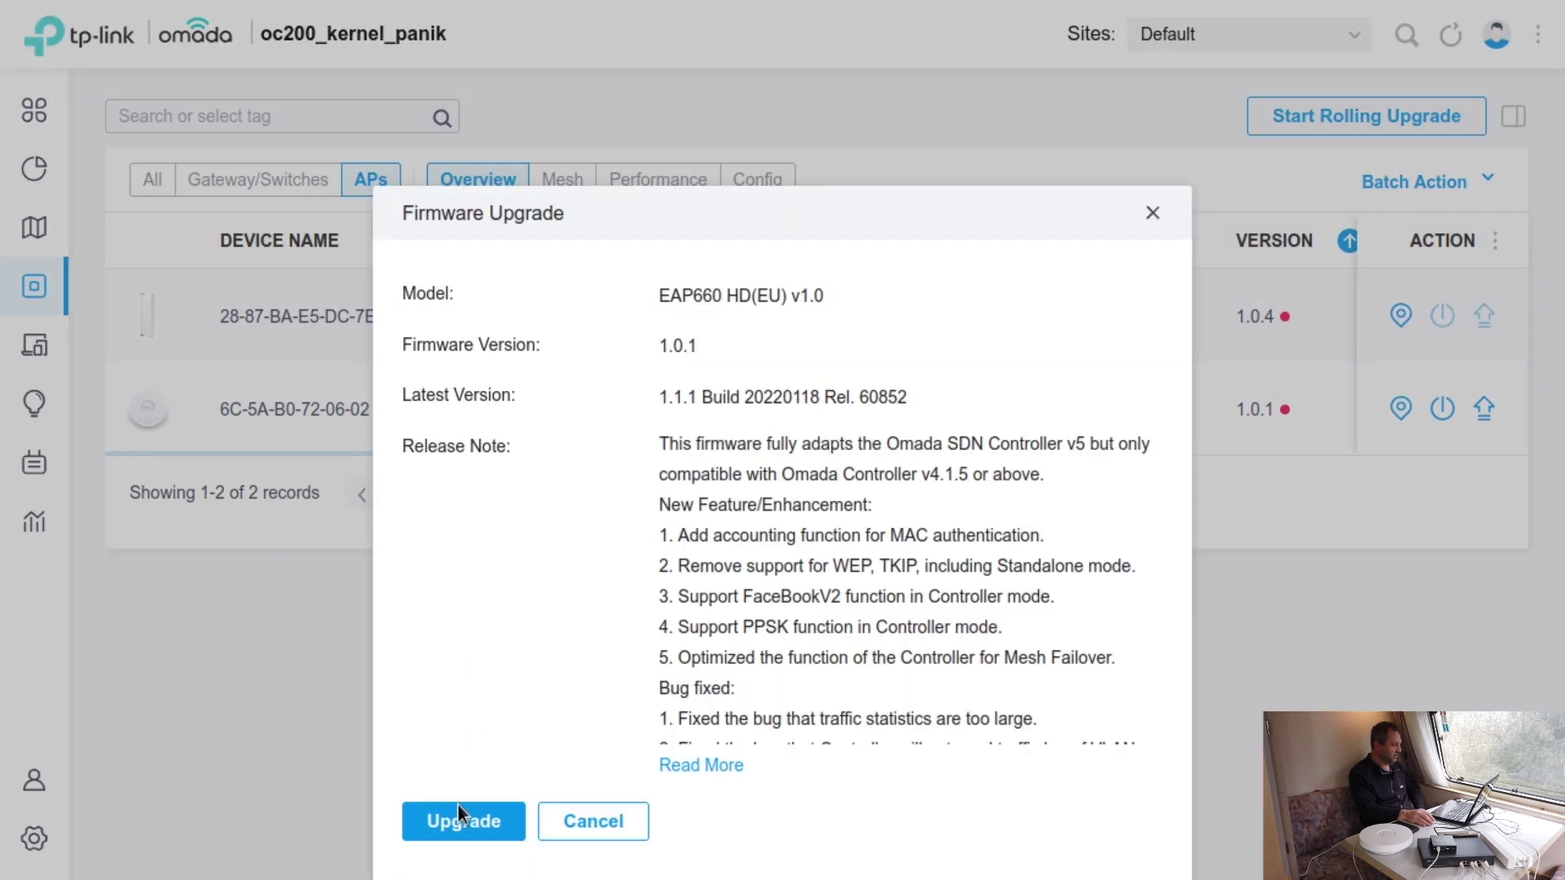
pyautogui.click(459, 808)
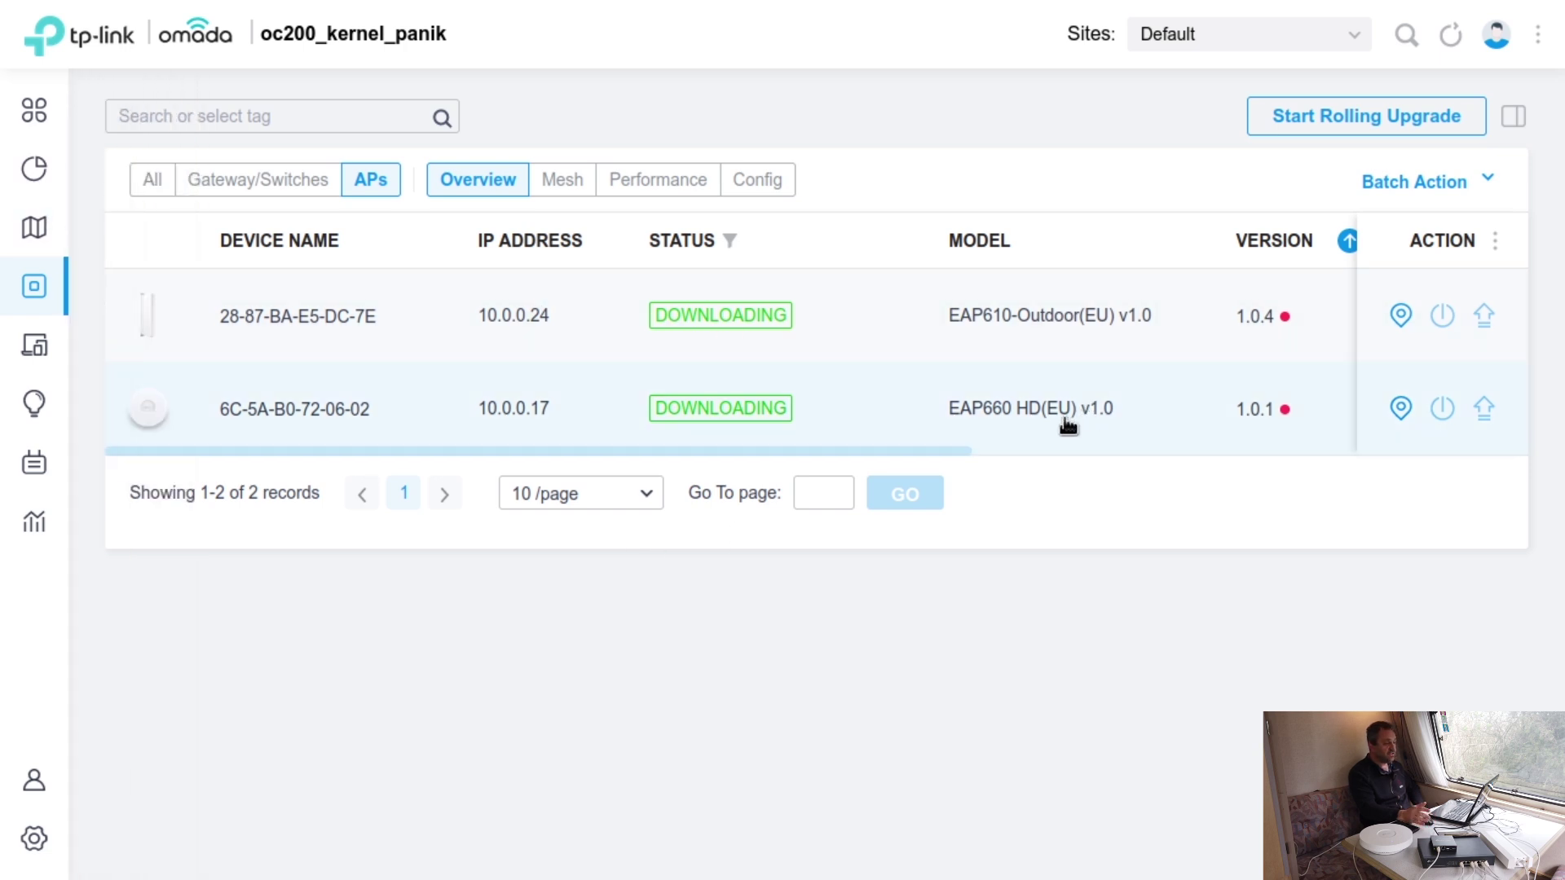
pyautogui.moveTo(4, 130)
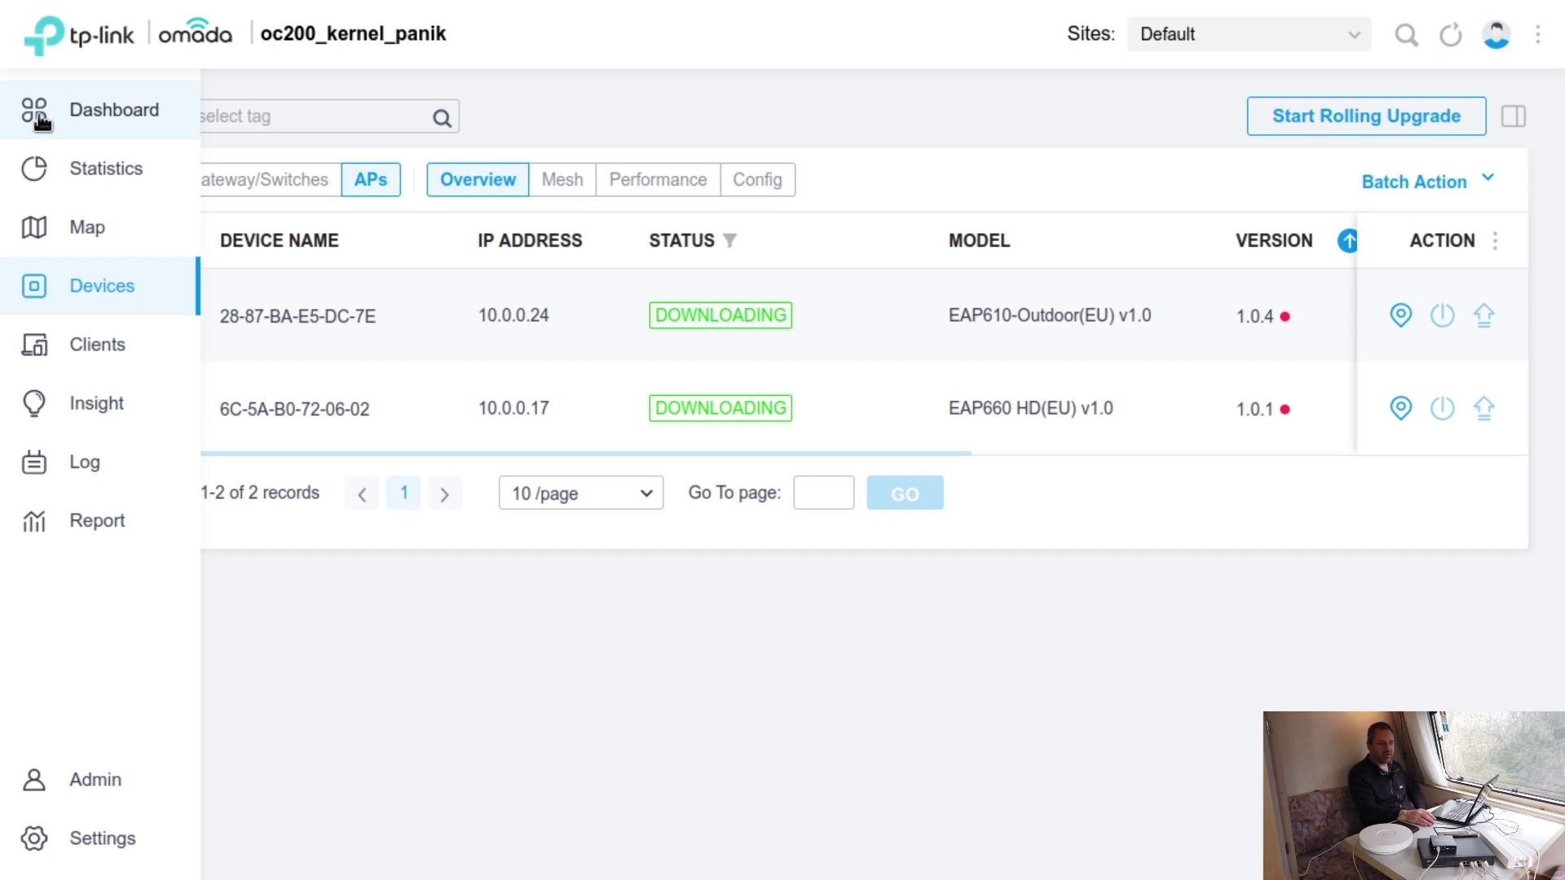
# - Open the site Map and switch from topology to the Default office floor plan
pyautogui.click(39, 119)
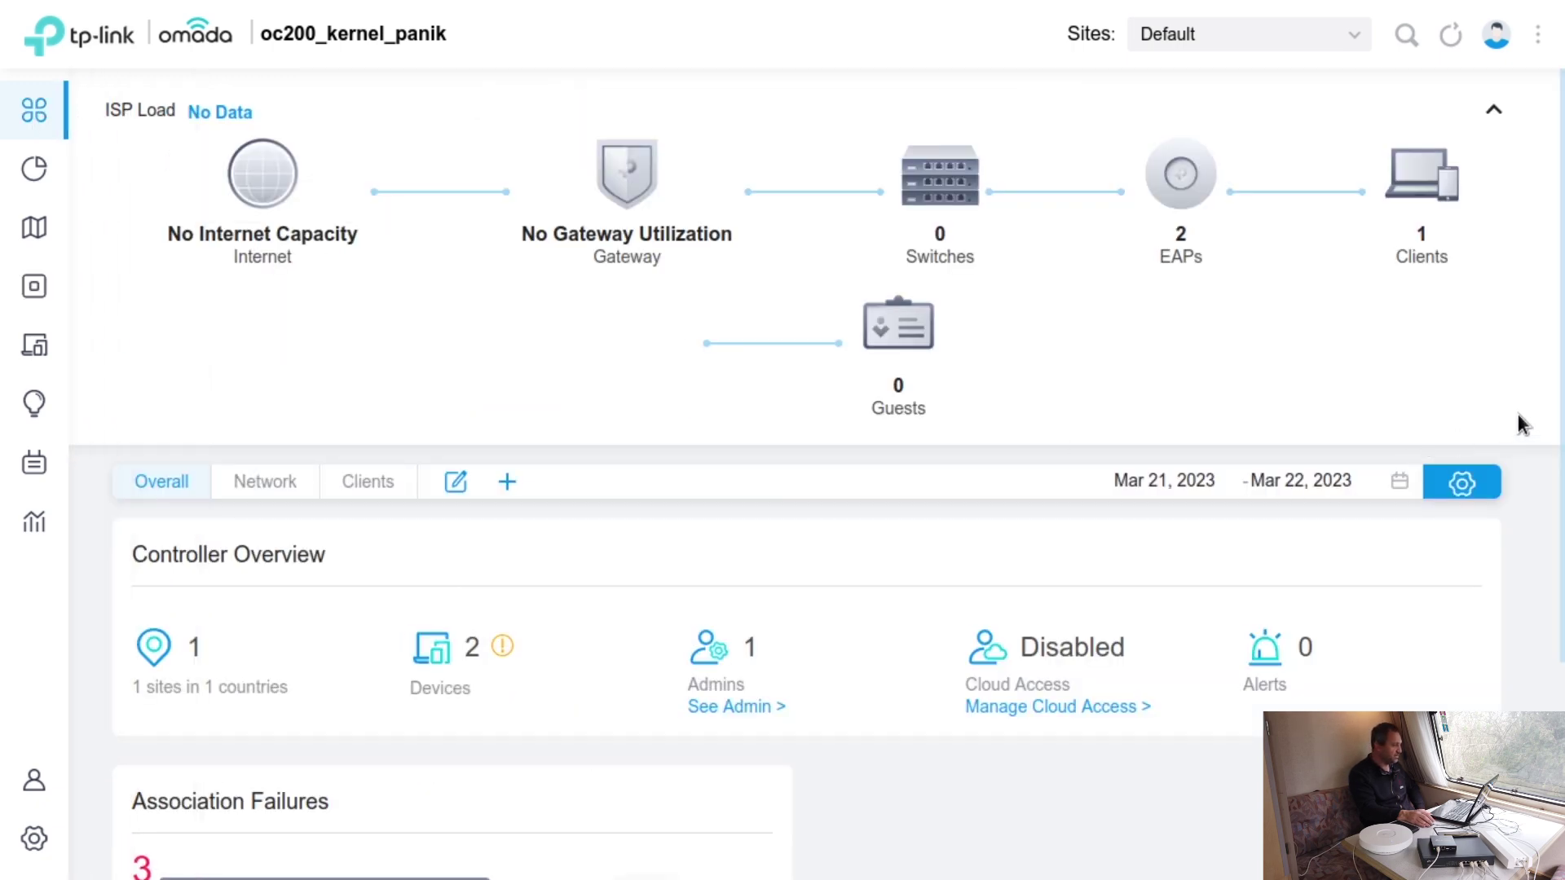
pyautogui.moveTo(965, 178)
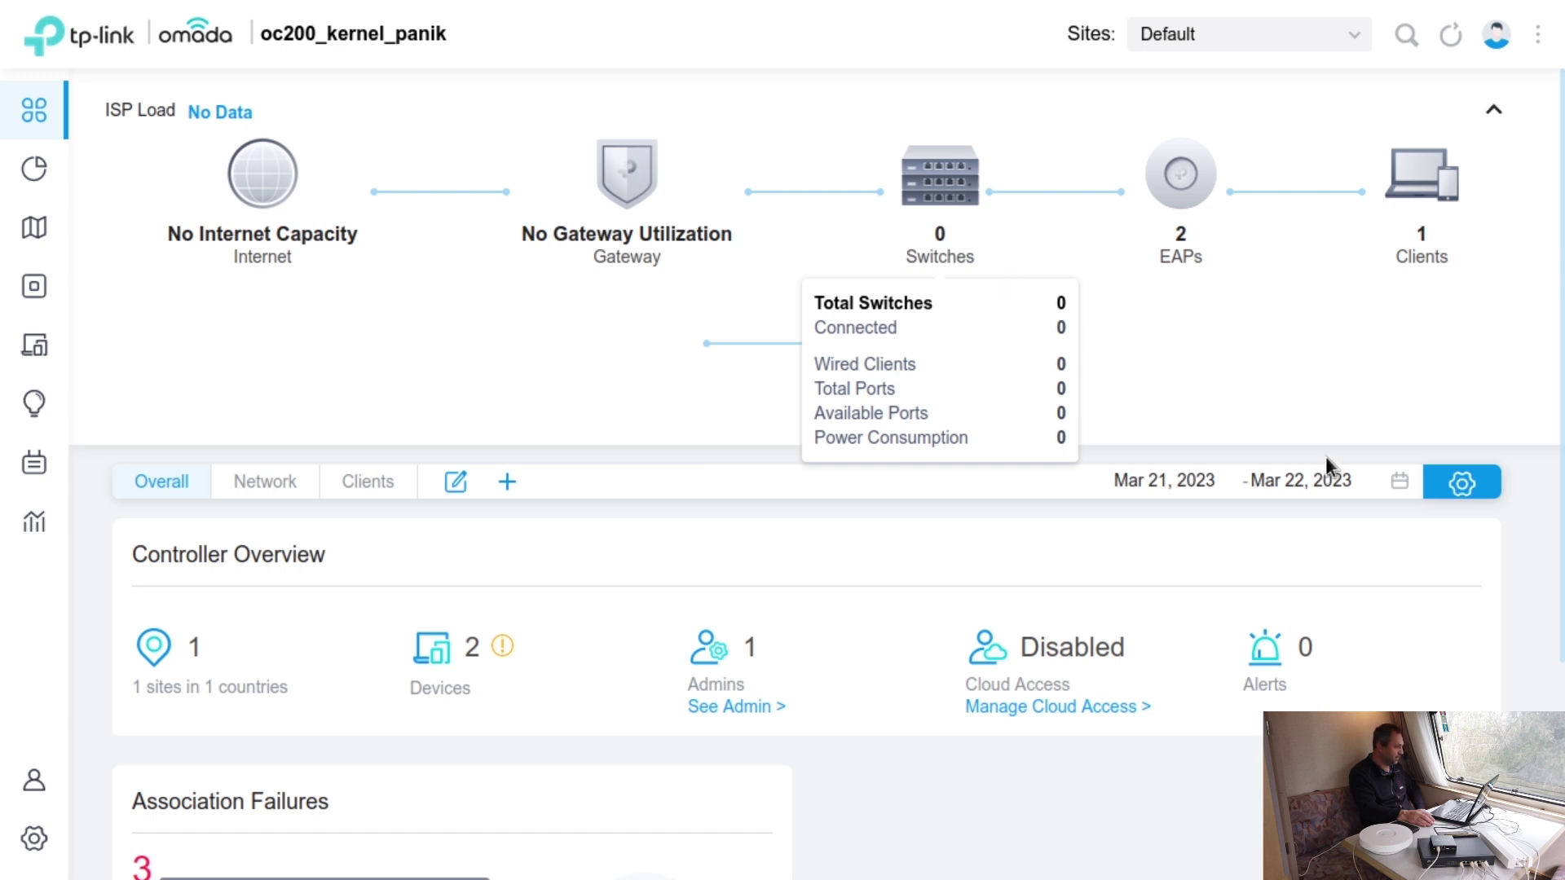
pyautogui.click(34, 227)
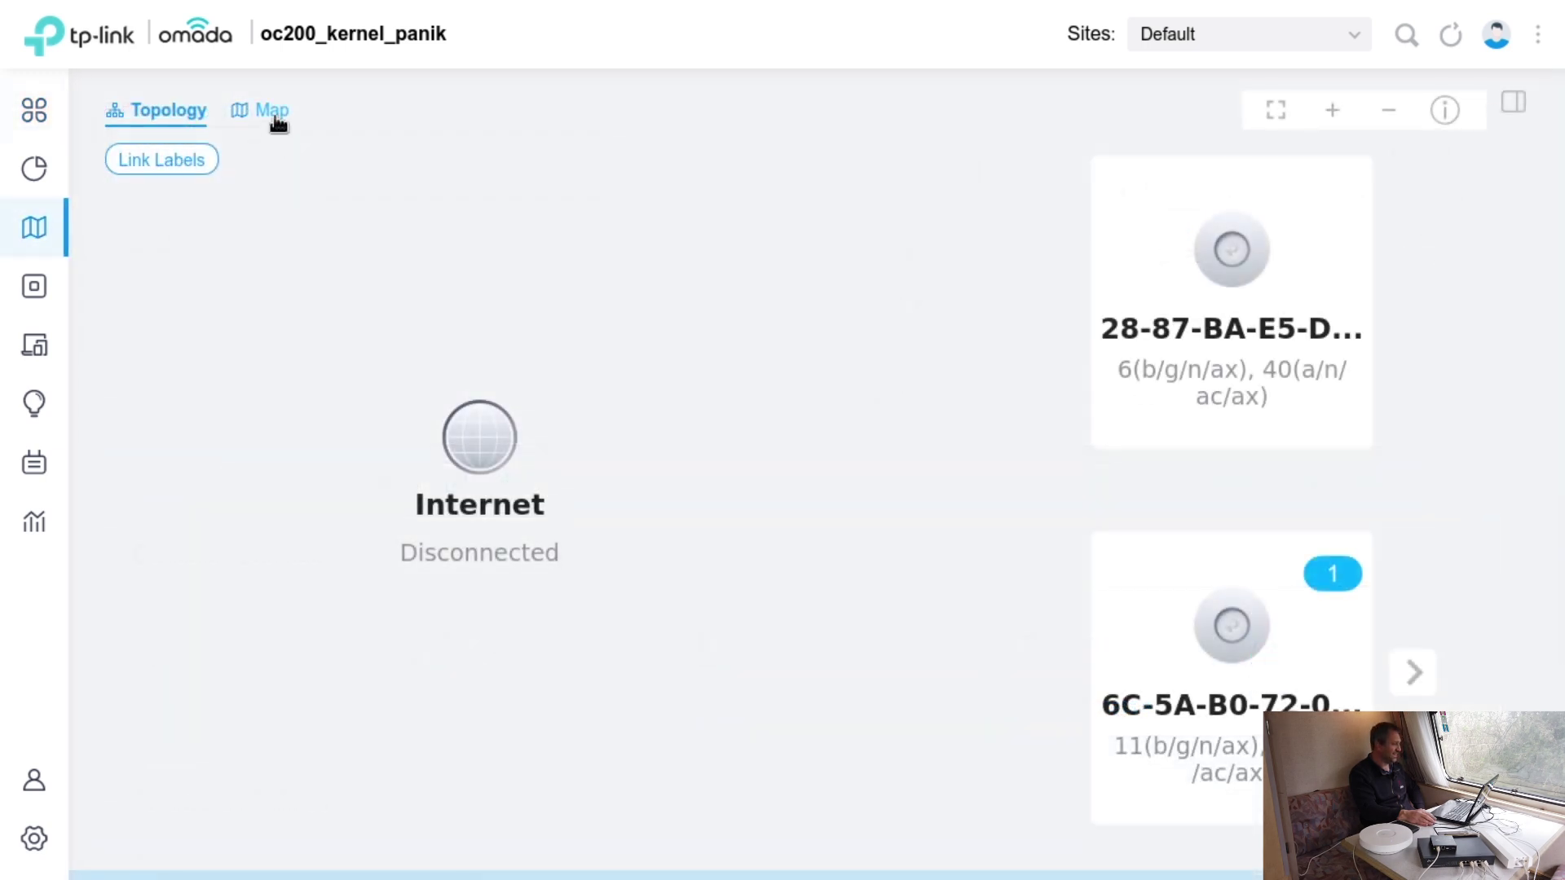
pyautogui.click(254, 124)
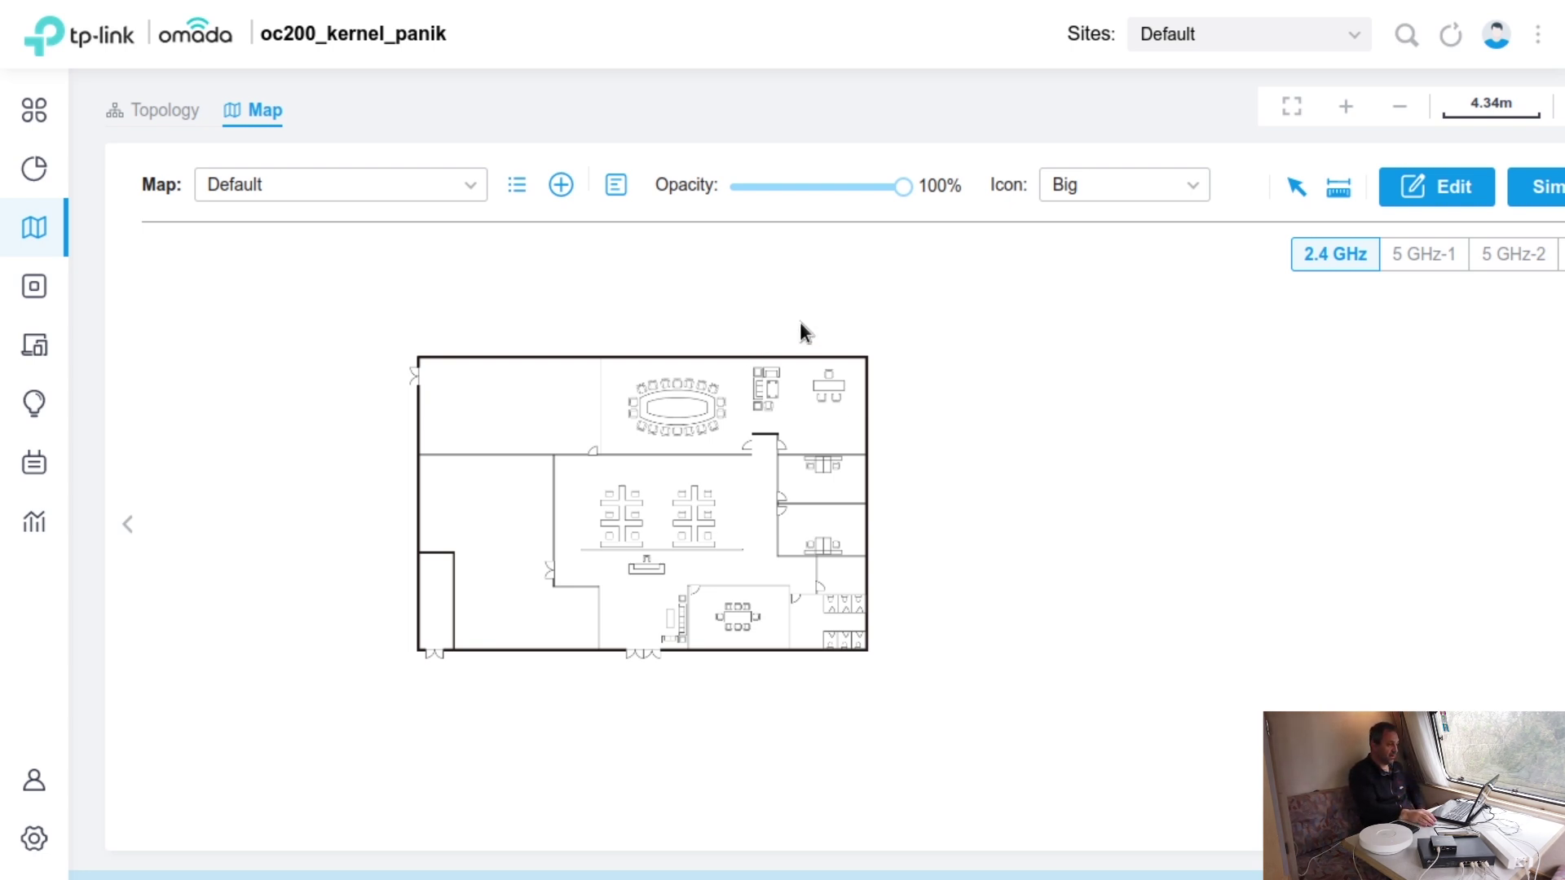
# - Put the floor plan map into edit mode, browse the wall types, and start adding a new one
pyautogui.click(1456, 185)
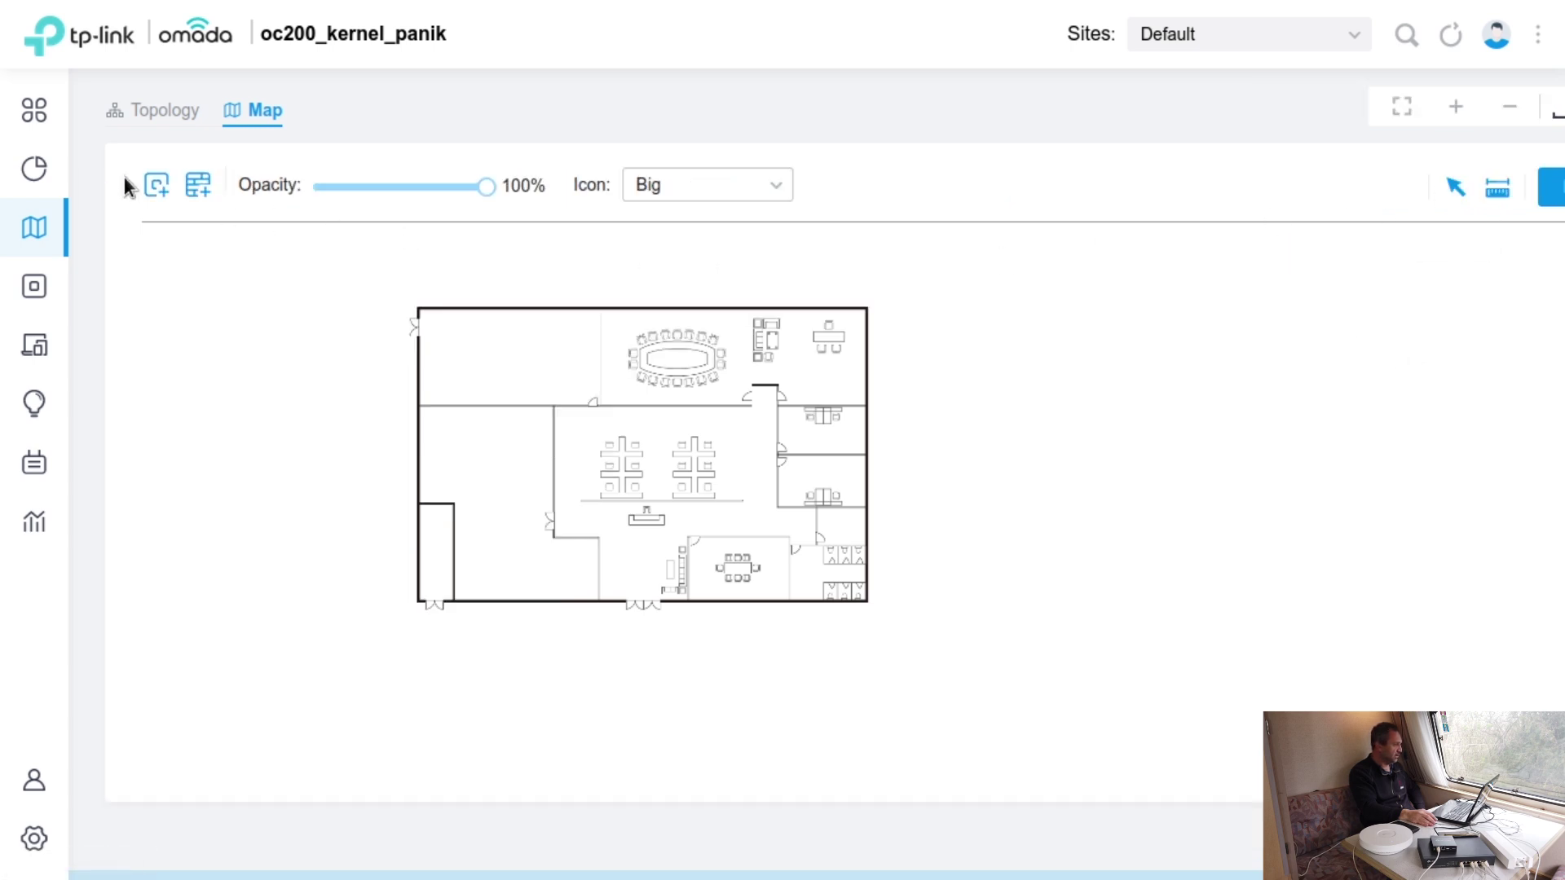
pyautogui.click(196, 189)
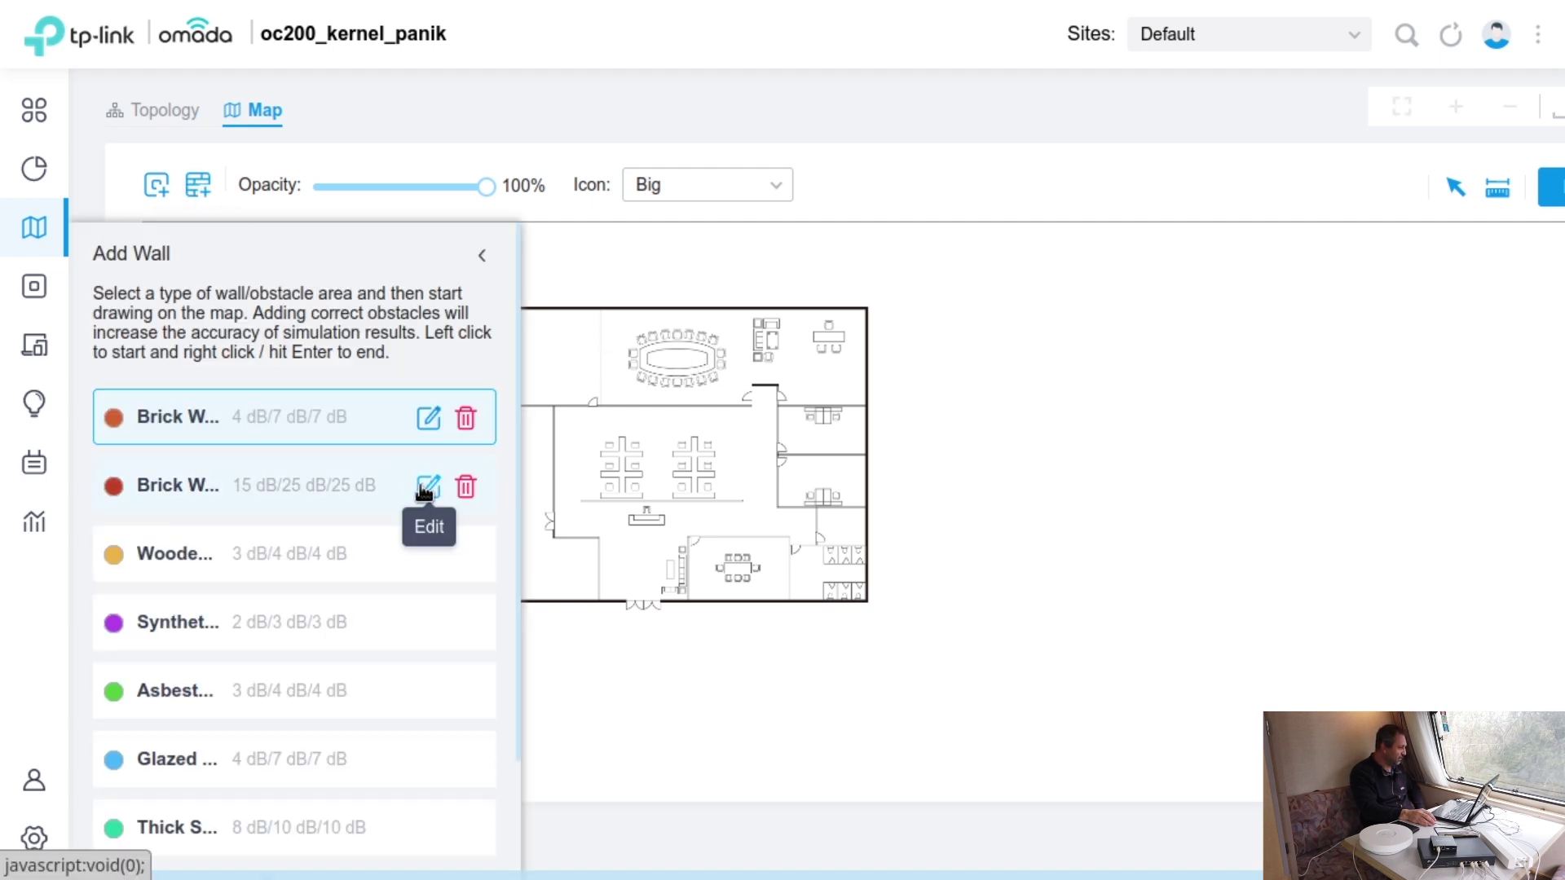
pyautogui.scroll(-2, 390, 525)
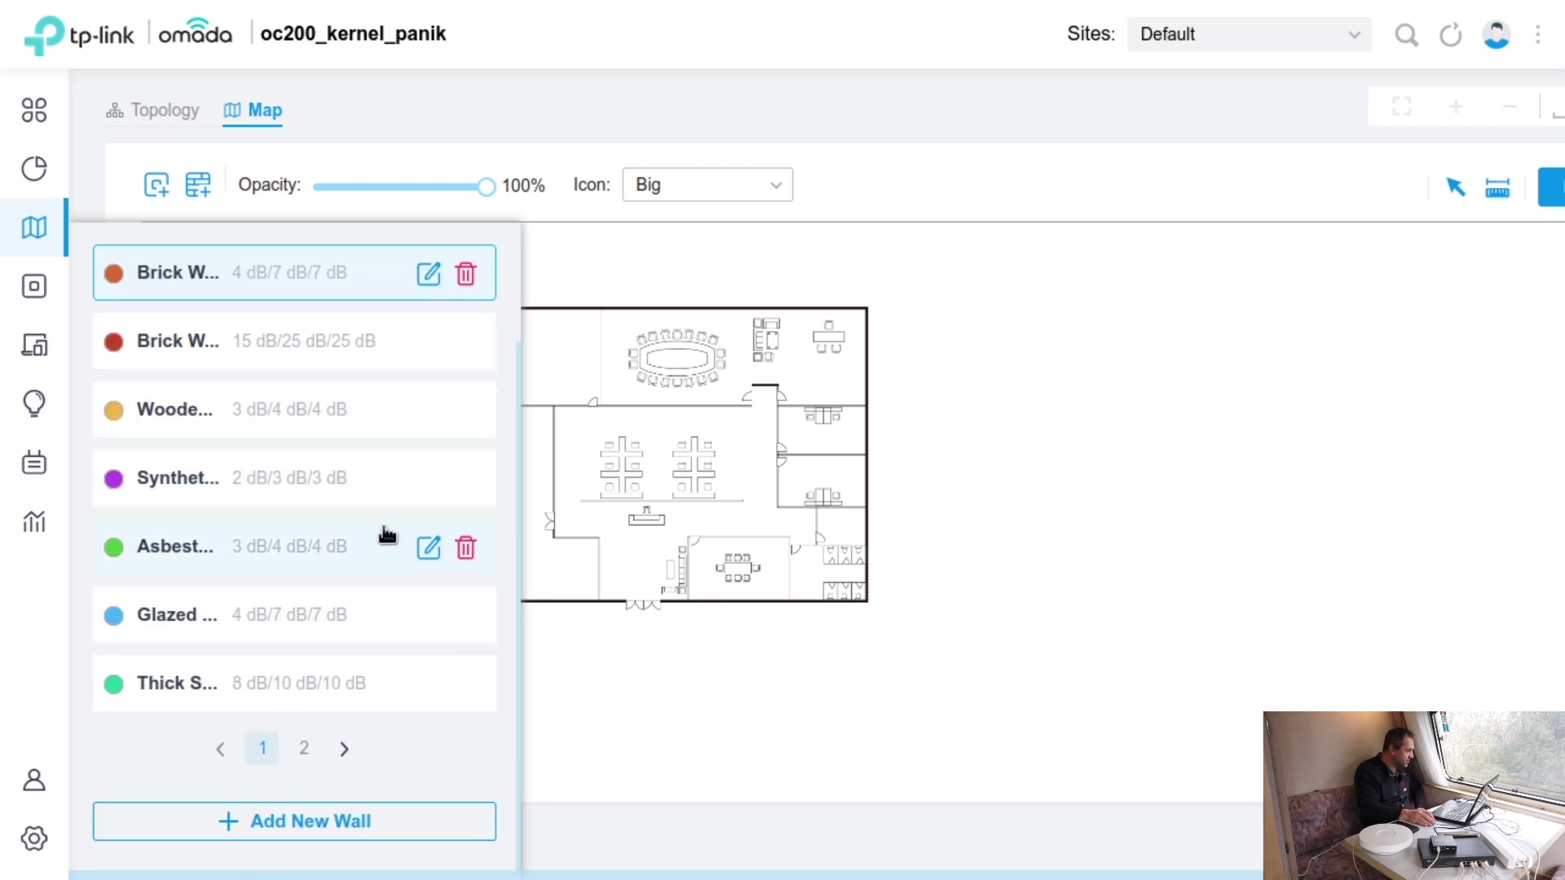
pyautogui.scroll(2, 411, 627)
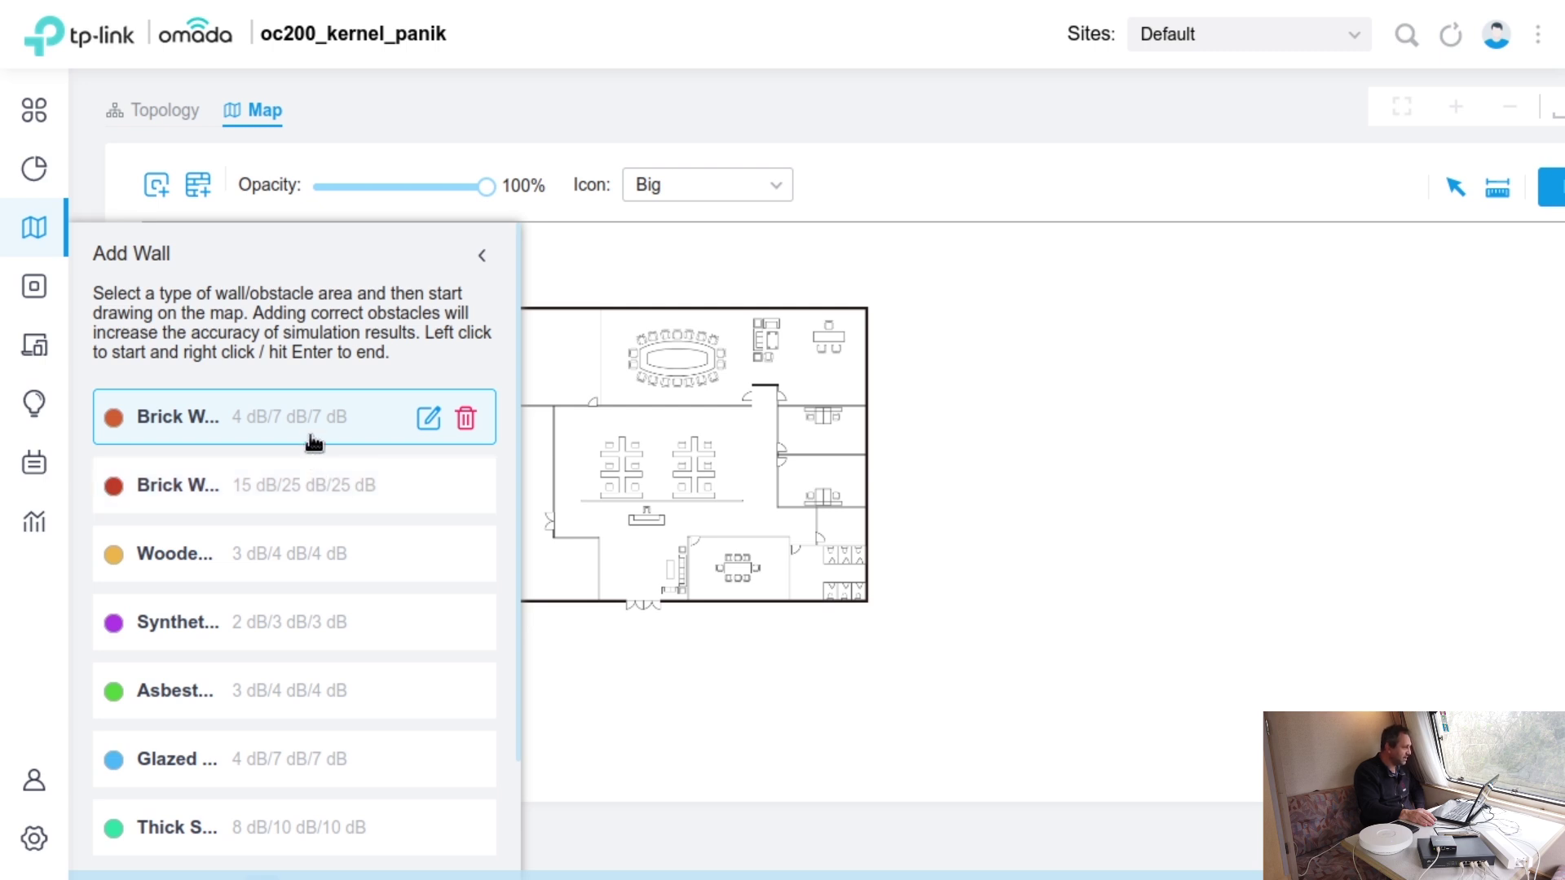
pyautogui.scroll(-2, 374, 646)
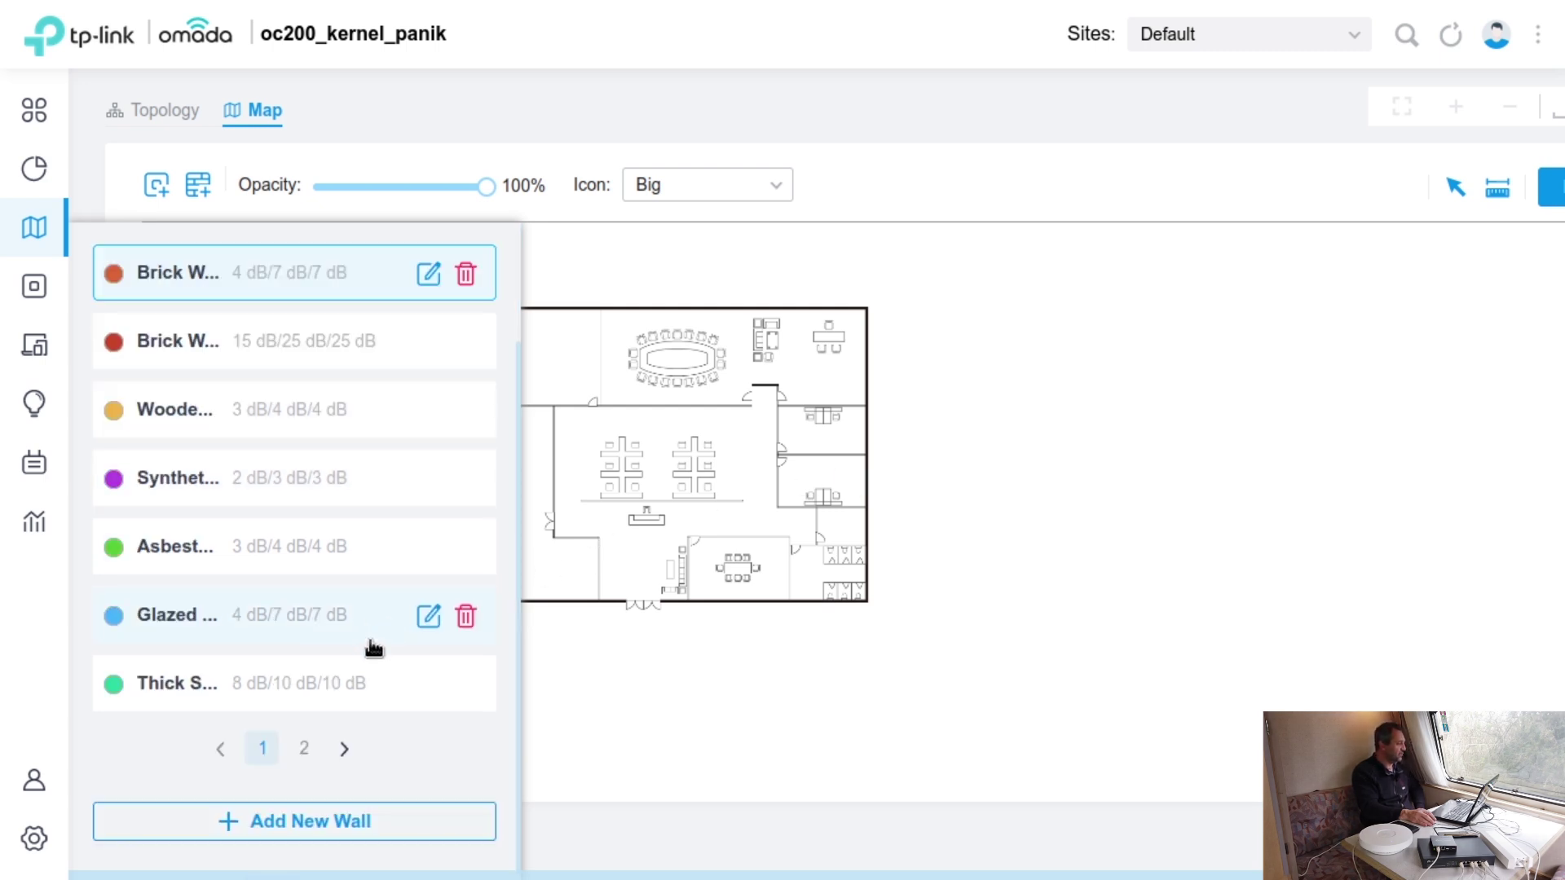
pyautogui.click(345, 818)
# - Create wall type 'fo fa' with 1 dB attenuation for 2.4, 5 and 6 GHz
pyautogui.click(815, 298)
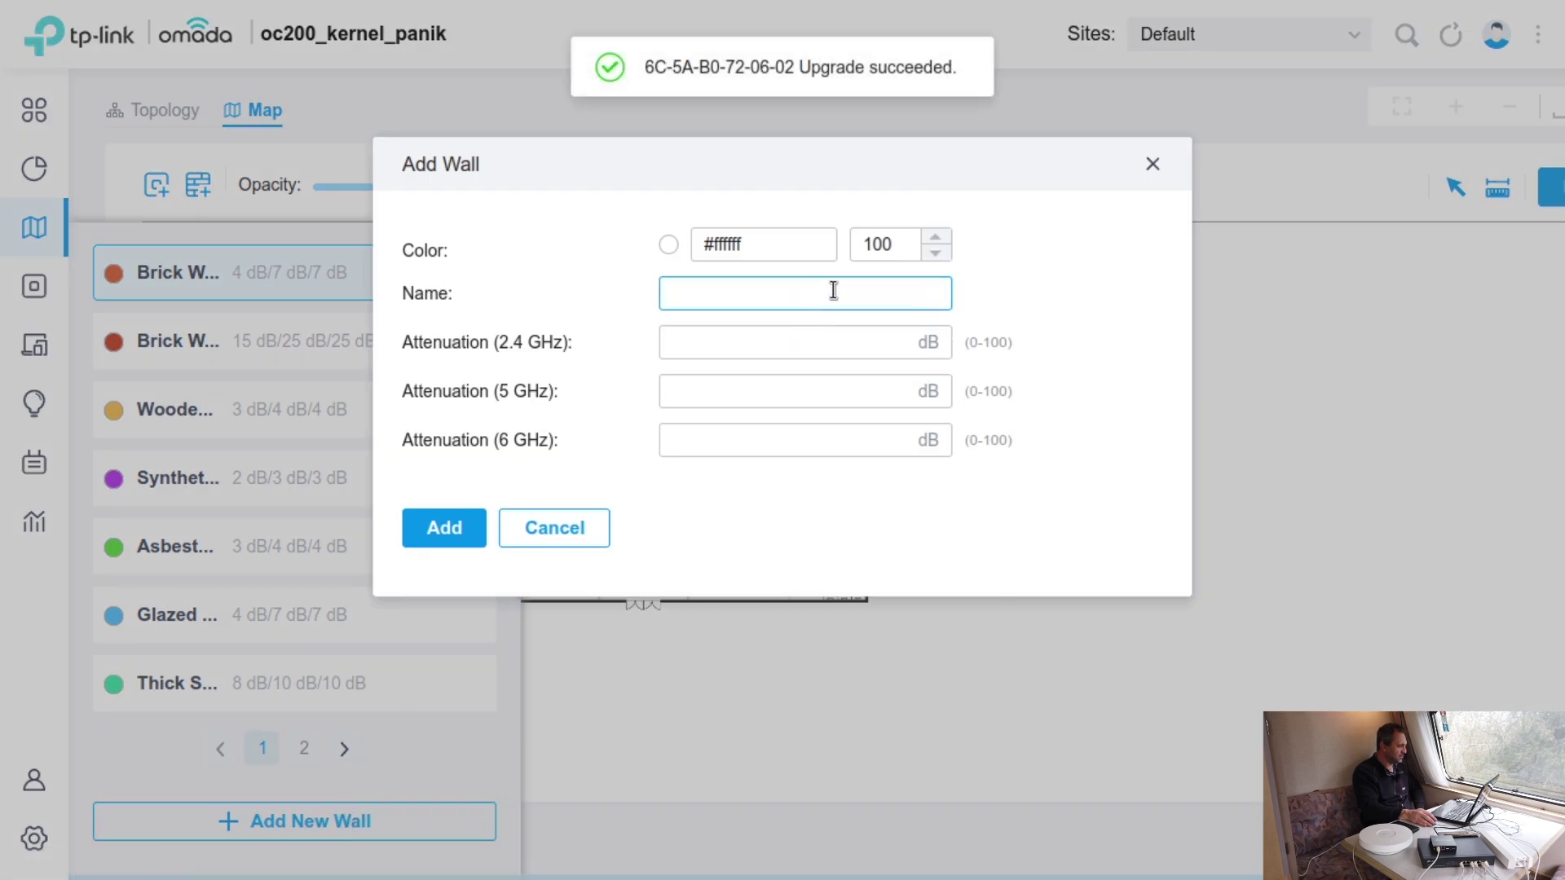
pyautogui.write('fo fa')
pyautogui.click(444, 540)
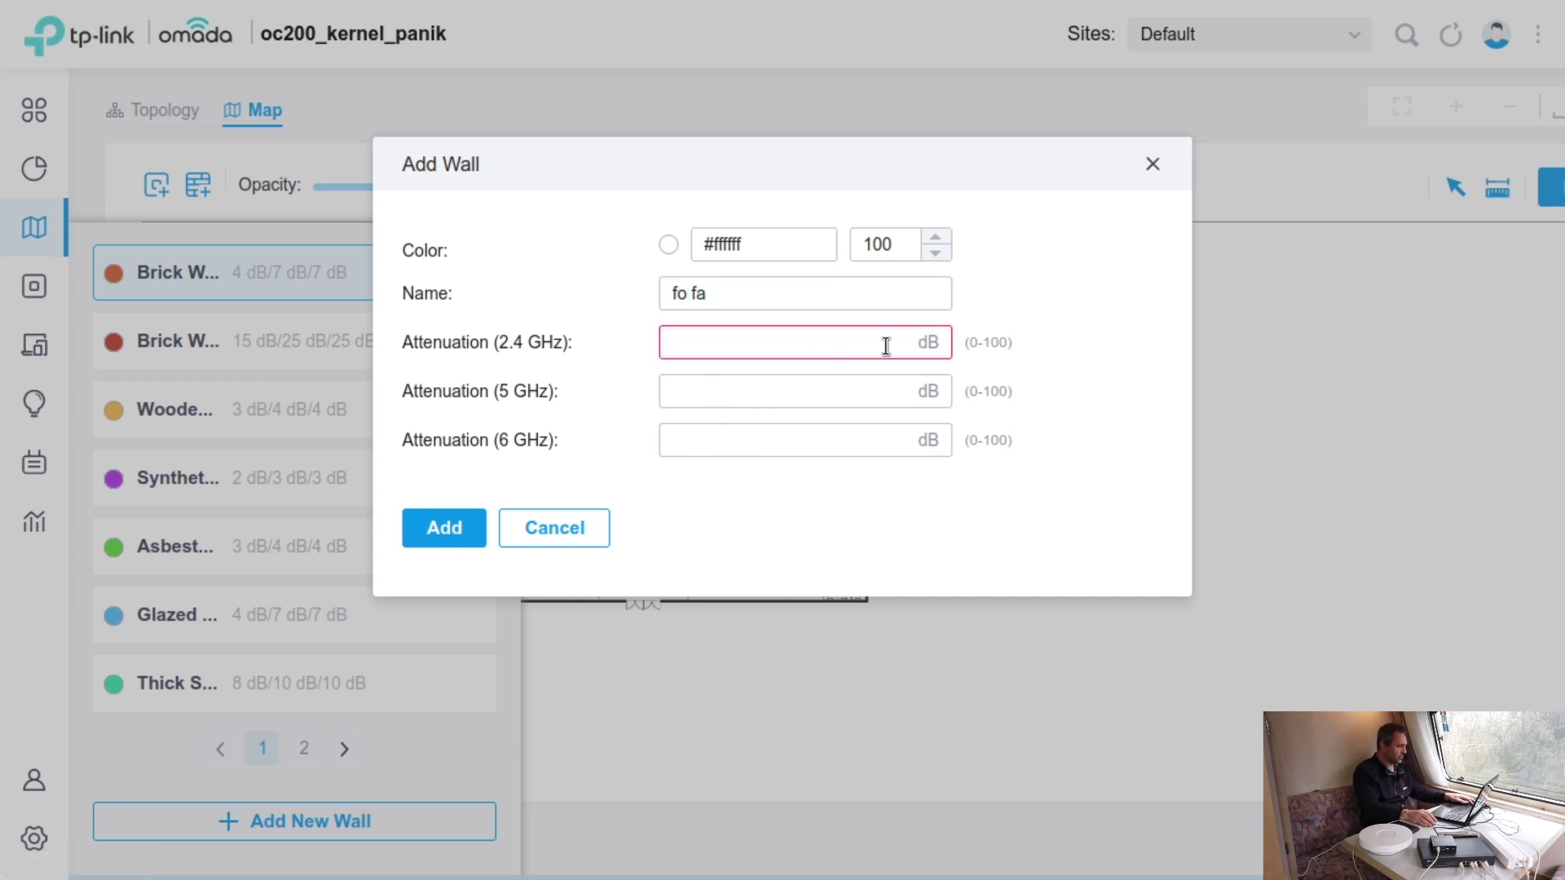
pyautogui.click(917, 341)
pyautogui.write('1')
pyautogui.click(893, 392)
pyautogui.write('1')
pyautogui.click(848, 438)
pyautogui.write('1')
pyautogui.click(445, 535)
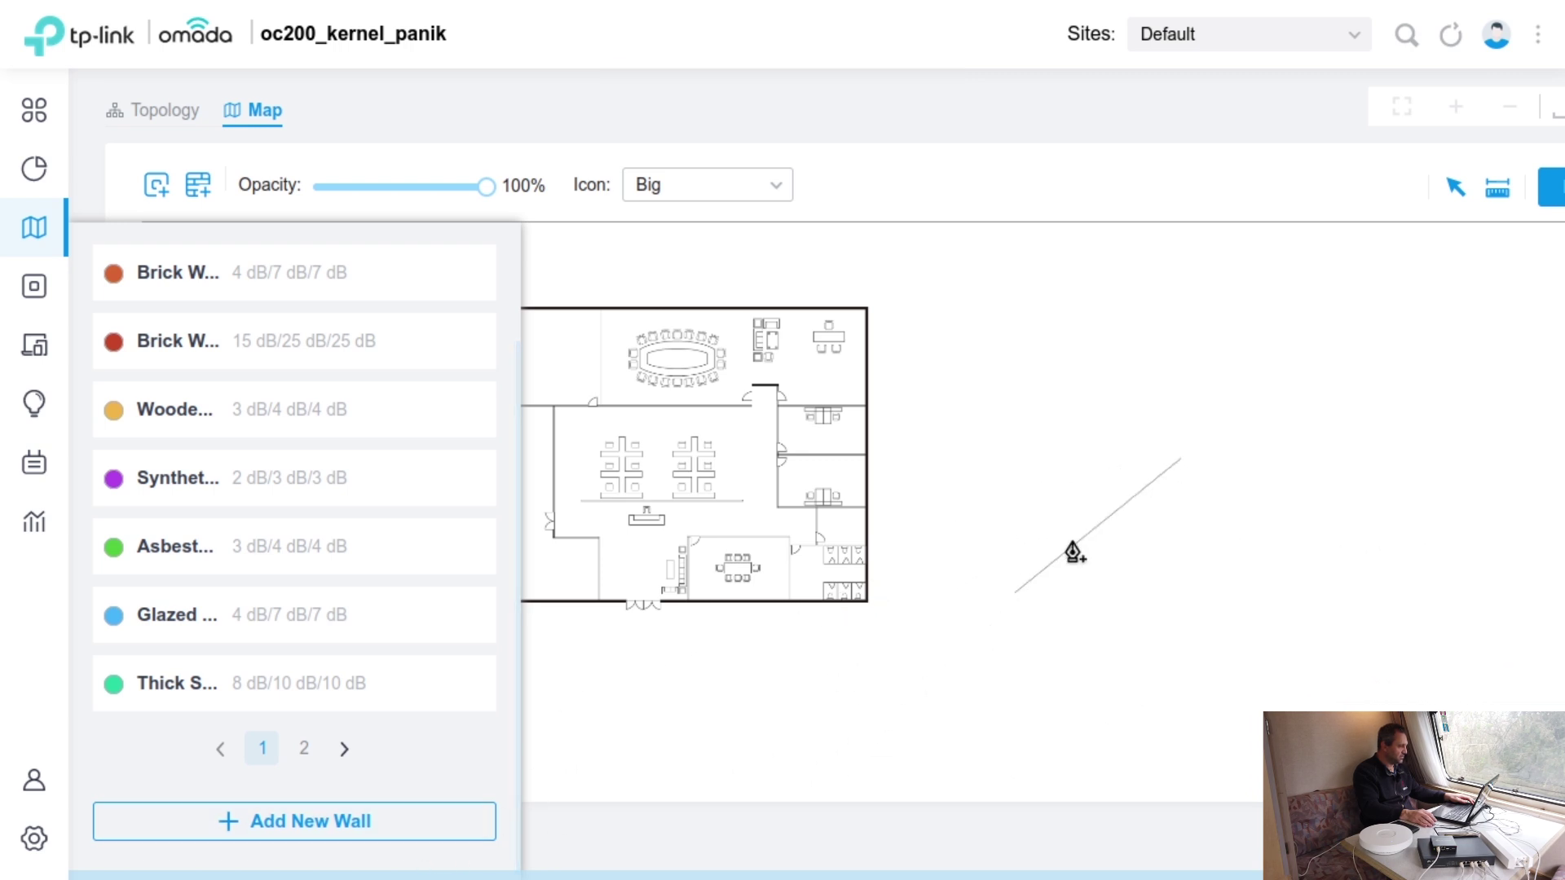
# - Draw a two-segment wall ending below the floor plan, then stop drawing
pyautogui.click(874, 650)
pyautogui.click(571, 661)
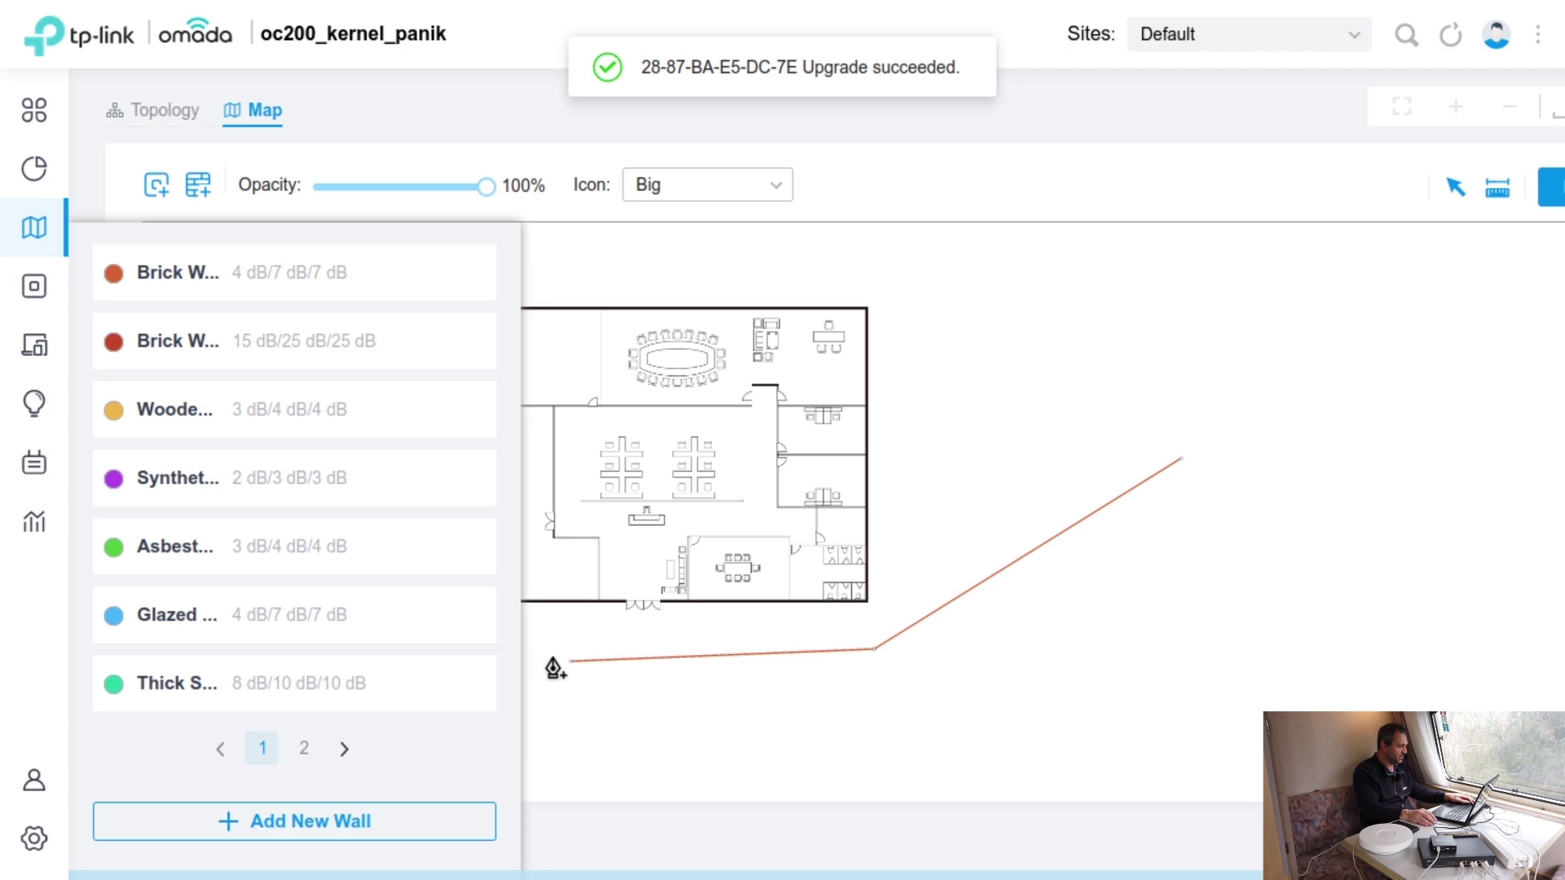
pyautogui.click(1453, 194)
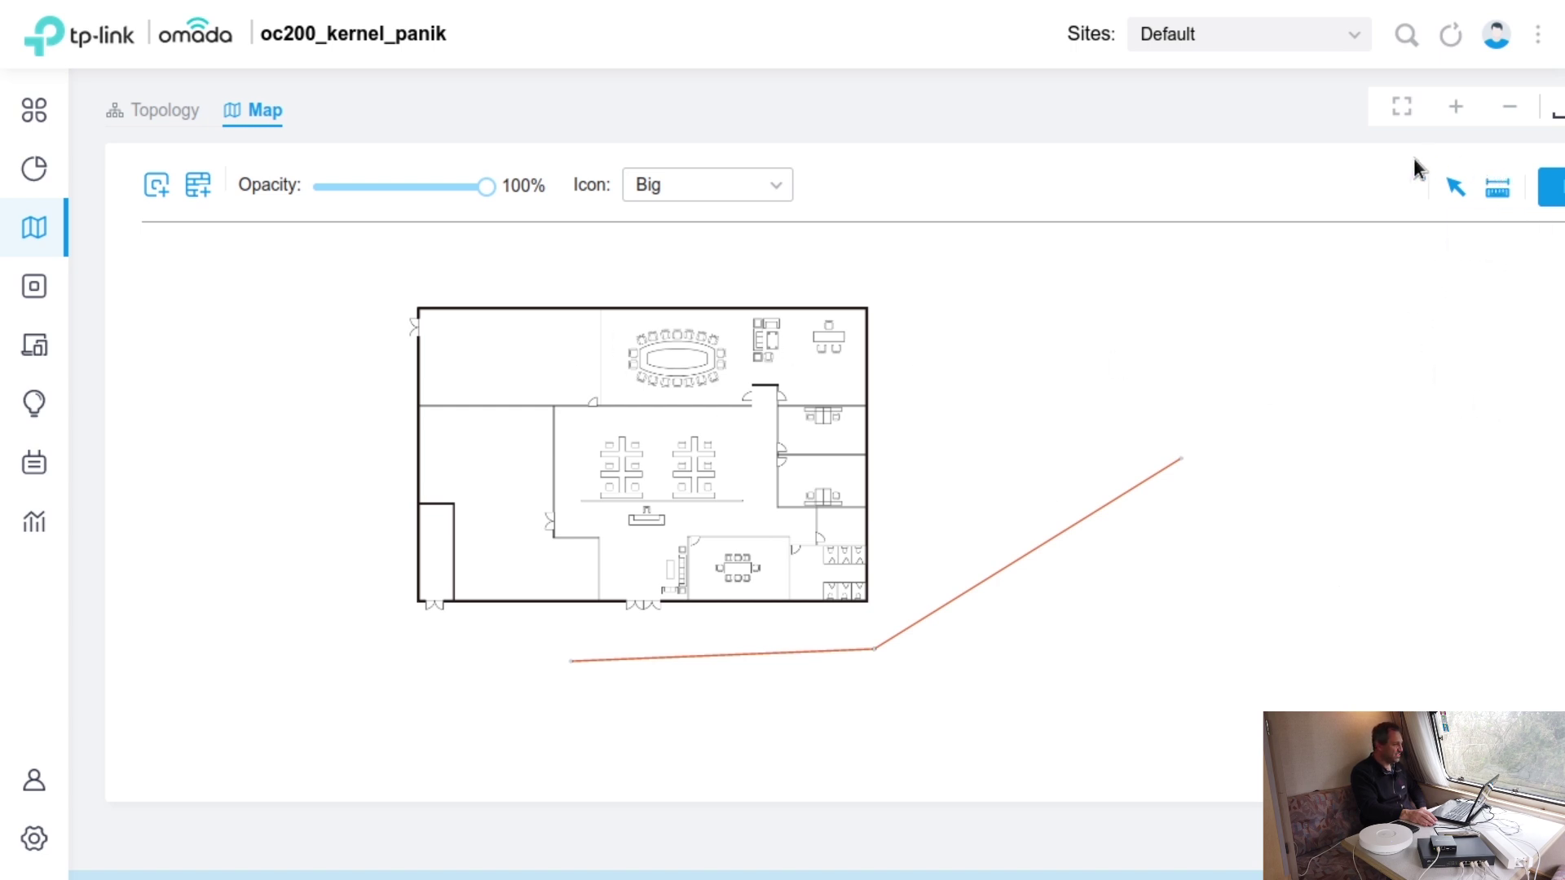
# - Zoom in and place 28-87-BA-E5-DC-7E right of the building and 6C-5A-B0-72-06-02 in the central office
pyautogui.click(1456, 114)
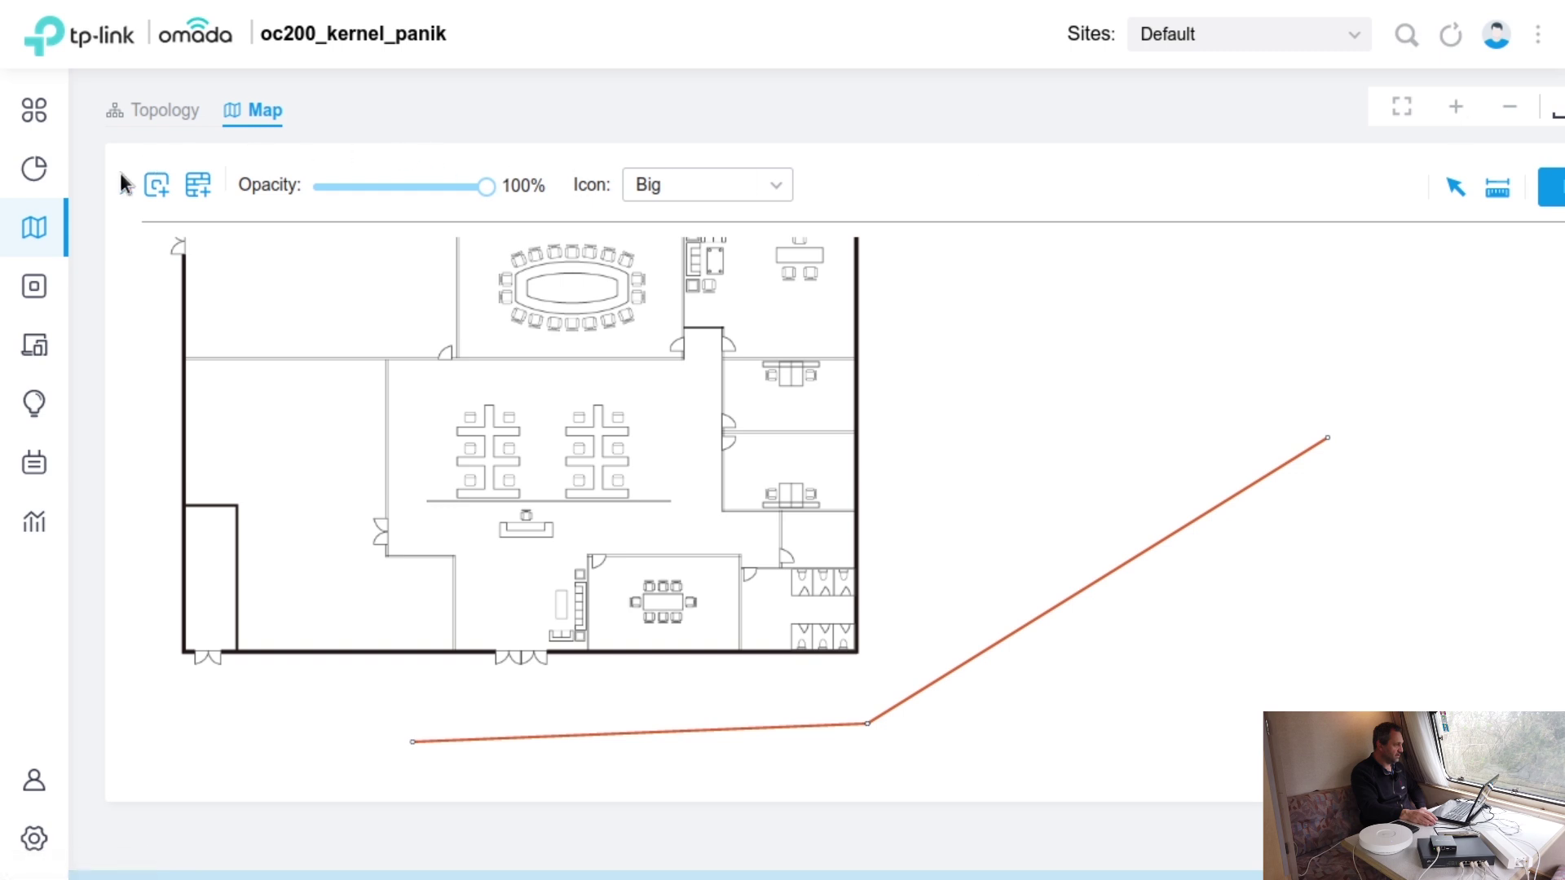
pyautogui.click(156, 186)
pyautogui.moveTo(308, 476); pyautogui.dragTo(423, 465)
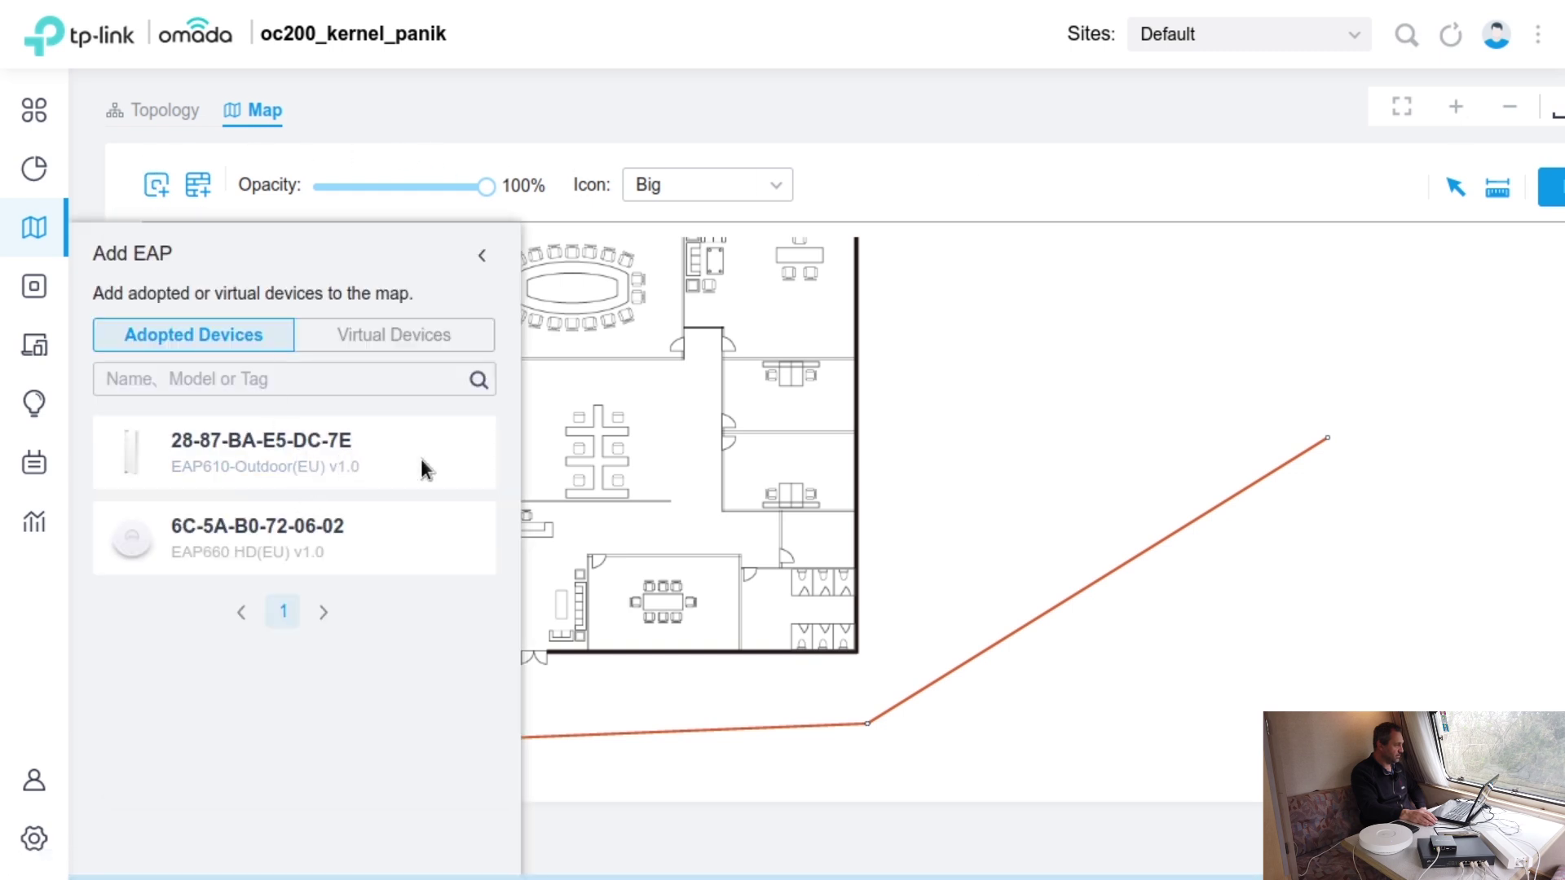
pyautogui.moveTo(140, 455); pyautogui.dragTo(1145, 428)
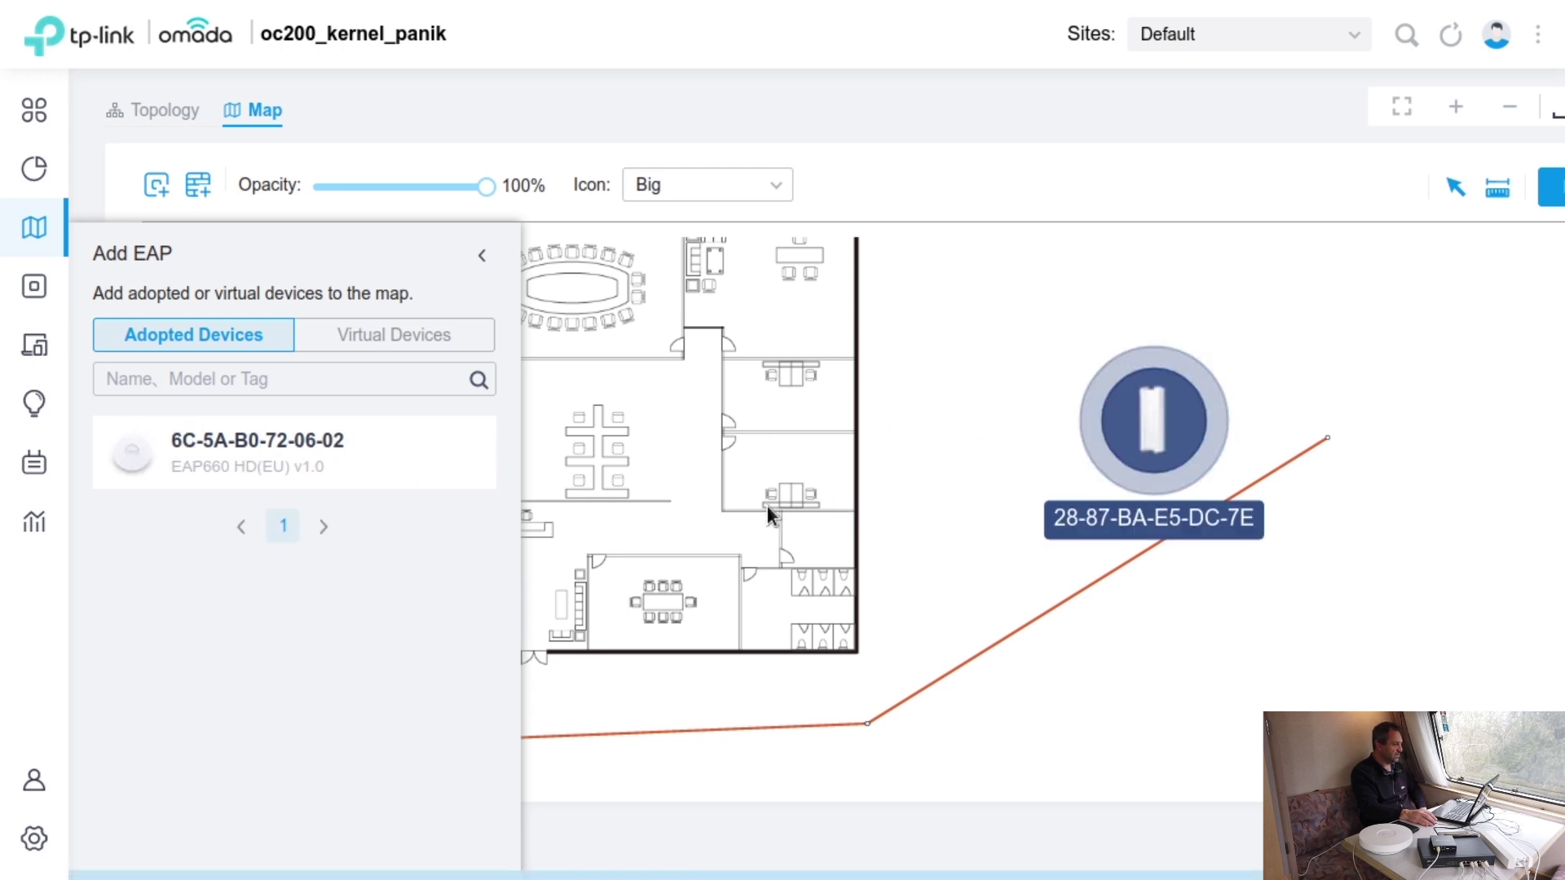
pyautogui.moveTo(131, 471); pyautogui.dragTo(662, 430)
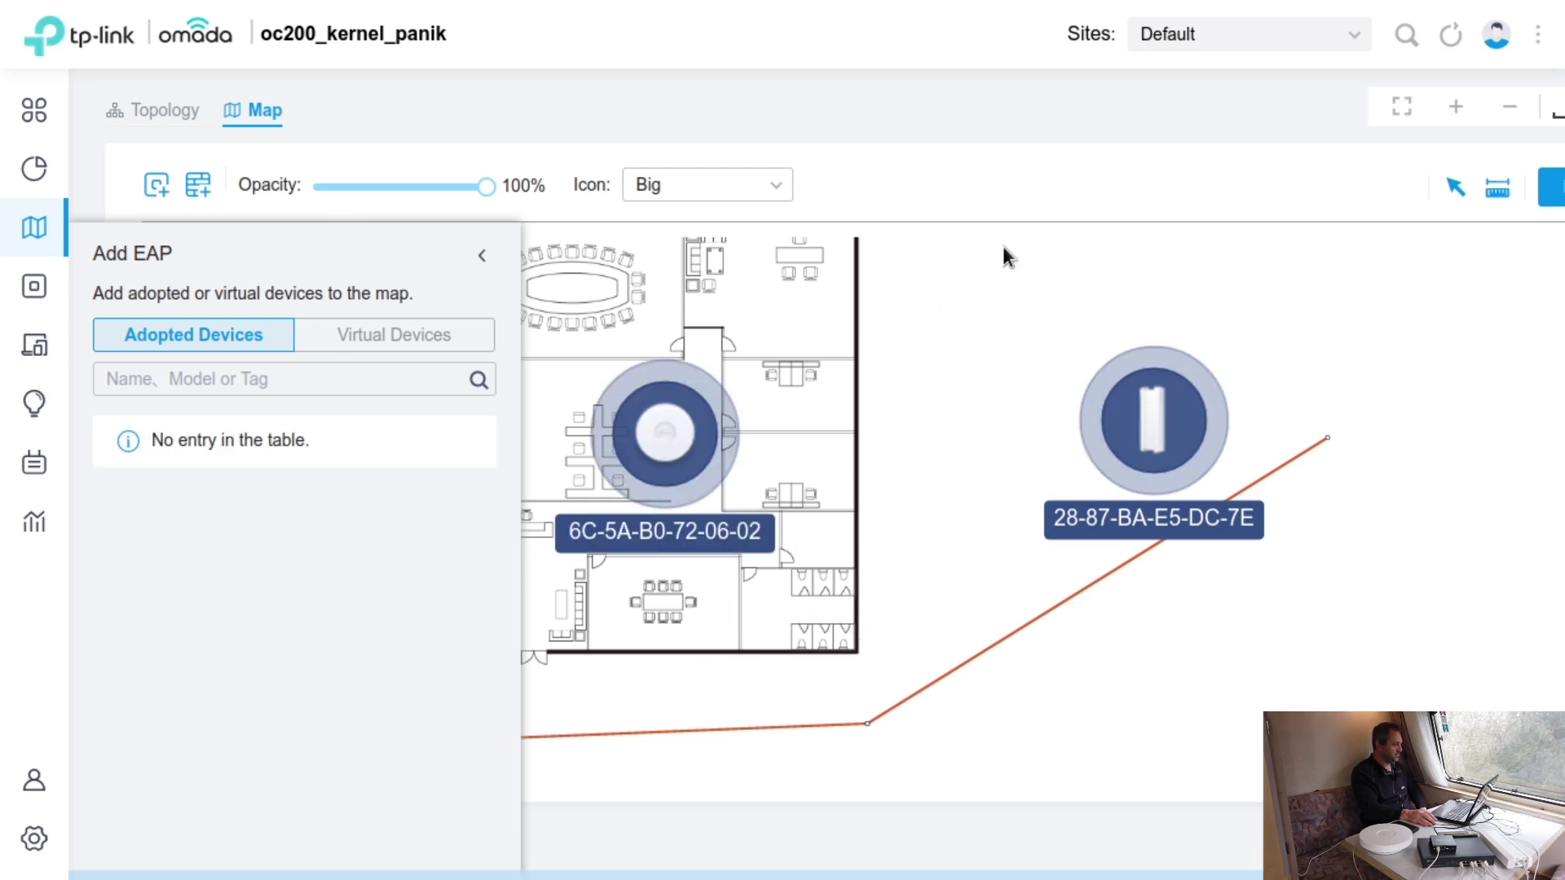
pyautogui.click(482, 254)
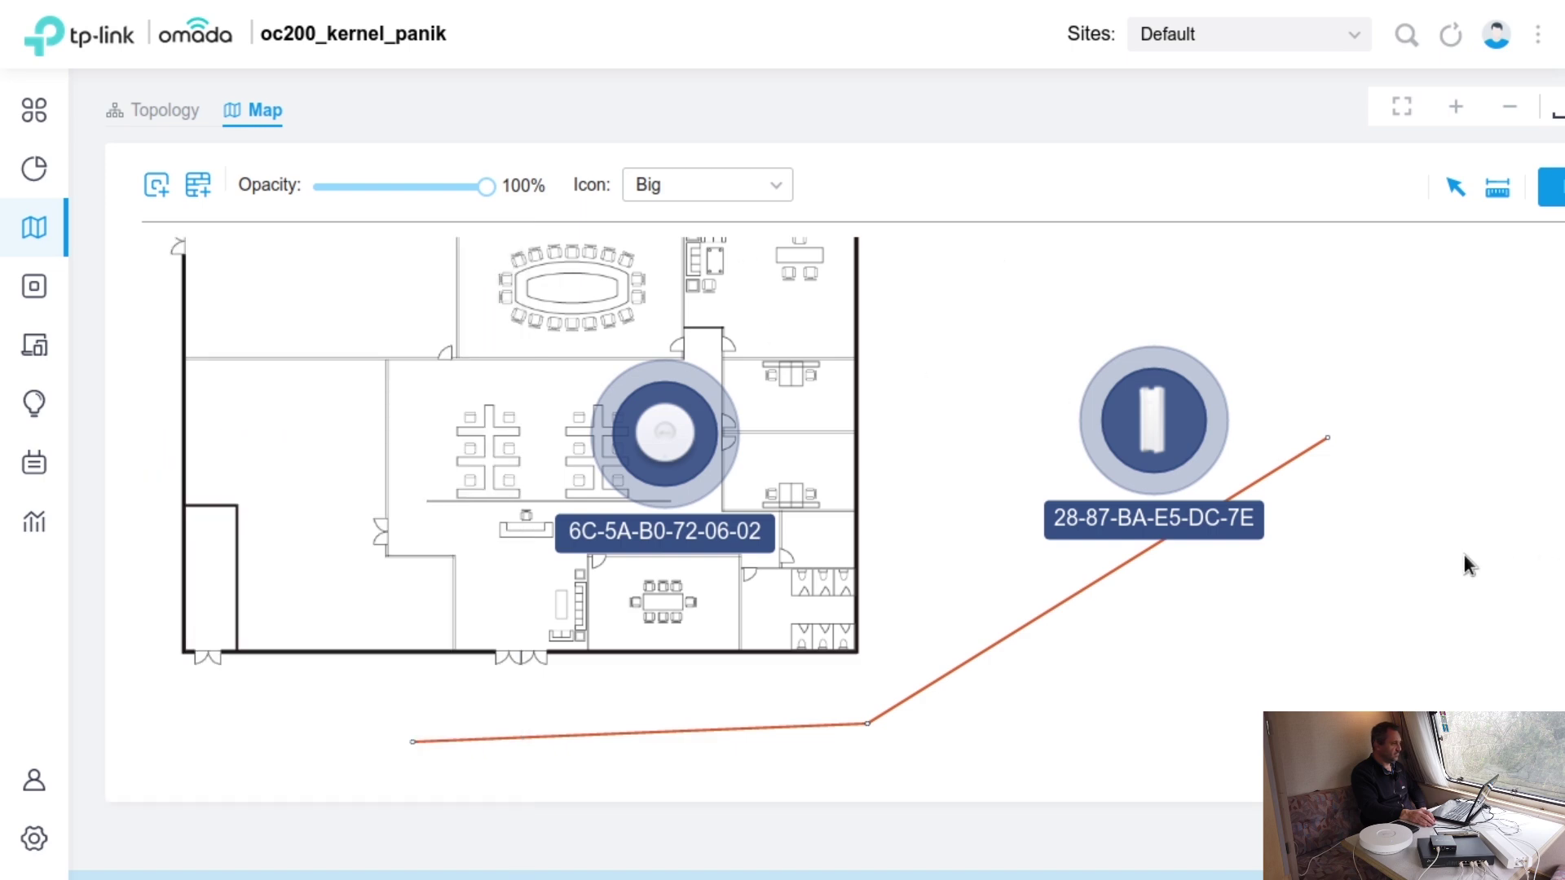
pyautogui.scroll(3, 1381, 556)
pyautogui.scroll(-3, 1372, 555)
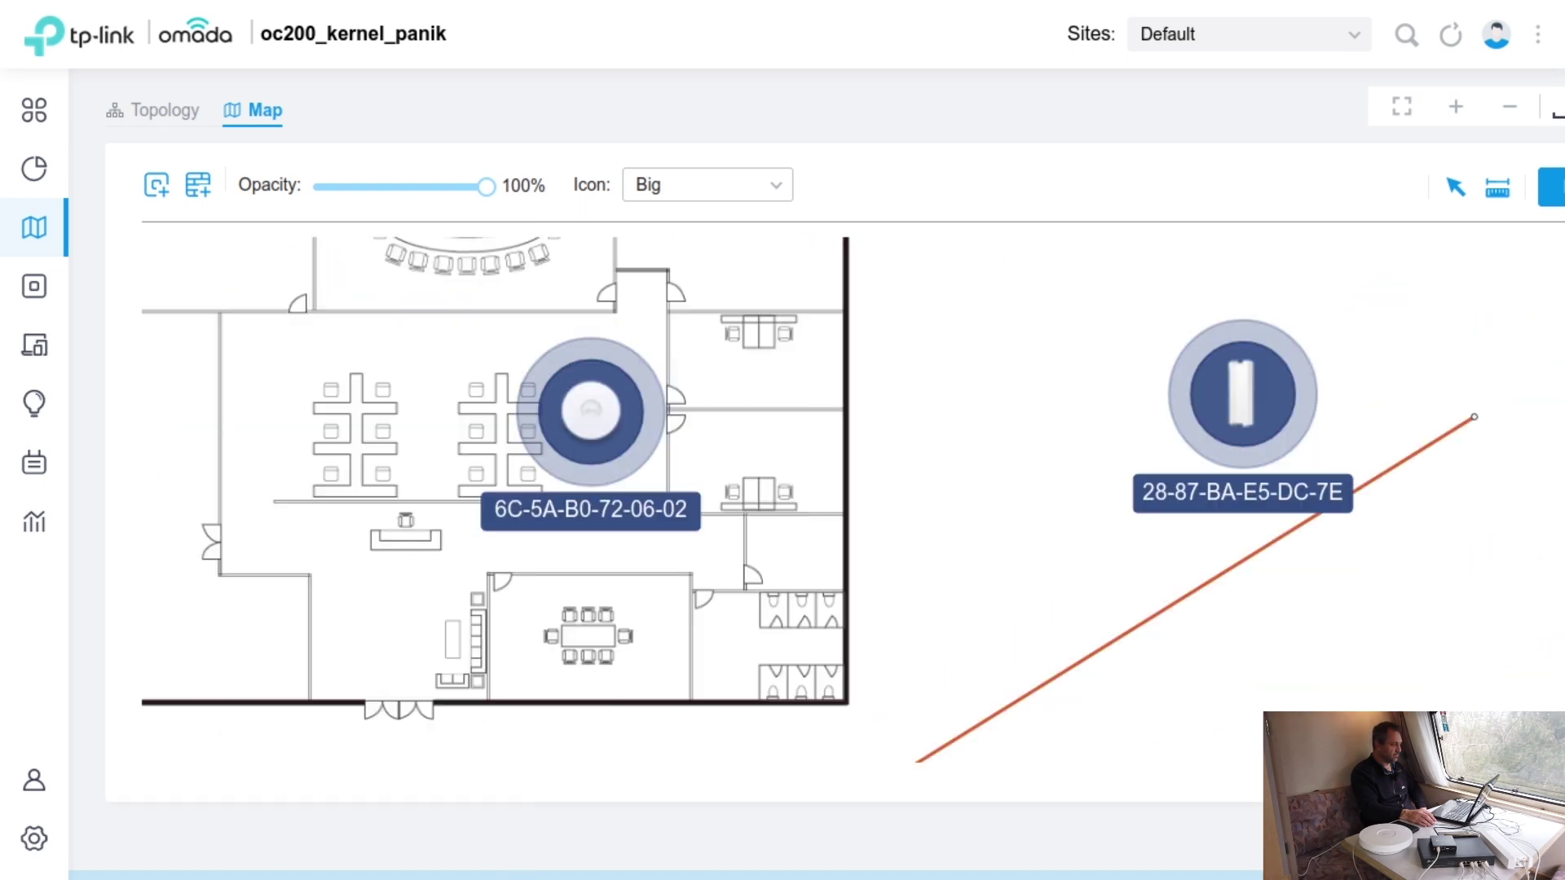
pyautogui.hscroll(3, 830, 445)
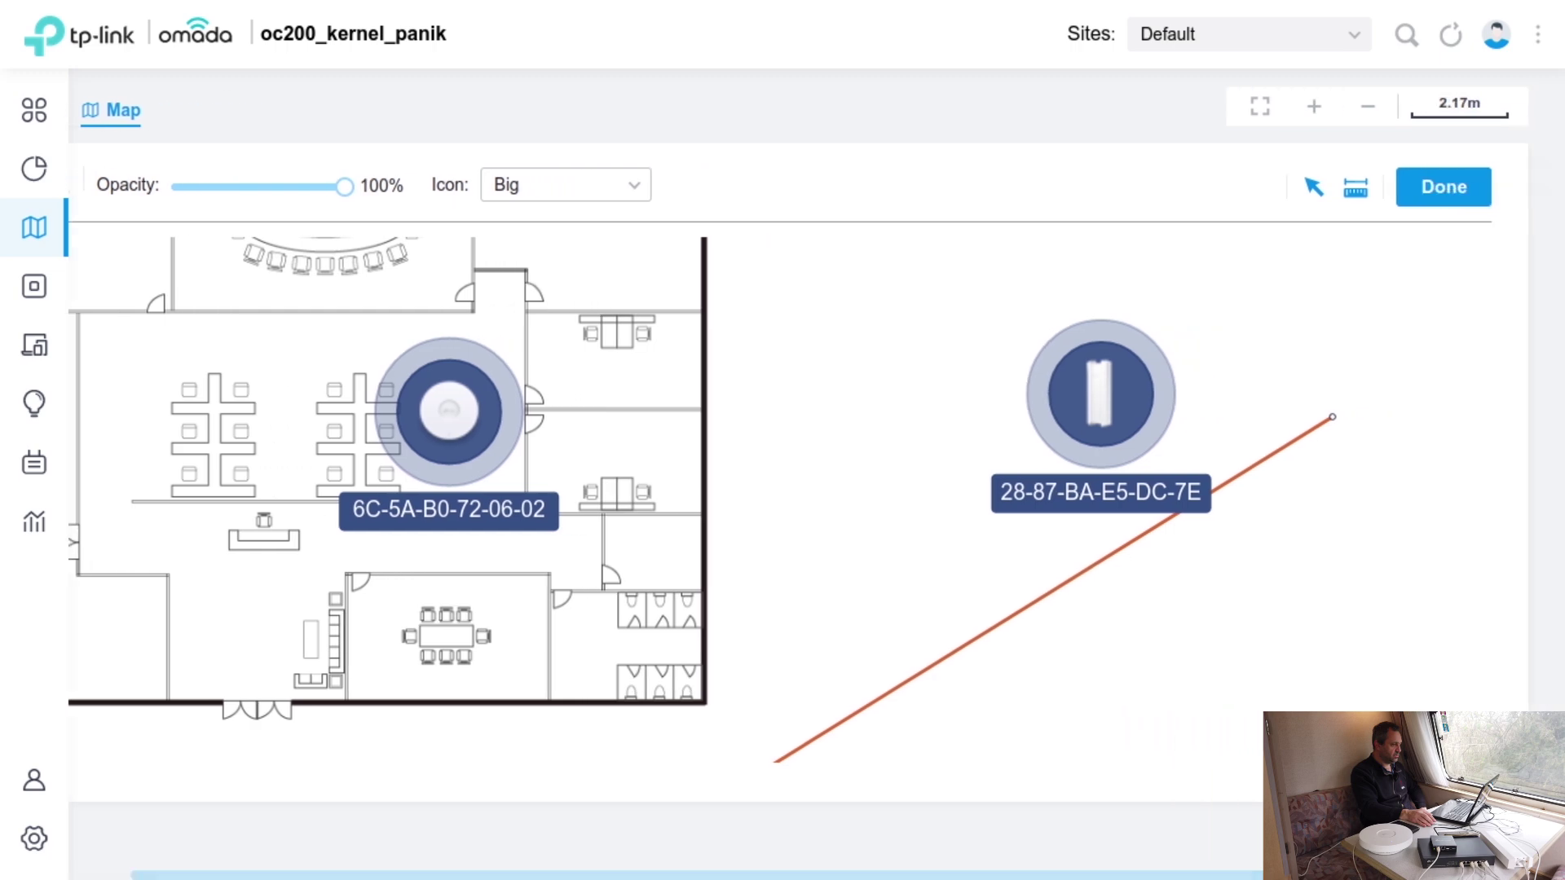
# - Save the map edits and review the Dashboard showing 2 EAPs, 1 client and 3 WPA failures
pyautogui.click(1446, 186)
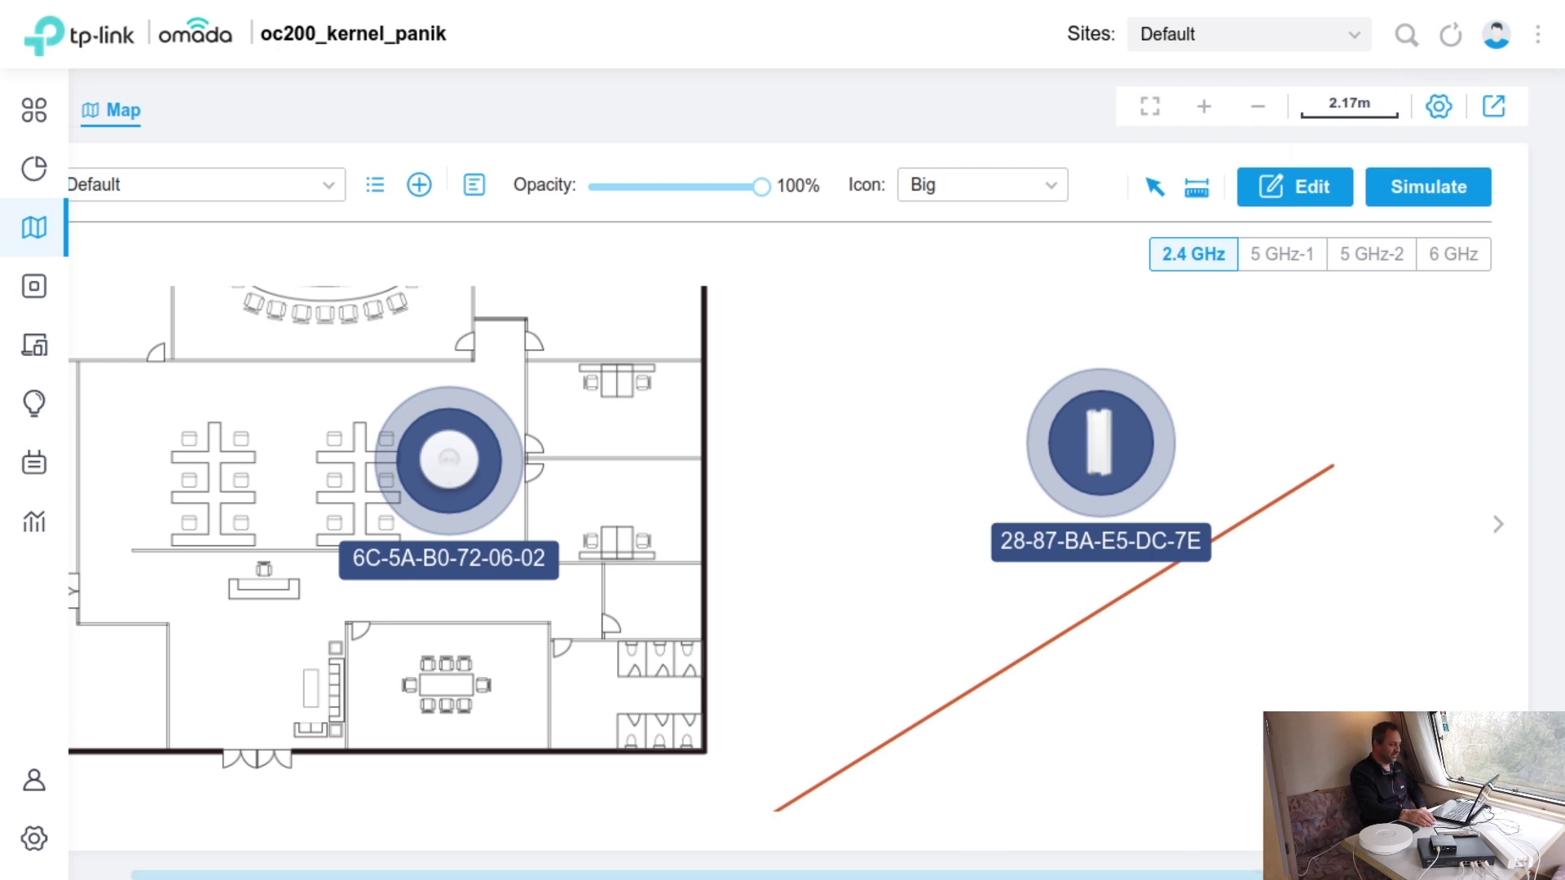
pyautogui.moveTo(1253, 876); pyautogui.dragTo(781, 866)
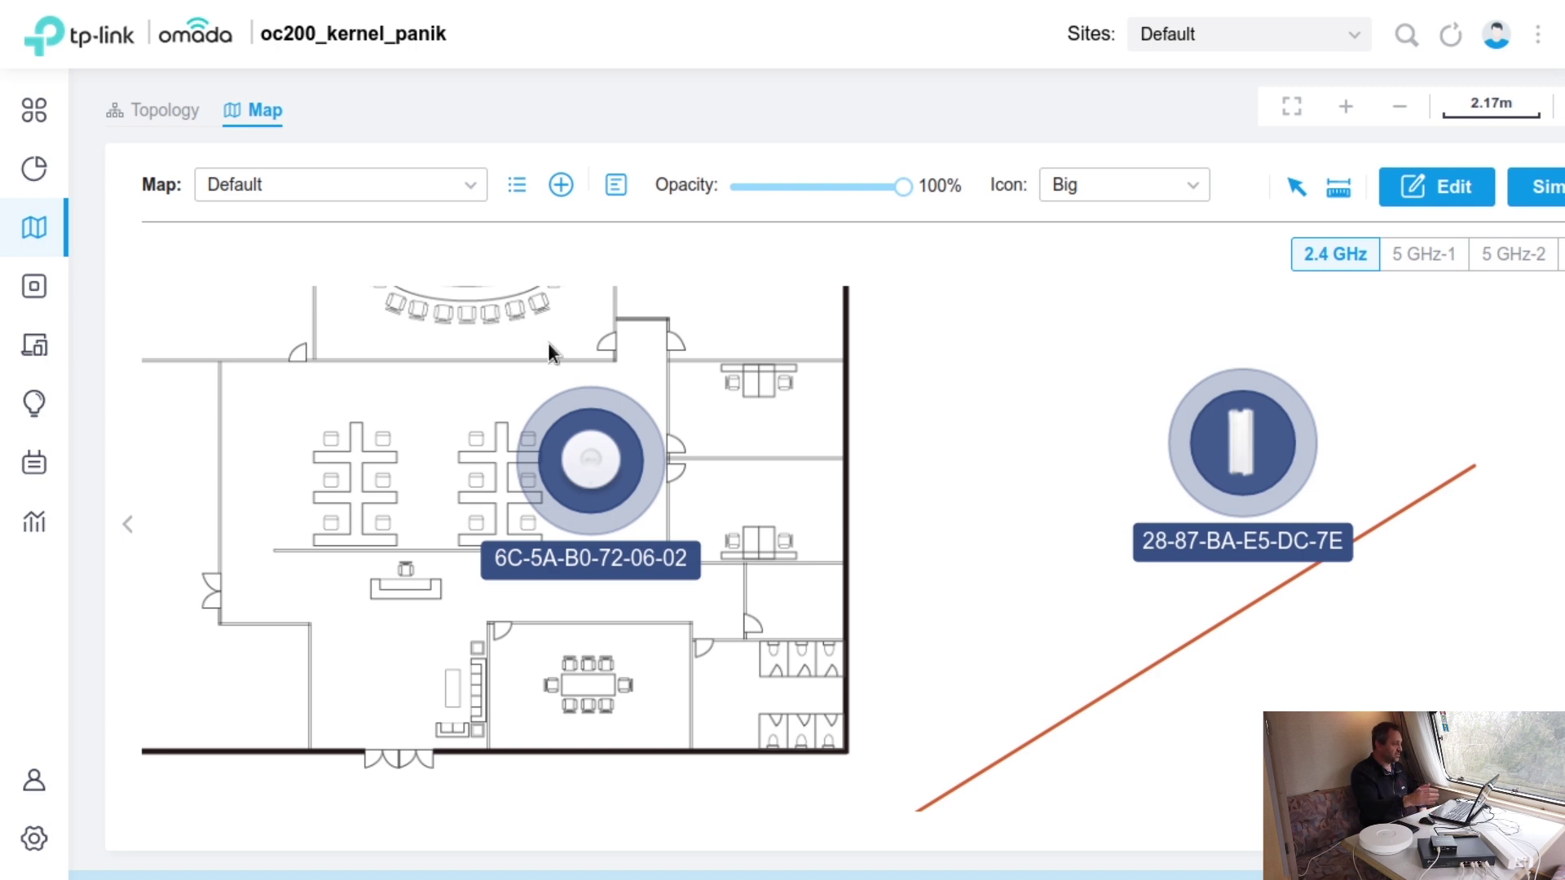
pyautogui.moveTo(79, 236)
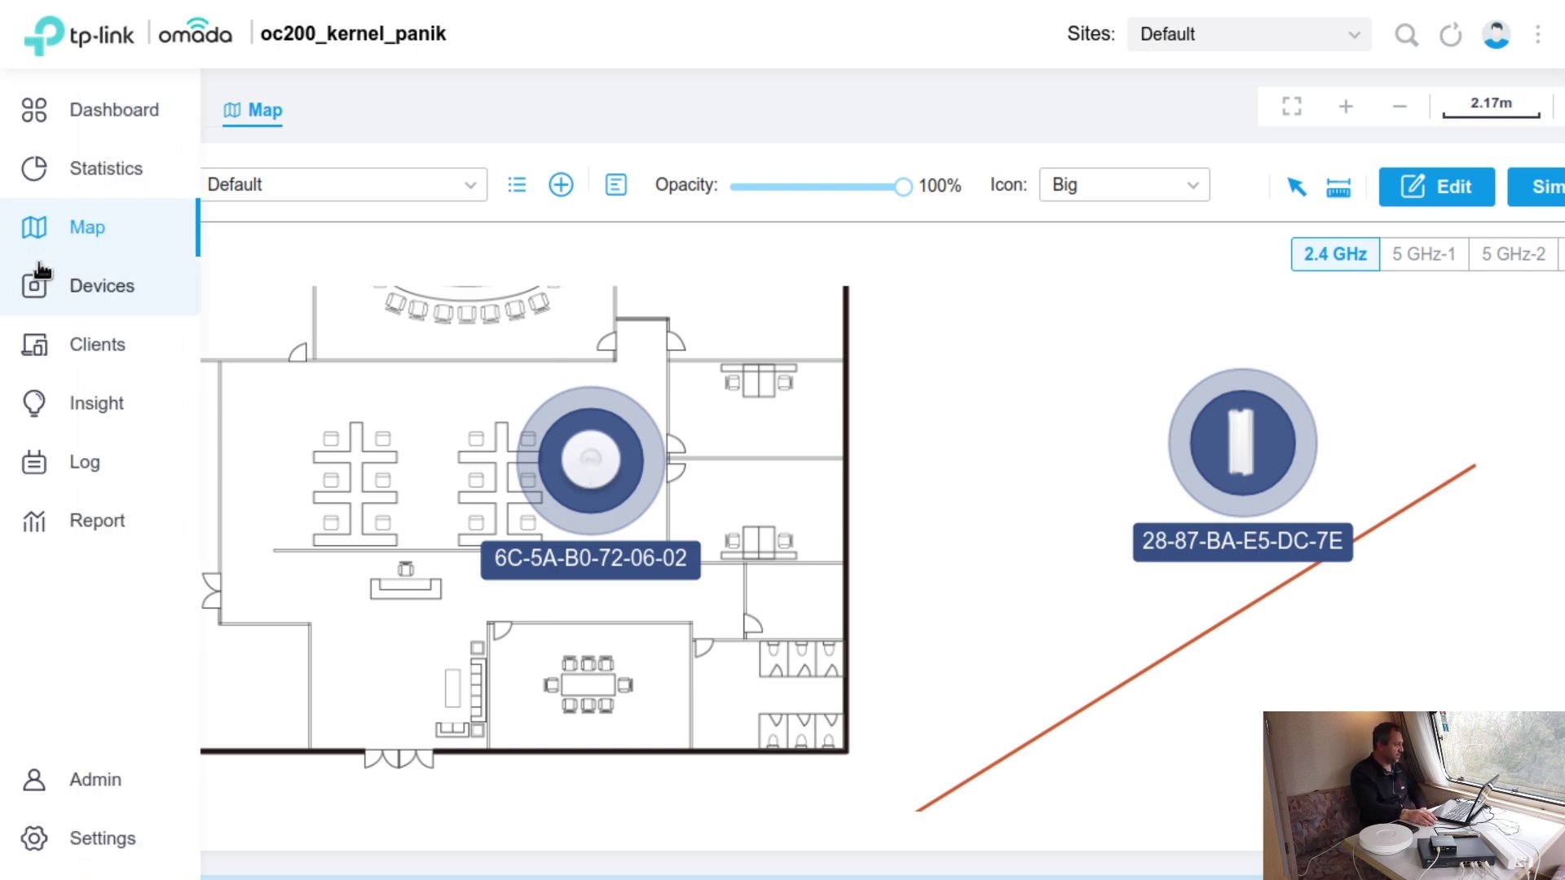
pyautogui.click(49, 110)
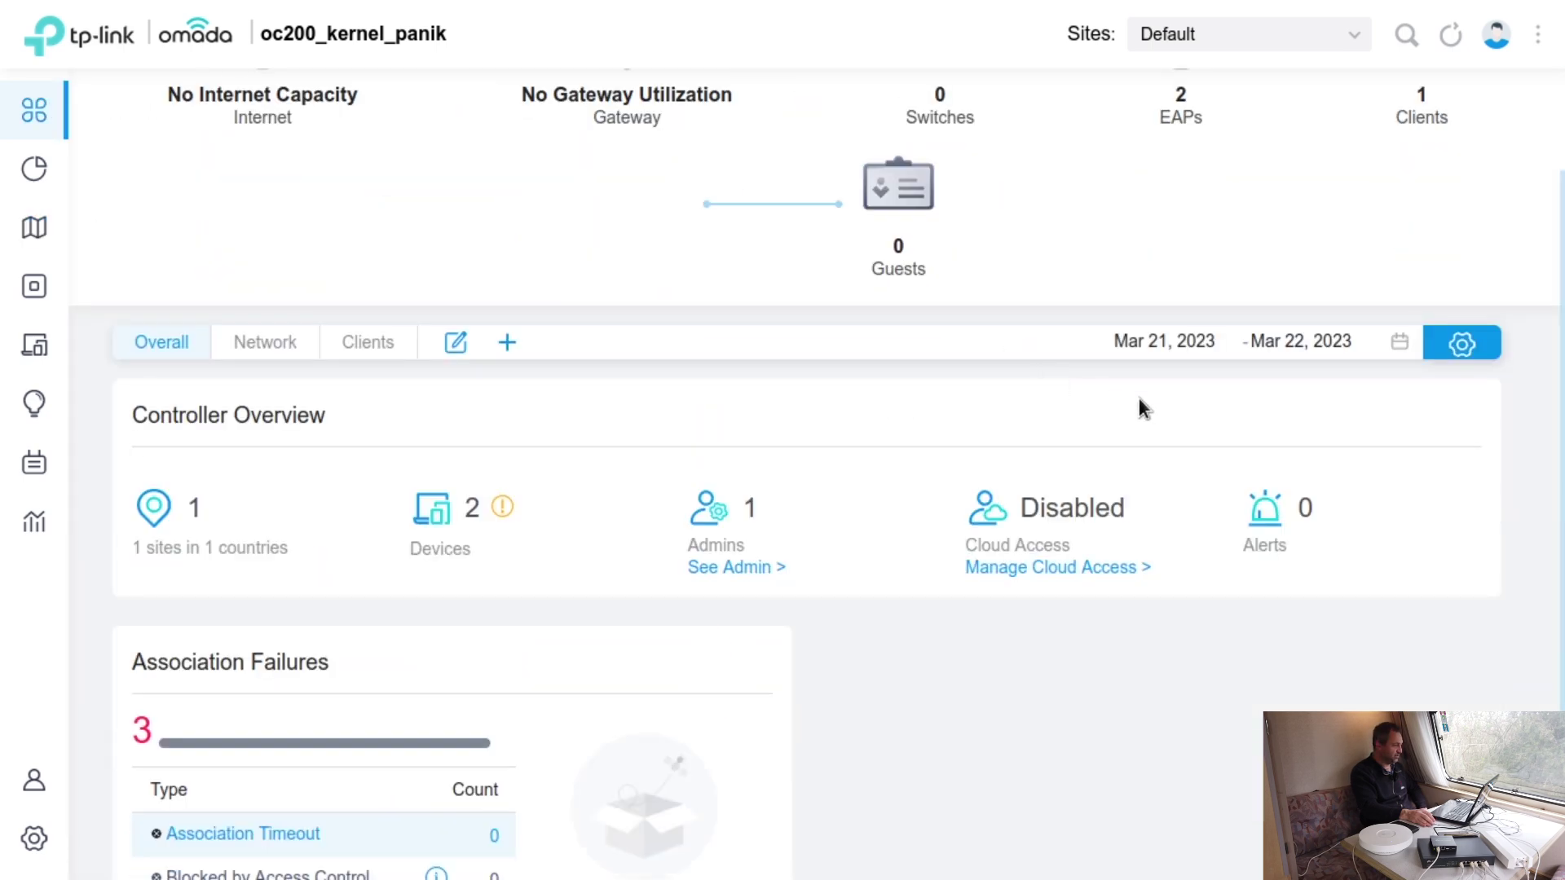
pyautogui.scroll(-2, 1397, 461)
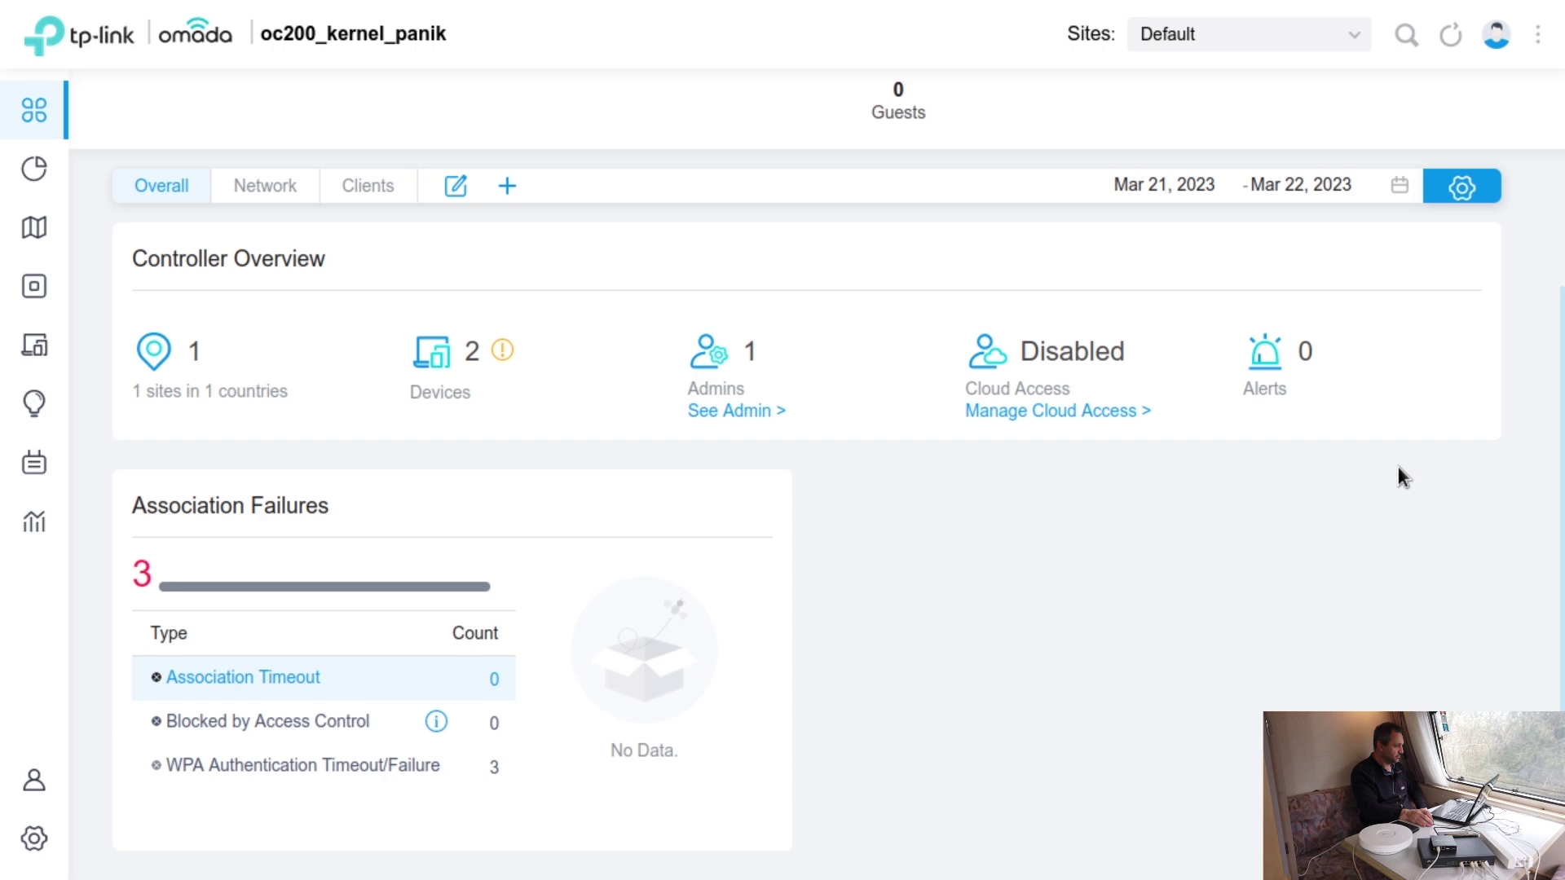
pyautogui.scroll(4, 1397, 467)
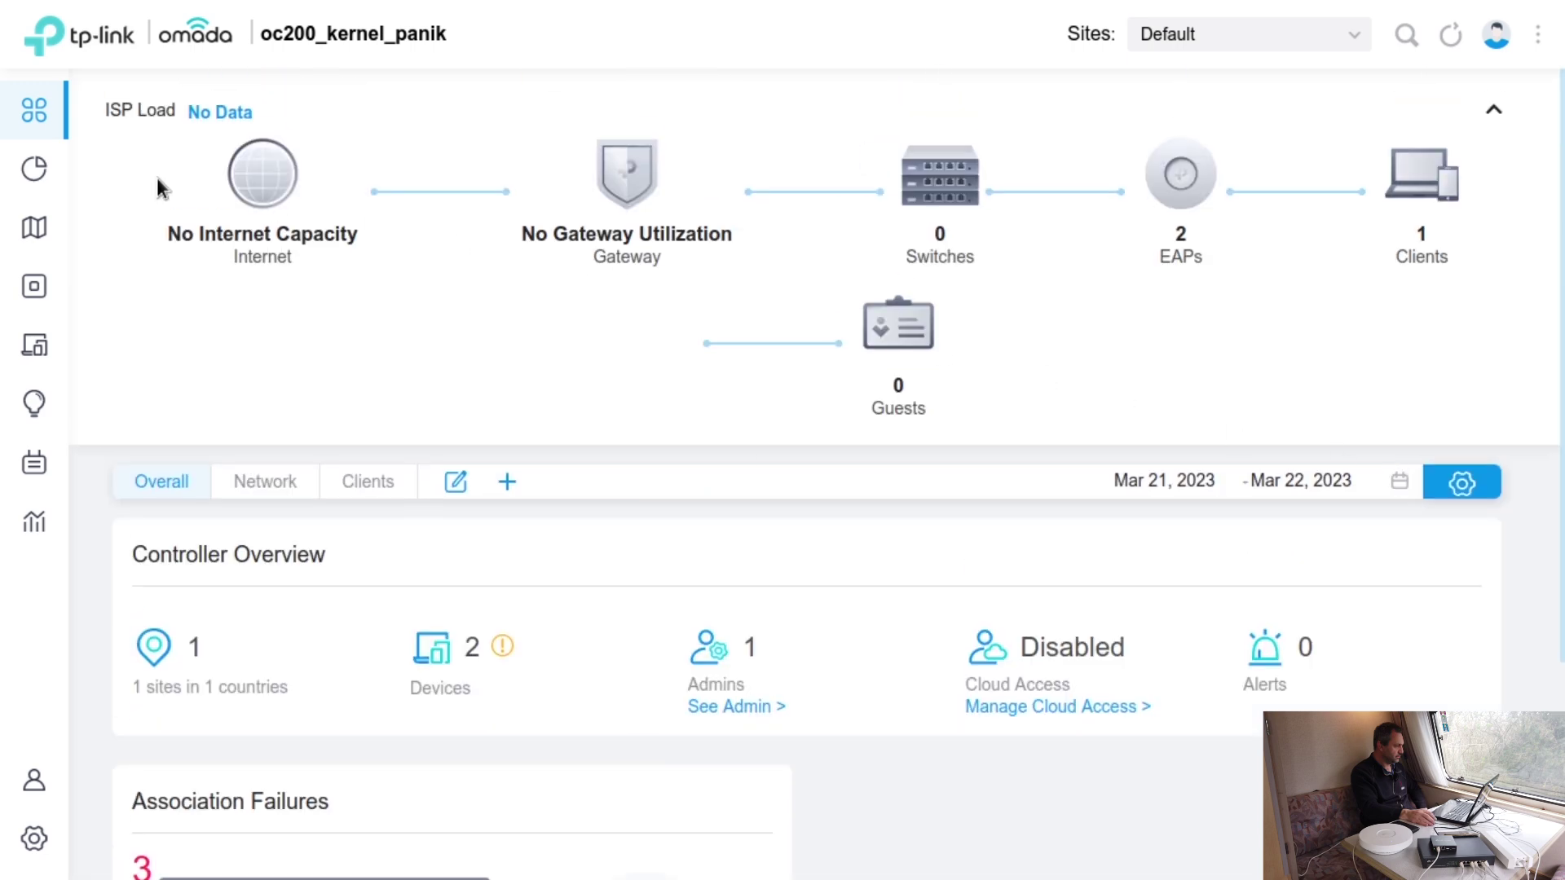
pyautogui.moveTo(24, 167)
# - Review the access point list's configuration, performance and mesh views, returning to the overview
pyautogui.click(1186, 181)
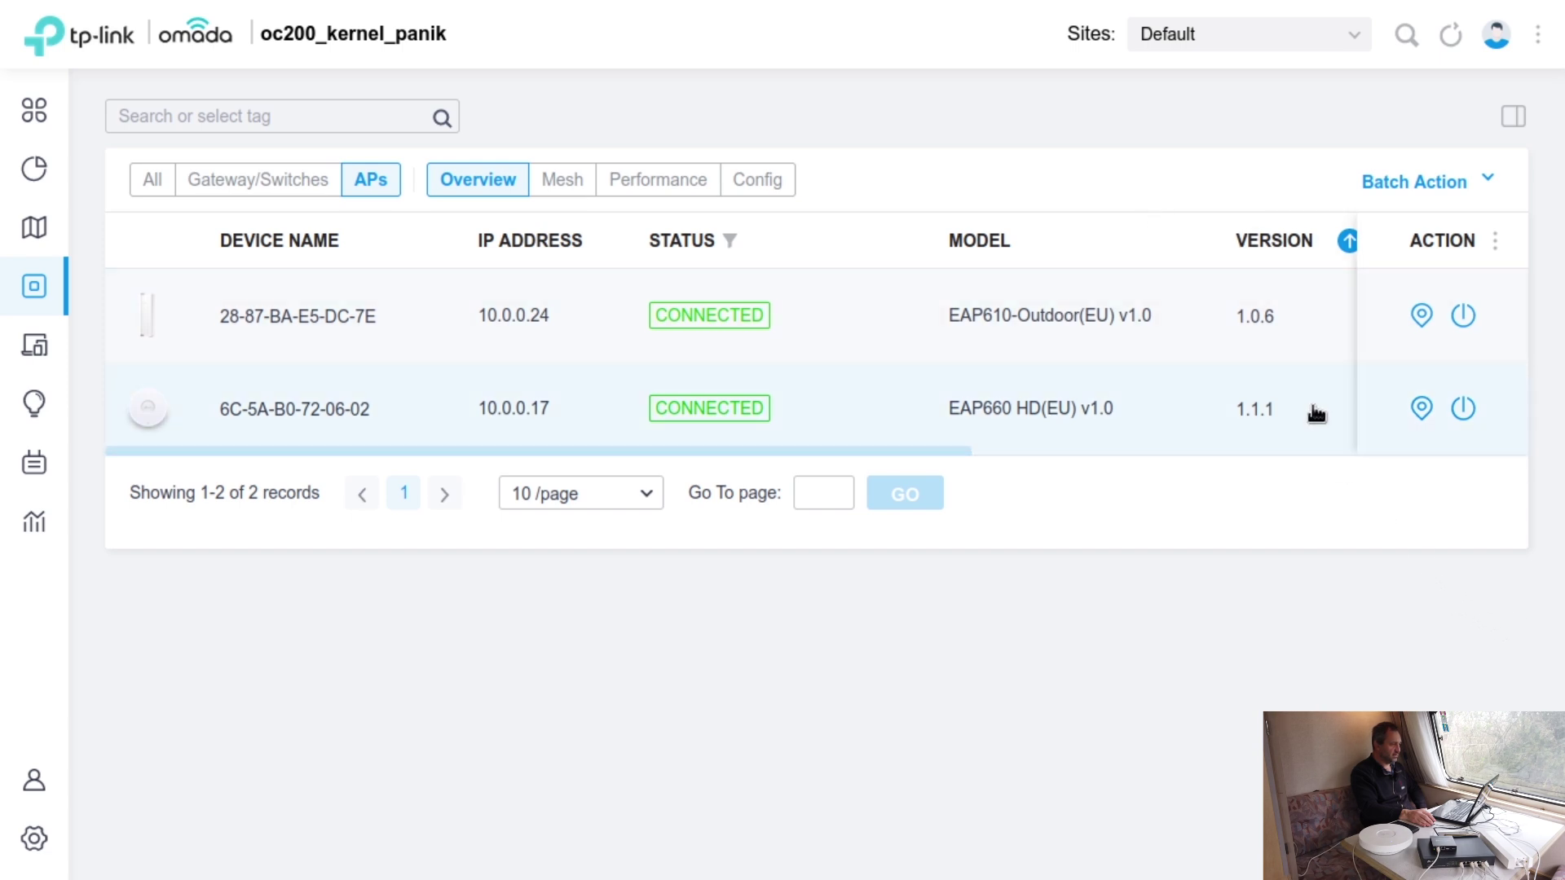
pyautogui.moveTo(925, 450); pyautogui.dragTo(1414, 485)
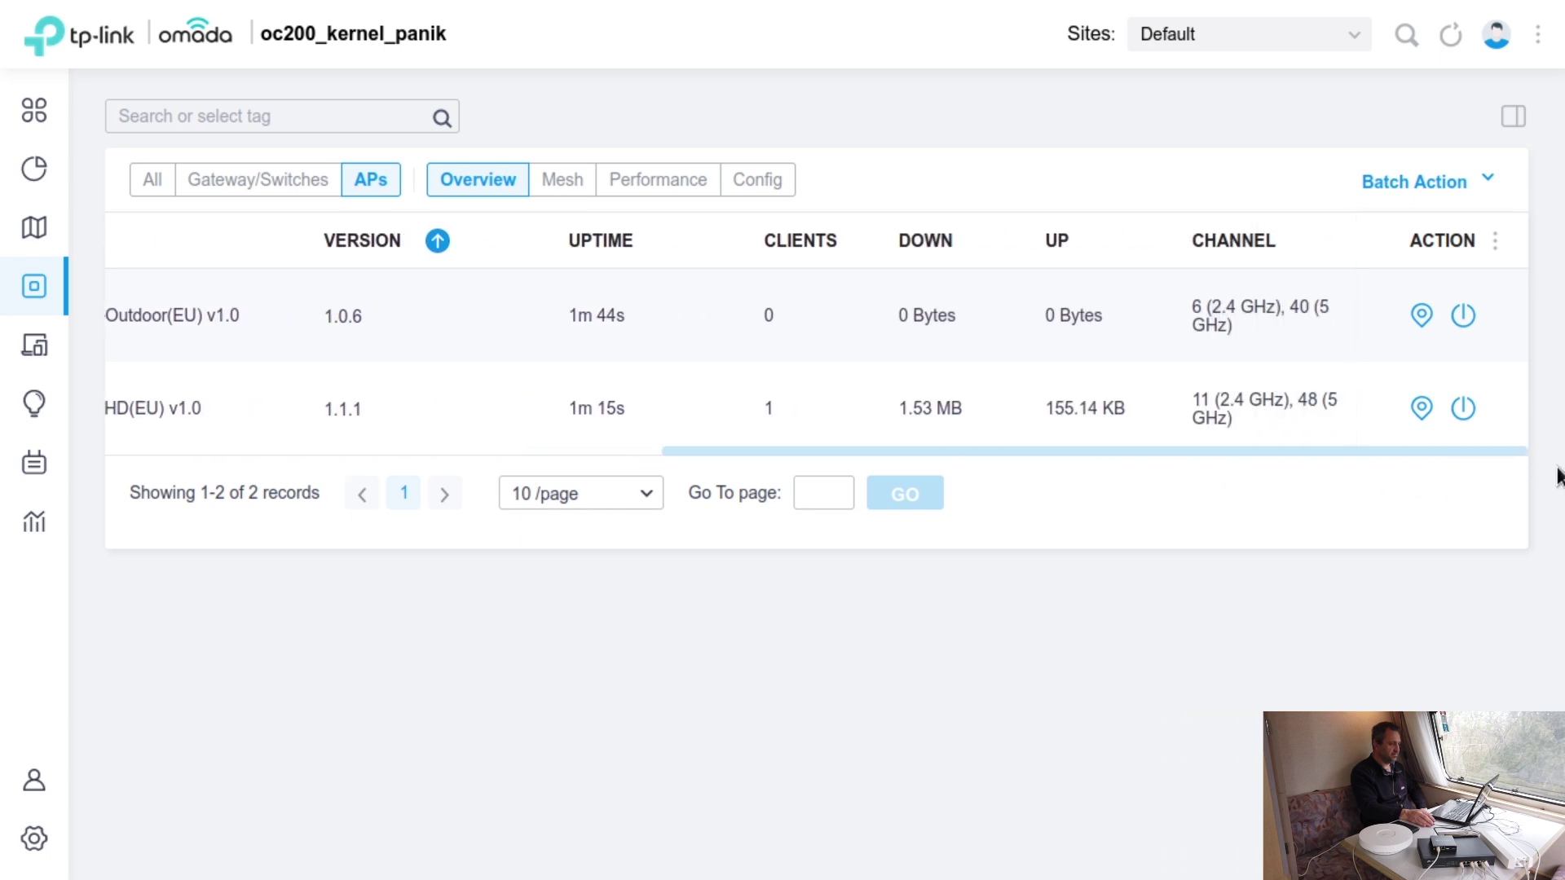
pyautogui.moveTo(1293, 450); pyautogui.dragTo(734, 447)
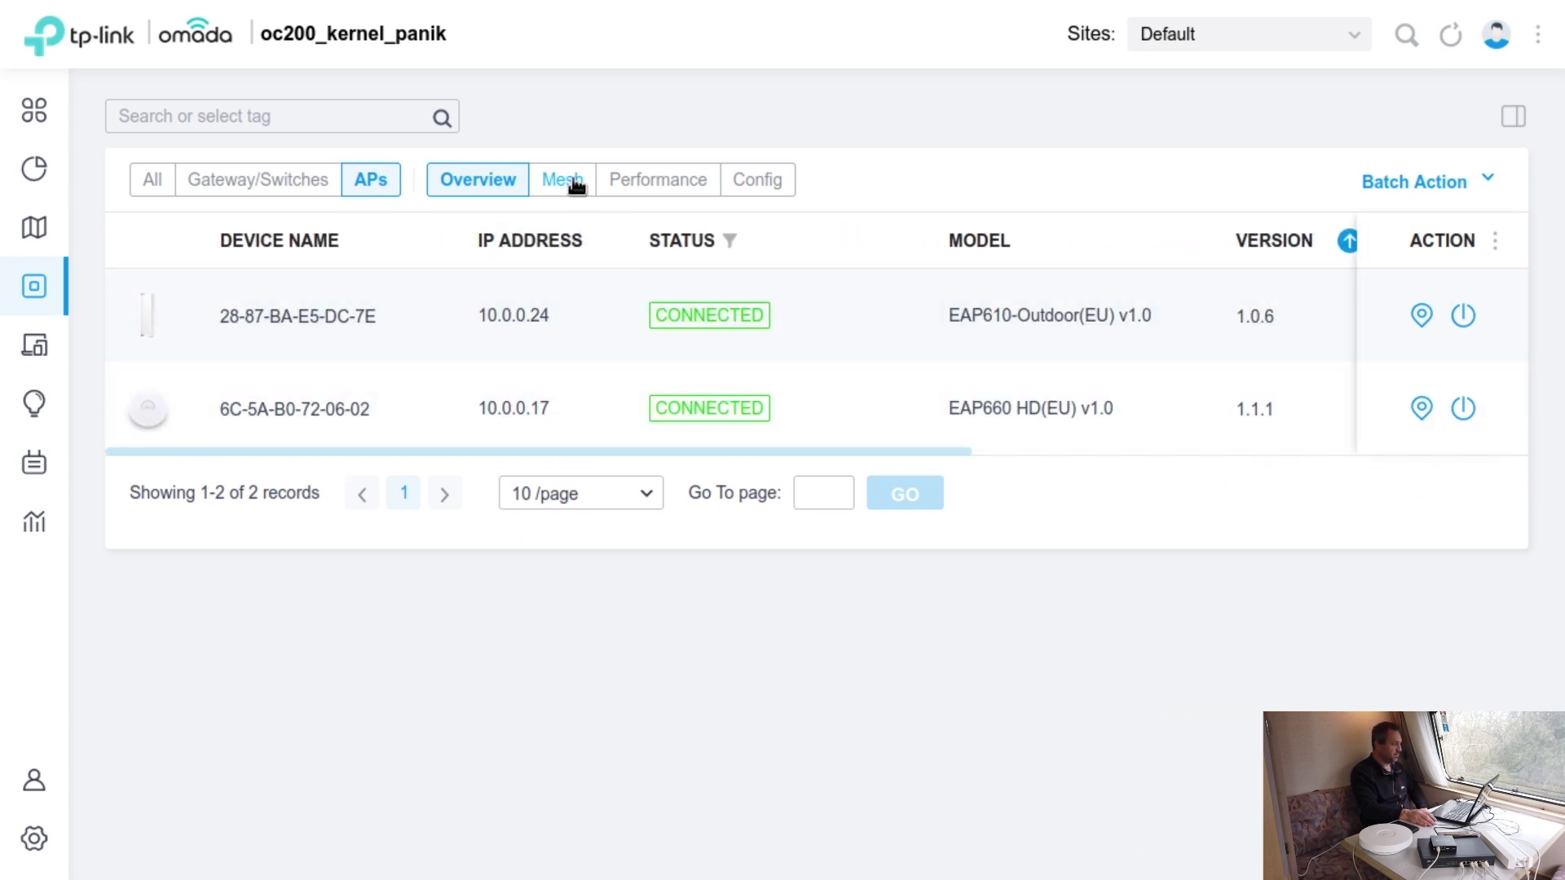
pyautogui.click(779, 183)
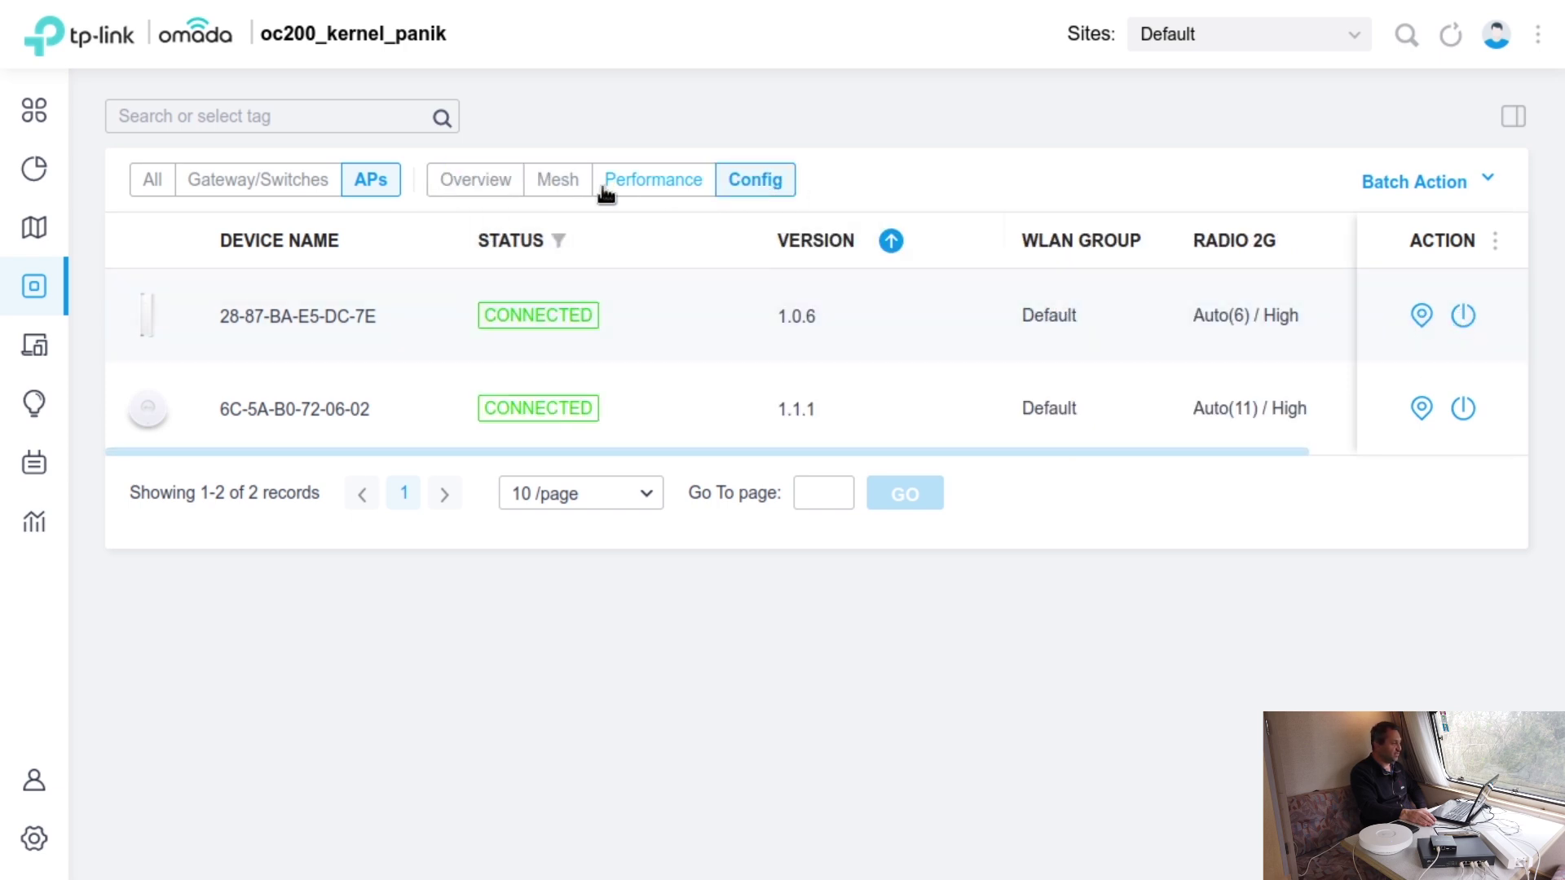
pyautogui.click(652, 182)
pyautogui.click(544, 186)
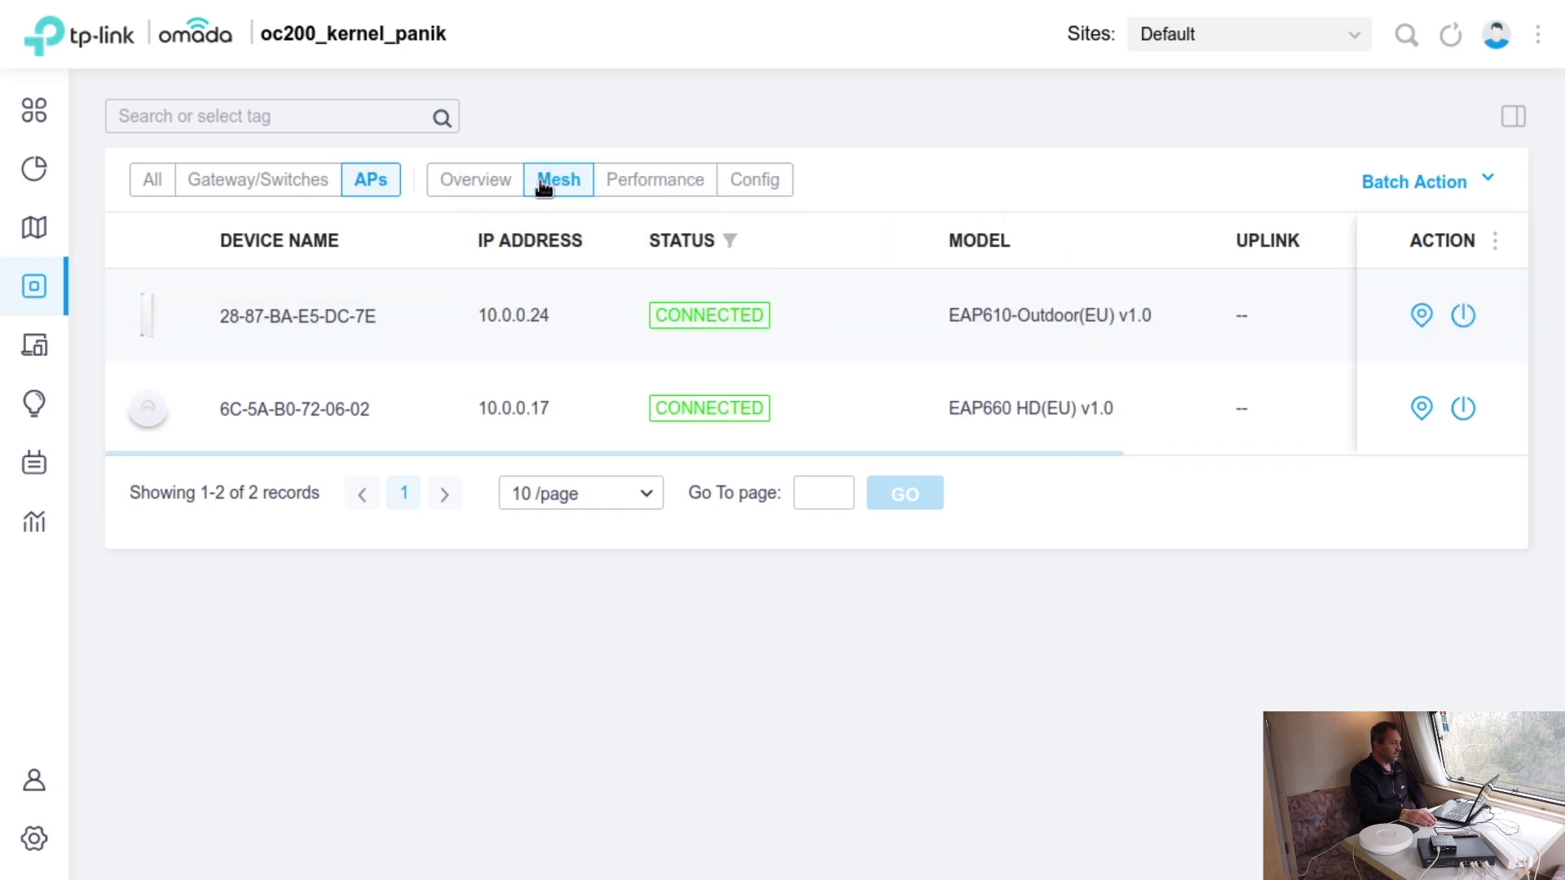
pyautogui.click(490, 183)
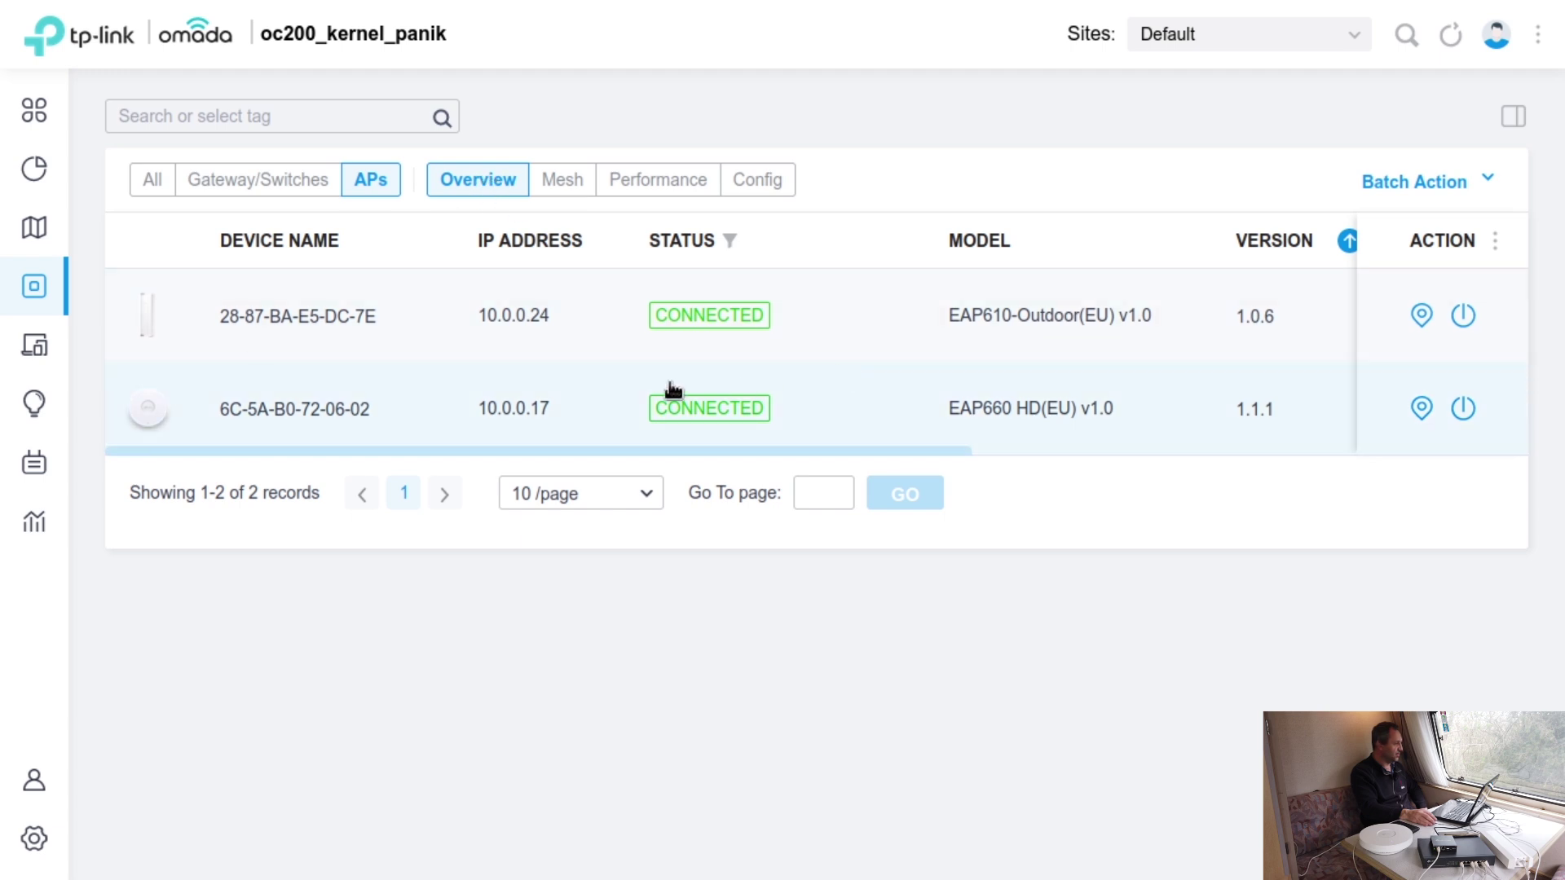
# - Filter Devices to APs and open the 28-87-BA-E5-DC-7E detail panel showing firmware 1.0.6
pyautogui.moveTo(36, 283)
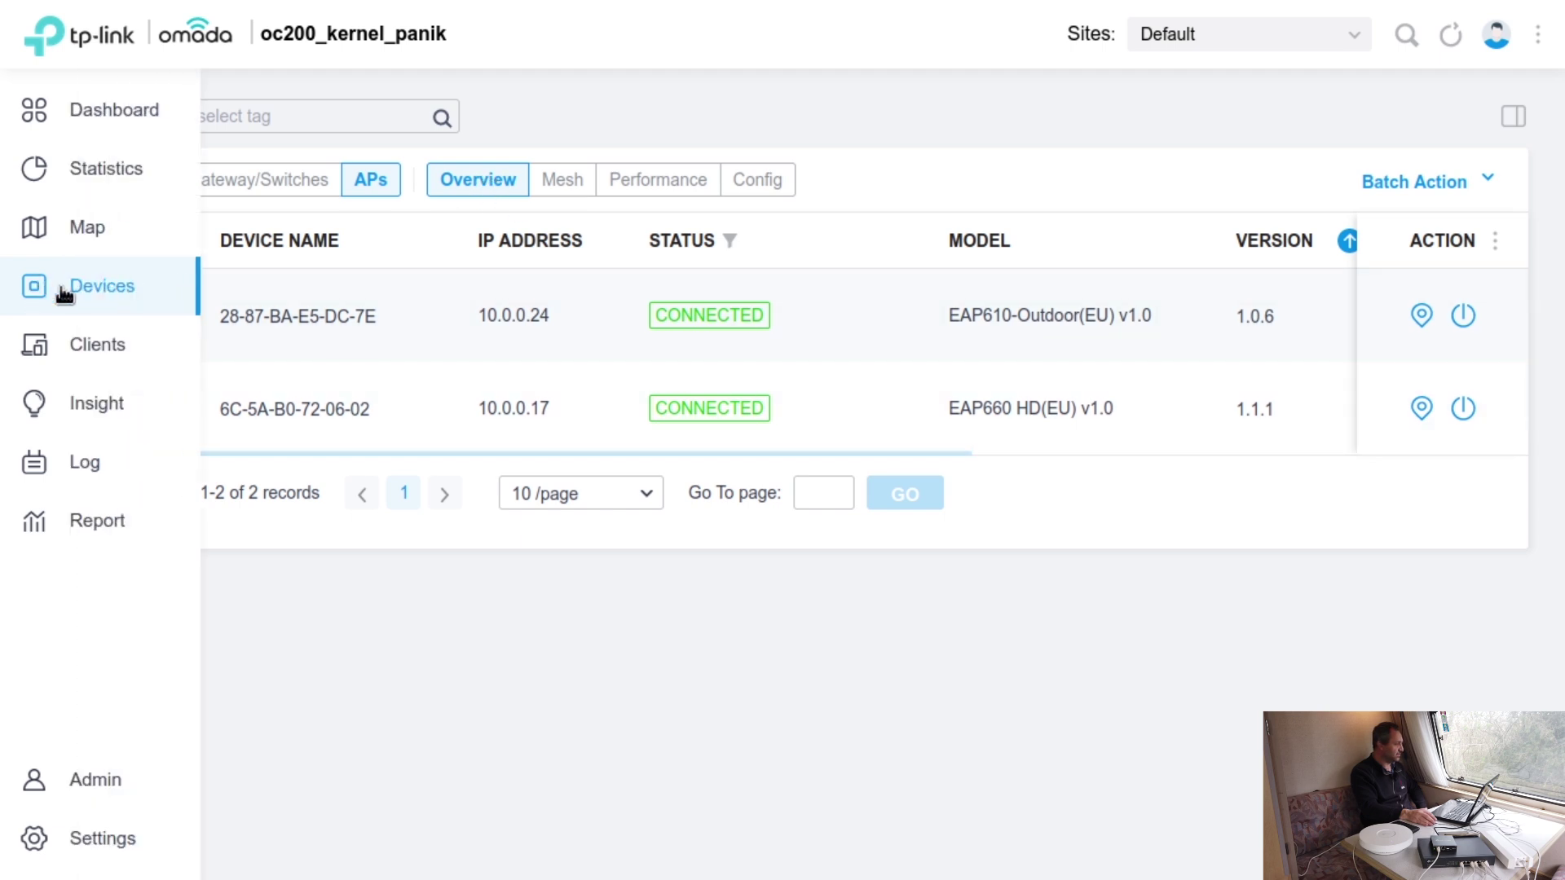
pyautogui.click(65, 290)
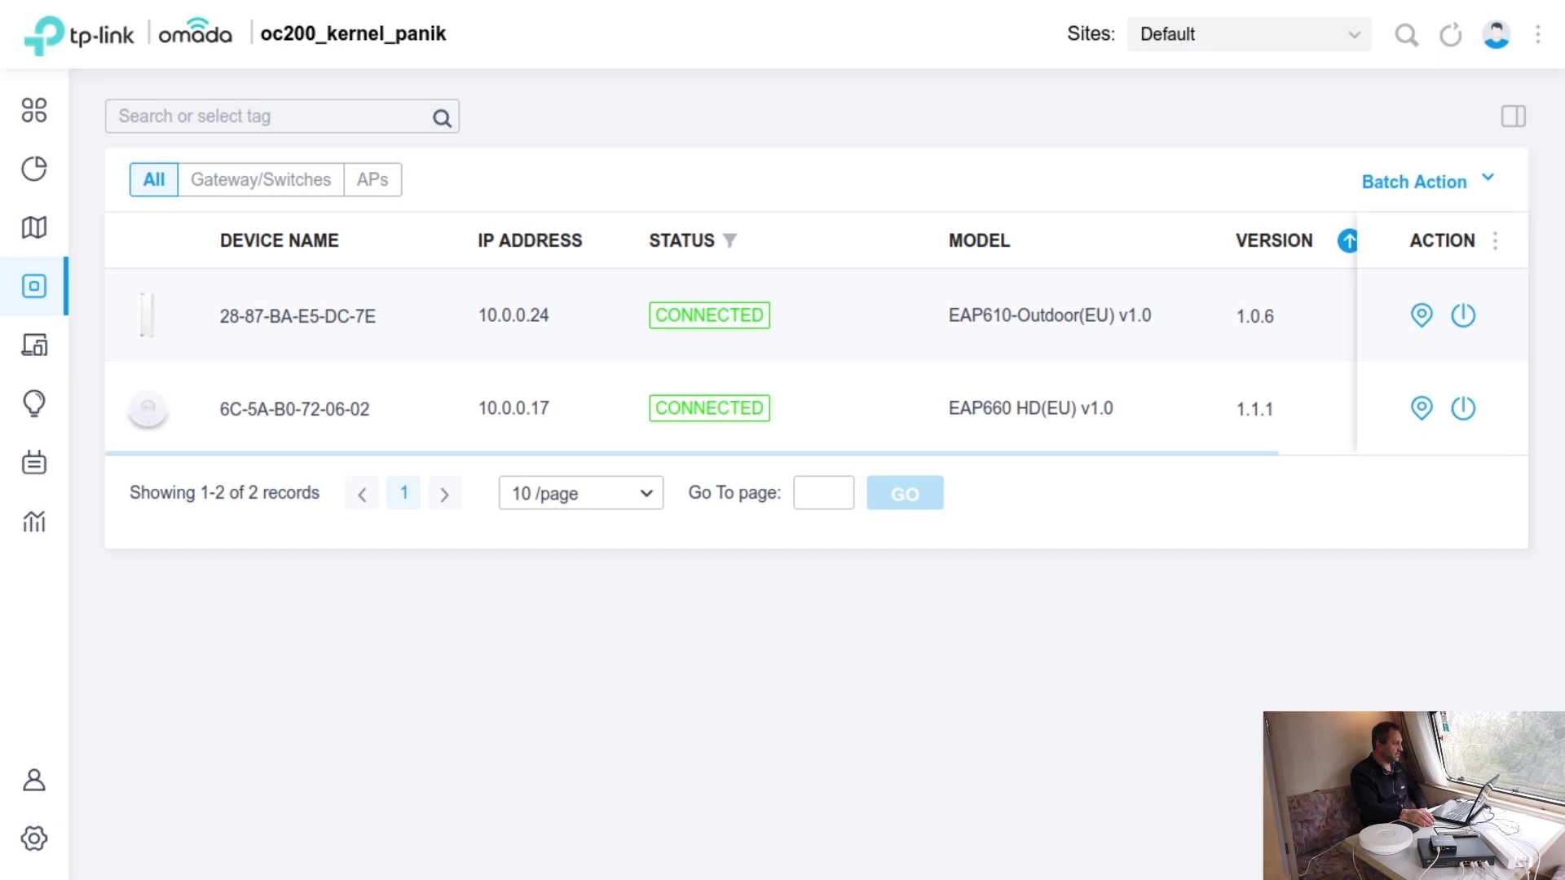
pyautogui.click(252, 195)
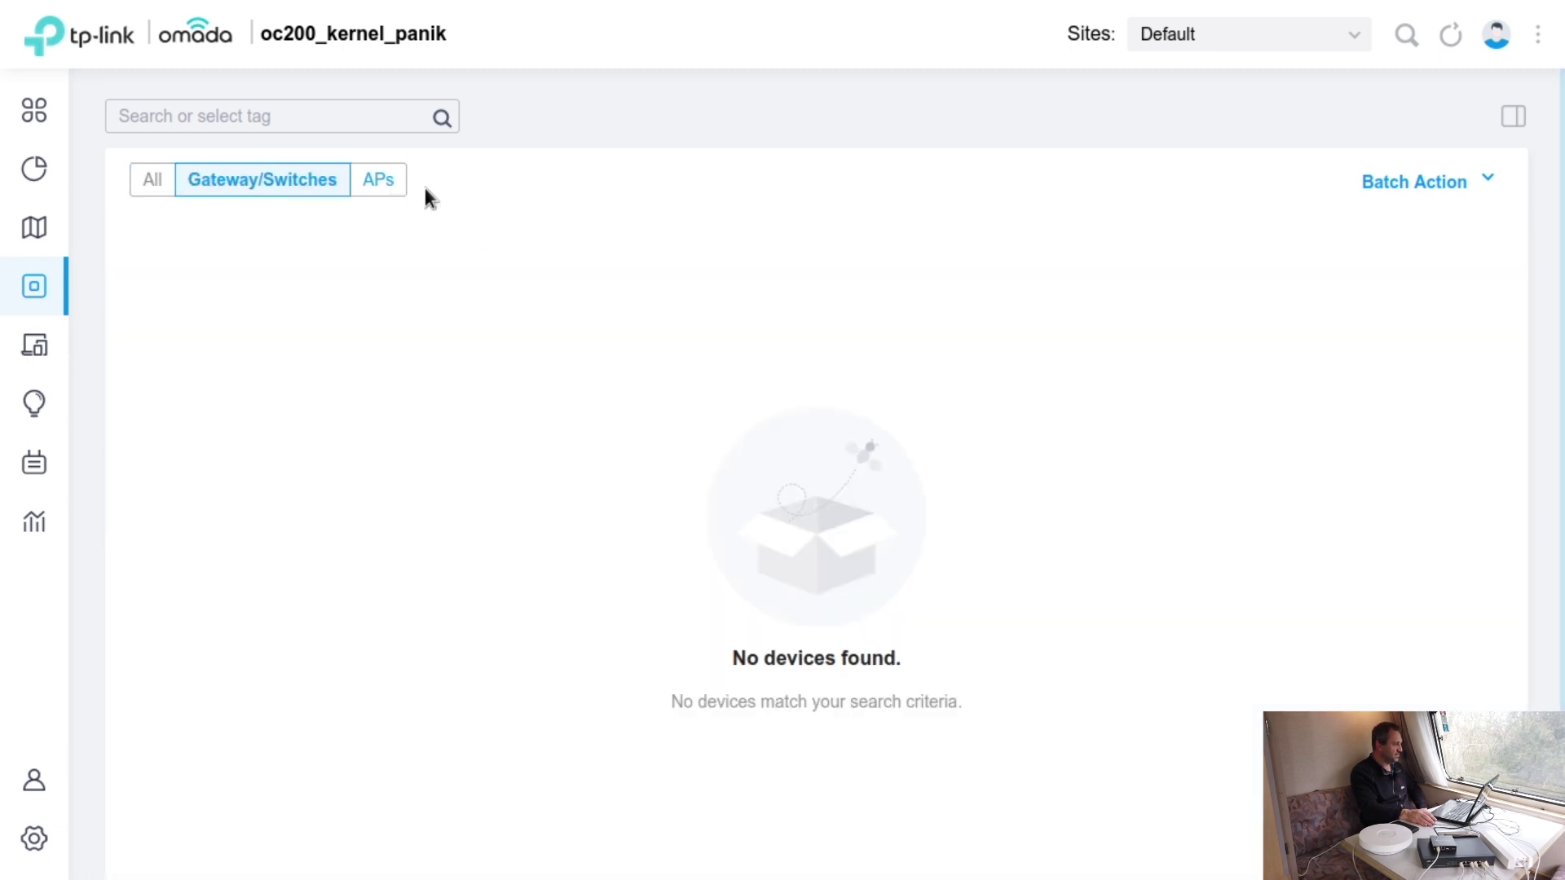
pyautogui.click(379, 180)
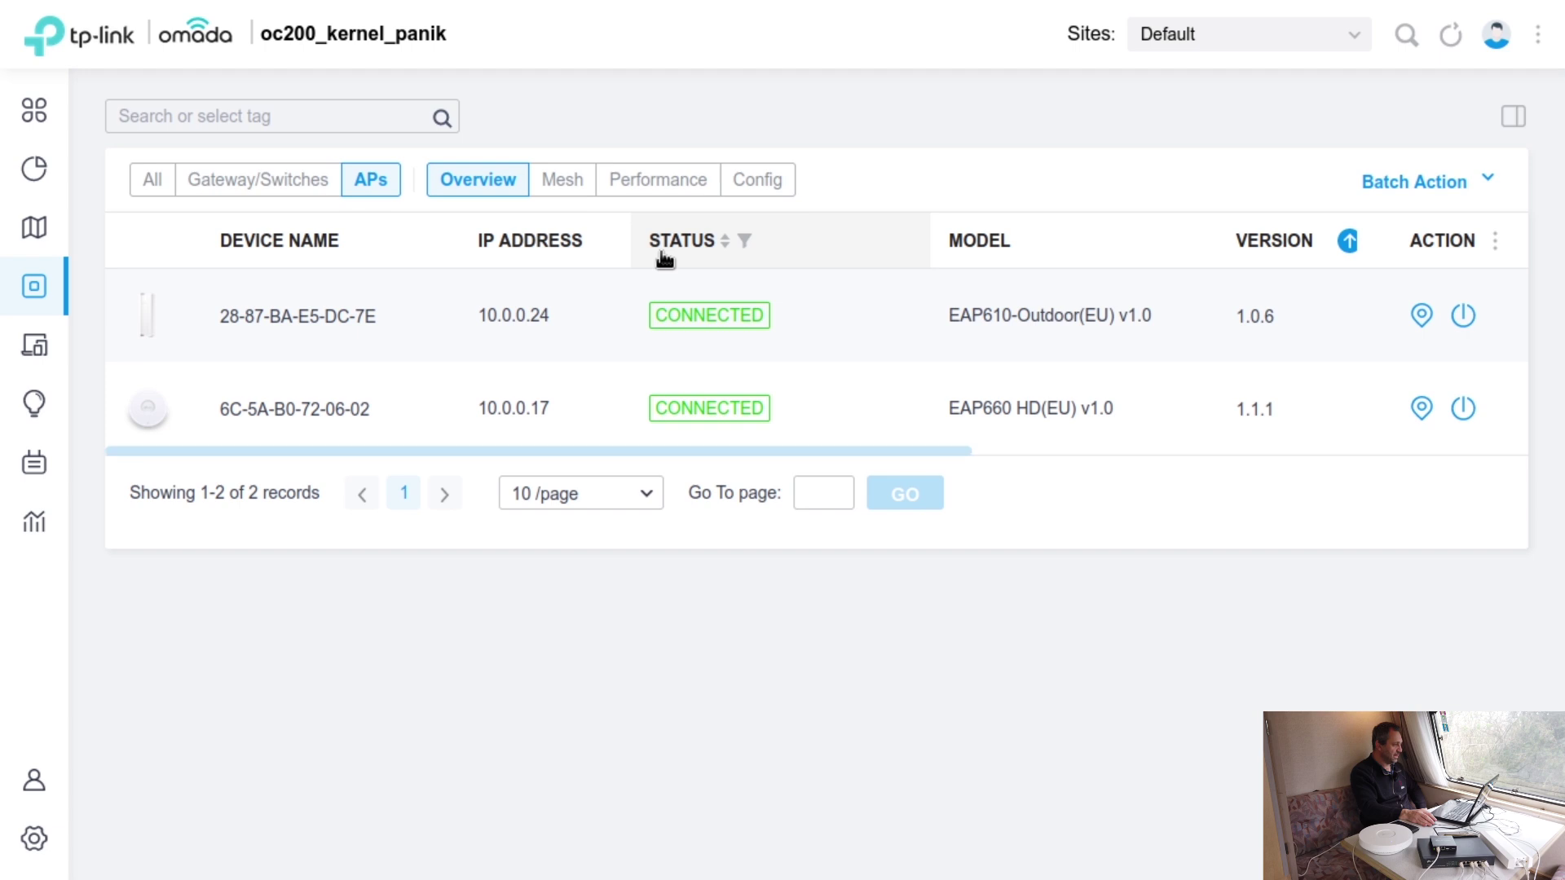
pyautogui.click(293, 326)
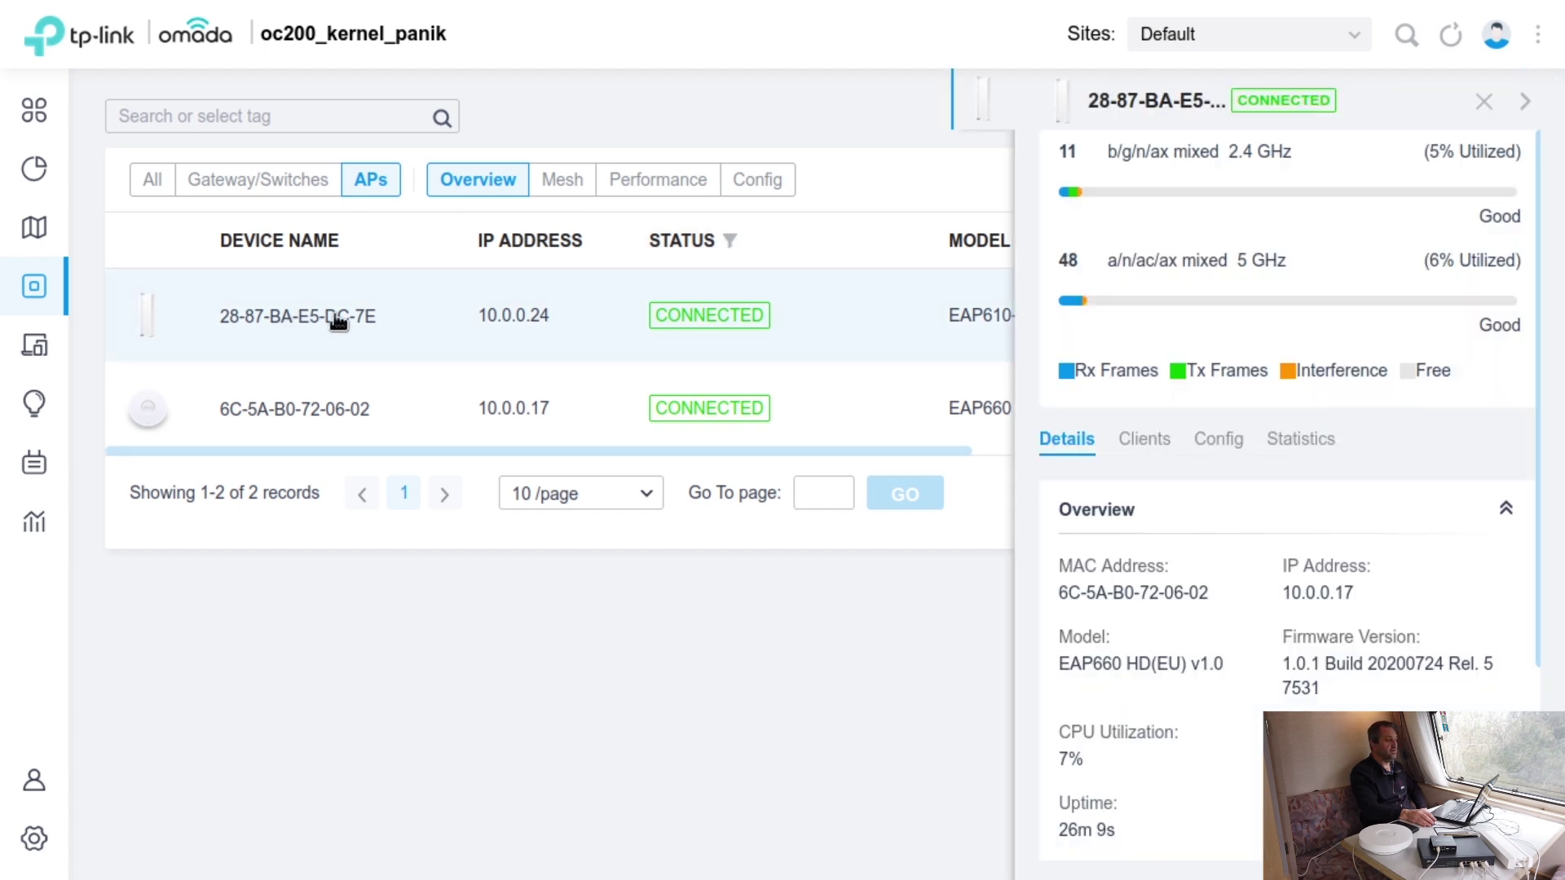
pyautogui.scroll(-1, 1409, 671)
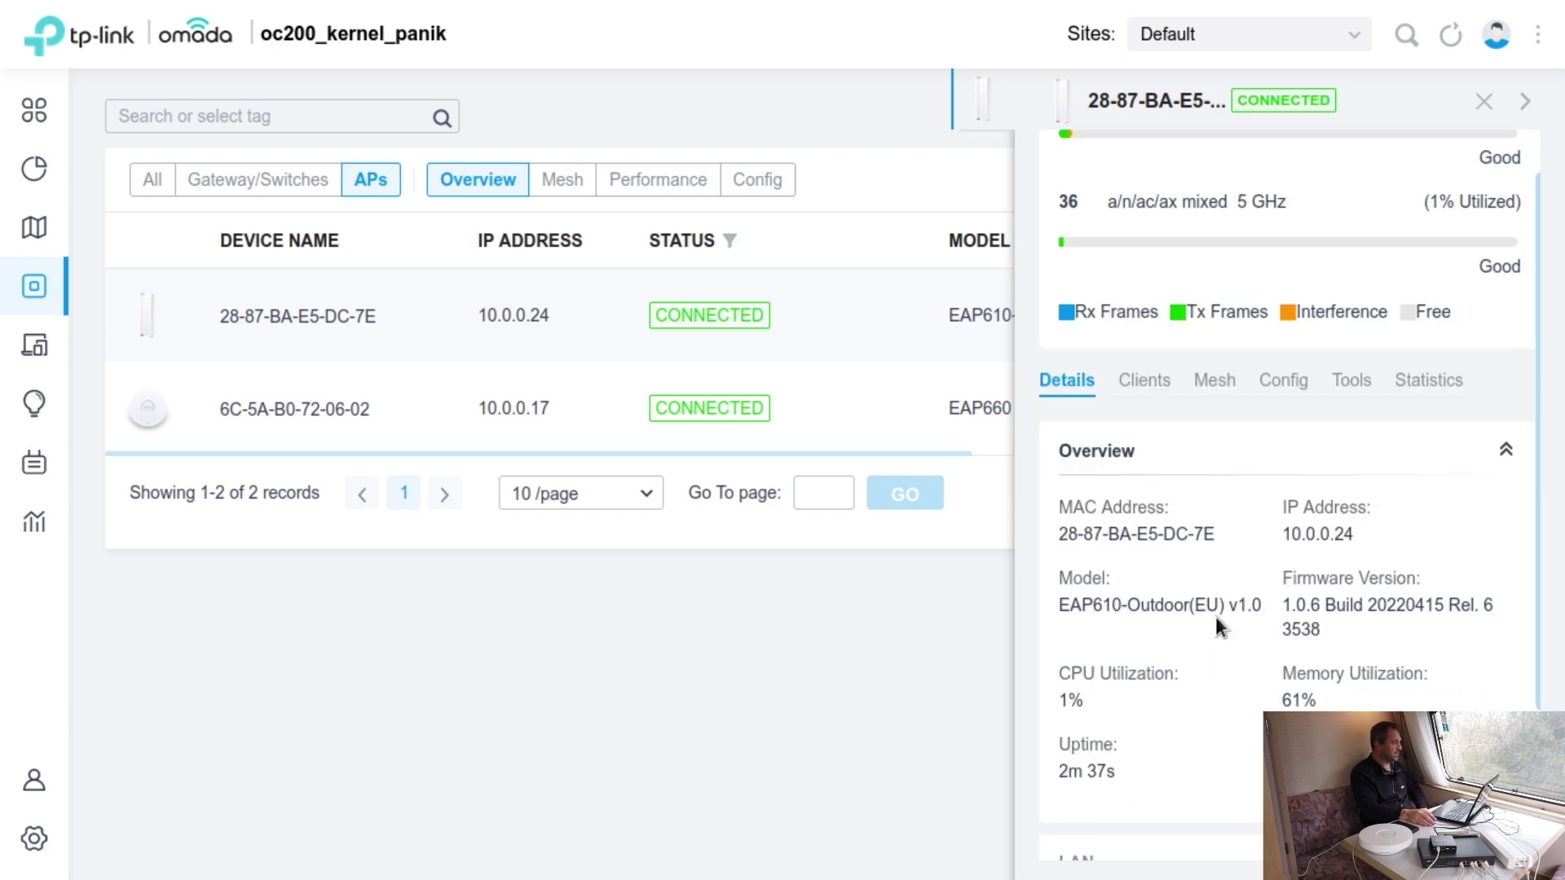
# - Open the 10.0.0.21 client's details, statistics, history and config showing Rate Limit and Fixed IP disabled
pyautogui.moveTo(33, 347)
pyautogui.click(32, 345)
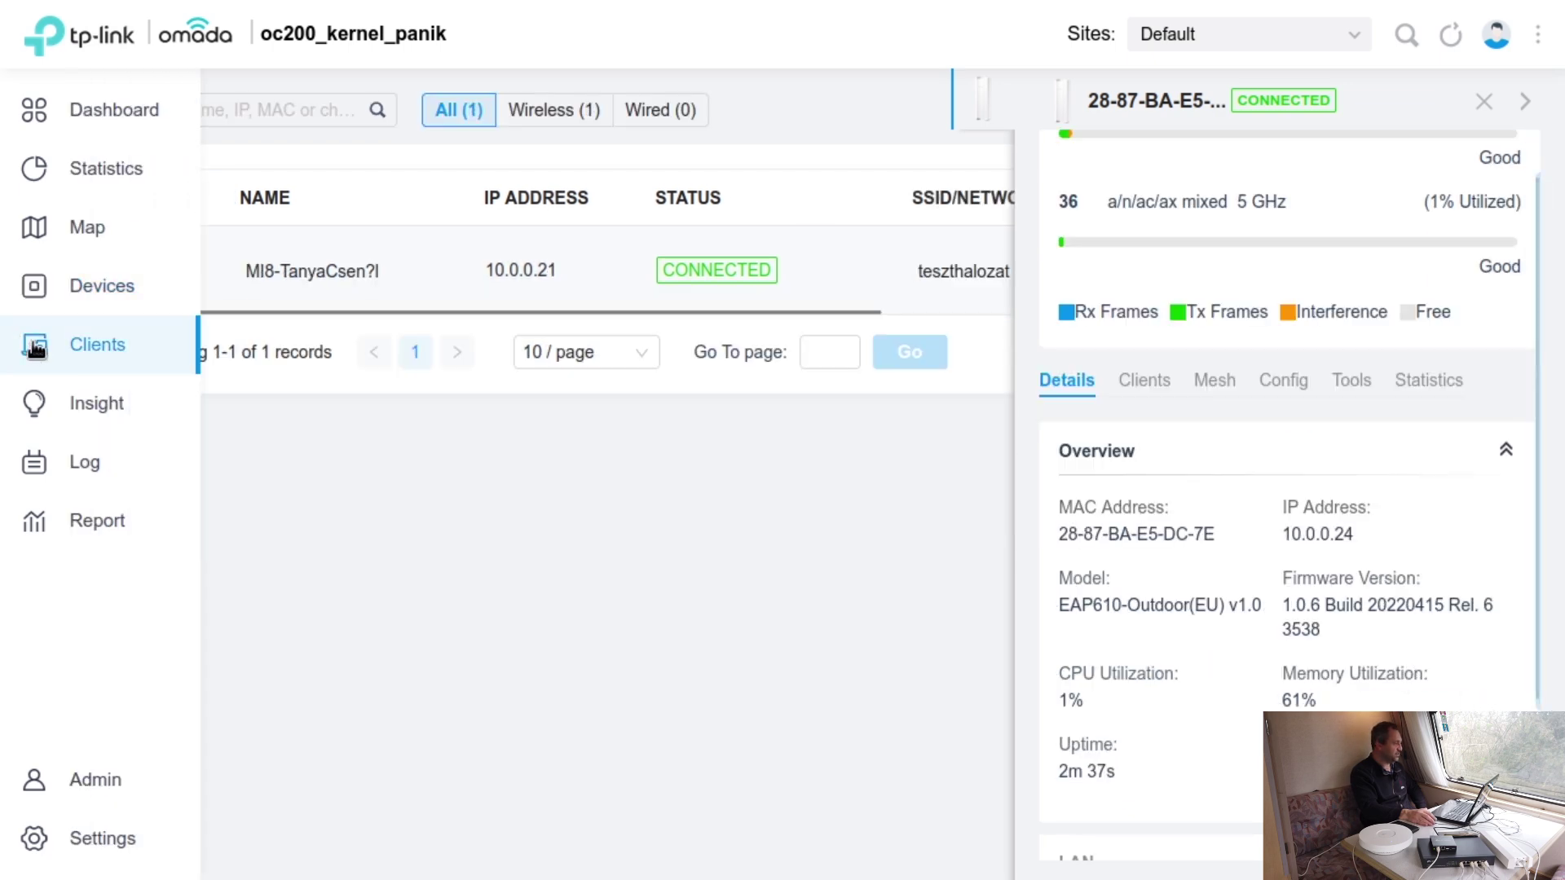
pyautogui.click(1482, 102)
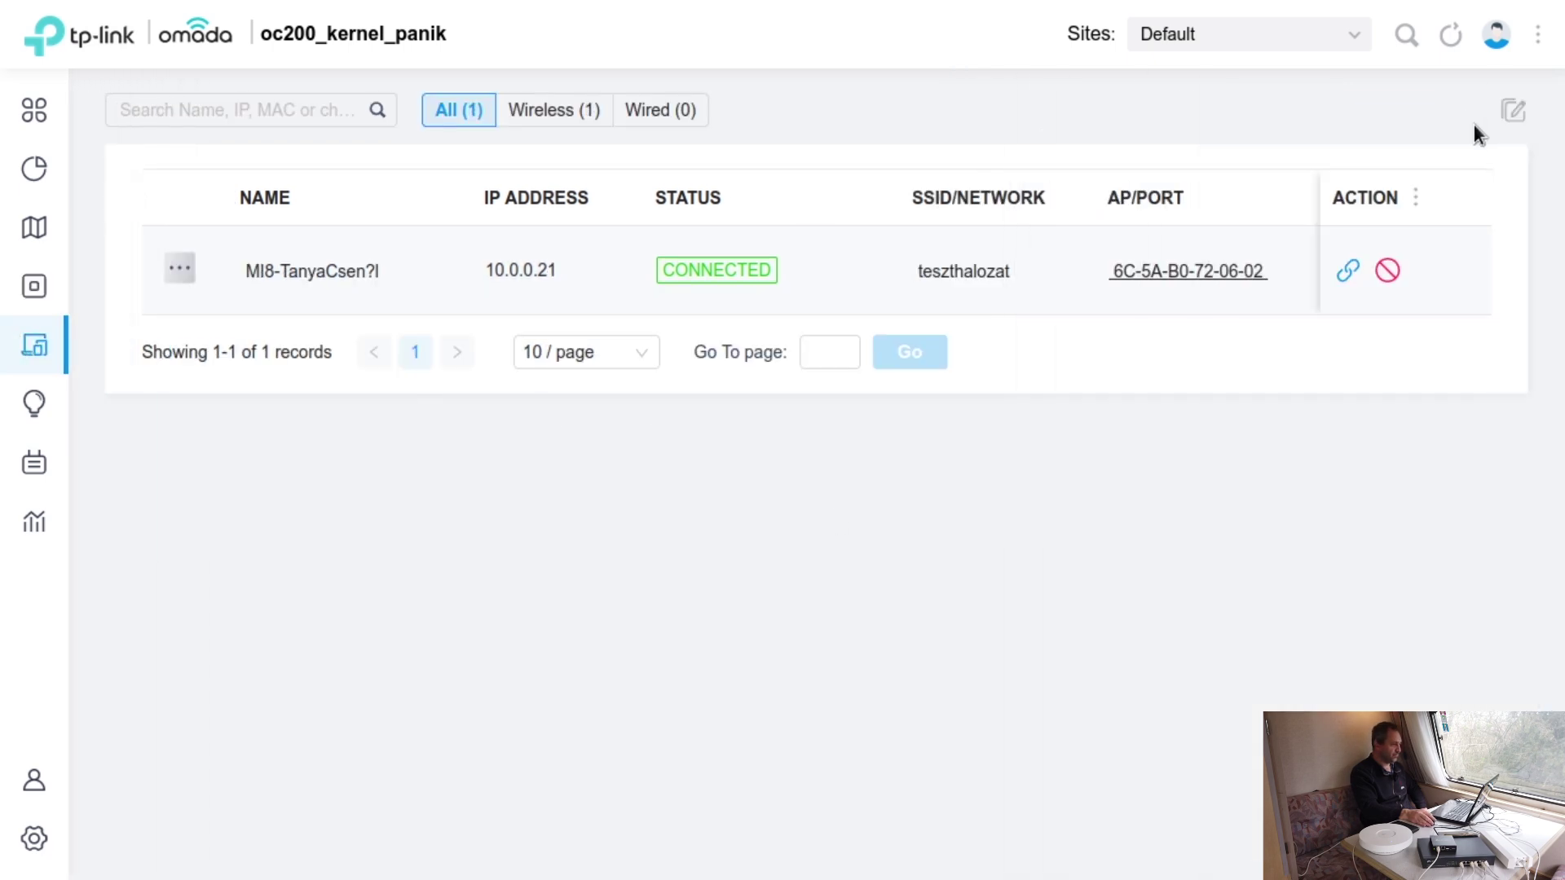
pyautogui.moveTo(674, 309); pyautogui.dragTo(367, 262)
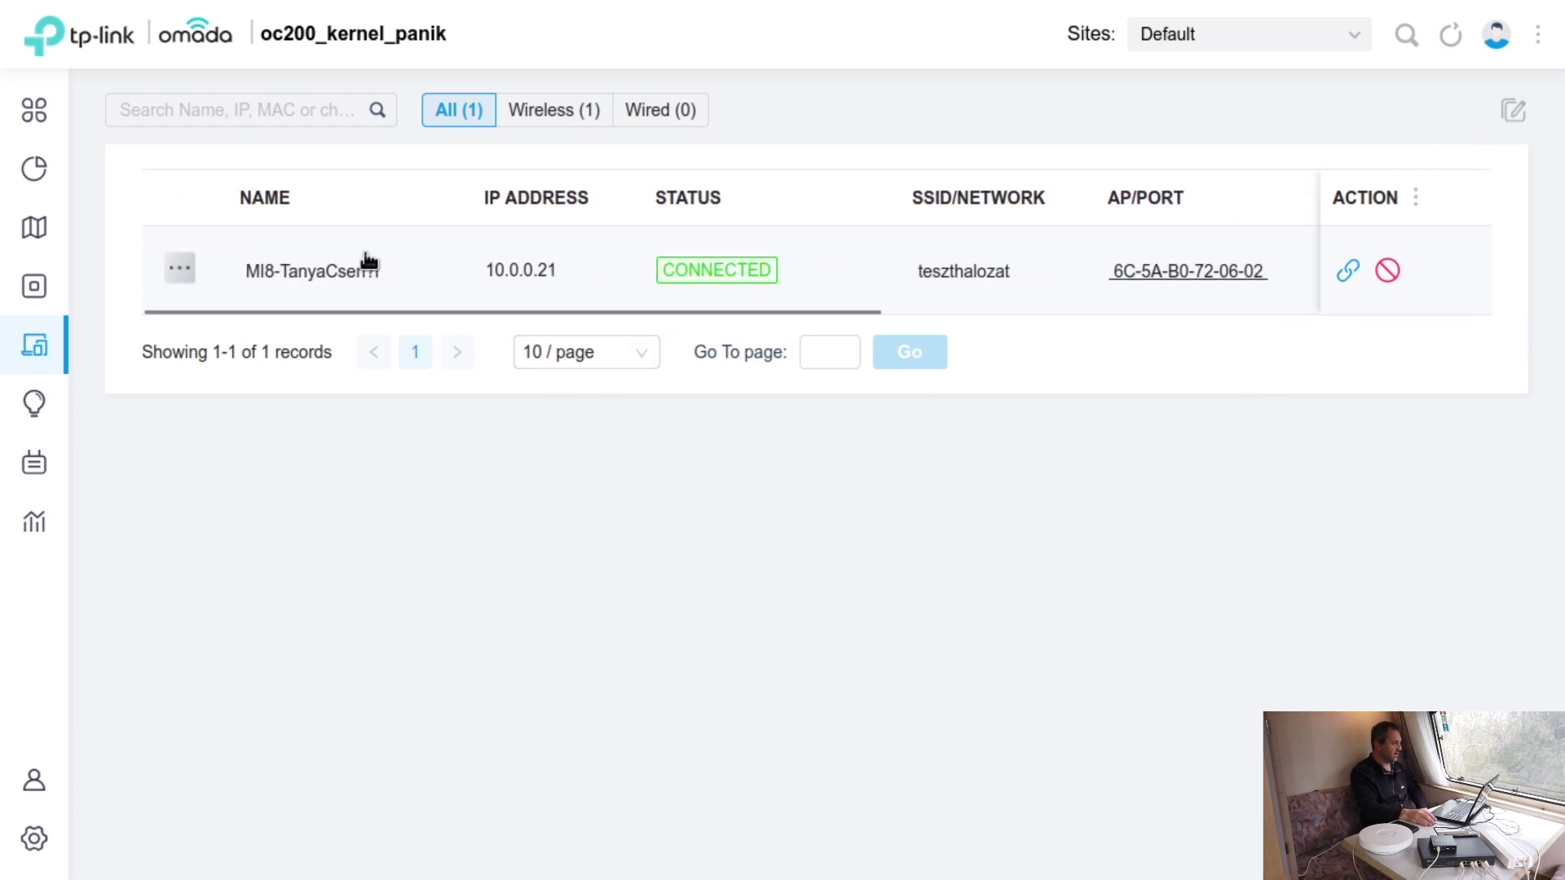
pyautogui.click(275, 279)
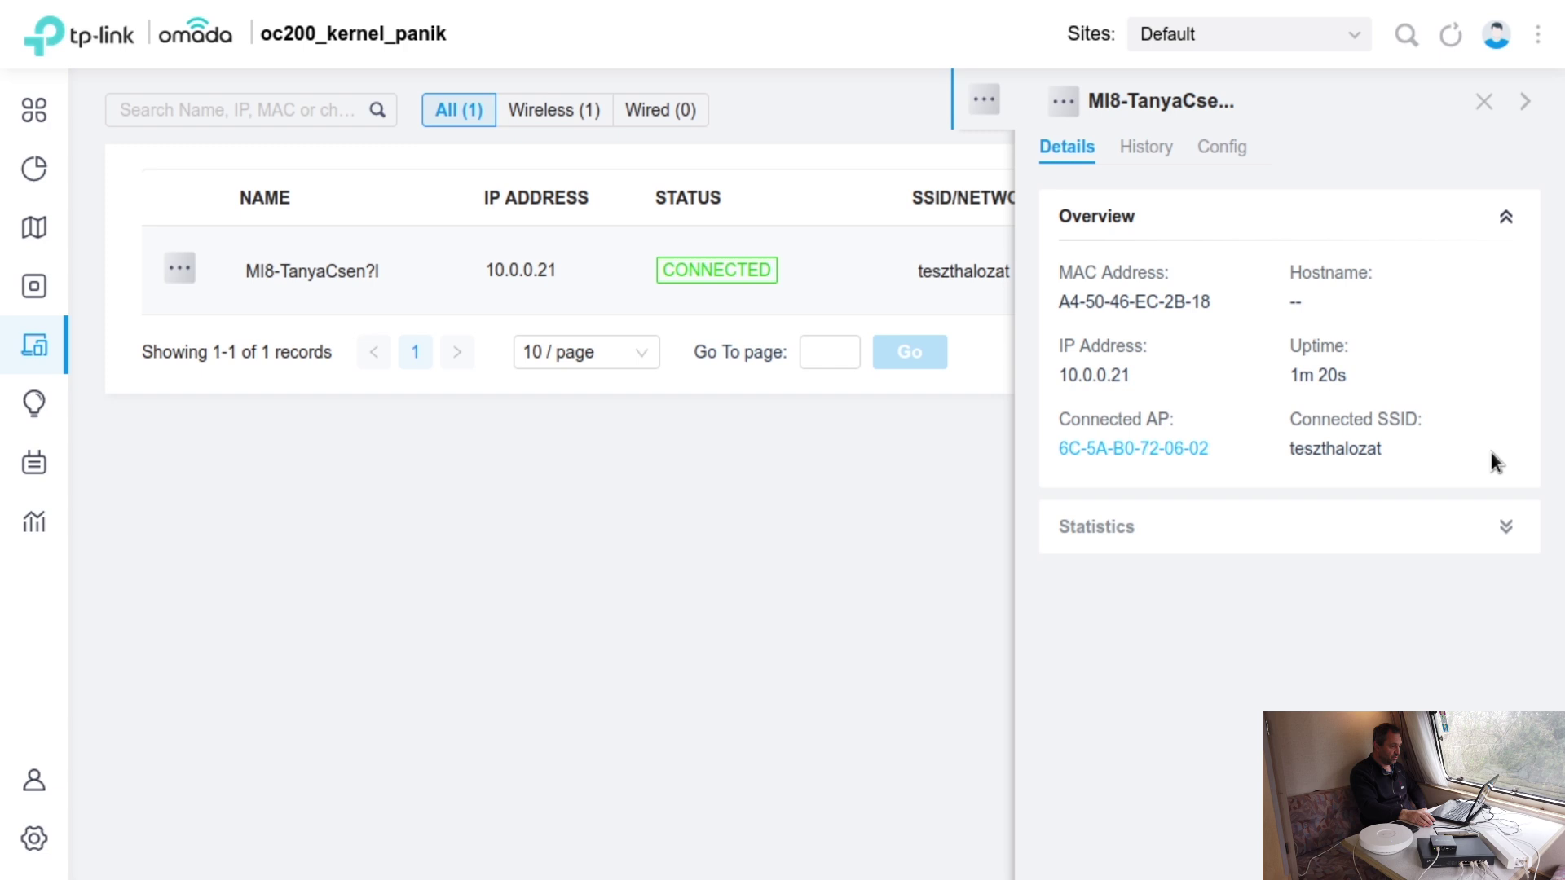
pyautogui.click(1506, 528)
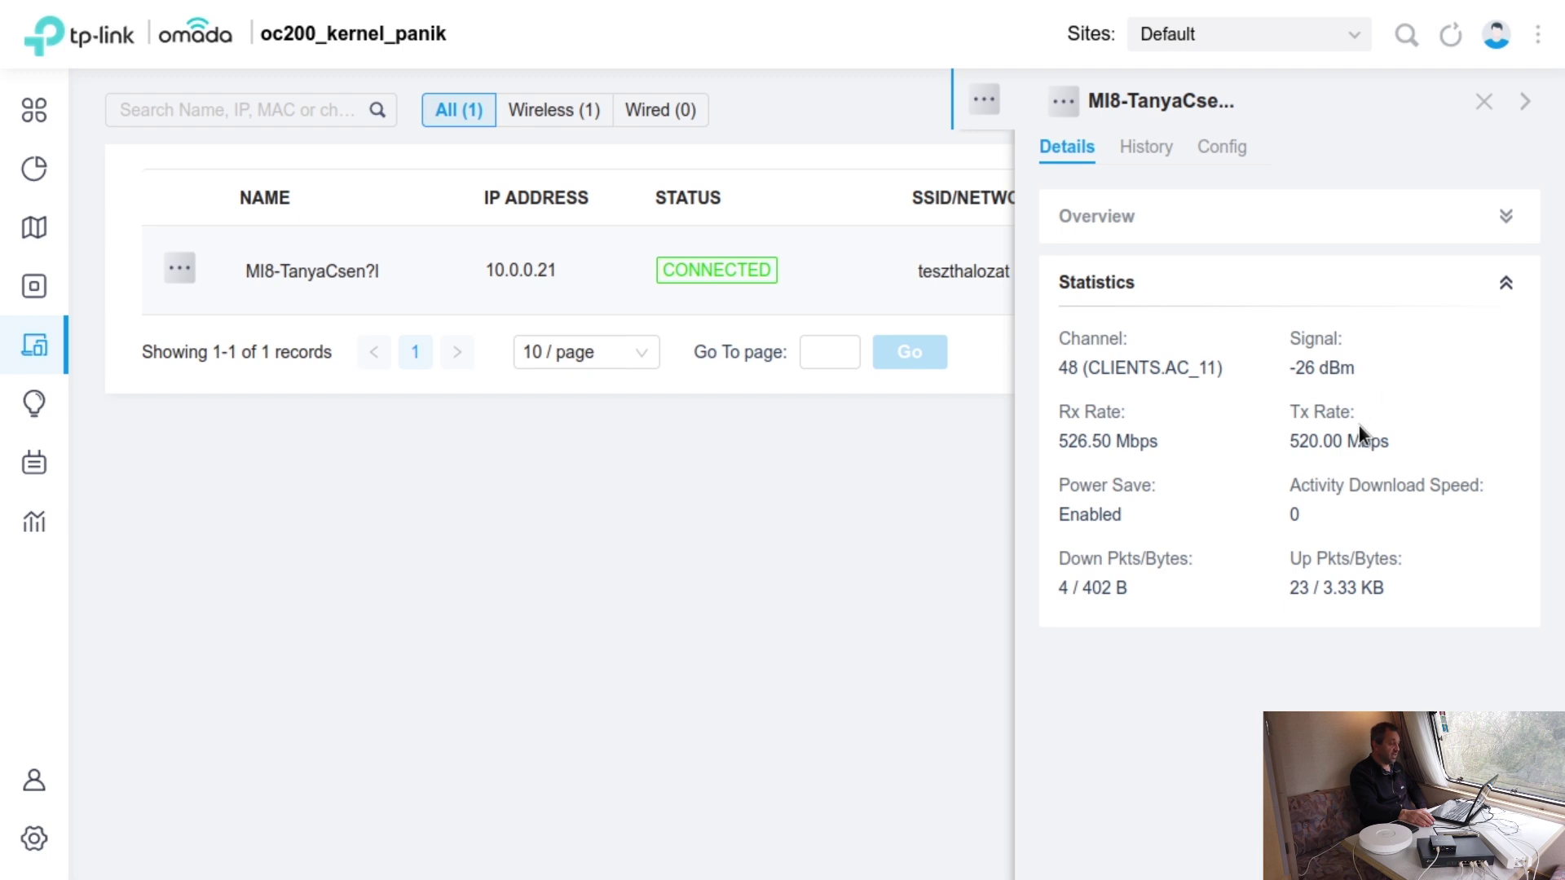
pyautogui.click(1141, 153)
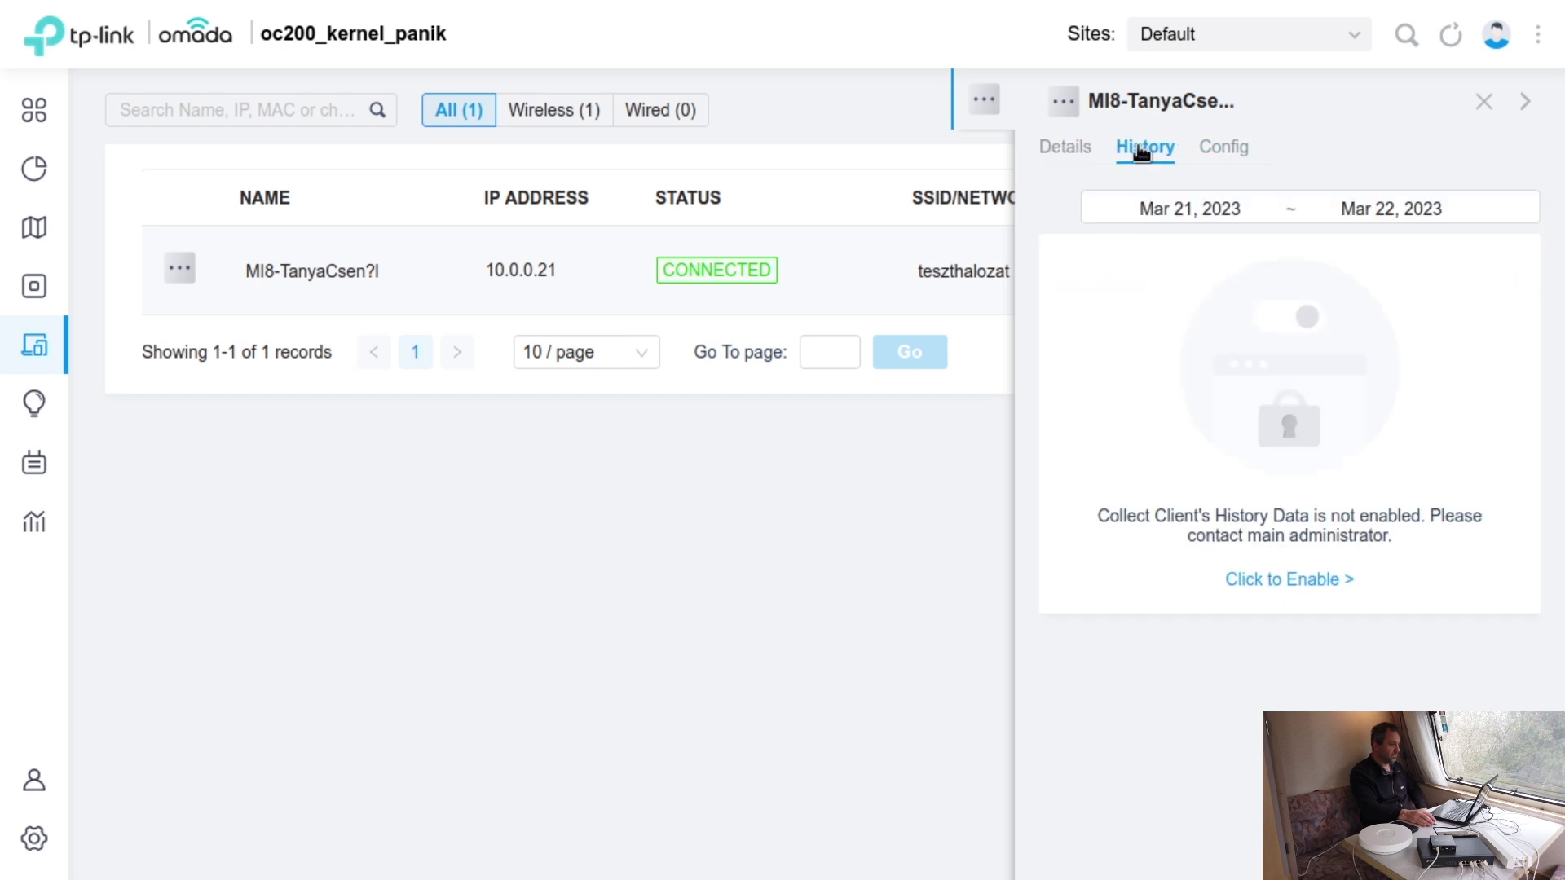
pyautogui.click(1211, 154)
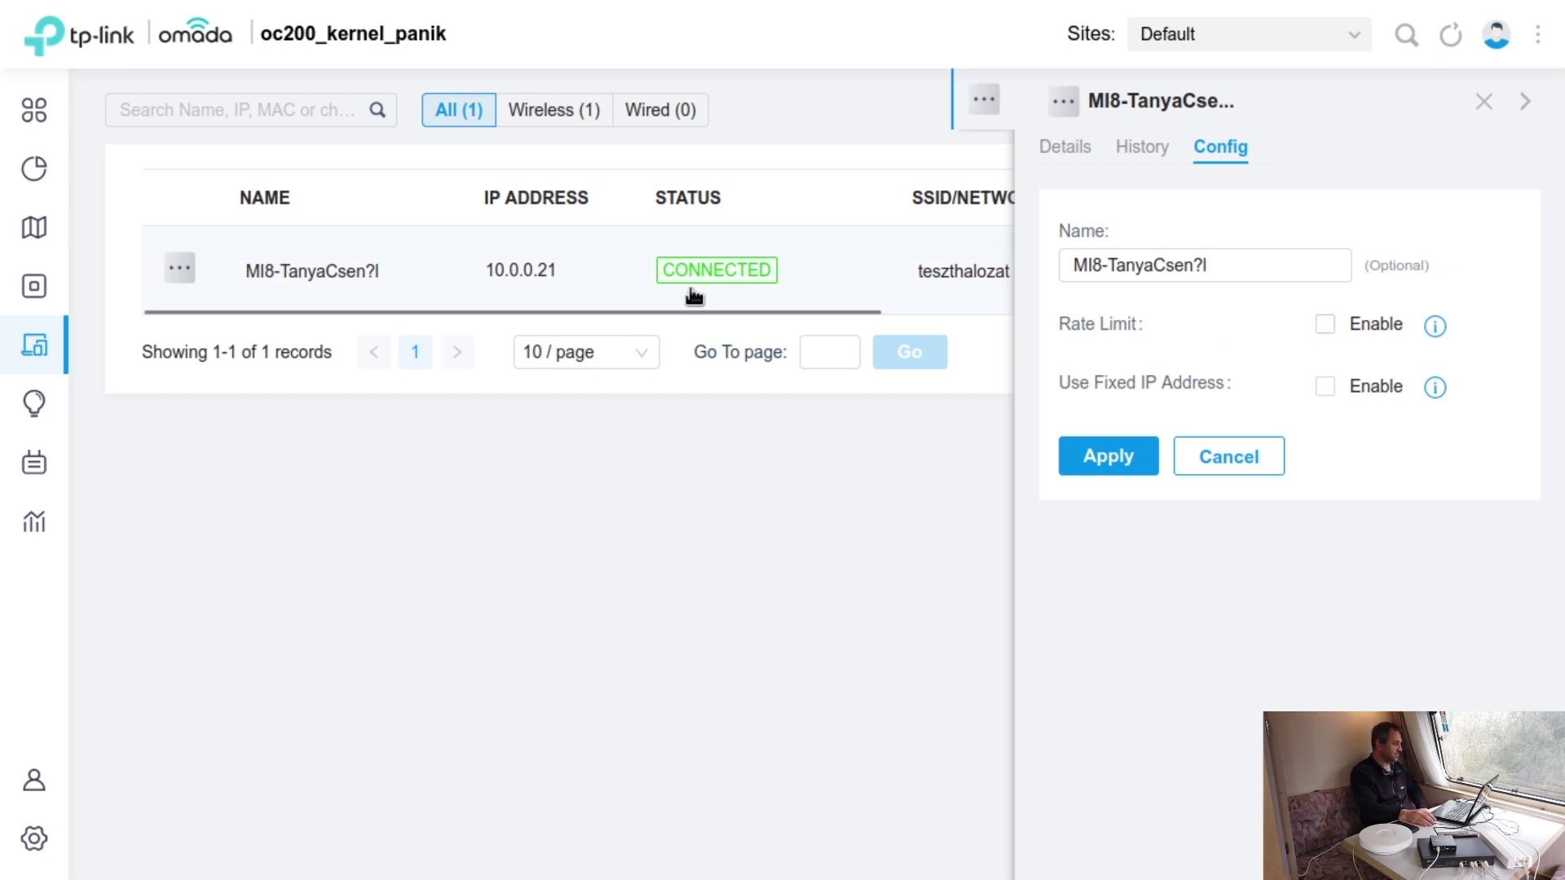
pyautogui.moveTo(98, 383)
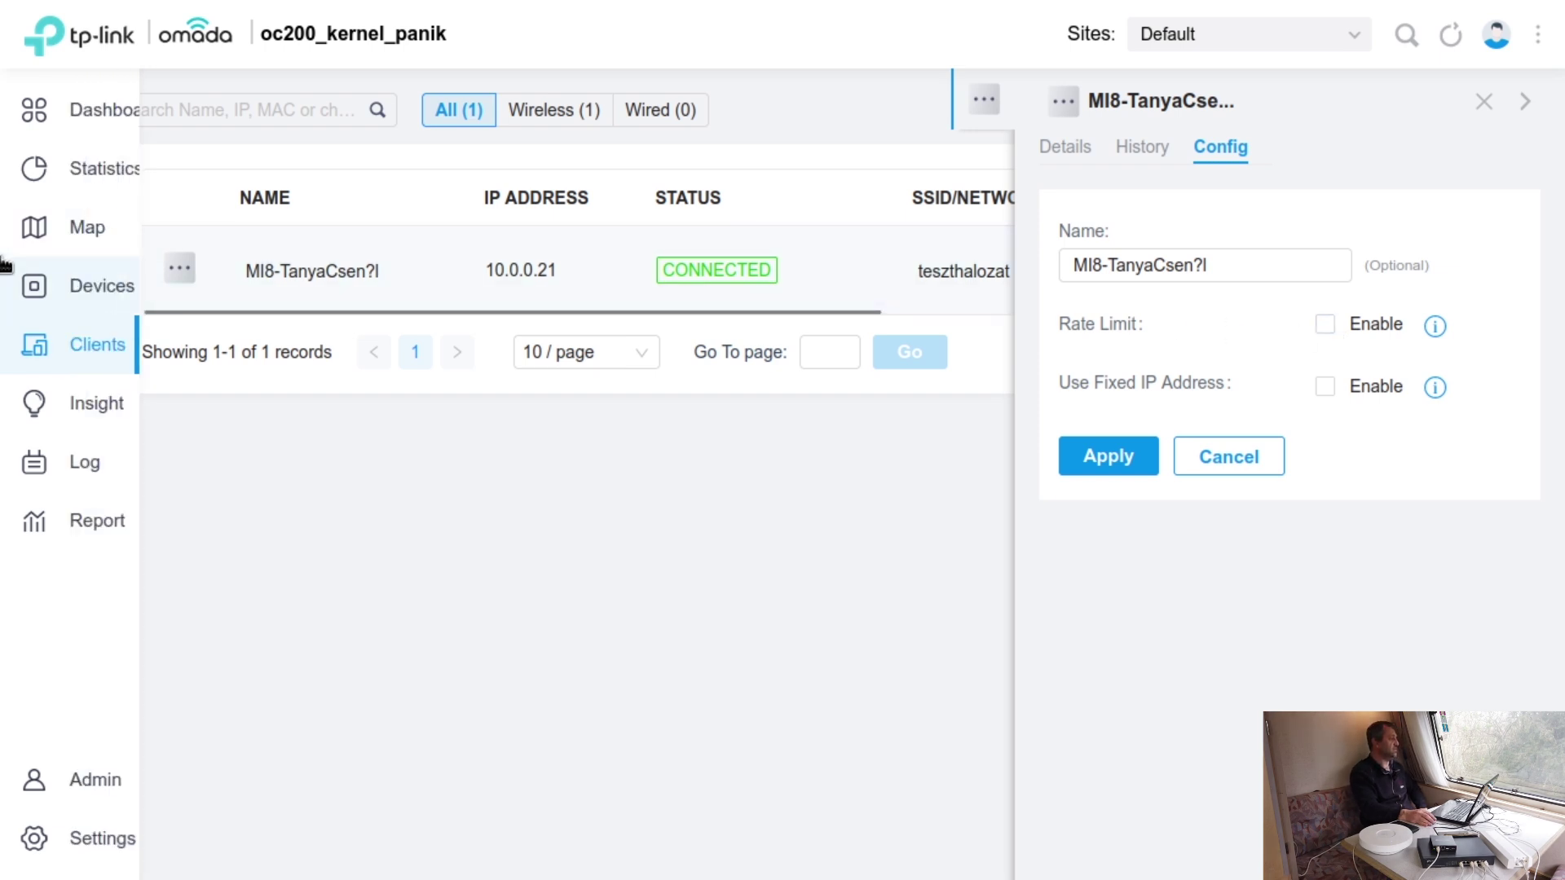
pyautogui.click(109, 404)
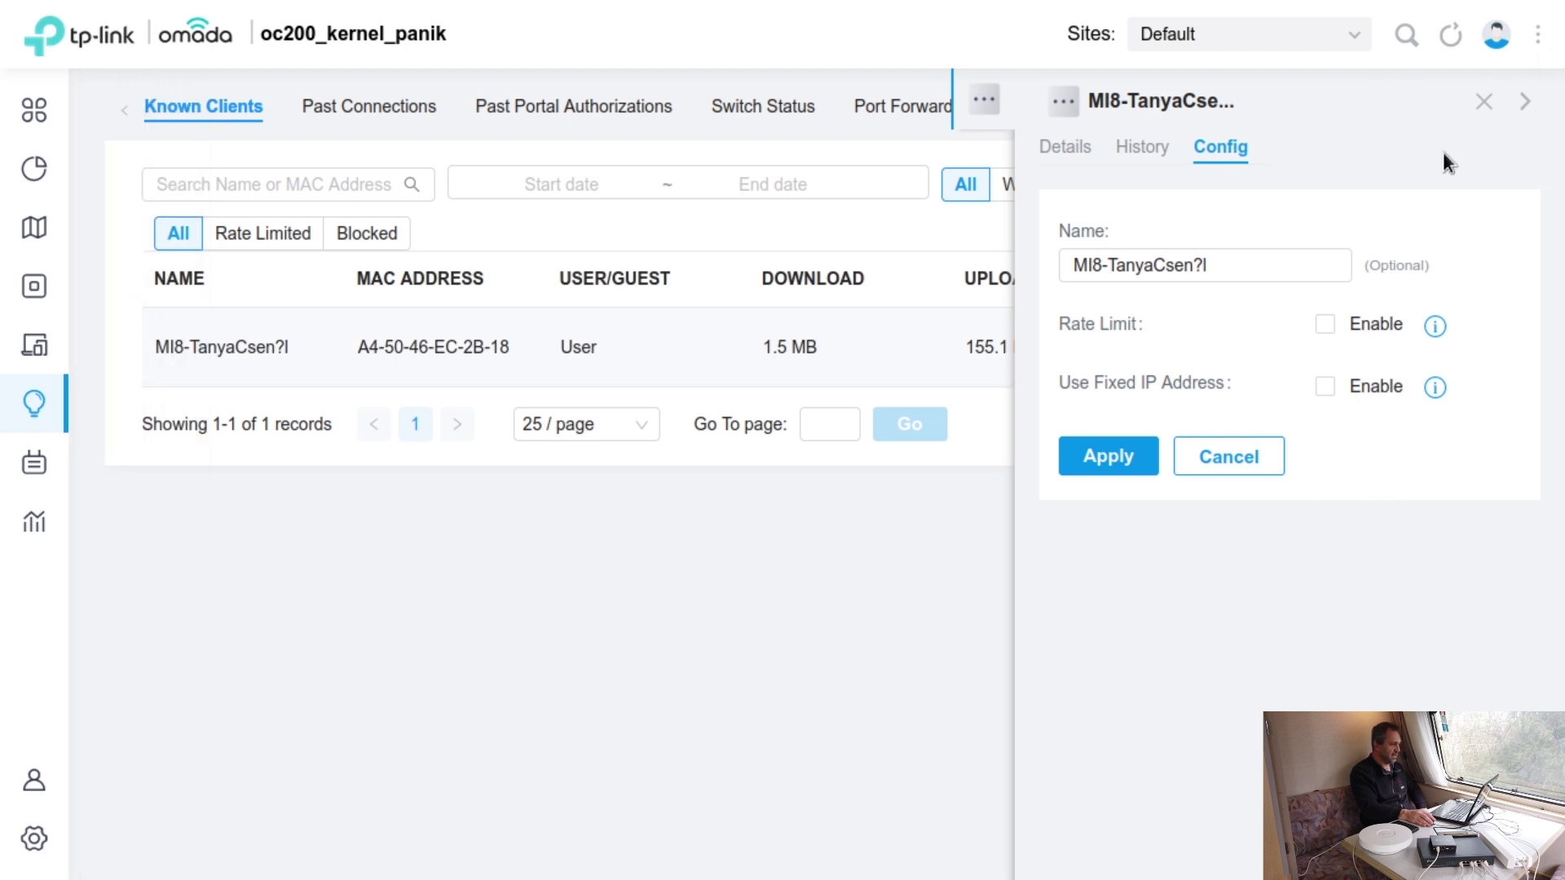
# - Step through Past Connections, Portal, Switch, Port Forwarding, VPN, Routing and DDNS views, then scan for rogue APs
pyautogui.click(1527, 108)
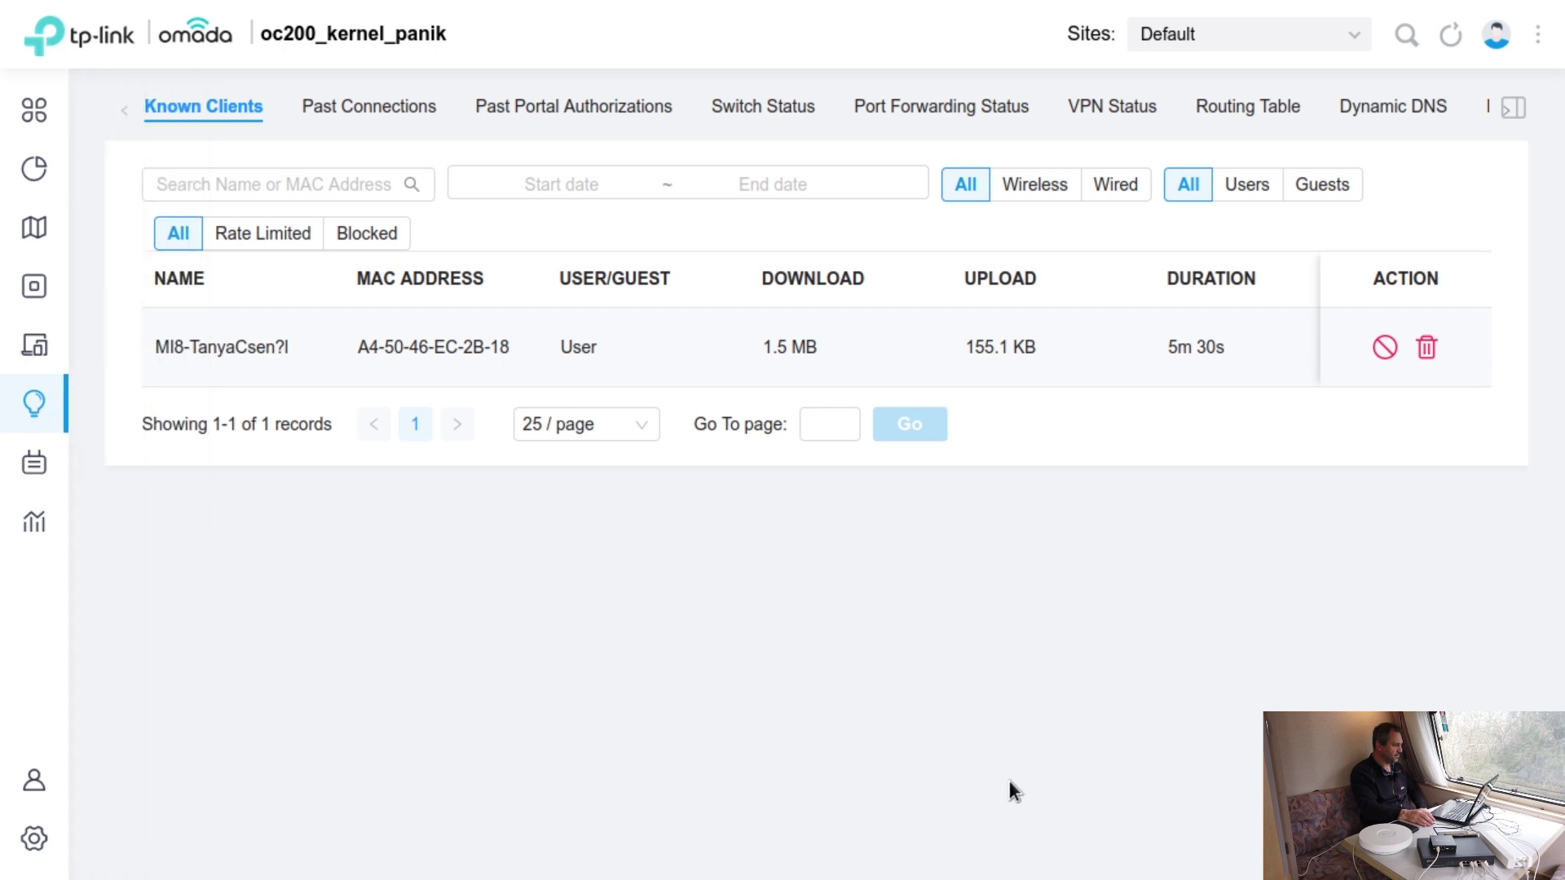
pyautogui.click(373, 115)
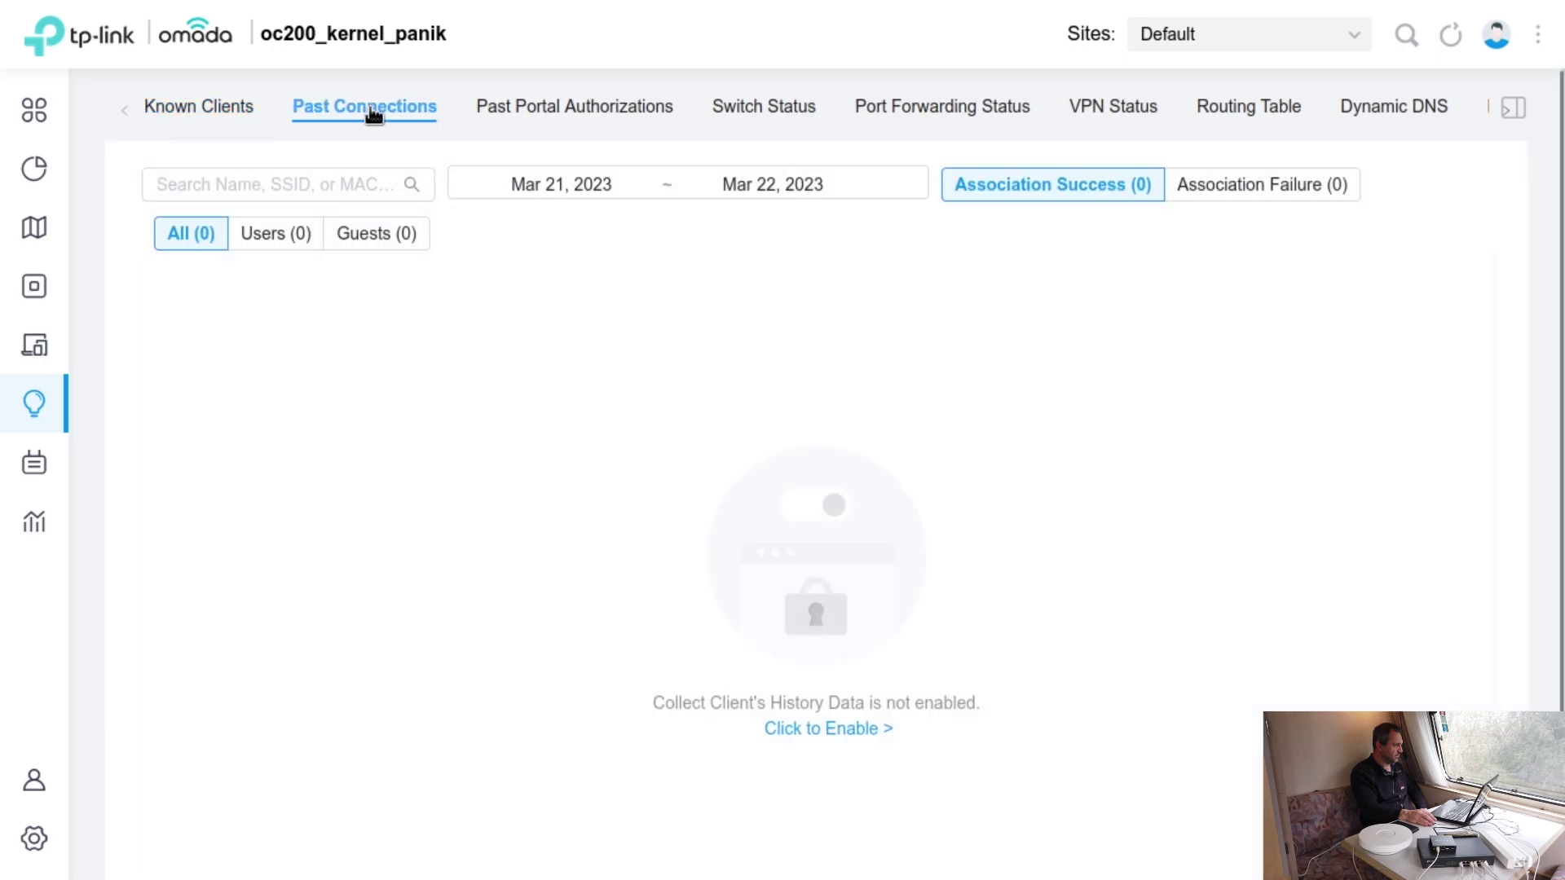
pyautogui.click(592, 126)
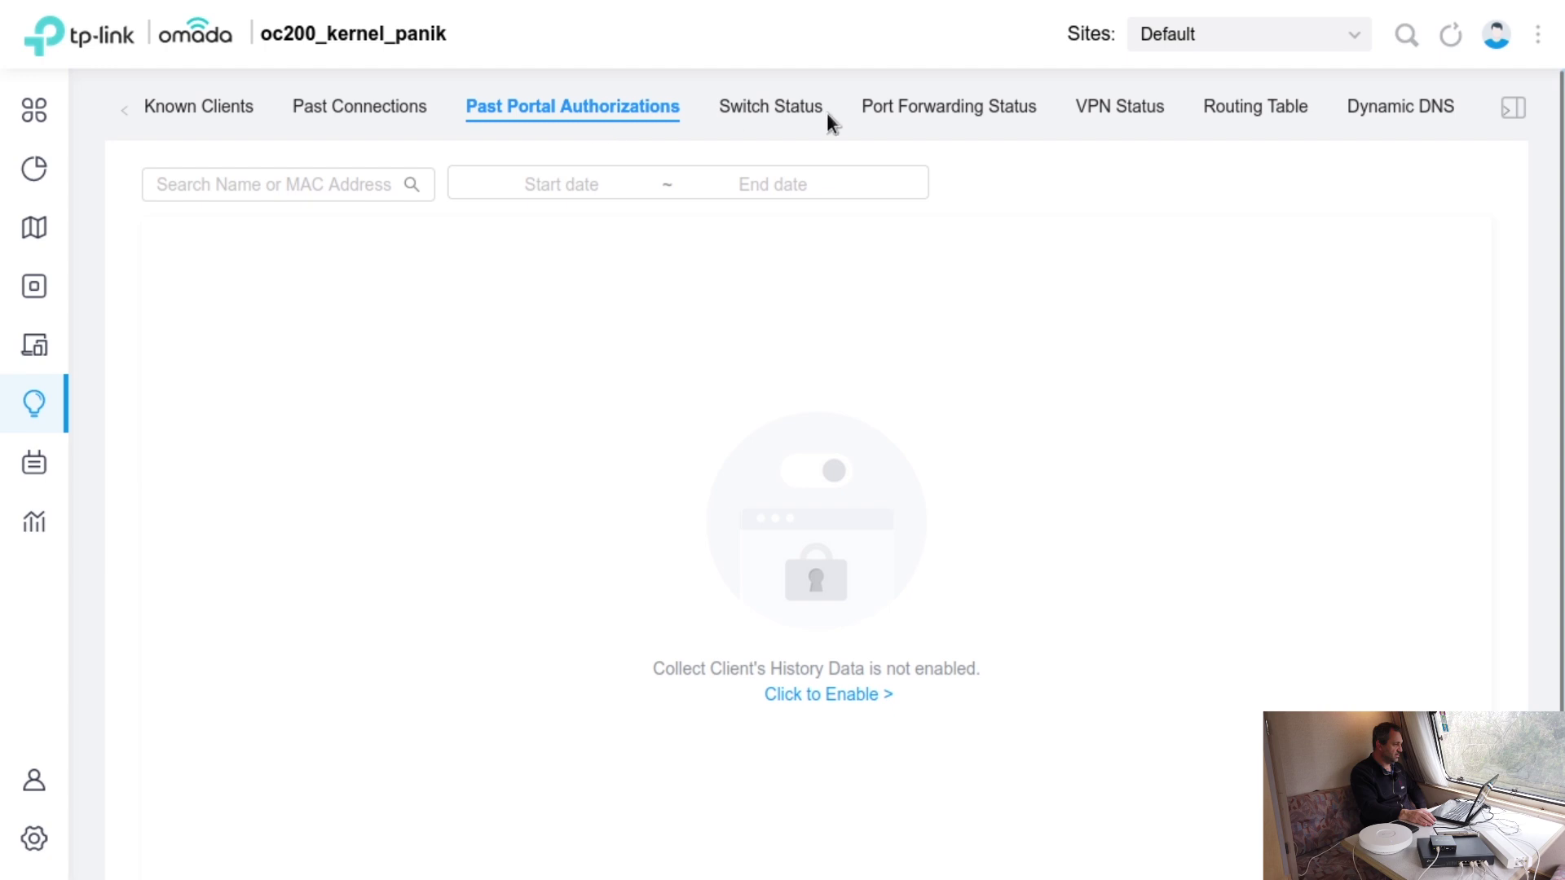
pyautogui.click(800, 108)
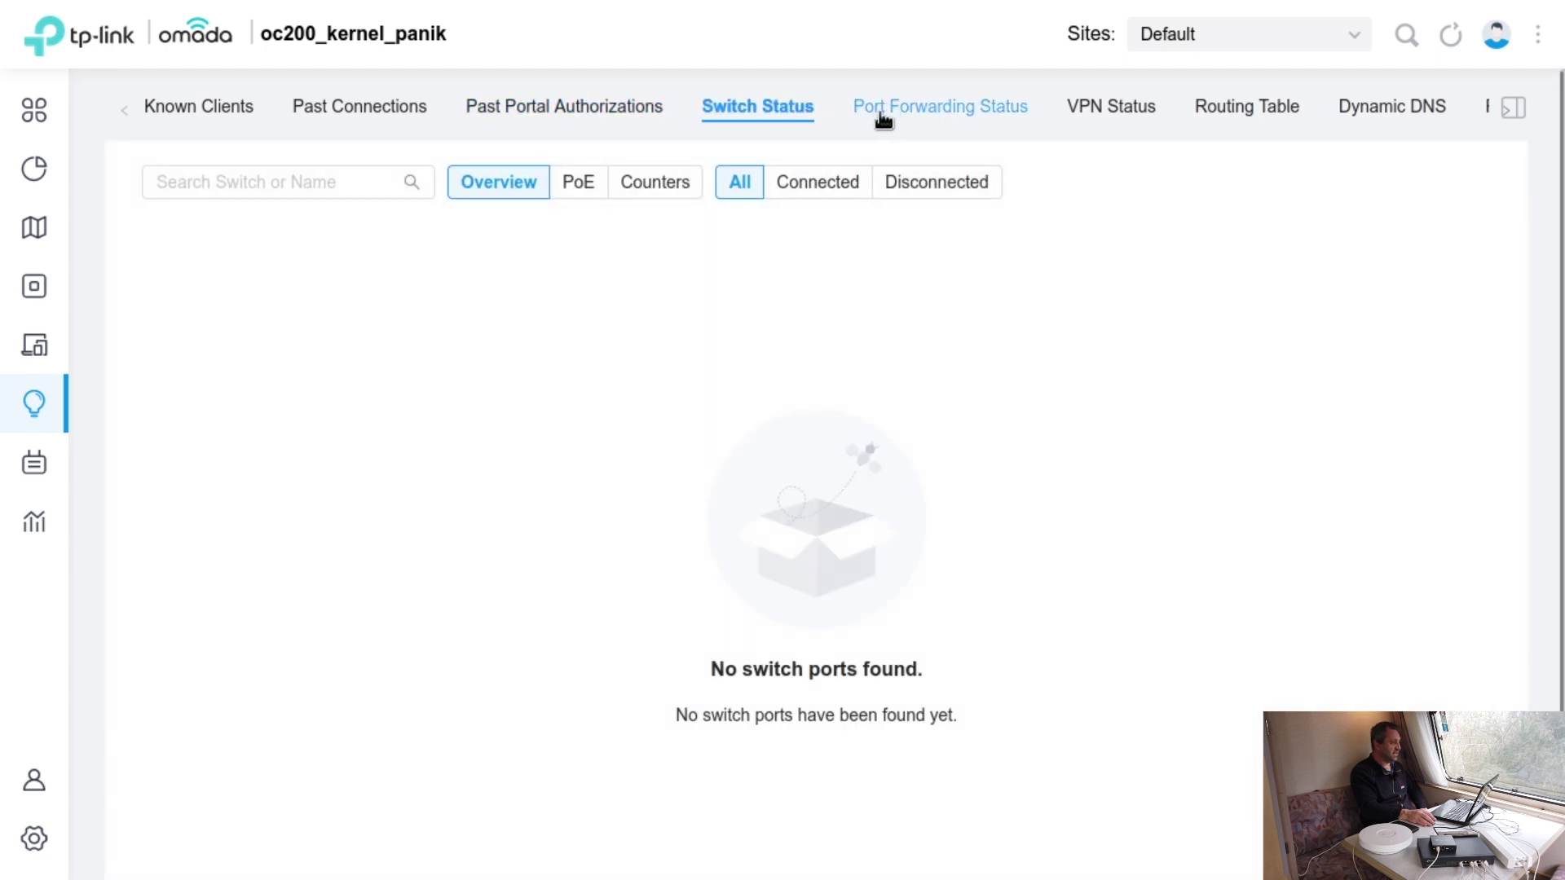
pyautogui.click(888, 110)
pyautogui.click(1126, 118)
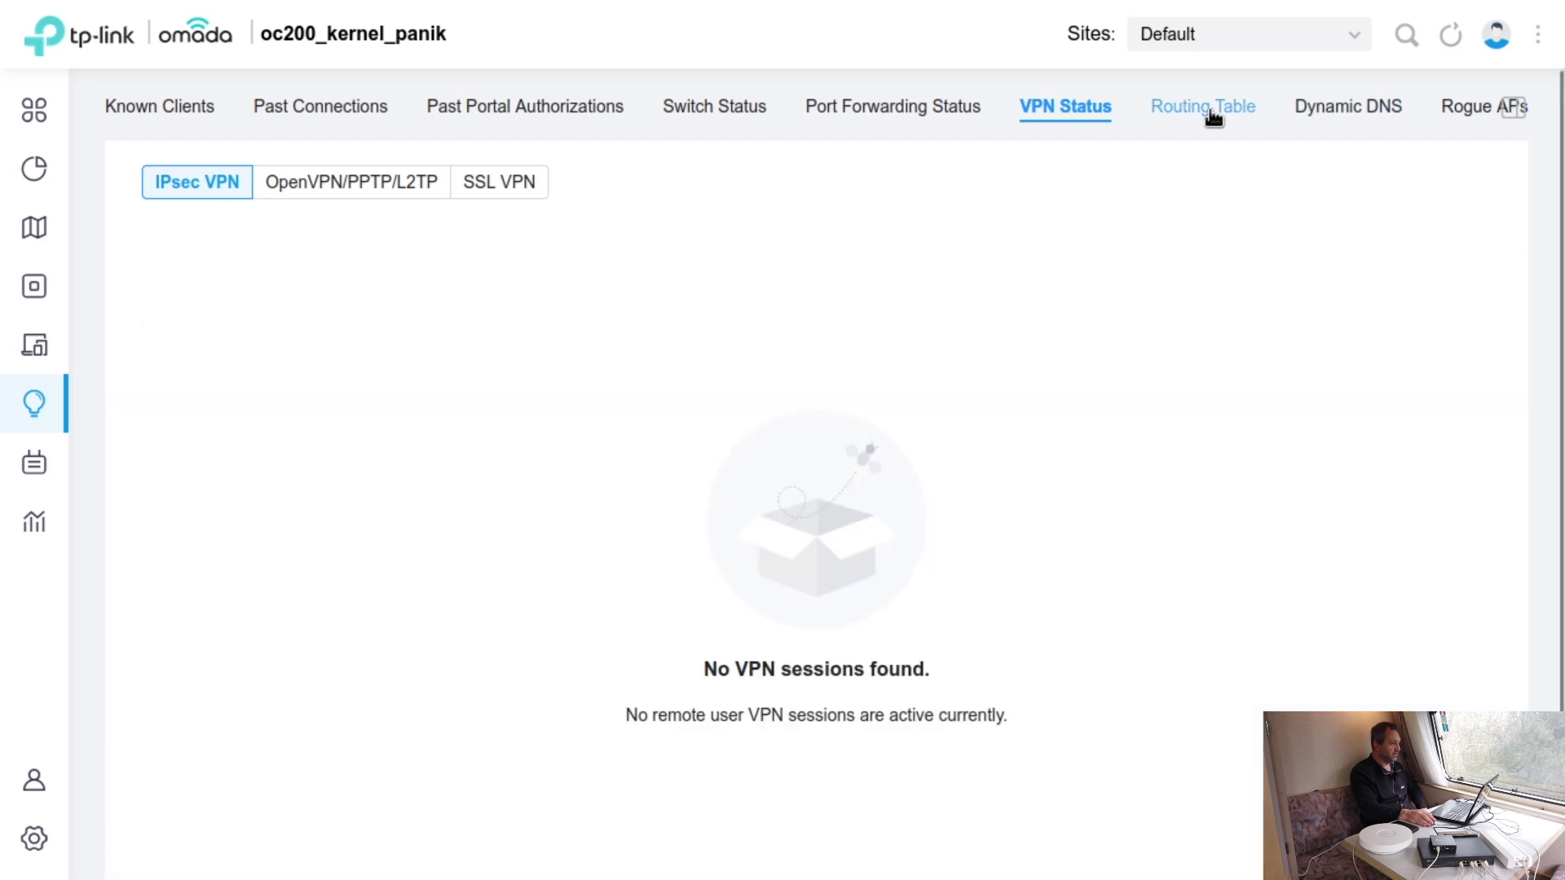
pyautogui.click(1212, 117)
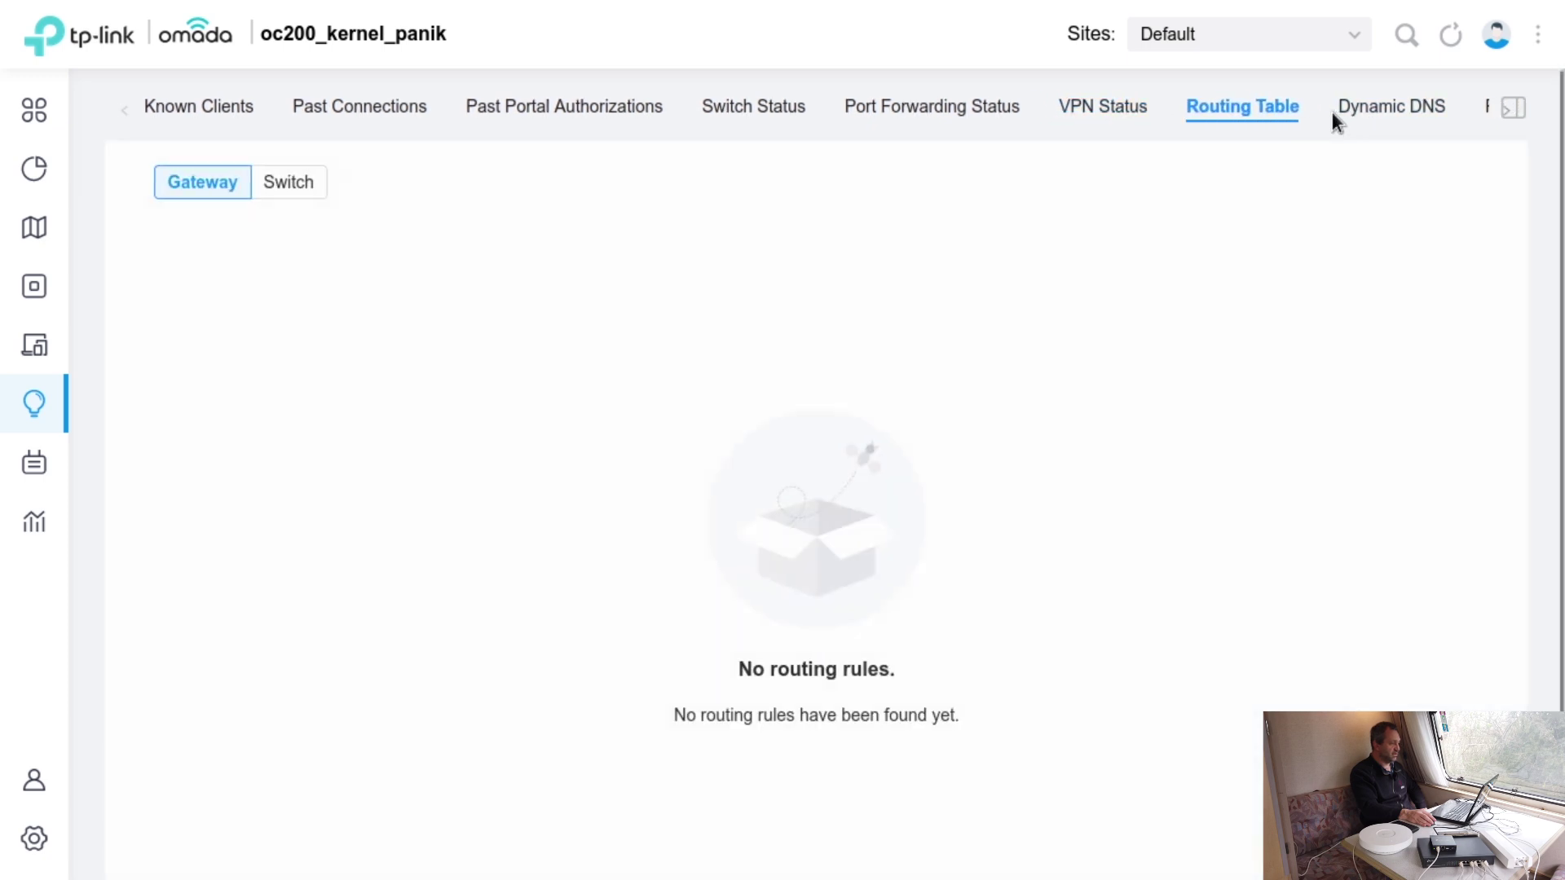
pyautogui.click(1378, 115)
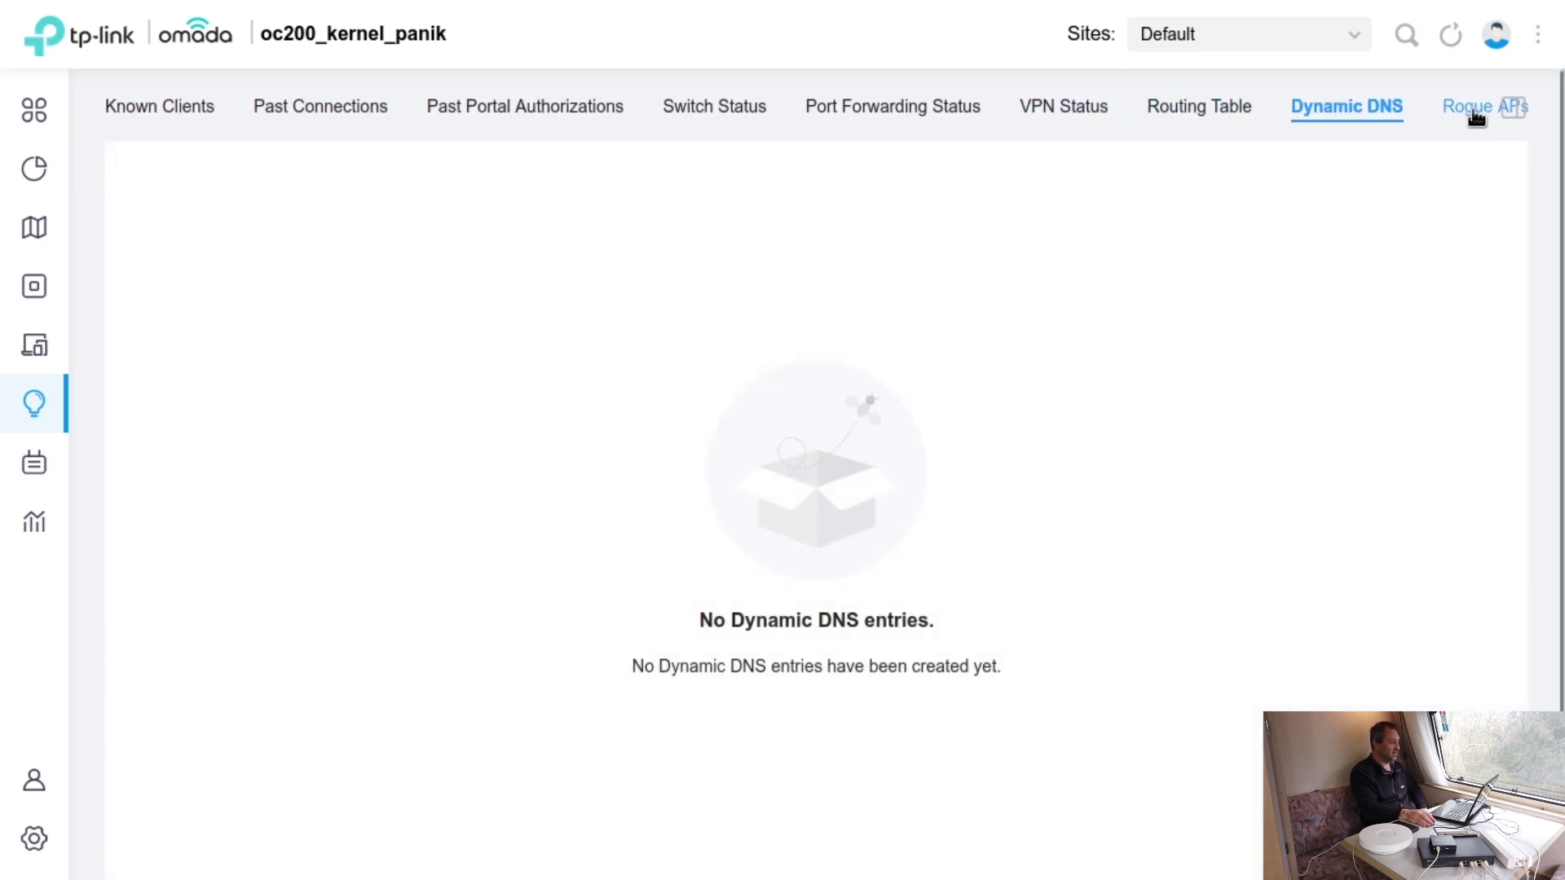
pyautogui.click(1471, 114)
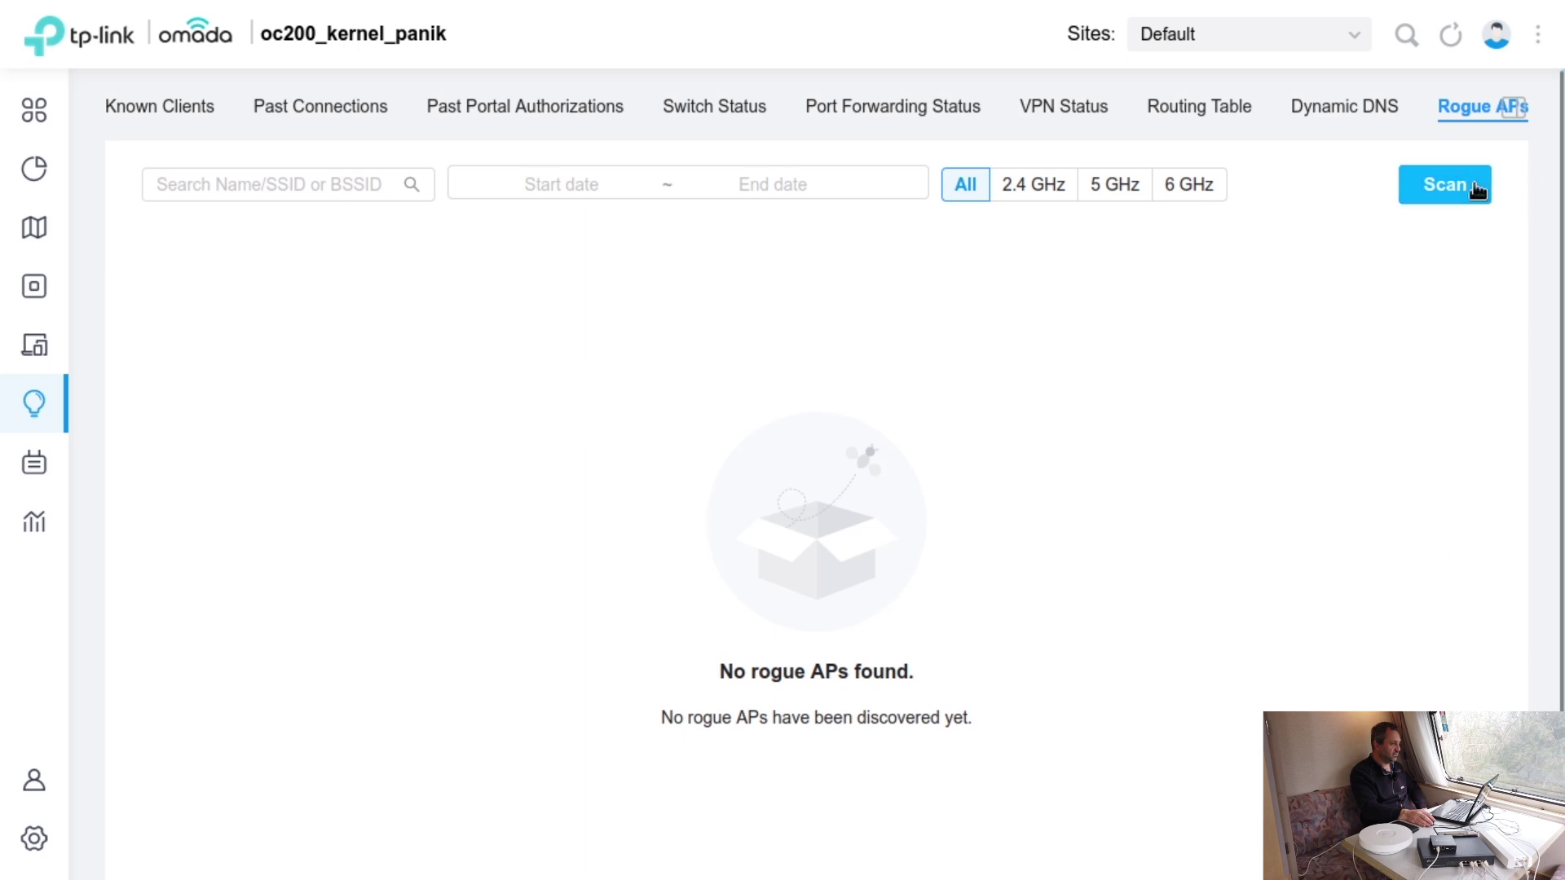
pyautogui.click(1467, 189)
# - Confirm the rogue AP scan, cancel a repeated scan, and dismiss the client details panel
pyautogui.click(579, 459)
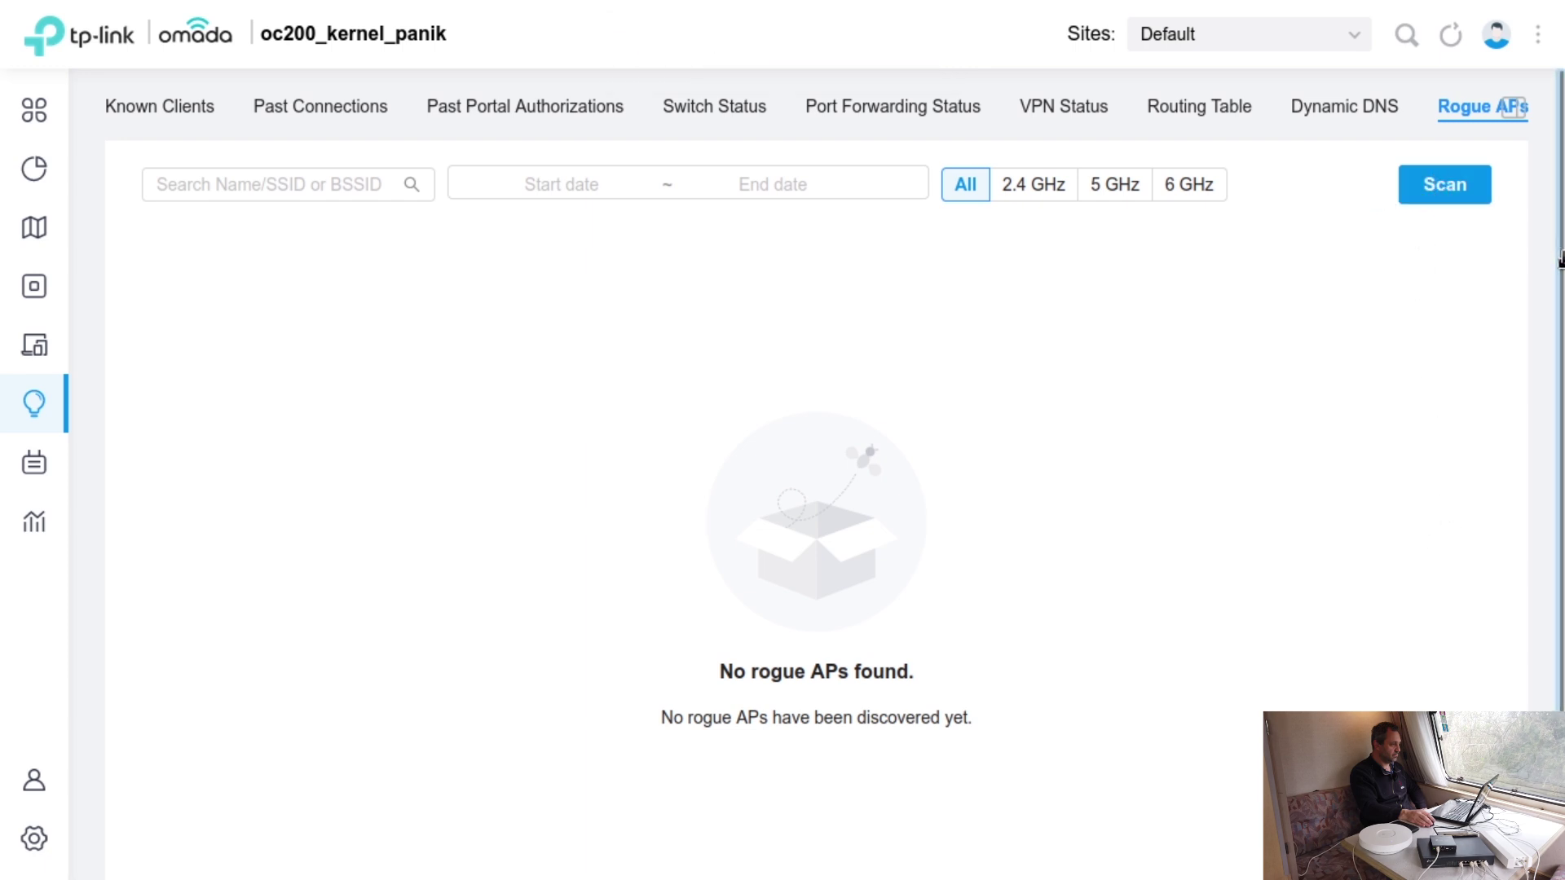
pyautogui.click(1442, 195)
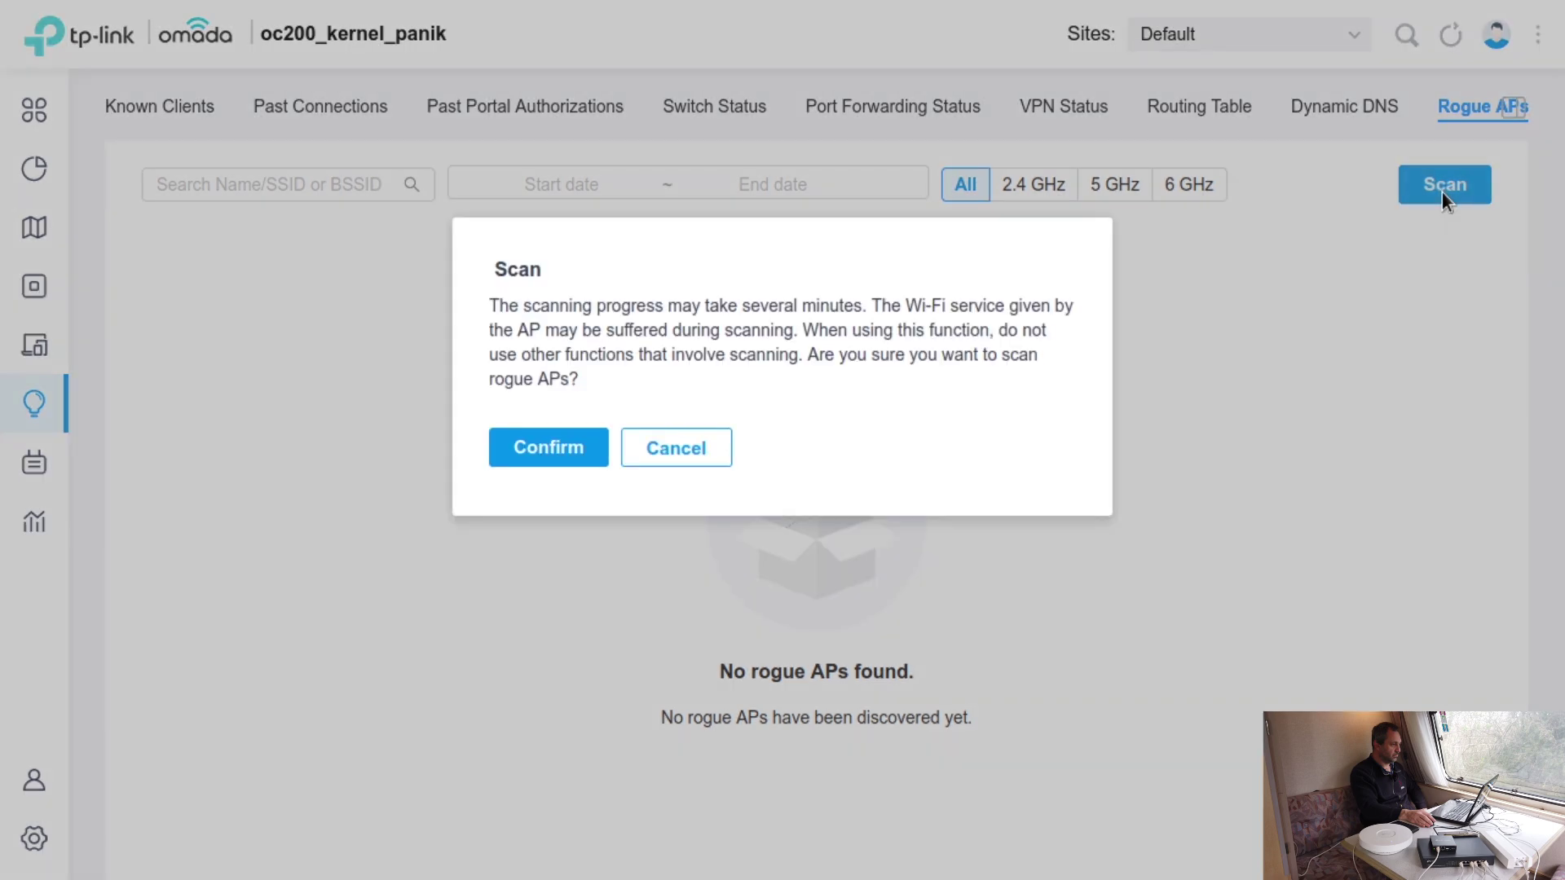
pyautogui.click(691, 453)
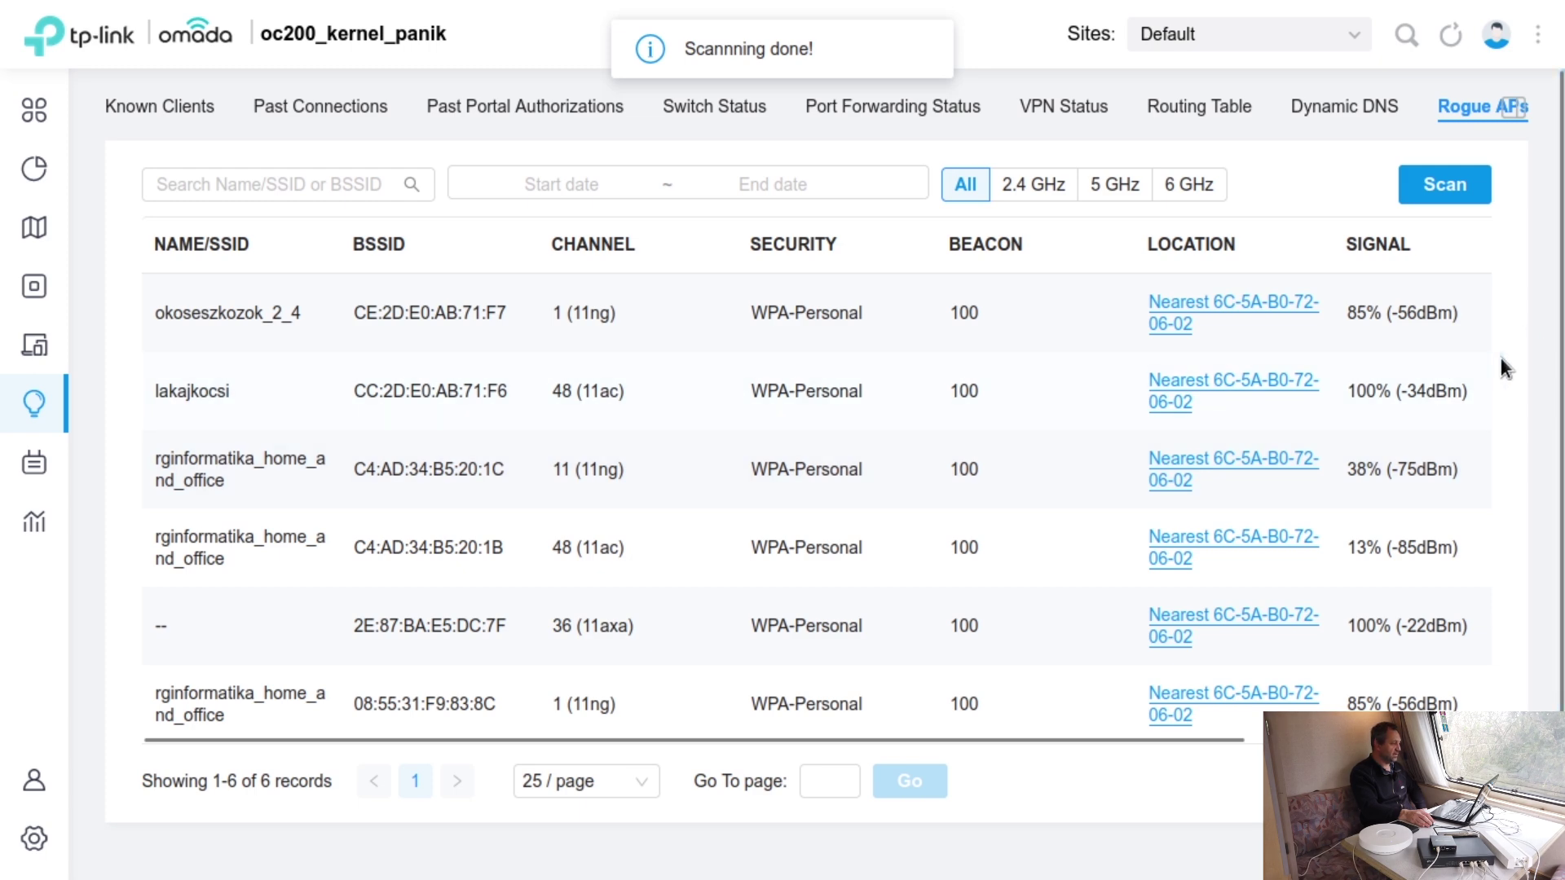
pyautogui.scroll(-1, 1504, 360)
pyautogui.scroll(1, 1504, 391)
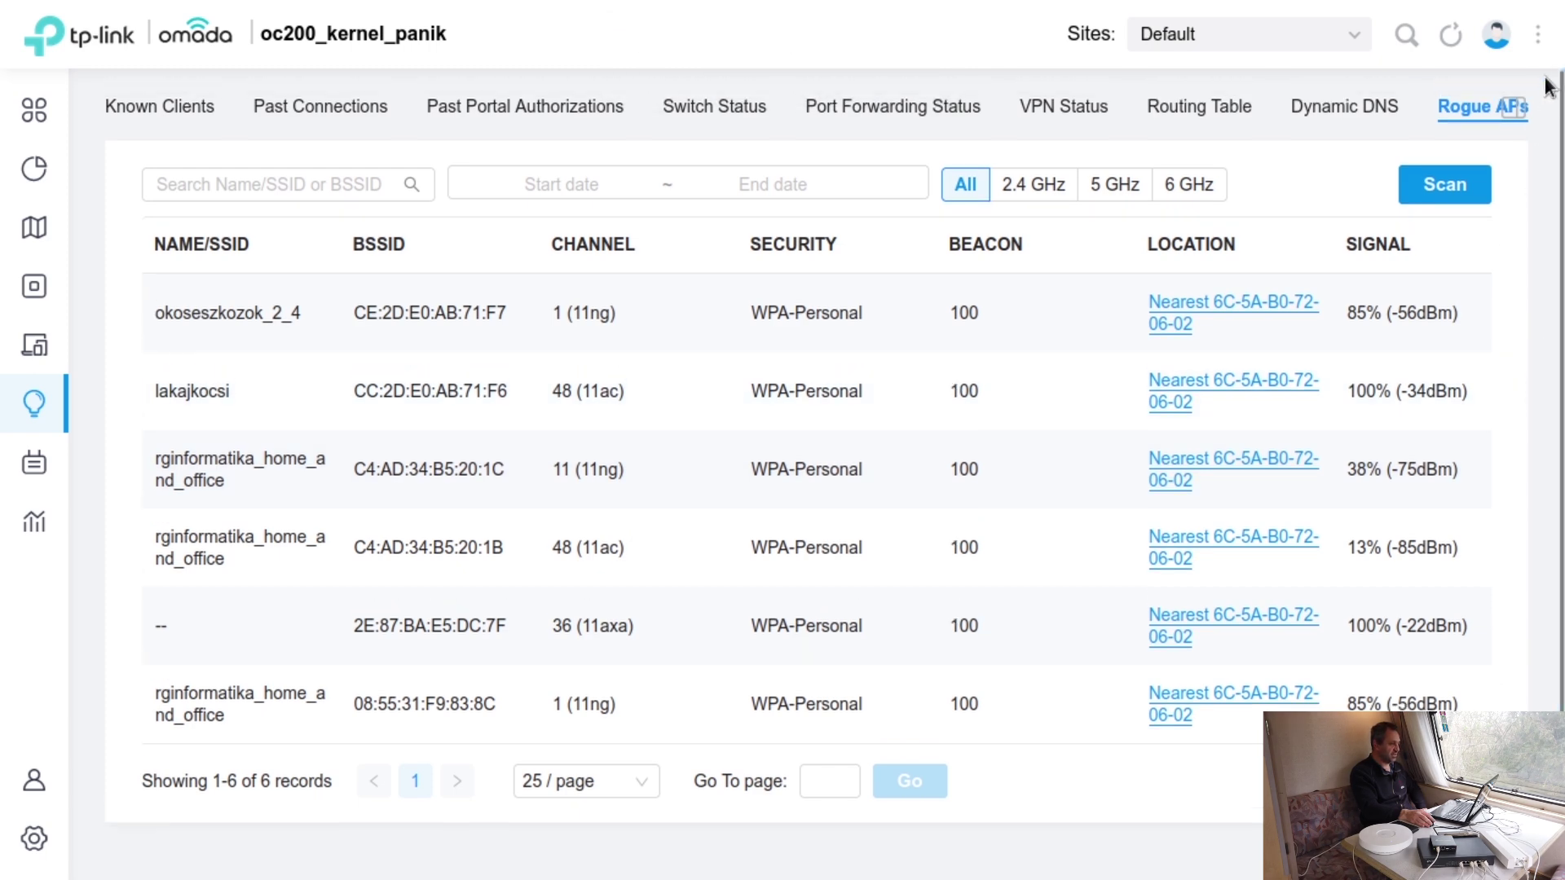
pyautogui.click(1513, 108)
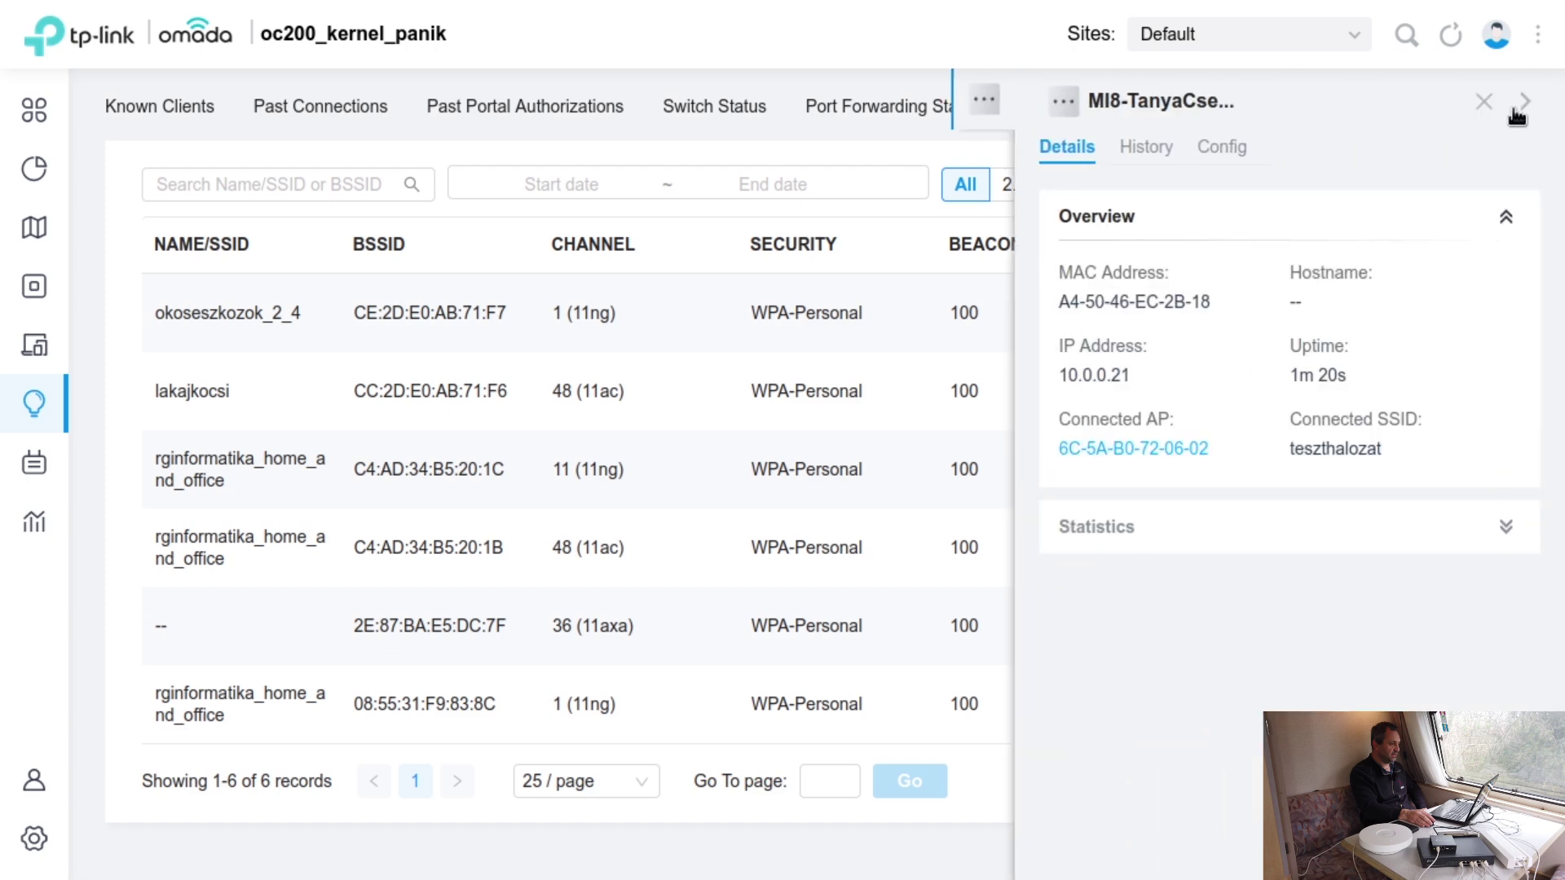
pyautogui.click(1484, 102)
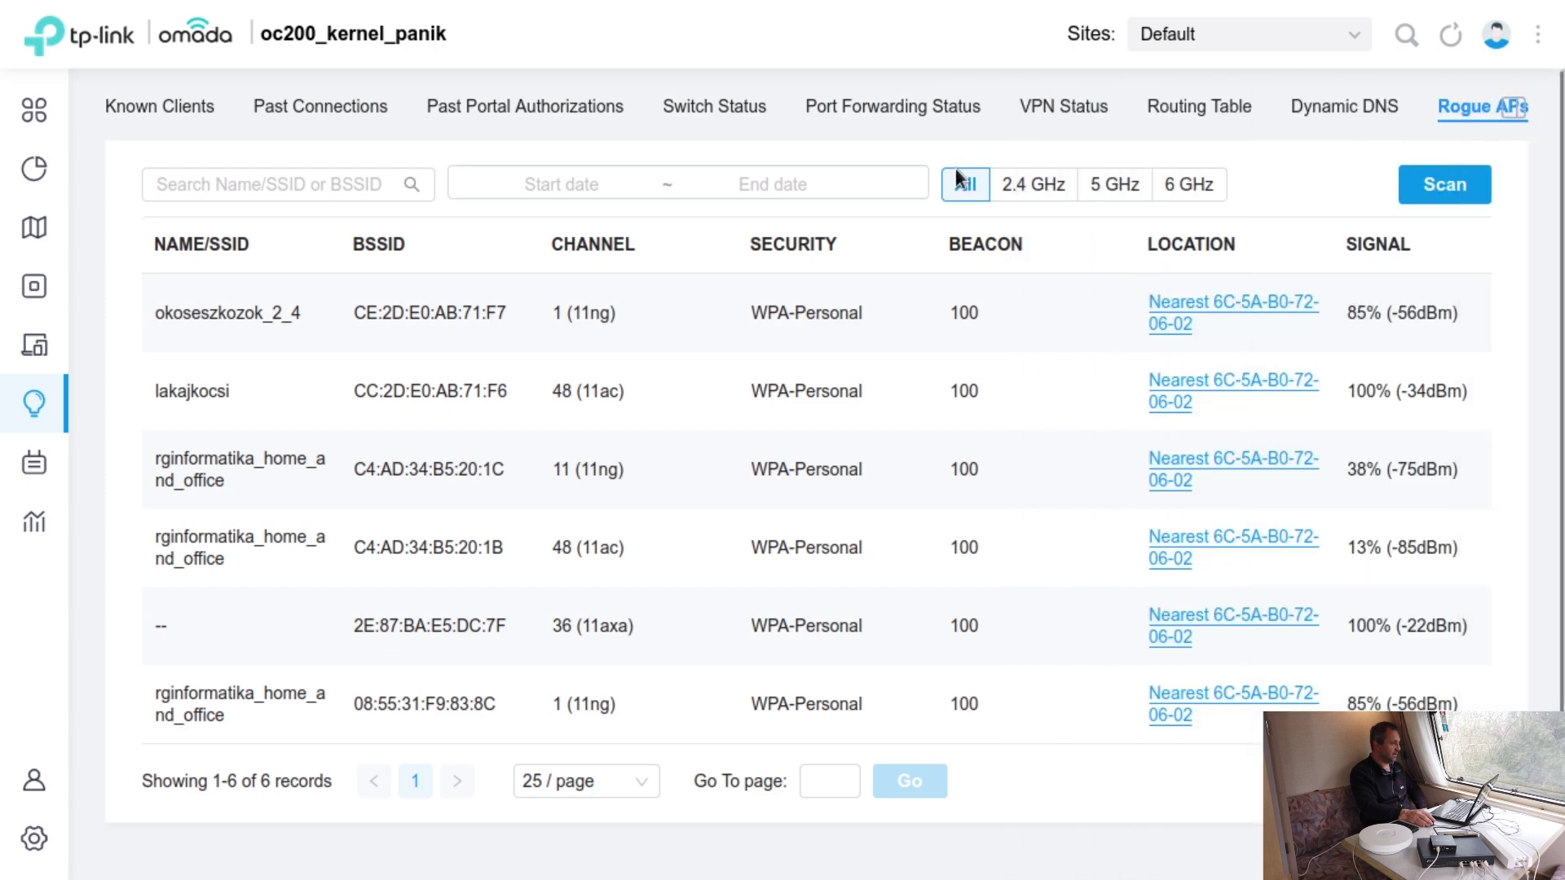
# - Step back from Dynamic DNS through Routing, Port Forwarding, Switch, Portal and Past Connections to Known Clients
pyautogui.click(1353, 109)
pyautogui.click(1227, 114)
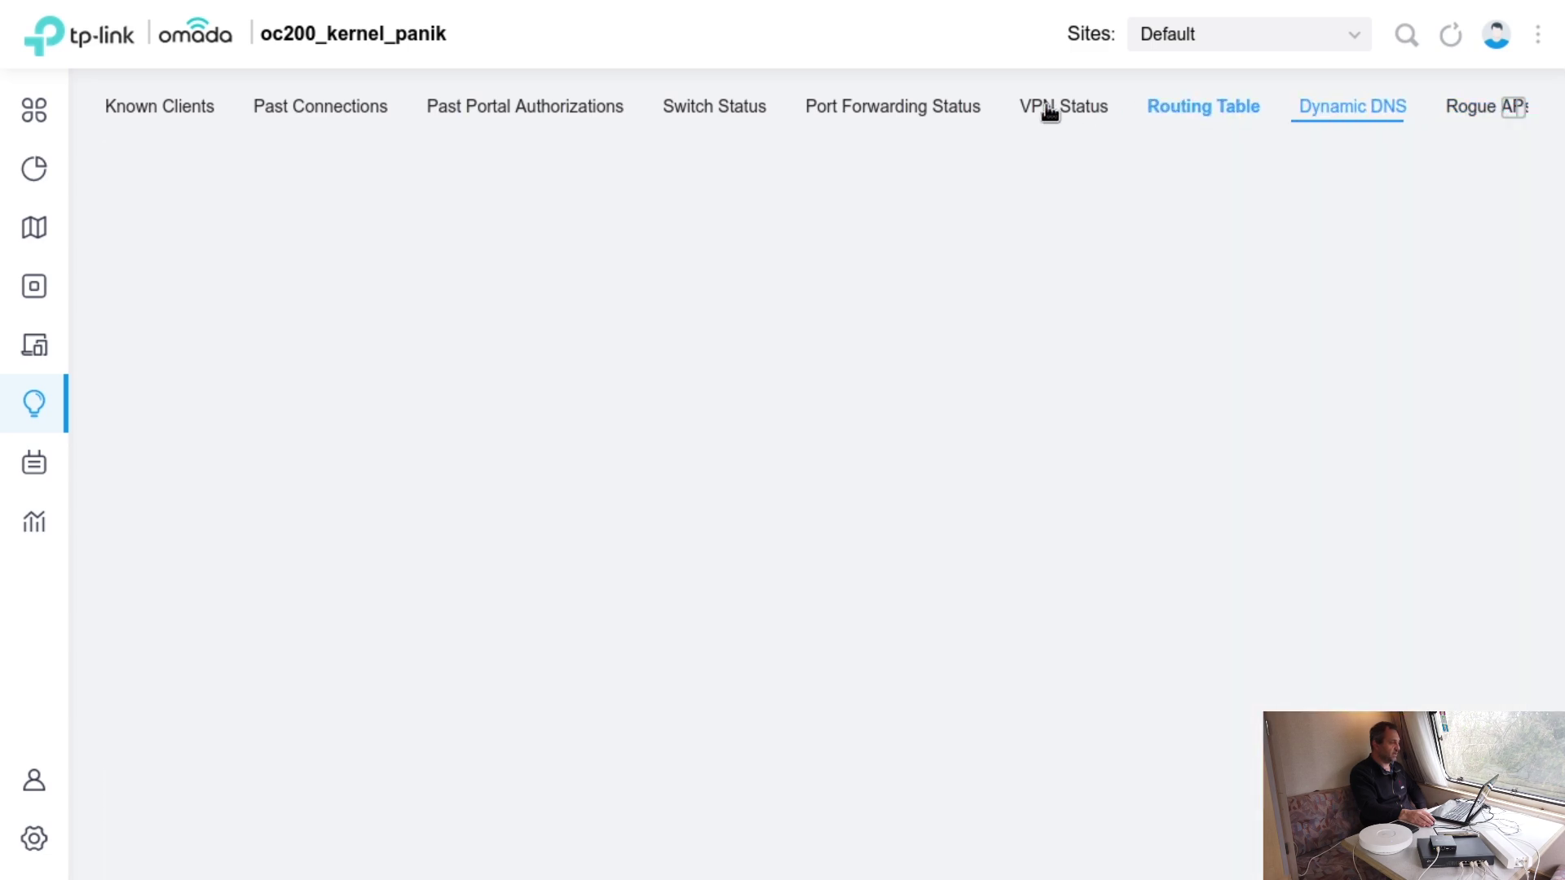
pyautogui.click(923, 107)
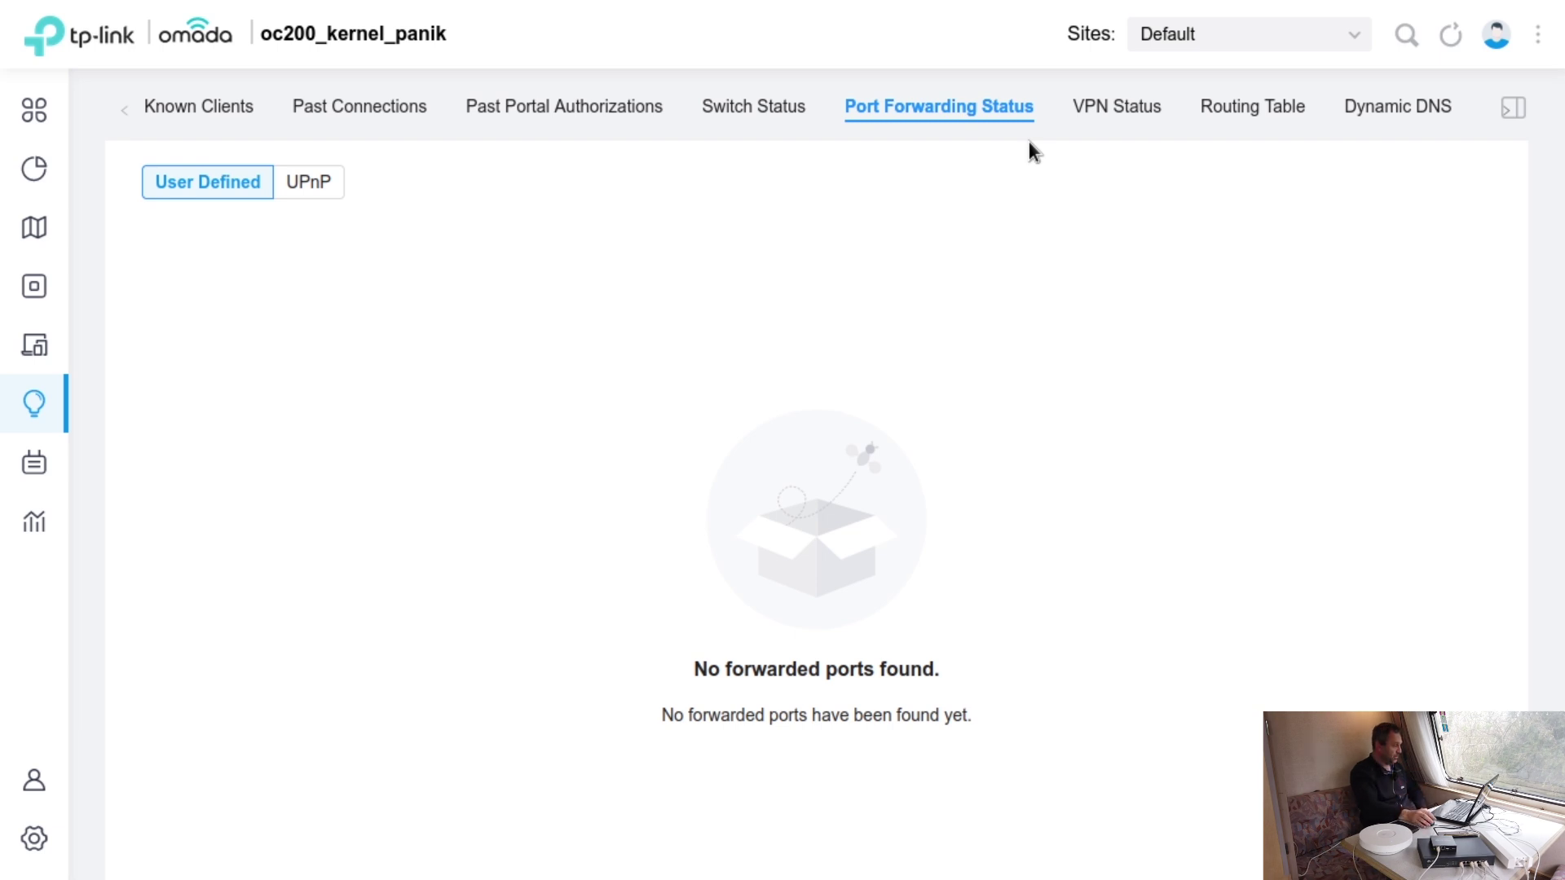
pyautogui.click(735, 118)
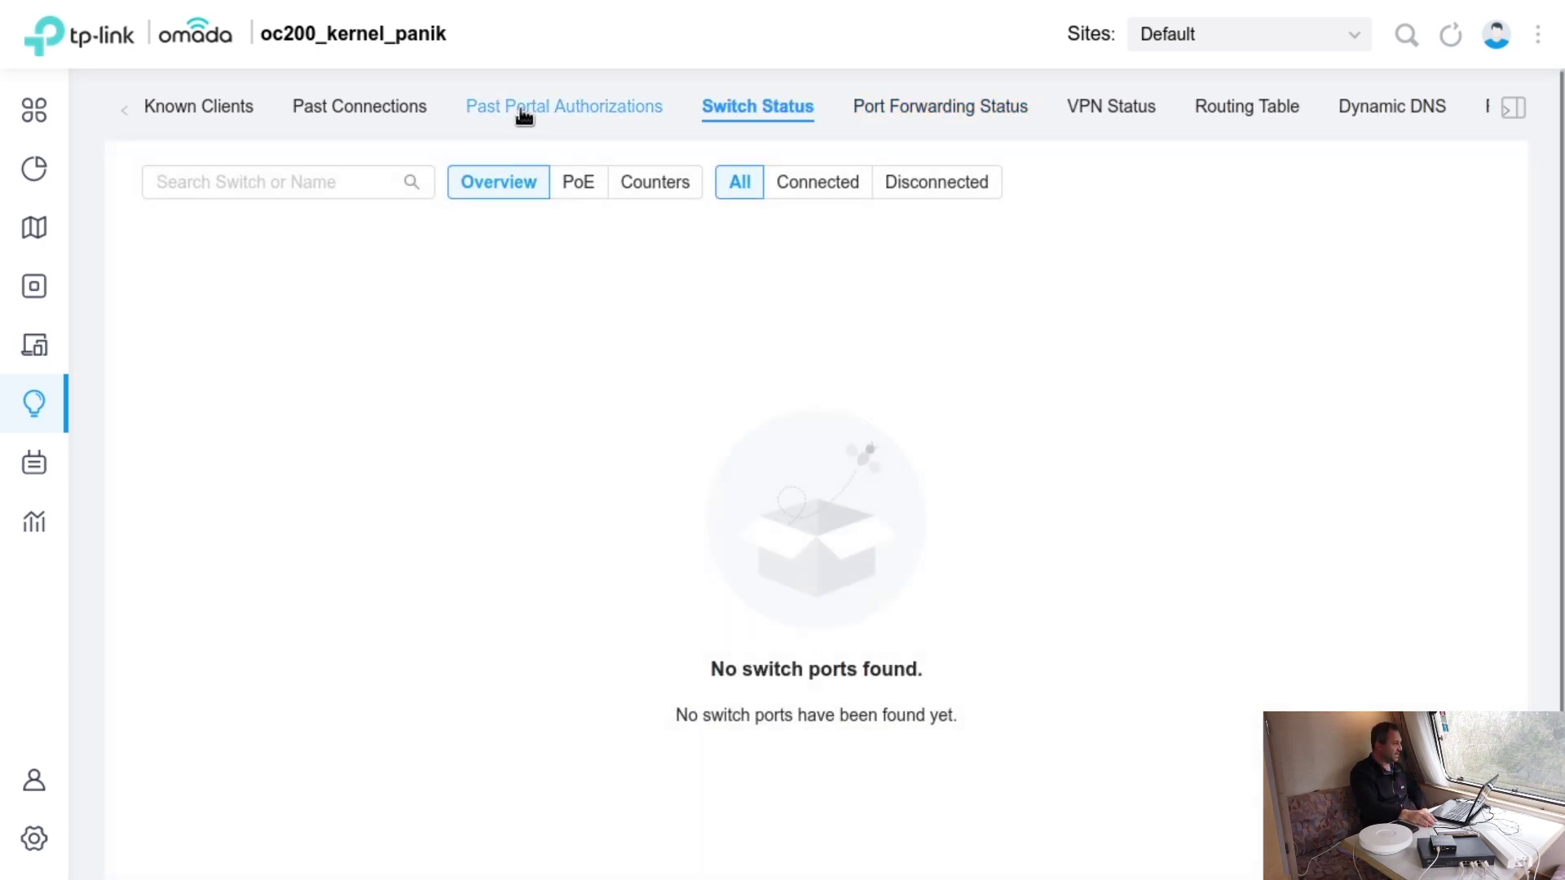
pyautogui.click(524, 114)
pyautogui.click(363, 112)
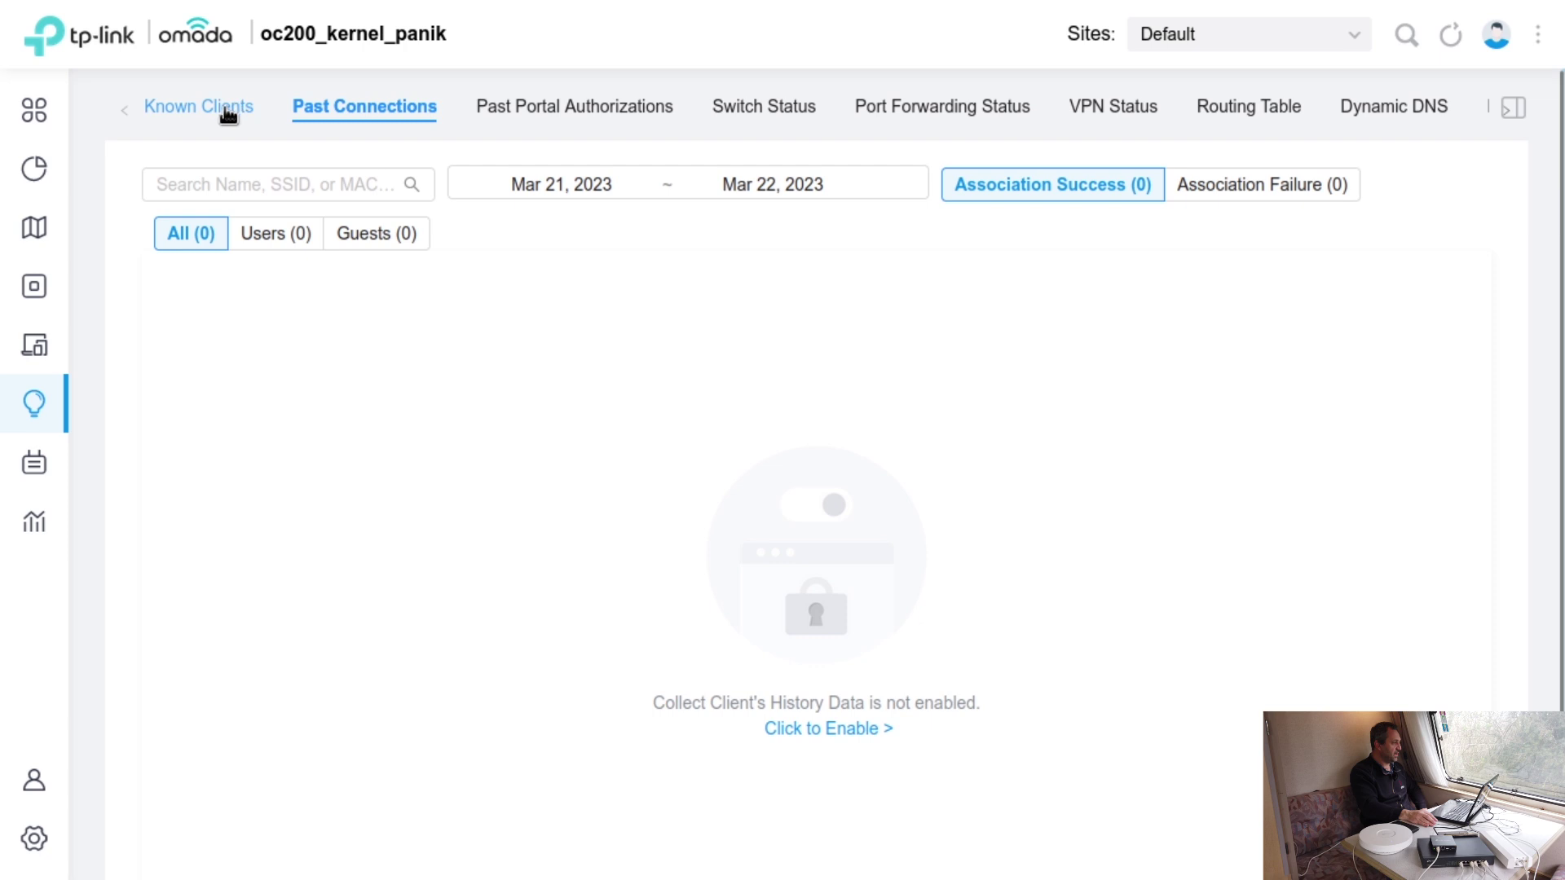
pyautogui.click(236, 110)
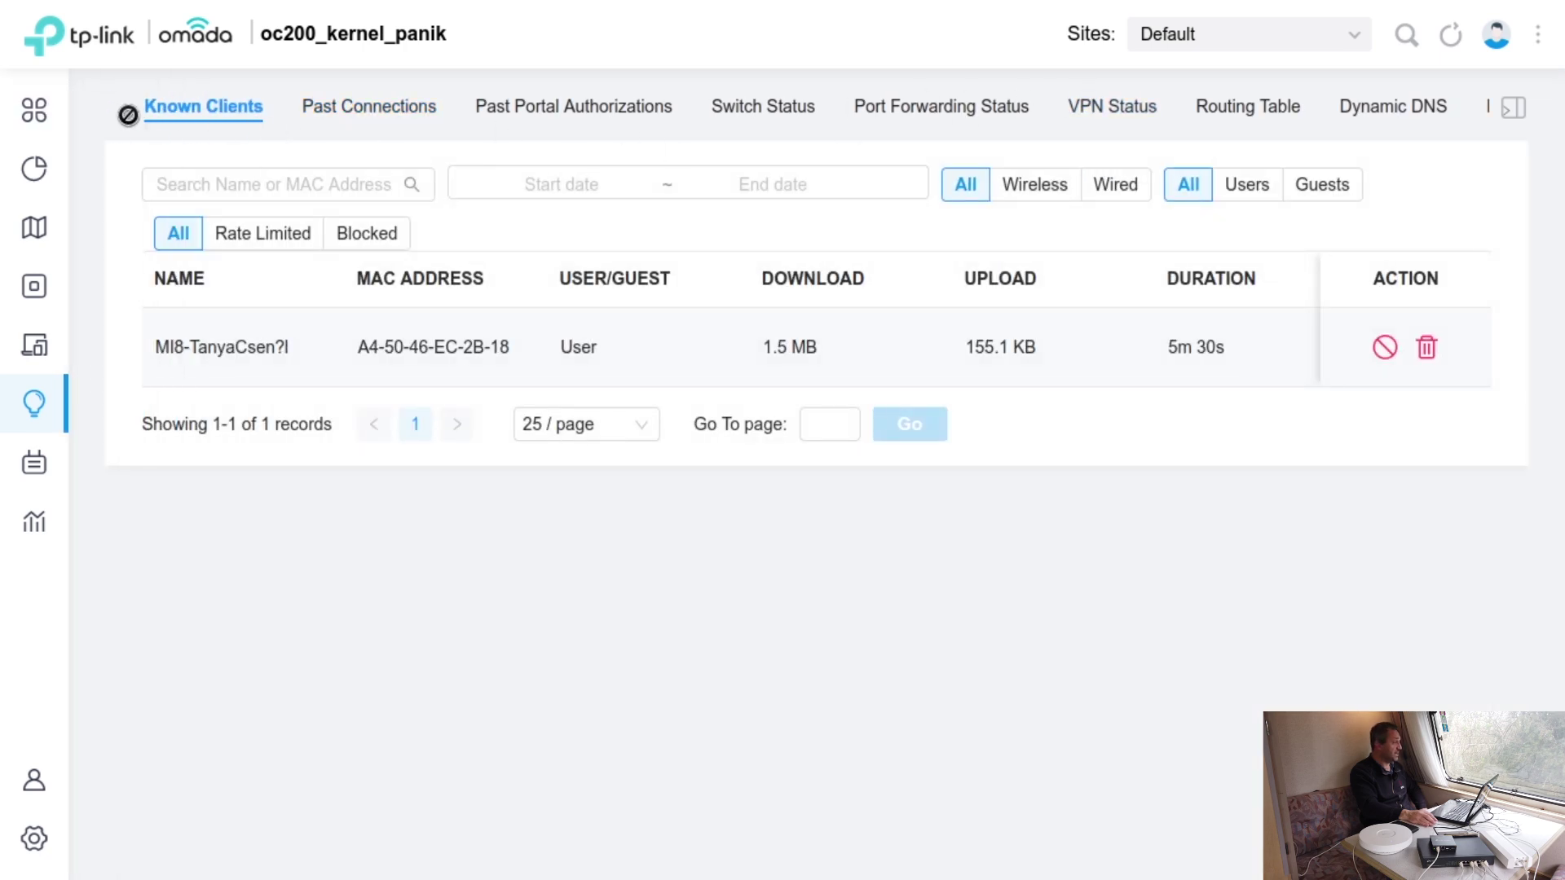
# - Check that Alerts is empty and scroll the Events list of AP connections and firmware upgrades
pyautogui.click(31, 452)
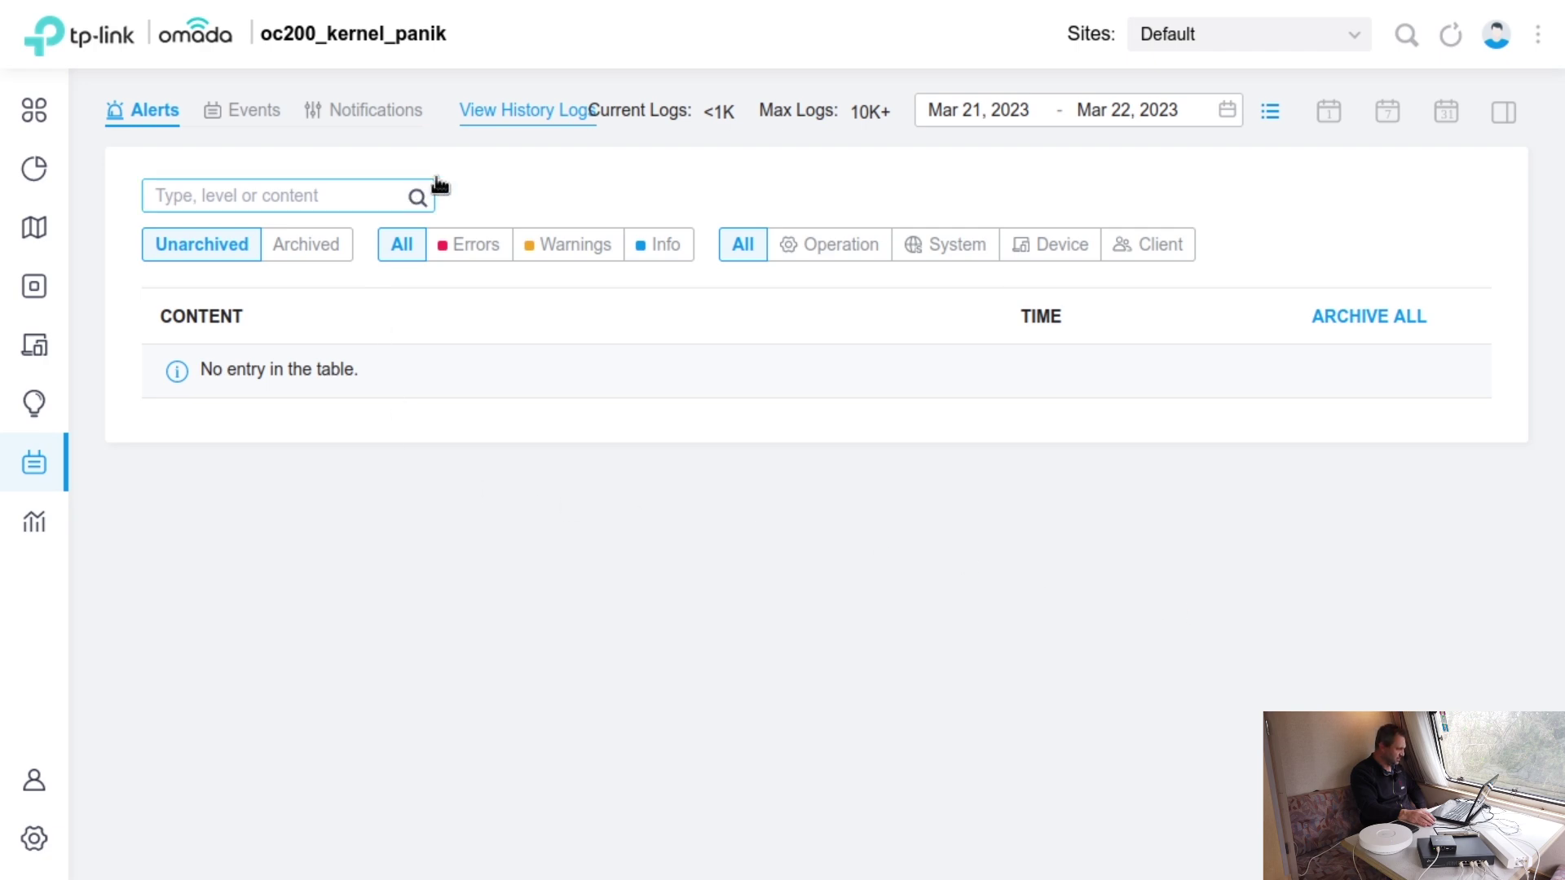
pyautogui.click(260, 112)
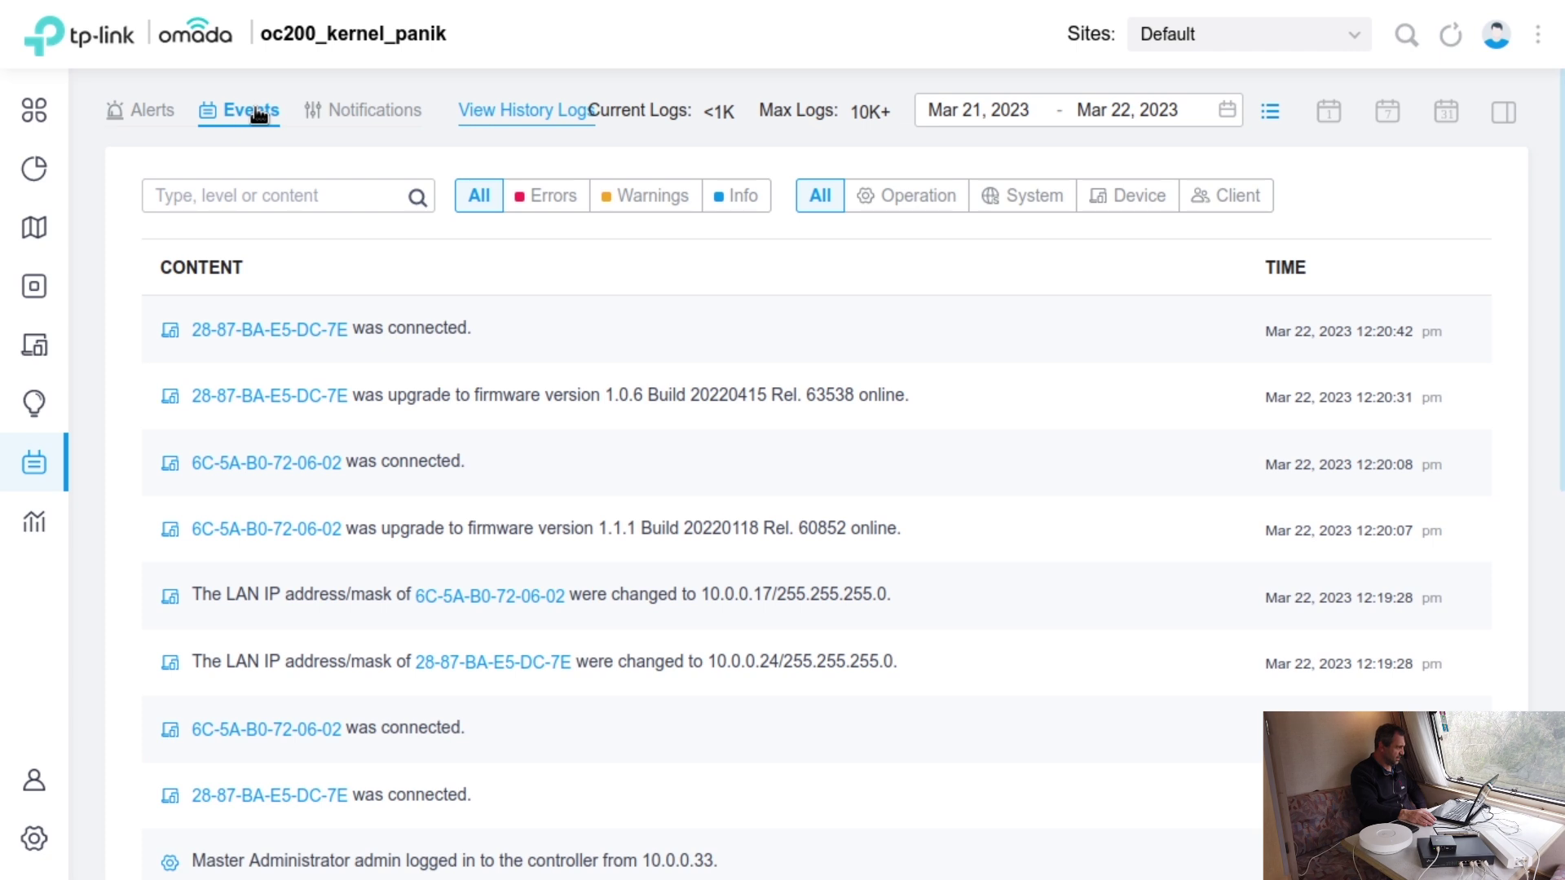
pyautogui.click(163, 114)
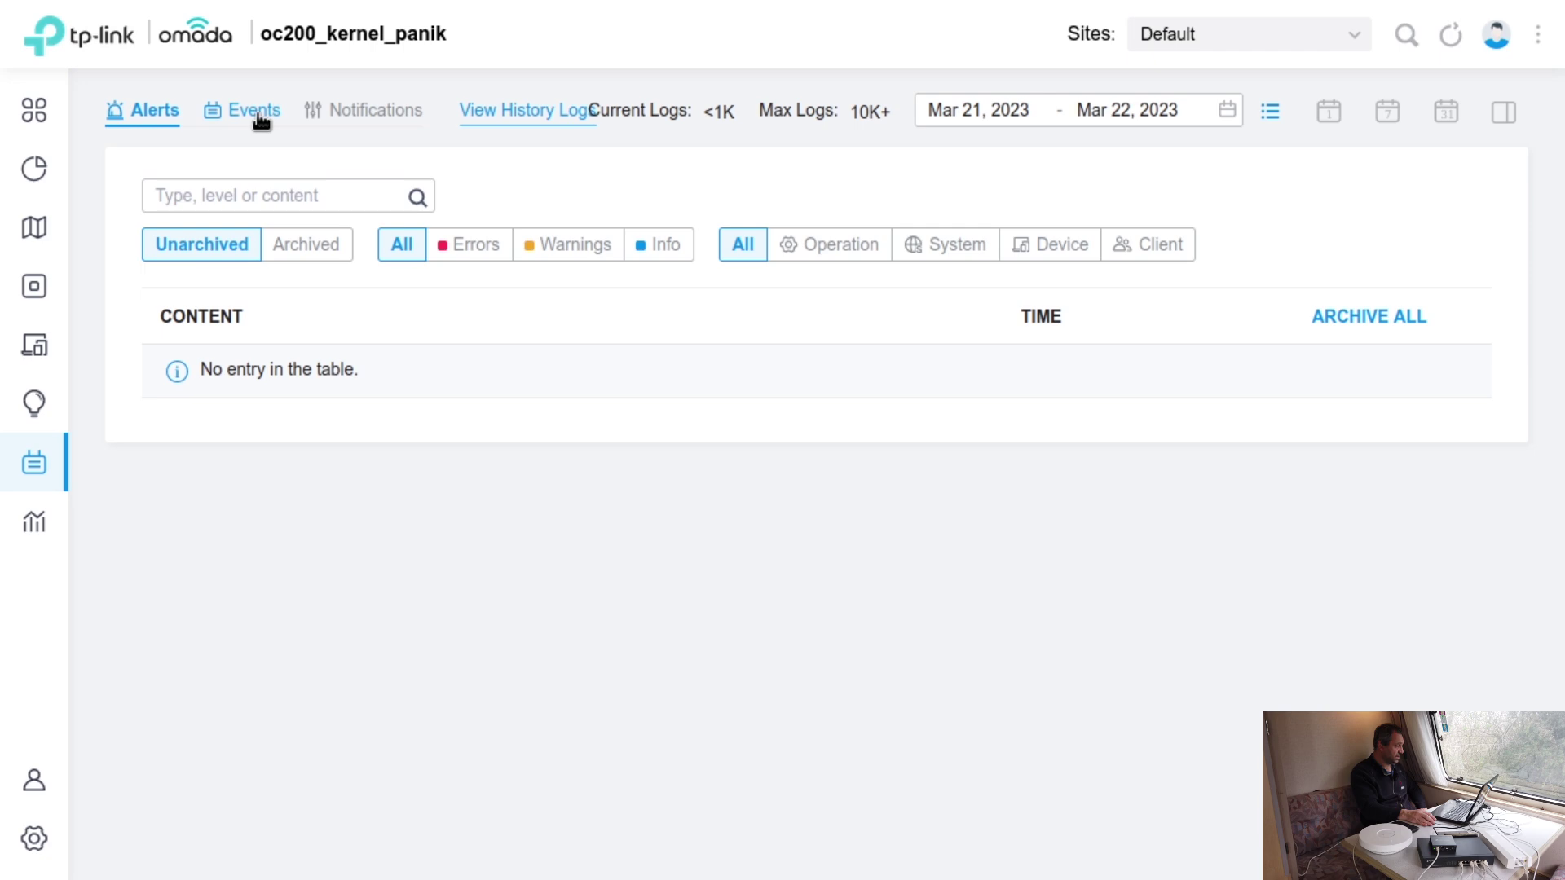
pyautogui.click(258, 115)
pyautogui.scroll(-6, 1002, 452)
pyautogui.scroll(-2, 1002, 452)
pyautogui.scroll(9, 987, 485)
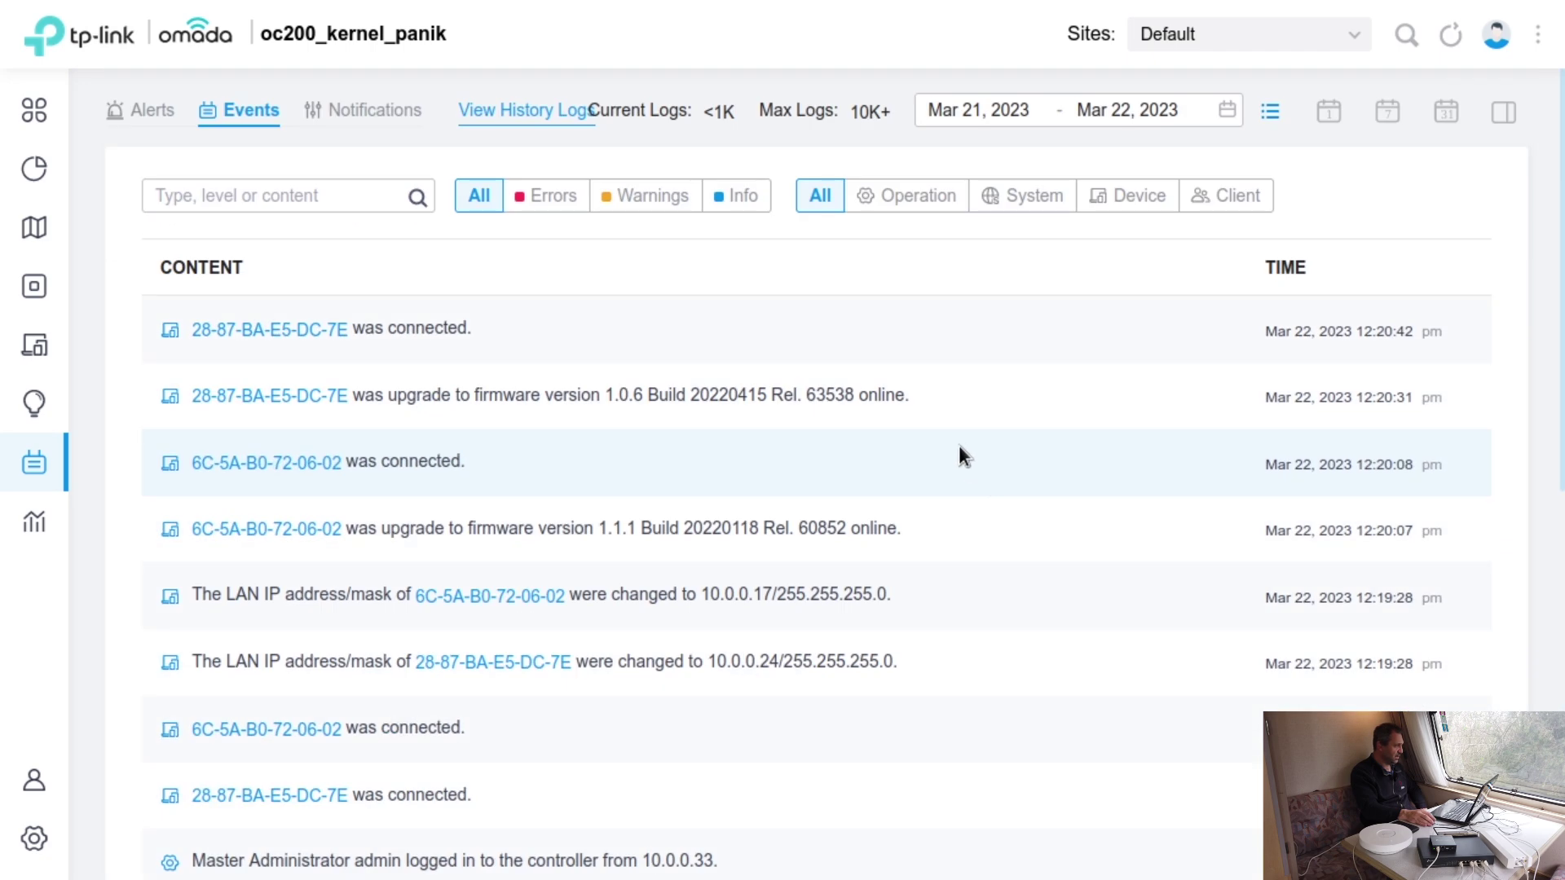
# - Scroll through the Operation log notification settings
pyautogui.click(373, 112)
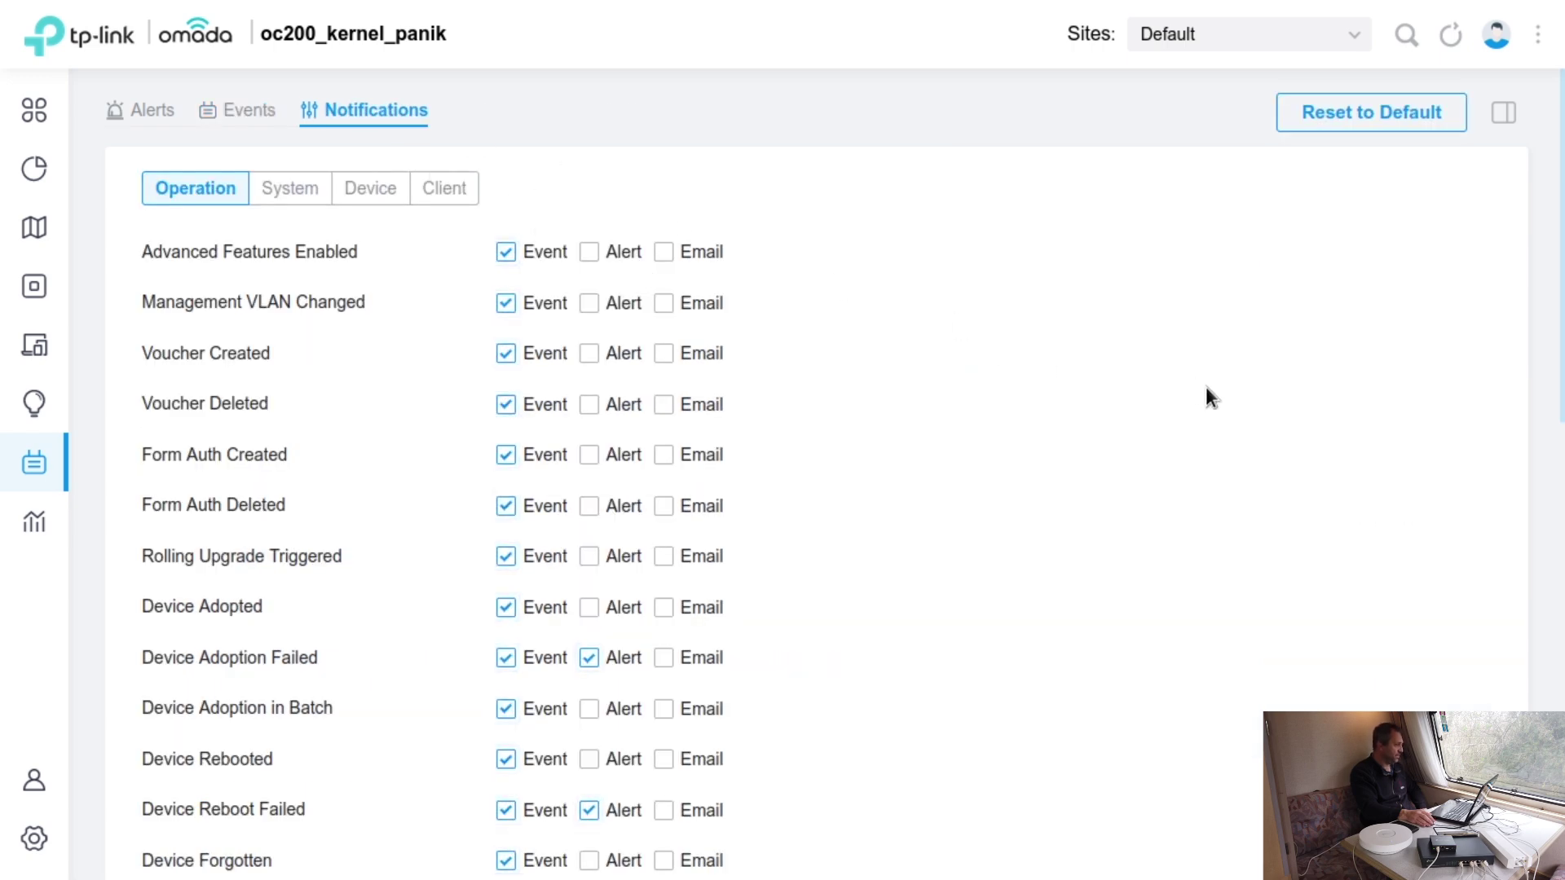
pyautogui.scroll(-5, 1206, 388)
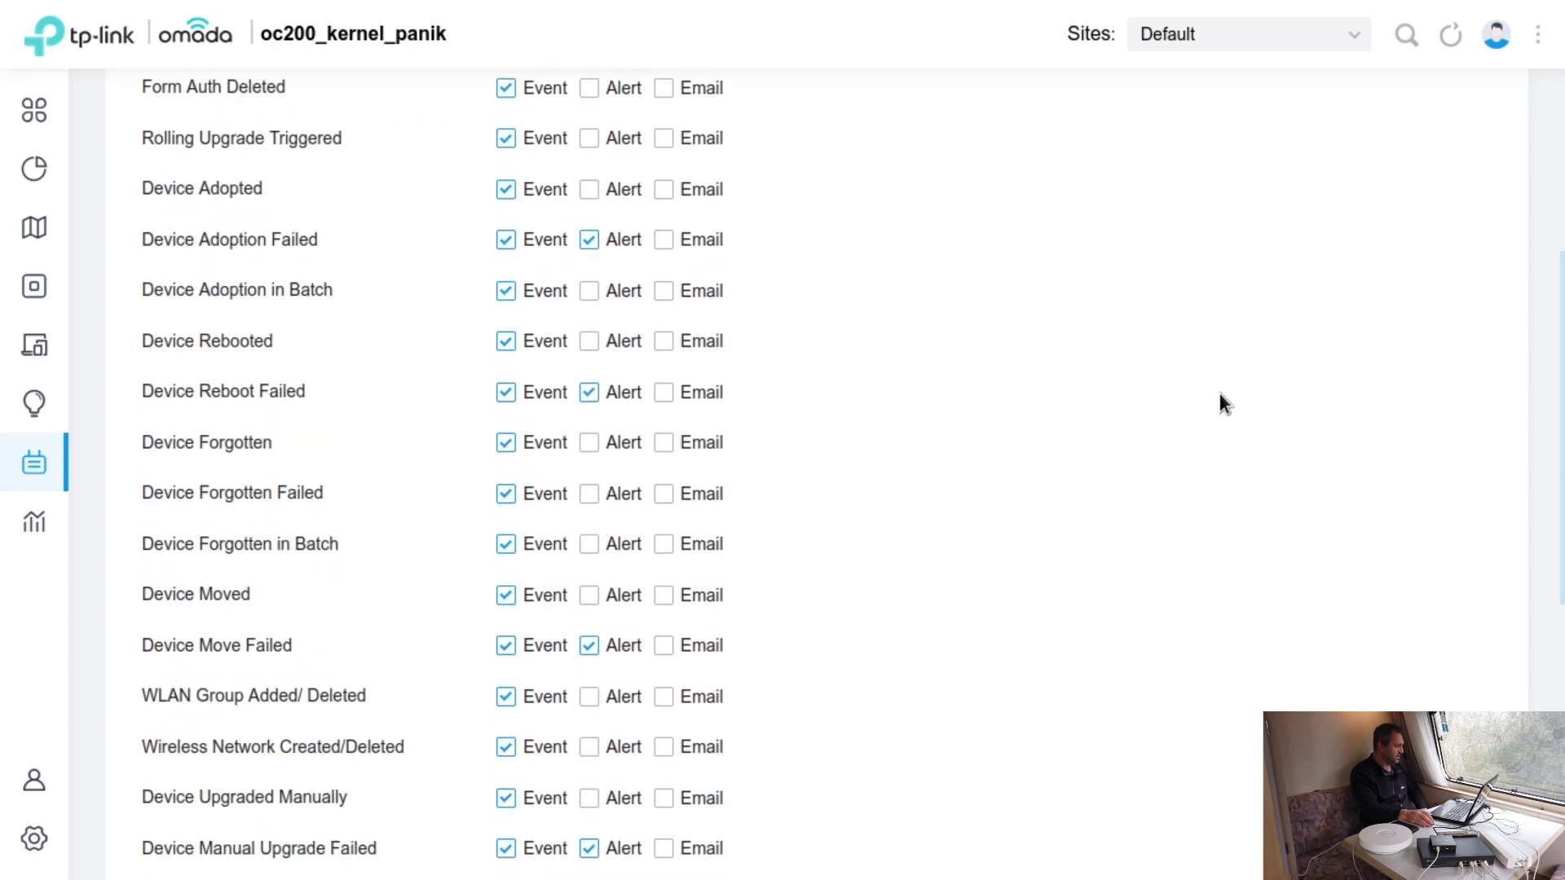
pyautogui.scroll(5, 1220, 393)
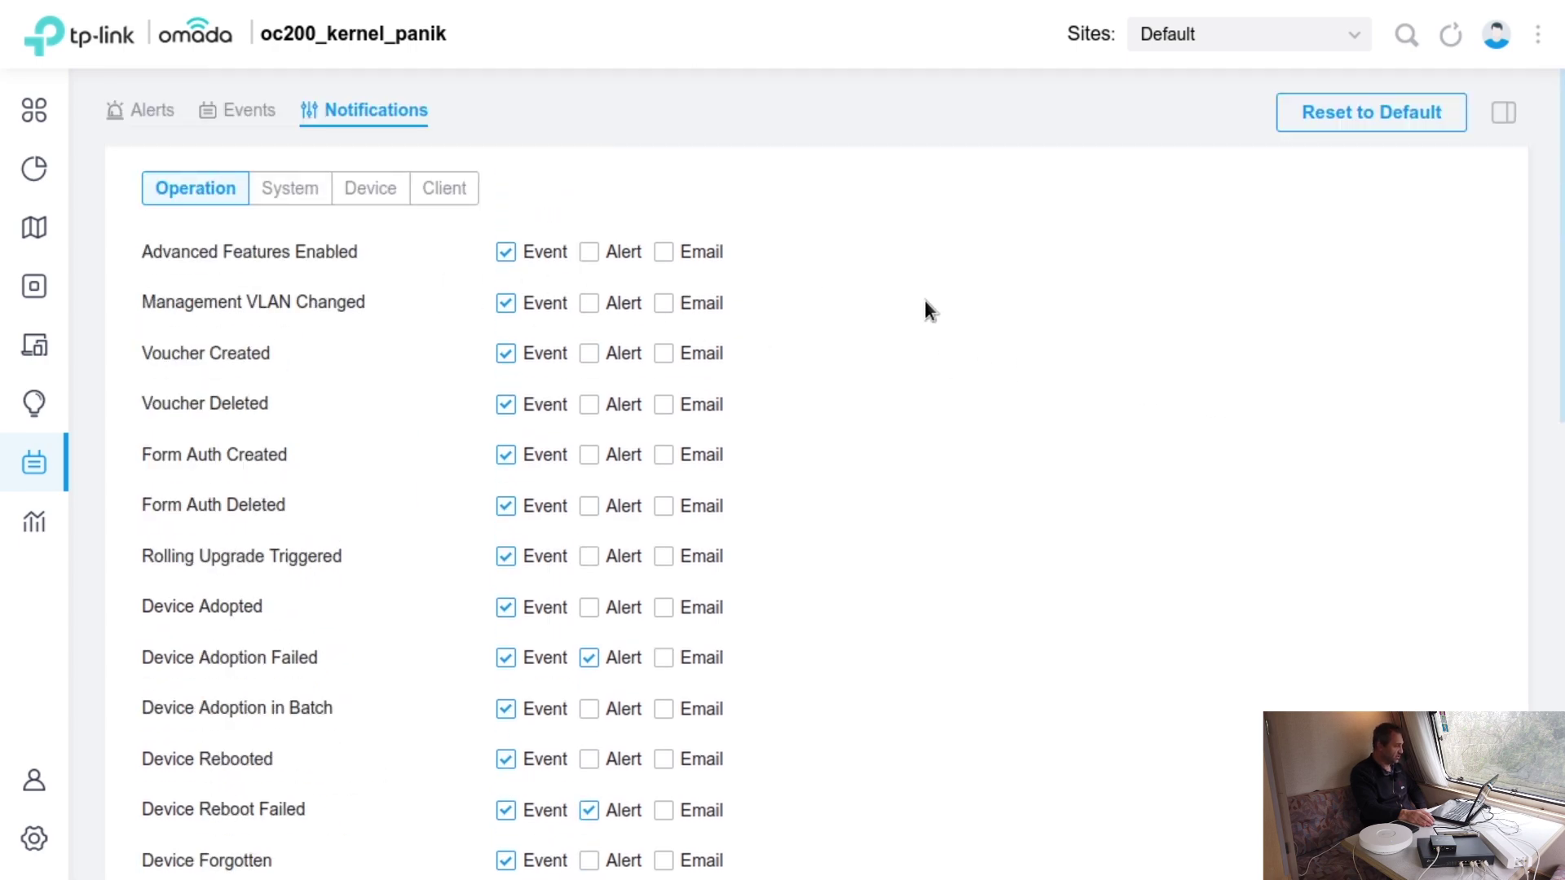
pyautogui.scroll(-2, 929, 312)
pyautogui.scroll(-4, 929, 312)
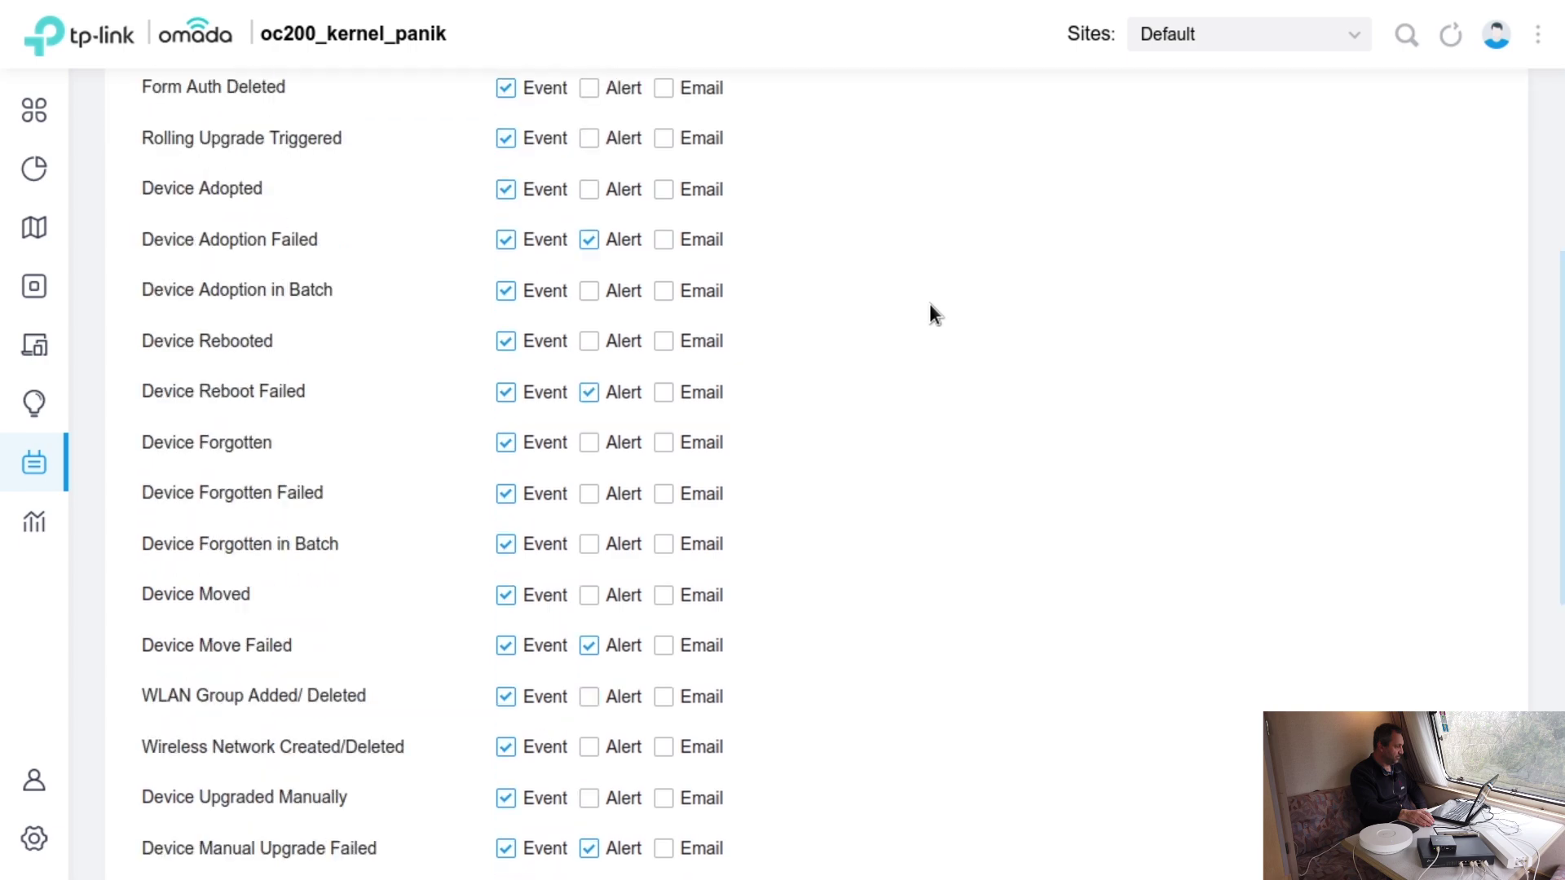
pyautogui.scroll(-8, 807, 379)
pyautogui.scroll(15, 739, 497)
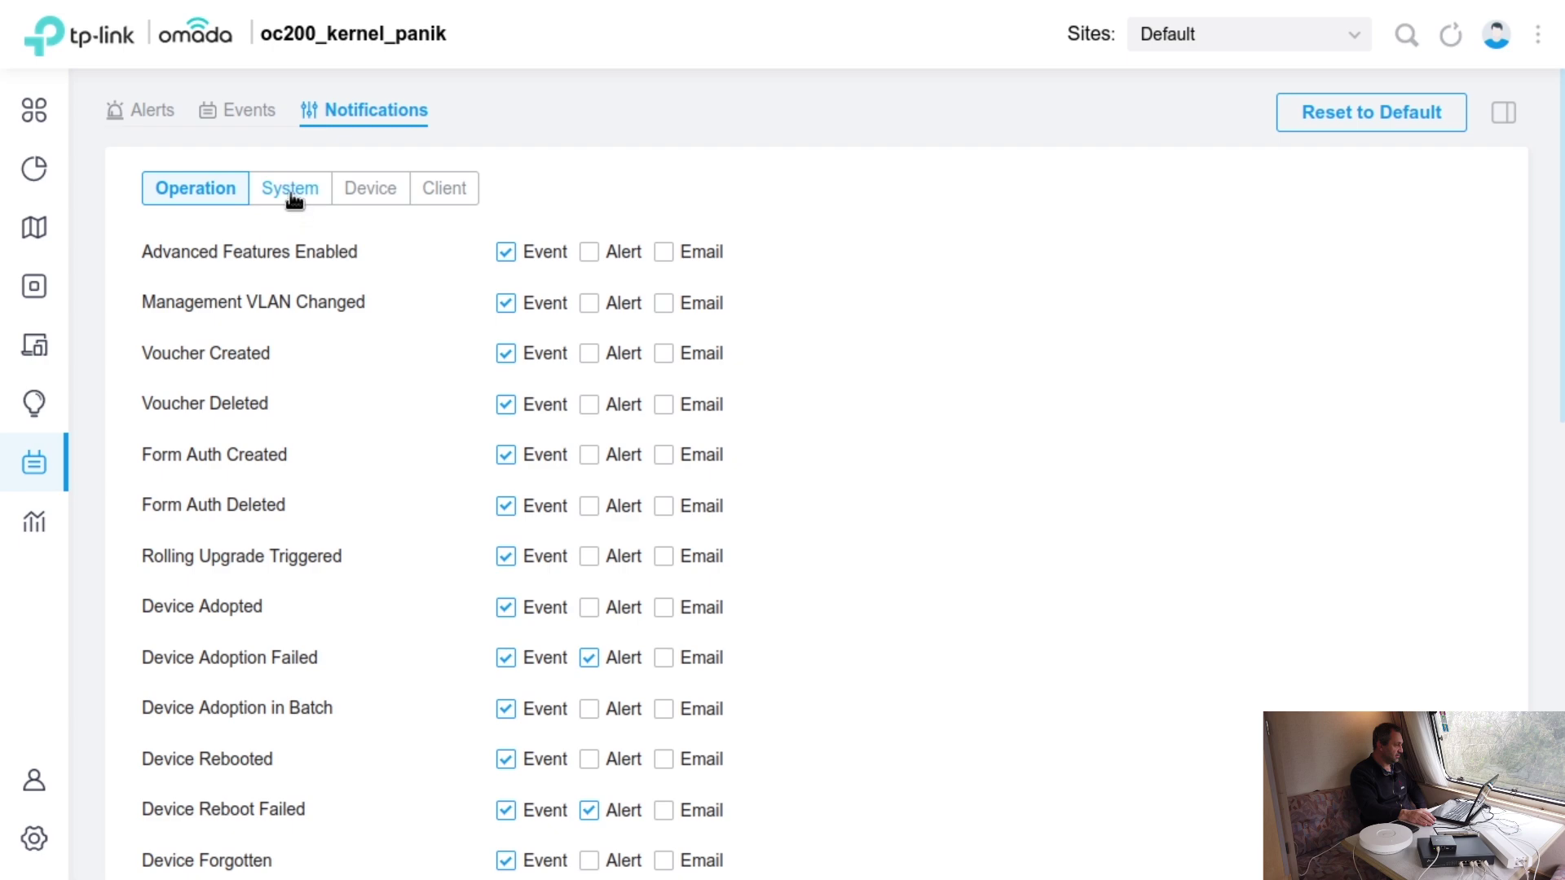
# - Review the System, Device and Client notification settings, noting wireless client events with logging off
pyautogui.click(291, 190)
pyautogui.scroll(-6, 1354, 319)
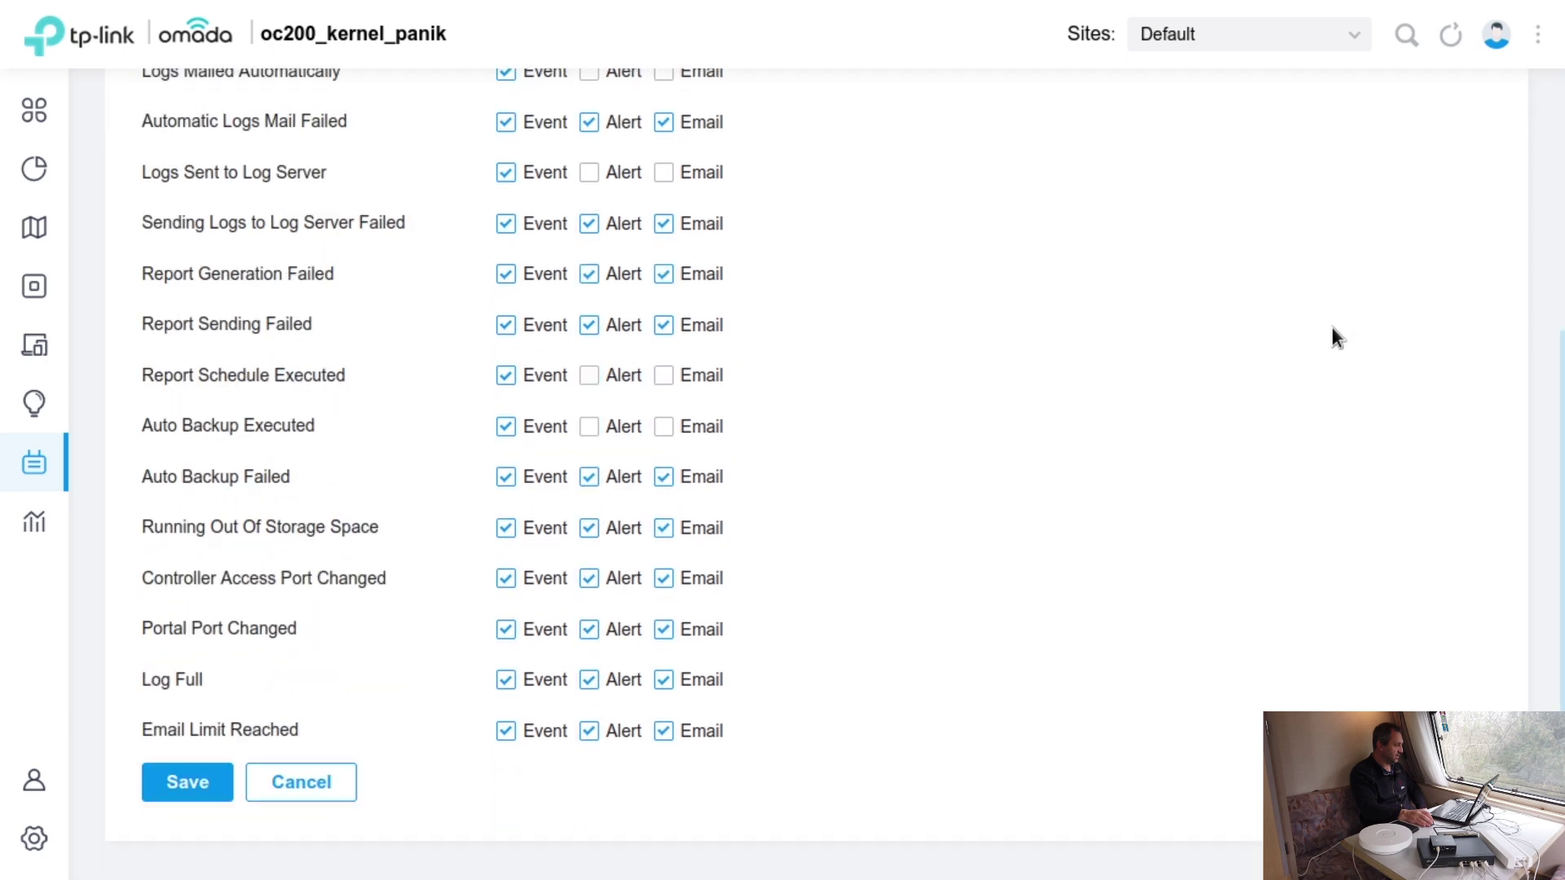
pyautogui.scroll(6, 1316, 326)
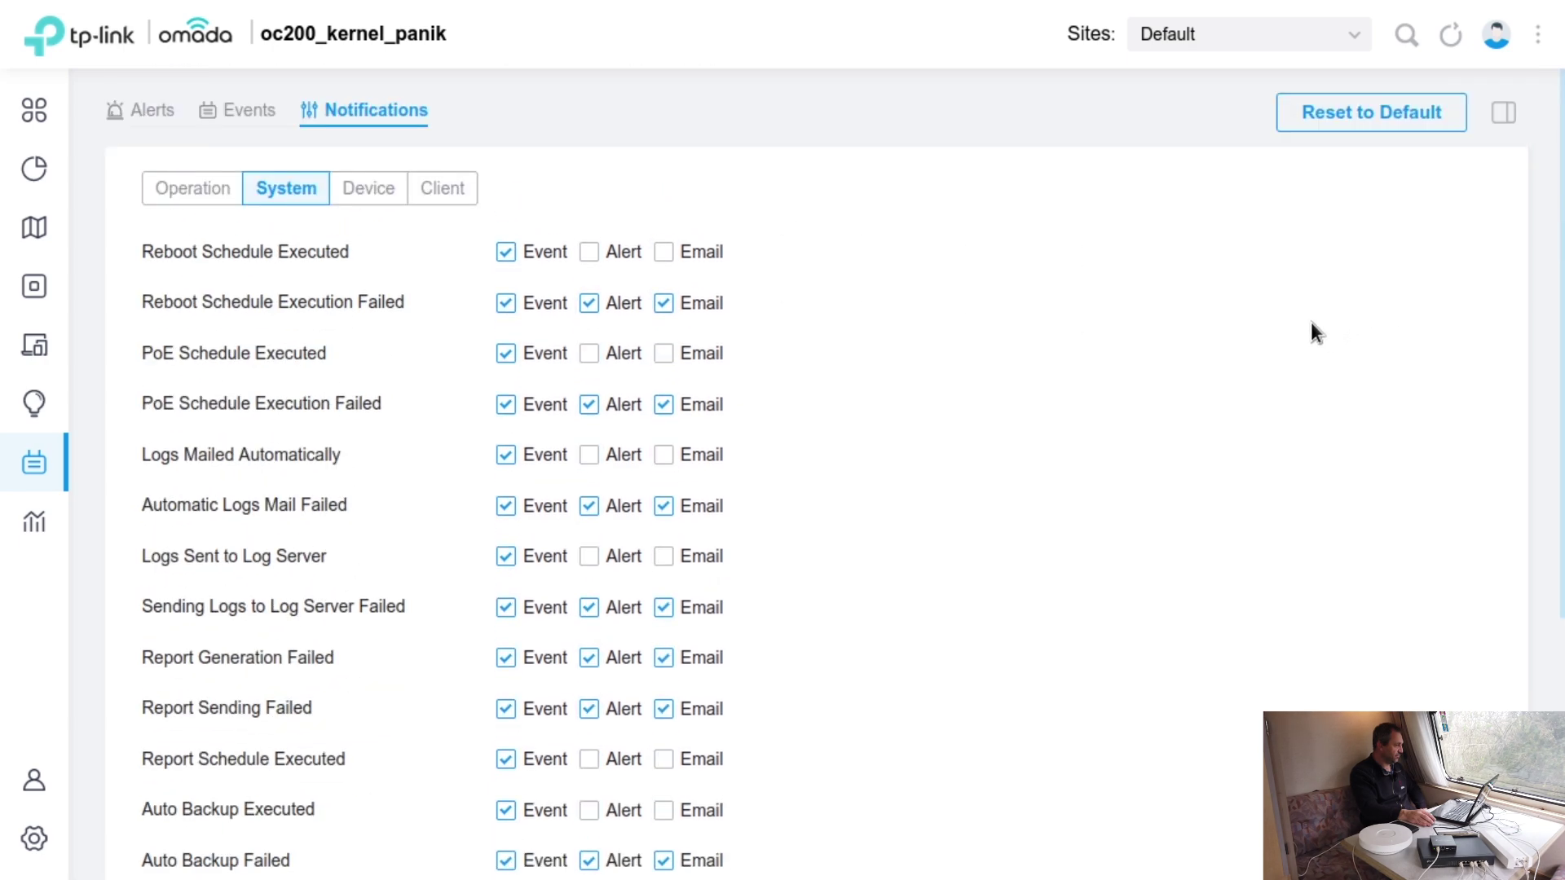
pyautogui.click(367, 190)
pyautogui.scroll(-3, 1040, 278)
pyautogui.scroll(-10, 1042, 279)
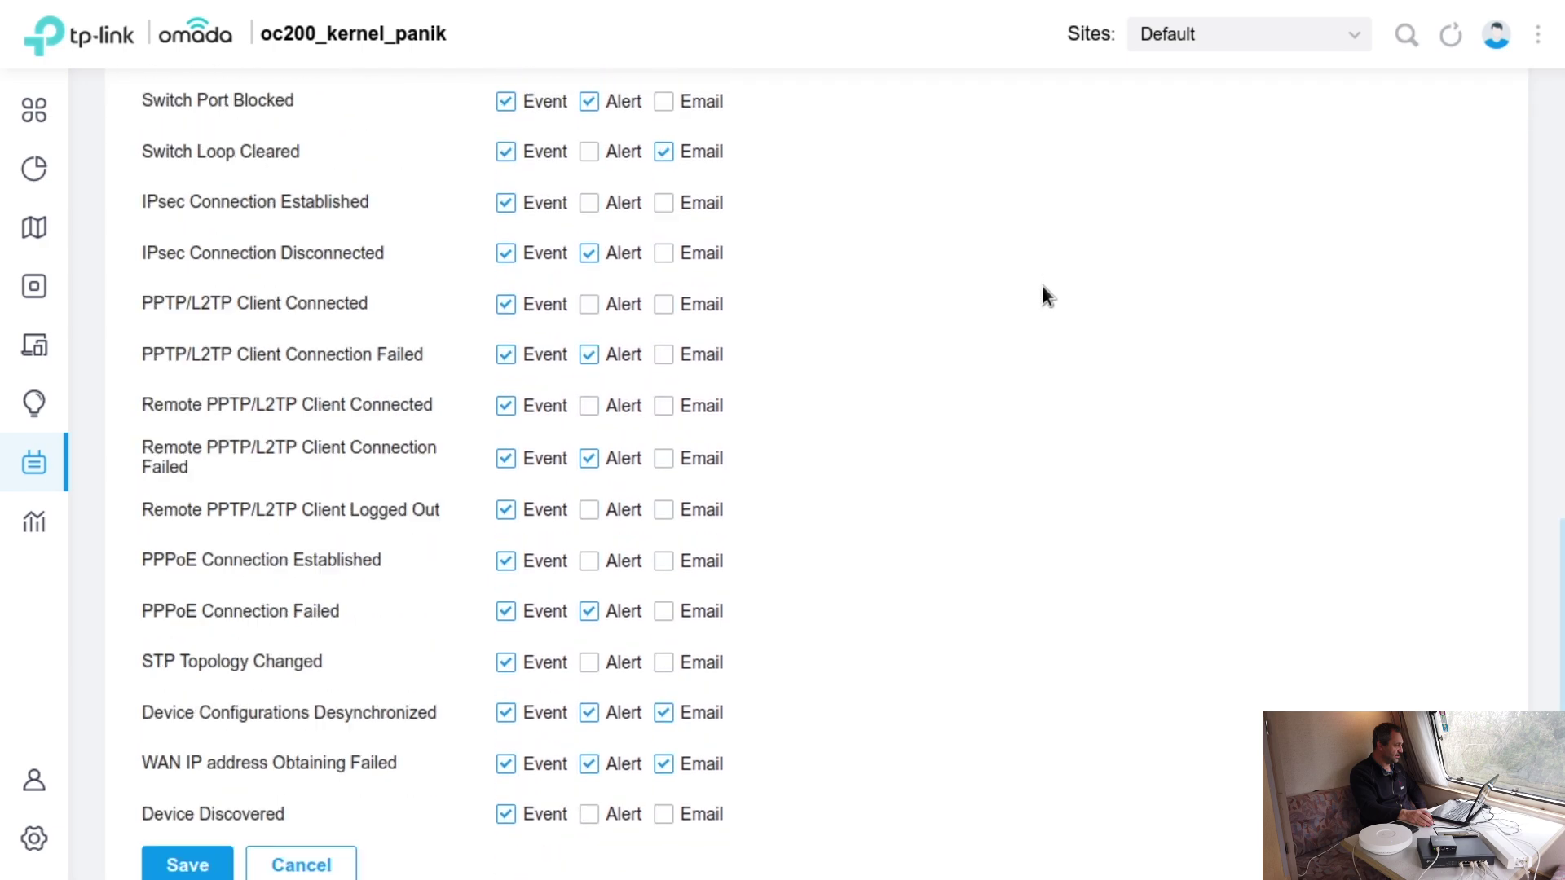
pyautogui.scroll(13, 1035, 290)
pyautogui.click(432, 181)
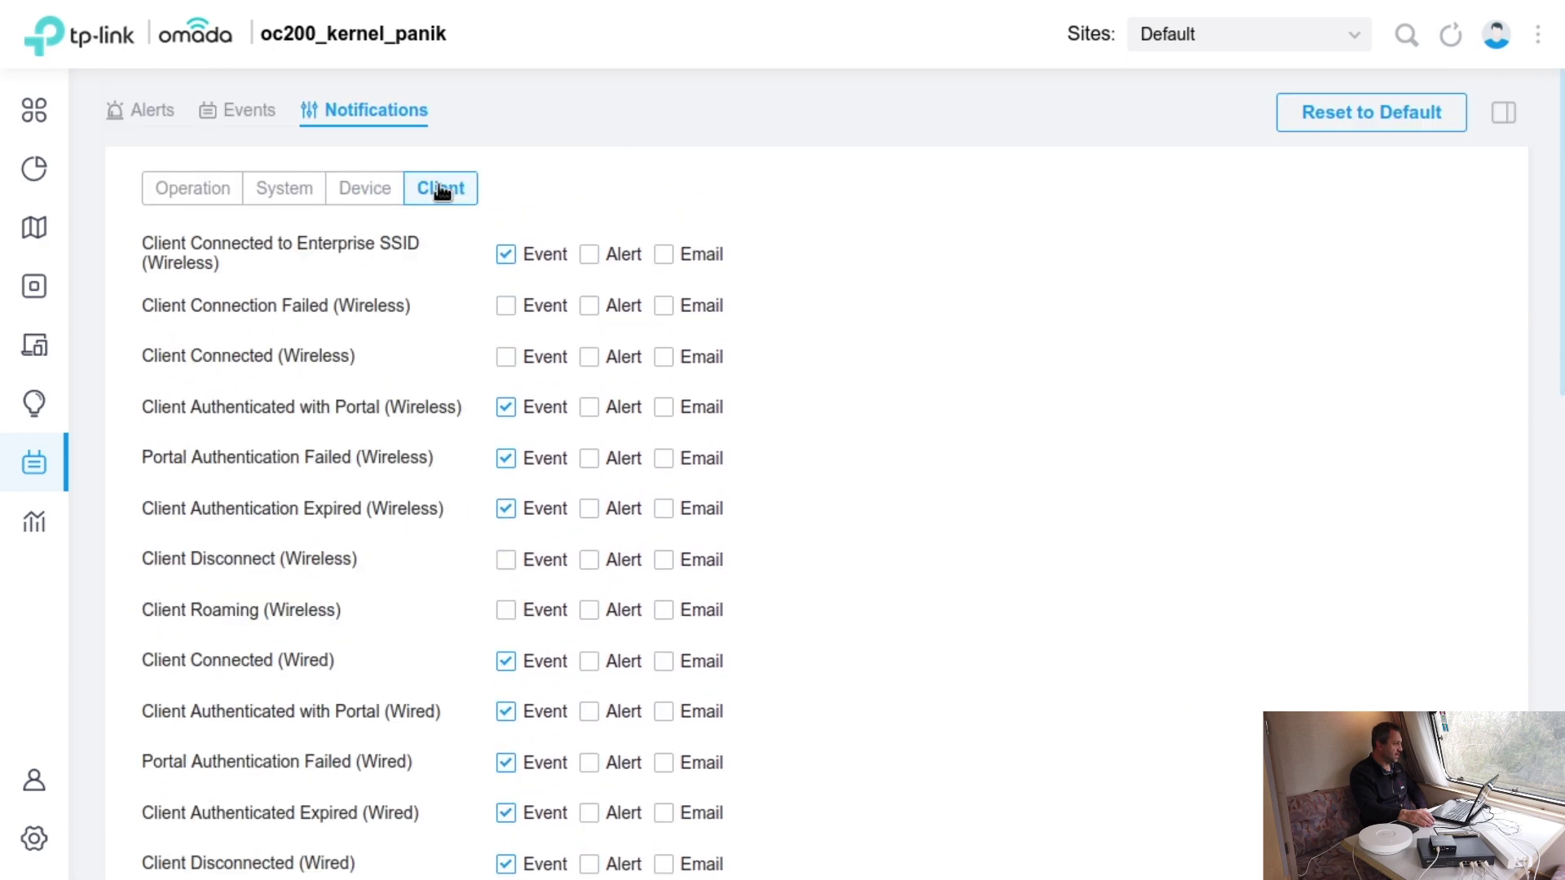
pyautogui.scroll(-4, 1323, 325)
pyautogui.scroll(4, 1323, 325)
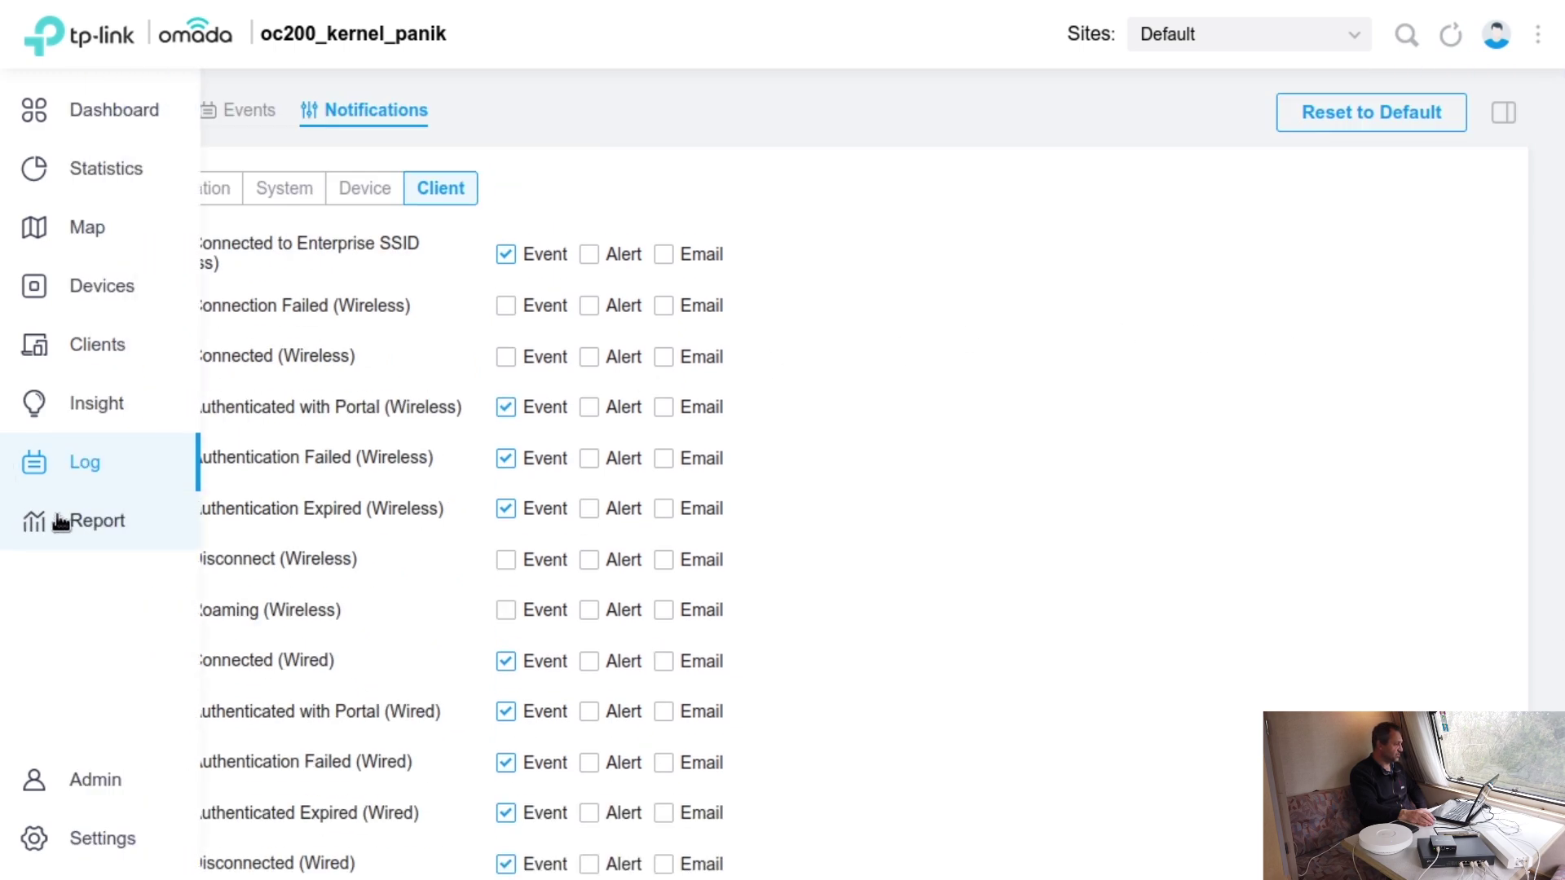
# - Review the Mar 21–22, 2023 Report Summary: 2 EAPs and 1.54 MB total traffic
pyautogui.click(72, 524)
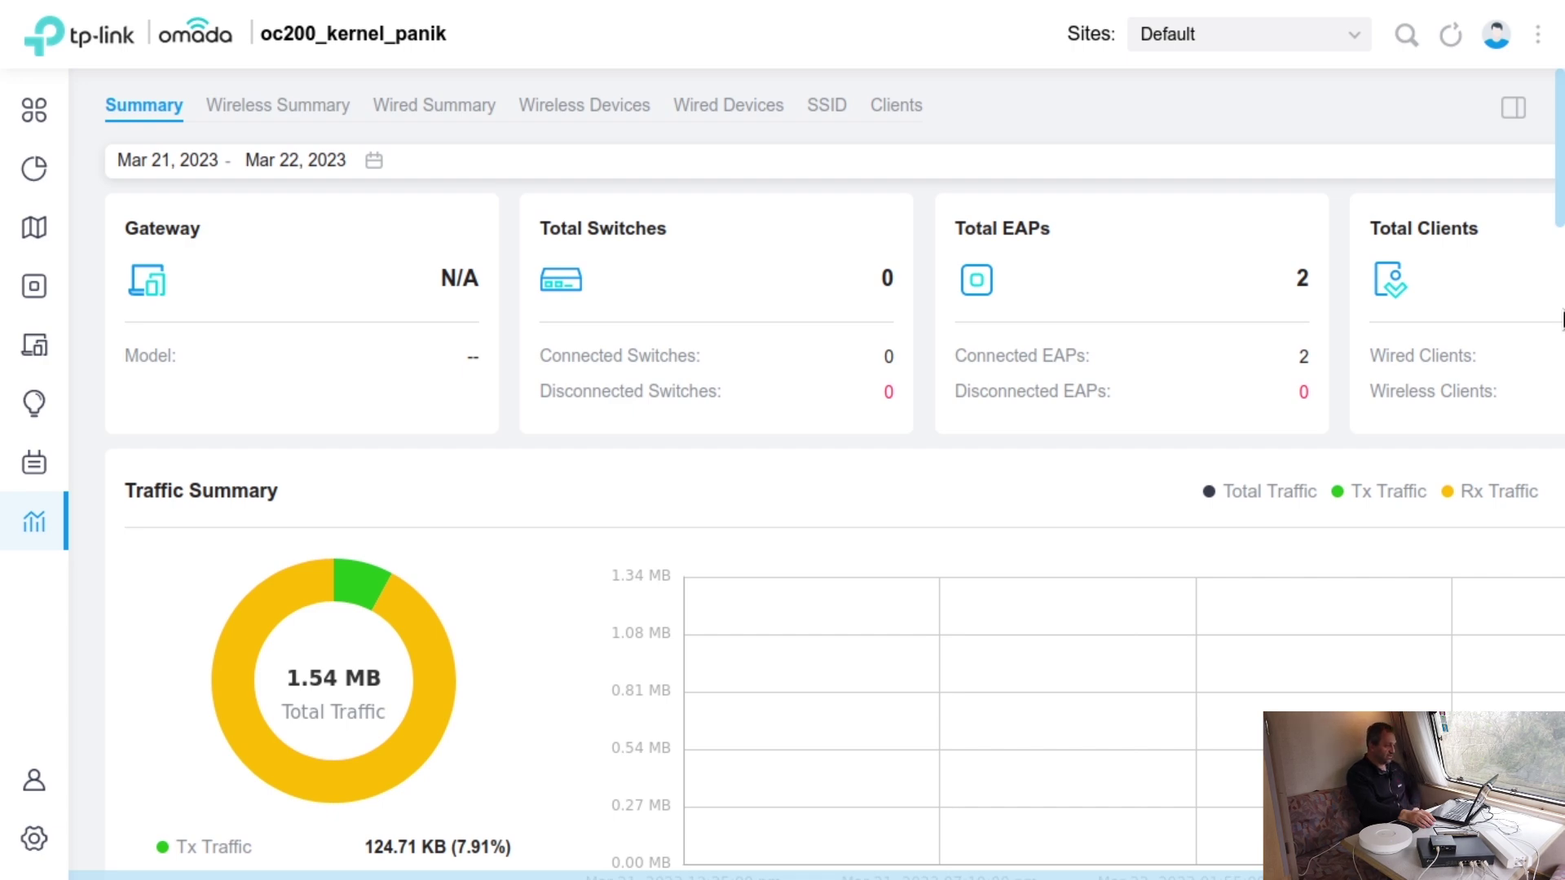
pyautogui.scroll(-8, 1133, 453)
pyautogui.scroll(-2, 1125, 458)
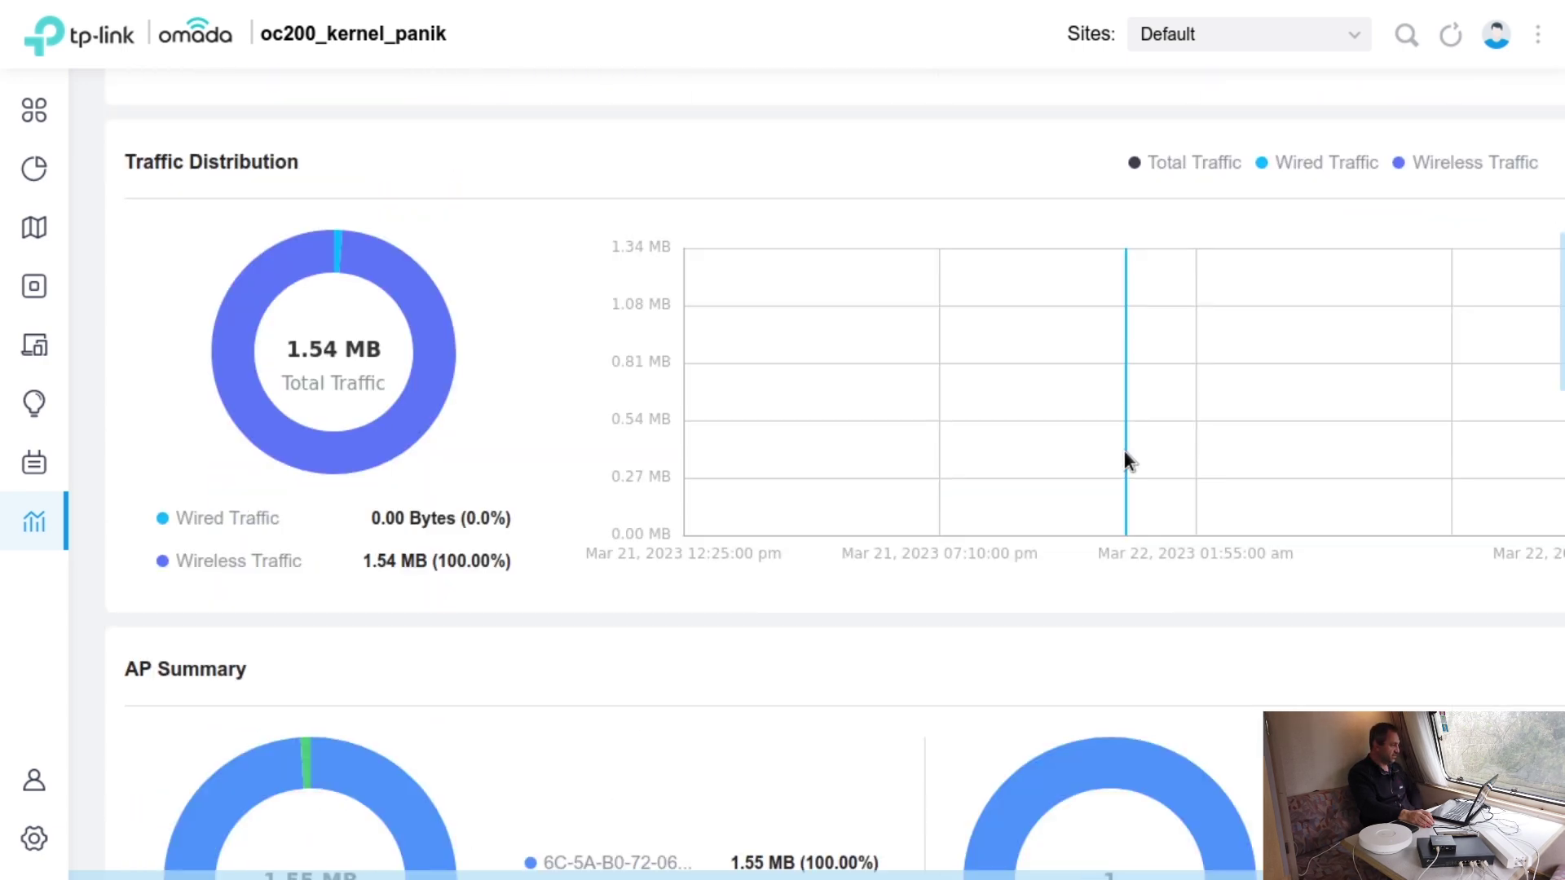
pyautogui.scroll(10, 1125, 458)
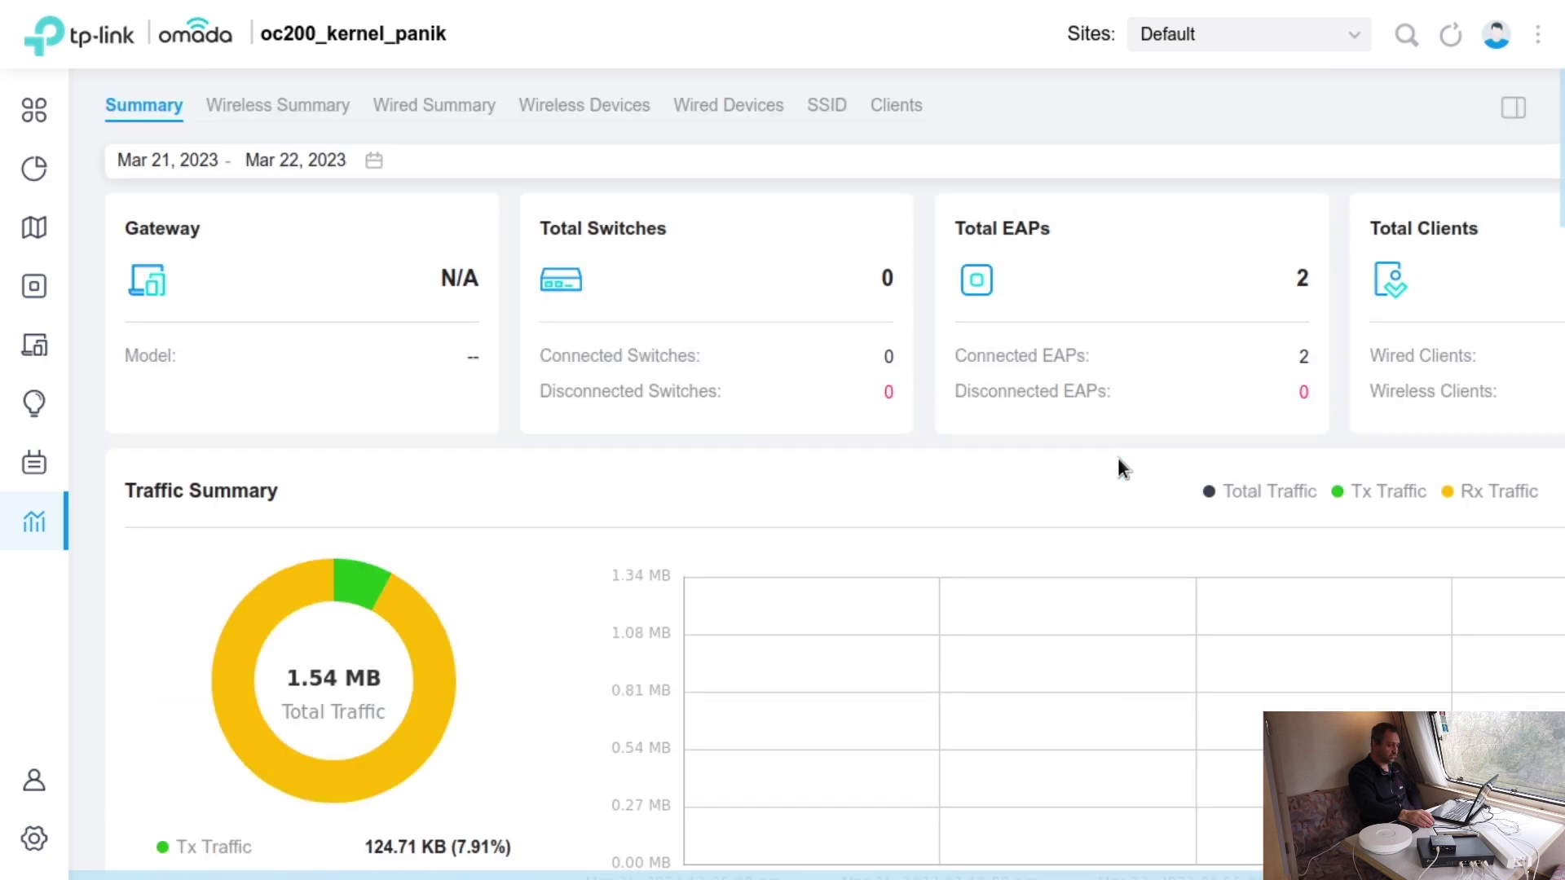
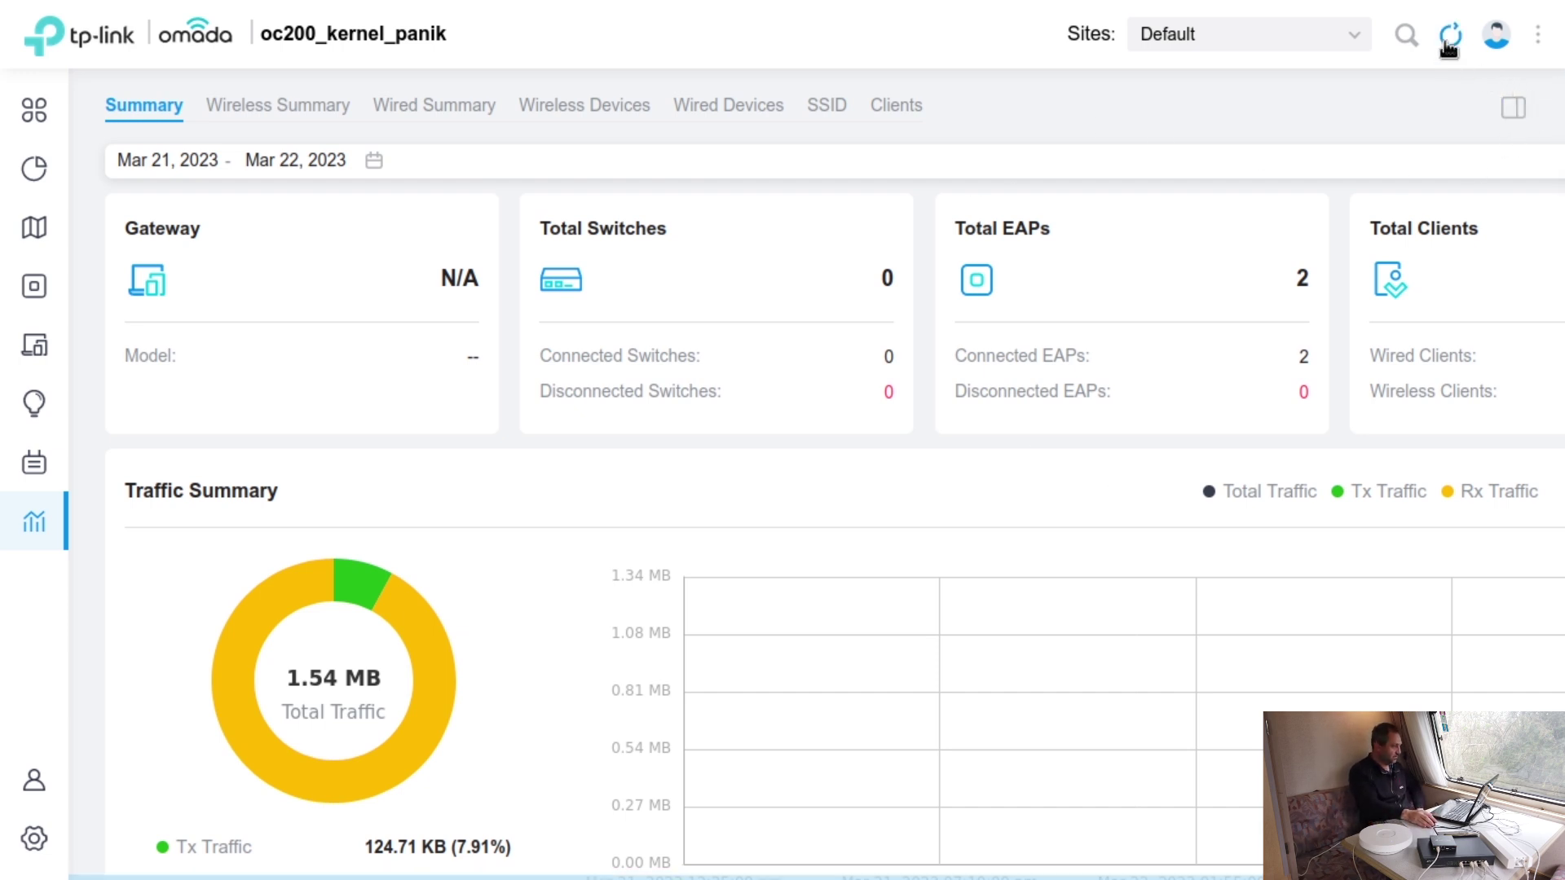
# - Scroll through the dashboard and refresh it to load the latest data
pyautogui.scroll(-5, 1485, 226)
pyautogui.scroll(-10, 1487, 227)
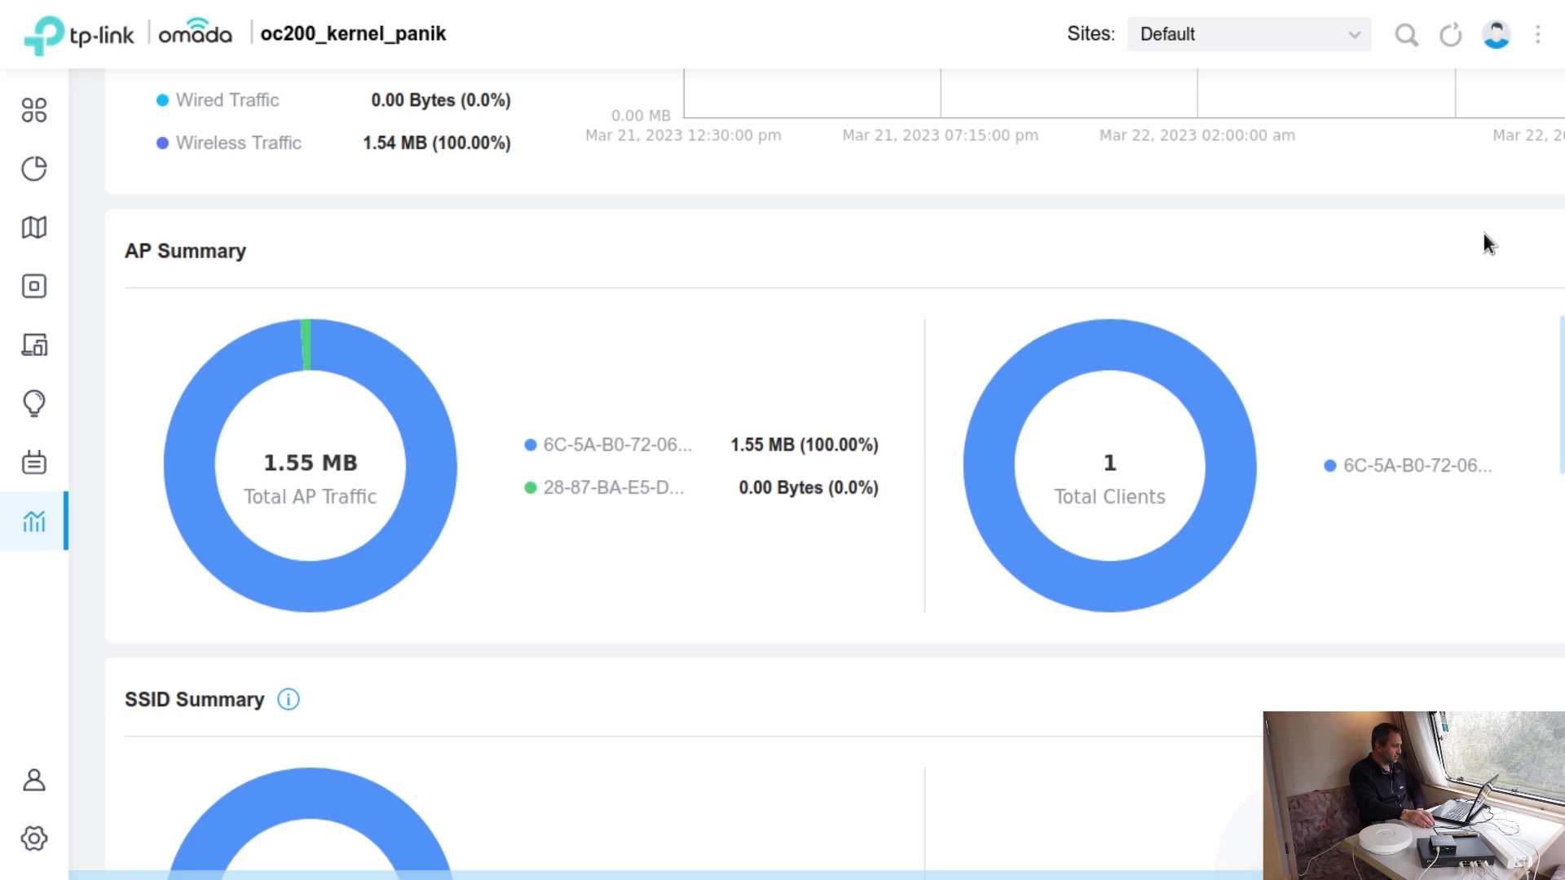
pyautogui.scroll(-12, 1483, 232)
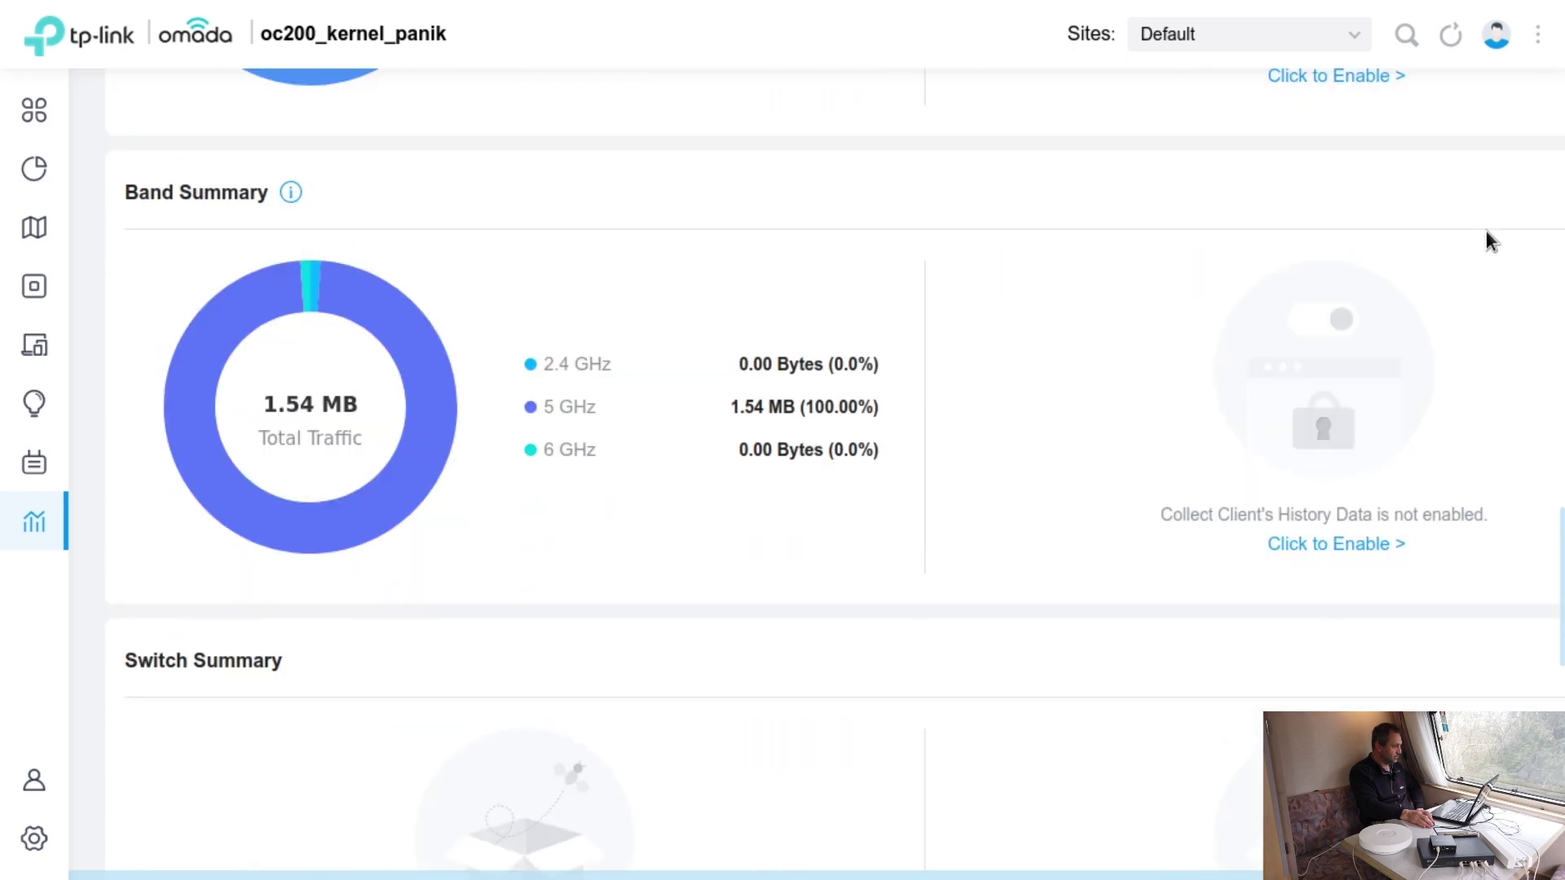
pyautogui.scroll(-3, 1485, 230)
pyautogui.scroll(-8, 1488, 234)
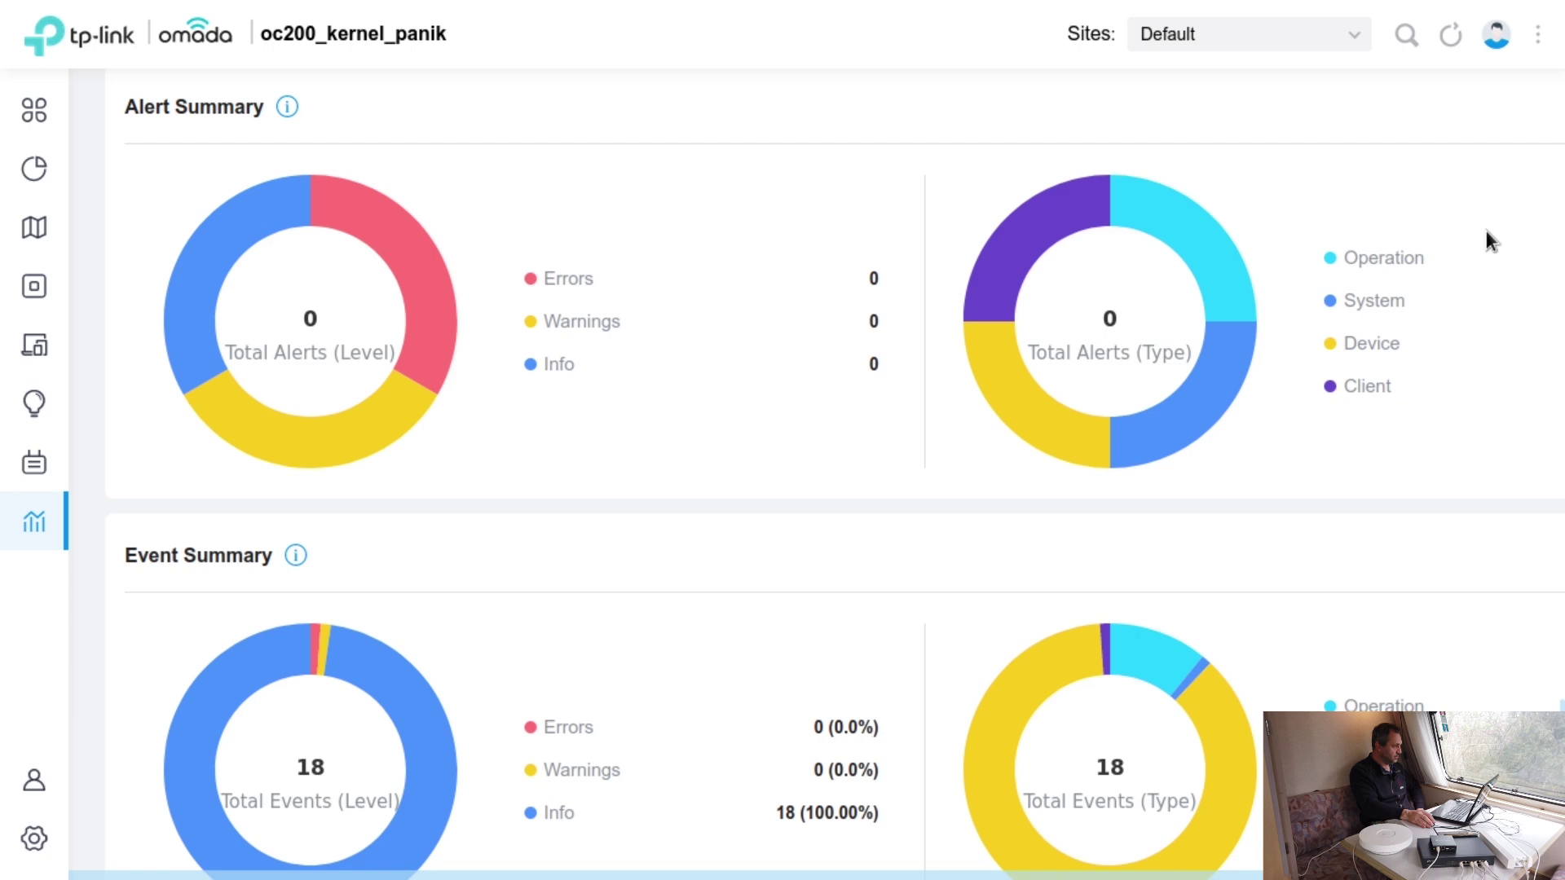
pyautogui.scroll(-1, 1485, 230)
pyautogui.scroll(15, 1485, 230)
pyautogui.scroll(20, 1486, 231)
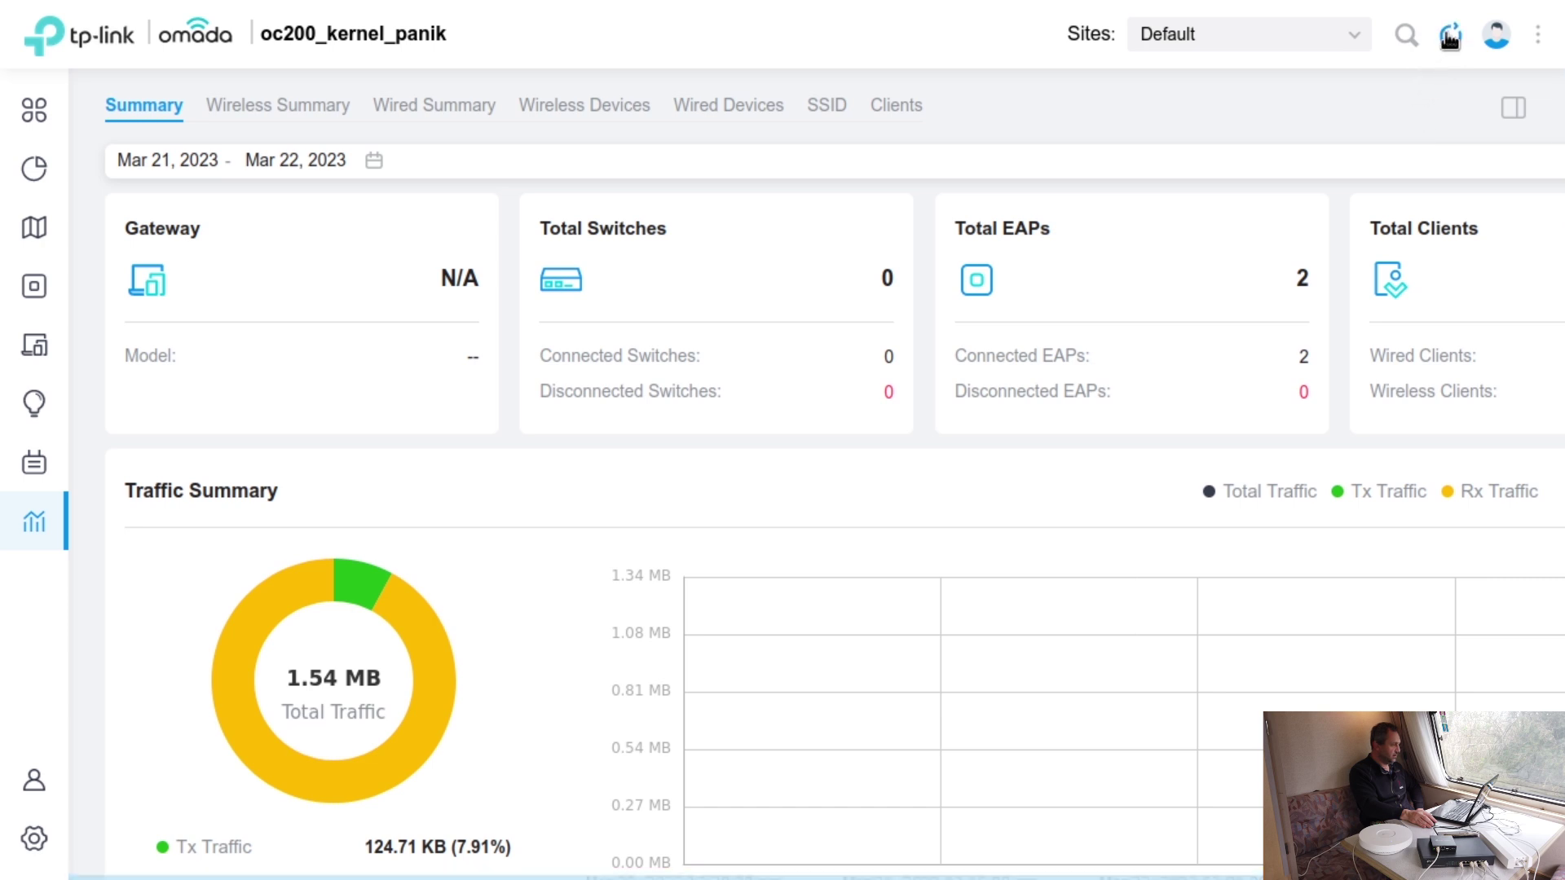
pyautogui.click(1450, 37)
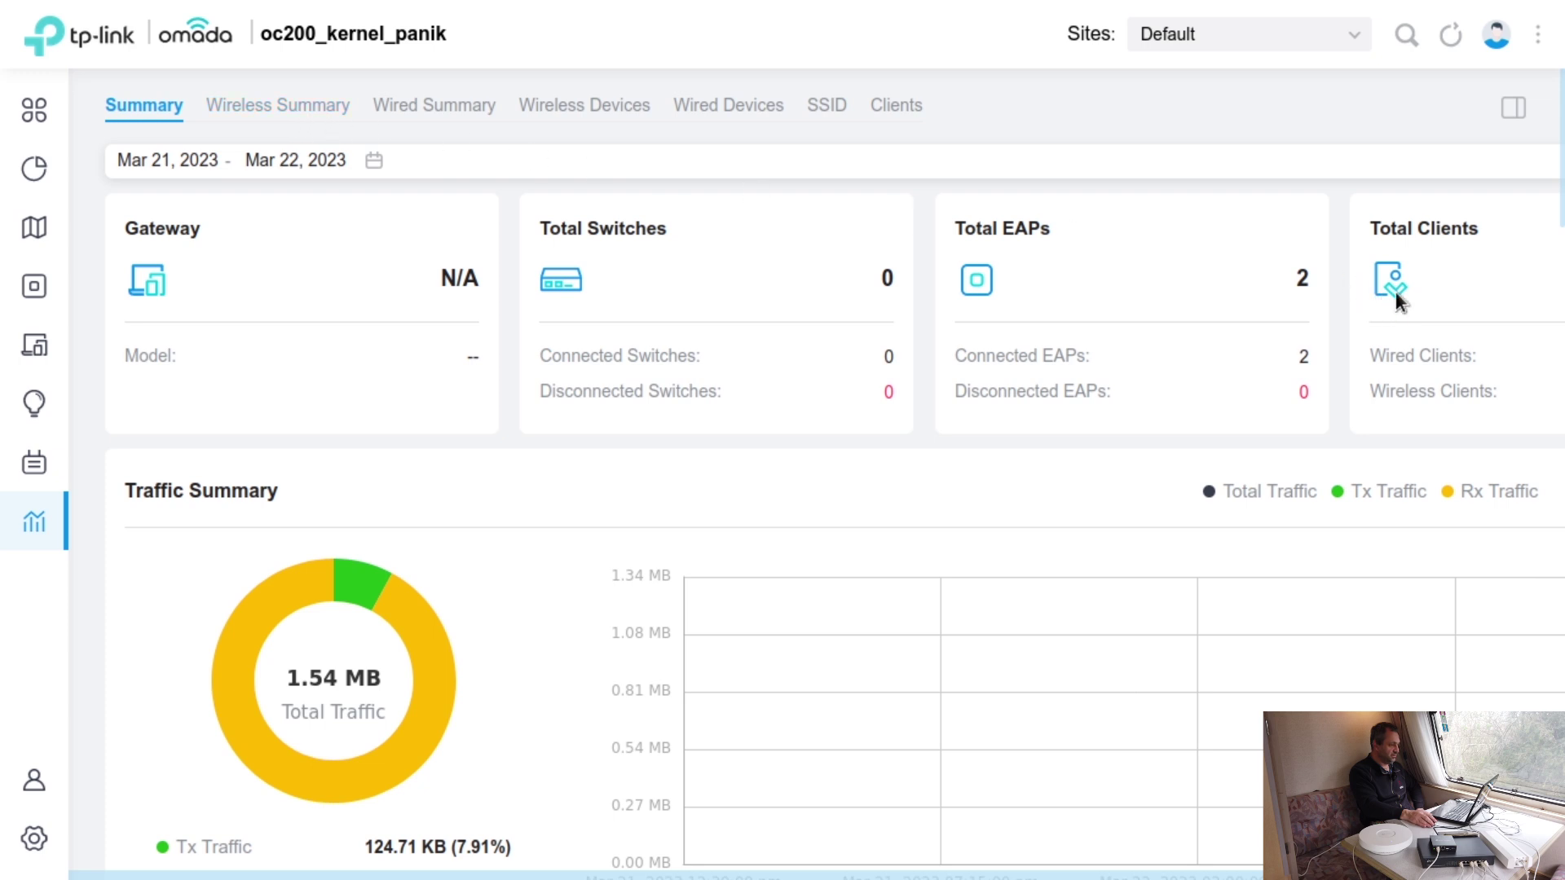
# - Check the wireless summary report, return to the overall summary, and refresh it
pyautogui.click(251, 114)
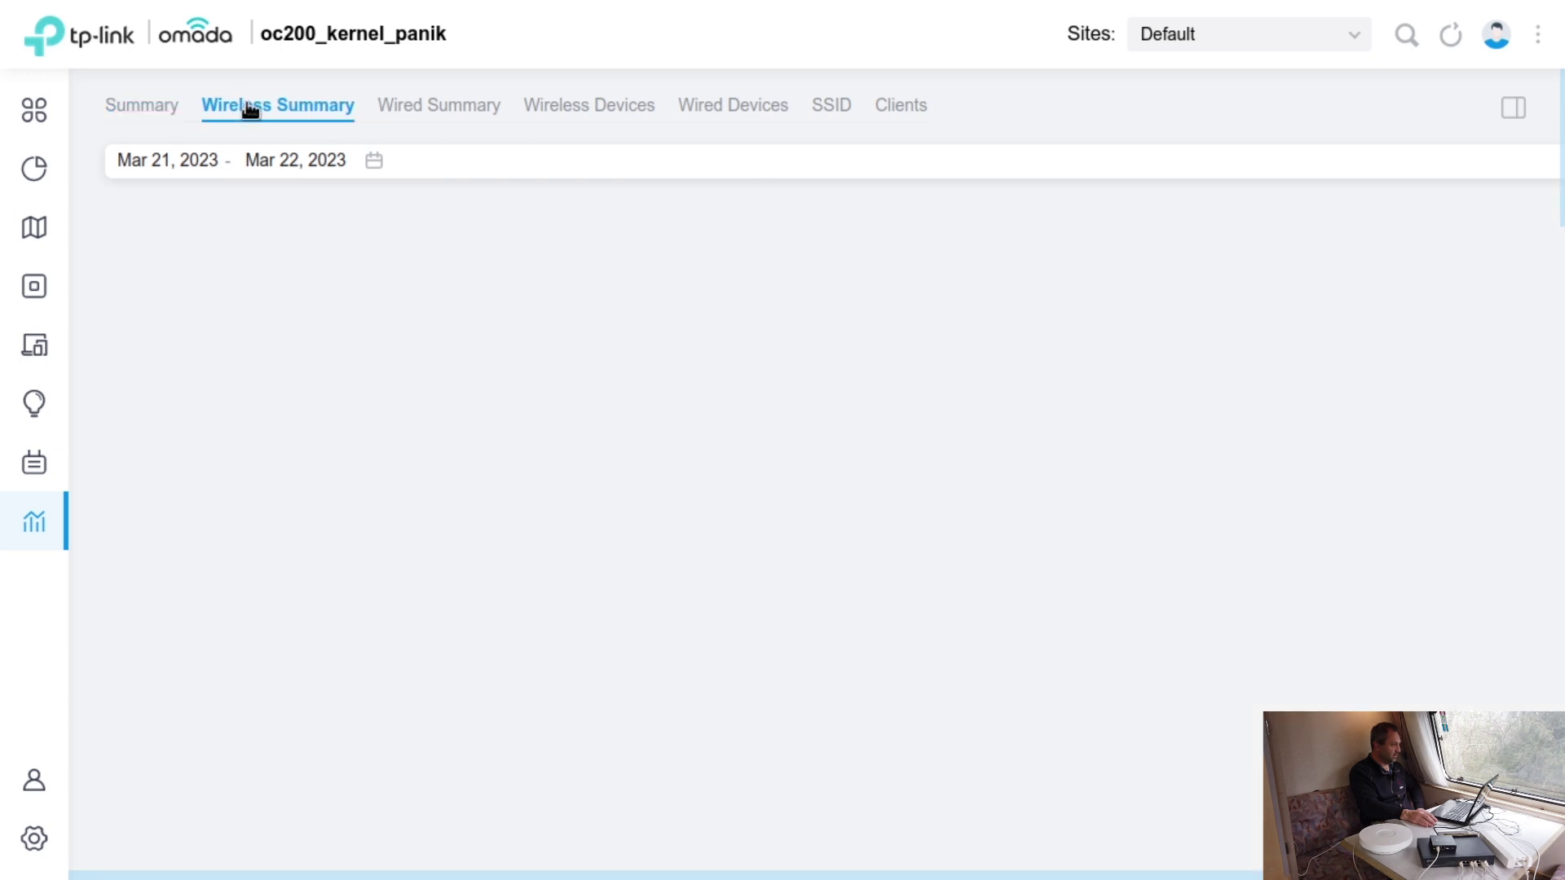
pyautogui.click(163, 106)
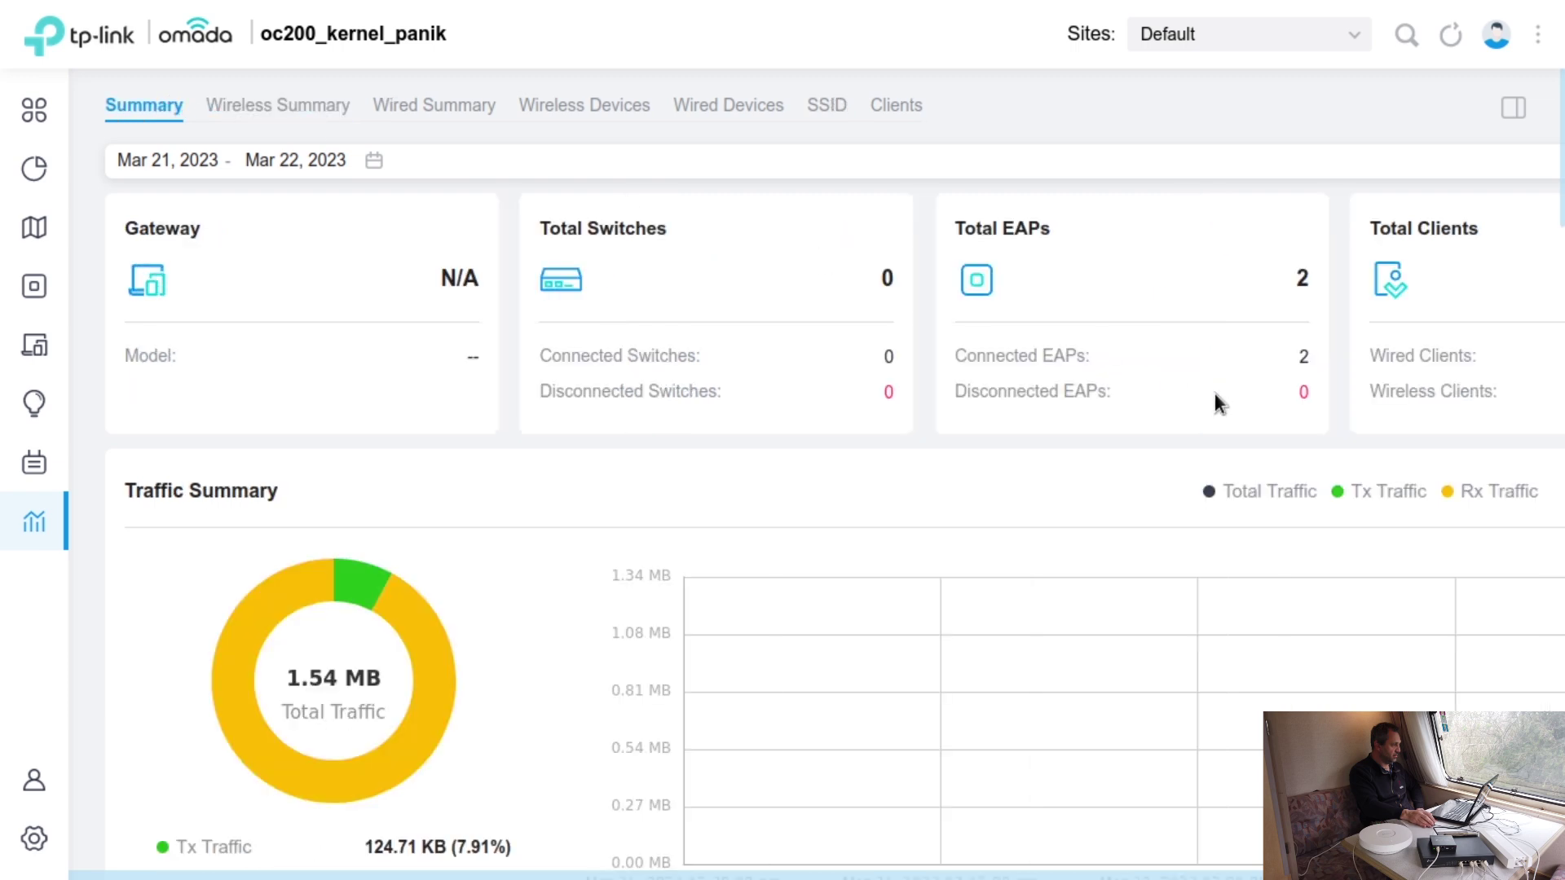
pyautogui.scroll(-5, 1214, 396)
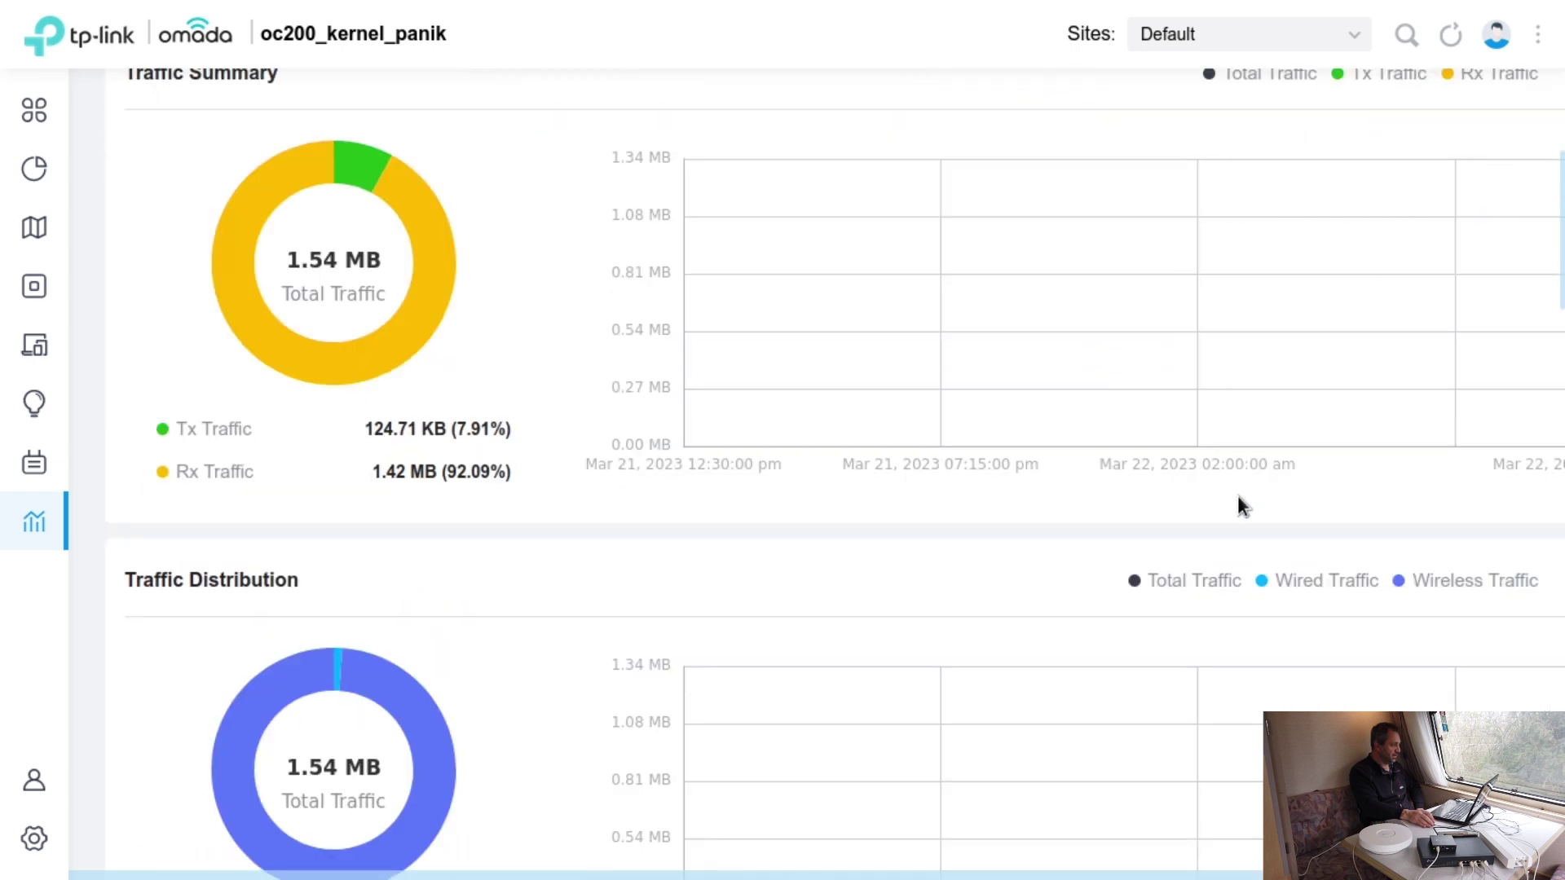
pyautogui.scroll(5, 1152, 580)
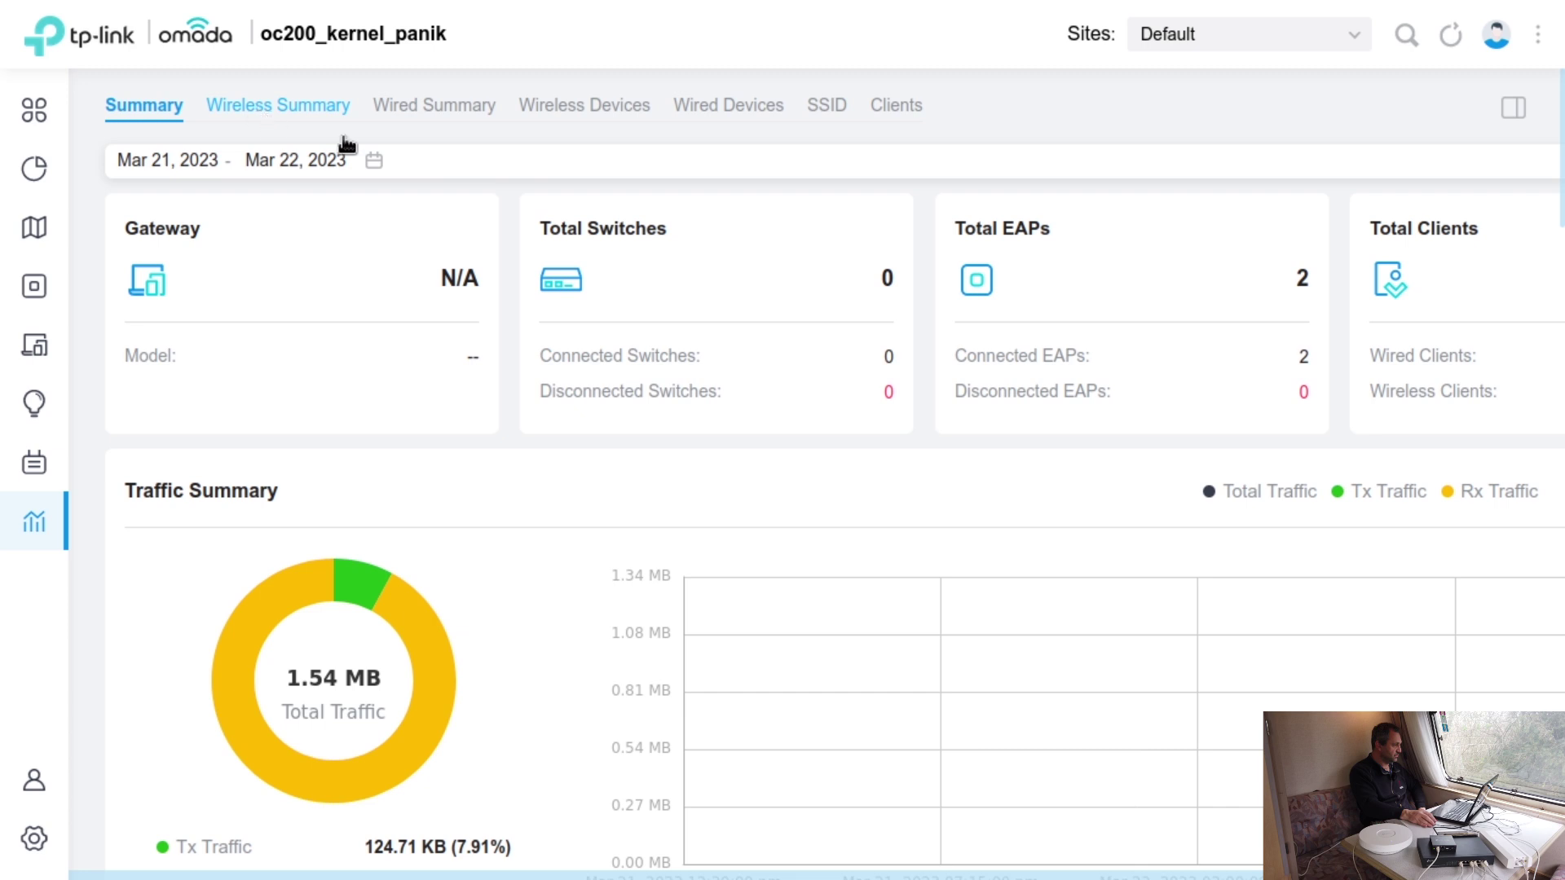
pyautogui.scroll(-2, 848, 330)
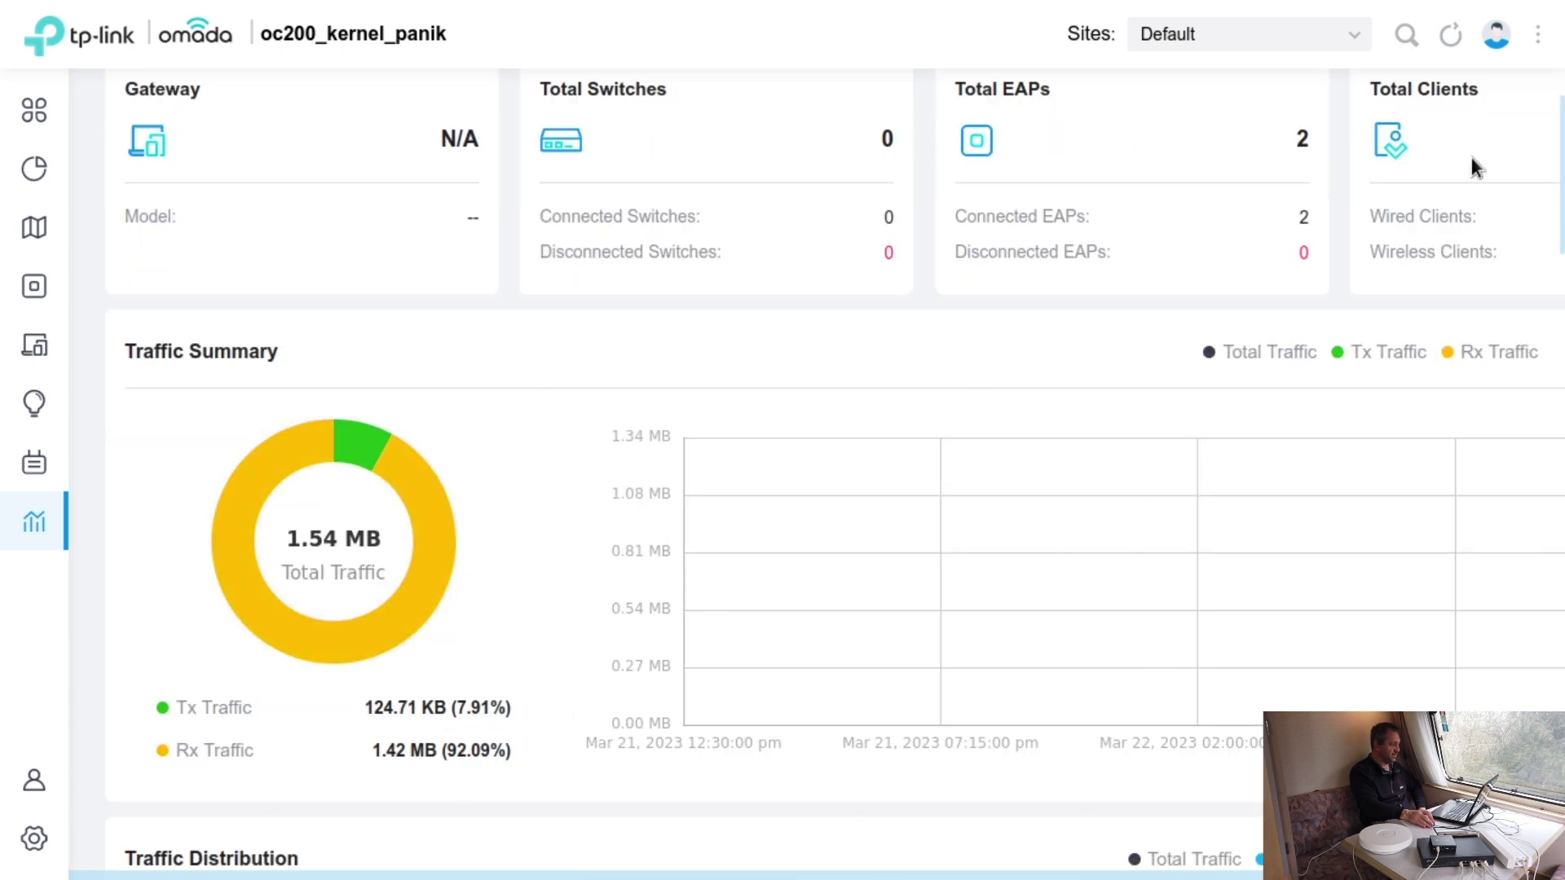
pyautogui.scroll(2, 1459, 102)
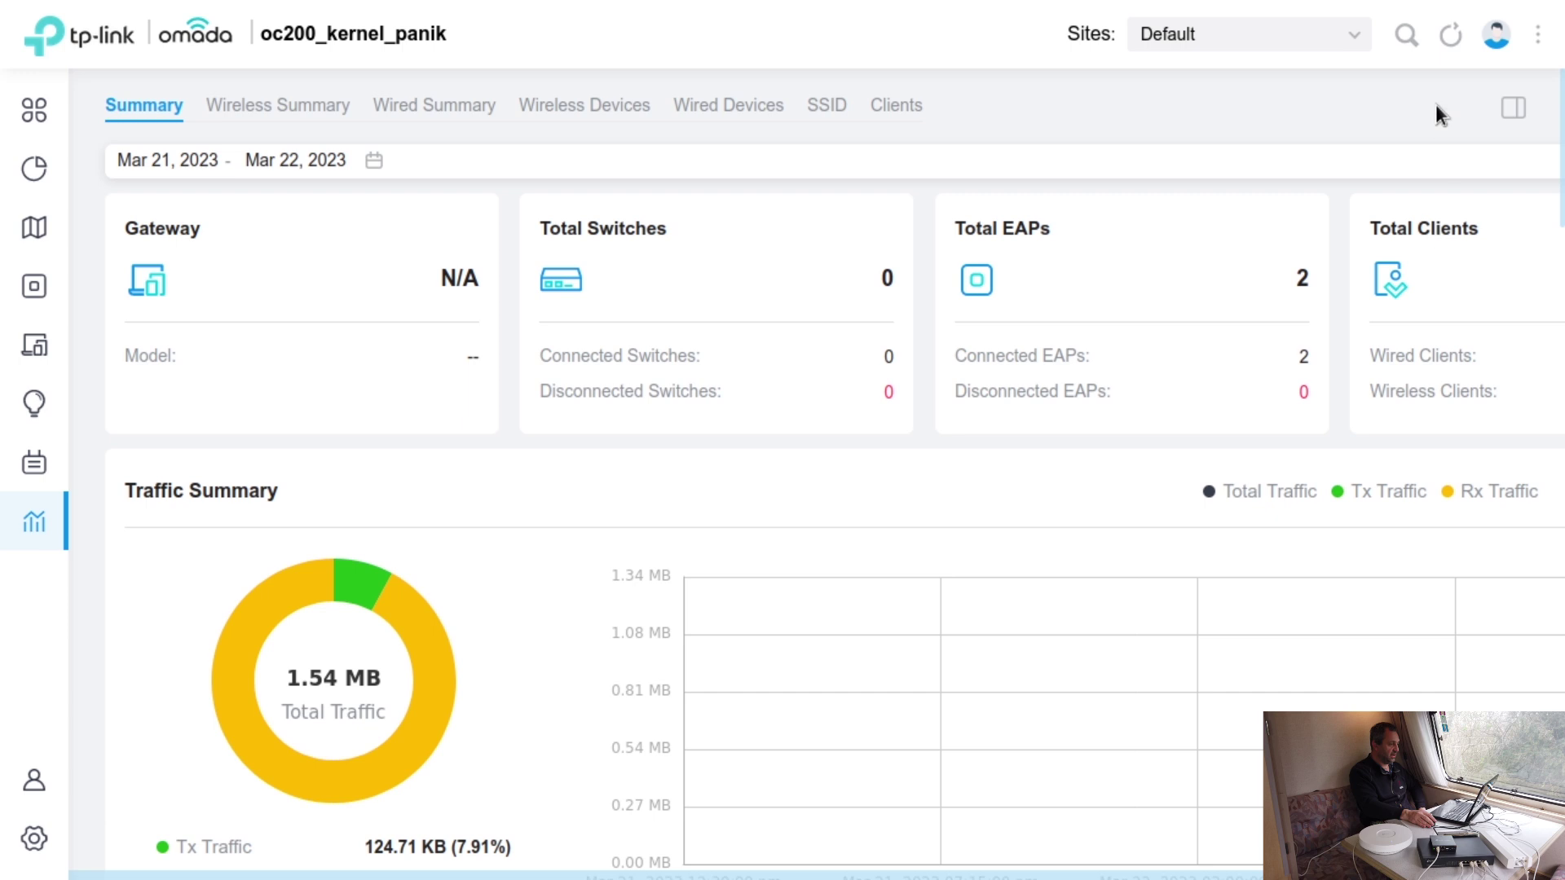
pyautogui.click(1462, 39)
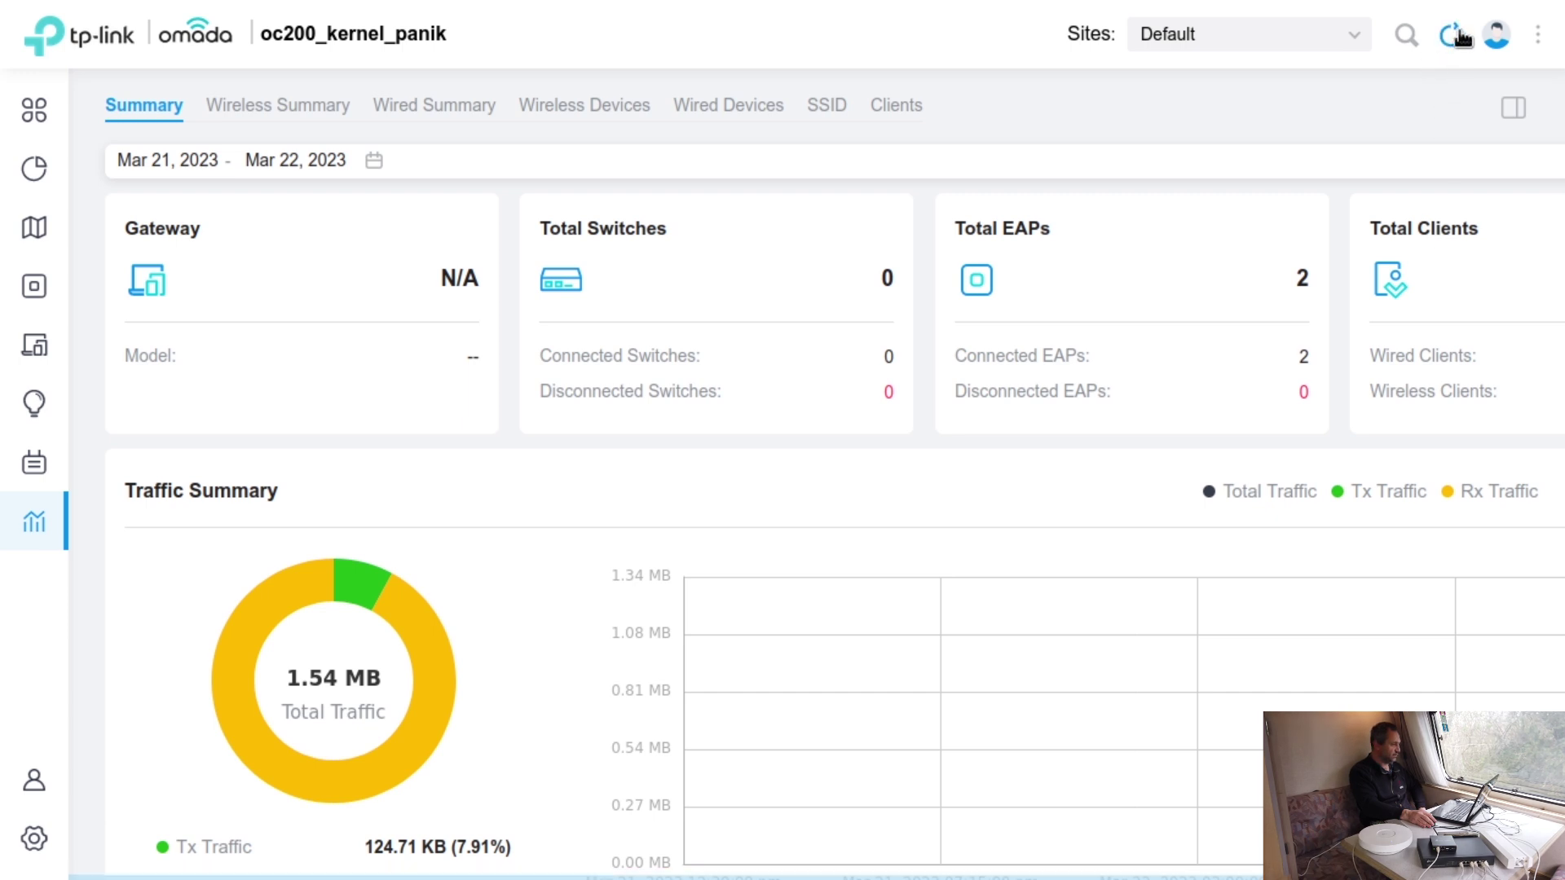
# - Review the Wireless Devices report with the access point statistics
pyautogui.click(541, 107)
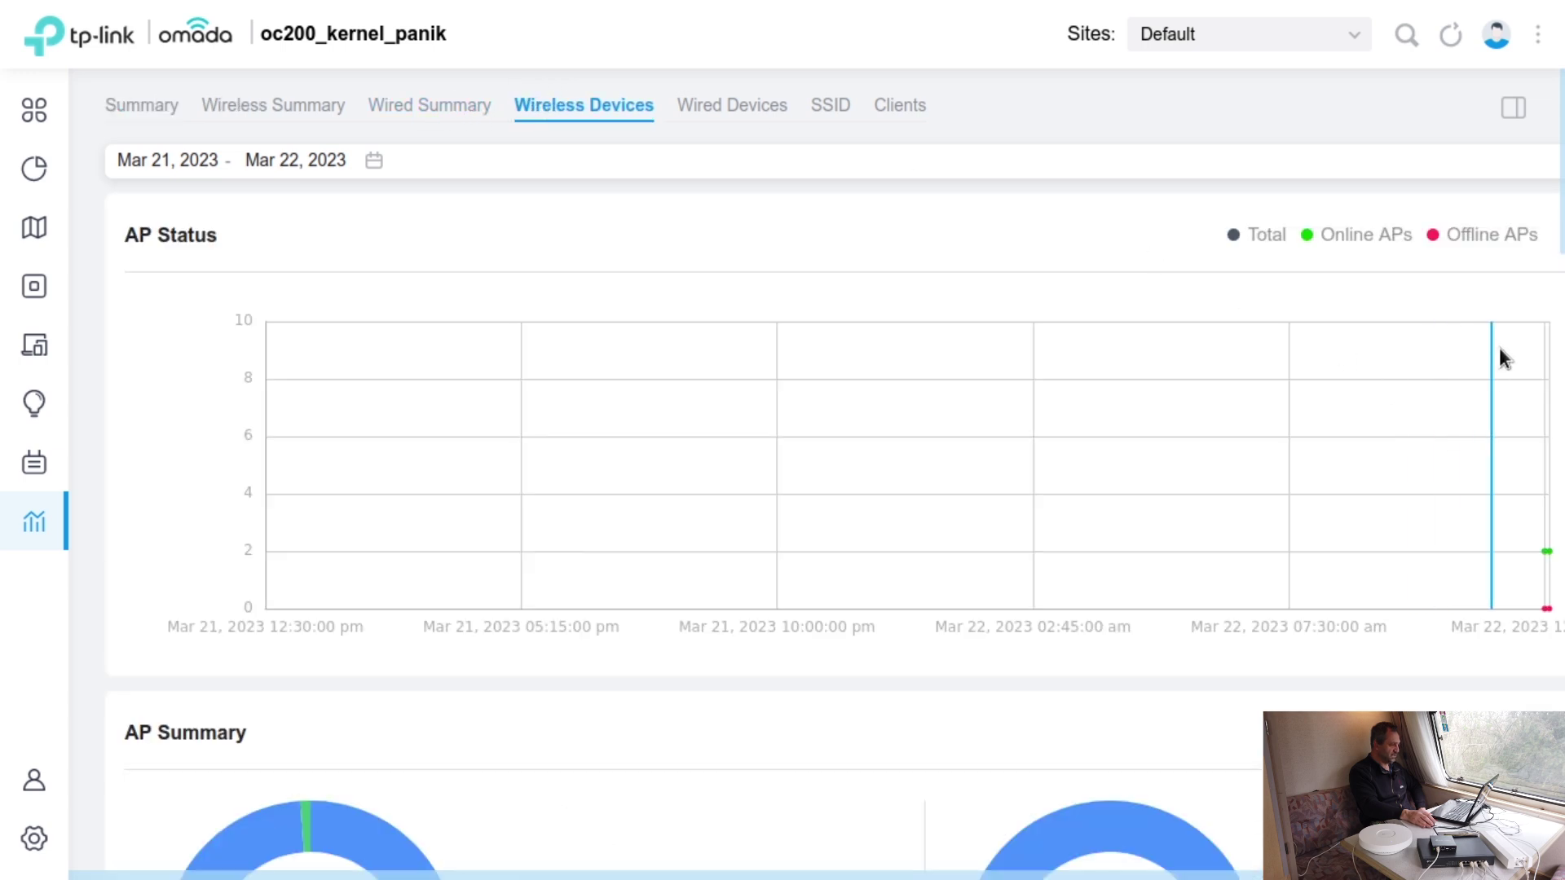
pyautogui.scroll(-5, 1492, 363)
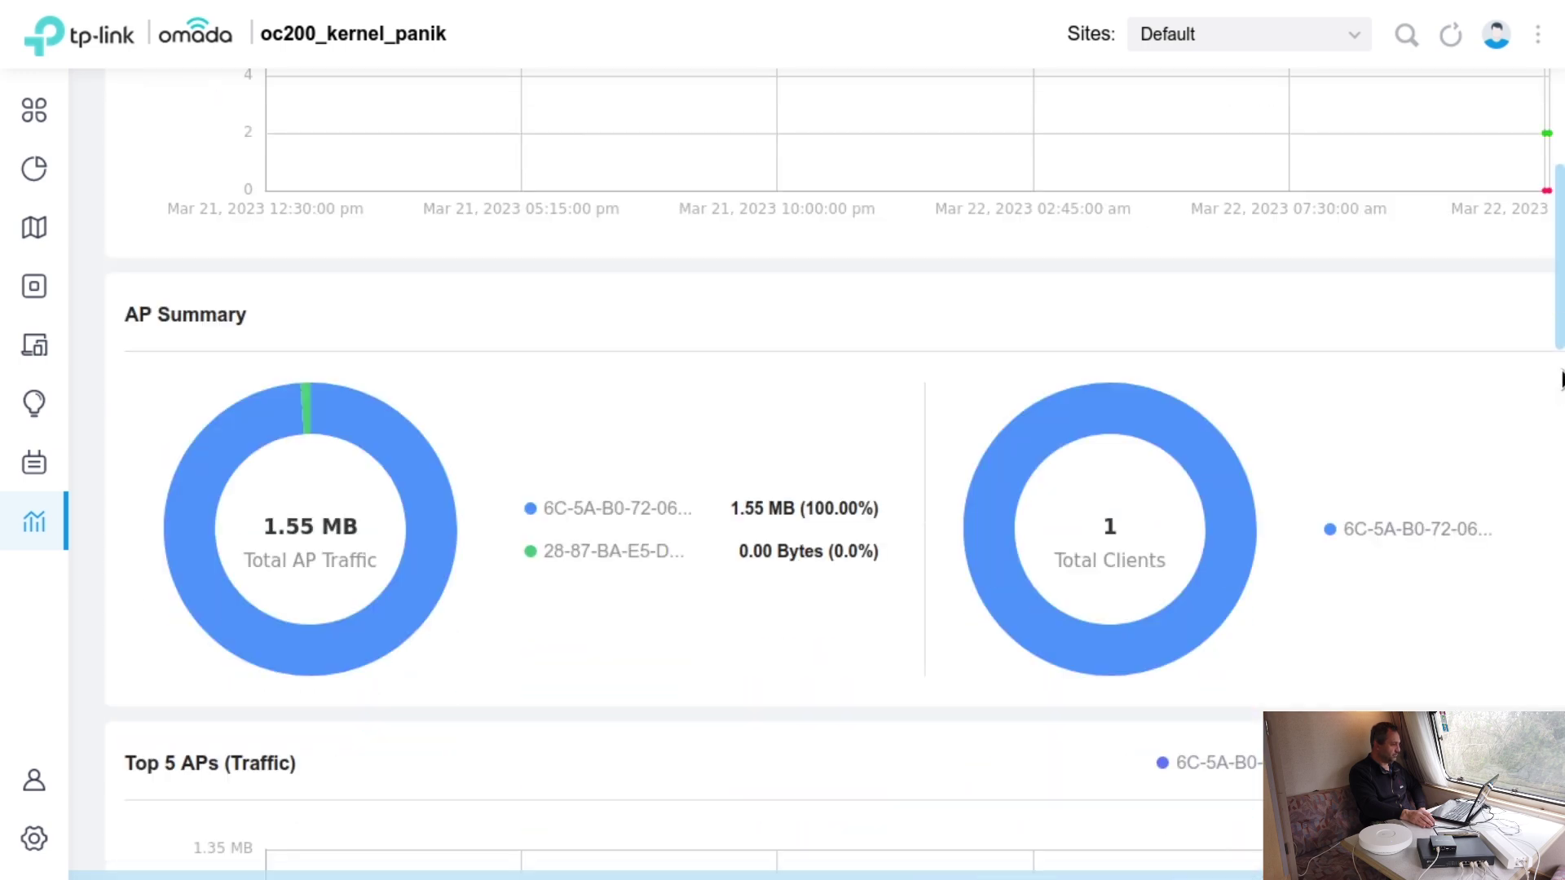
pyautogui.scroll(-12, 1562, 375)
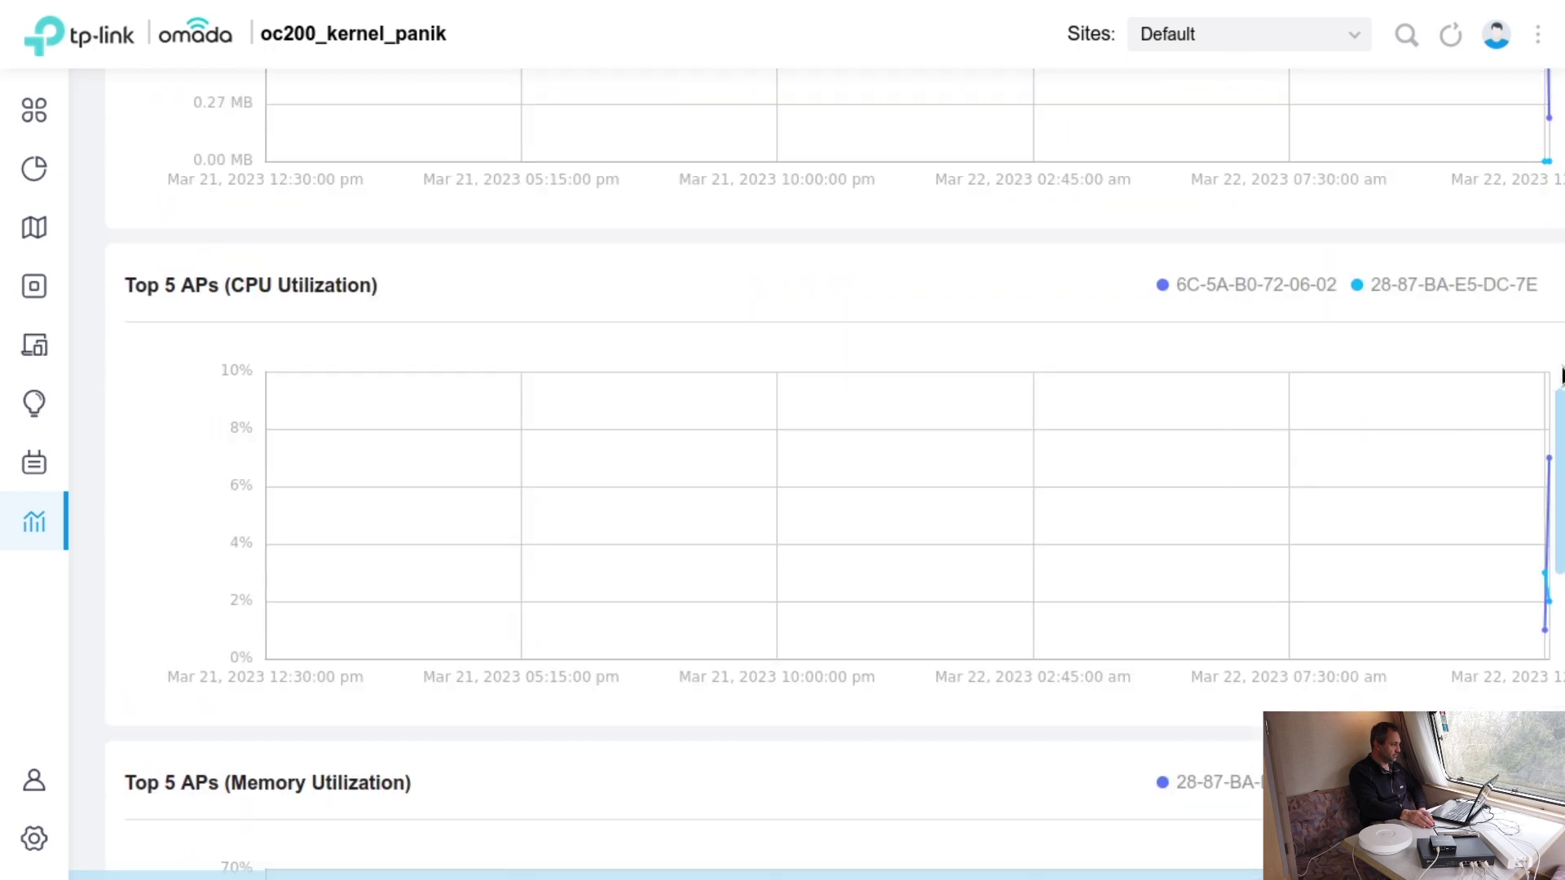
pyautogui.scroll(2, 1562, 375)
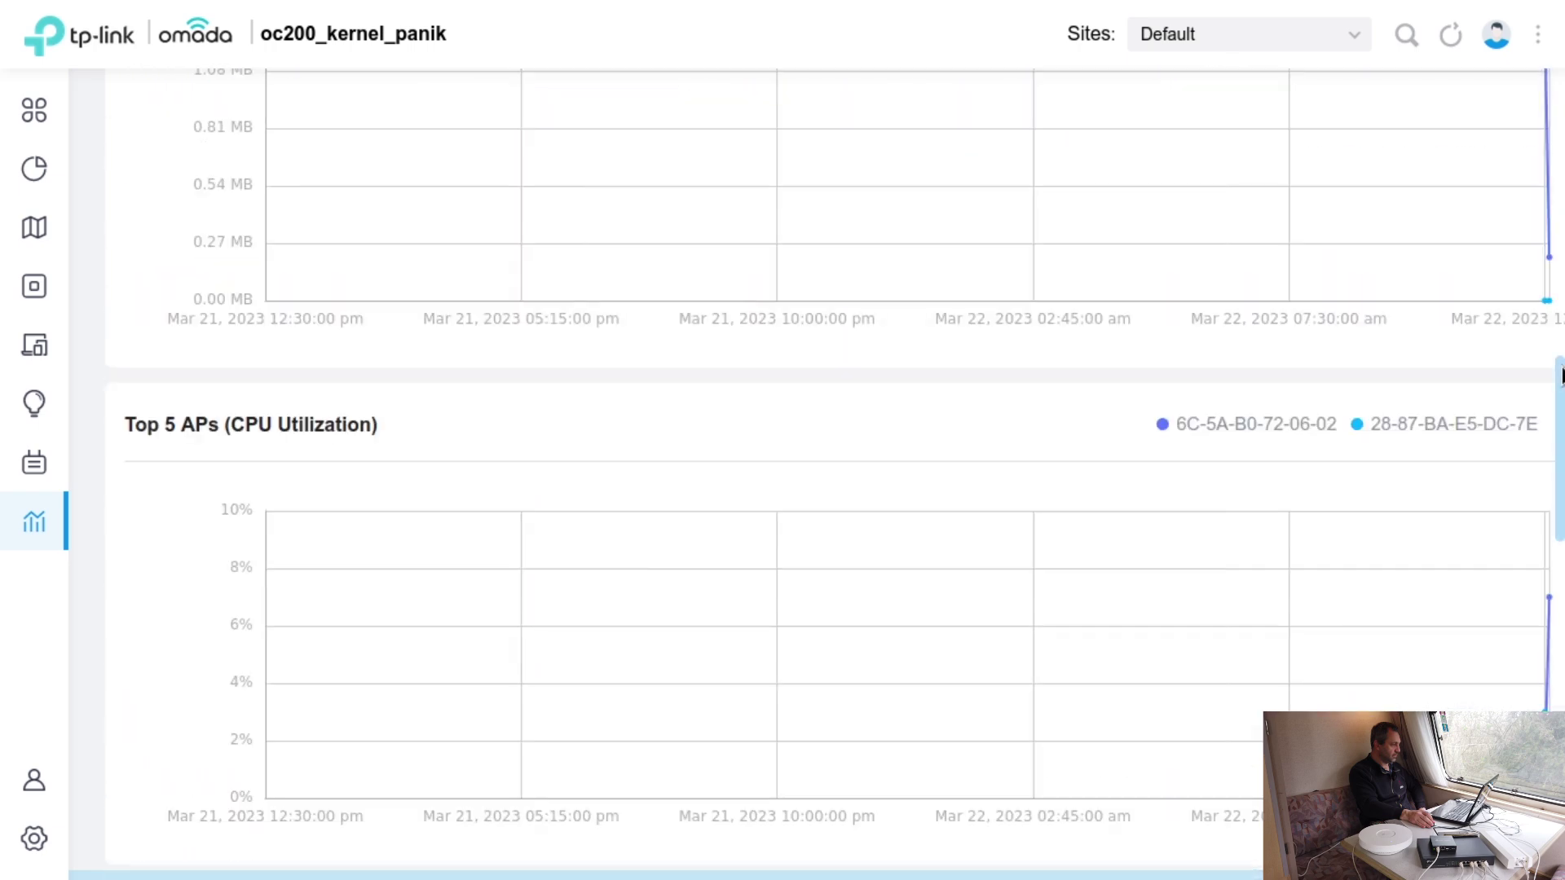
pyautogui.scroll(-3, 1562, 375)
pyautogui.scroll(-14, 1562, 375)
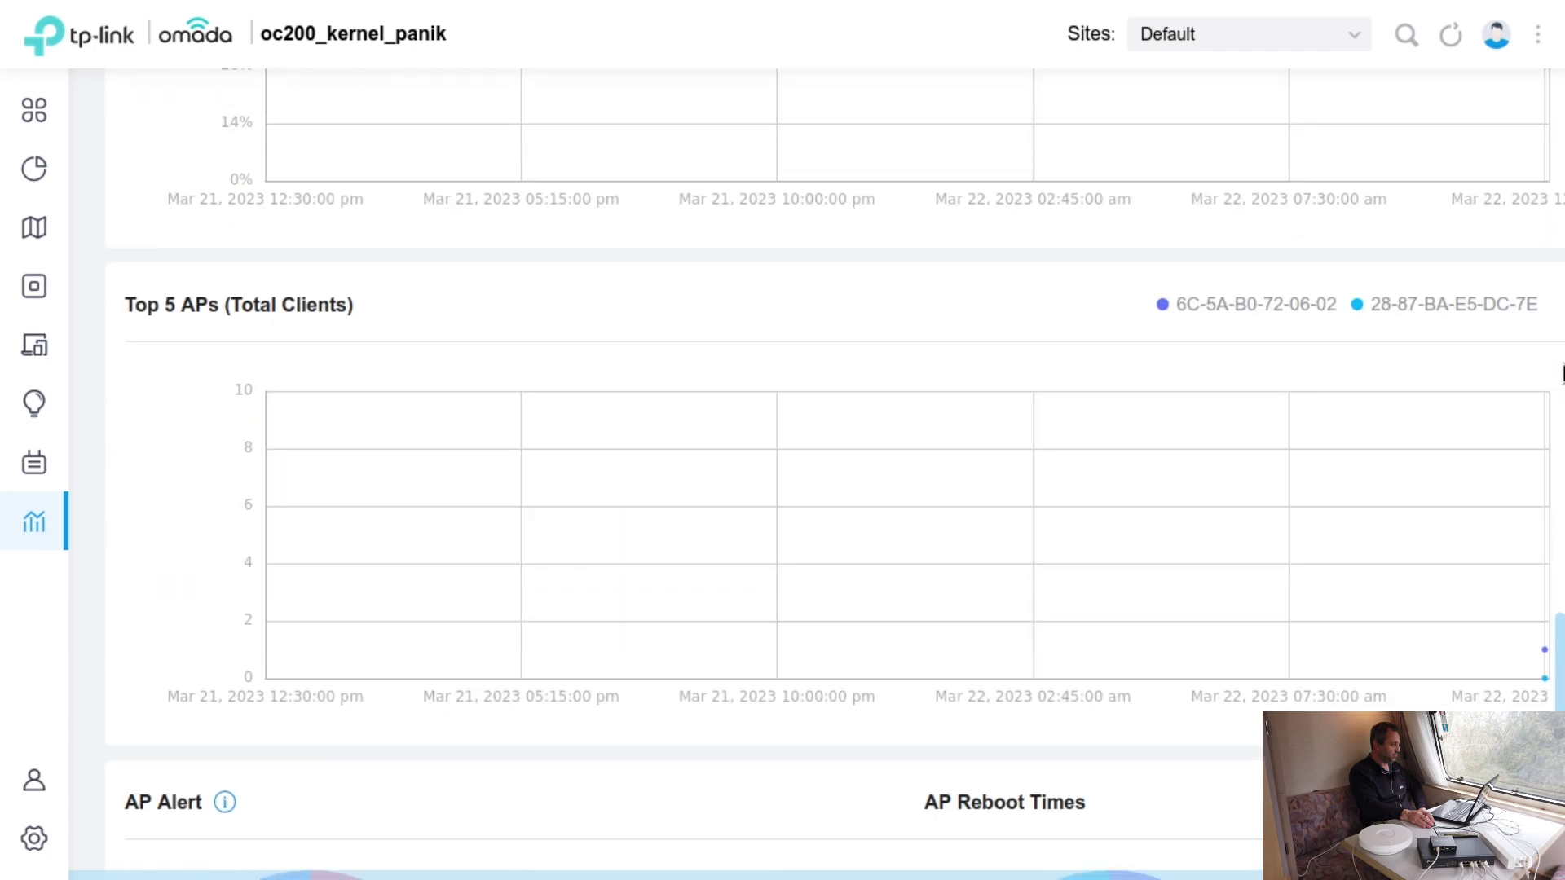
pyautogui.scroll(12, 1562, 377)
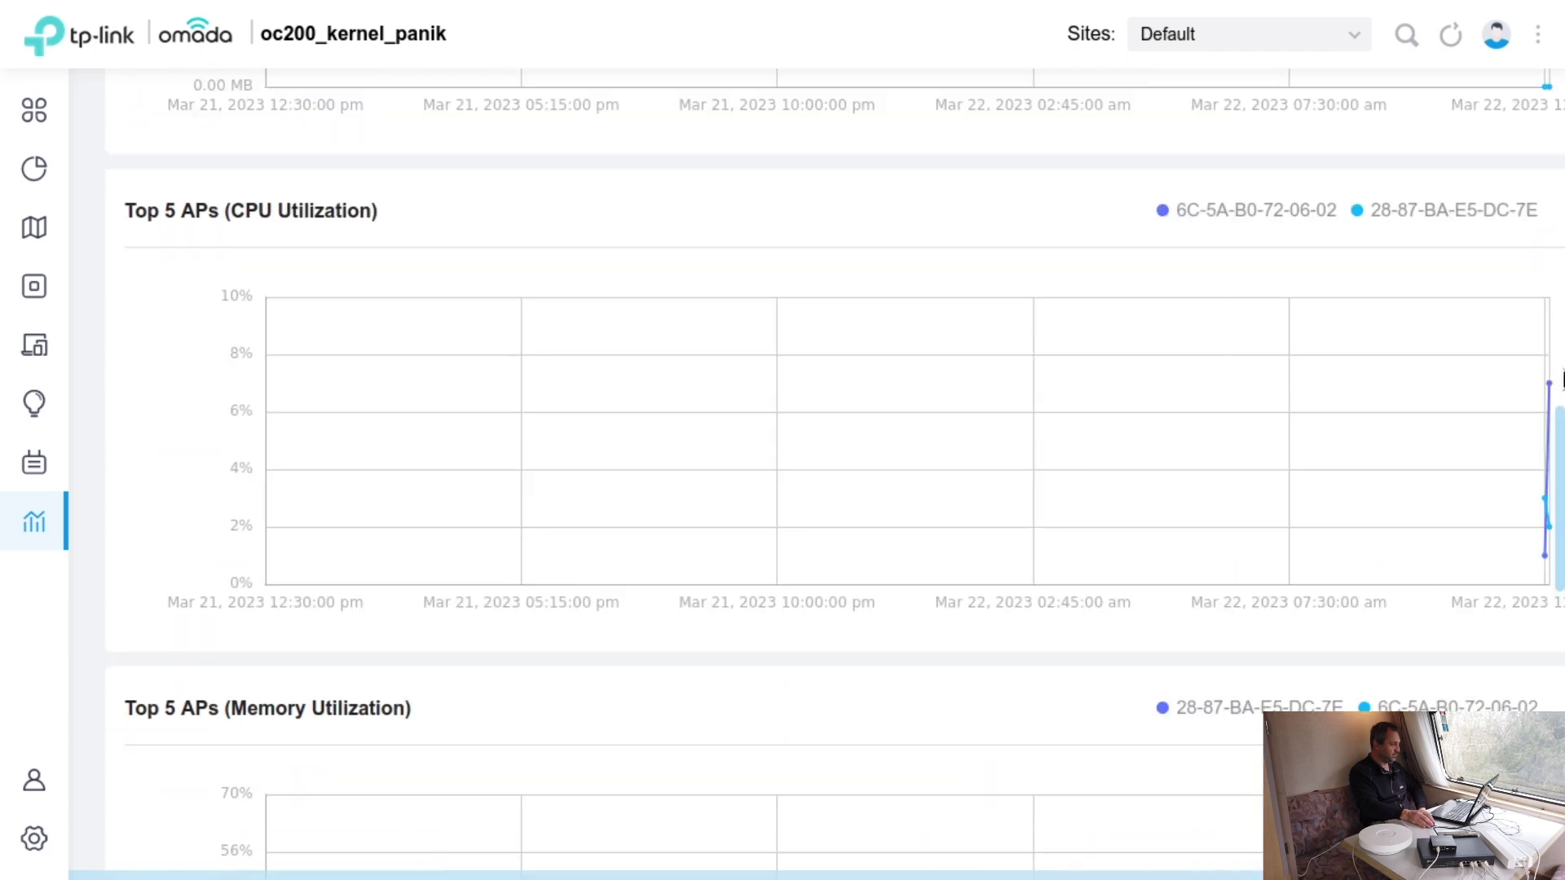
pyautogui.scroll(-12, 1561, 389)
pyautogui.scroll(20, 1561, 389)
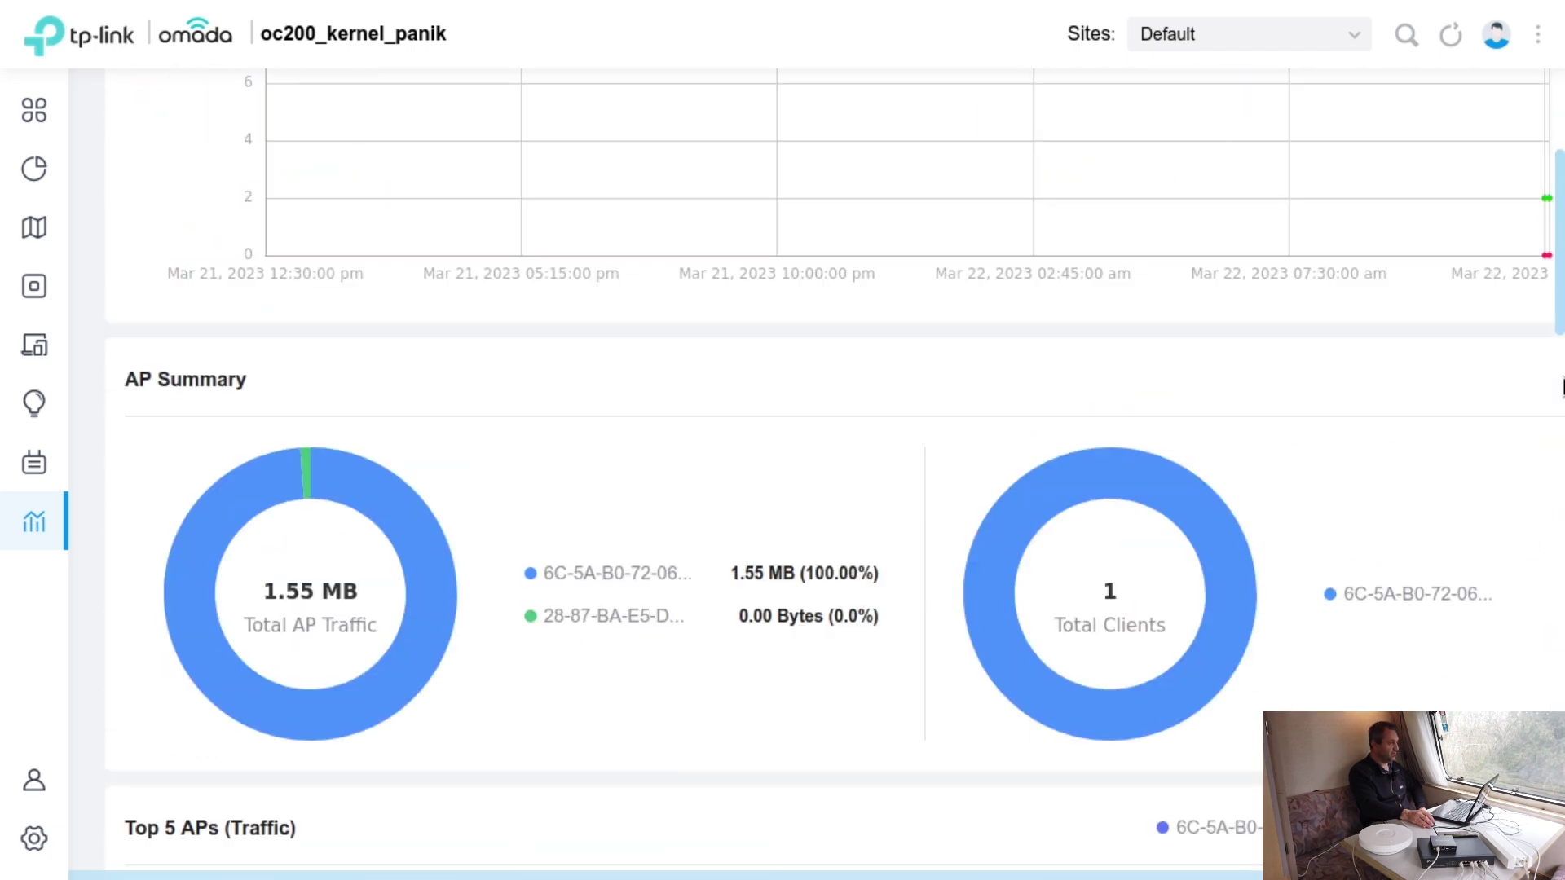
# - Look at the Wired Devices report, then scroll through the SSID traffic report
pyautogui.click(761, 108)
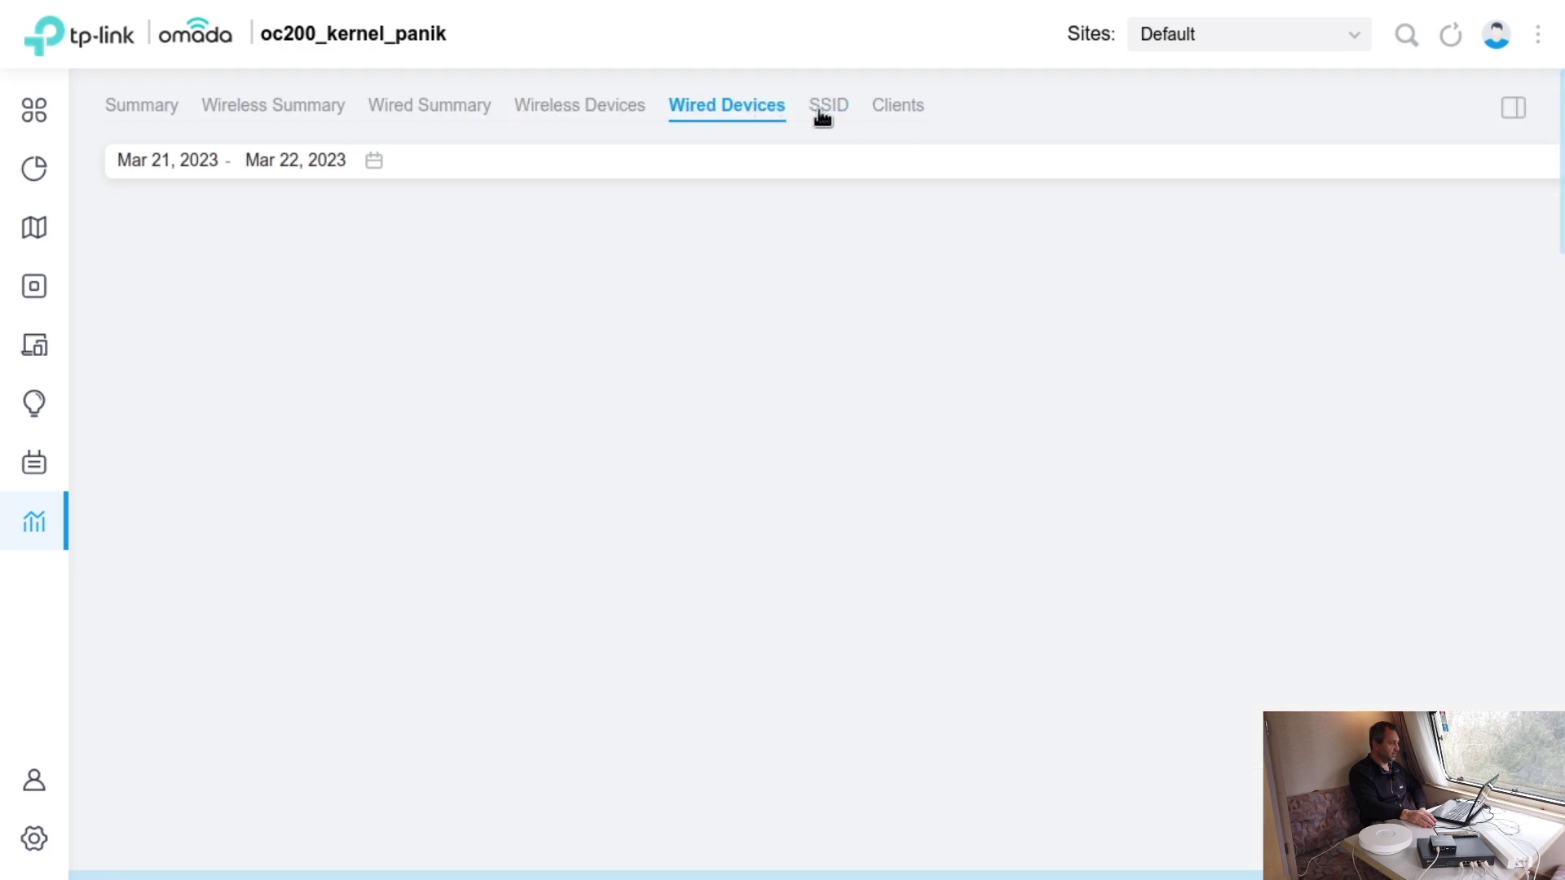
pyautogui.click(839, 108)
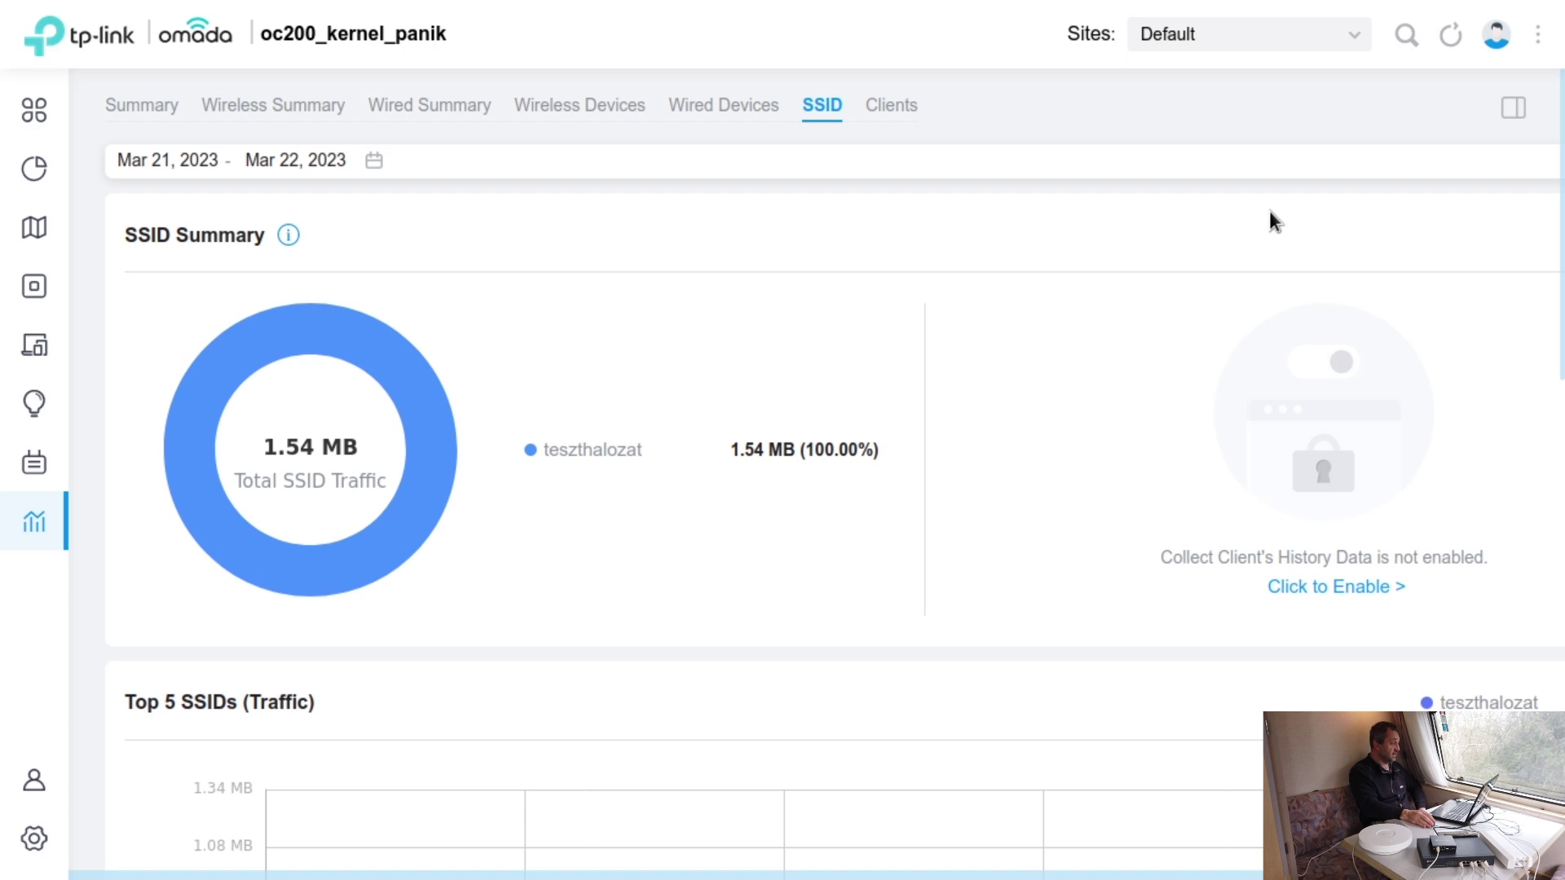
pyautogui.scroll(-5, 1270, 212)
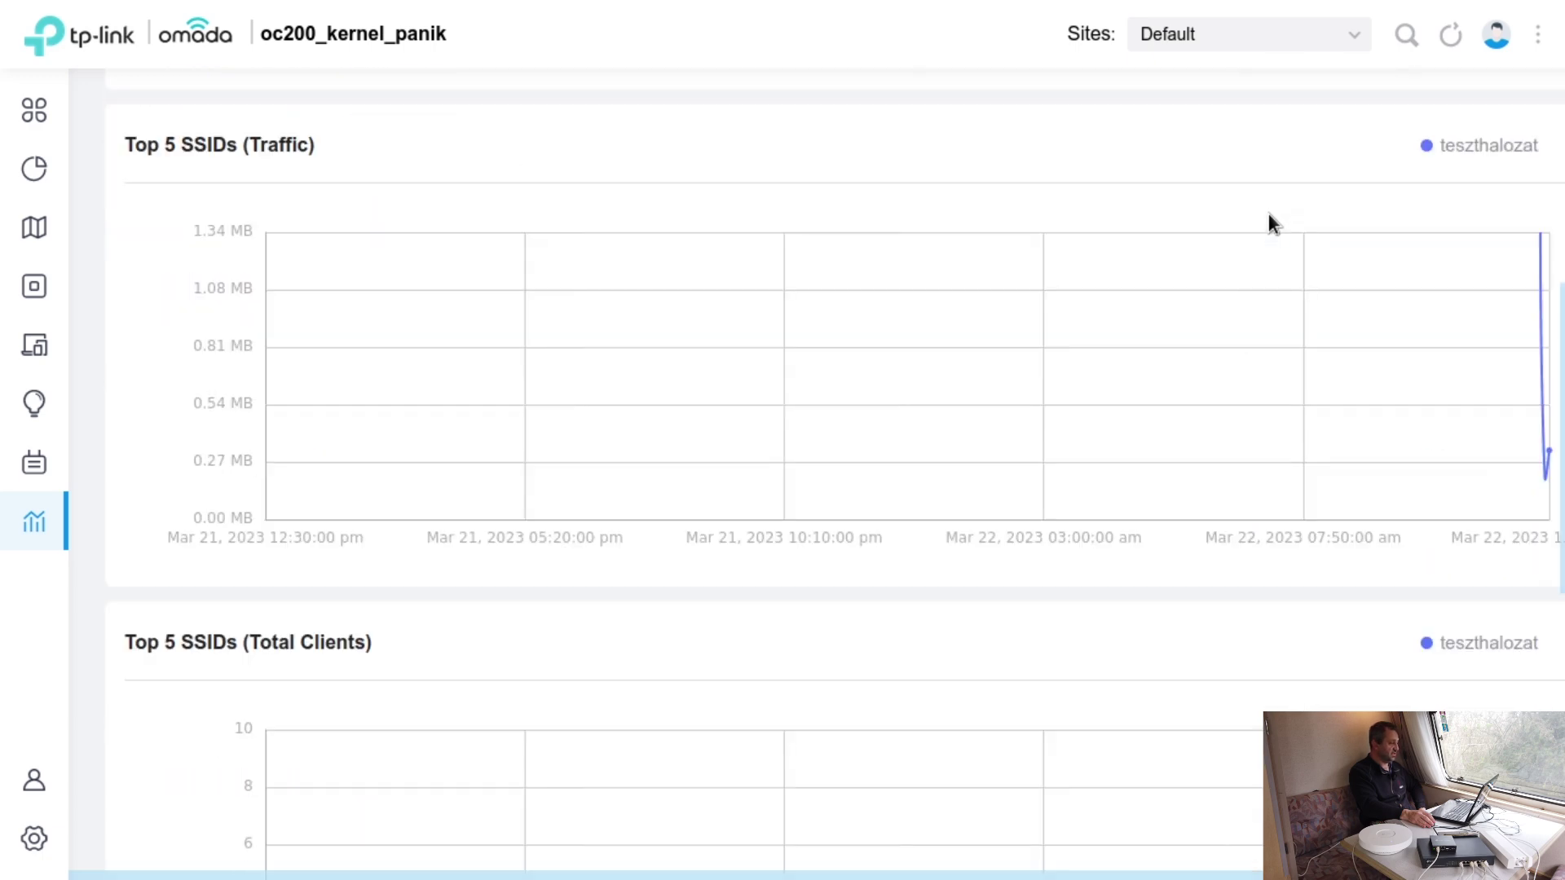
pyautogui.scroll(-9, 1268, 213)
pyautogui.scroll(10, 1264, 217)
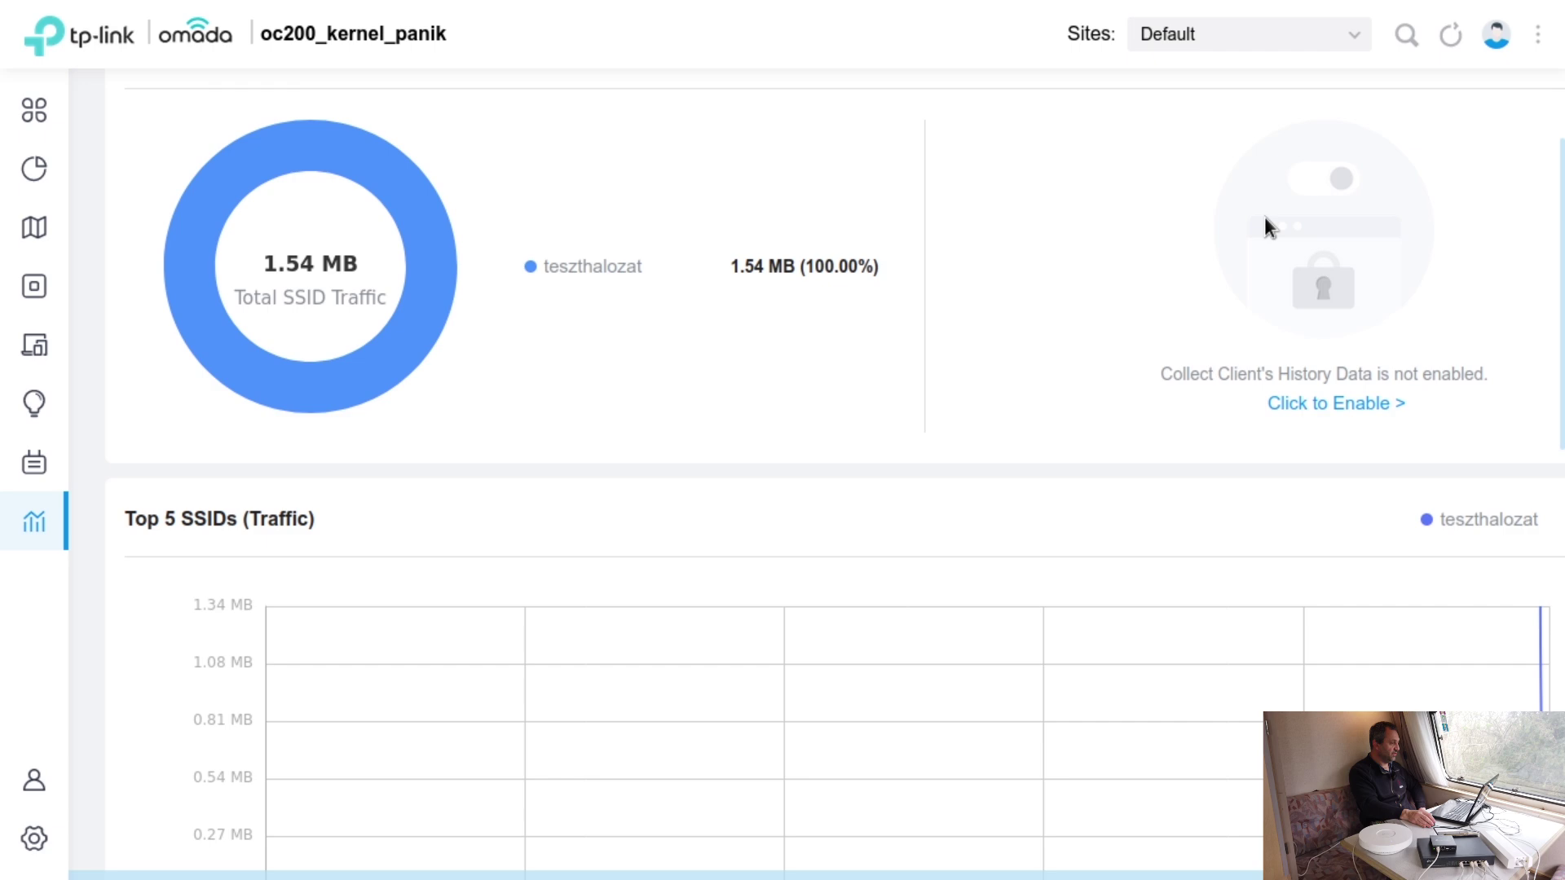
# - Show the Clients report and scroll through its empty client distribution charts
pyautogui.click(888, 107)
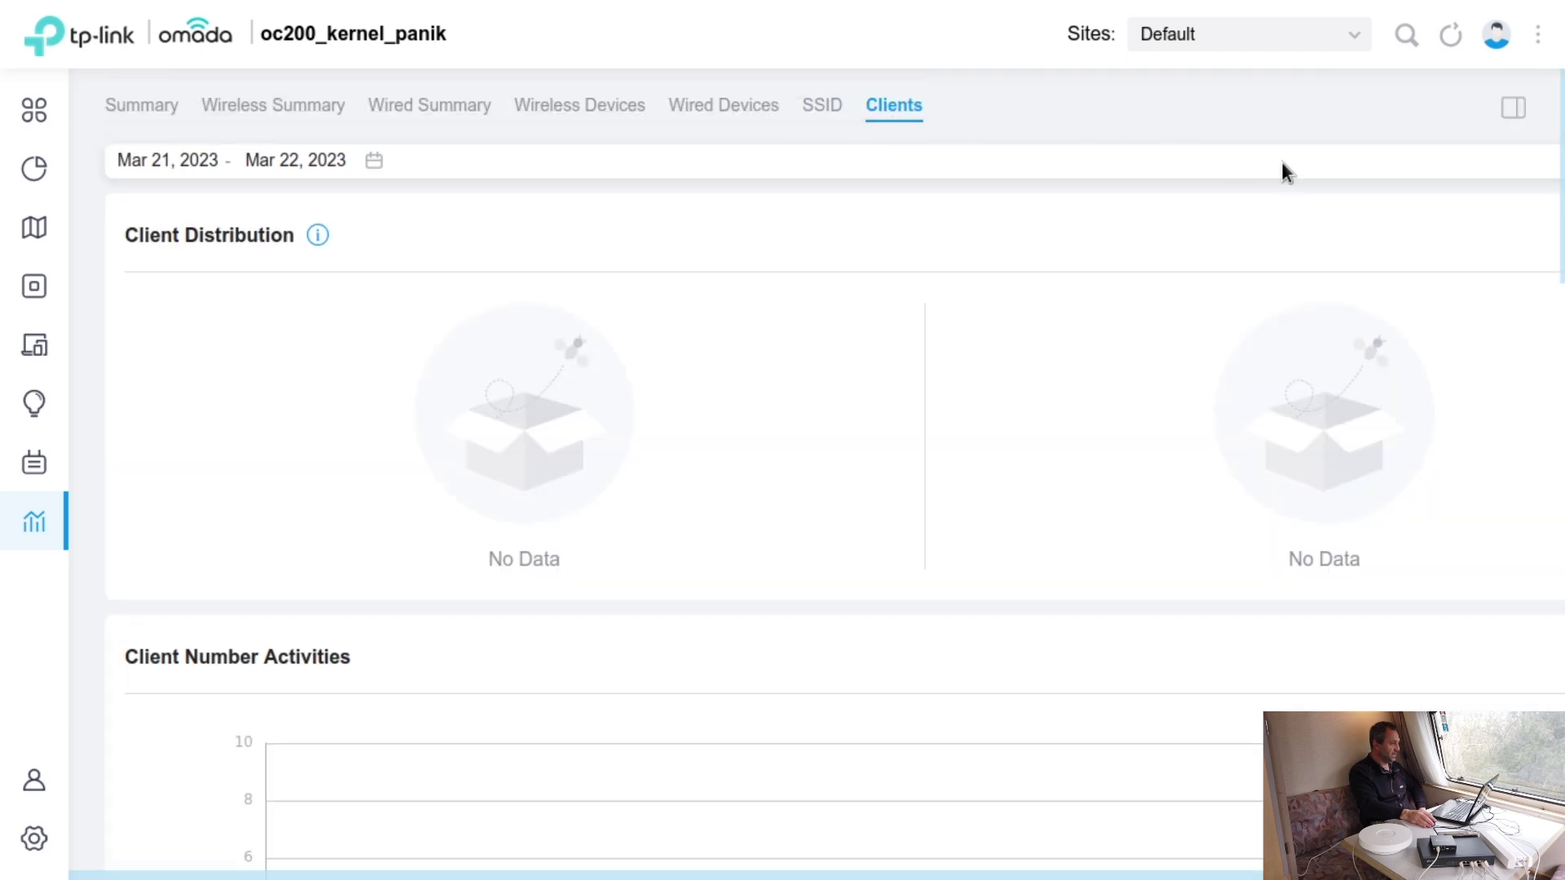
pyautogui.scroll(-17, 1210, 177)
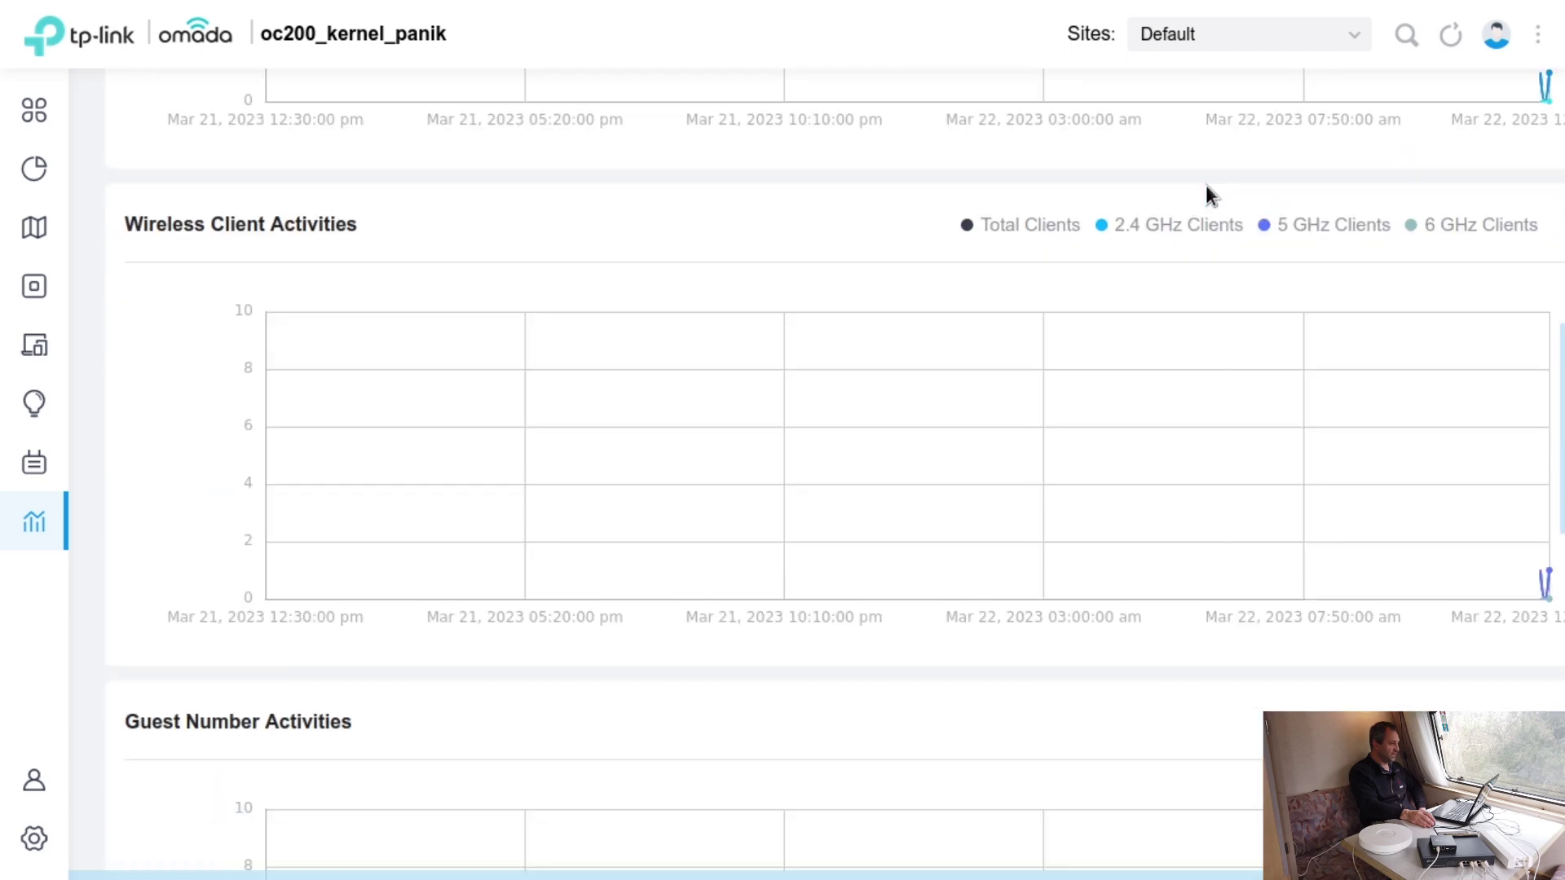
pyautogui.scroll(-10, 1206, 184)
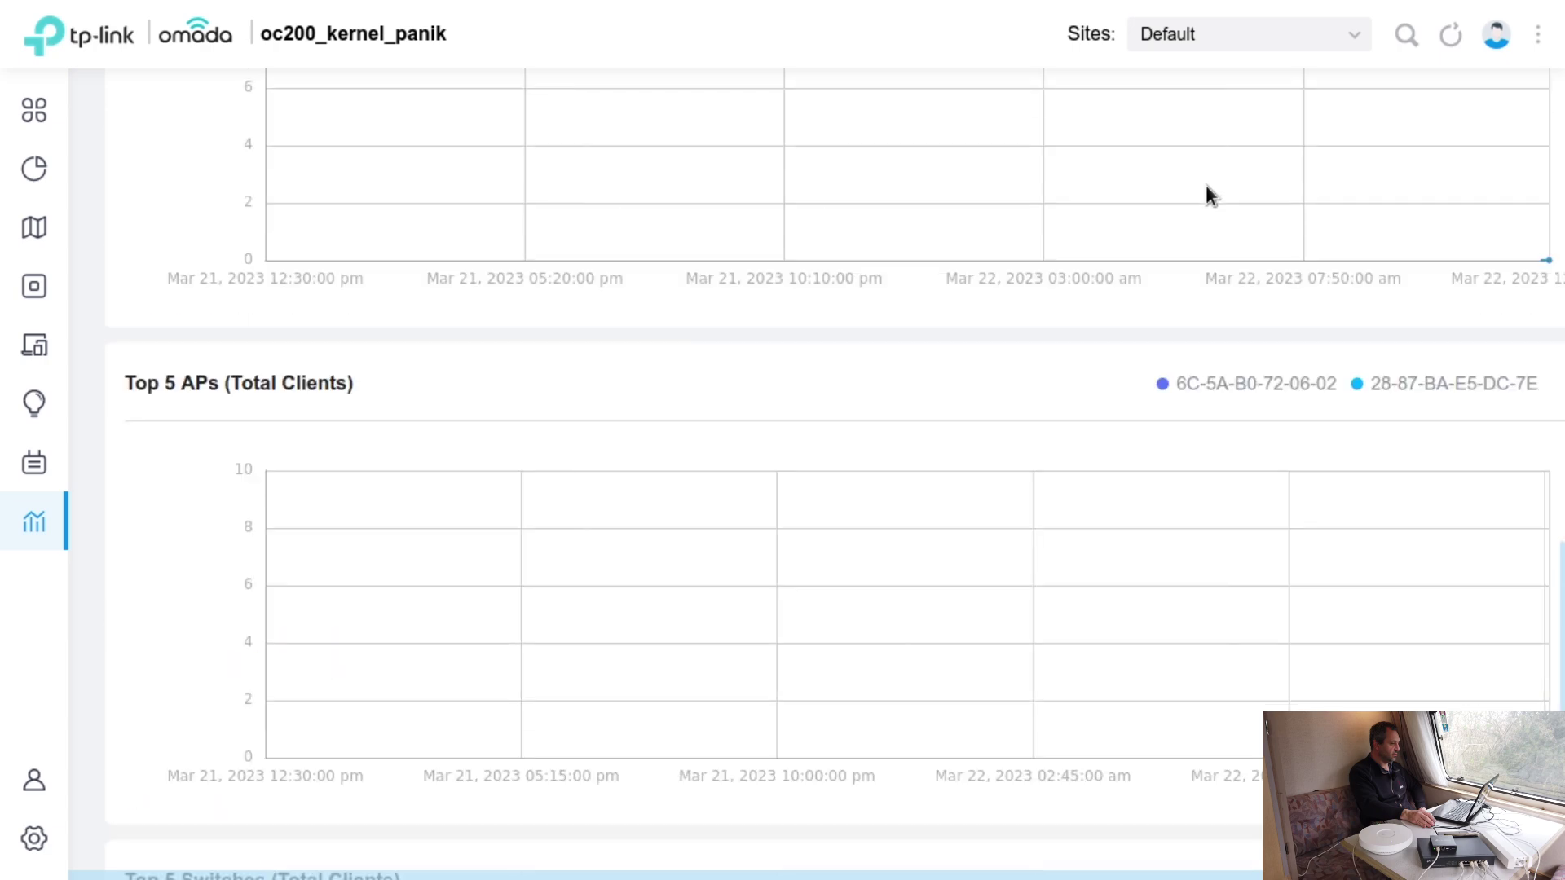
pyautogui.scroll(20, 1208, 188)
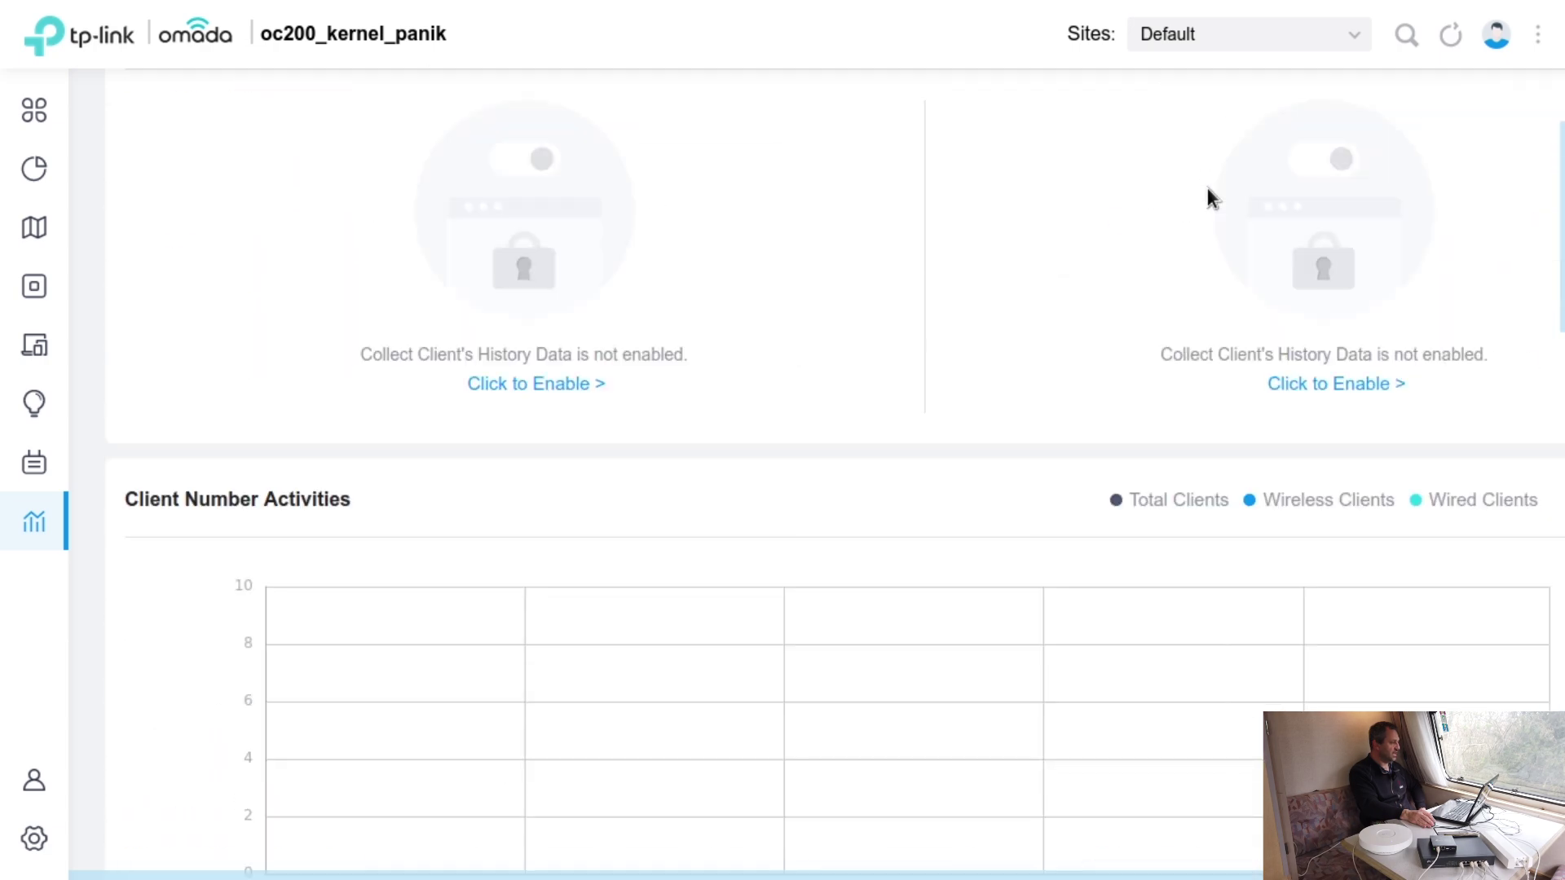
# - Start editing the admin account from the Admin list, then cancel the password prompt unchanged
pyautogui.click(40, 782)
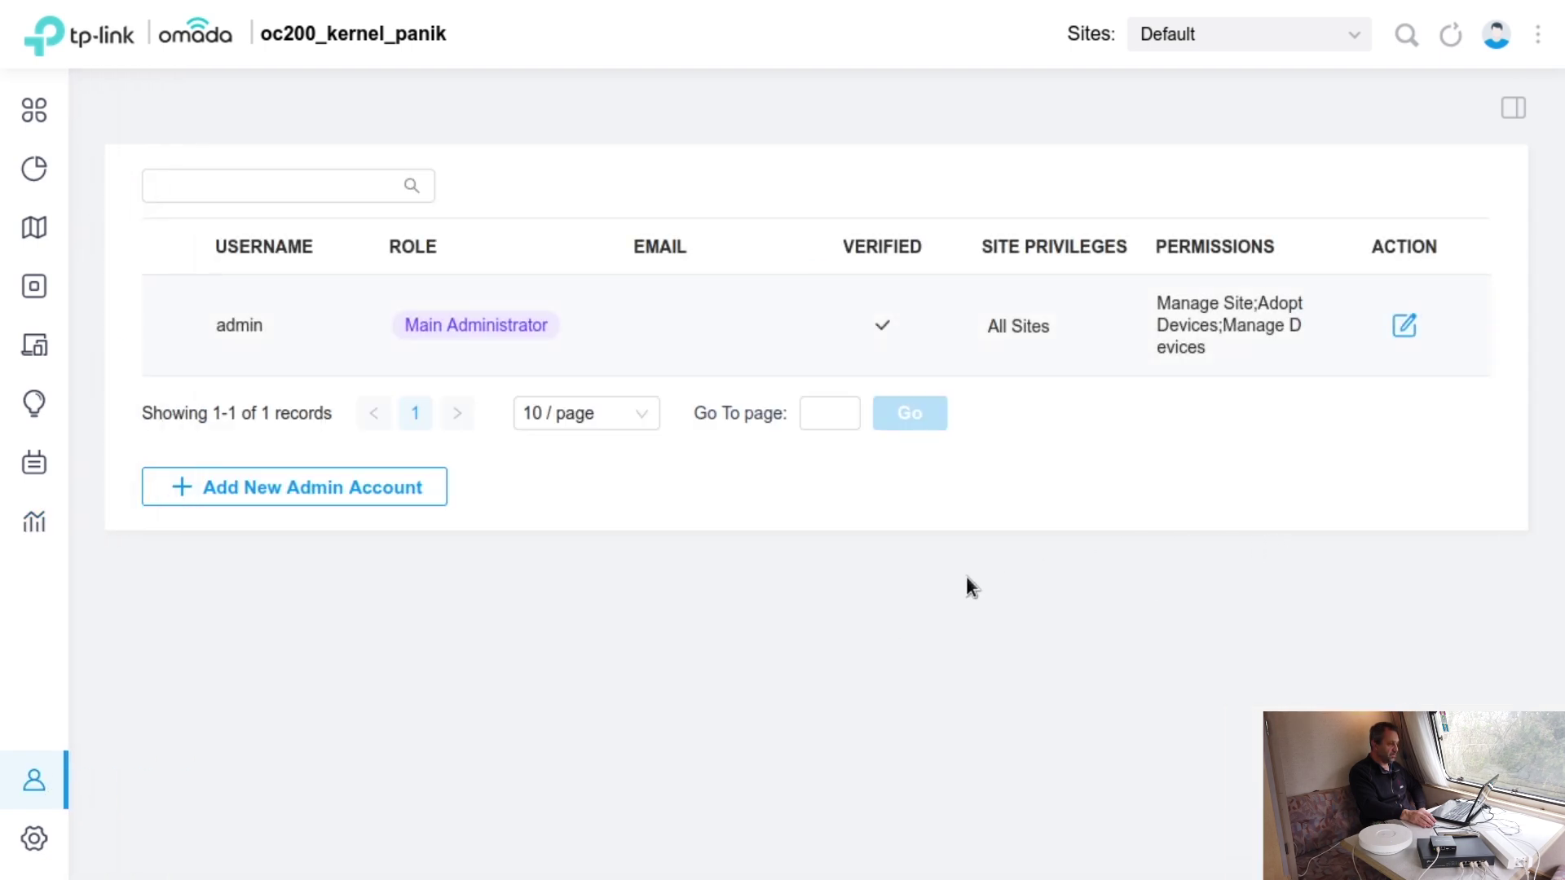
pyautogui.click(1406, 327)
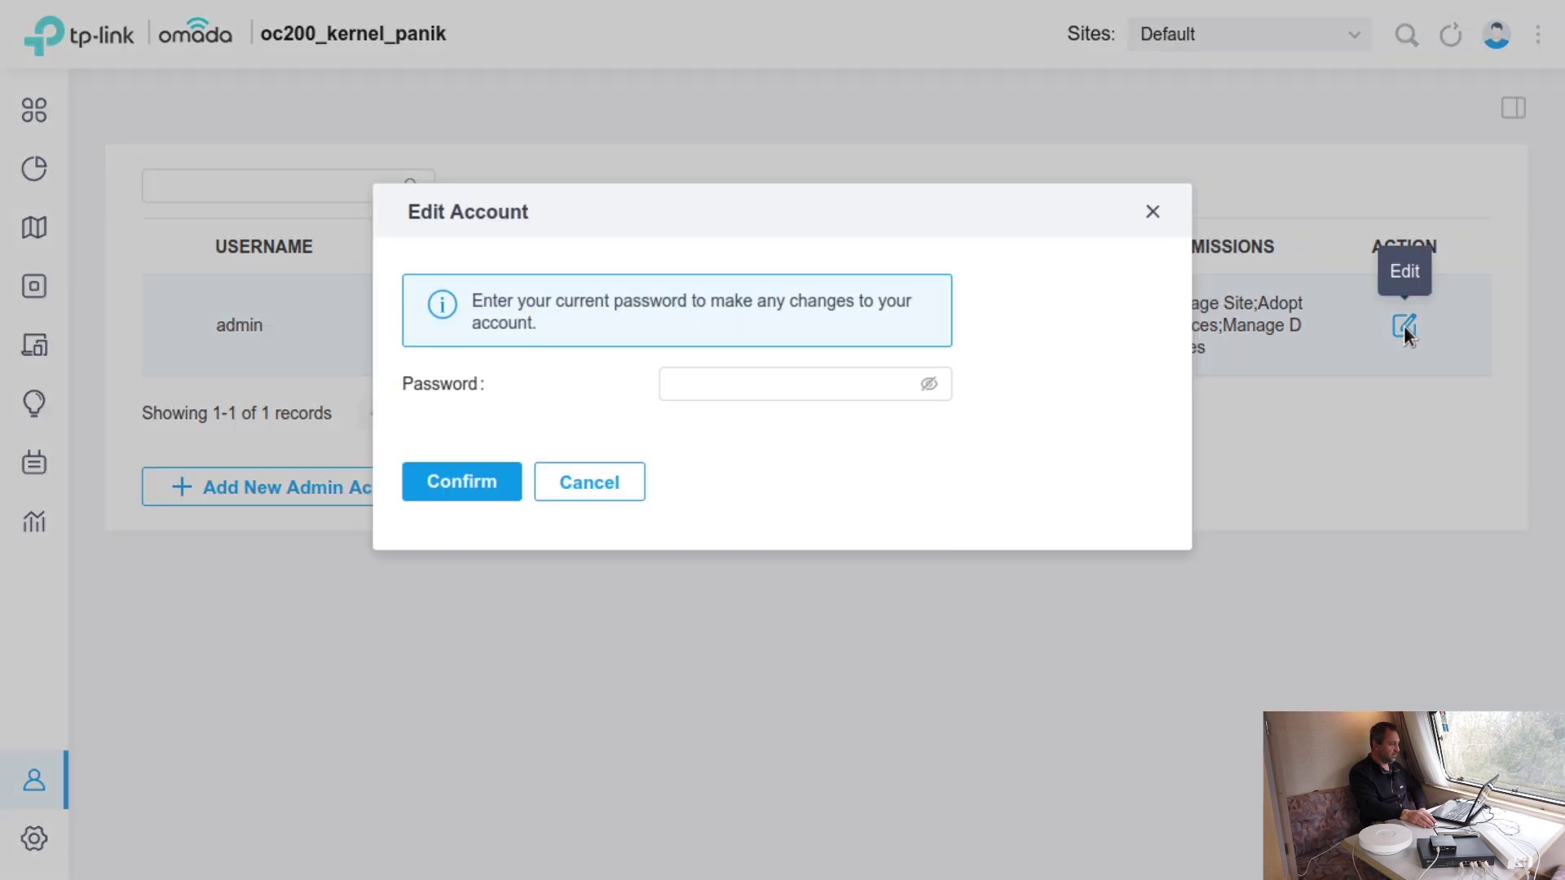
pyautogui.click(622, 483)
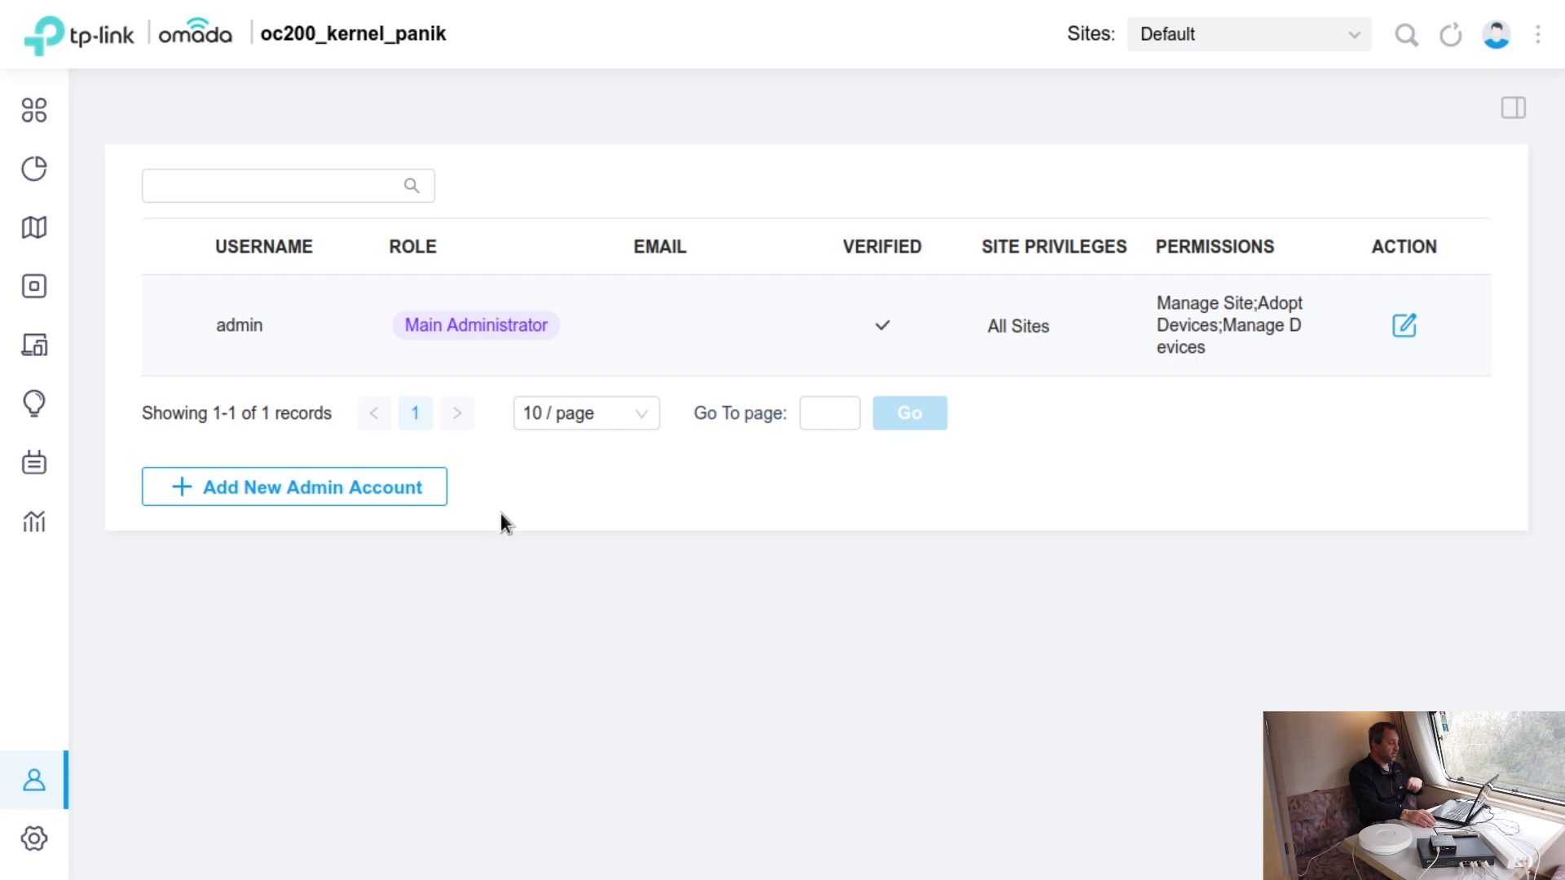
# - Bring up the Site settings and scroll through them
pyautogui.click(48, 841)
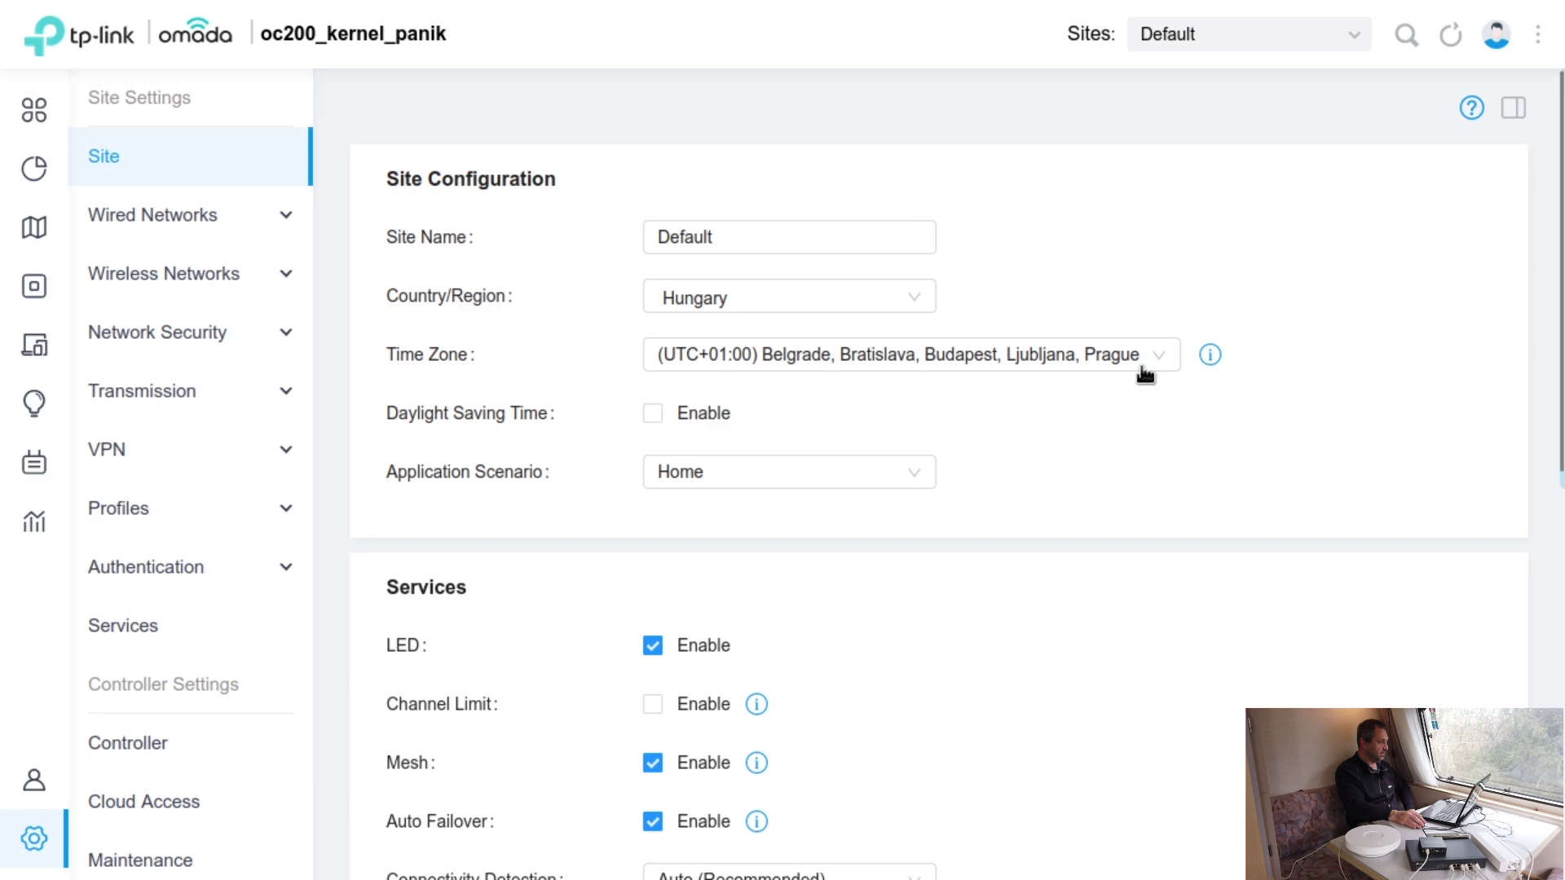
pyautogui.scroll(-5, 1280, 371)
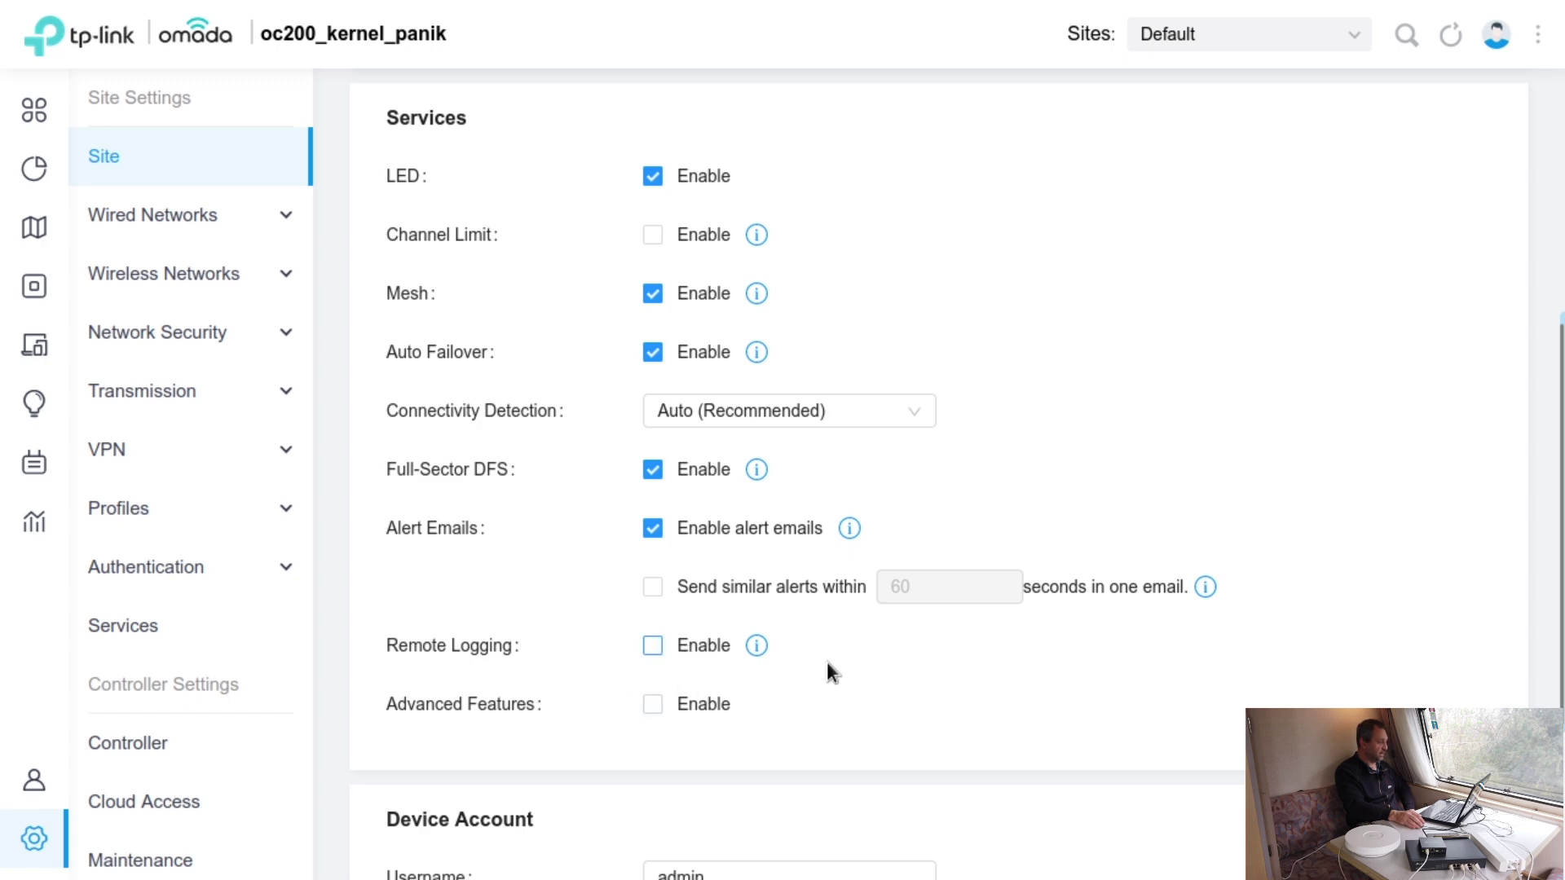
pyautogui.scroll(-3, 1411, 657)
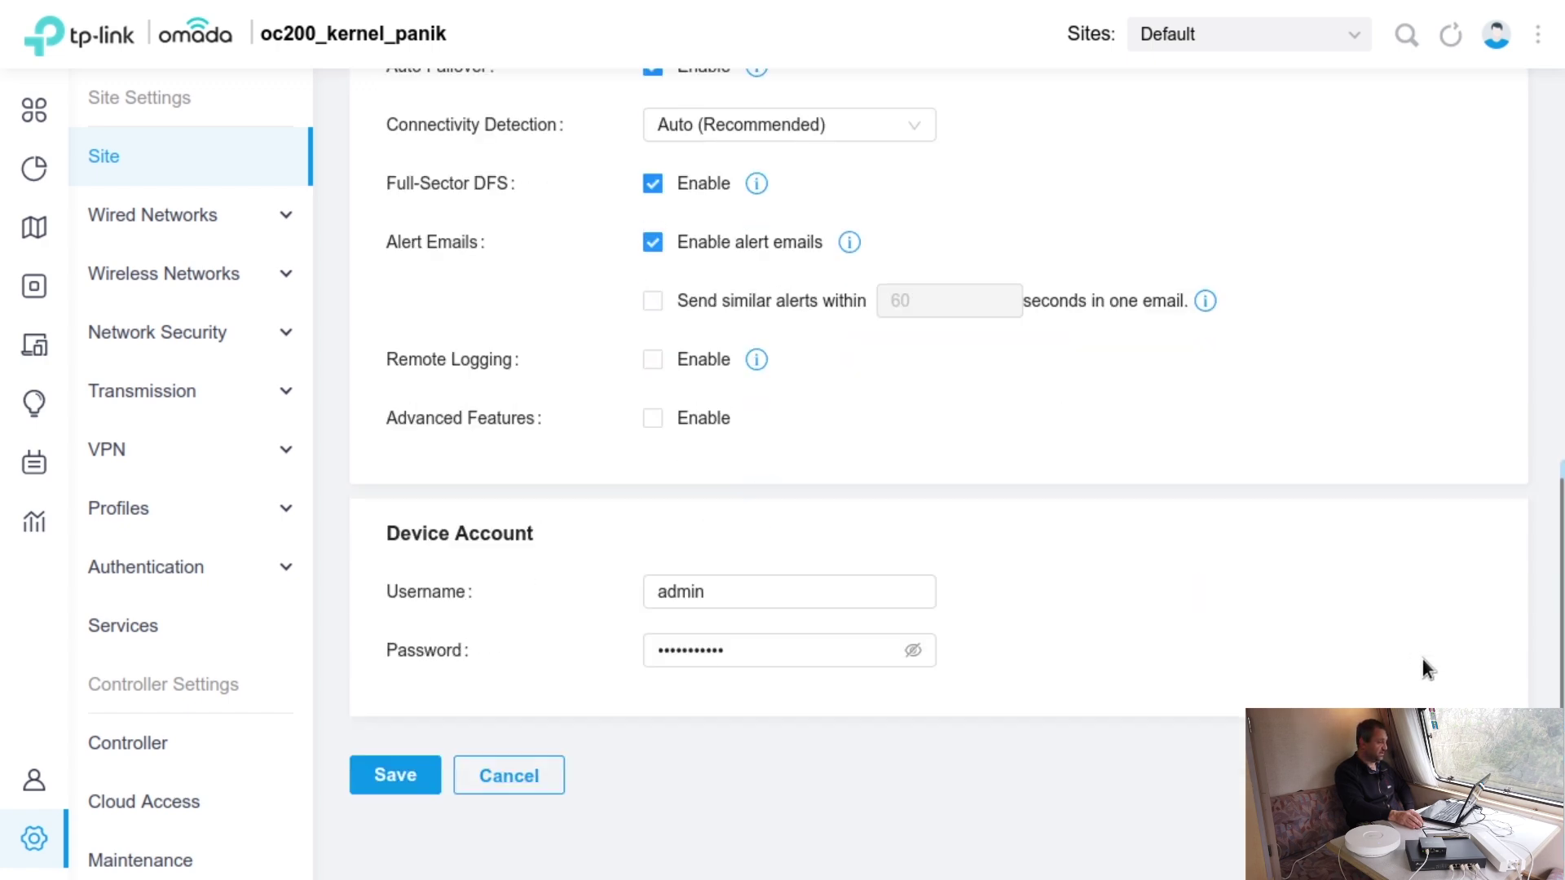
pyautogui.scroll(8, 1422, 657)
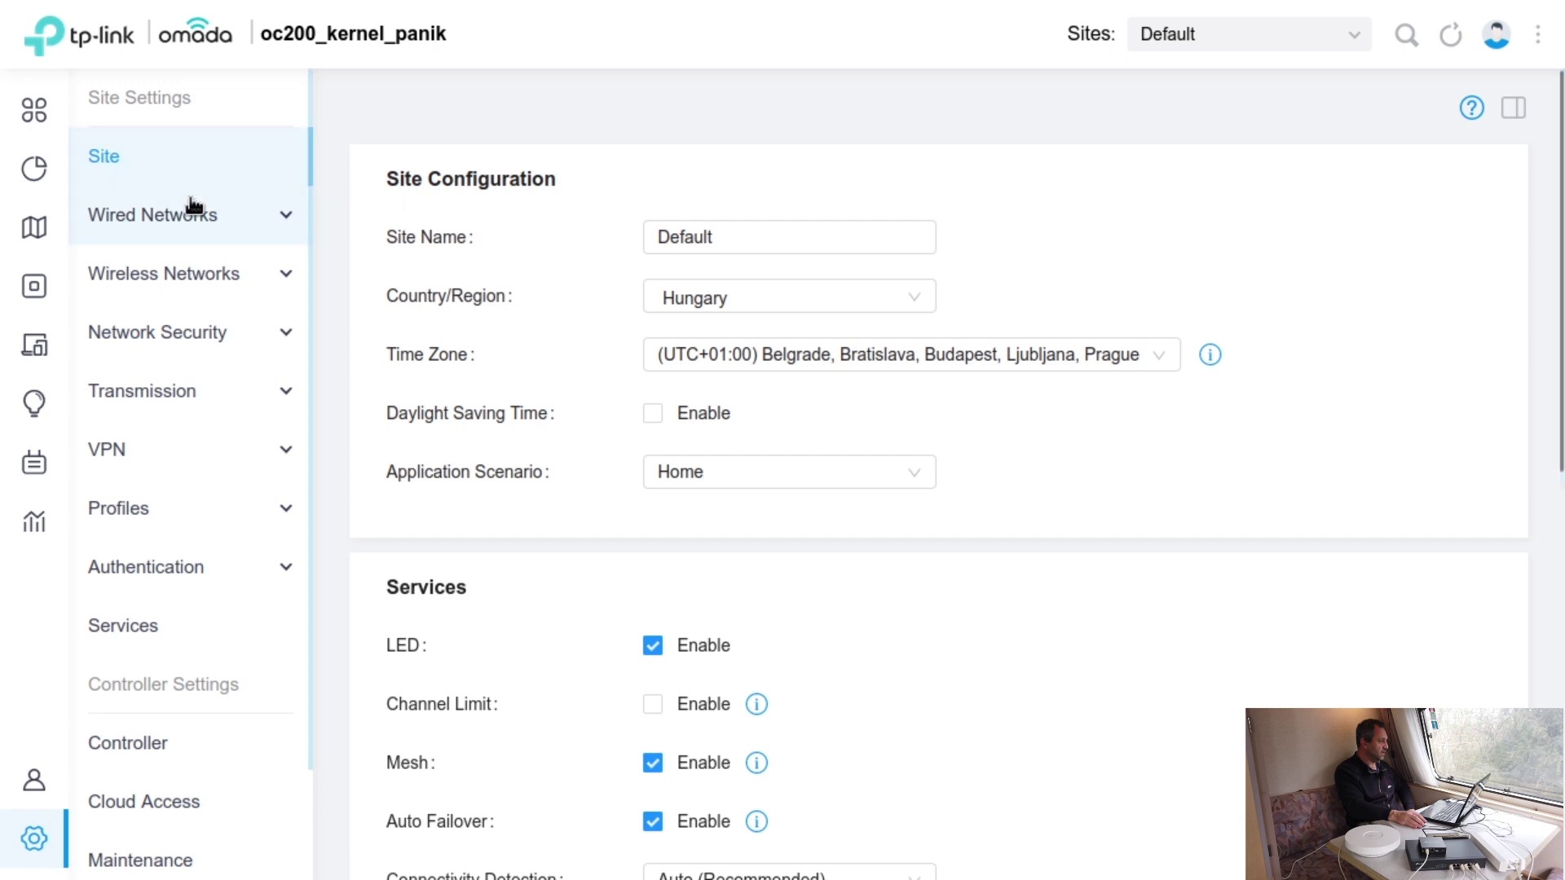
# - View the wired Internet and LAN settings, then the WLAN list with 'teszthalozat'
pyautogui.click(217, 213)
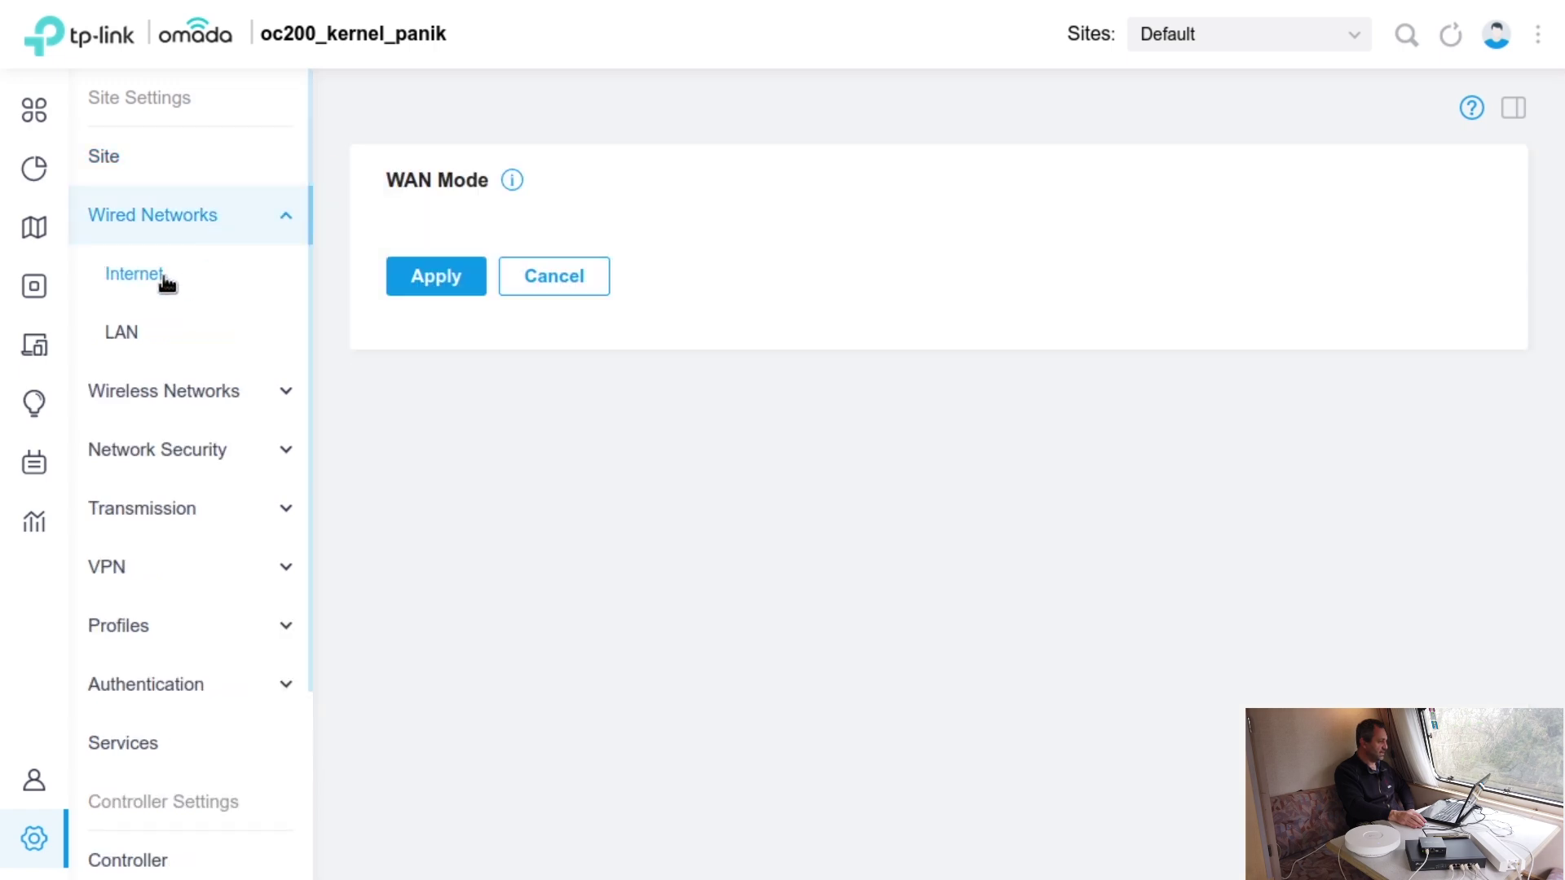
pyautogui.click(147, 342)
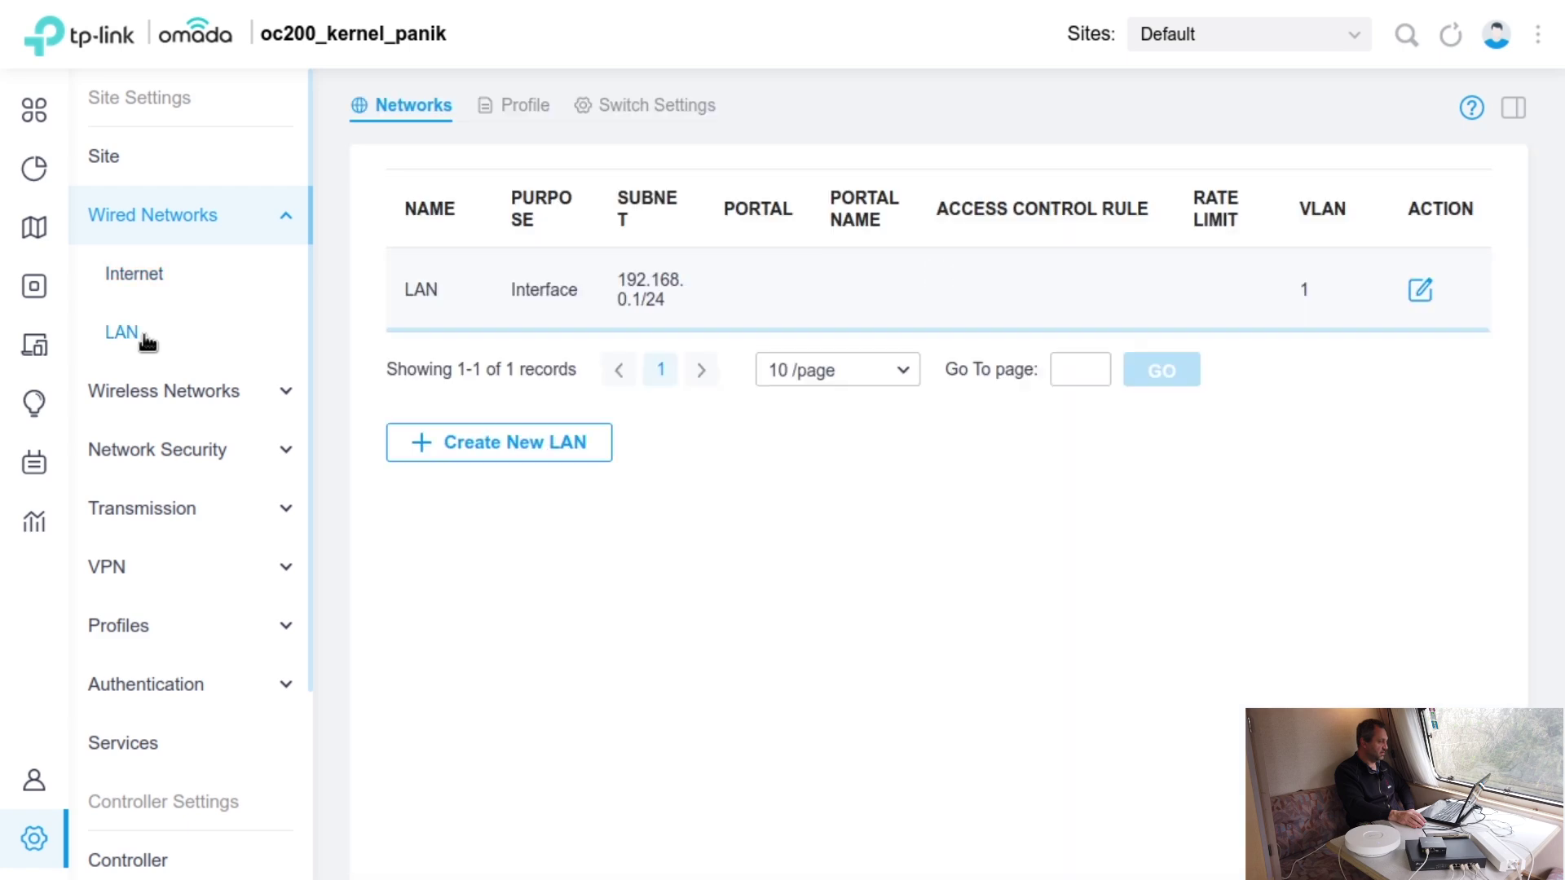
pyautogui.click(1419, 292)
pyautogui.click(229, 393)
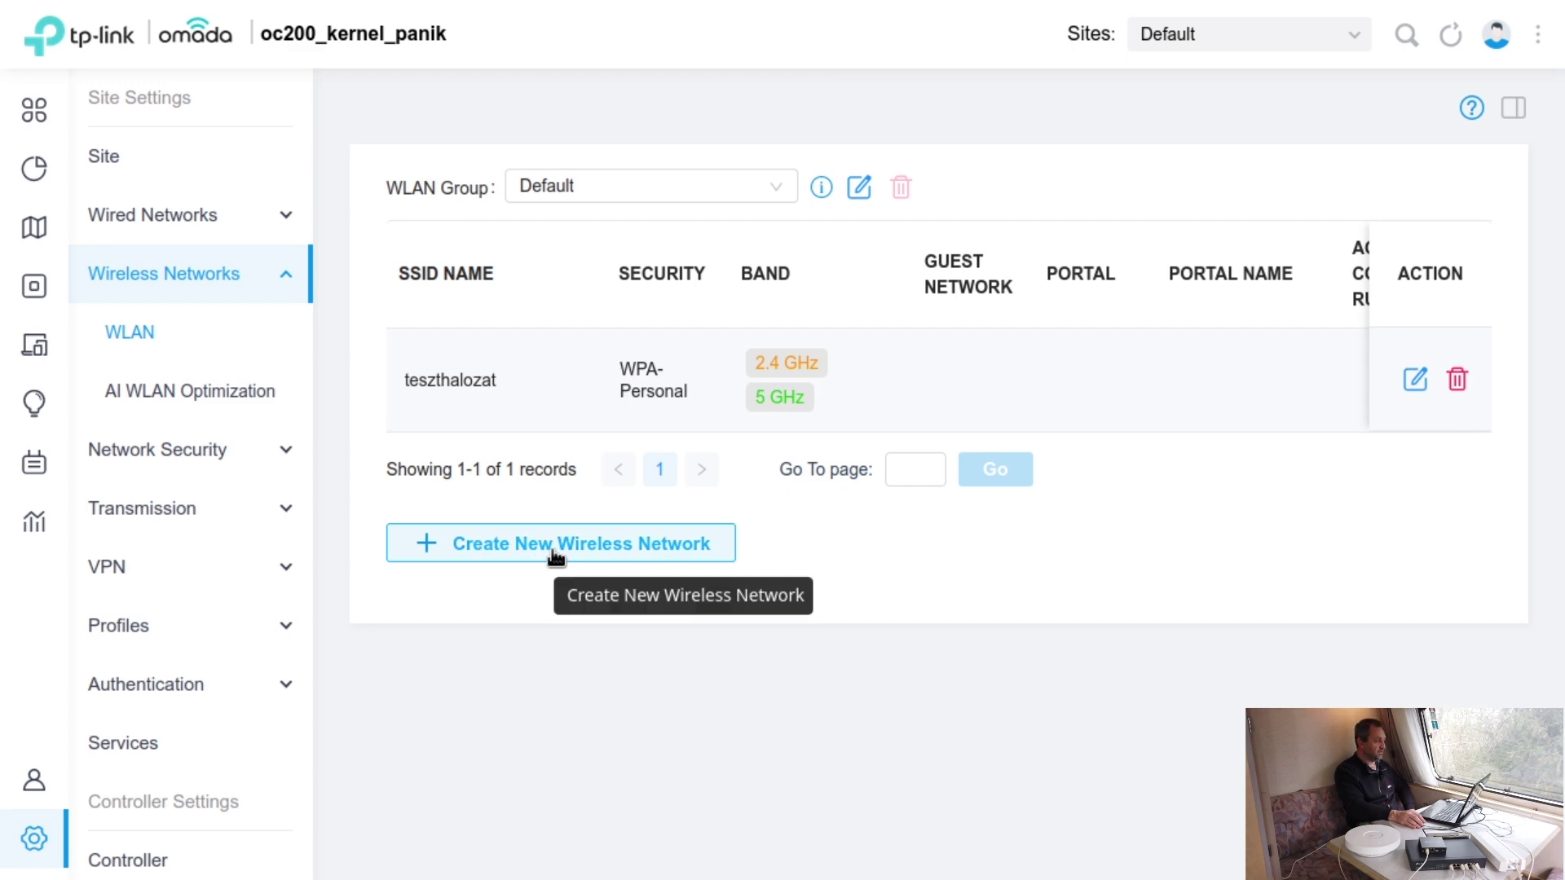
# - Edit the teszthalozat network and expand its Advanced Settings and WLAN Schedule options
pyautogui.click(1414, 379)
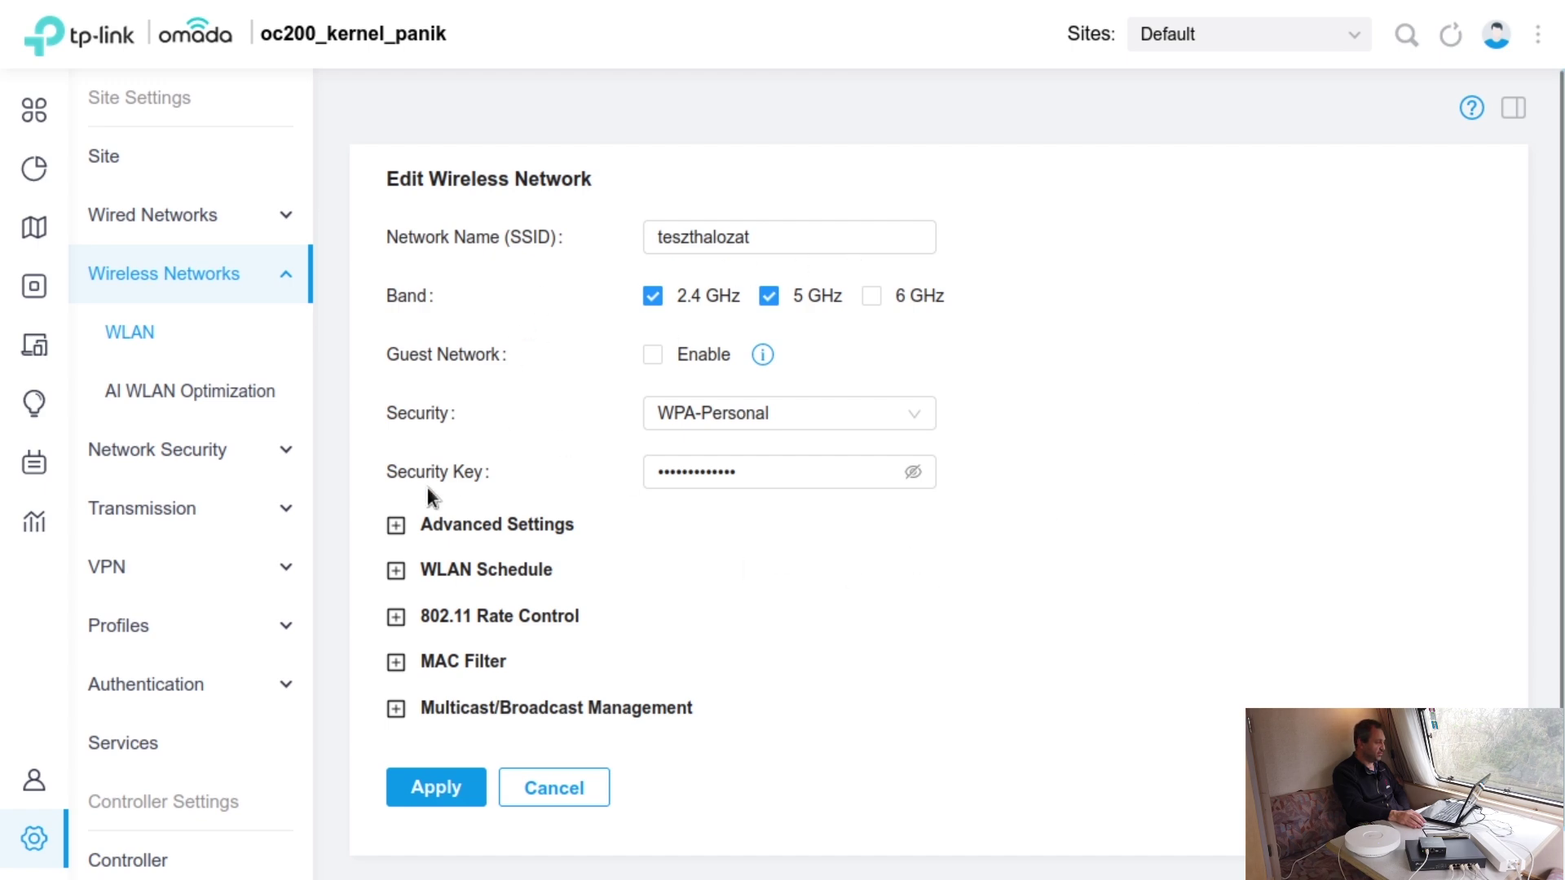
pyautogui.click(426, 526)
pyautogui.scroll(-3, 1338, 486)
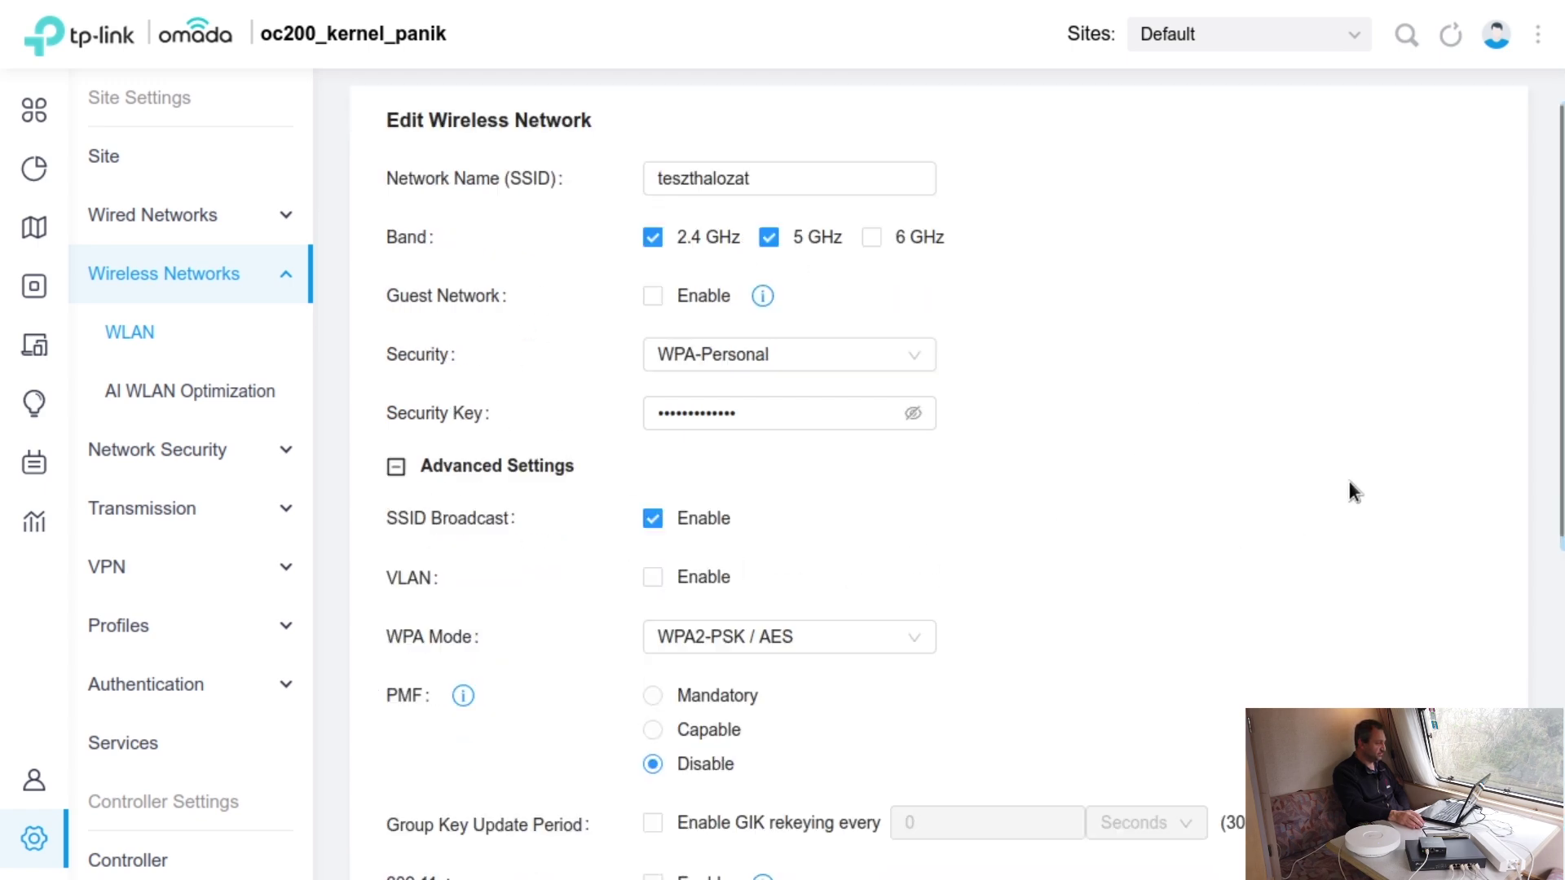
pyautogui.scroll(-2, 1356, 477)
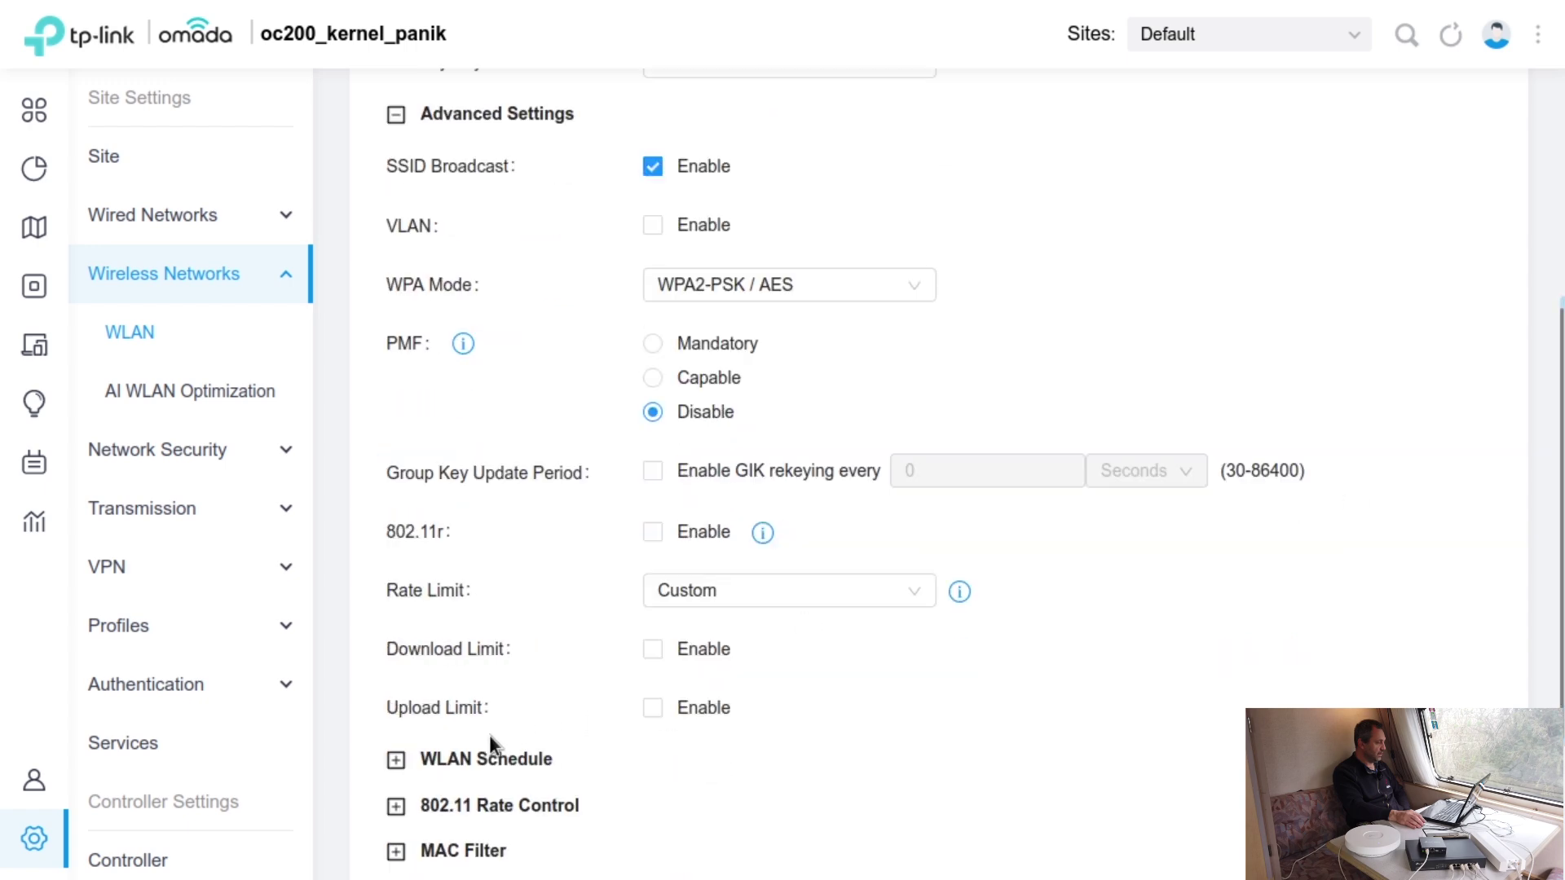
pyautogui.click(506, 759)
pyautogui.scroll(-2, 513, 717)
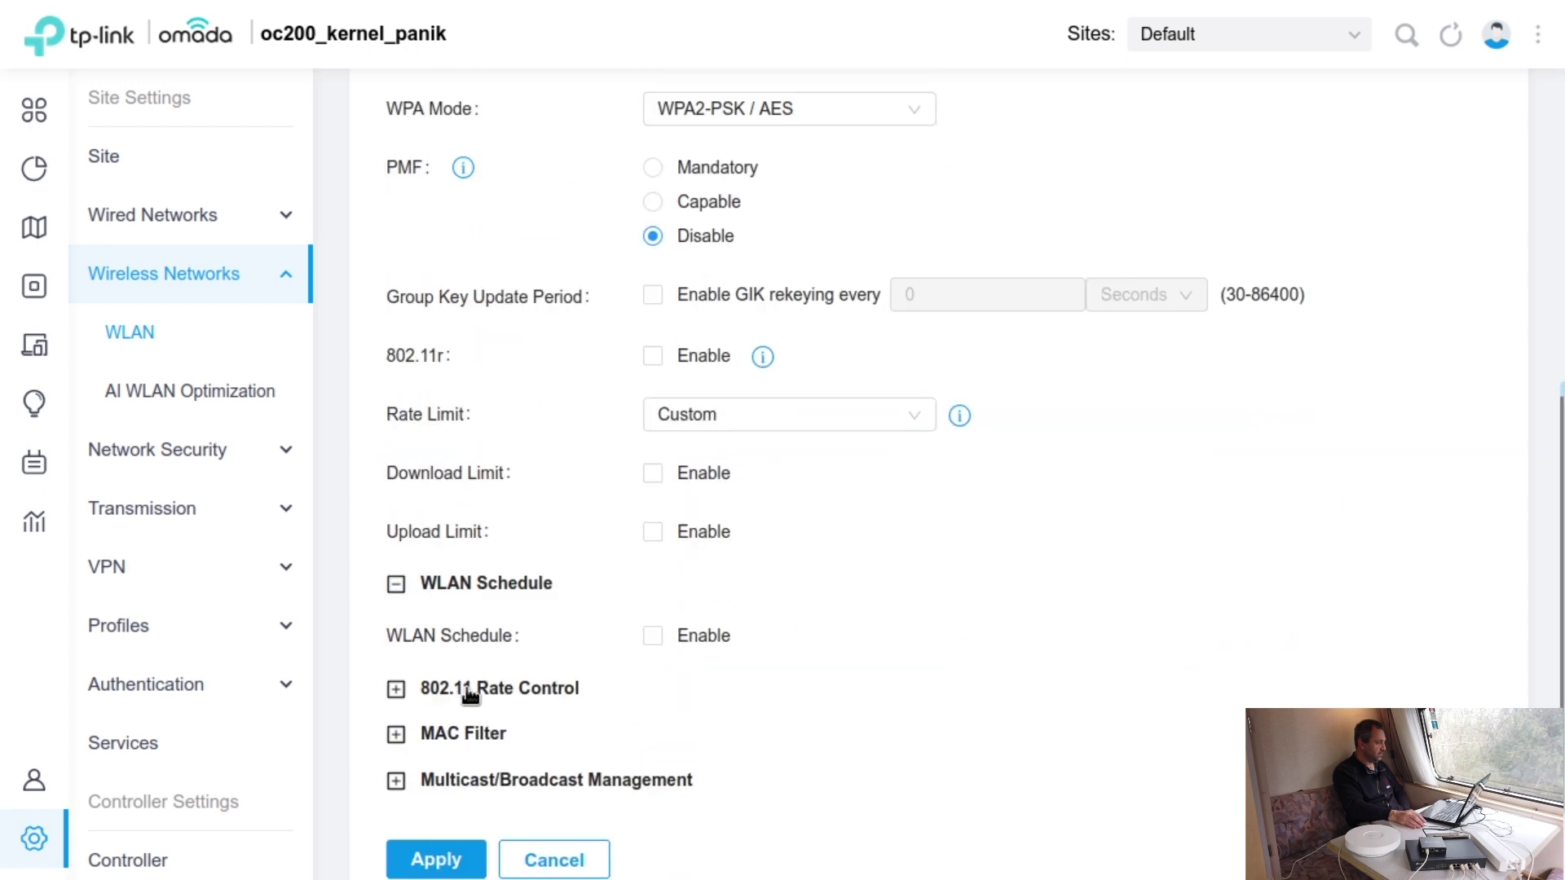
# - Expand 802.11 Rate Control, MAC Filter and Multicast options, then view the empty Gateway ACL table
pyautogui.click(469, 689)
pyautogui.scroll(-2, 1255, 494)
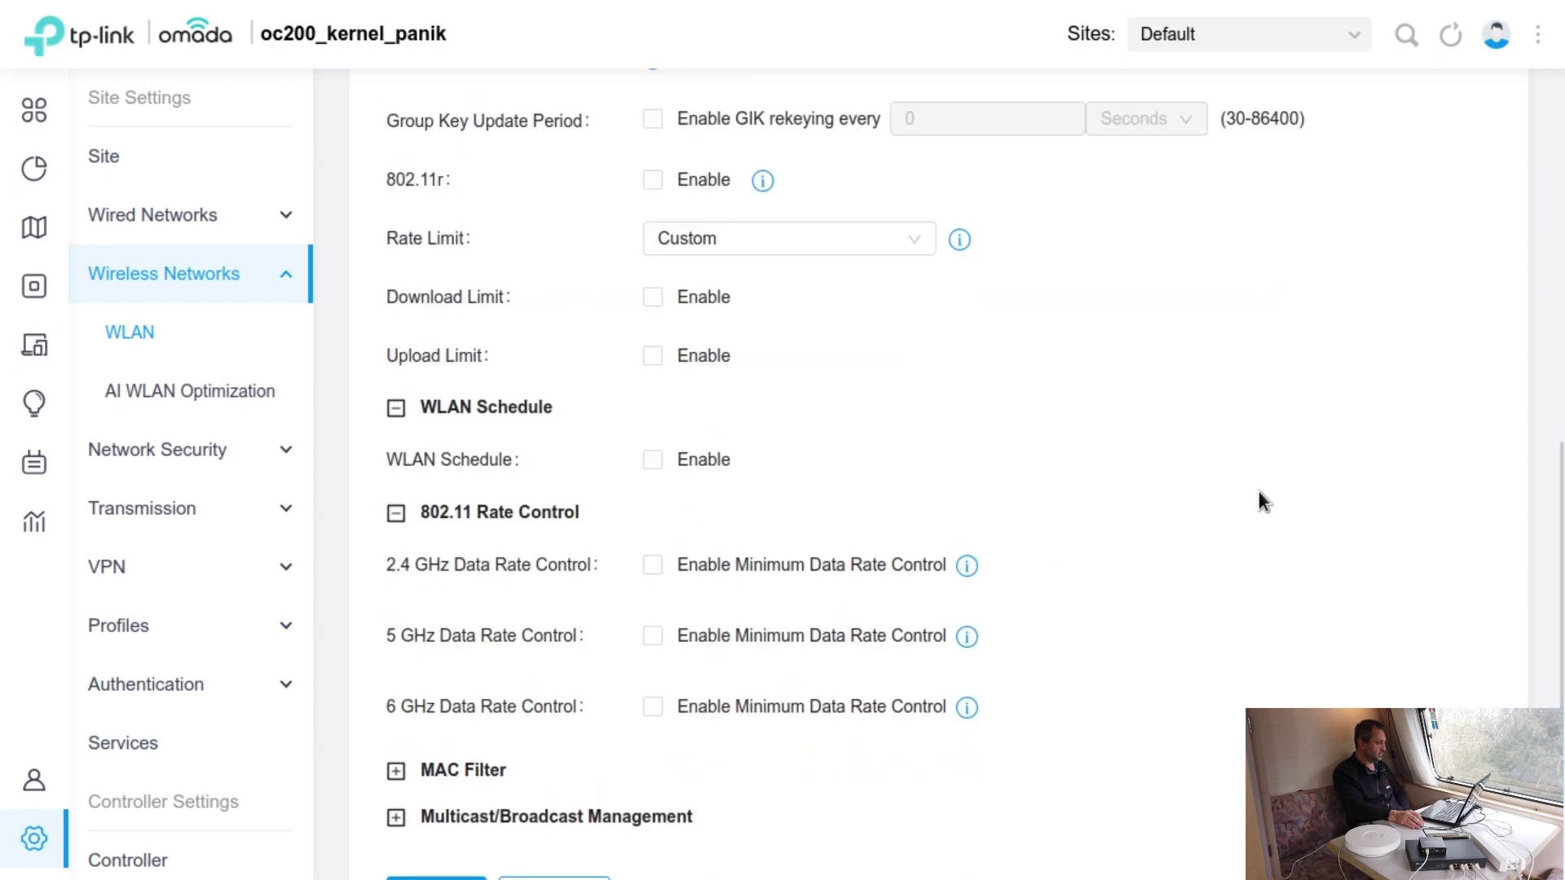
pyautogui.scroll(-2, 1258, 490)
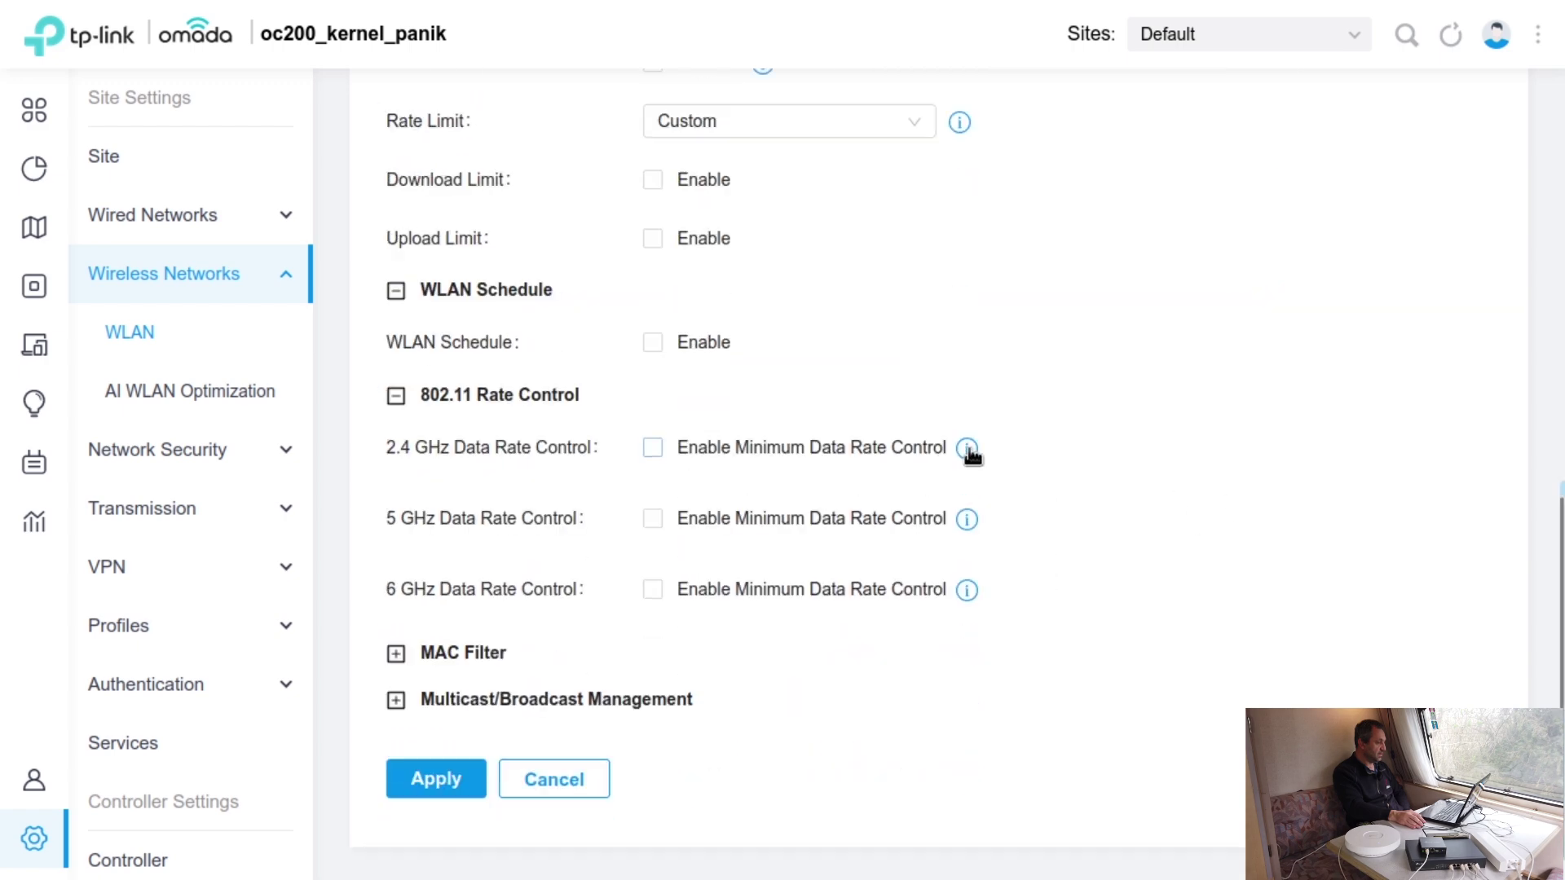
pyautogui.moveTo(969, 453)
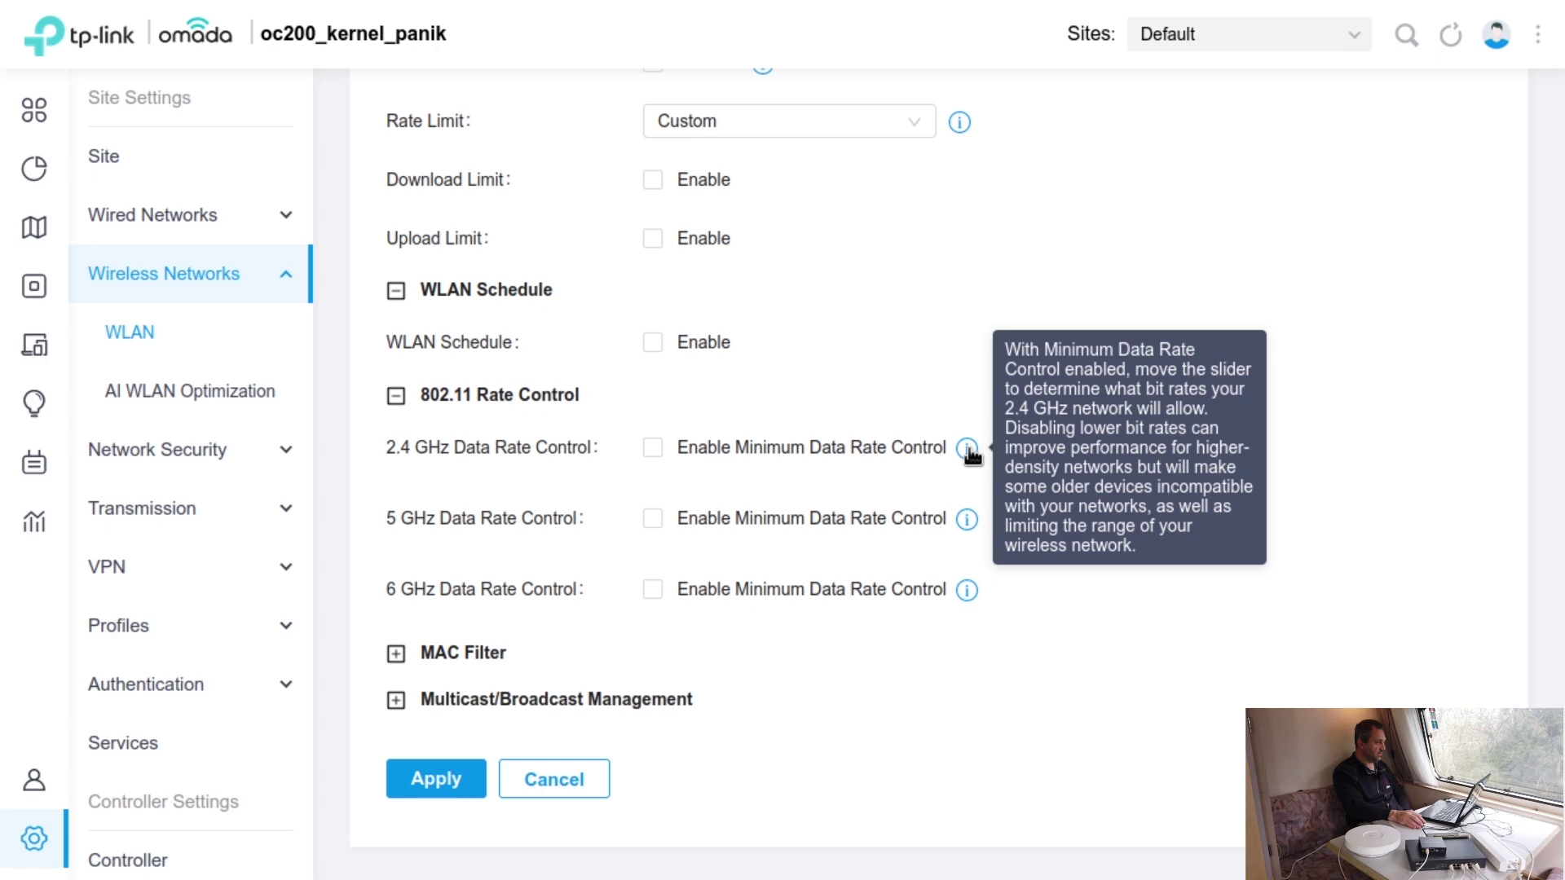
pyautogui.click(477, 656)
pyautogui.scroll(-2, 1100, 644)
pyautogui.click(602, 656)
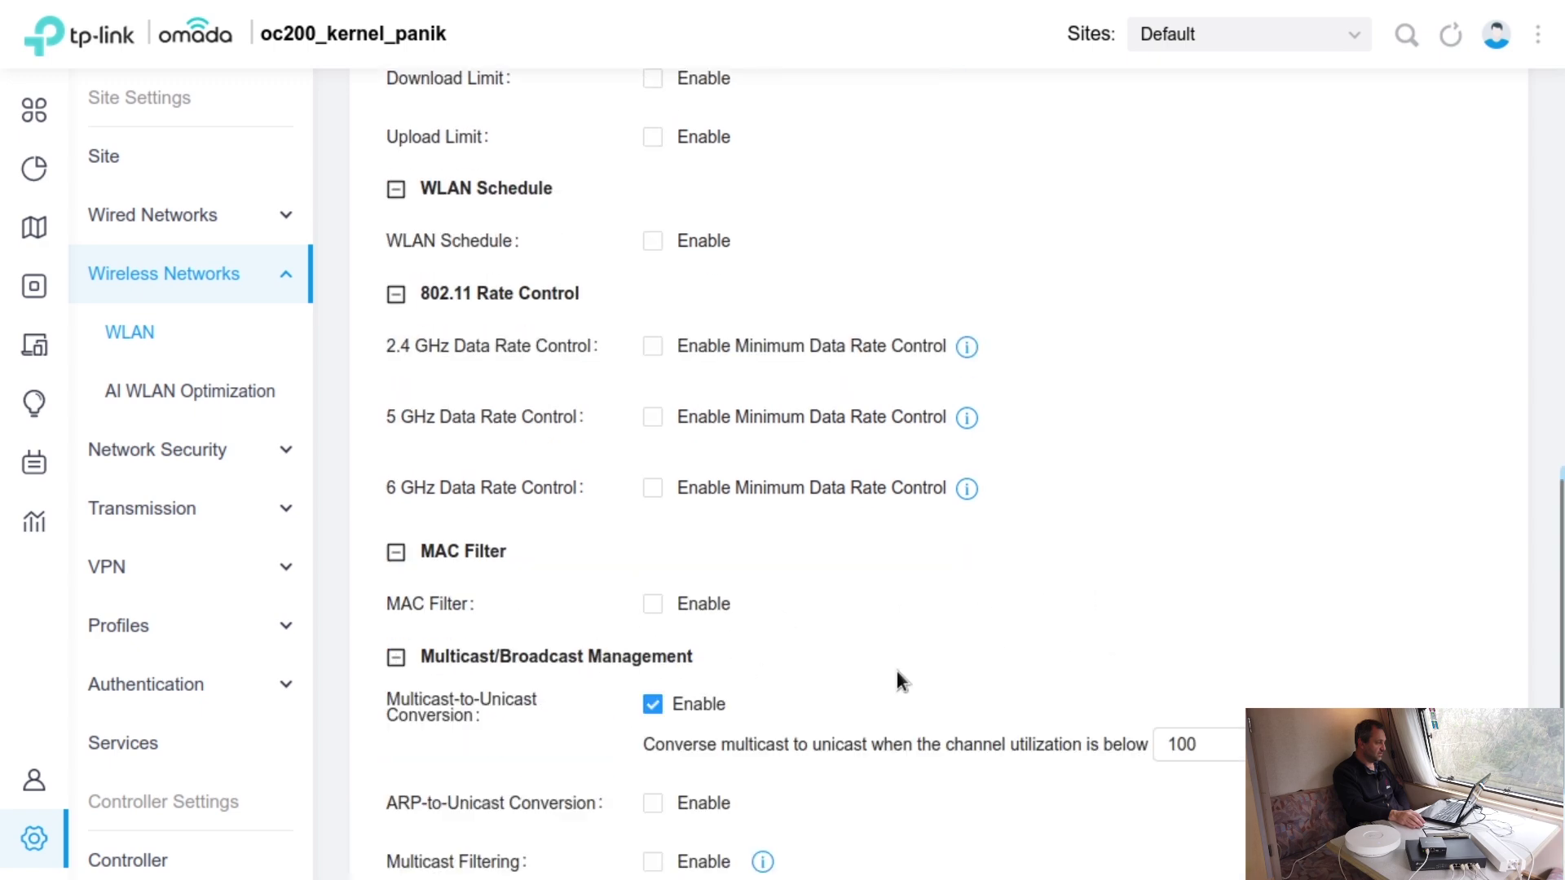
pyautogui.scroll(-3, 1167, 682)
pyautogui.scroll(5, 469, 387)
pyautogui.click(157, 449)
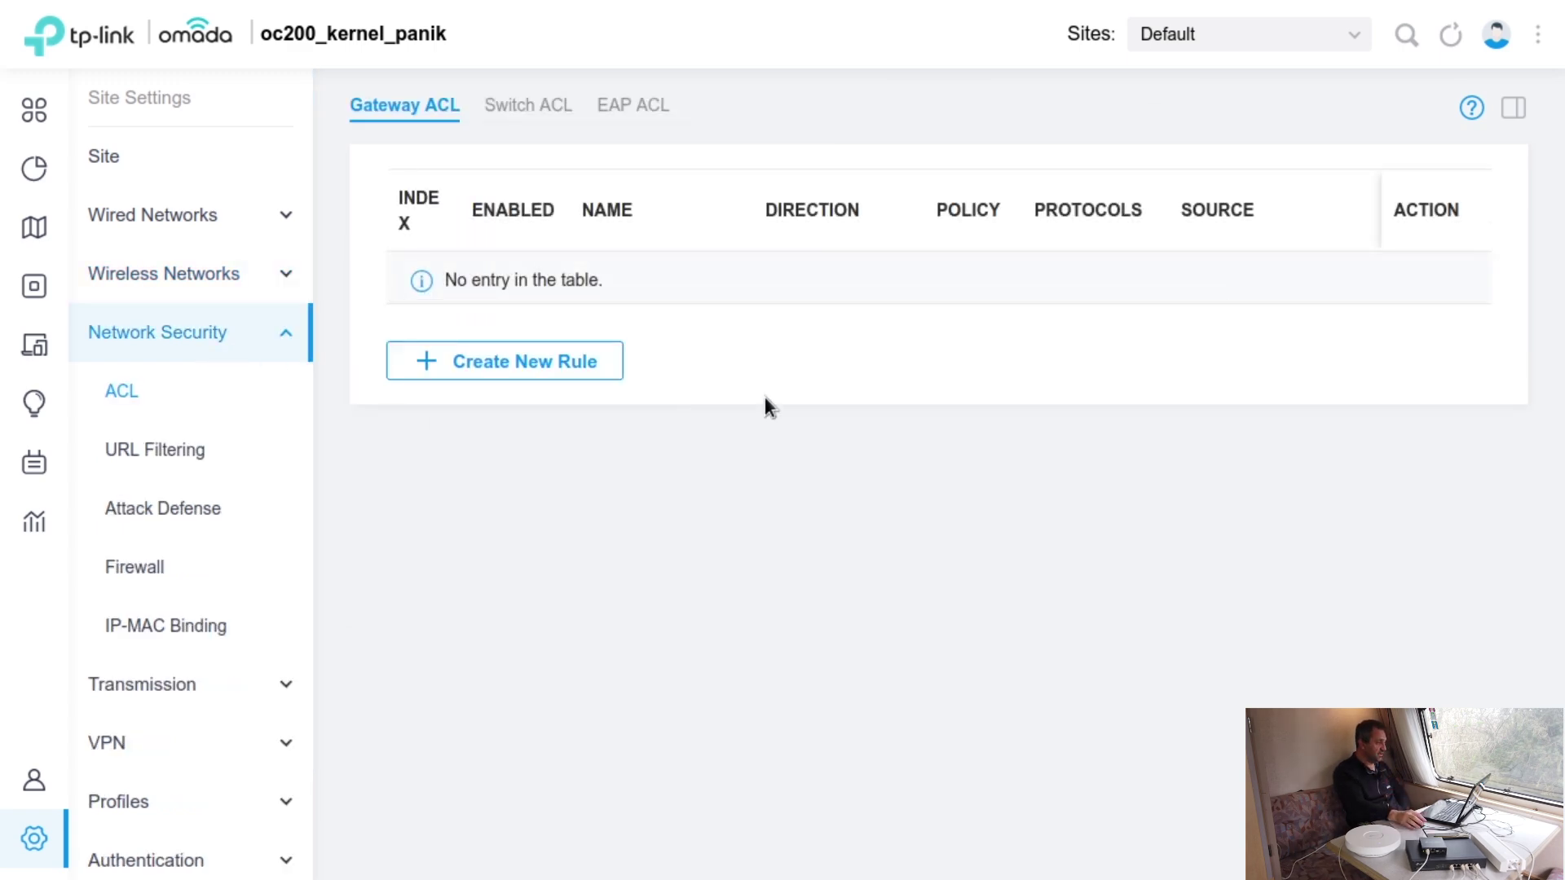
# - Review URL Filtering and Attack Defense, then the Firewall state timeouts (ICMP 30 s, TCP Established 7440 s)
pyautogui.click(230, 455)
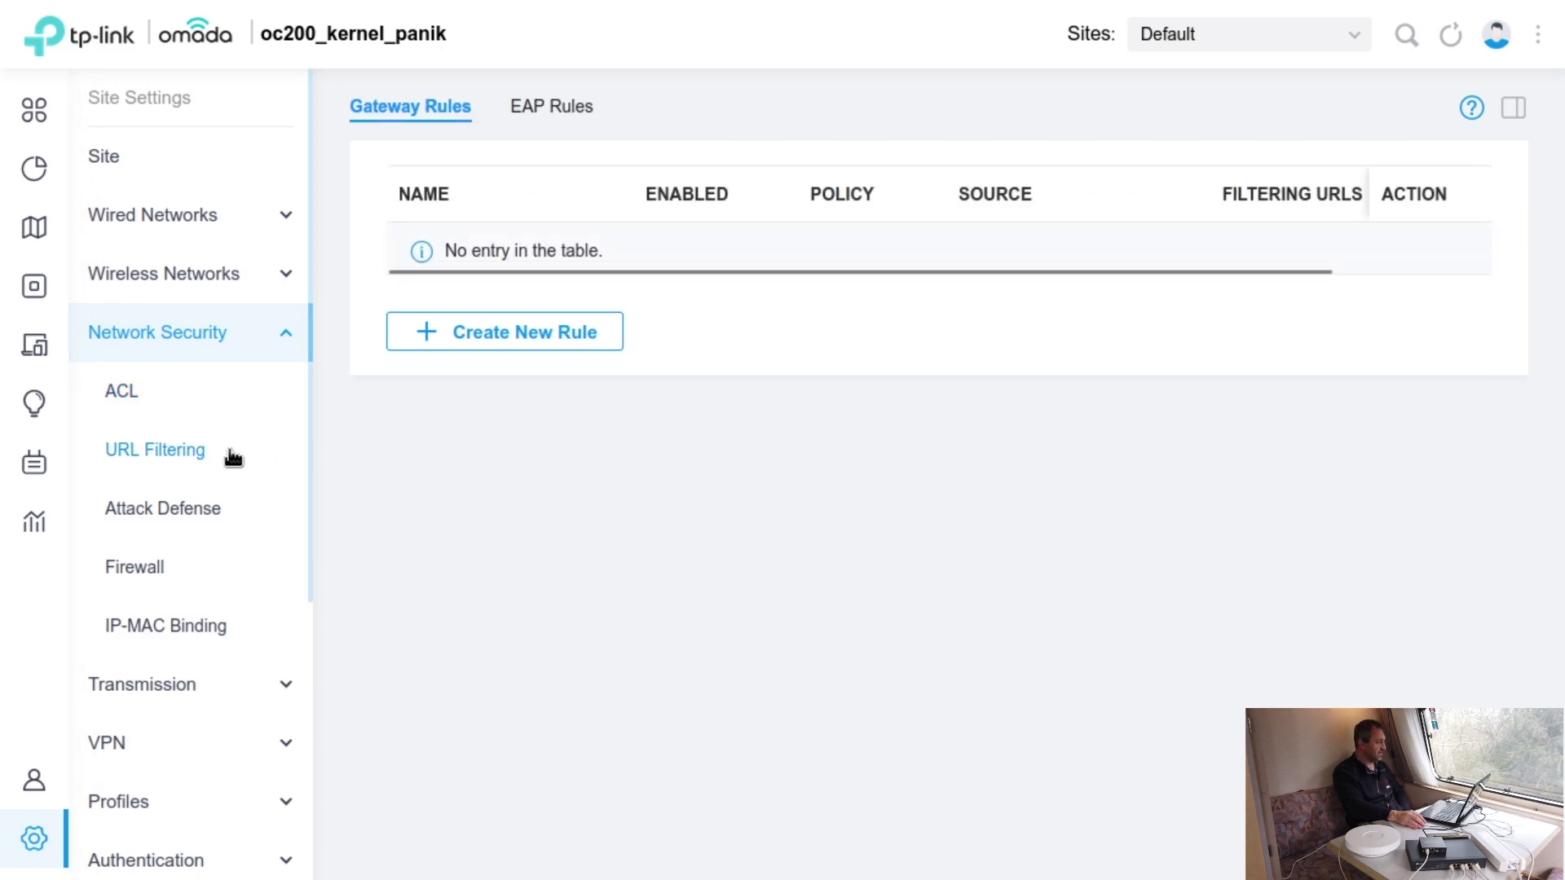
pyautogui.click(208, 526)
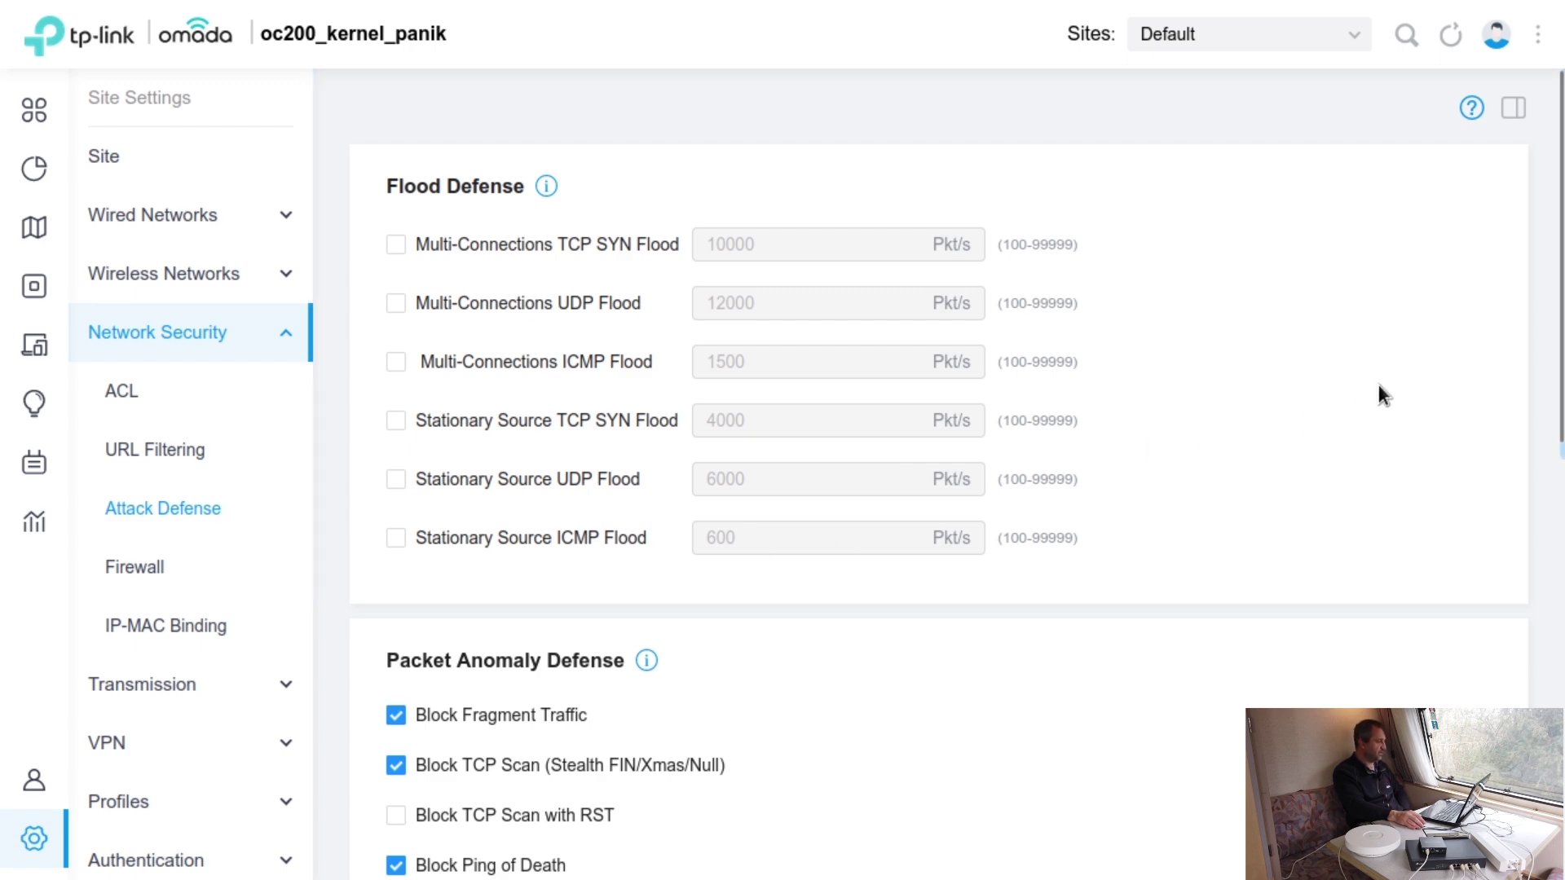
pyautogui.scroll(-1, 1368, 377)
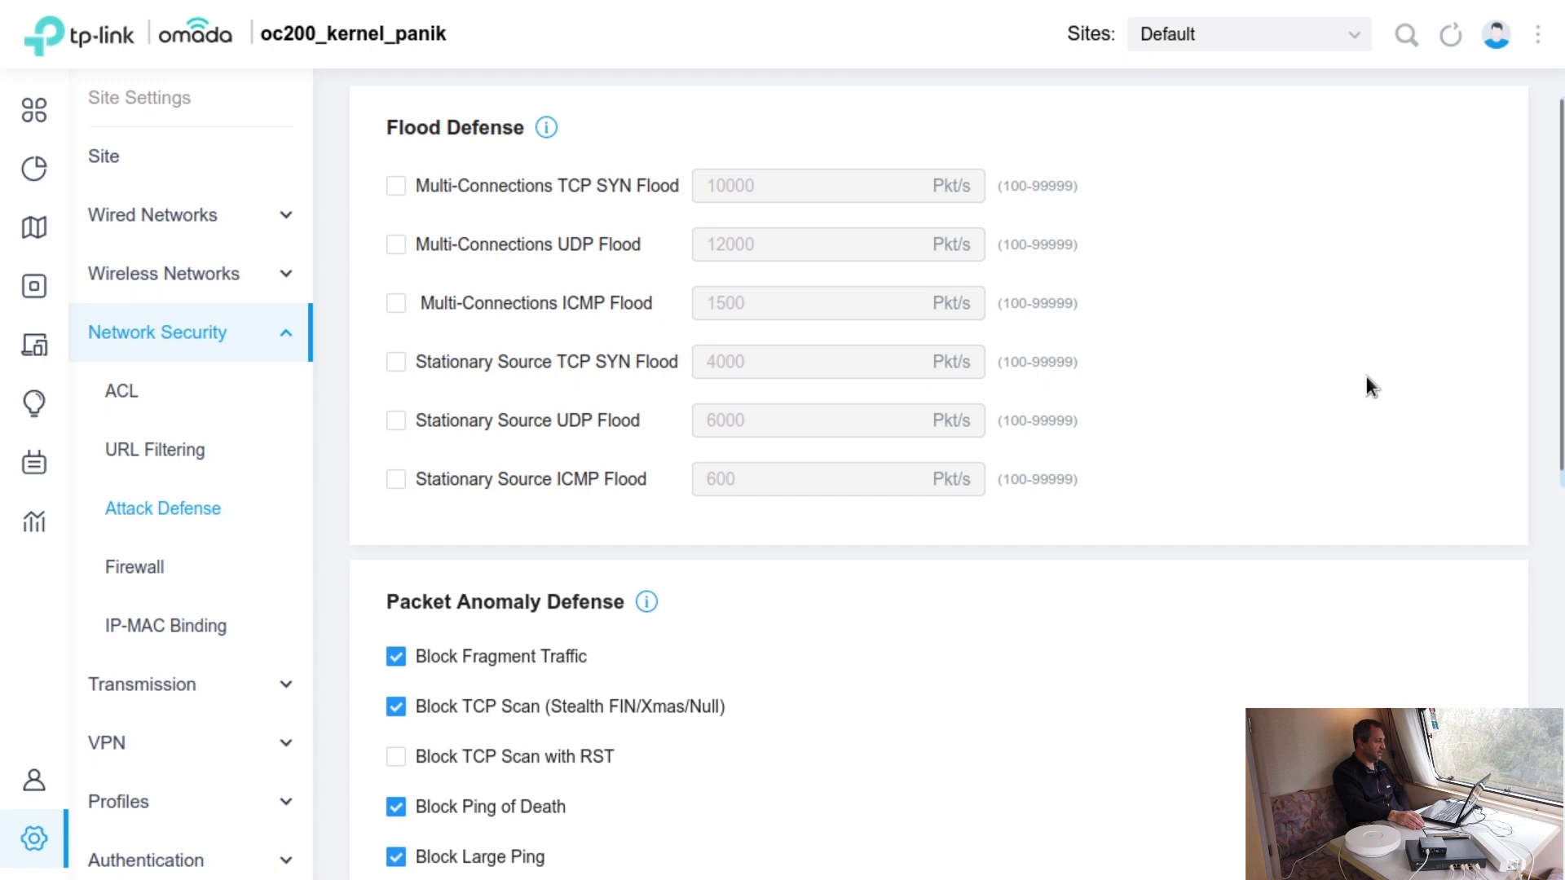
pyautogui.scroll(-2, 1366, 375)
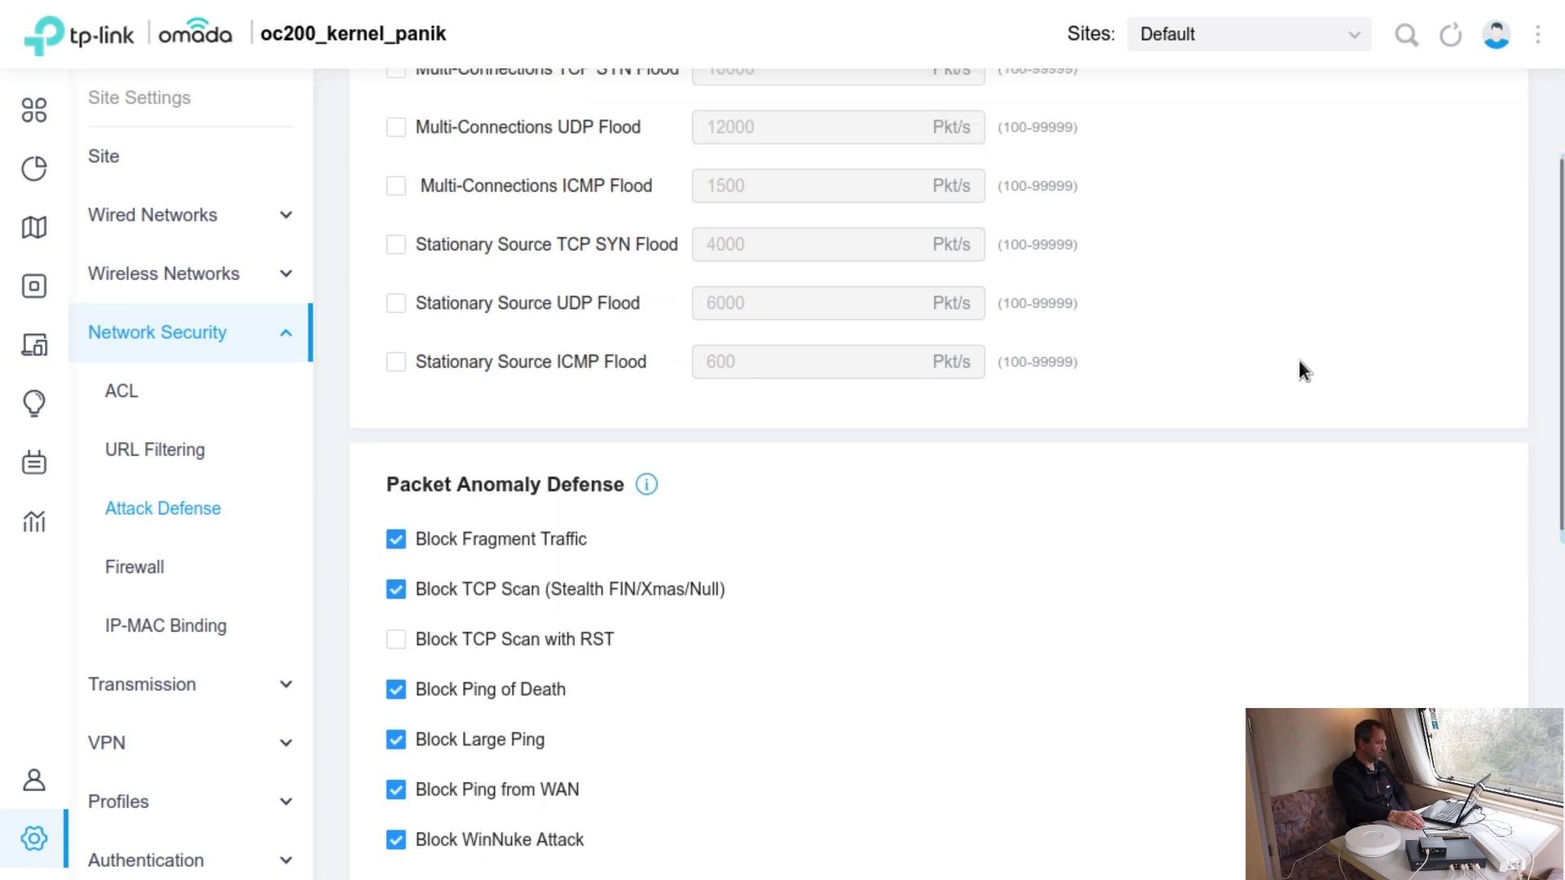
pyautogui.scroll(-3, 1301, 366)
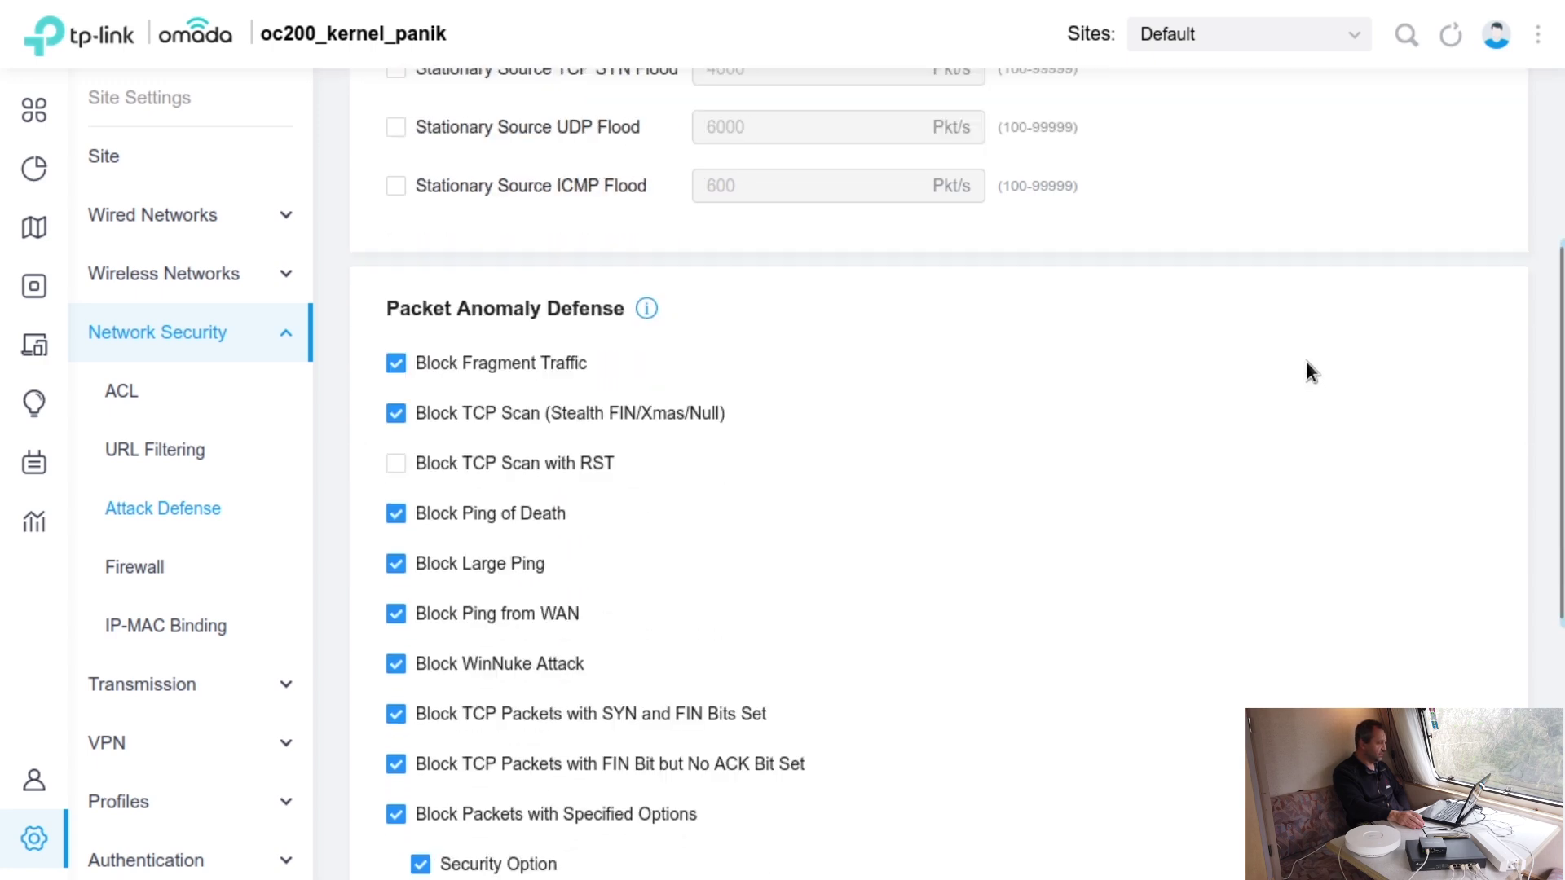
pyautogui.scroll(-8, 1307, 363)
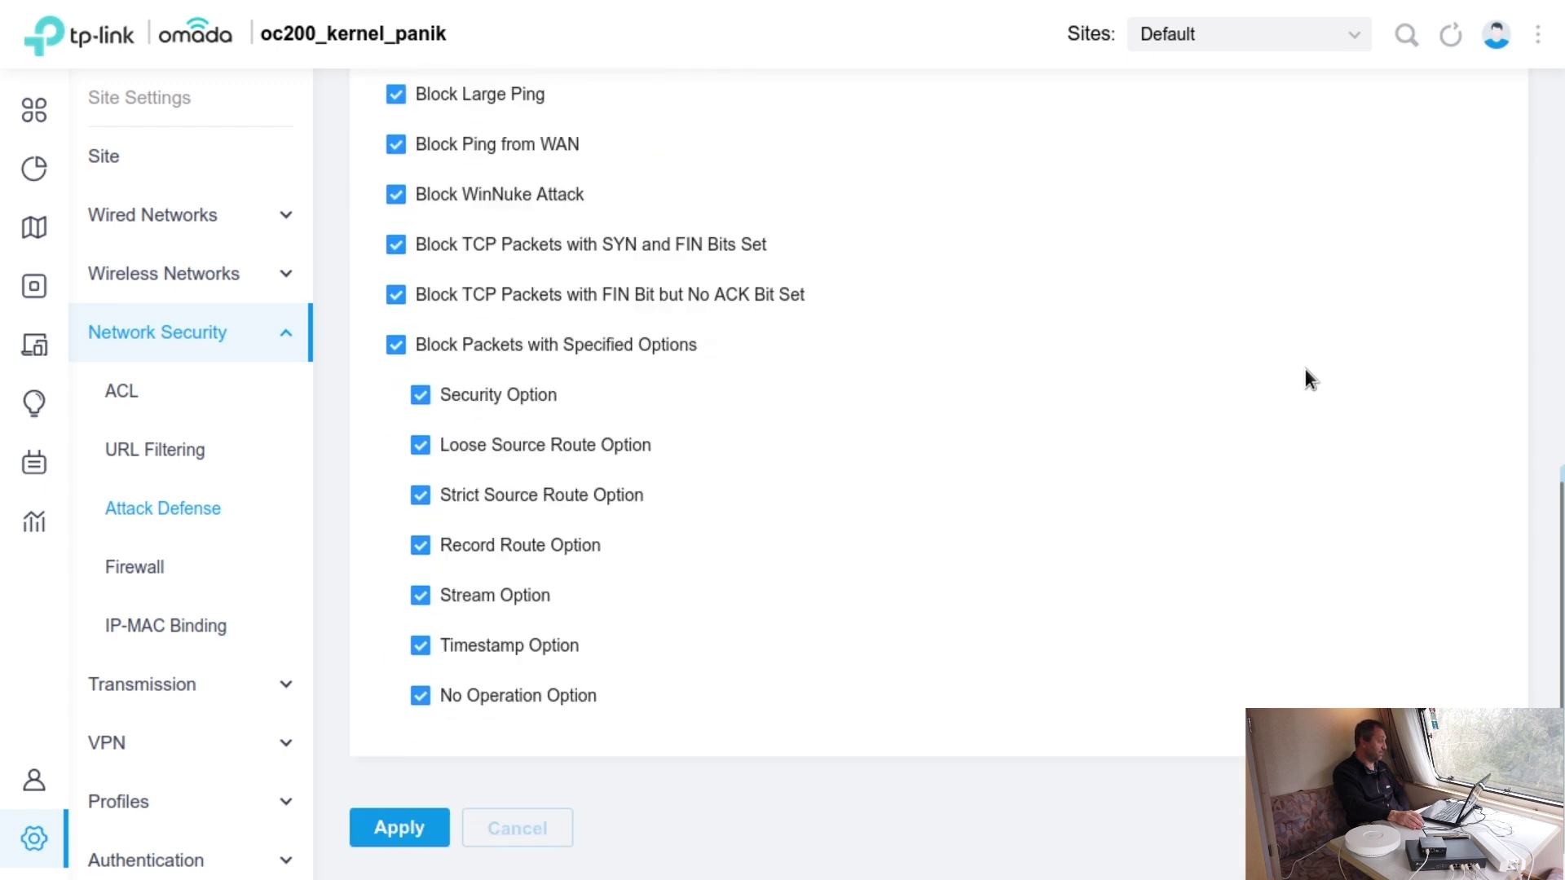
pyautogui.click(161, 568)
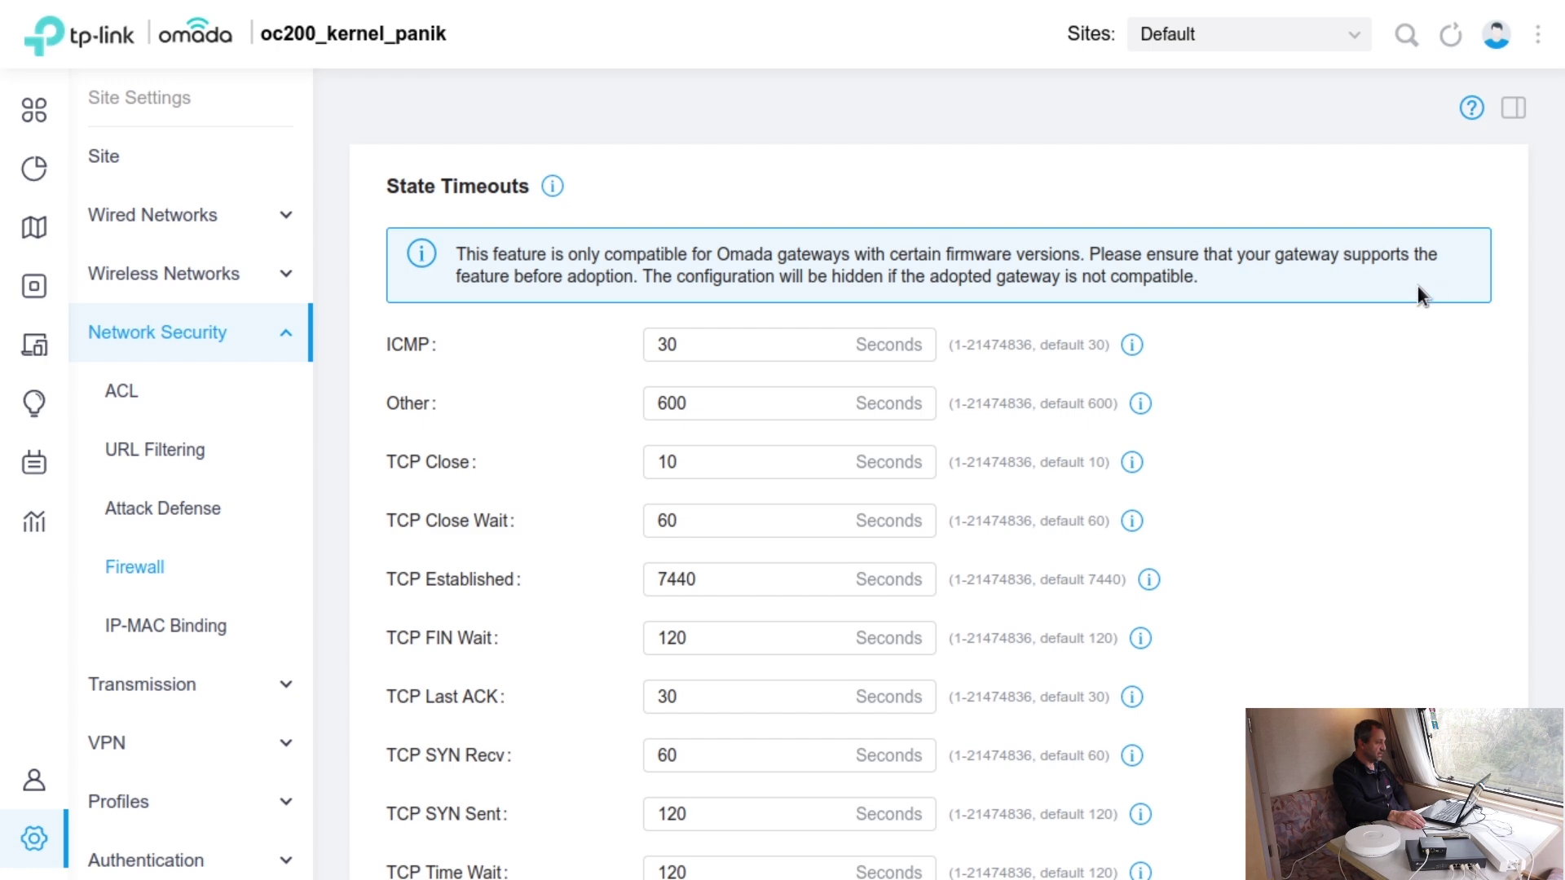
# - Highlight the firewall compatibility notice, then view IP-MAC Binding with ARP Spoofing Defense off
pyautogui.moveTo(537, 256); pyautogui.dragTo(918, 256)
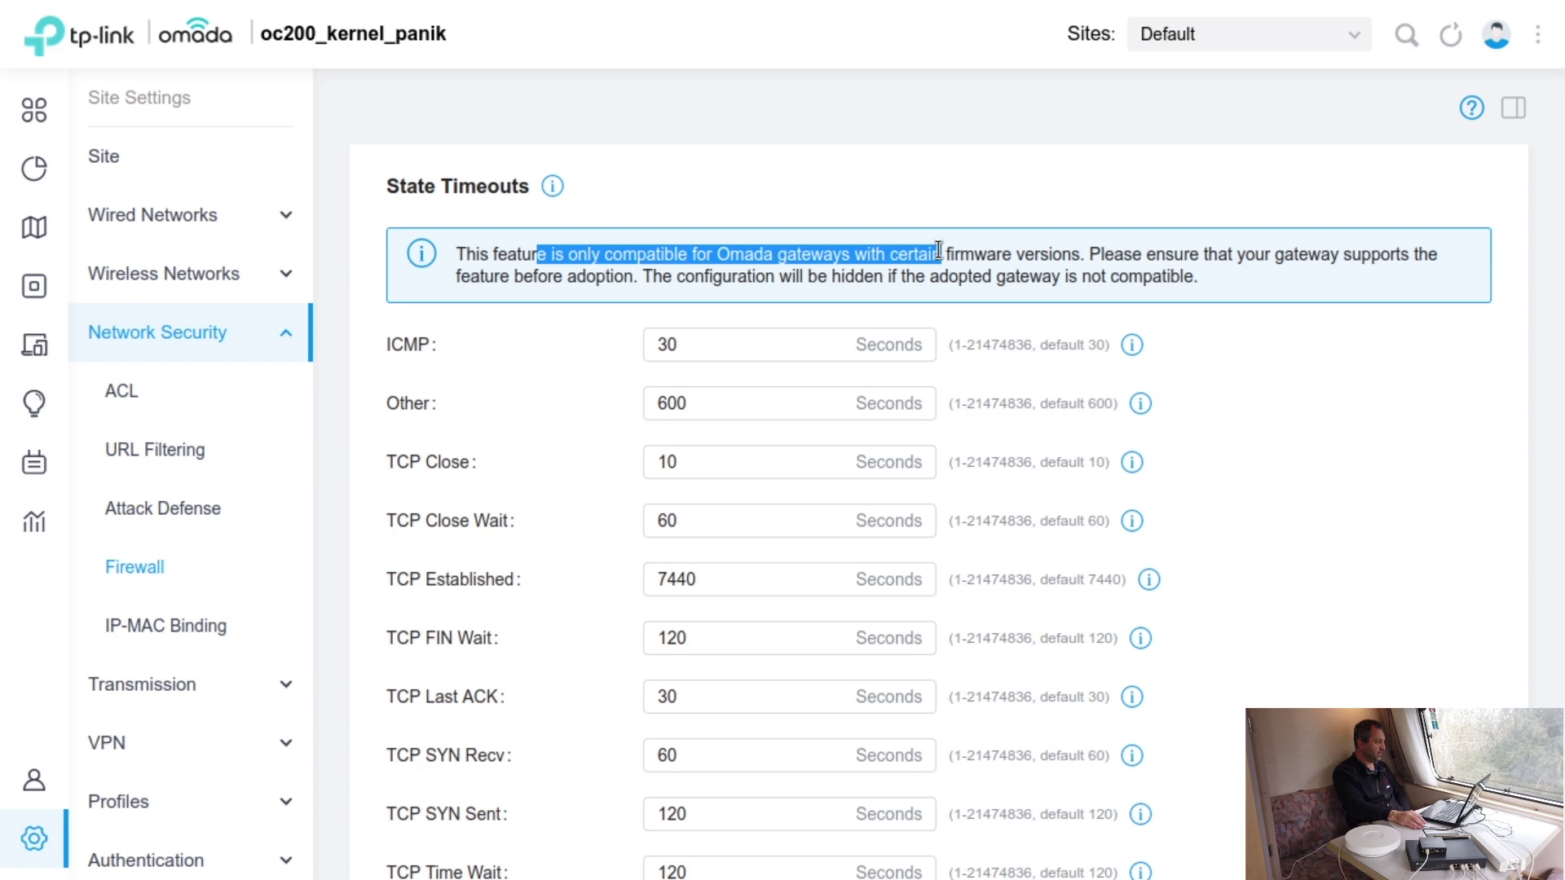
pyautogui.moveTo(939, 249); pyautogui.dragTo(1088, 259)
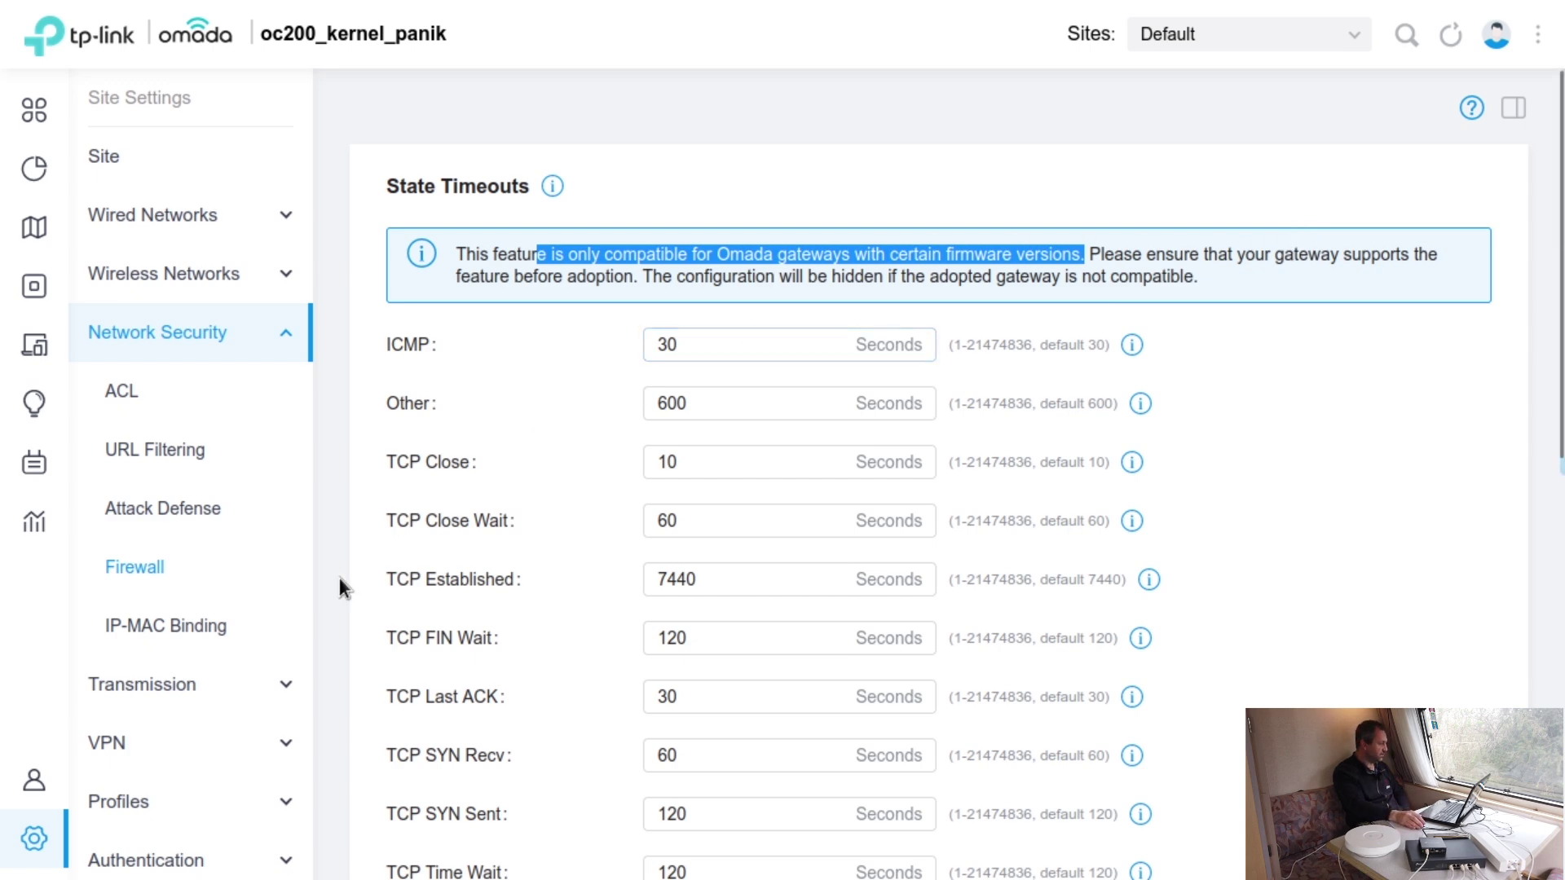
pyautogui.click(187, 630)
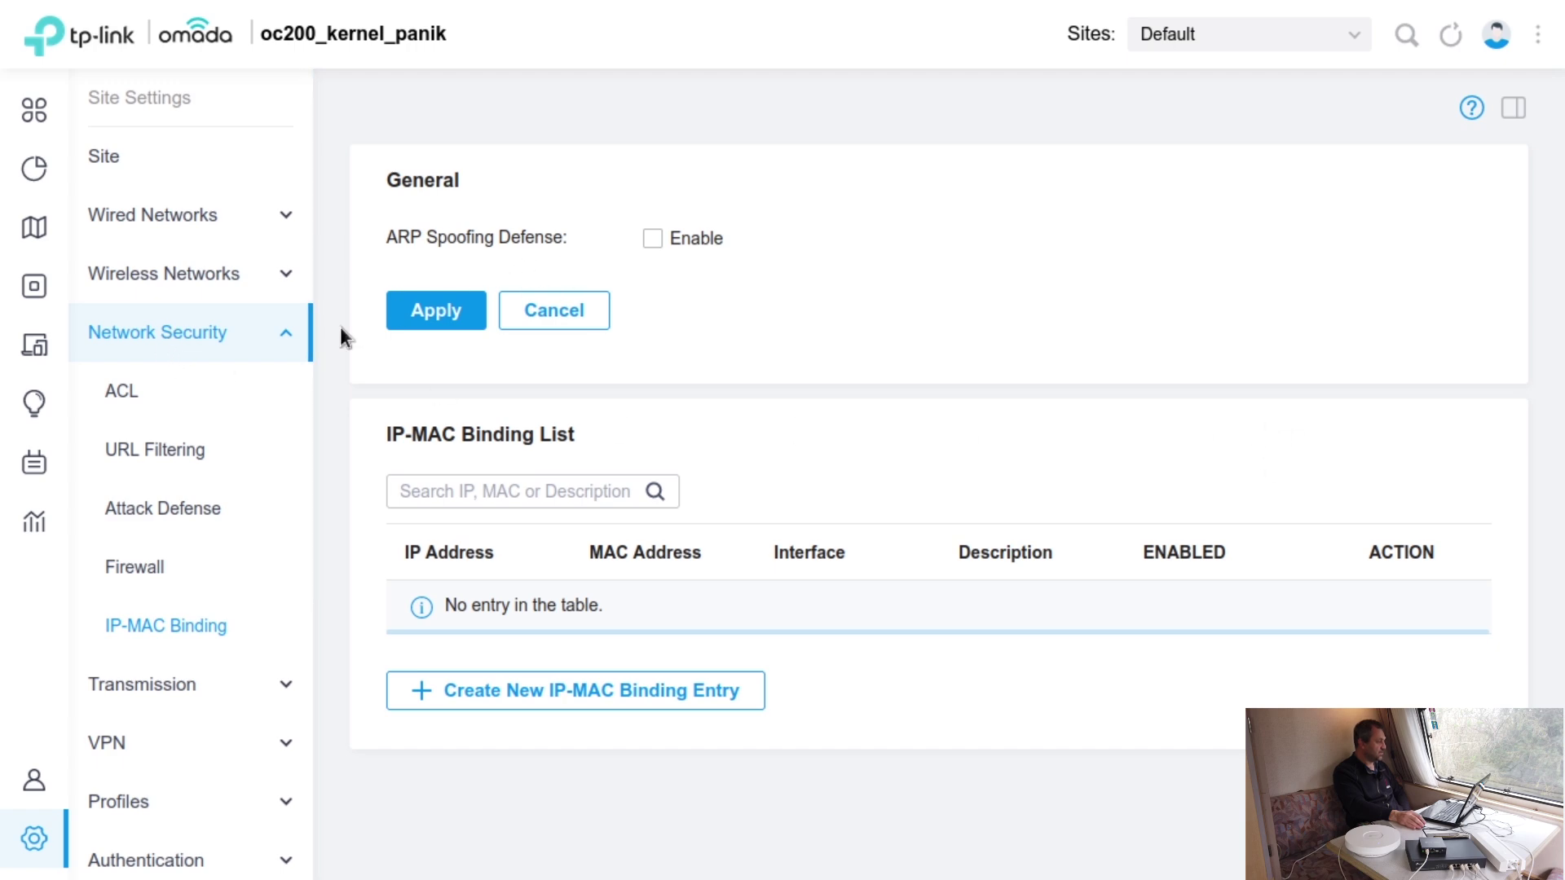
# - Pass through Static Routing, VPN and Time Range profiles to the empty Authentication Portal list
pyautogui.click(225, 693)
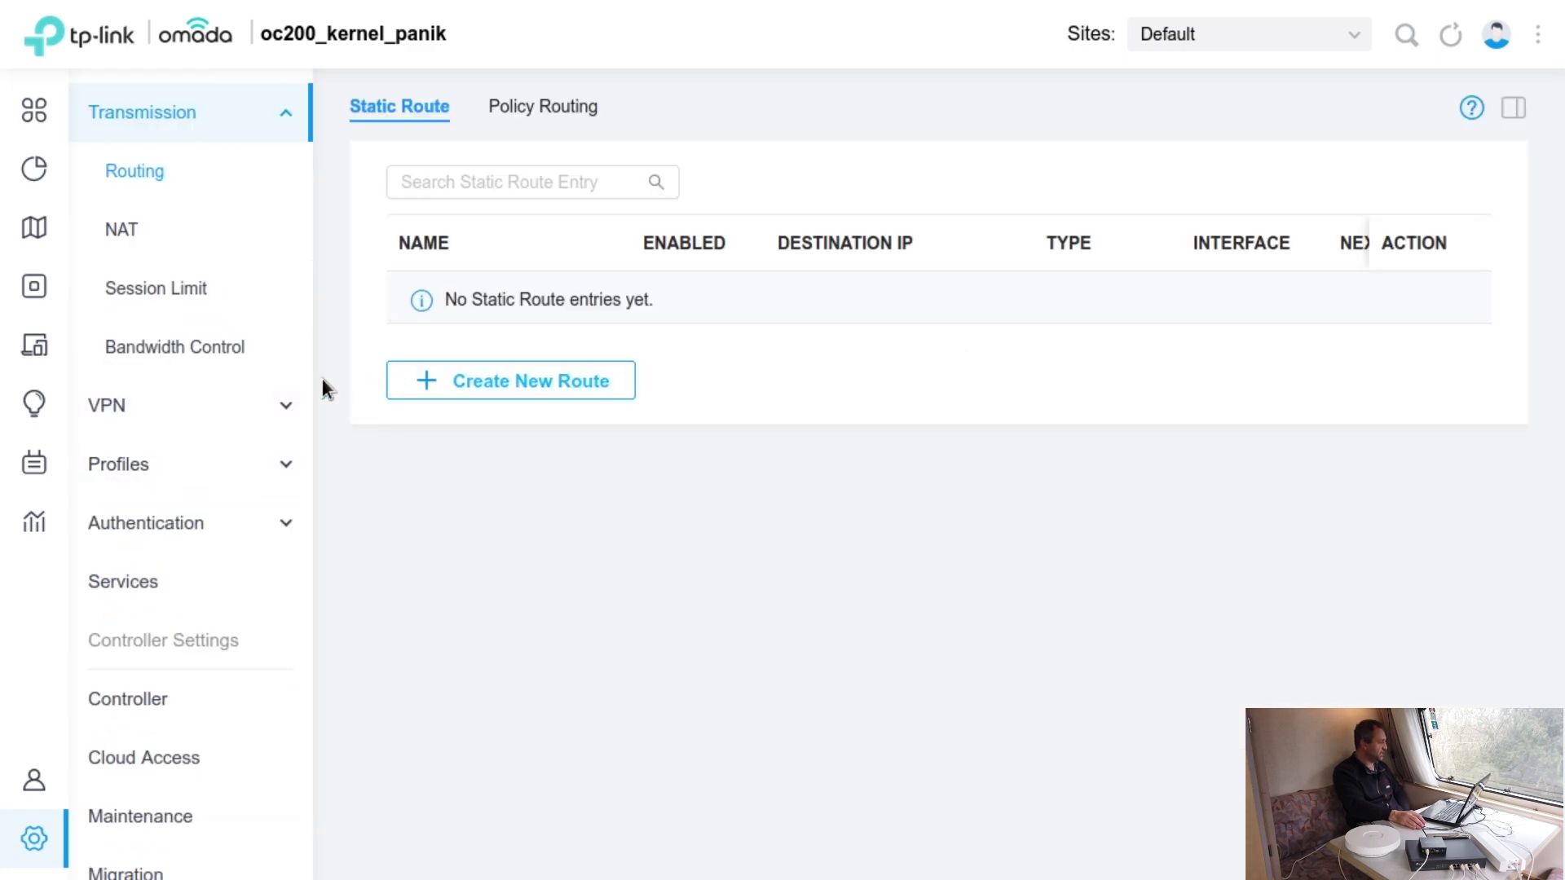
pyautogui.click(255, 412)
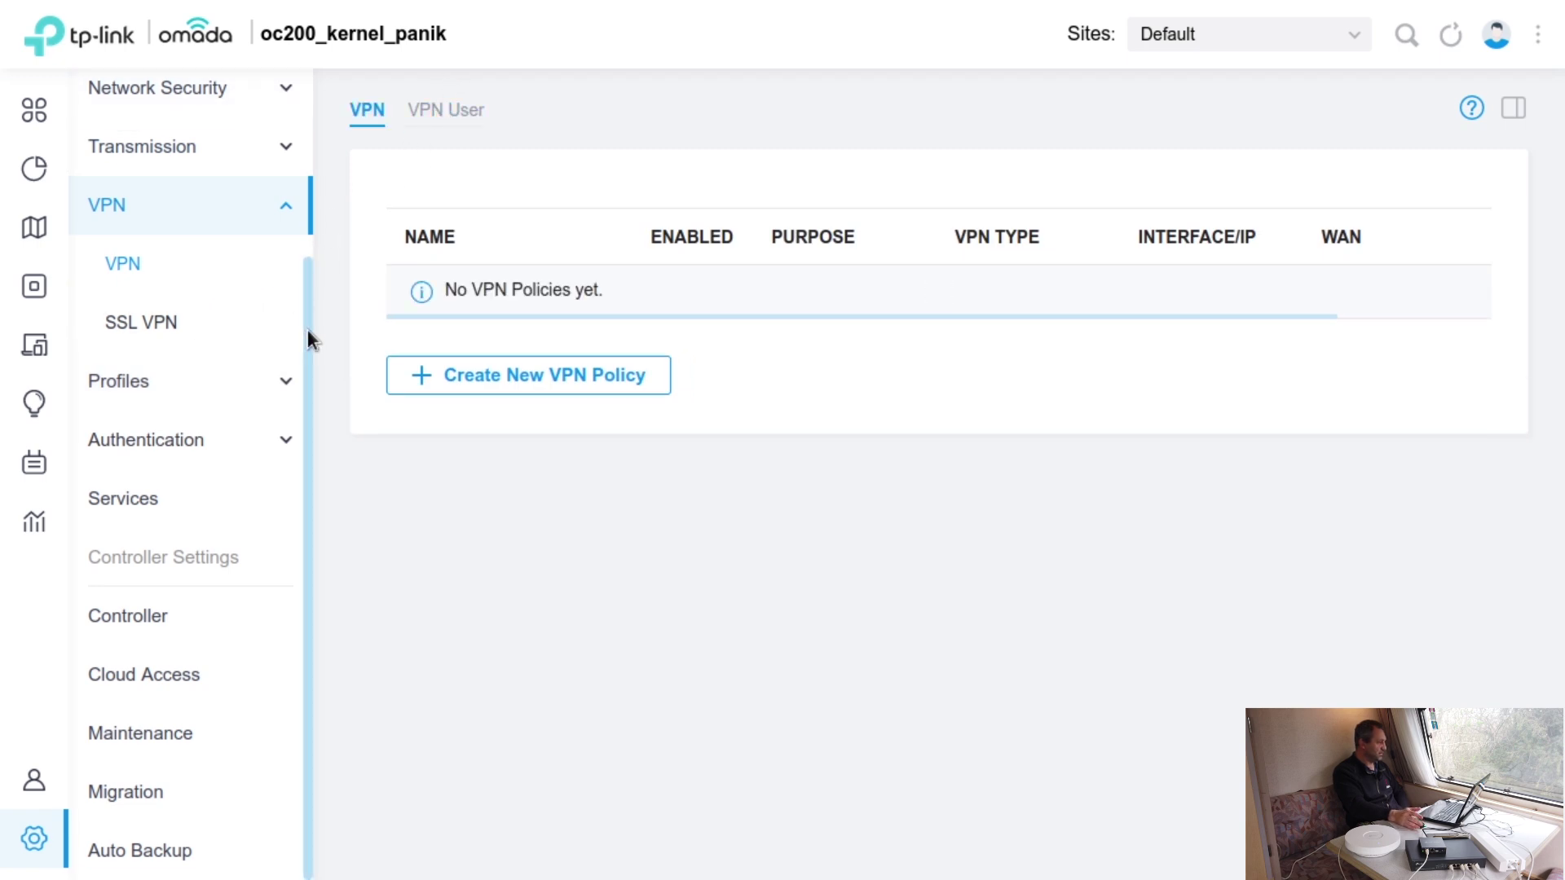
pyautogui.click(172, 389)
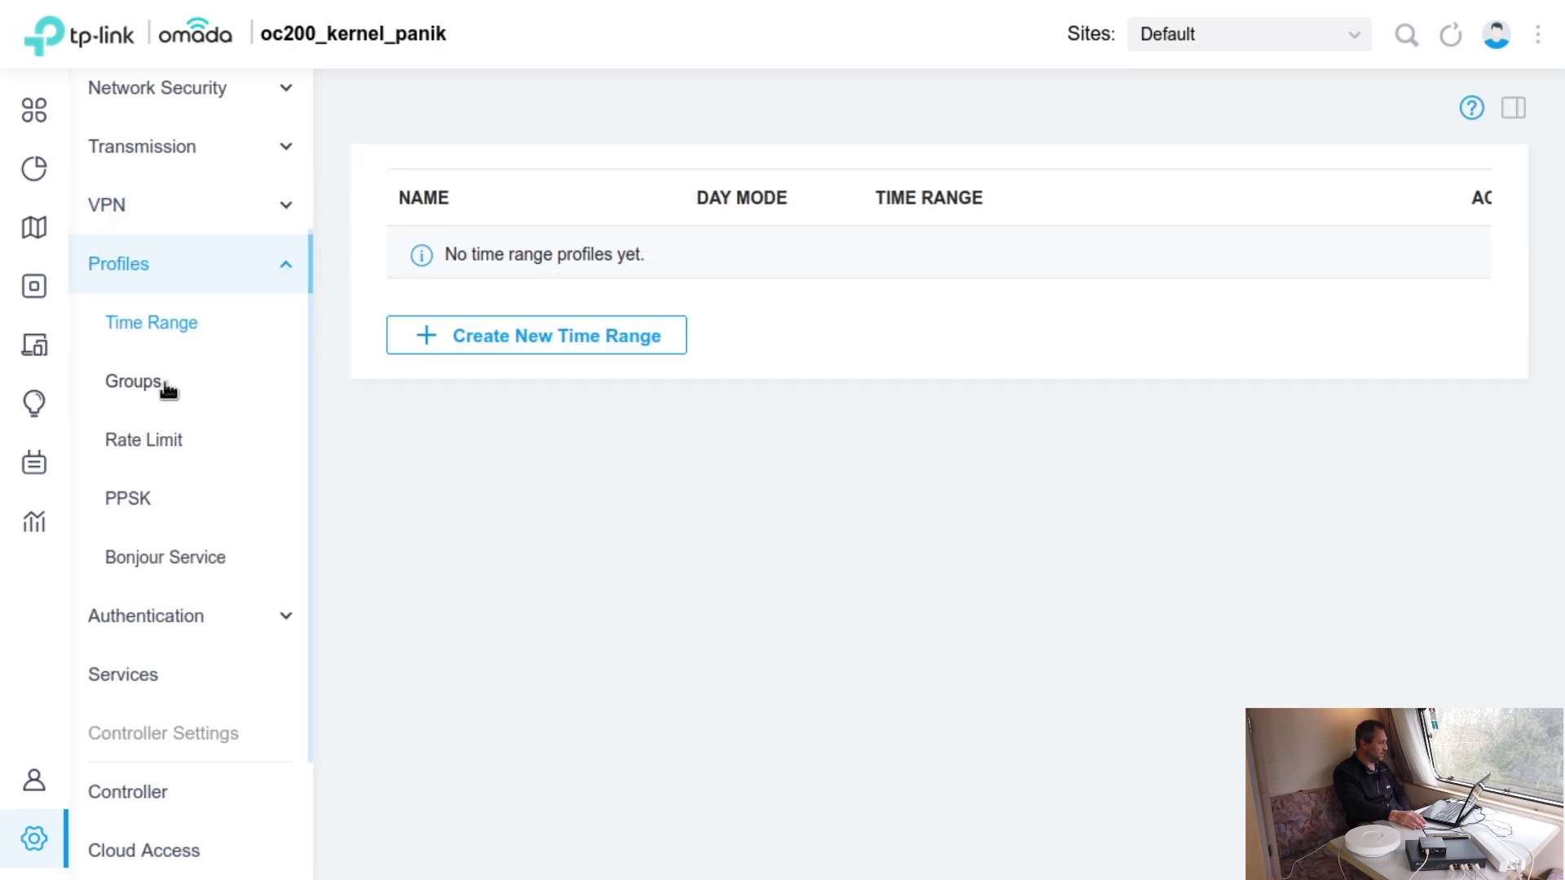
pyautogui.scroll(-3, 237, 405)
pyautogui.click(199, 440)
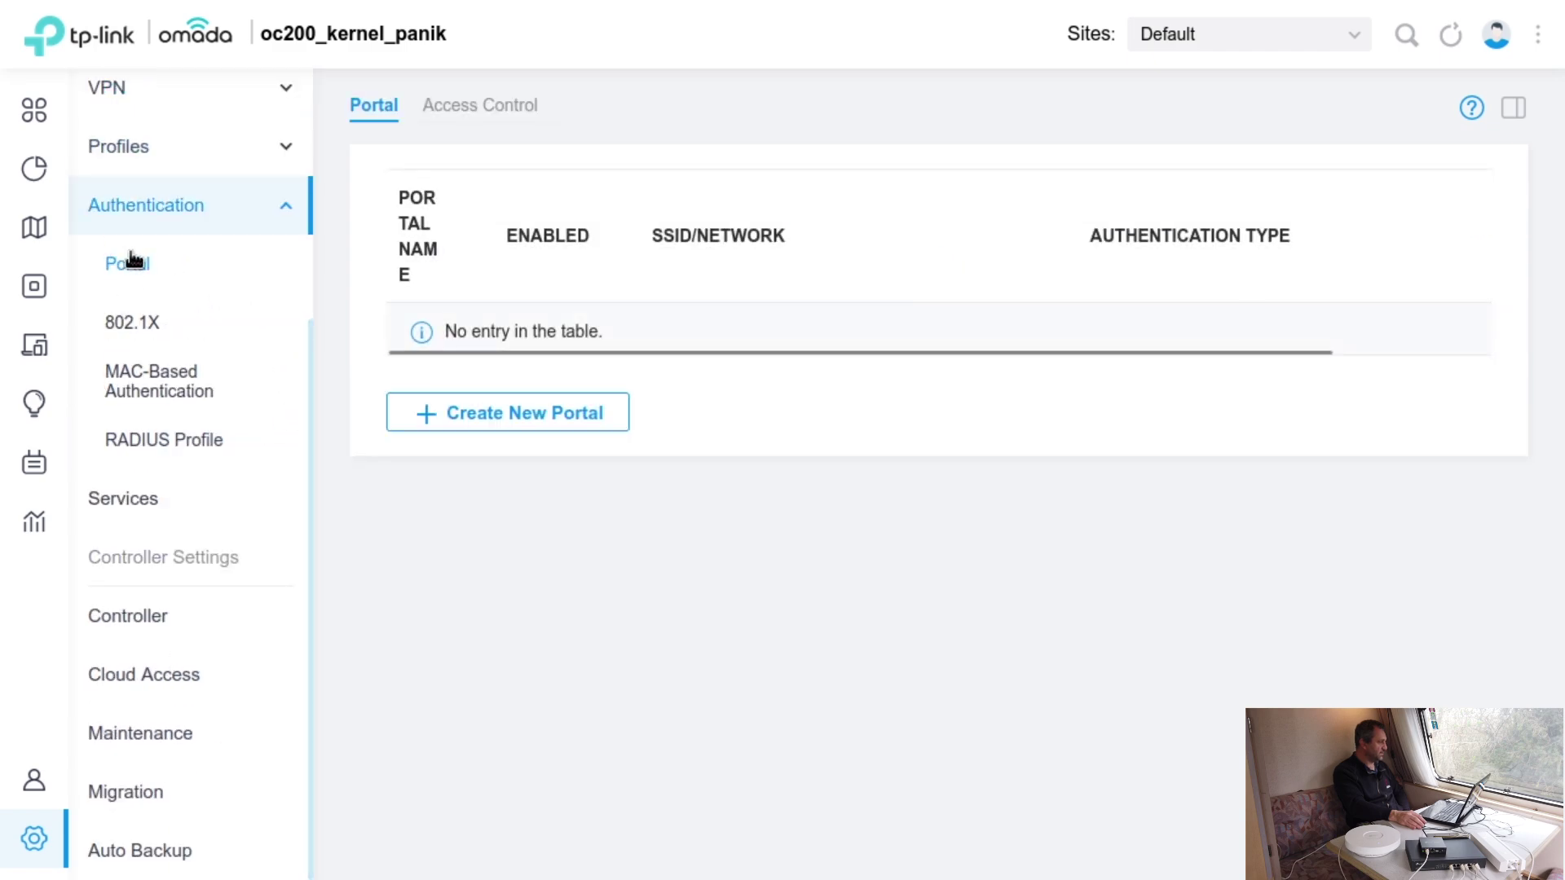
pyautogui.click(601, 427)
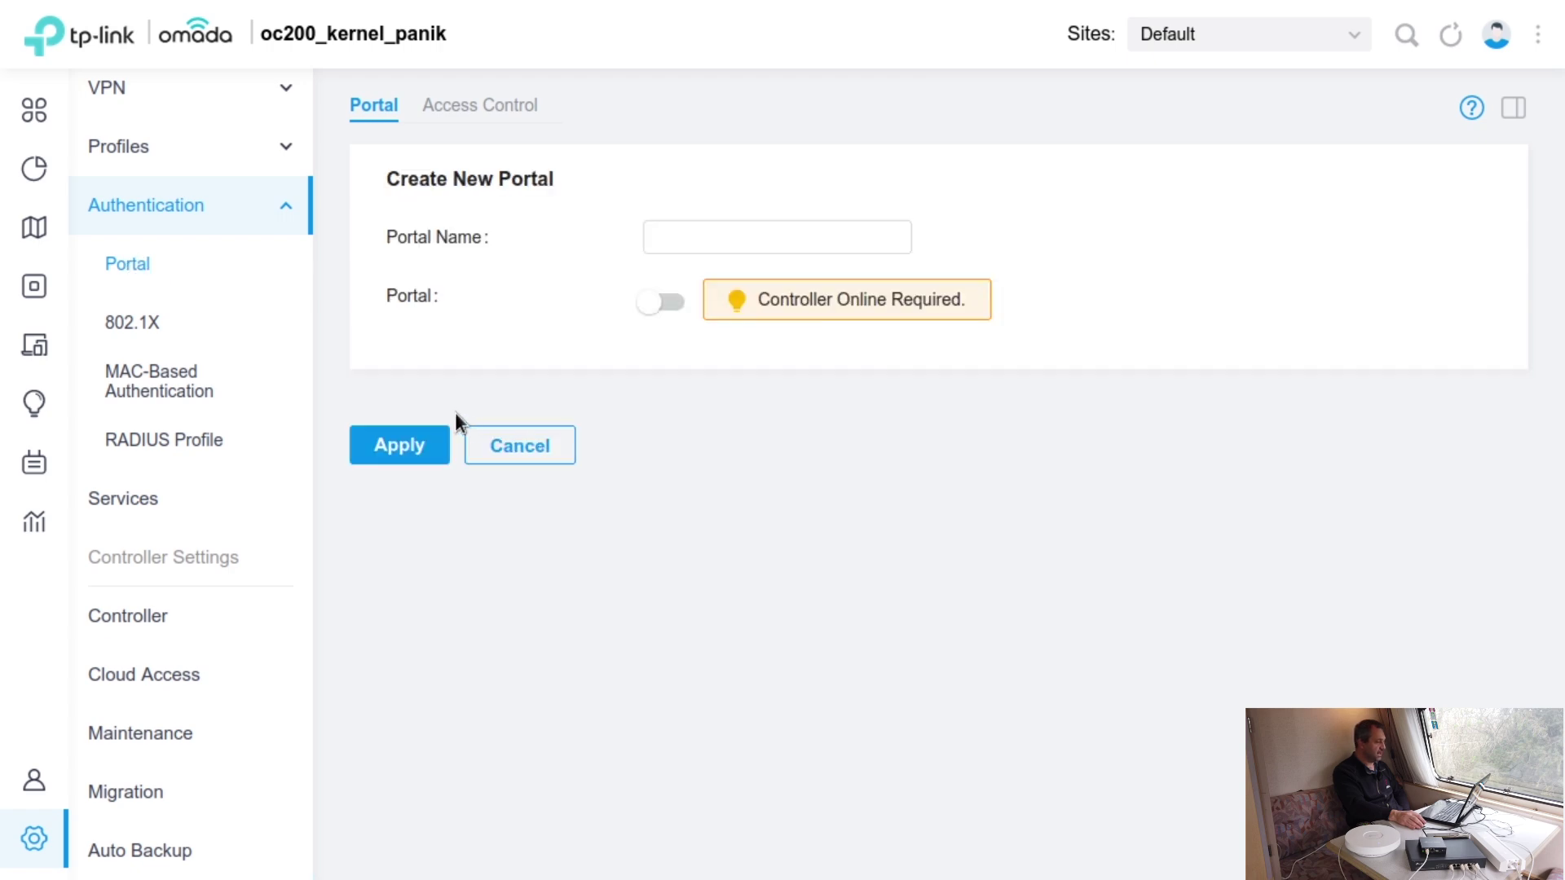
pyautogui.click(685, 245)
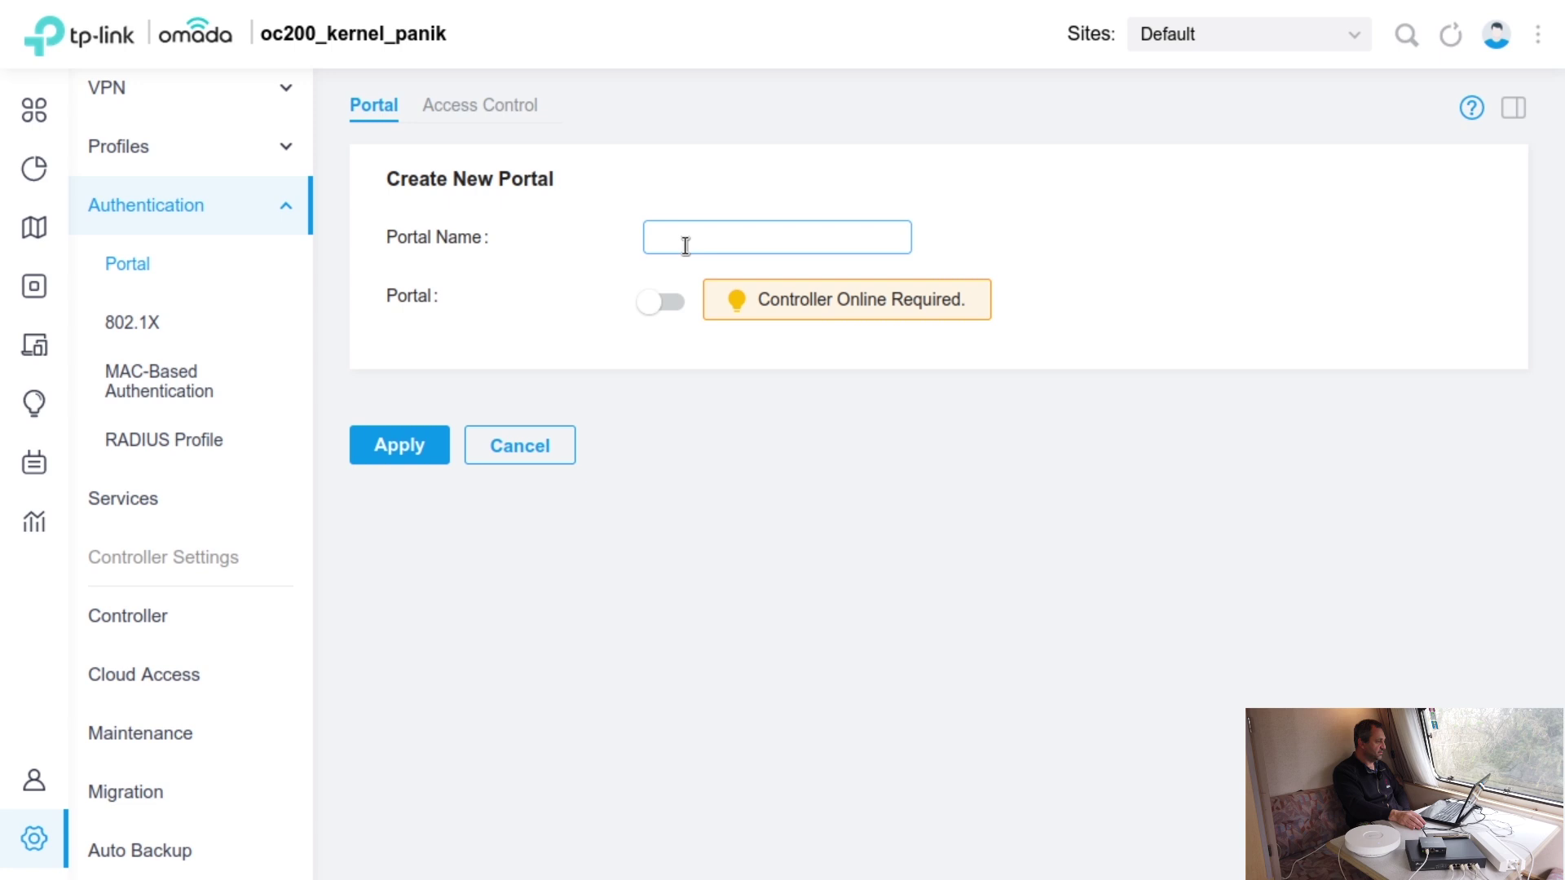
pyautogui.write('dsdsdsd')
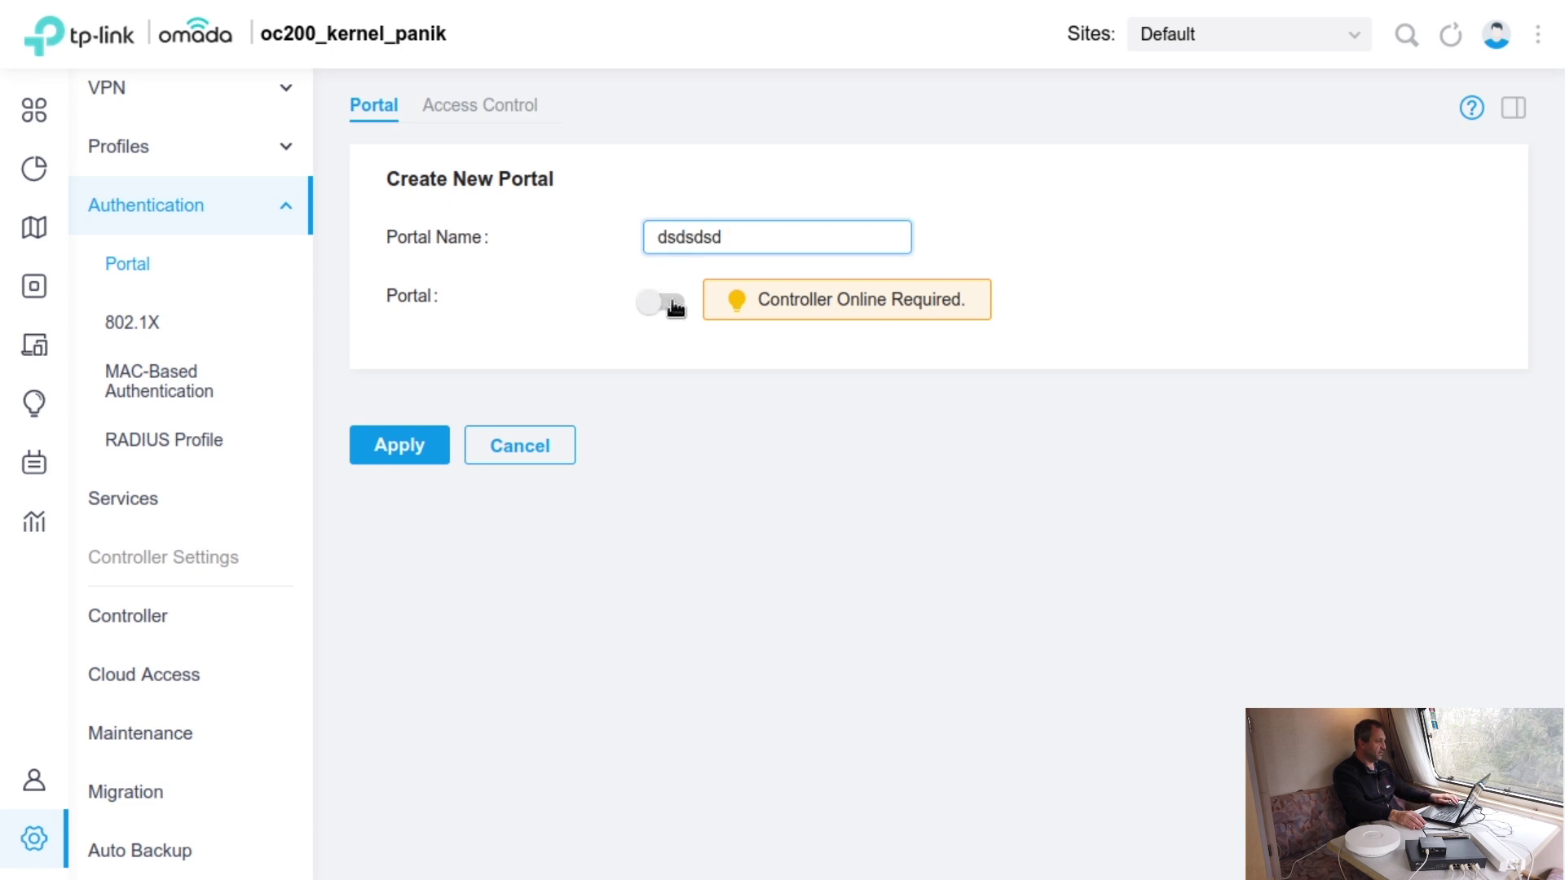
pyautogui.click(675, 306)
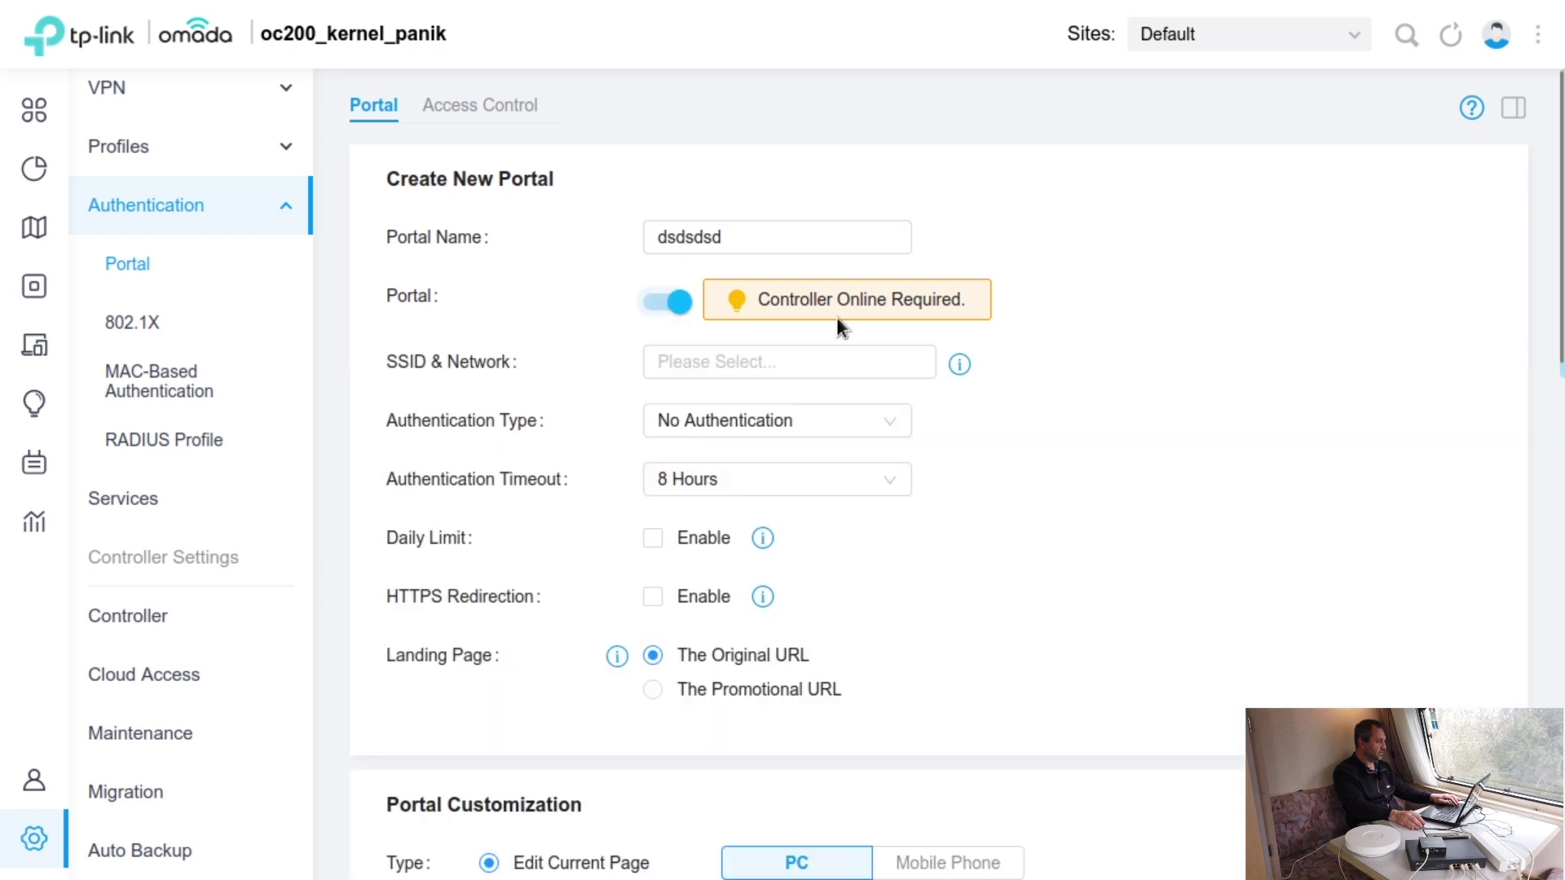
pyautogui.click(885, 368)
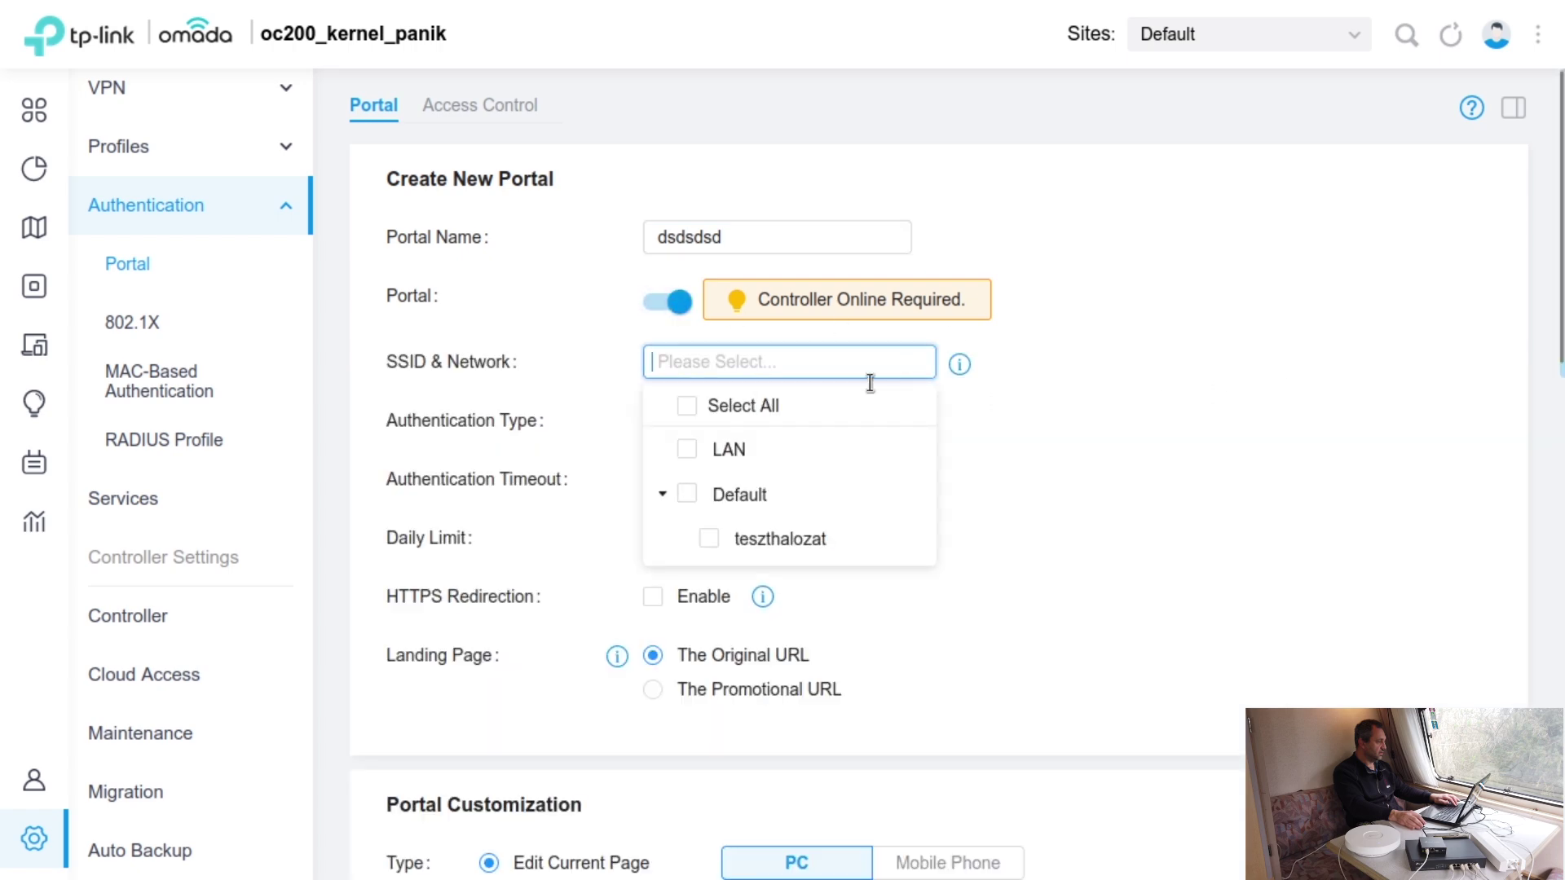
pyautogui.click(725, 539)
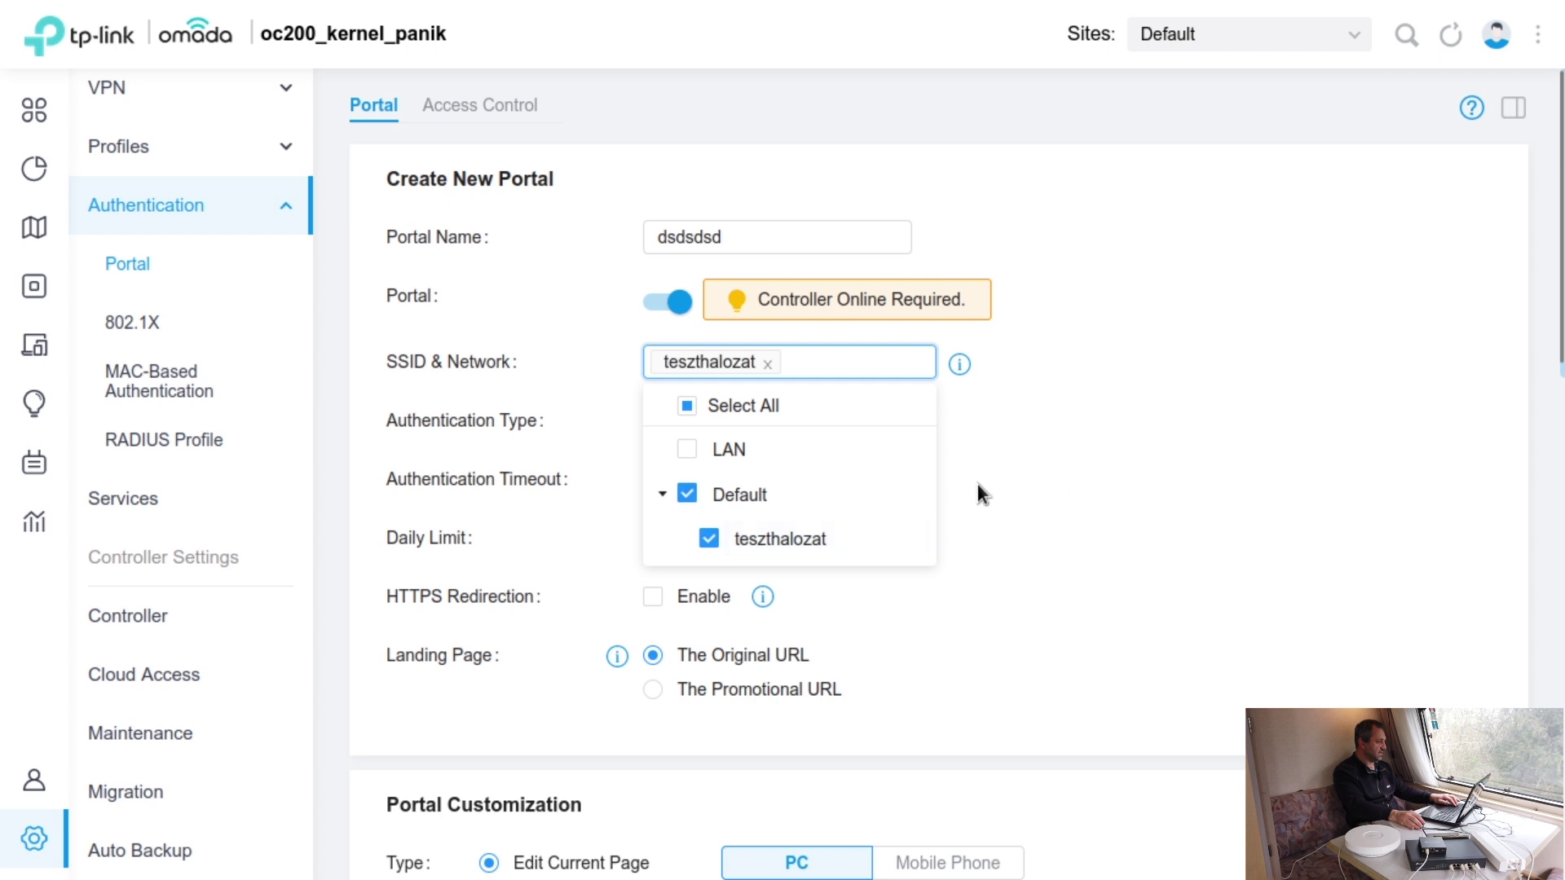
pyautogui.click(1150, 453)
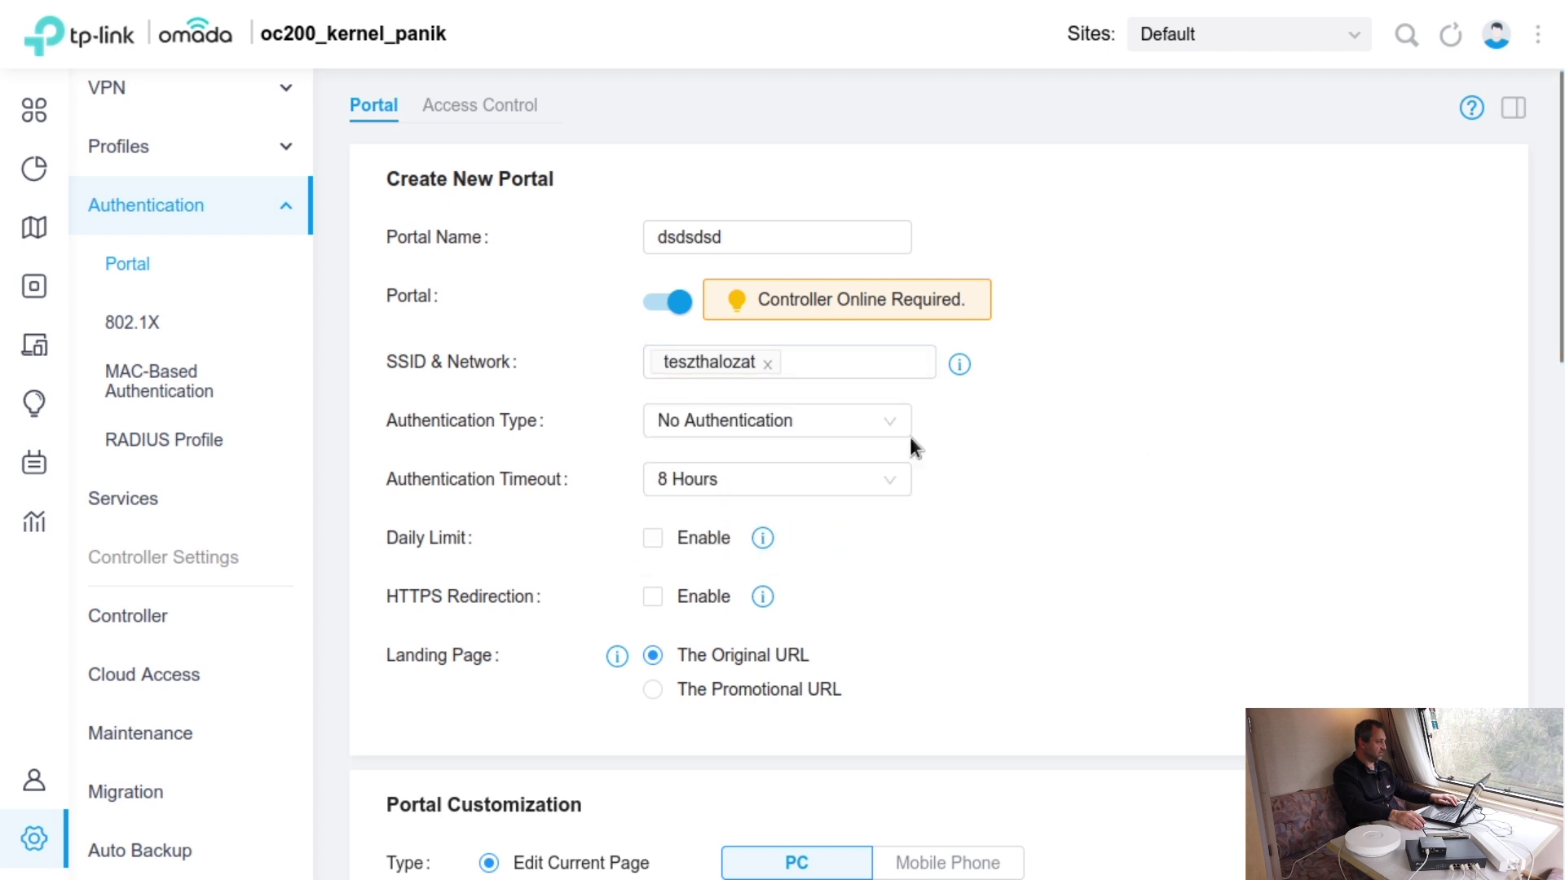
pyautogui.click(883, 424)
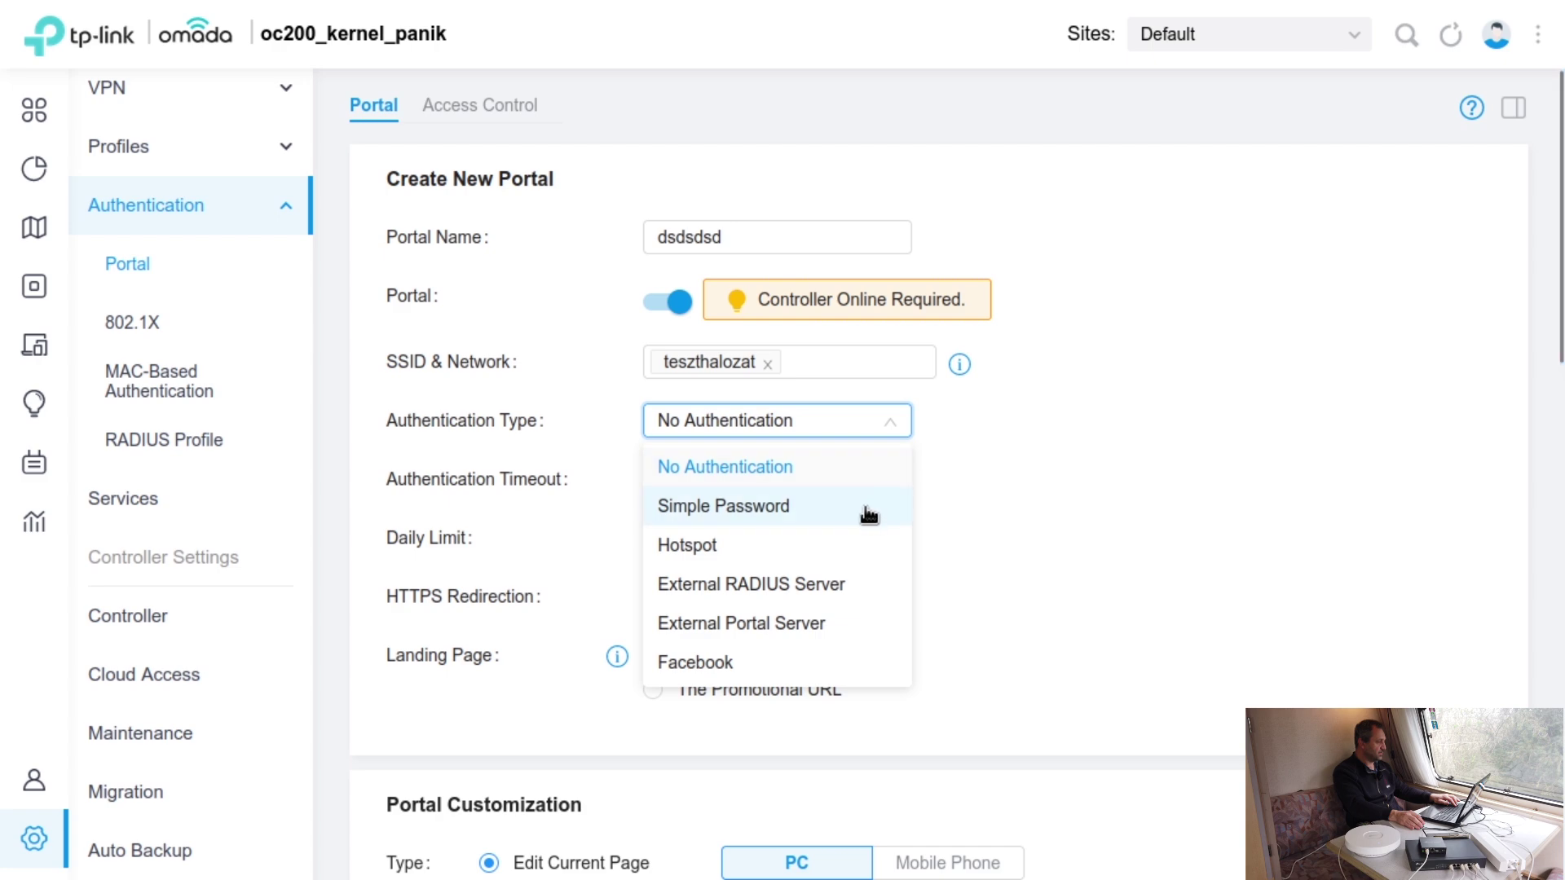
pyautogui.scroll(-2, 864, 515)
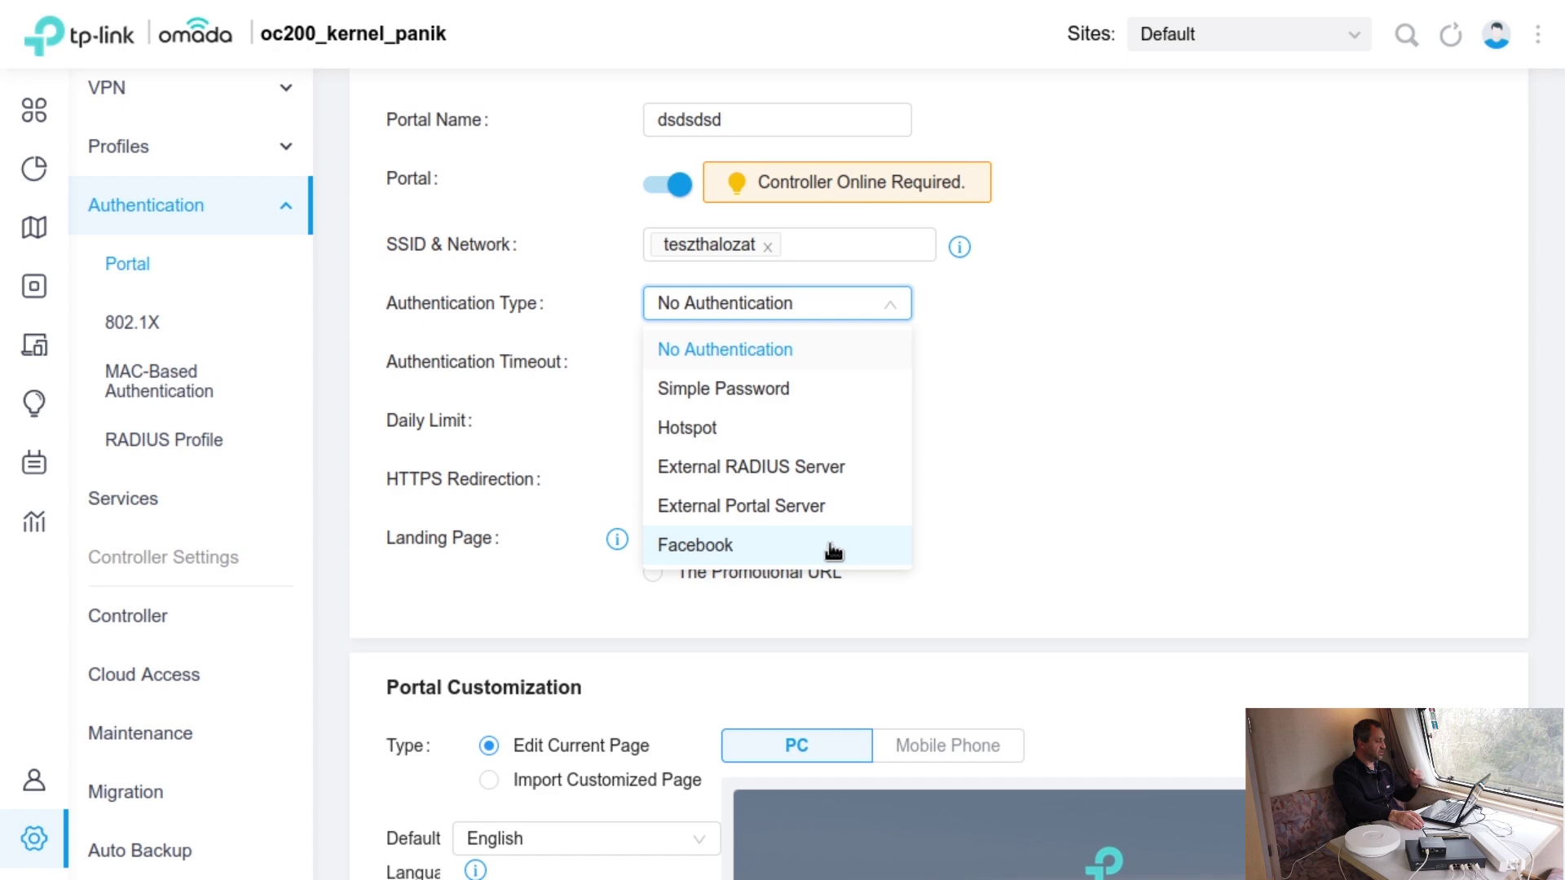
pyautogui.click(797, 434)
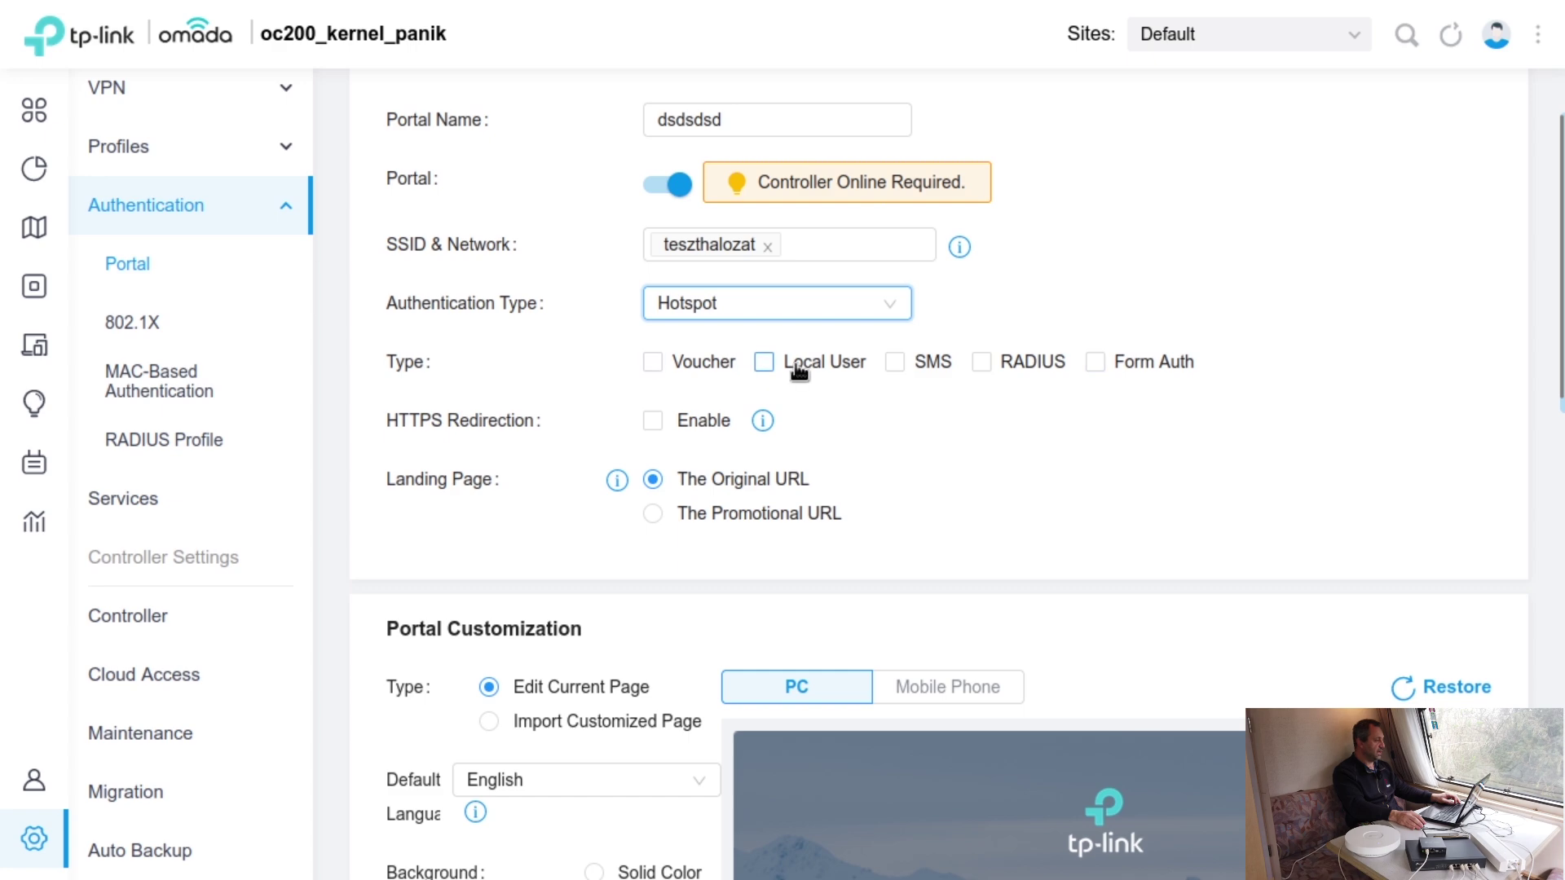
pyautogui.scroll(-5, 1147, 420)
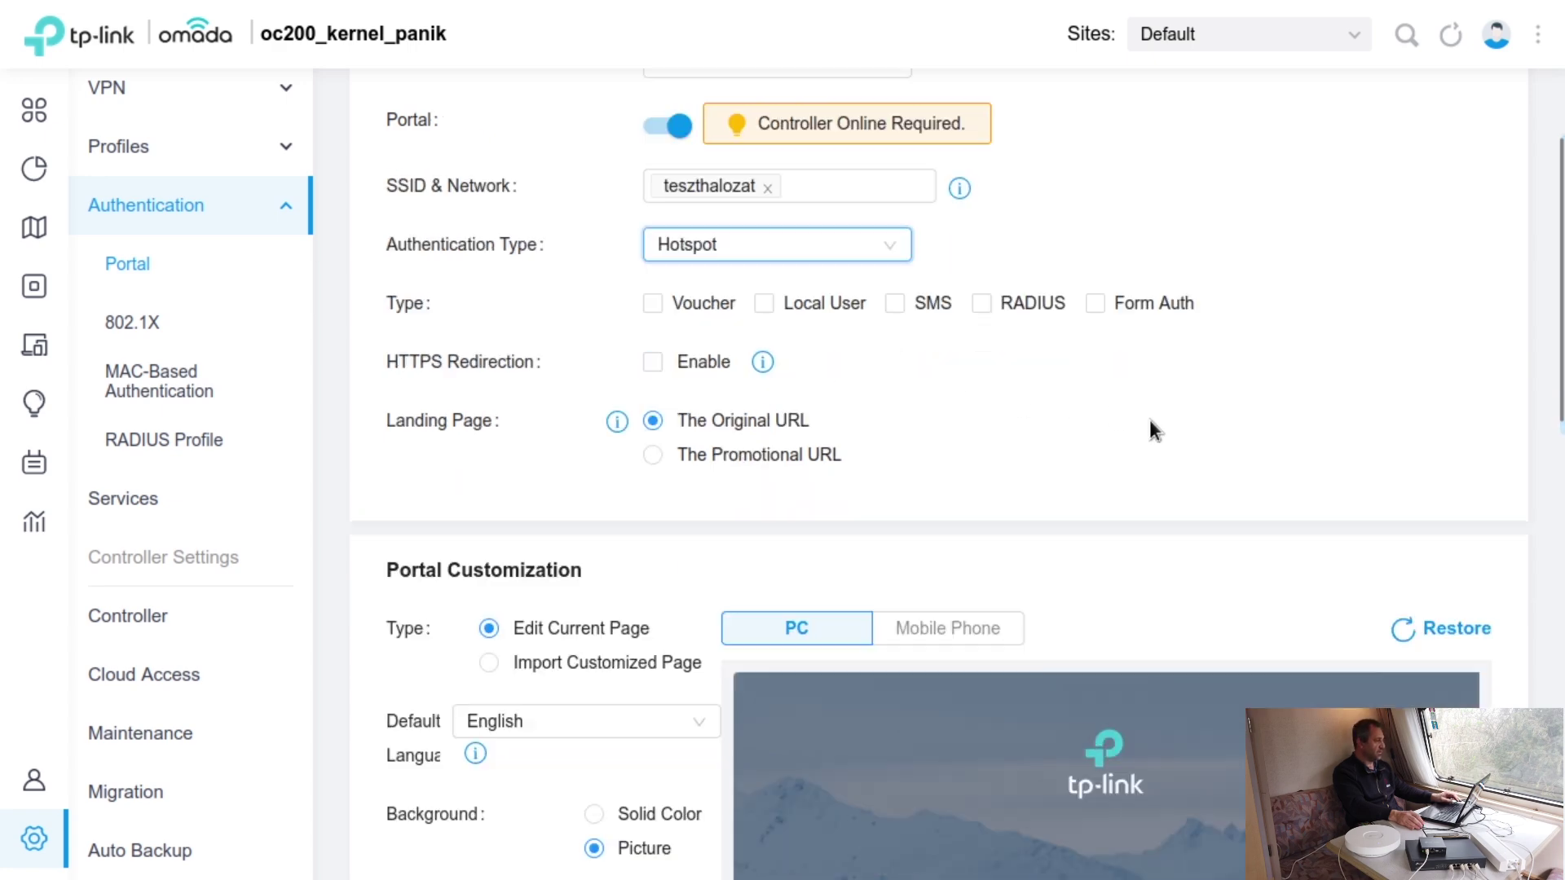
pyautogui.scroll(-3, 1150, 432)
pyautogui.scroll(9, 1149, 439)
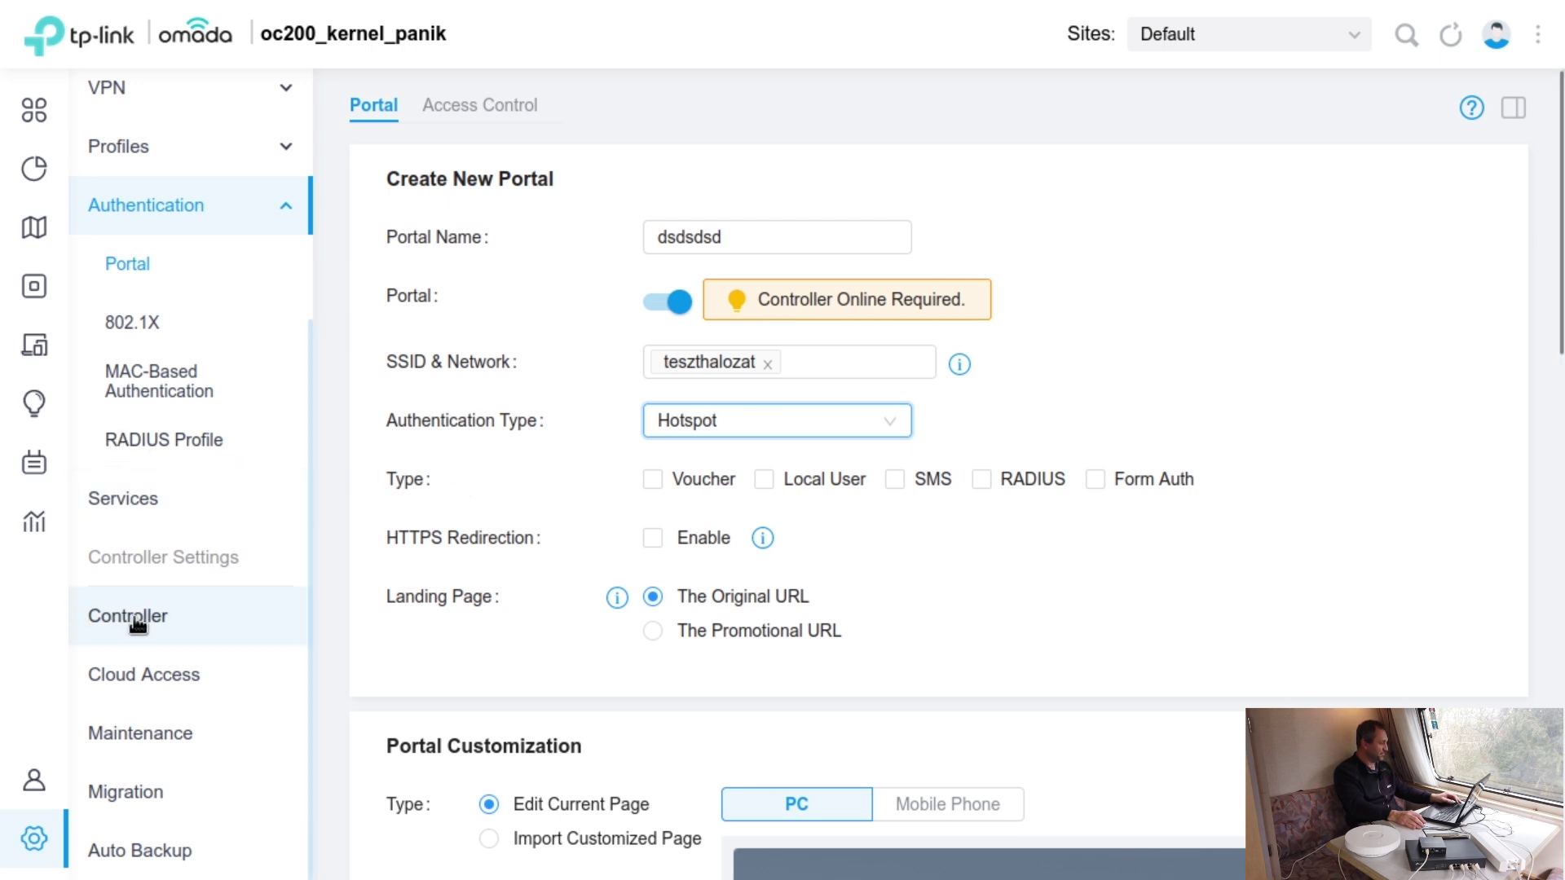
pyautogui.click(96, 617)
# - Return to the portal list, browse the Controller settings, then view the disabled Cloud Access page
pyautogui.click(227, 440)
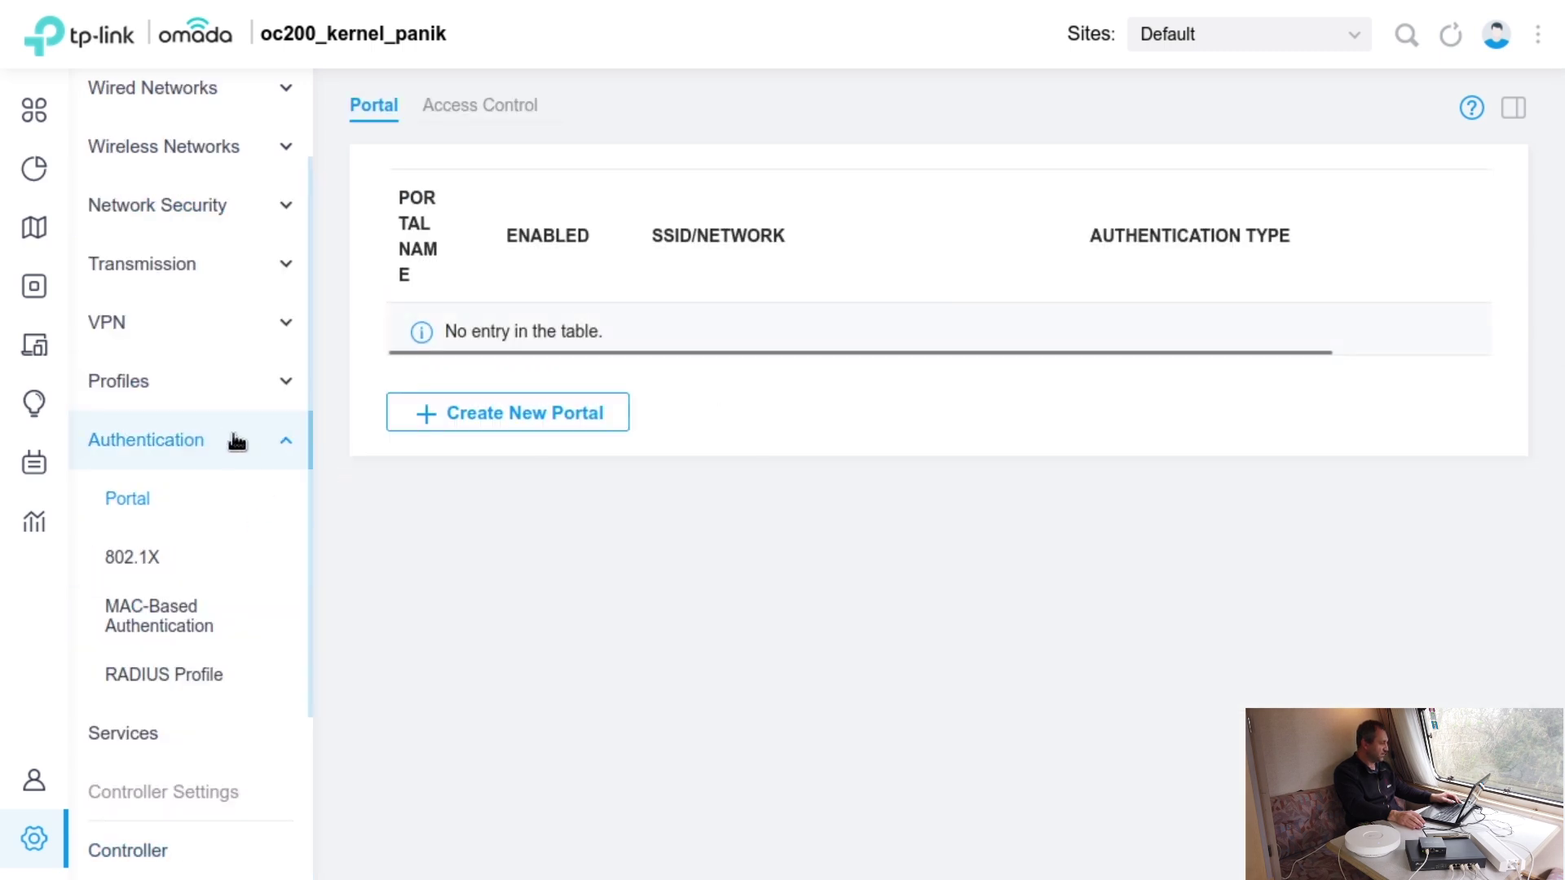
pyautogui.scroll(-3, 227, 633)
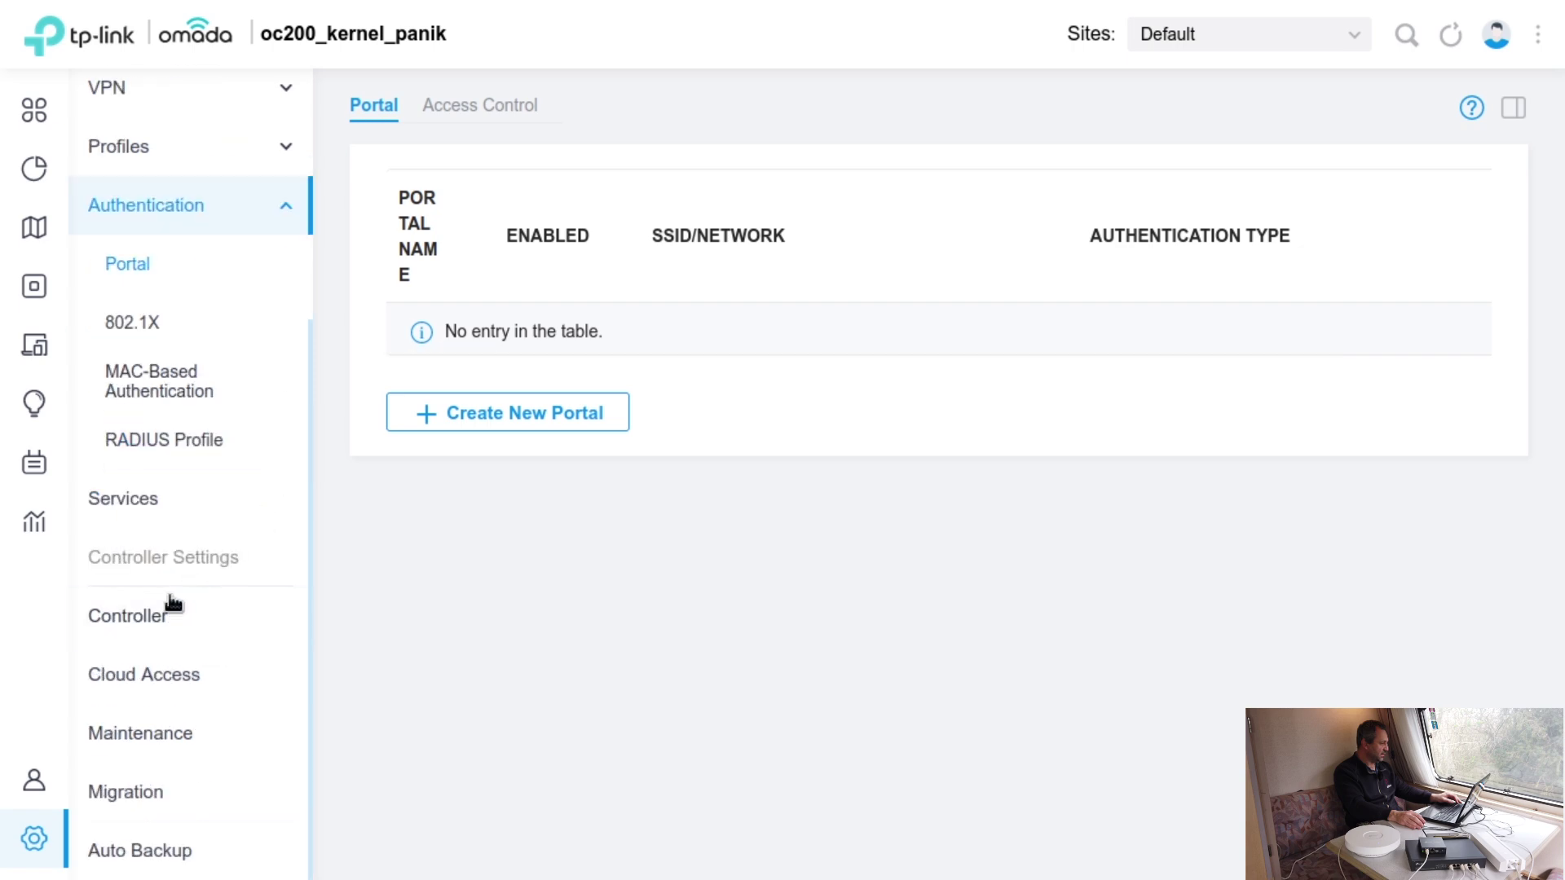
pyautogui.click(189, 624)
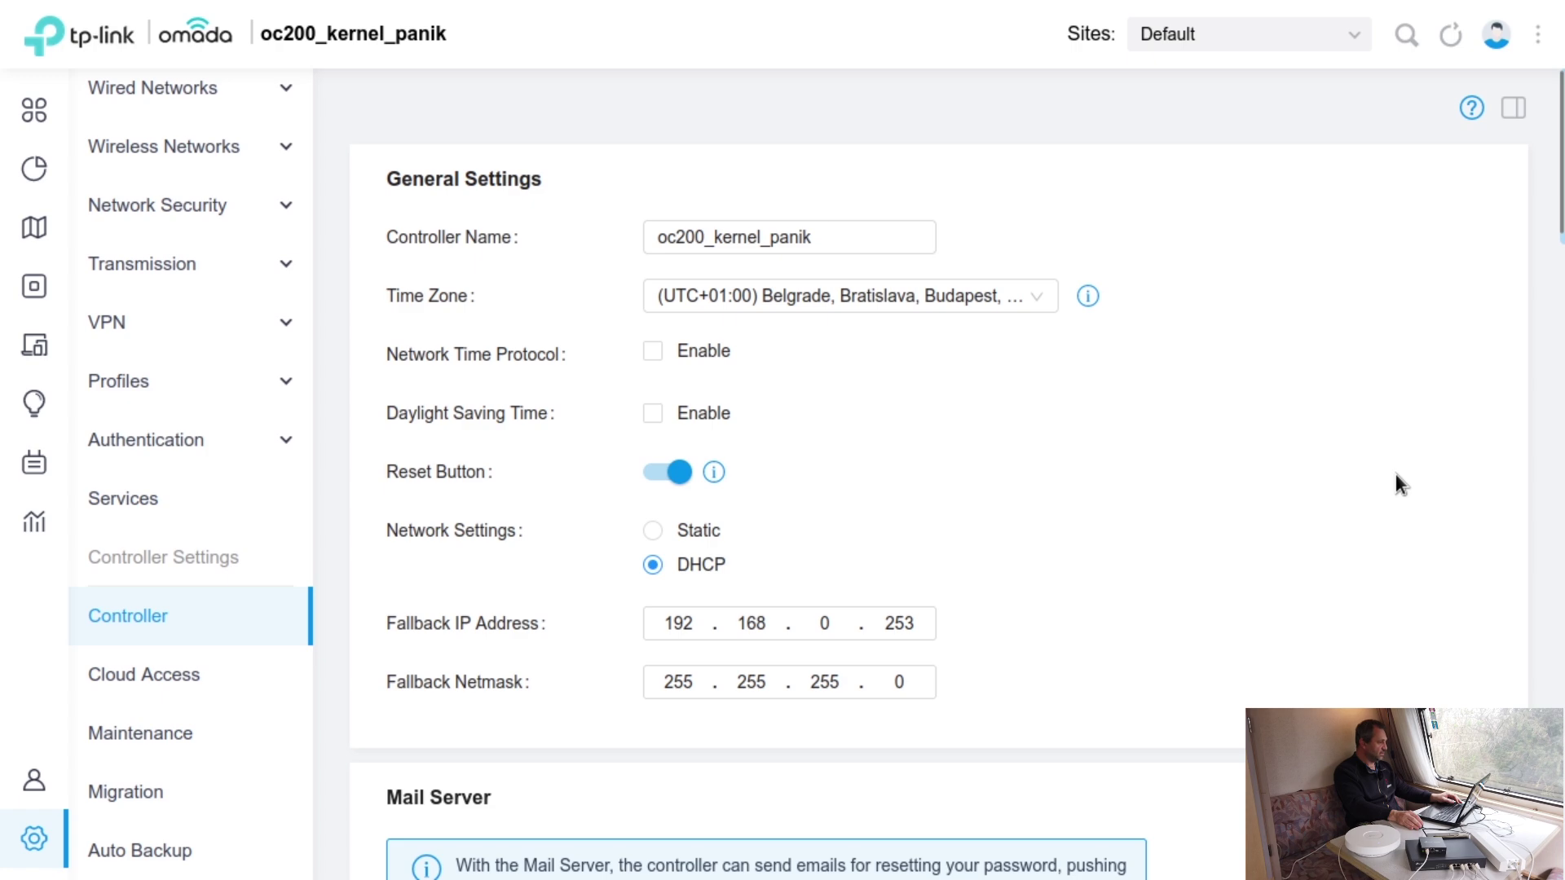
pyautogui.scroll(-2, 1396, 473)
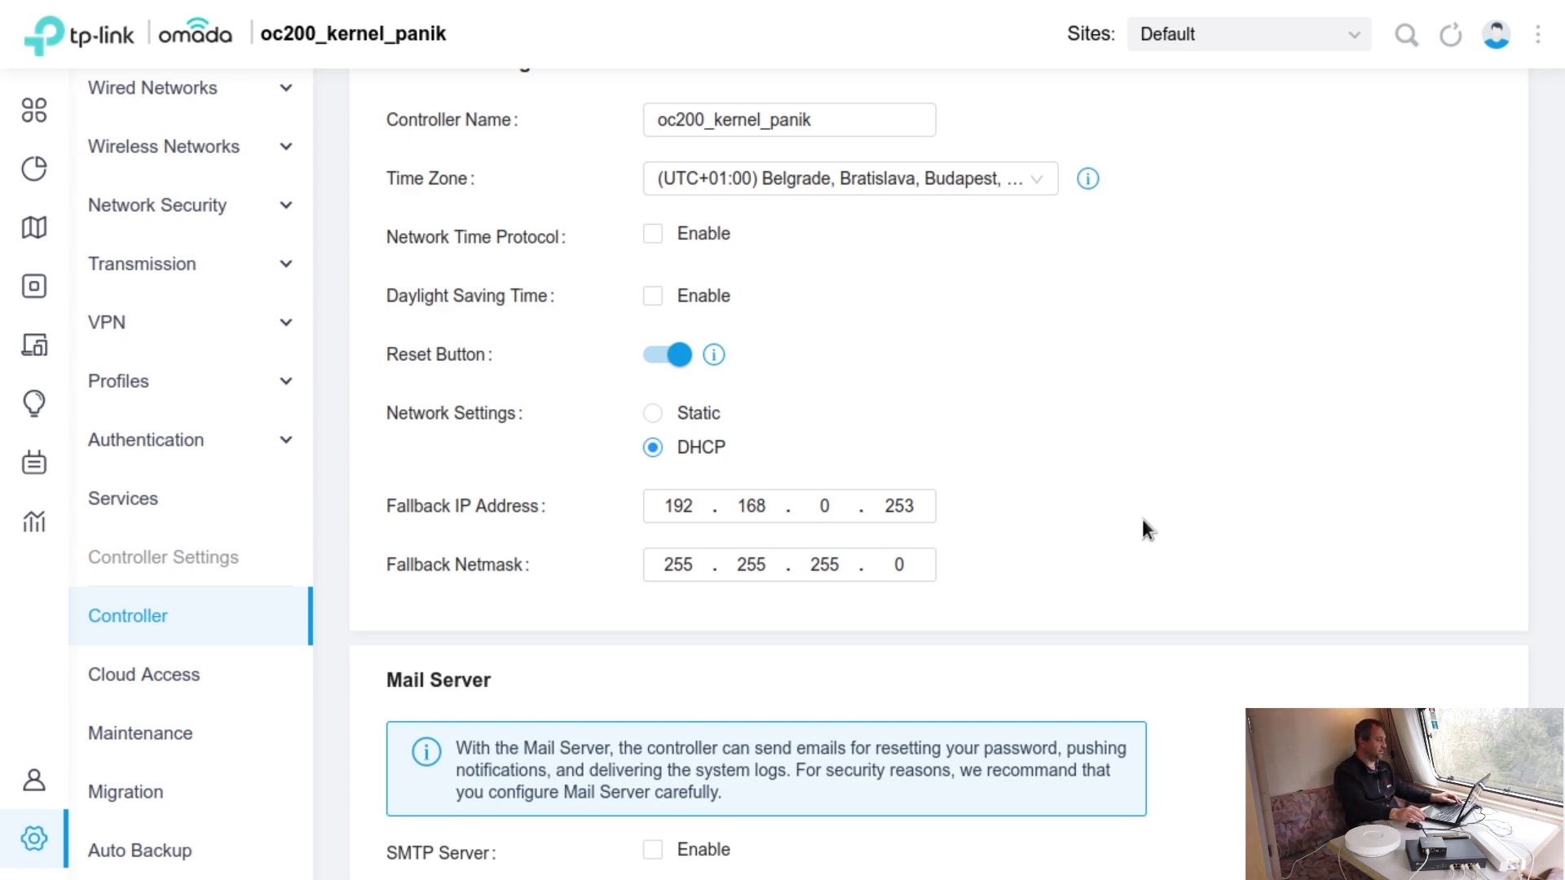
pyautogui.scroll(-2, 559, 342)
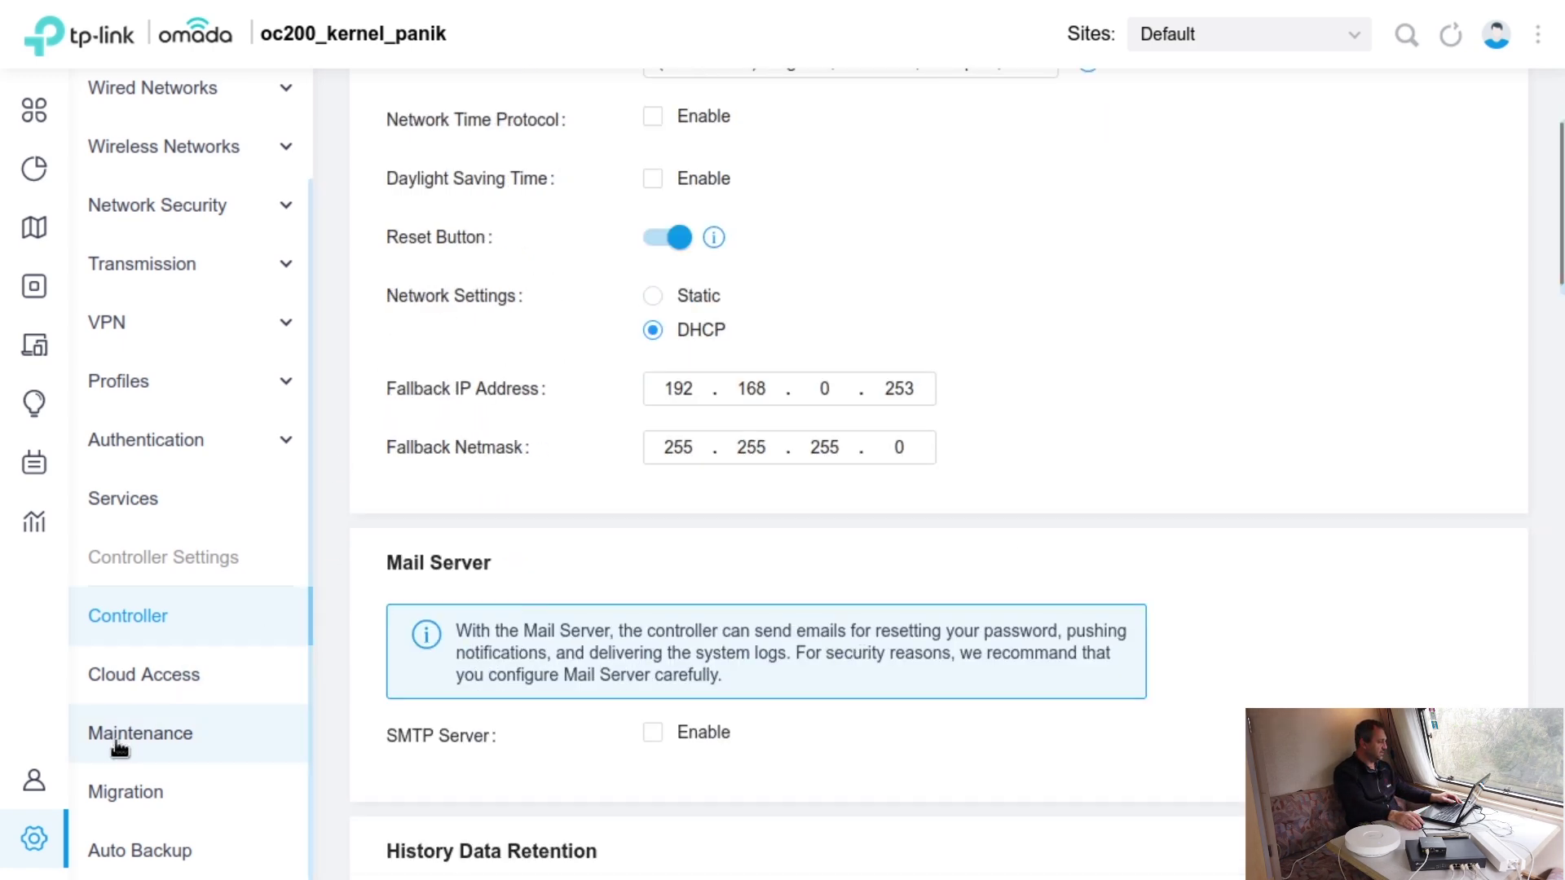
pyautogui.click(152, 684)
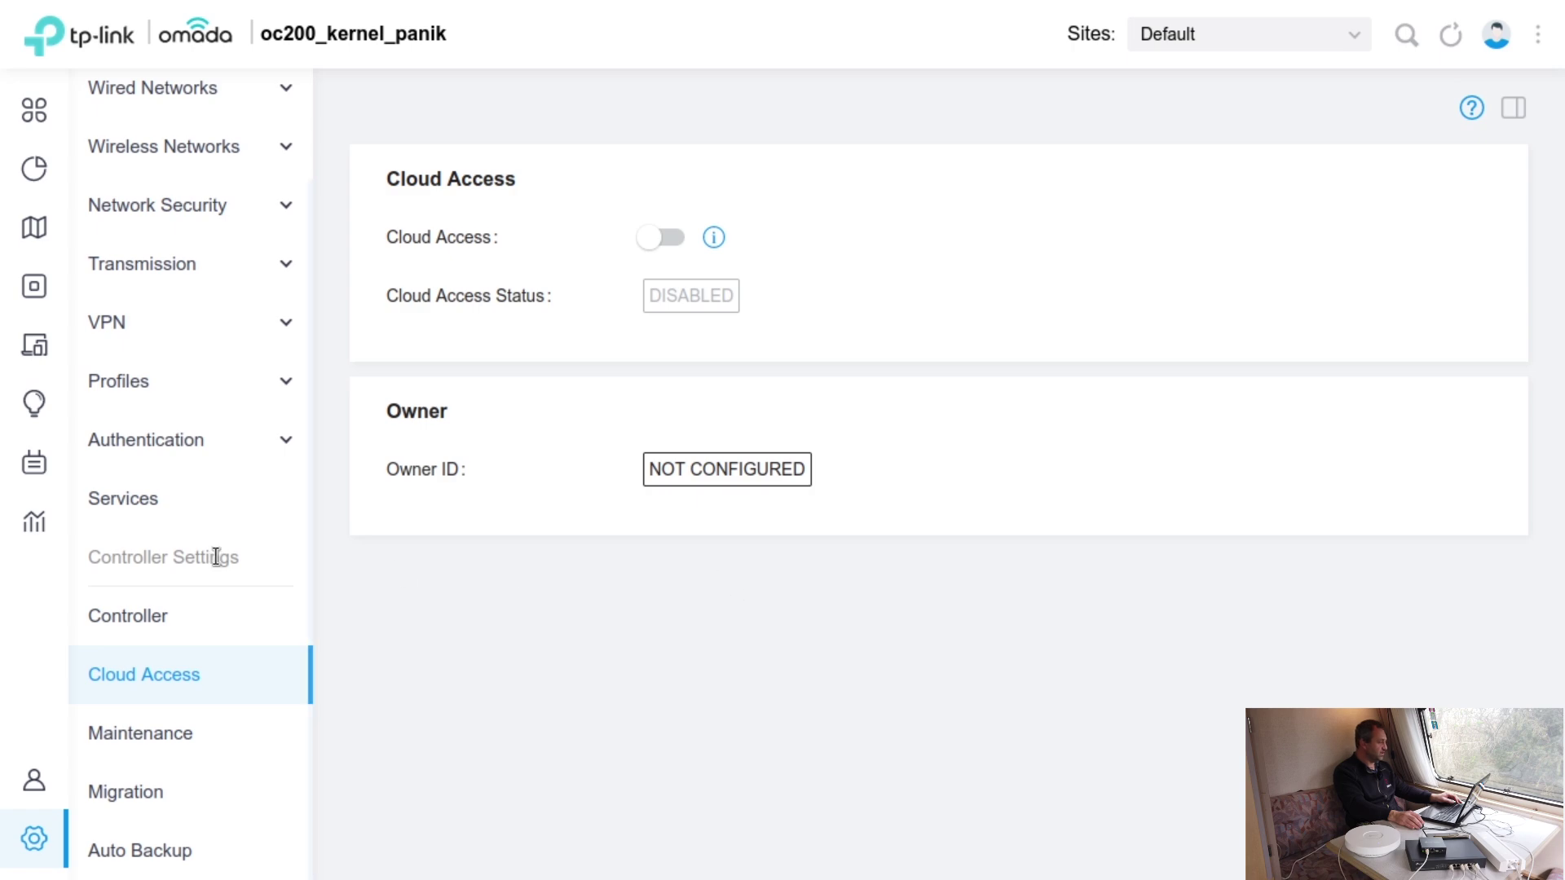
# - Browse Maintenance and the Controller Migration tab, then view Auto Backup with its empty file list
pyautogui.click(189, 733)
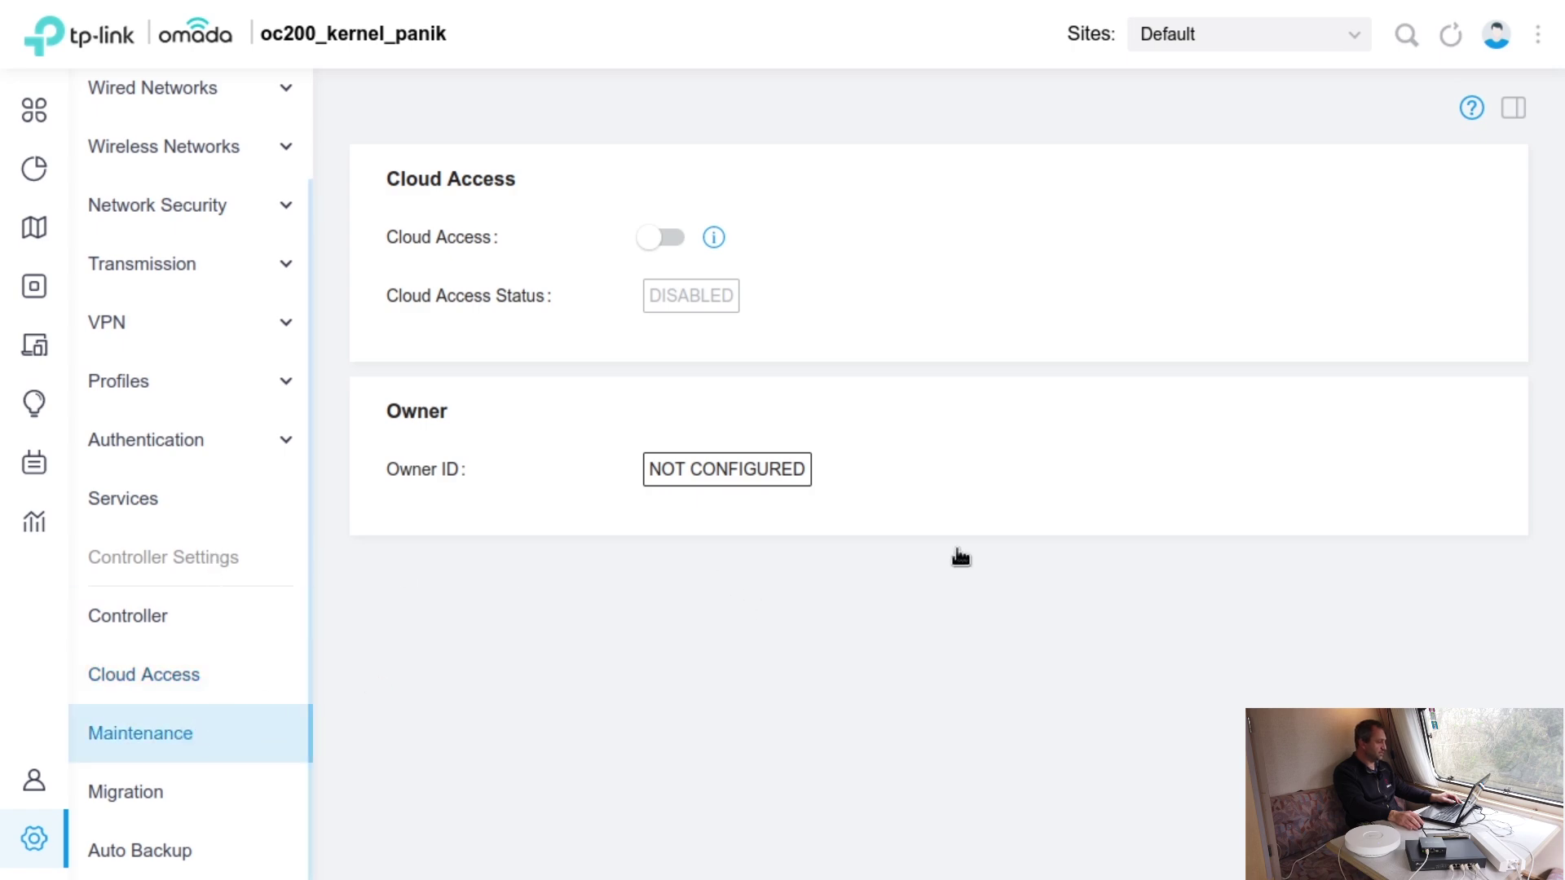
pyautogui.scroll(-5, 1314, 481)
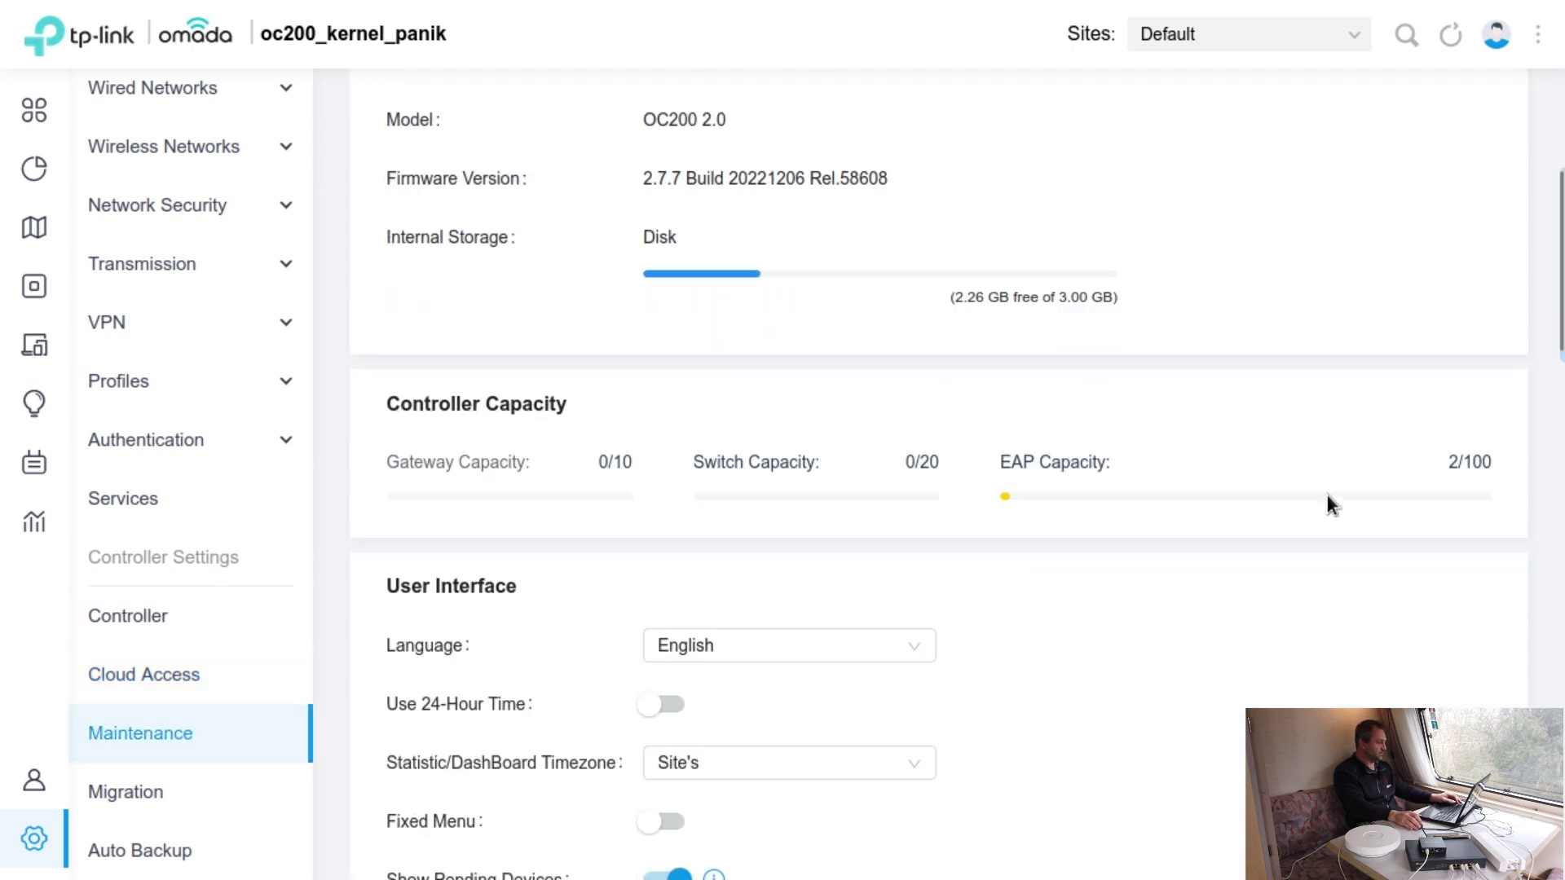
pyautogui.scroll(-5, 1223, 513)
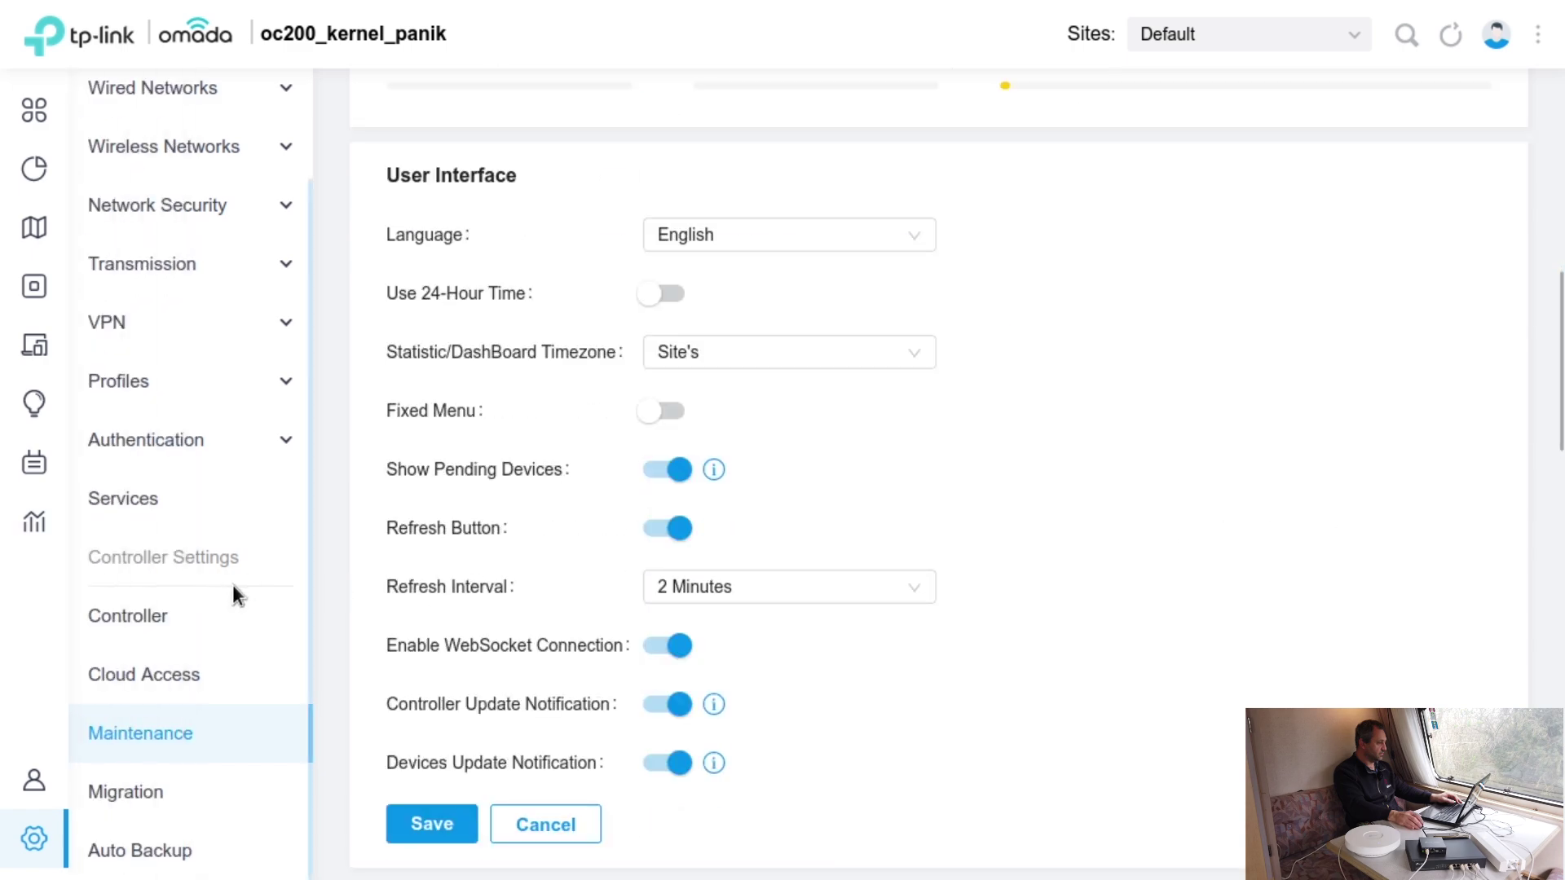
pyautogui.click(228, 807)
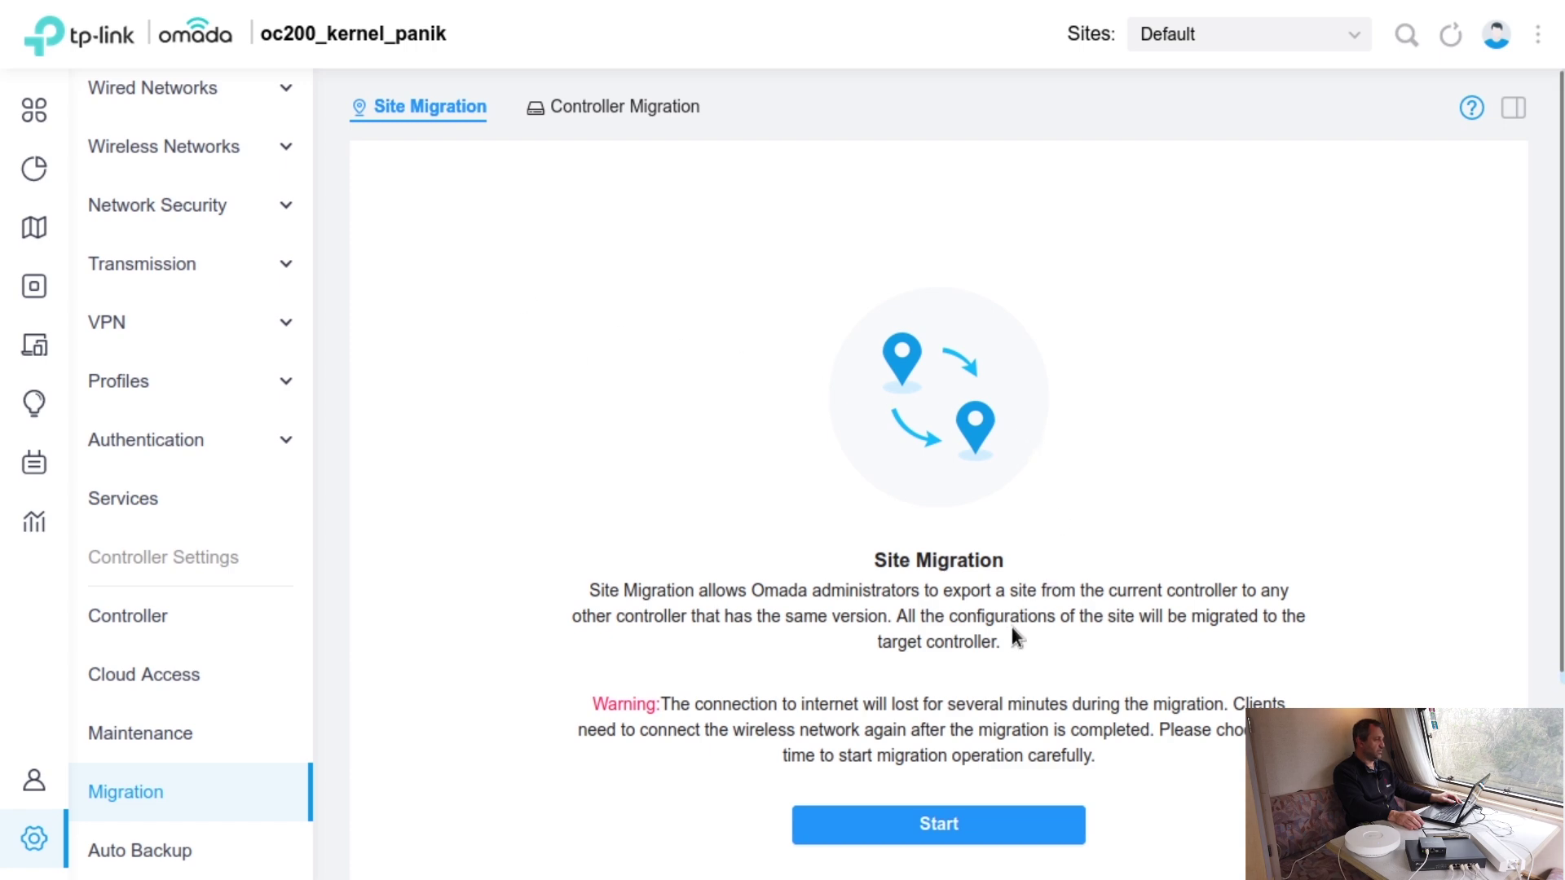
pyautogui.click(575, 119)
pyautogui.scroll(-3, 450, 423)
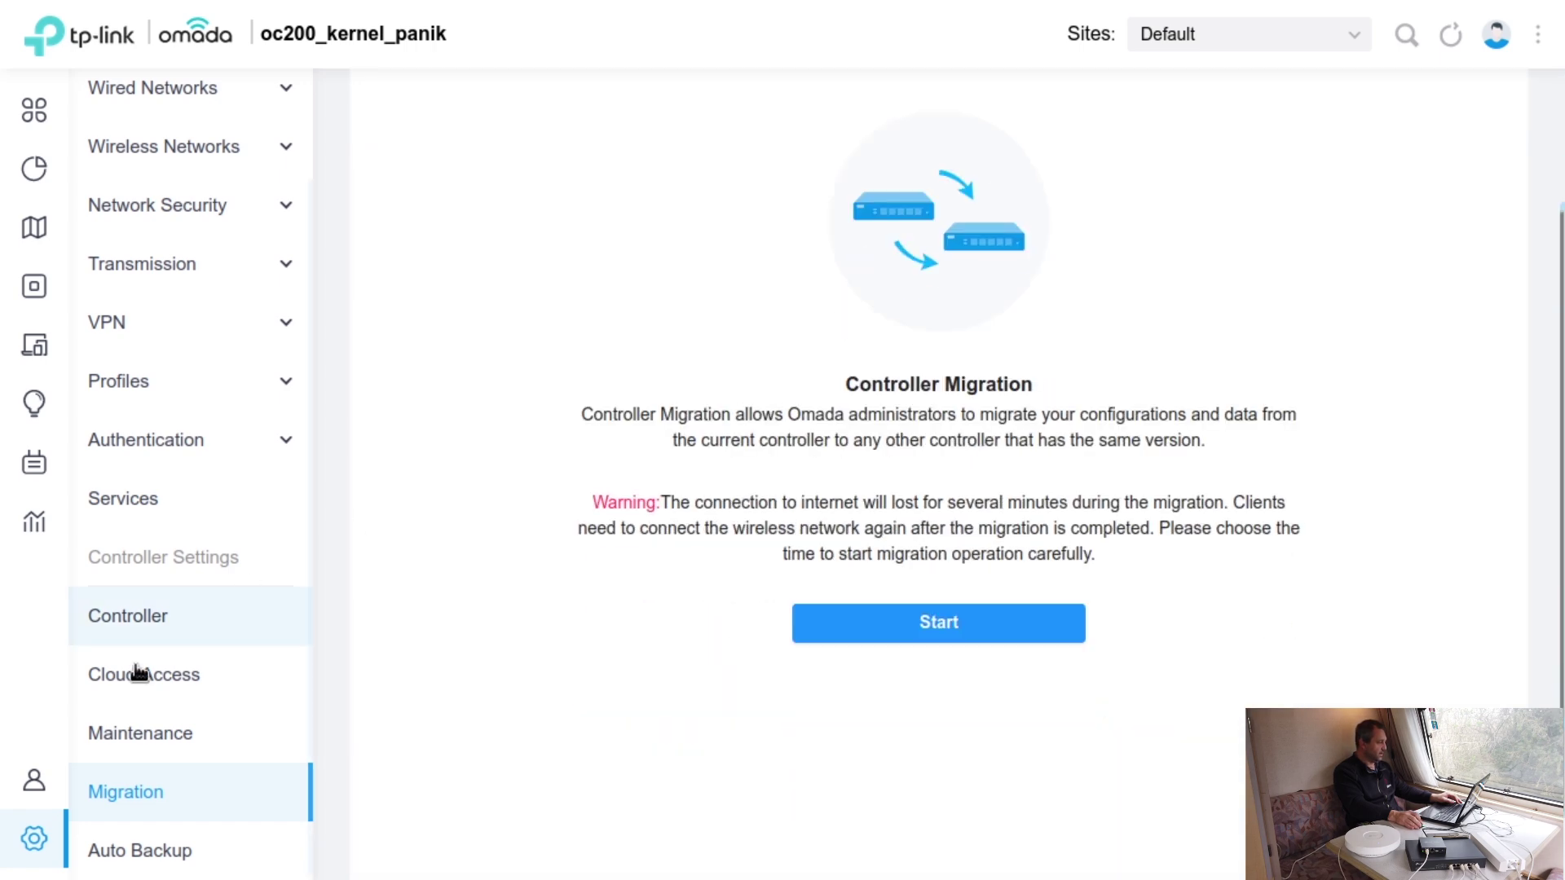
pyautogui.click(167, 851)
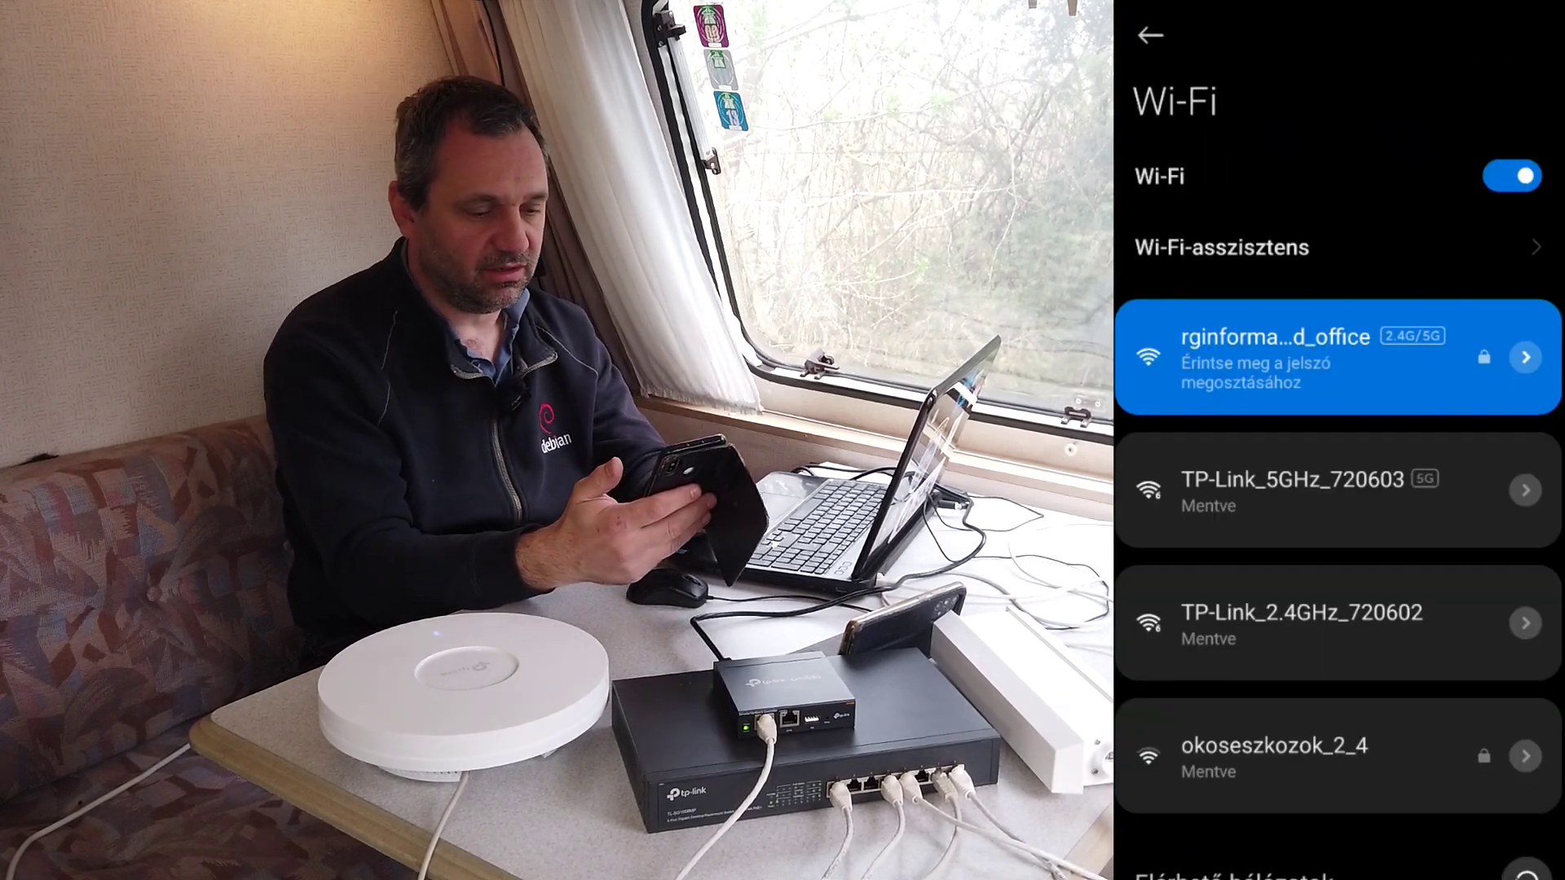
pyautogui.scroll(-3, 1337, 472)
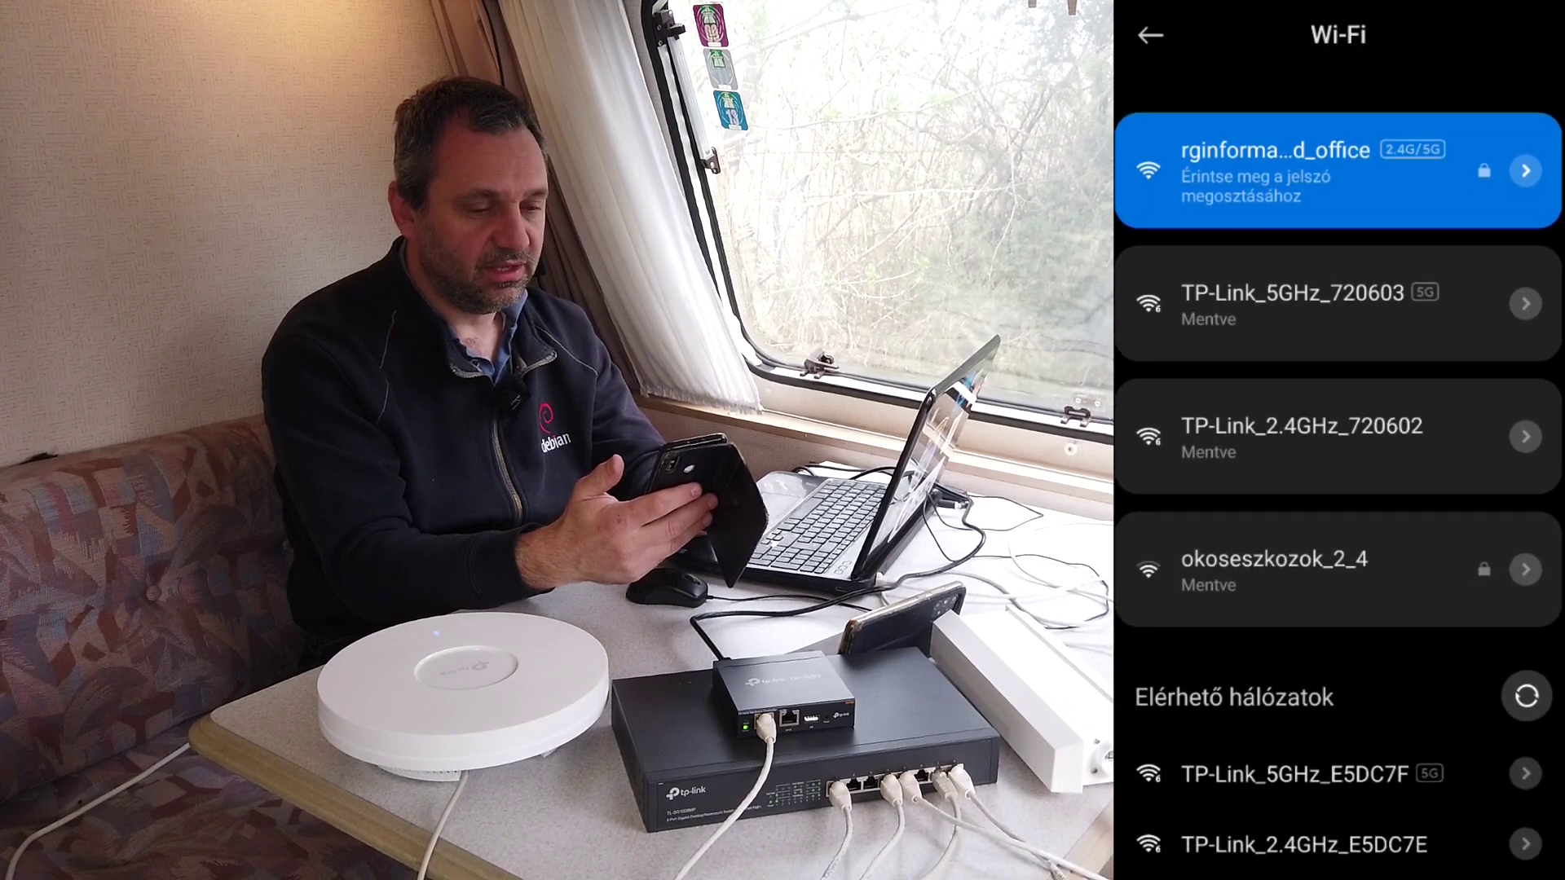
pyautogui.scroll(3, 1338, 472)
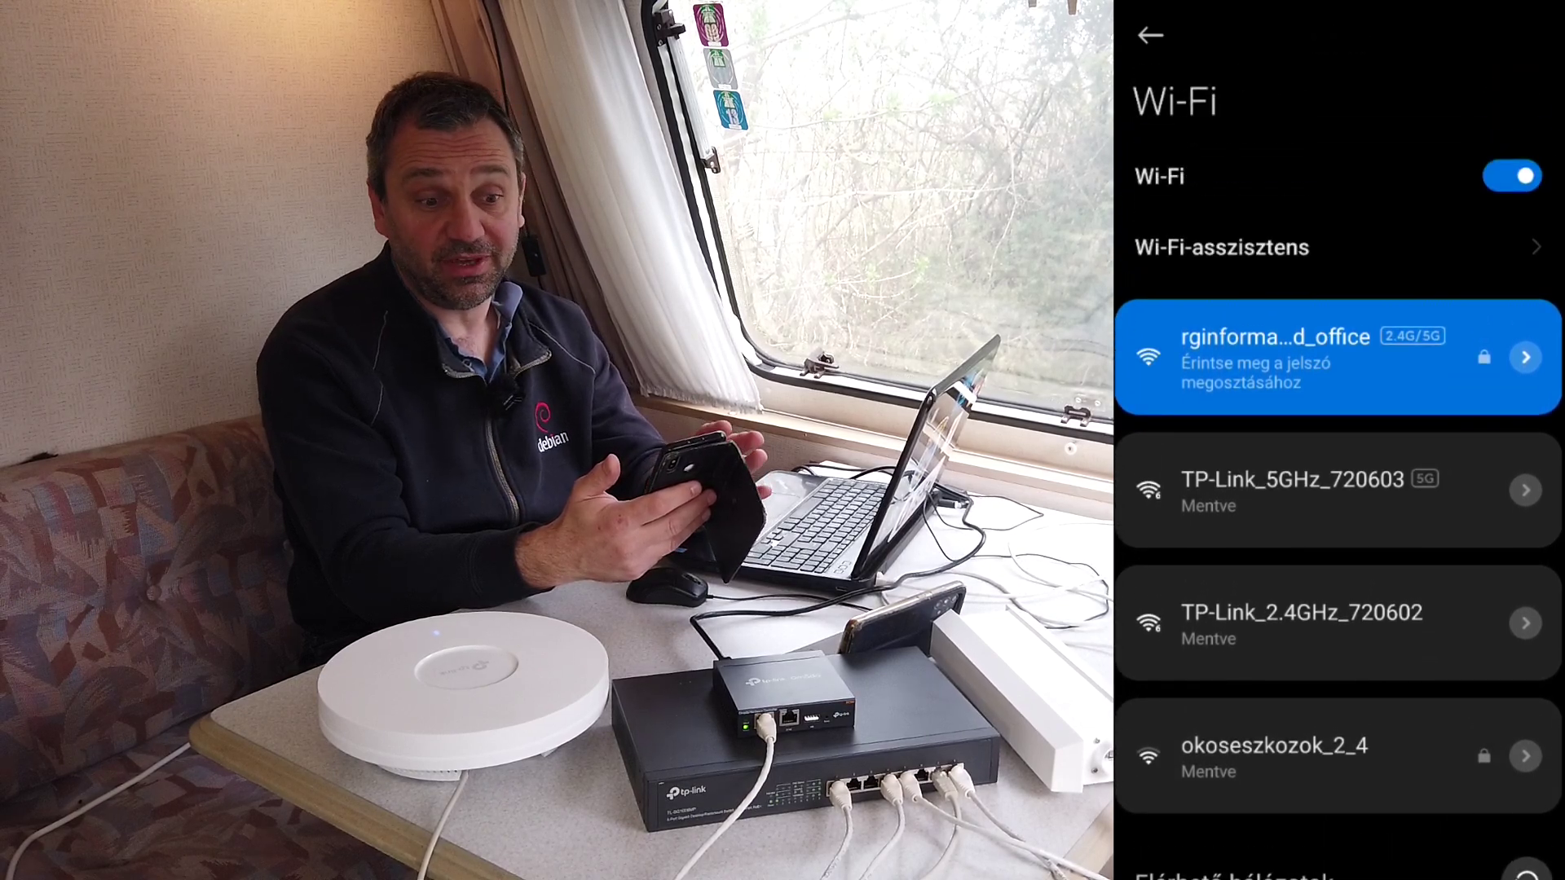